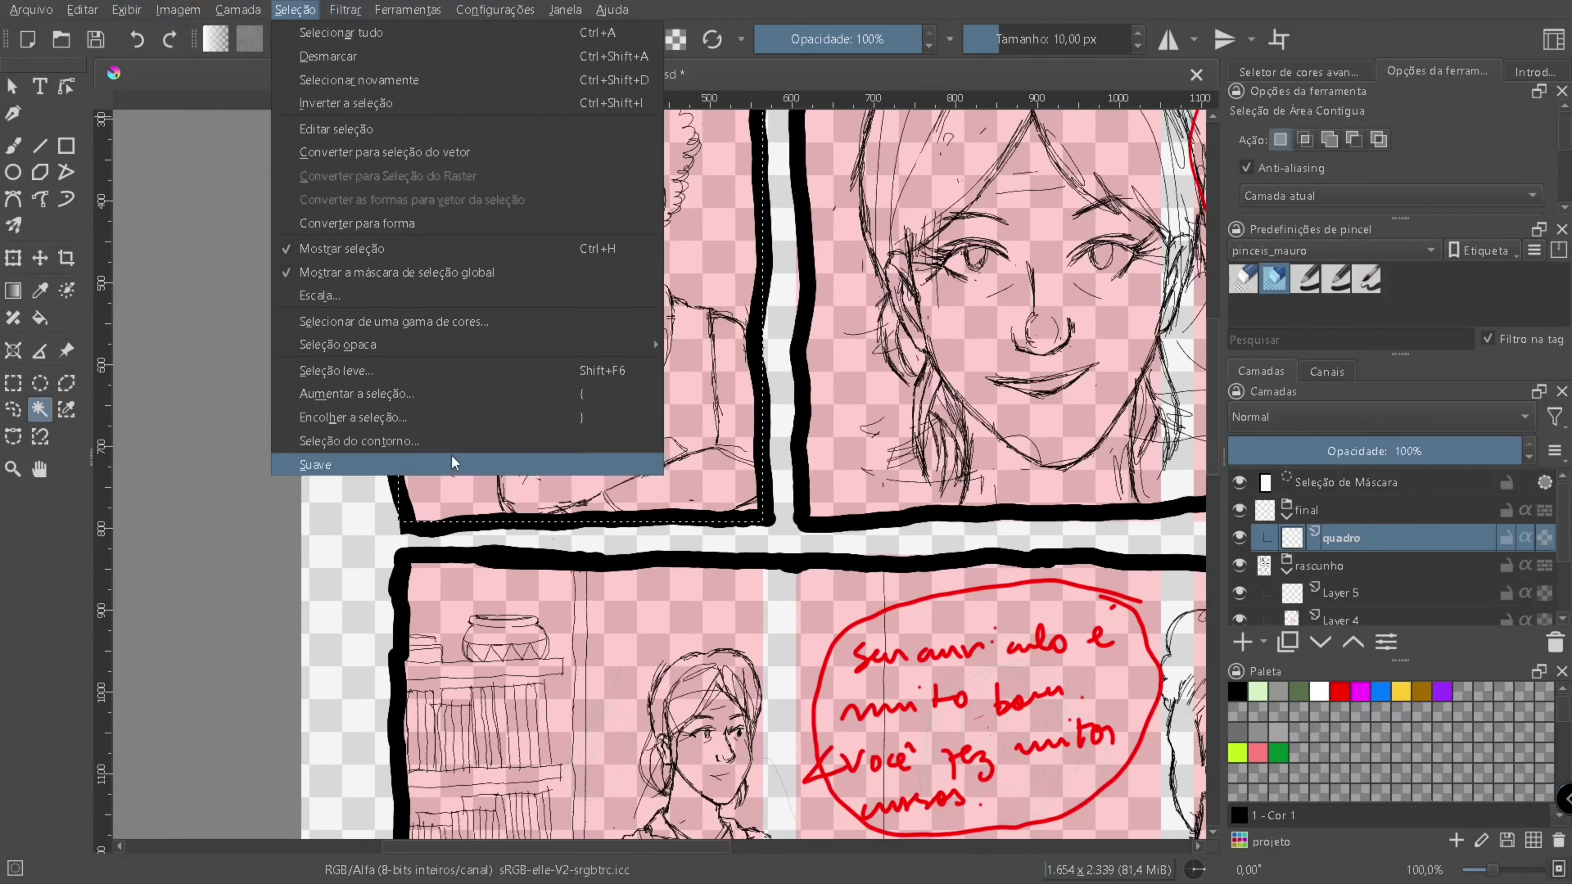
- Convert the first panel's selection into a border selection, hide the sketch on Layer 3, and fill the border black
left_click(334, 449)
left_click(847, 484)
left_click(1239, 592)
scroll(1244, 597, "down", 1)
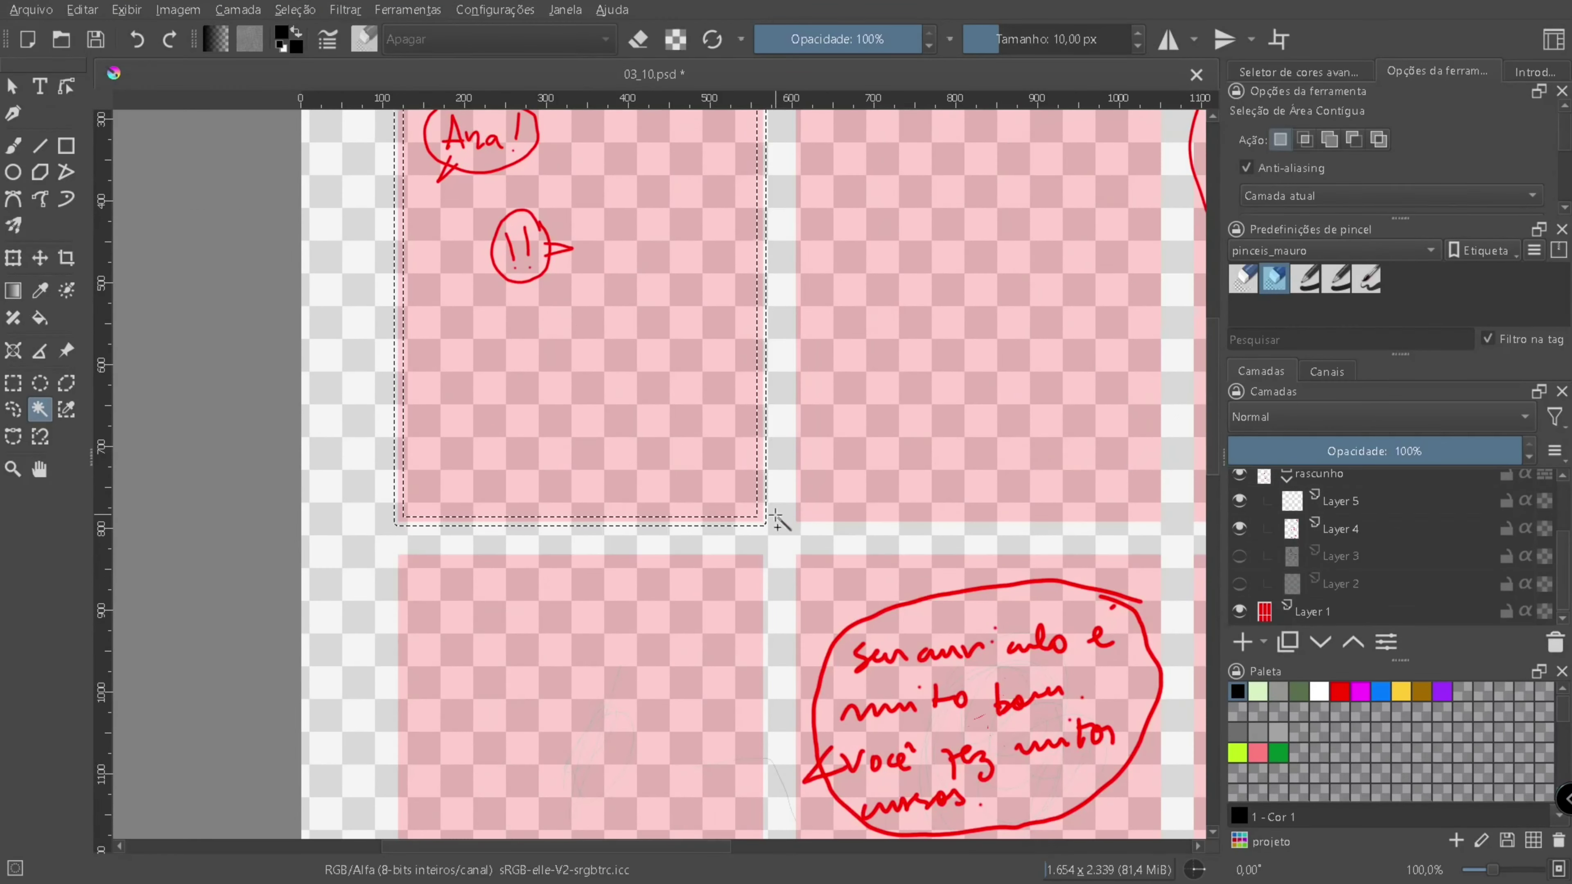
key("f")
left_click(771, 533)
- Select the second and third panels of the first row from Layer 1 and join them across the gap into one area
key("minus")
left_click(1311, 611)
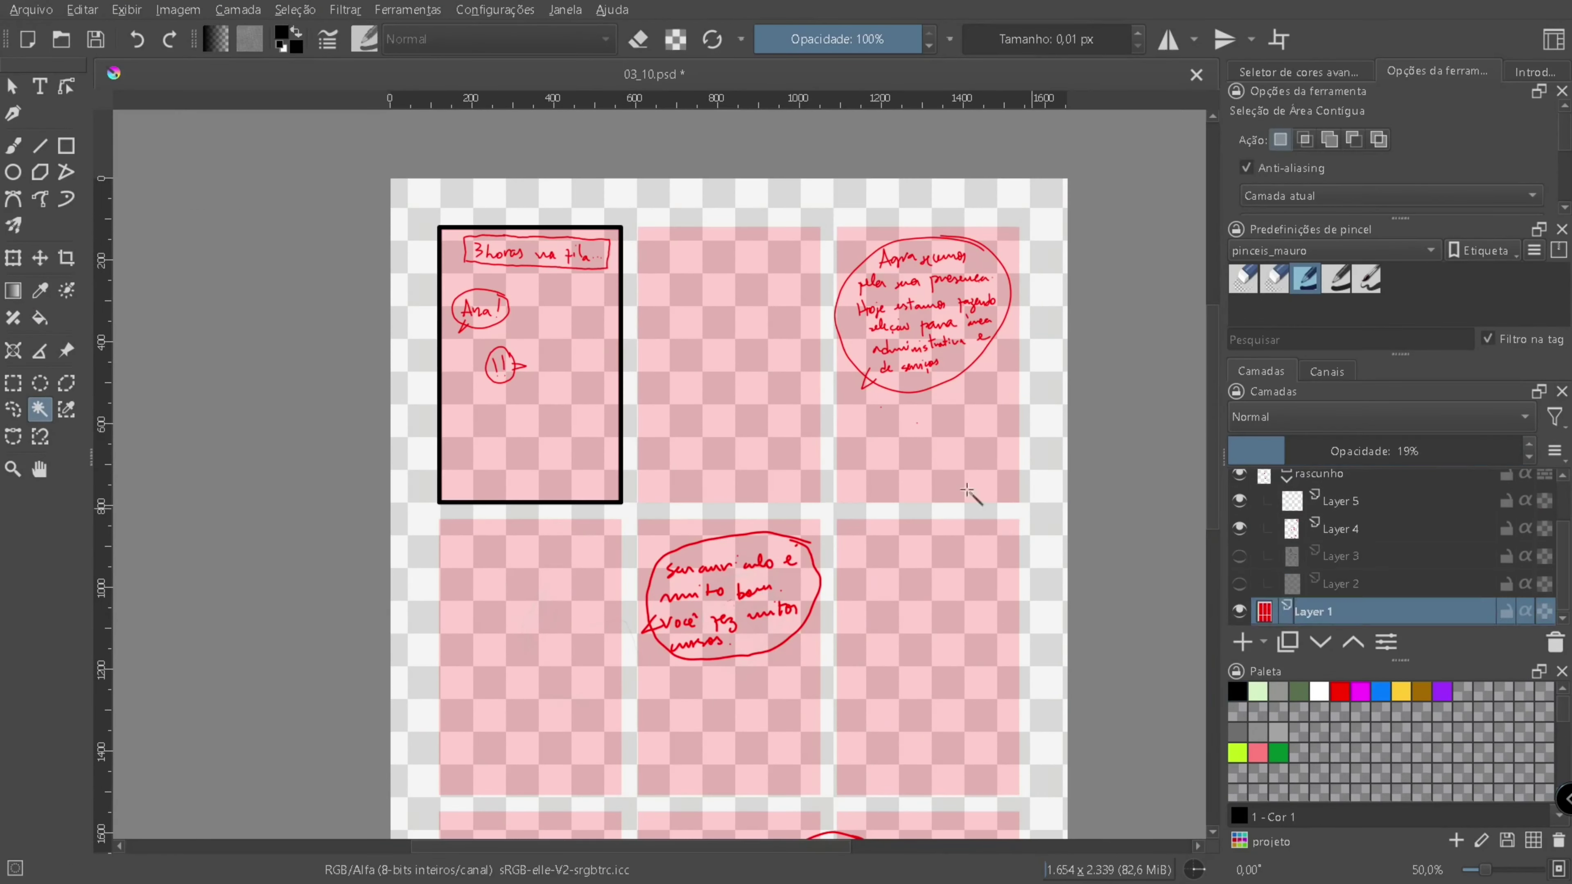
scroll(830, 229, "up", 10)
key("ctrl+r")
left_click_drag(321, 318, 963, 508)
scroll(849, 457, "down", 9)
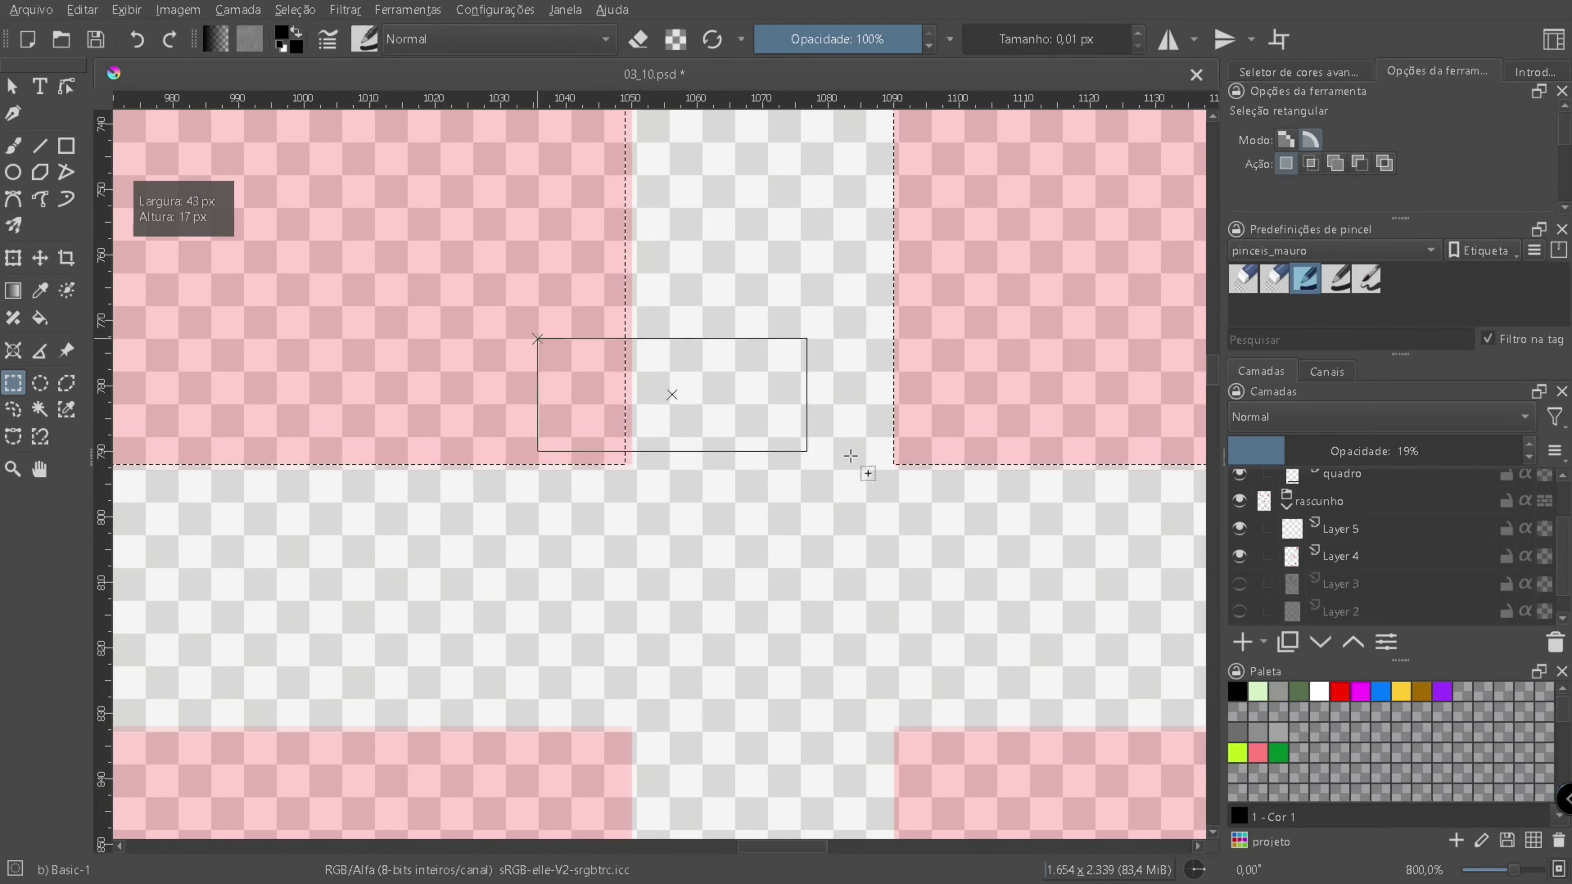
- Convert the joined first-row selection into a border and fill it with black on the "quadro" layer
left_click(295, 9)
left_click(334, 449)
left_click(851, 489)
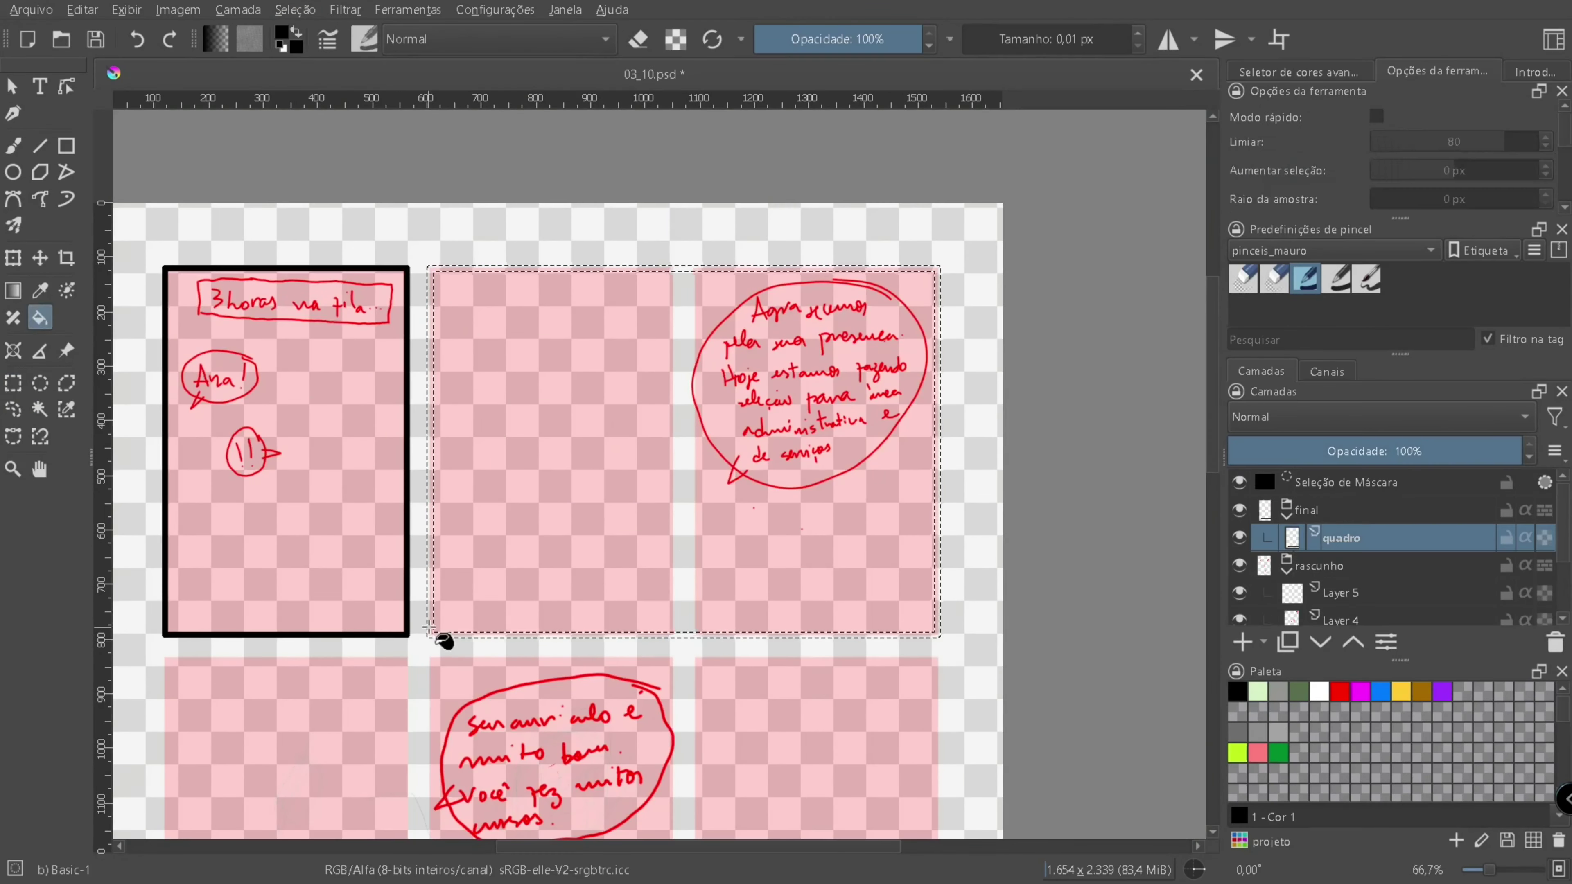
scroll(439, 639, "down", 3)
scroll(1133, 521, "up", 3)
- Select the middle row's three panels on Layer 1 as one joined area and fill its border with black on "quadro"
key("ctrl+z")
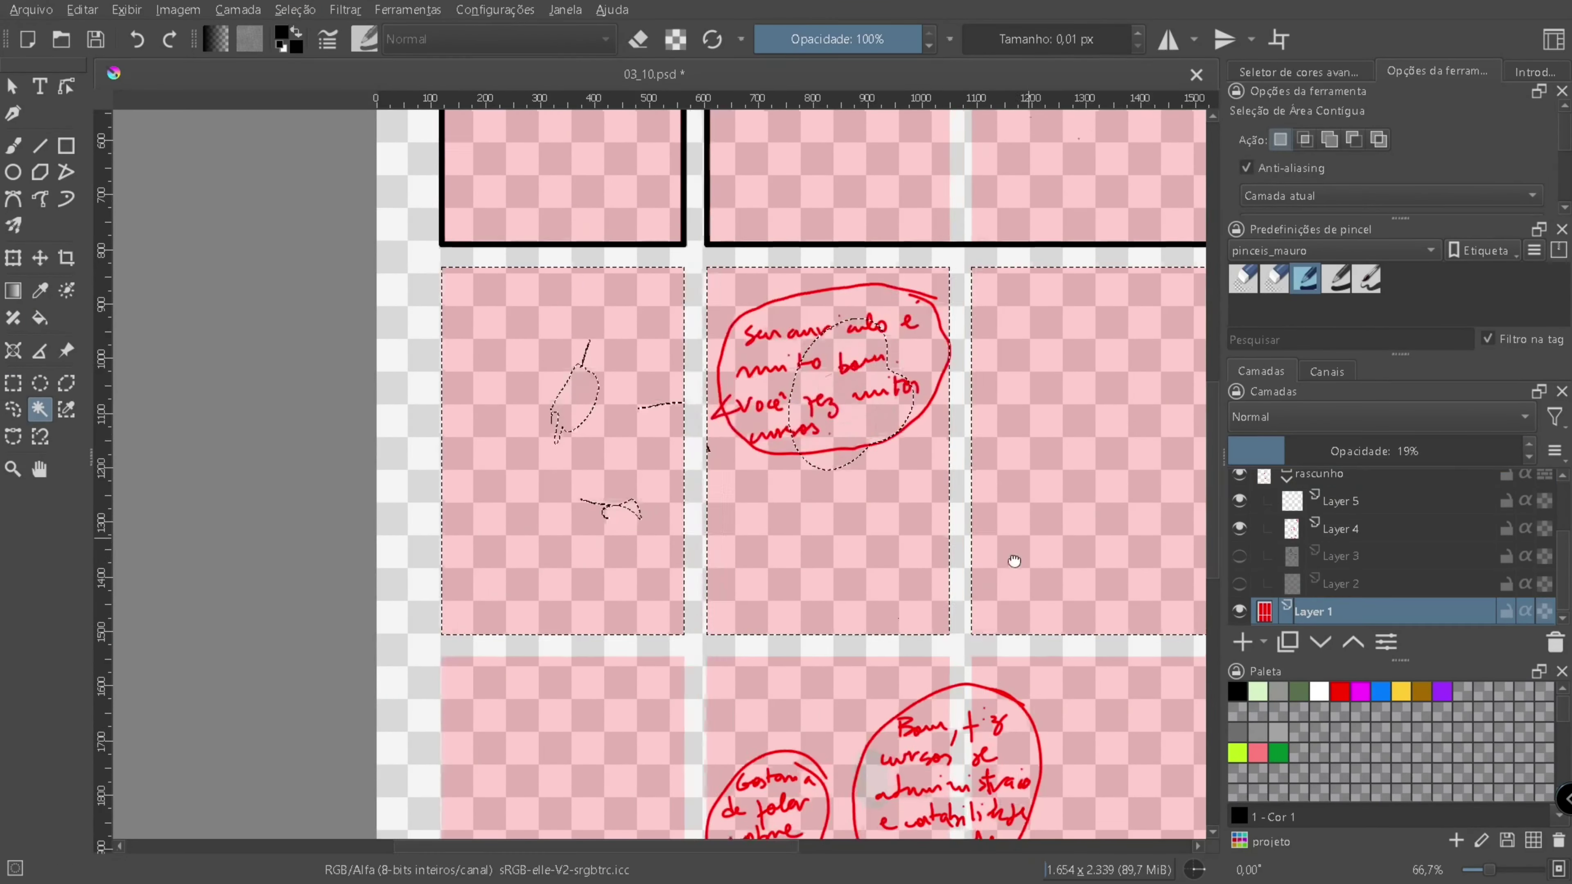
scroll(1010, 562, "up", 4)
scroll(334, 361, "down", 2)
key("ctrl+r")
scroll(418, 432, "down", 3)
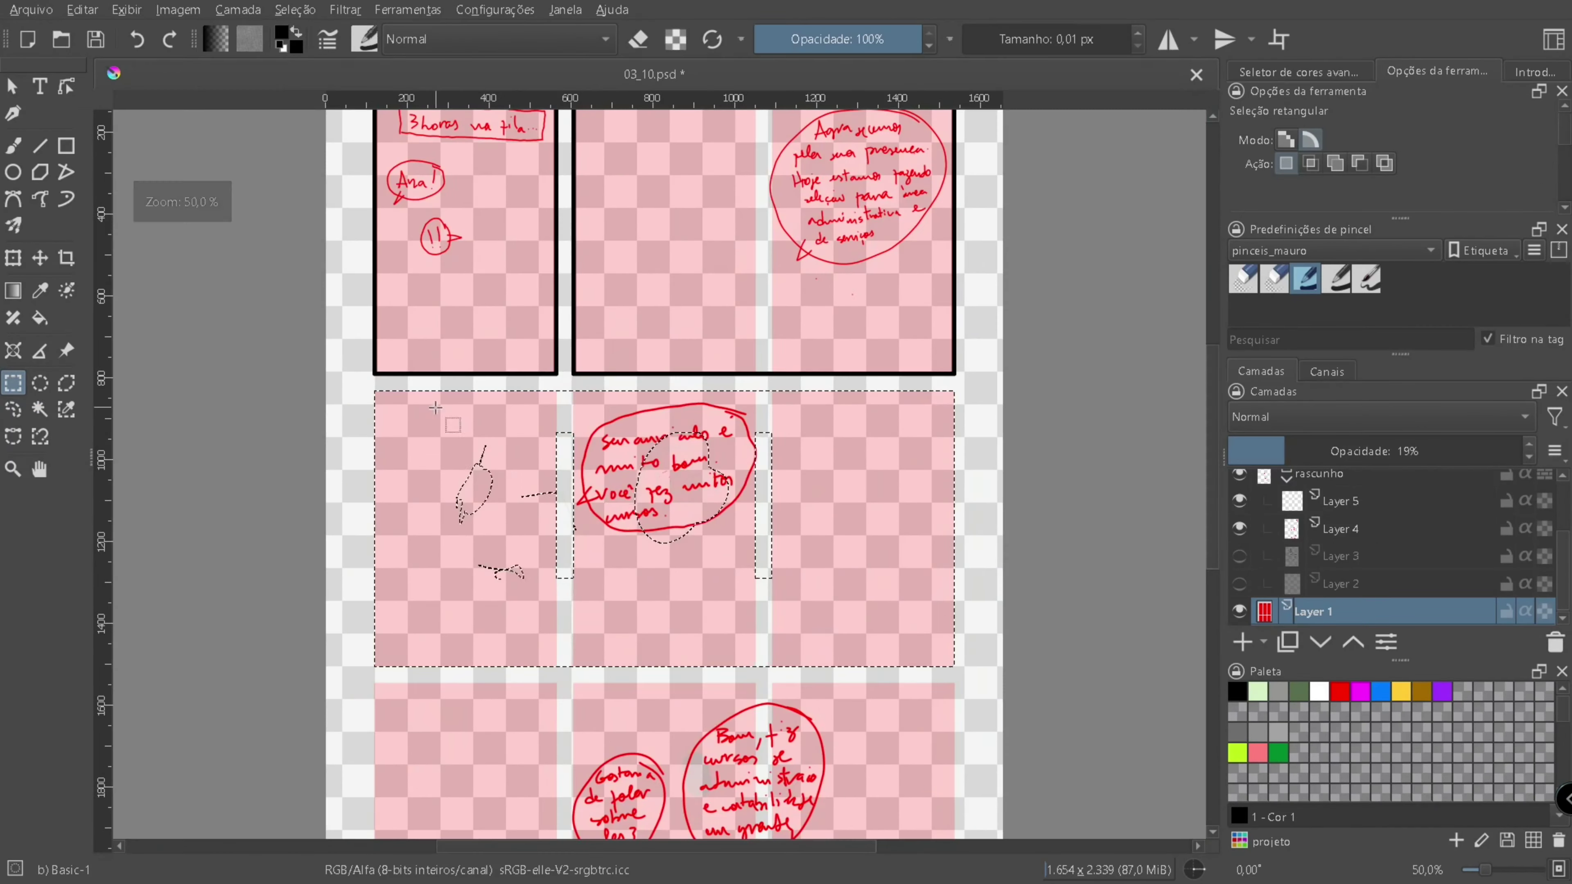
key("ctrl+shift+z")
key("f")
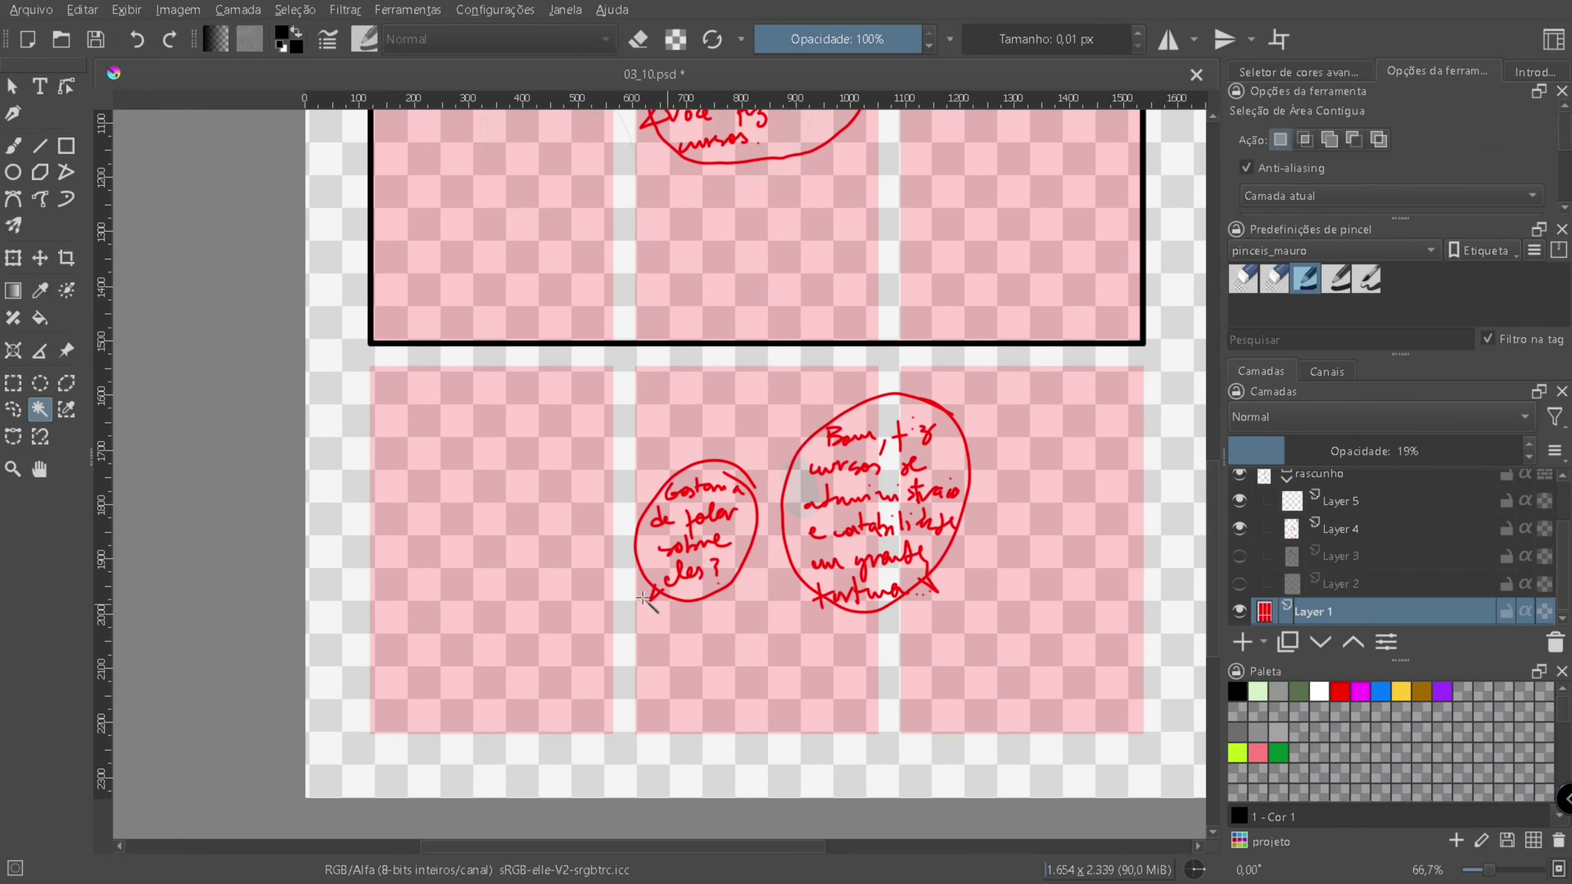
- Select the last row's three panels from Layer 1 and join them across their gaps into one rectangular selection
scroll(757, 543, "down", 1)
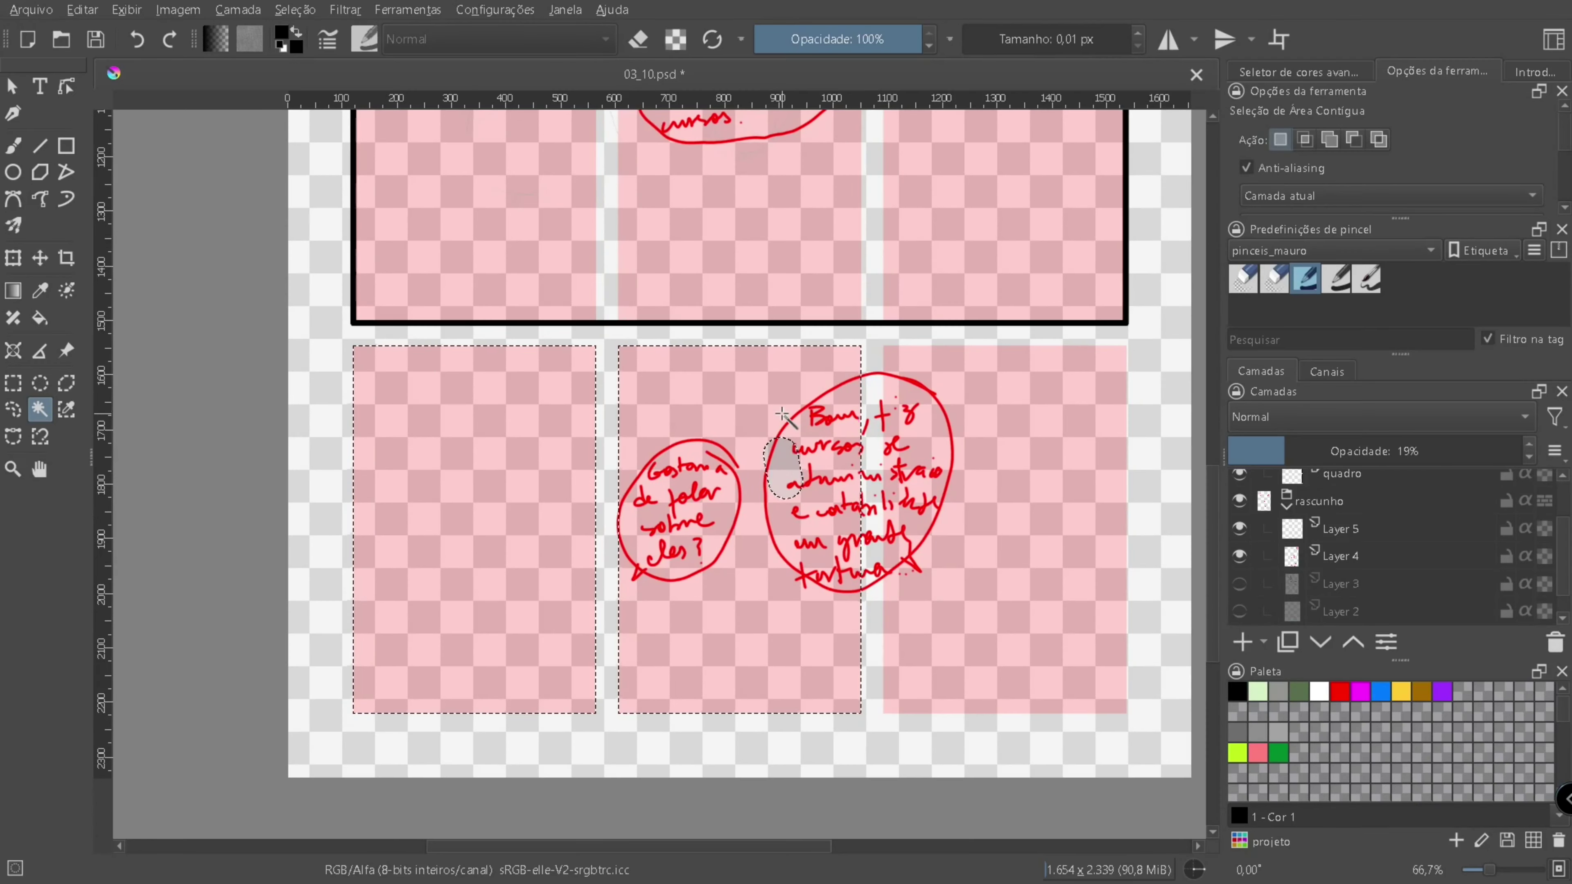
scroll(1008, 532, "down", 1)
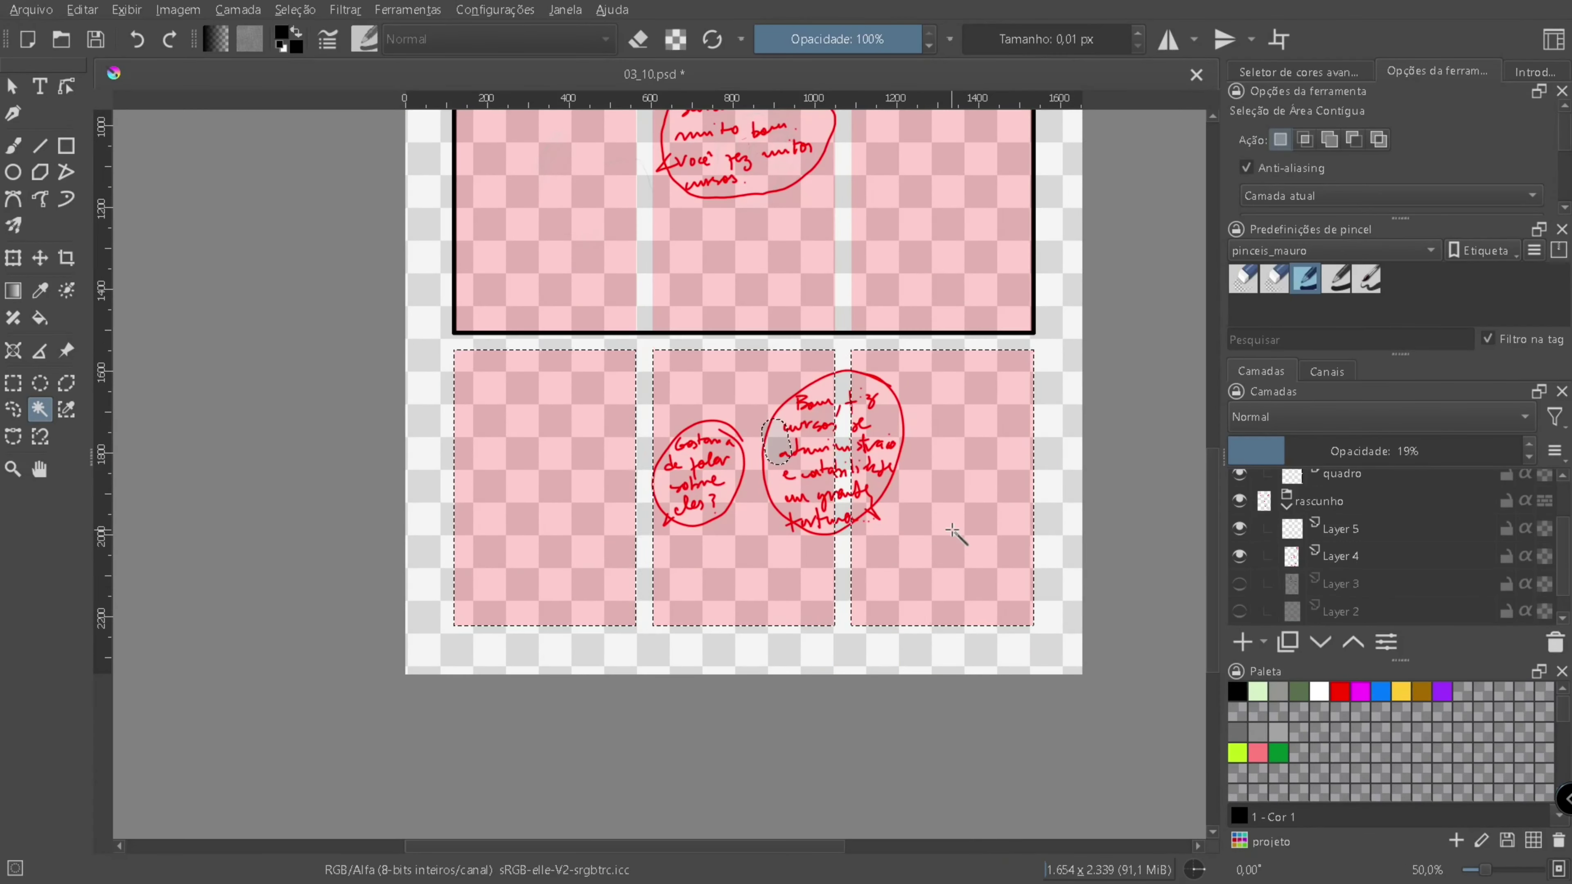
scroll(712, 403, "up", 4)
key("ctrl+r")
scroll(495, 334, "up", 6)
left_click_drag(487, 326, 1037, 628)
scroll(704, 460, "down", 10)
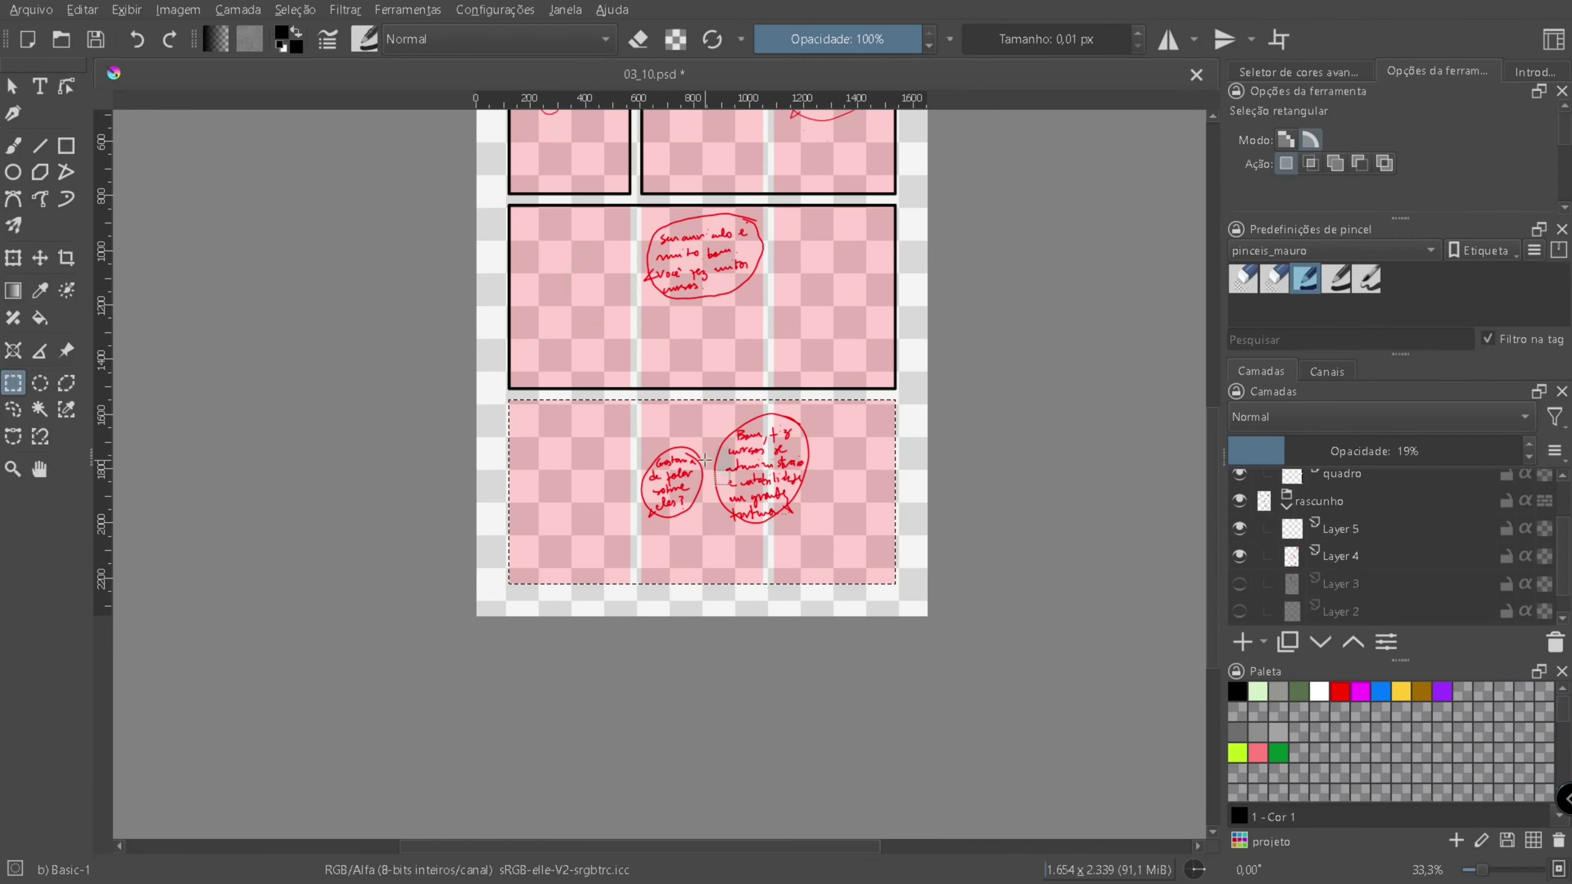
- Subtract a vertical strip matching the gap between the first two columns from the last row's selection
scroll(733, 570, "up", 5)
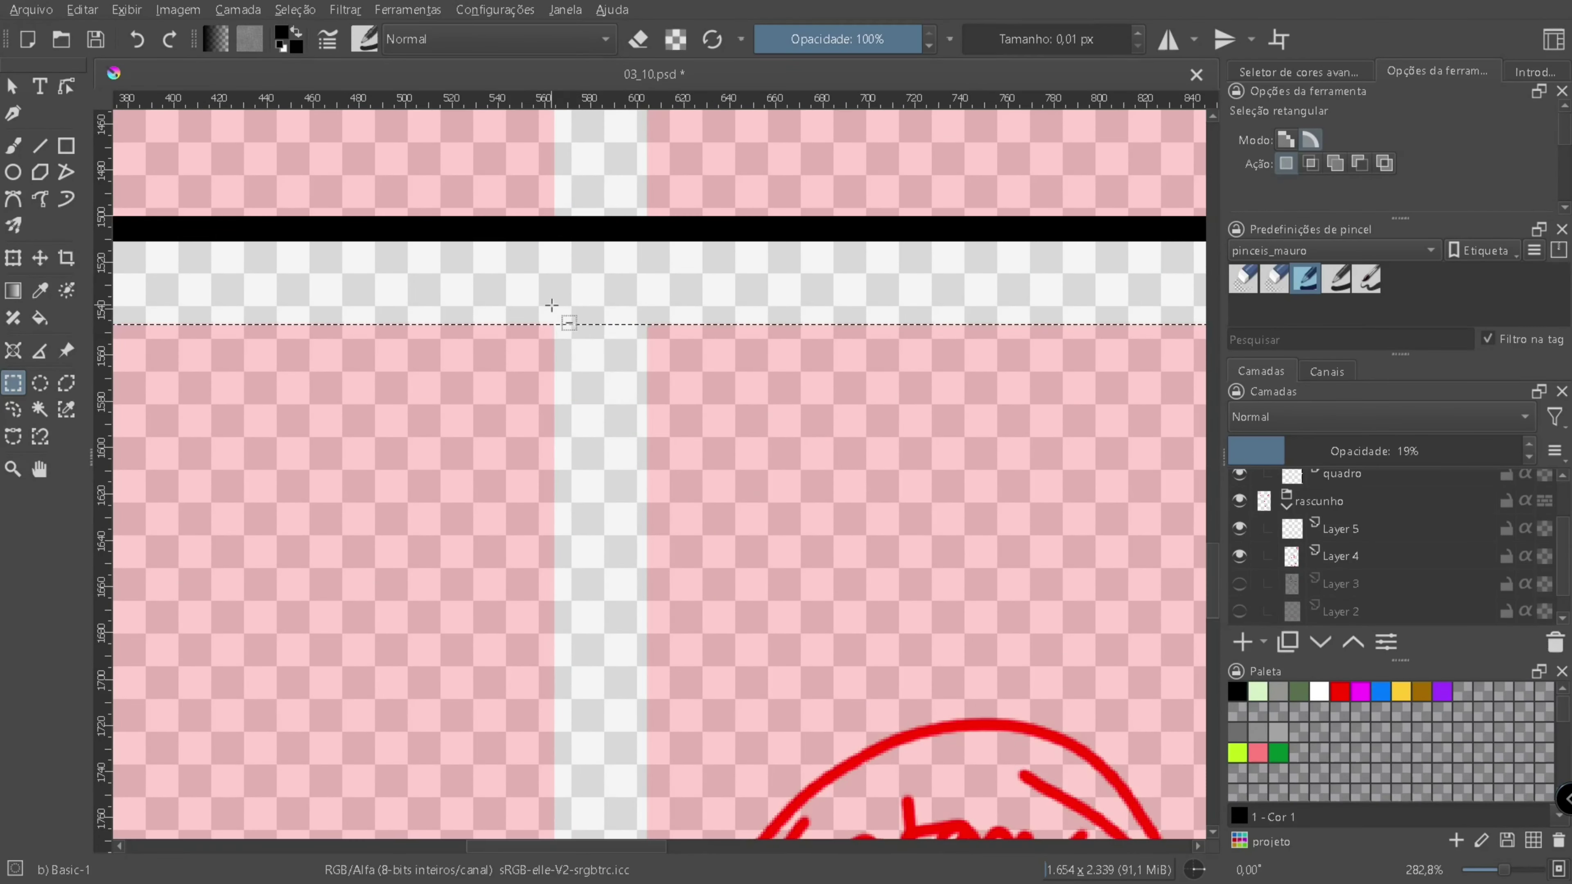
scroll(641, 438, "down", 4)
scroll(561, 323, "up", 2)
left_click_drag(554, 266, 726, 774)
scroll(588, 792, "up", 3)
scroll(573, 291, "down", 2)
scroll(634, 461, "down", 2)
scroll(706, 774, "up", 2)
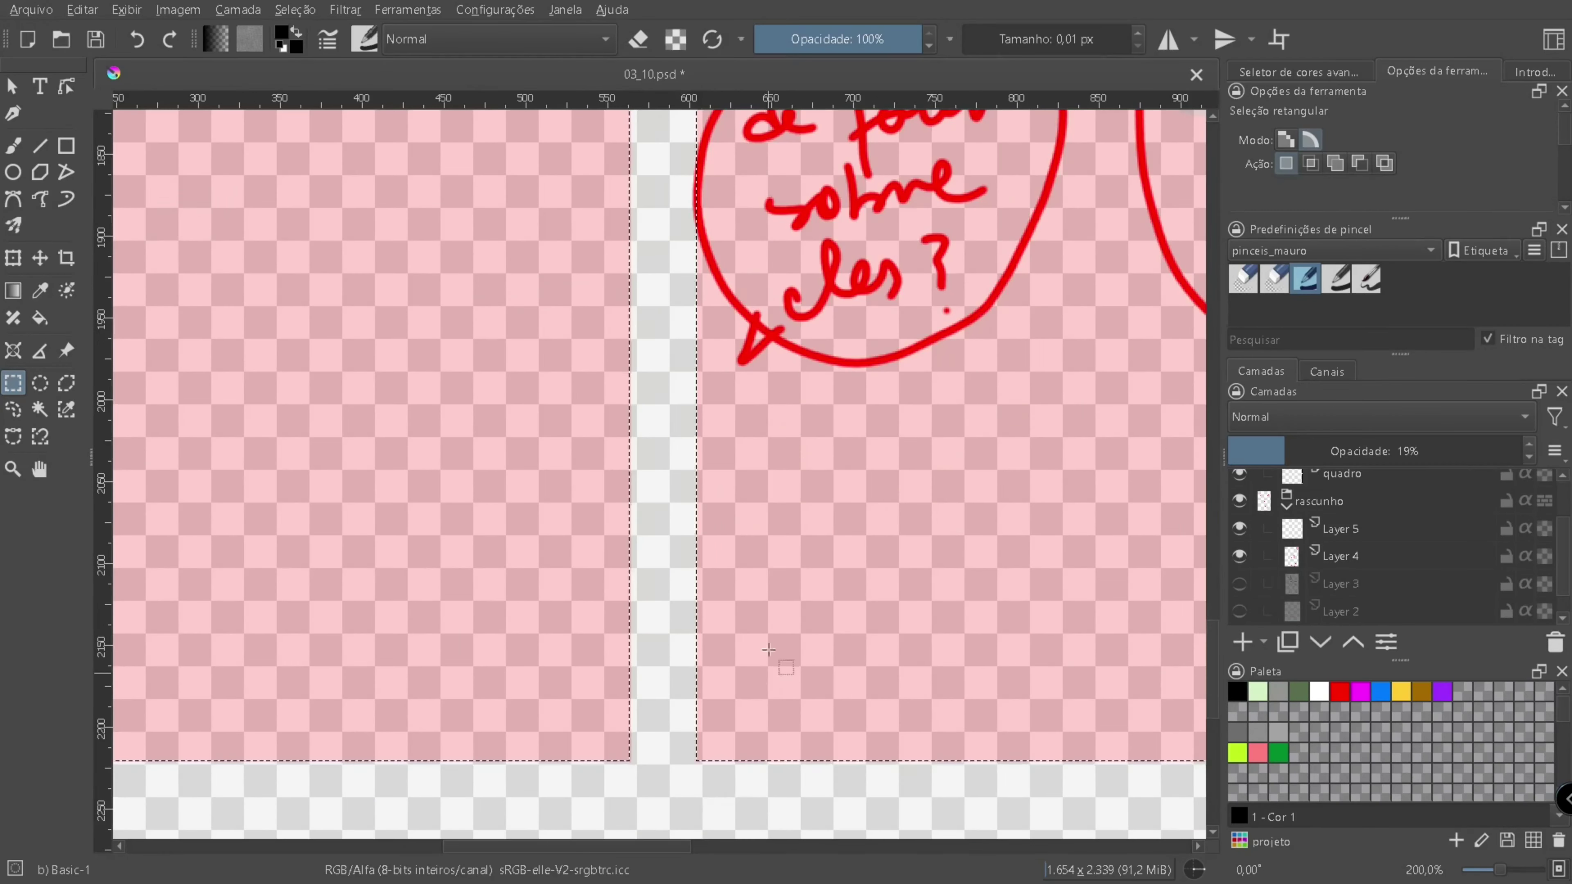
scroll(626, 525, "down", 3)
- Shift the selection so its gap falls between the two speech balloons, and realign its outer edges with the row's edges
key("t")
left_click_drag(626, 525, 729, 610)
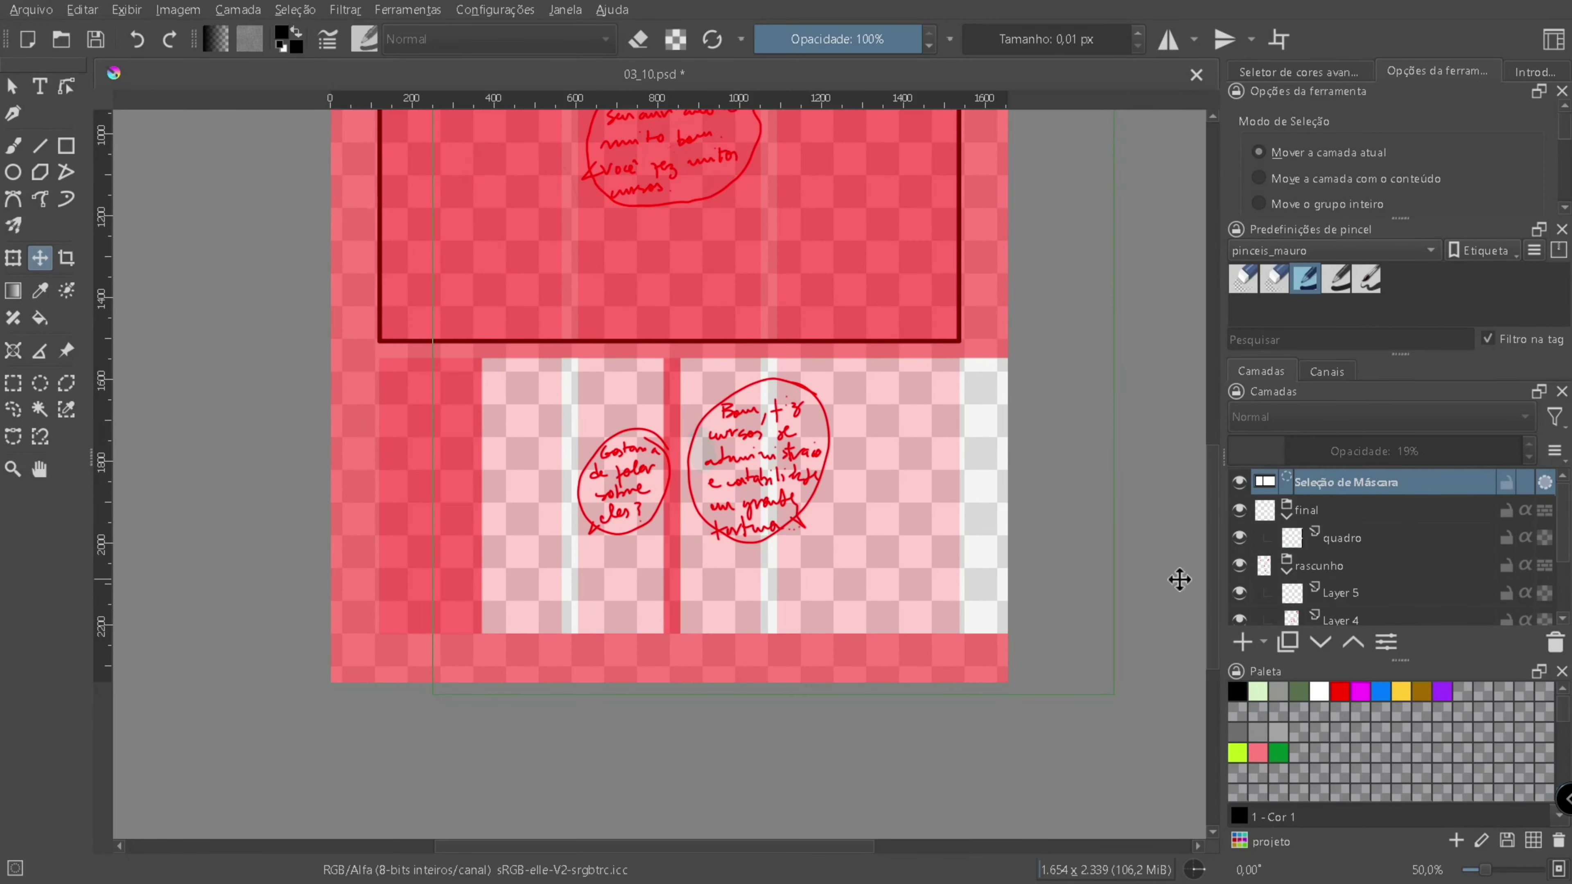
key("ctrl+r")
scroll(754, 421, "right", 5)
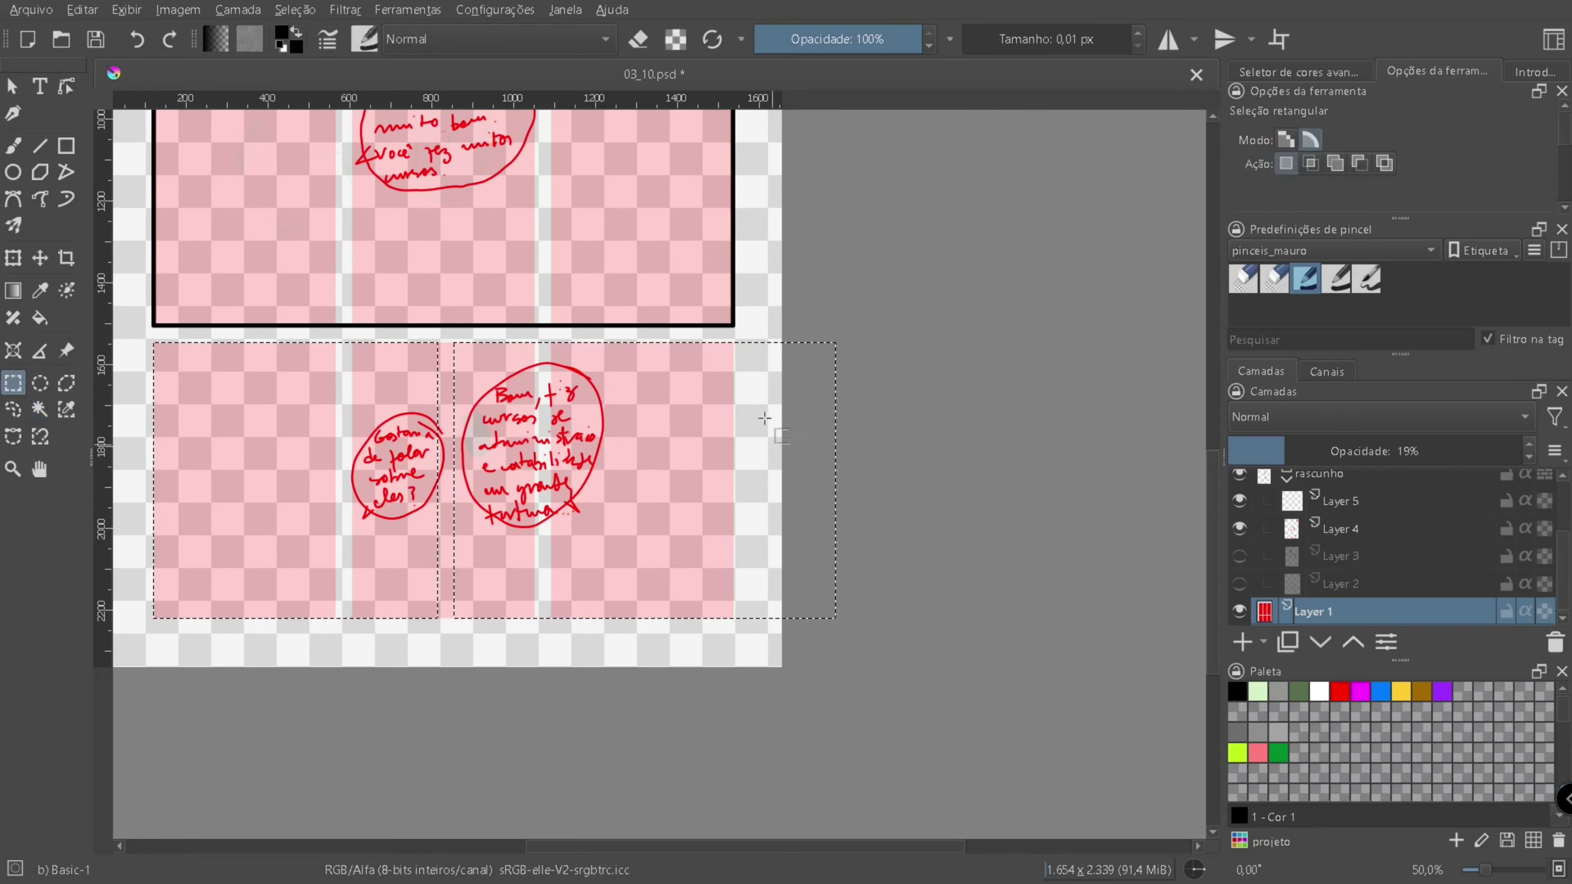
scroll(704, 335, "up", 4)
scroll(703, 335, "down", 4)
- Convert the last row's two-panel selection into a border selection and fill it with black
left_click(294, 9)
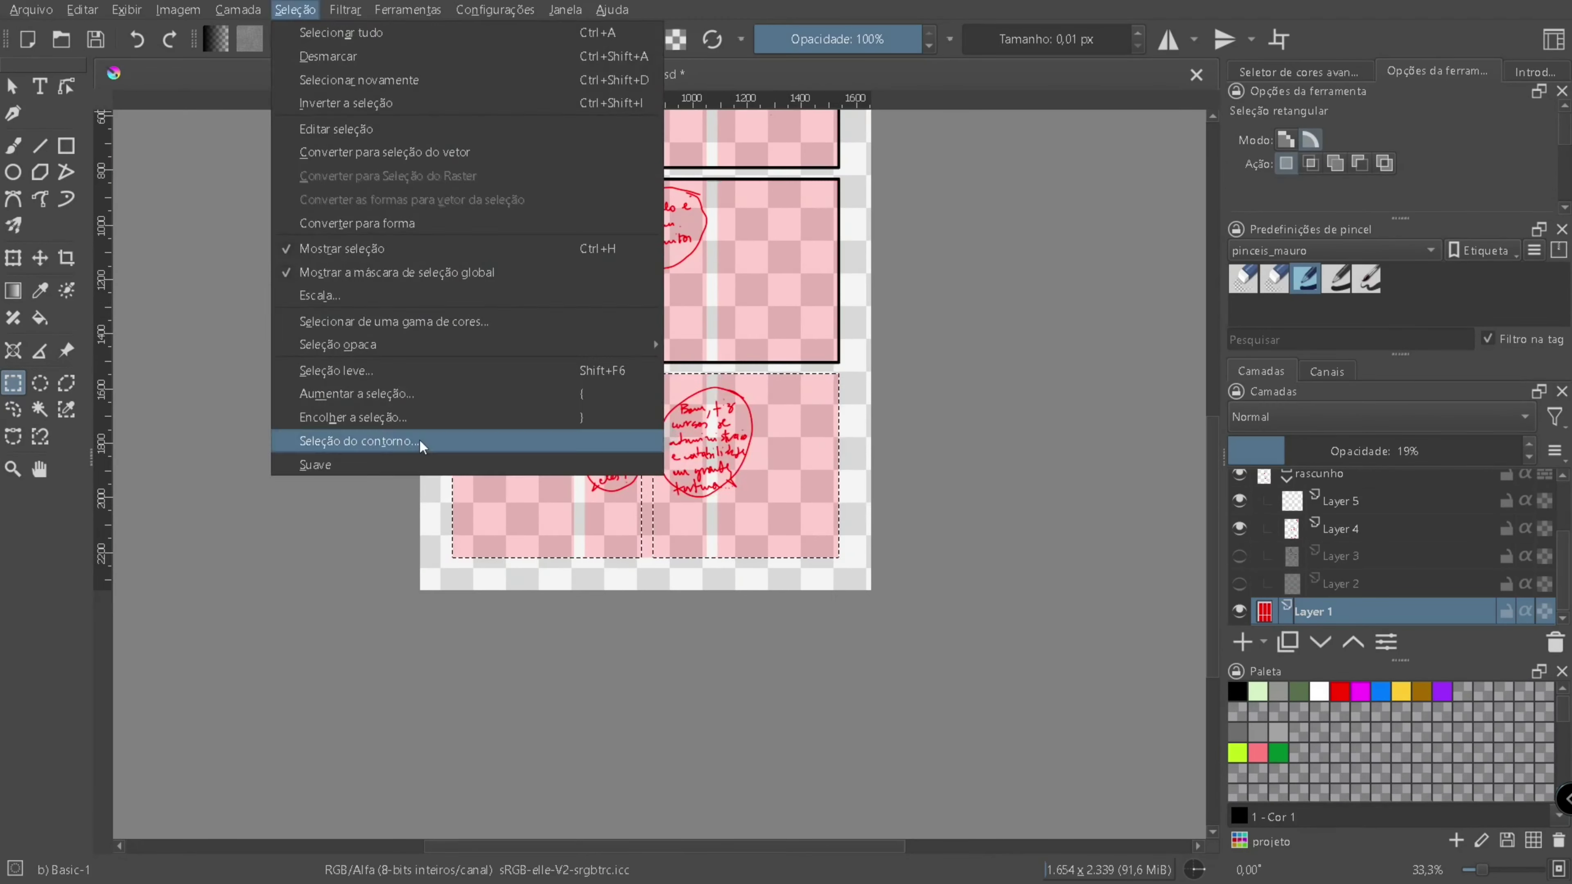
left_click(426, 439)
key("f")
scroll(602, 596, "up", 4)
scroll(602, 596, "down", 6)
- Show the sketch on Layer 3 and set its opacity to 55%
left_click(1240, 555)
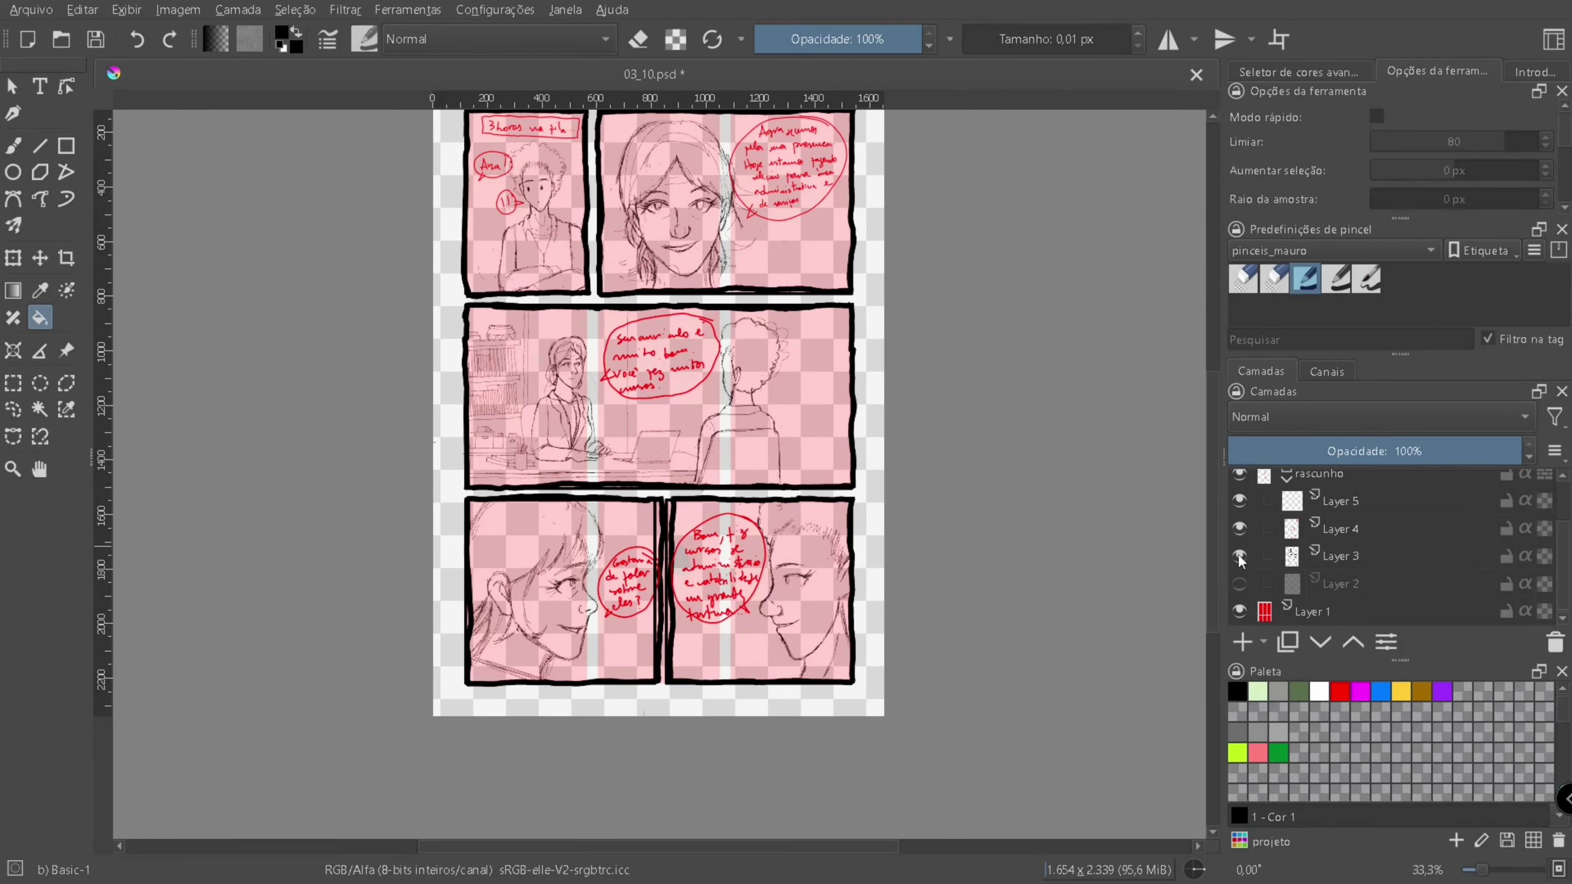
scroll(895, 594, "up", 2)
left_click(1343, 556)
left_click(1389, 451)
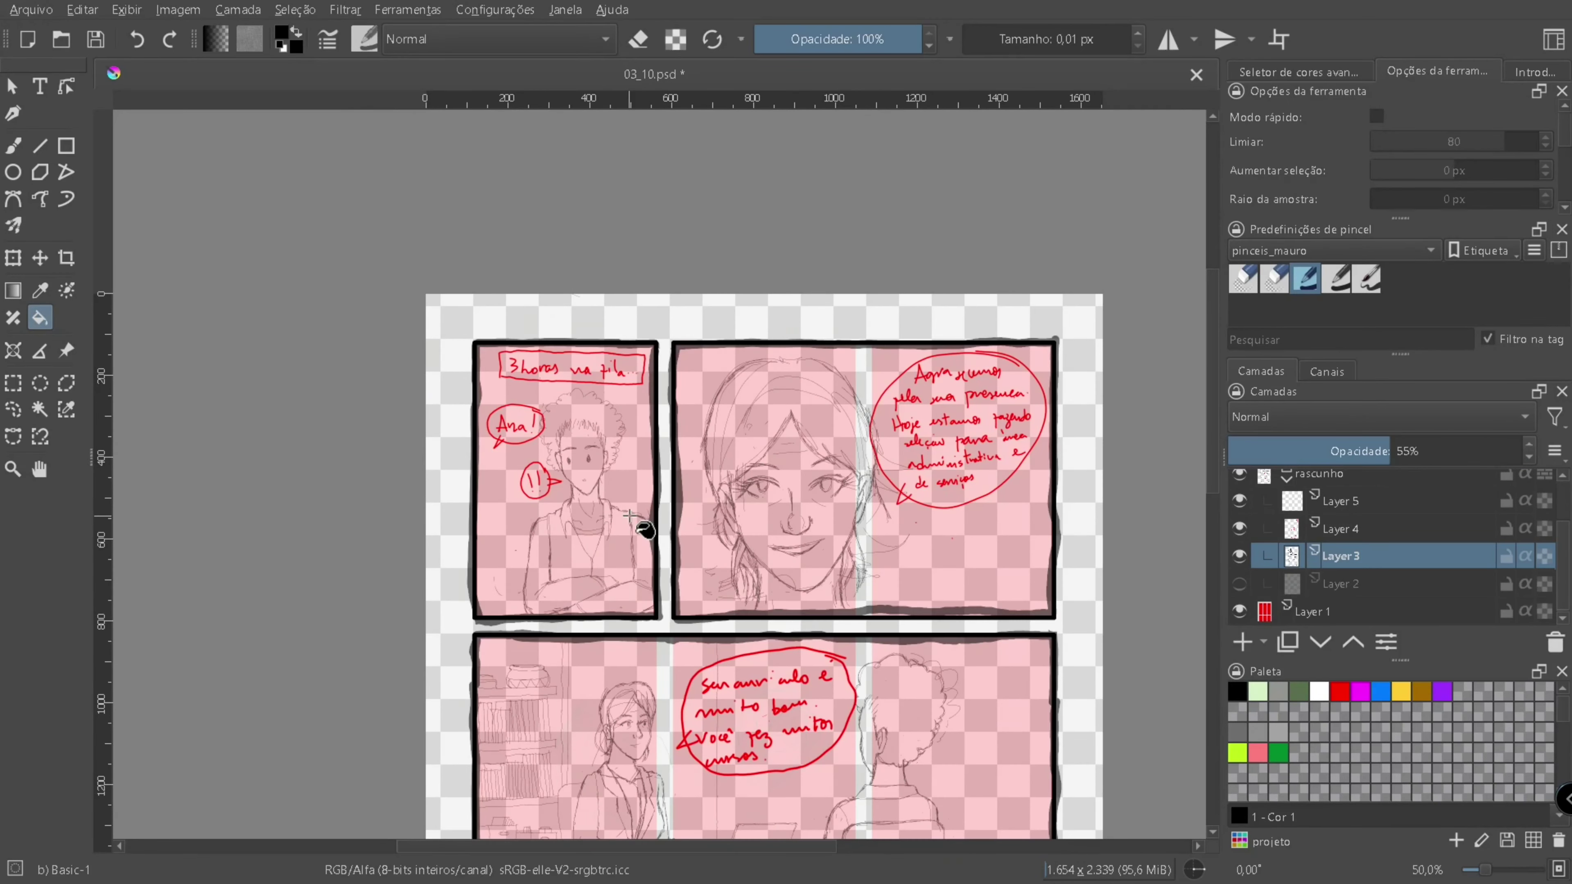
- Save the comic page file
left_click_drag(644, 529, 551, 351)
key("ctrl+s")
scroll(939, 656, "down", 3)
scroll(711, 393, "up", 3)
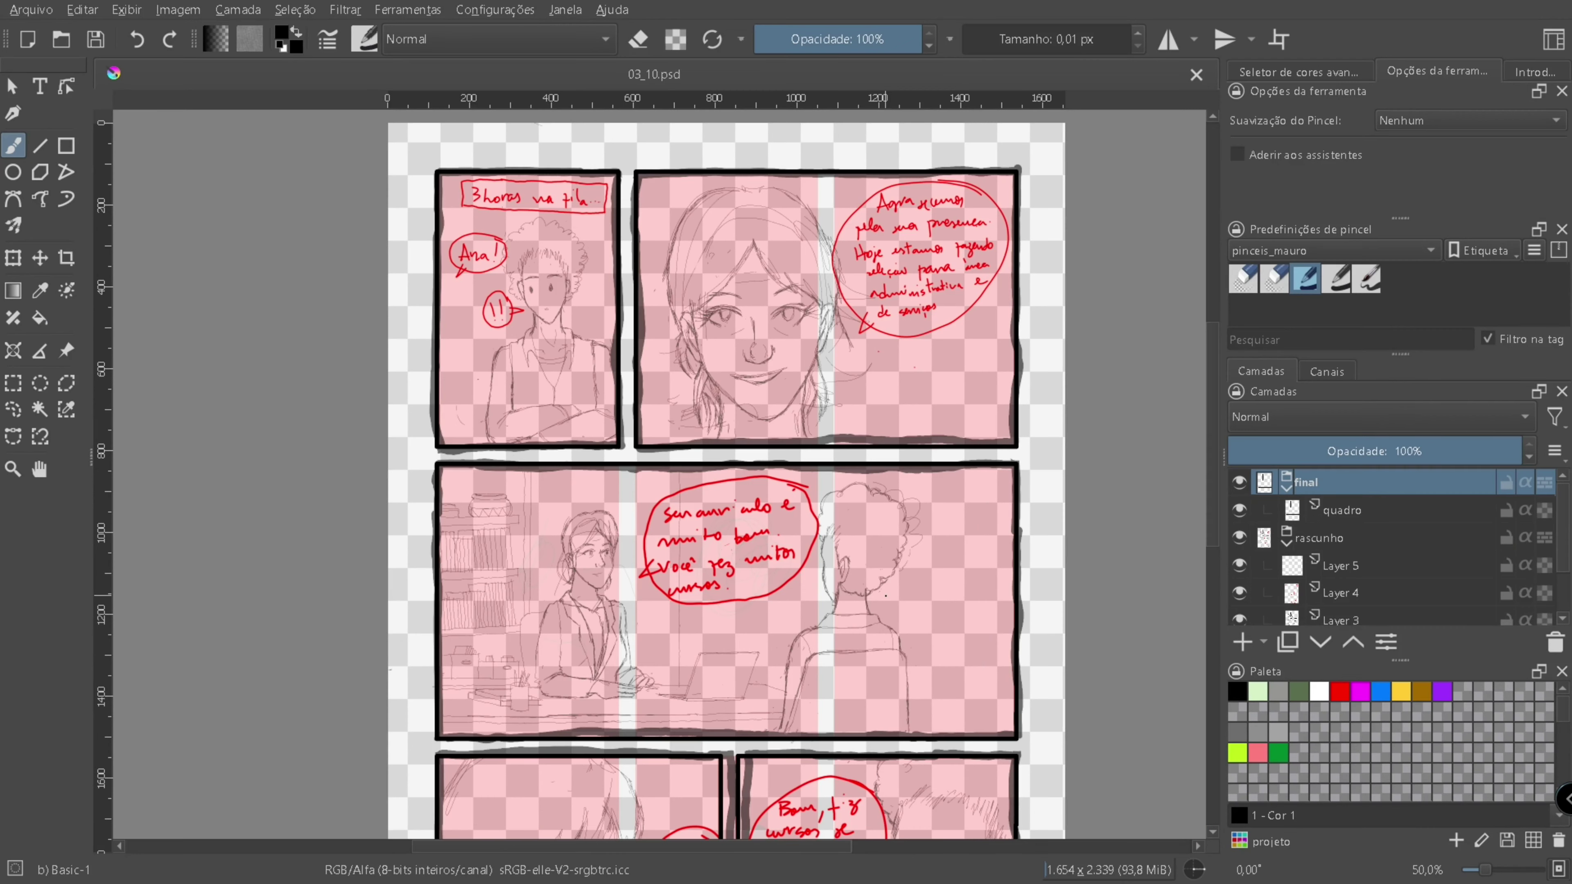
- Choose the Basic-5 Size brush and add a paint layer named "traço" inside the "final" group
left_click(1366, 280)
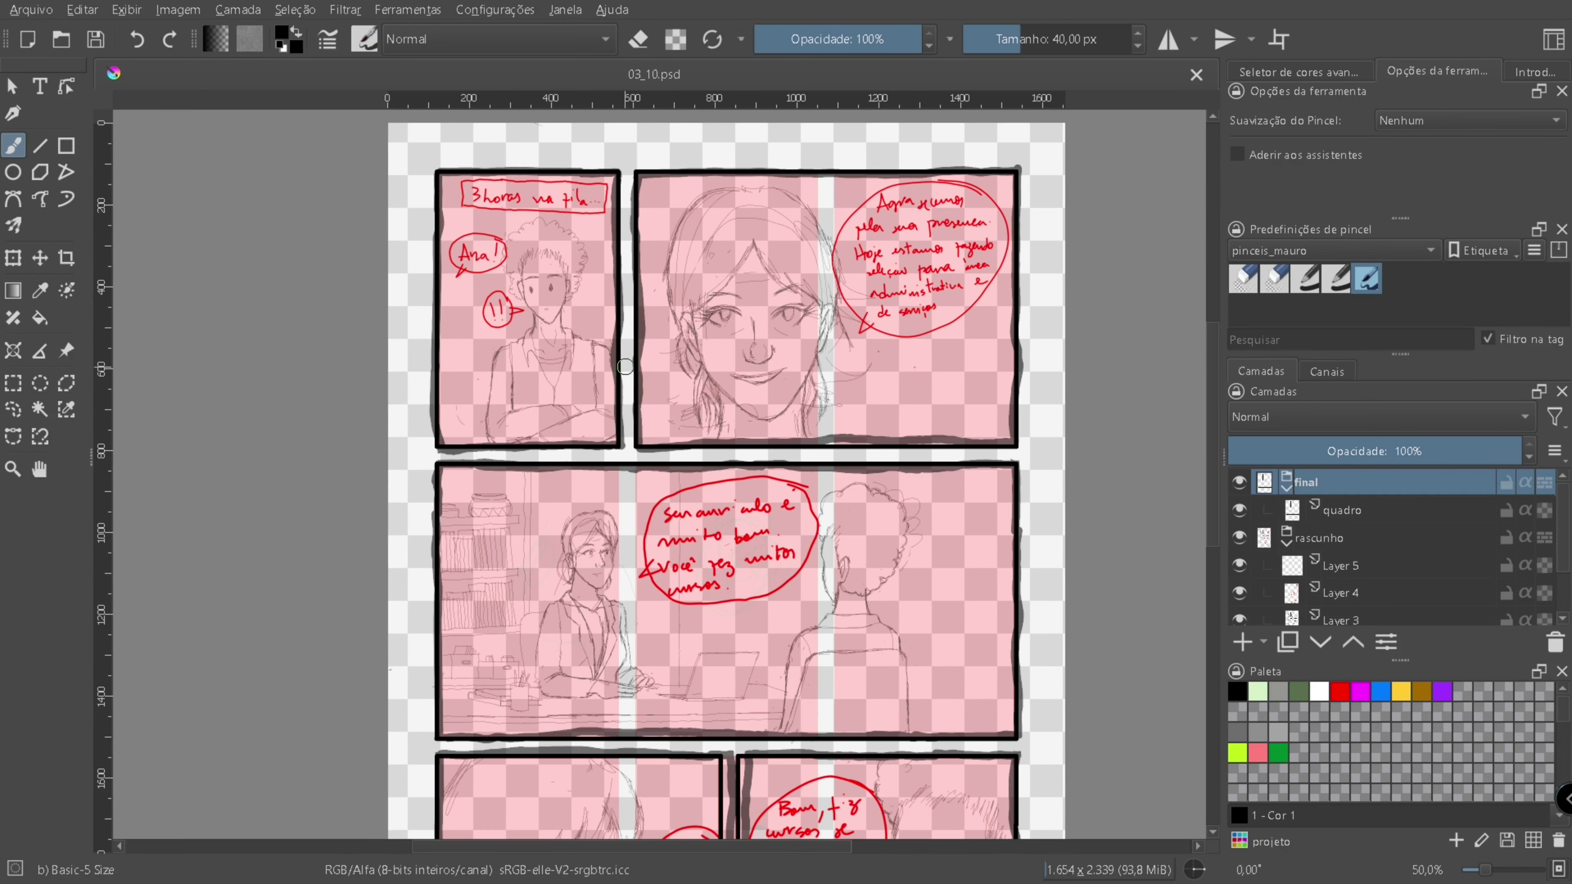
left_click(1243, 641)
double_click(1321, 509)
type("final")
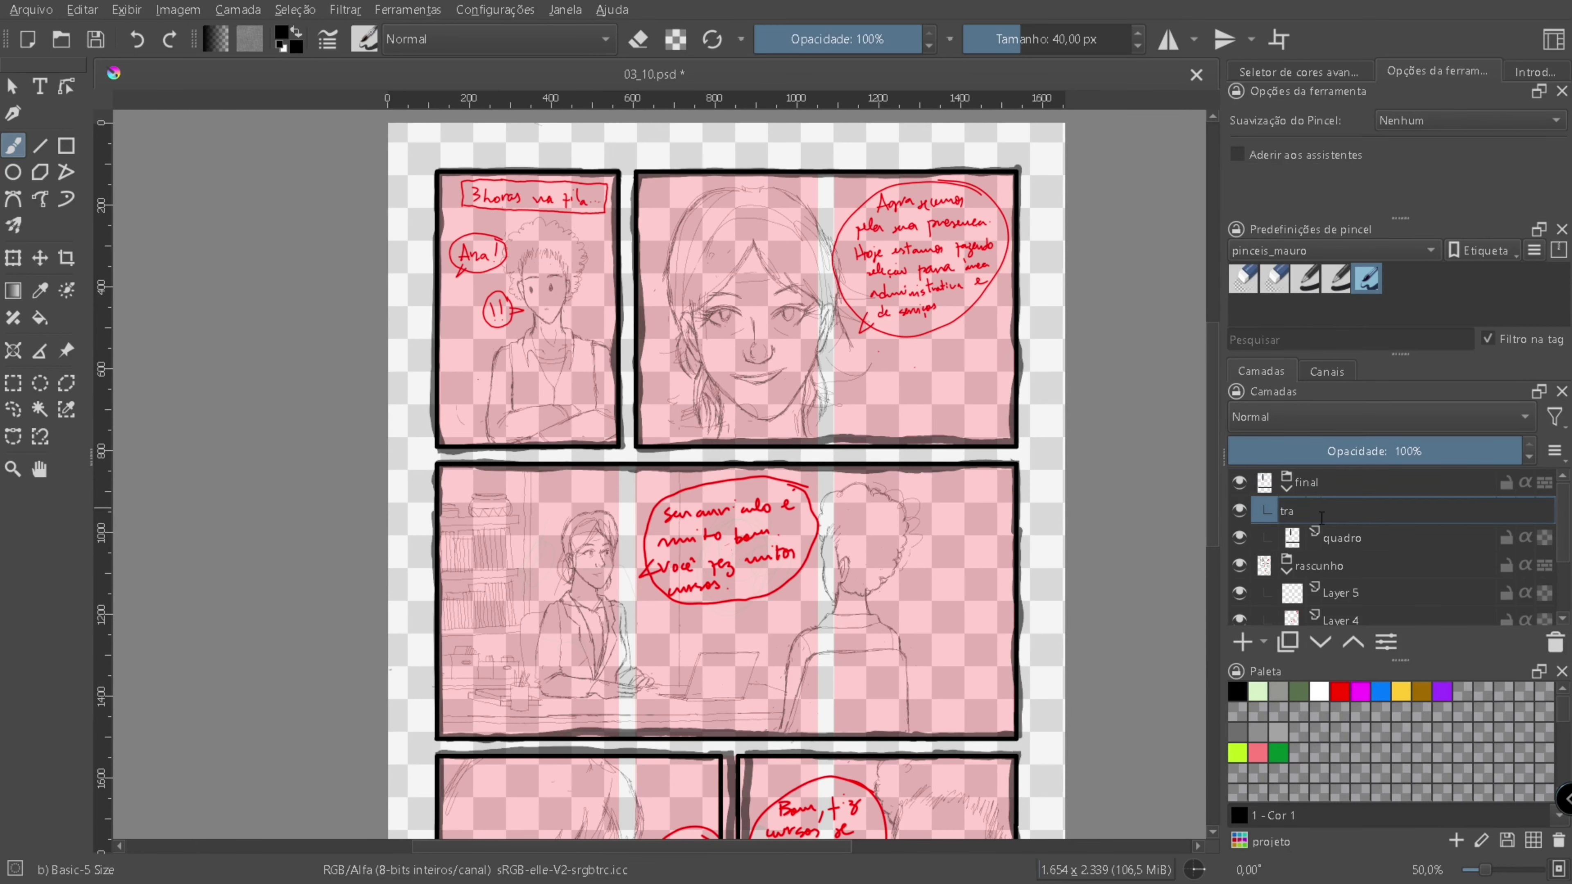
type("ço")
key("Return")
- Ink both sides of the first panel figure's face down to the chin with a 10 px brush
key("z")
left_click(704, 404)
left_click(704, 404)
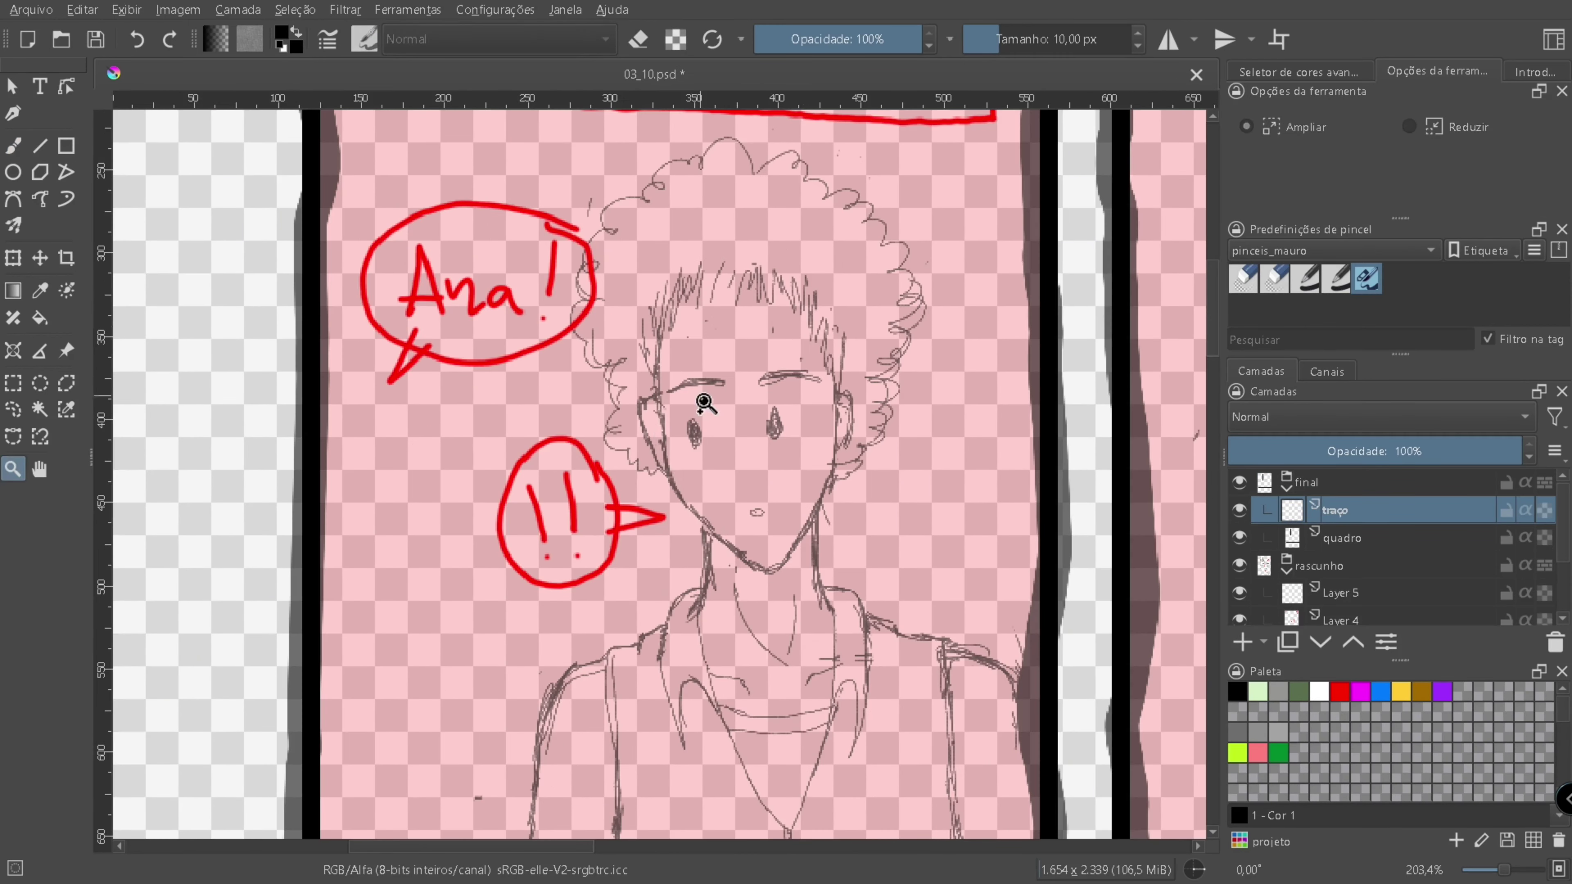
key("b")
left_click_drag(656, 357, 654, 392)
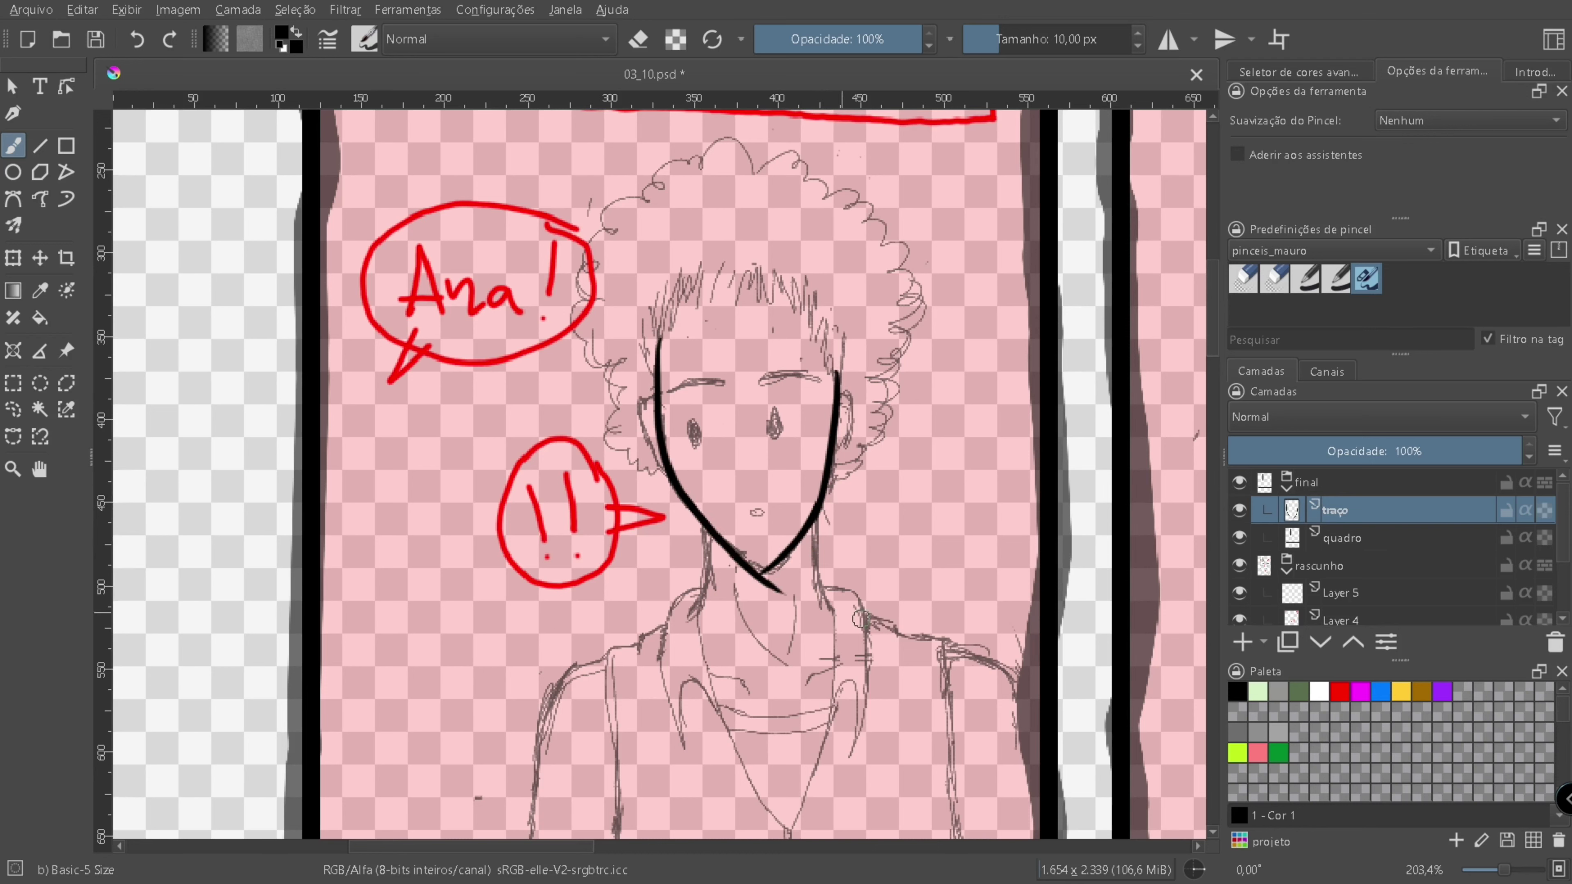
- Erase the crossing strokes at the chin and redraw the chin curve with a 5 px brush
key("e")
left_click_drag(752, 585, 776, 575)
scroll(891, 444, "up", 2)
key("e")
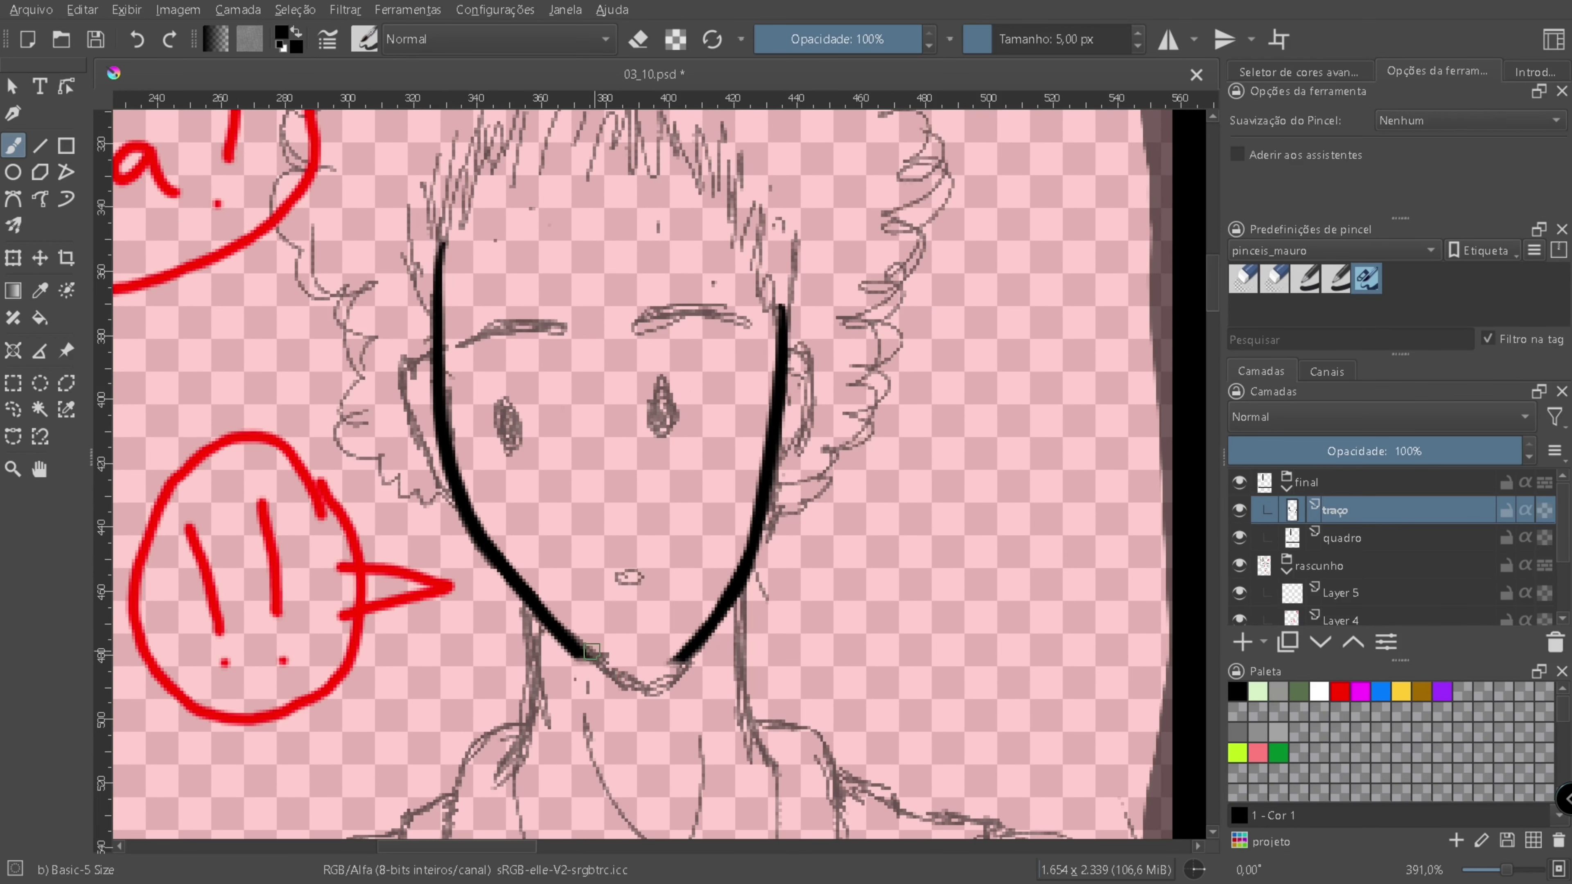
left_click_drag(634, 681, 713, 728)
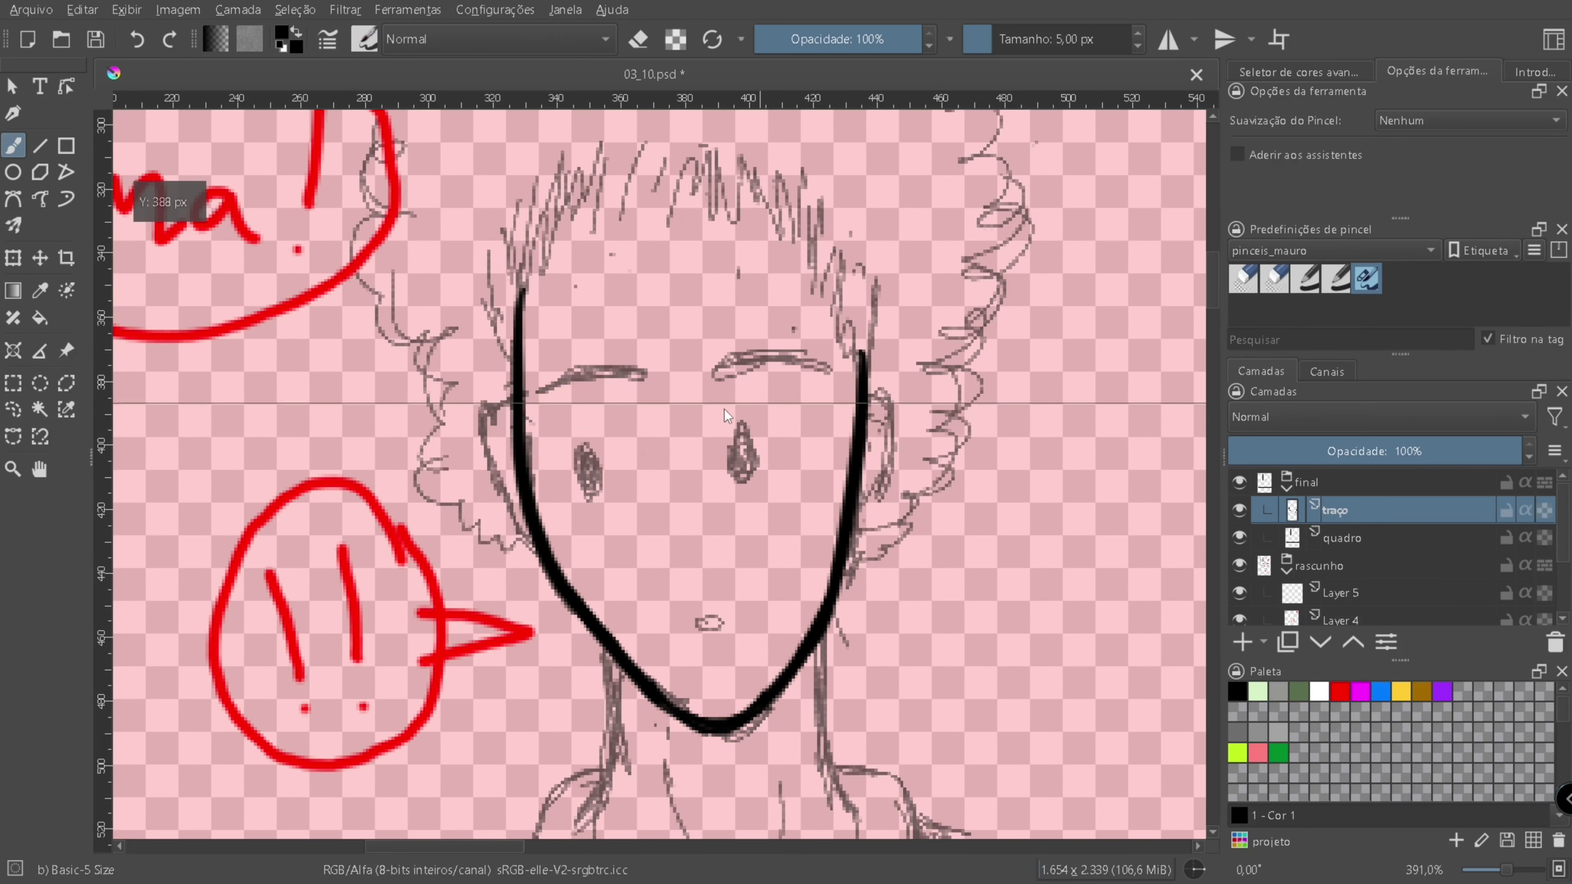
- Ink the figure's eyebrows, eyes and ears over the sketch, undoing stray strokes
key("ctrl+z")
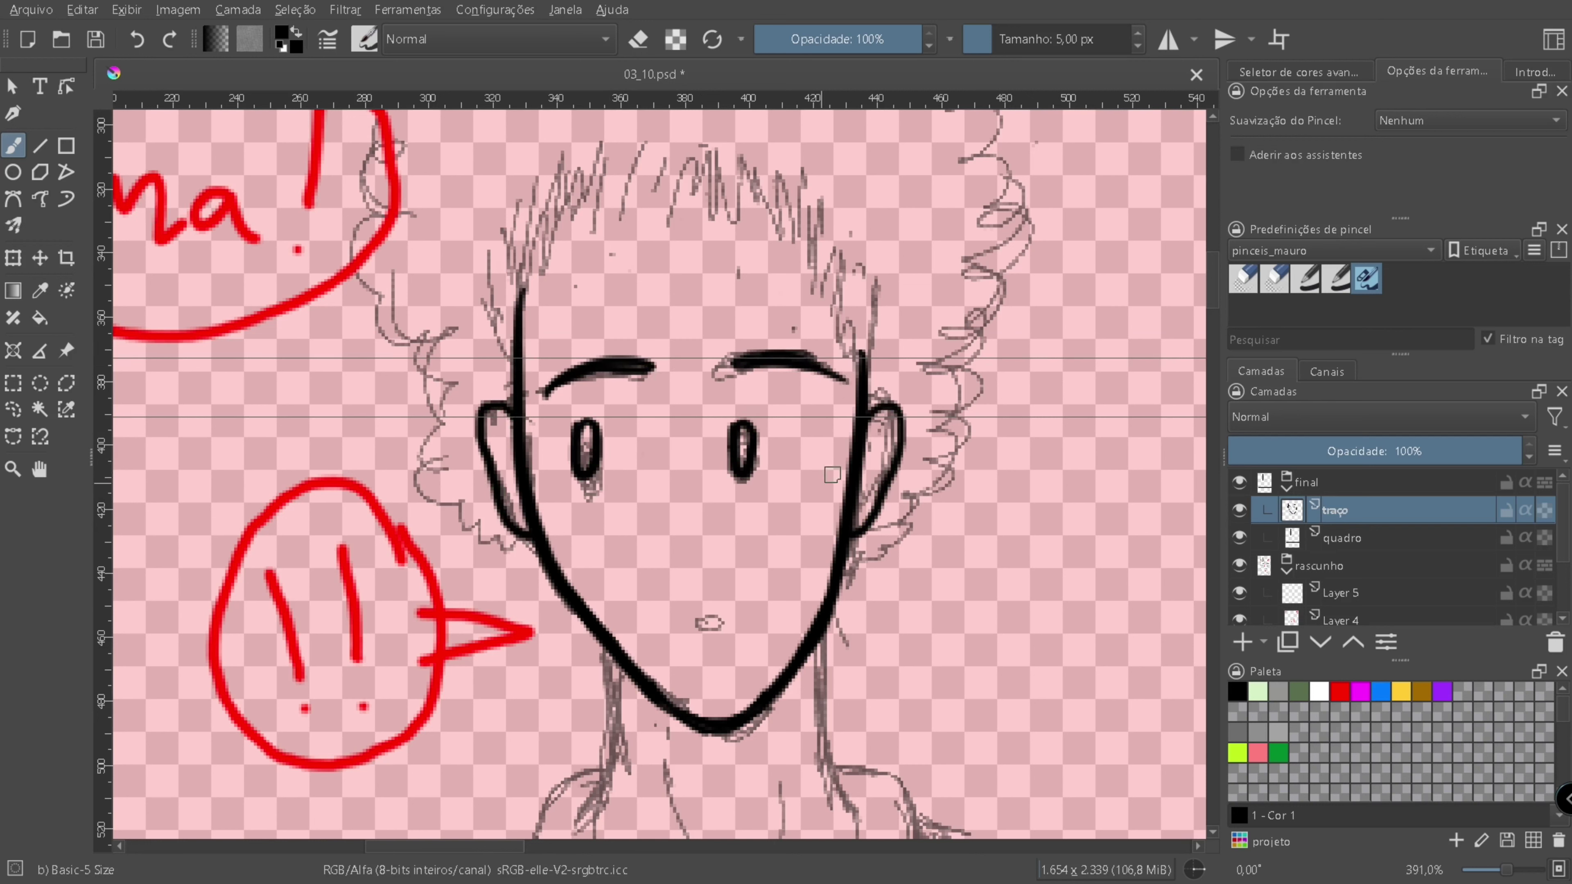
left_click_drag(465, 520, 439, 433)
key("ctrl+z")
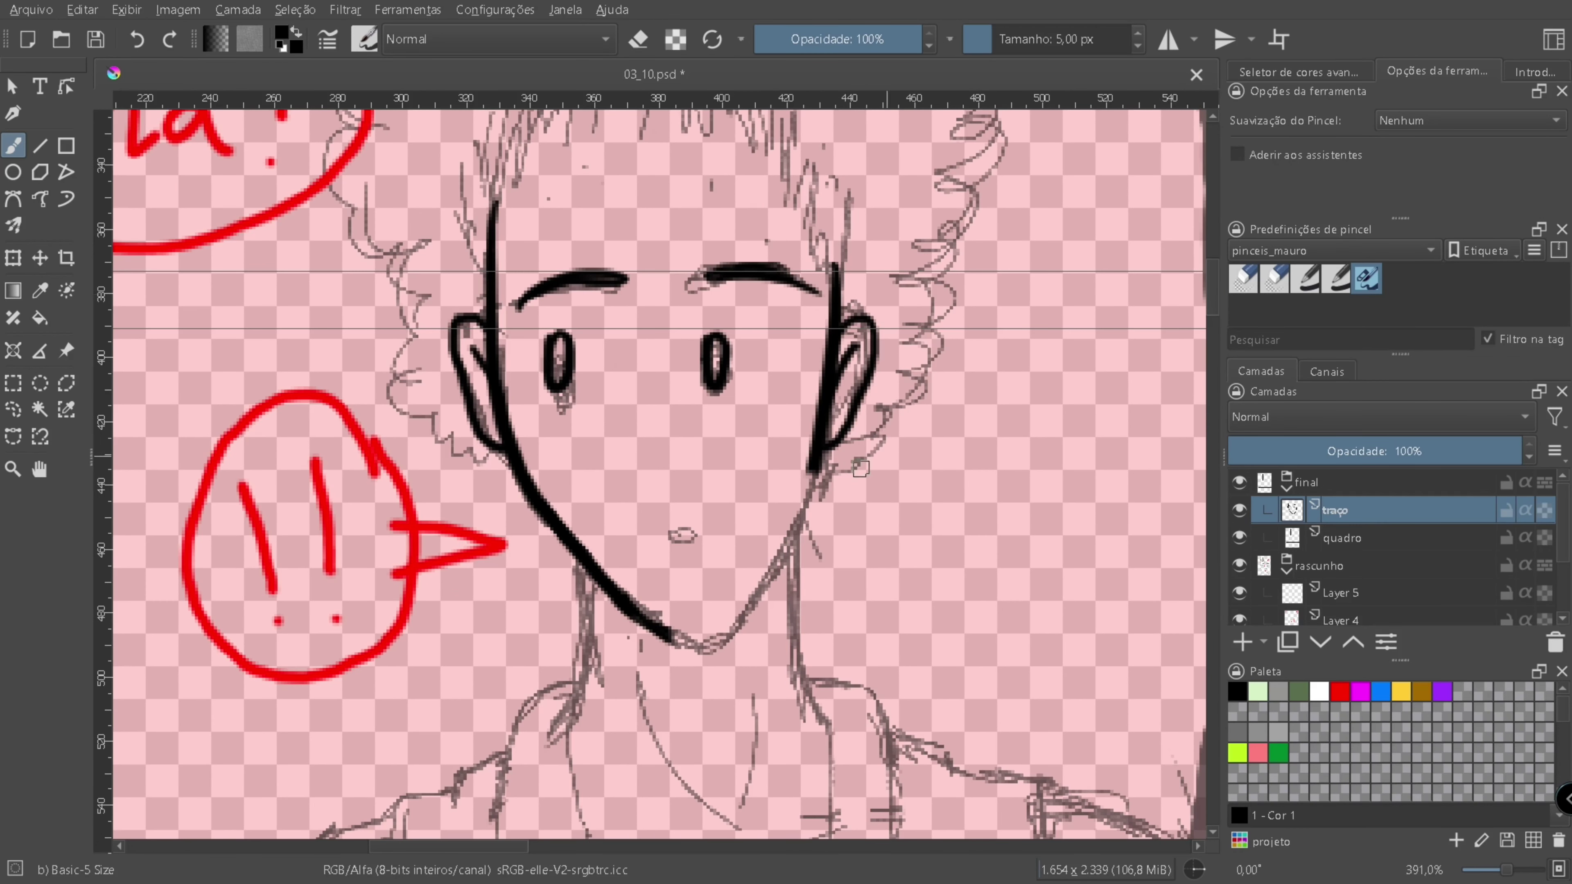
- Redraw the right side of the jaw and the chin as one smooth curve, undoing unsatisfactory strokes
mouse_move(816, 464)
left_mouse_down()
mouse_move(688, 646)
mouse_move(710, 588)
mouse_move(690, 643)
mouse_move(802, 509)
mouse_move(741, 582)
left_mouse_up()
key("ctrl+z")
key("ctrl+z")
key("ctrl+z")
key("ctrl+z")
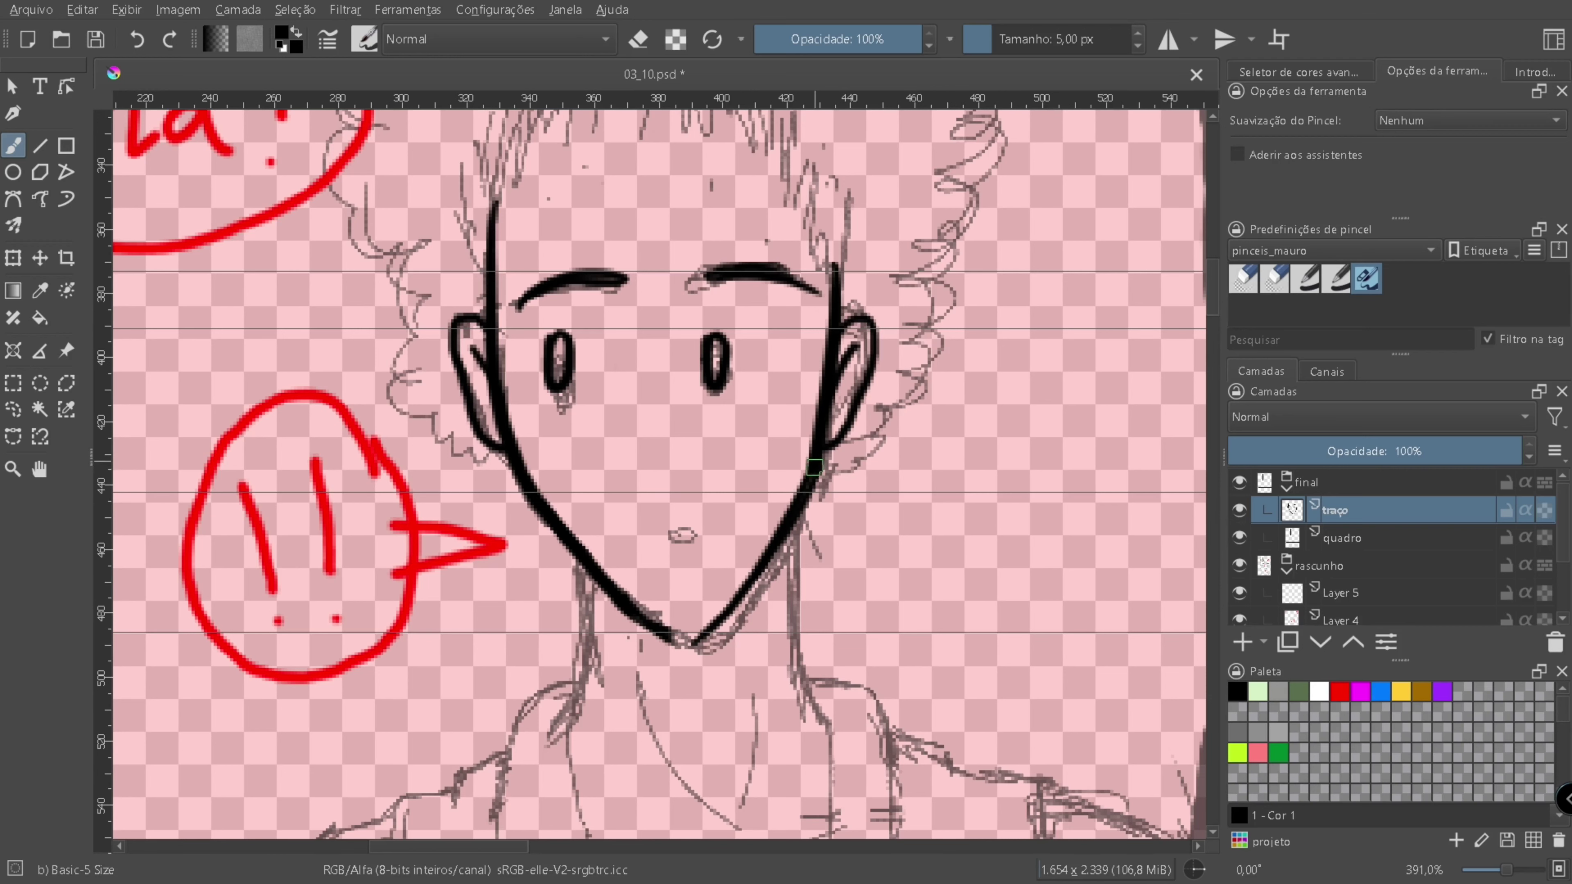
key("ctrl+z")
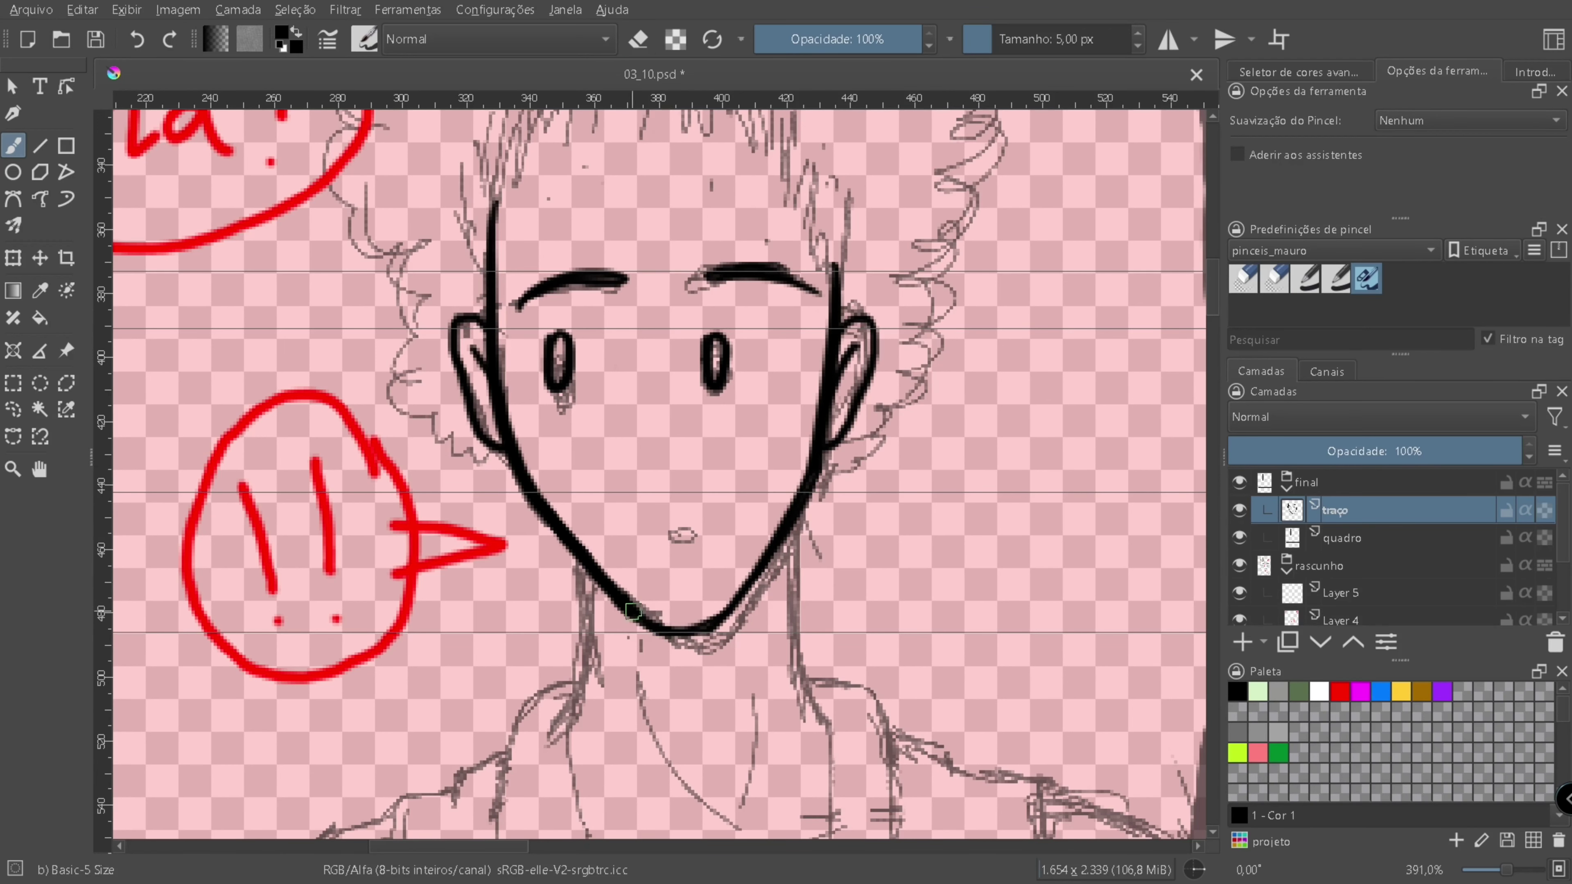
left_click_drag(749, 582, 668, 625)
- Ink both sides of the figure's neck and continue them down along the collar's inner edges
left_click_drag(547, 502, 529, 638)
key("ctrl+z")
left_click_drag(789, 439, 758, 647)
scroll(656, 470, "left", 4)
scroll(656, 470, "down", 3)
left_click_drag(656, 545, 697, 724)
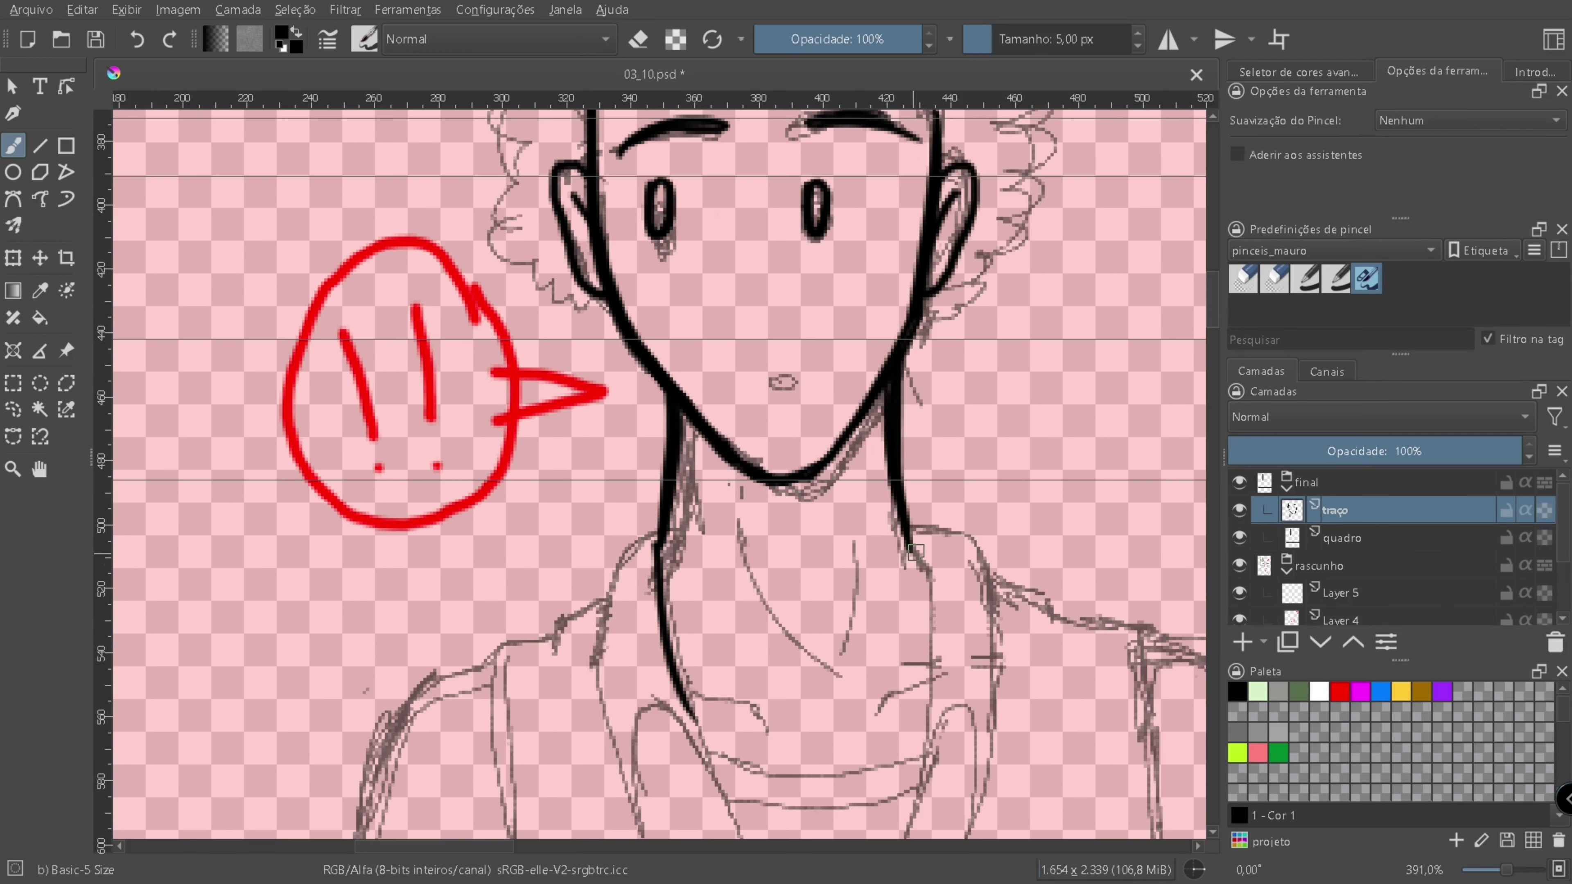
left_click_drag(910, 548, 928, 752)
- Ink the outer and inner edges of the left collar flap and the adjoining shoulder line
left_click_drag(656, 527, 622, 718)
scroll(622, 718, "down", 6)
mouse_move(622, 492)
left_mouse_down()
mouse_move(656, 637)
mouse_move(664, 479)
left_mouse_up()
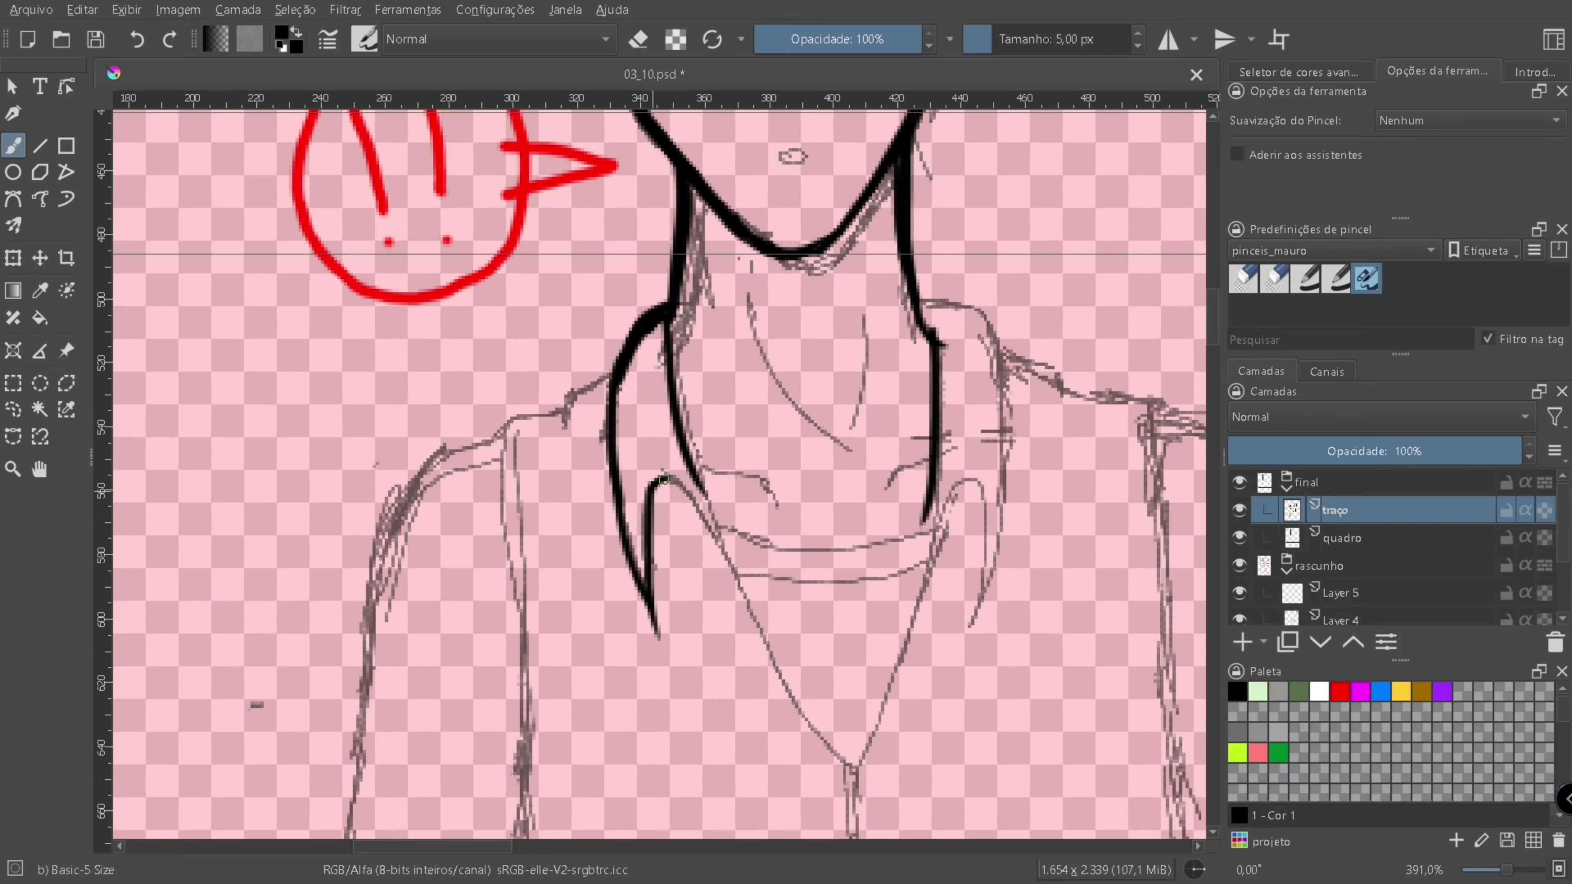
scroll(657, 483, "left", 3)
scroll(658, 483, "up", 1)
left_click_drag(752, 427, 706, 522)
scroll(704, 458, "down", 2)
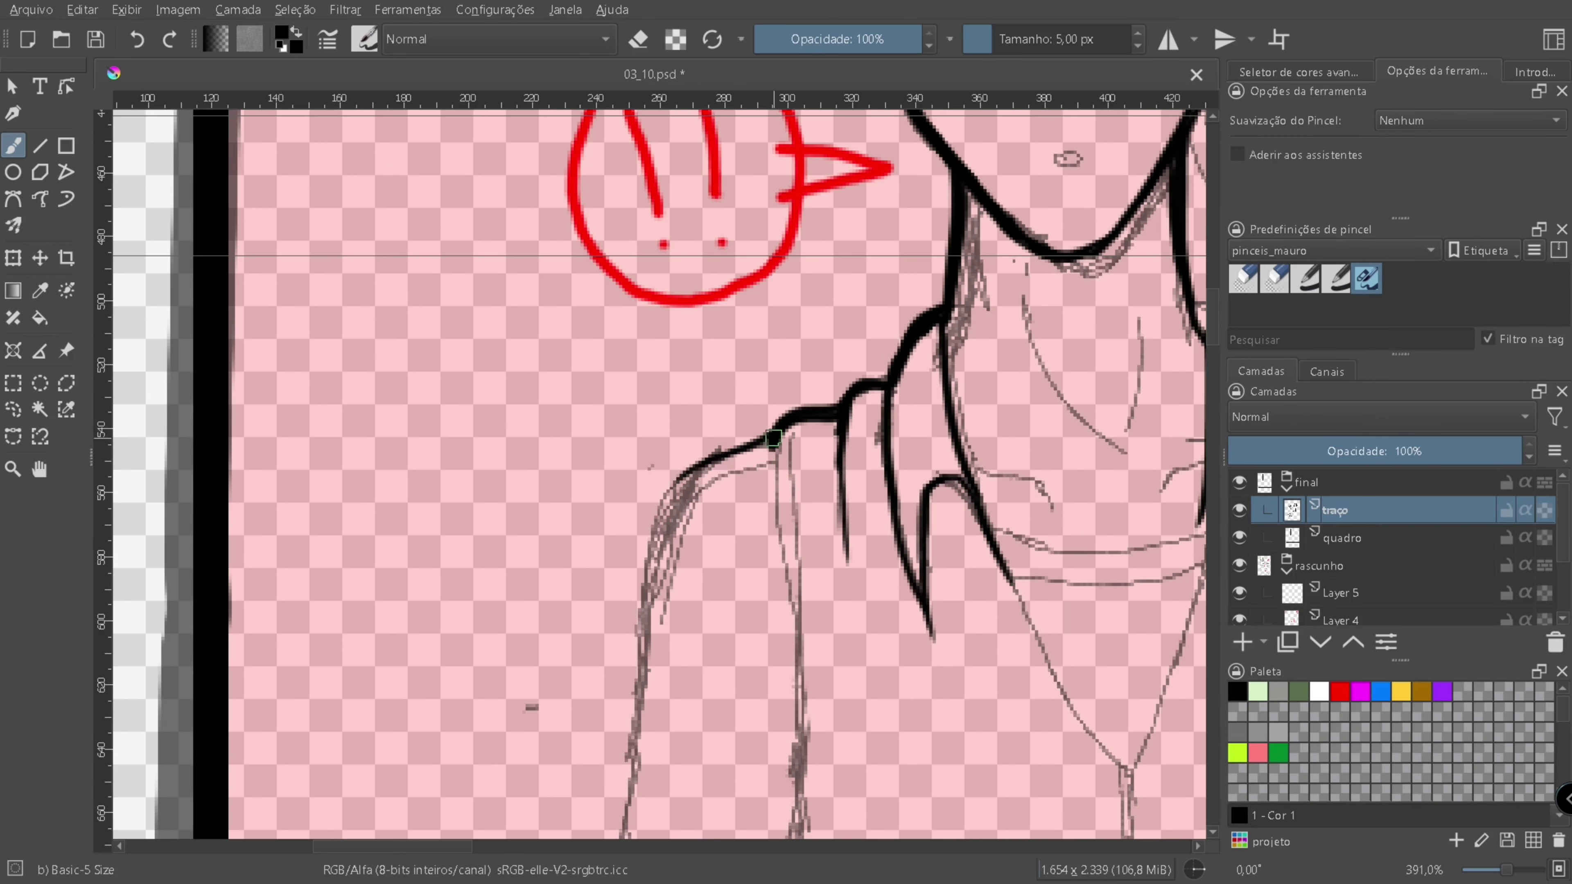
- Ink the outer contour of the left upper arm from the shoulder downward
left_click_drag(773, 437, 650, 681)
scroll(711, 557, "up", 1)
left_click_drag(737, 437, 675, 744)
left_click(756, 540)
- Continue the left sleeve contour around the elbow and along the underside of the folded forearm
key("b")
scroll(656, 606, "down", 2)
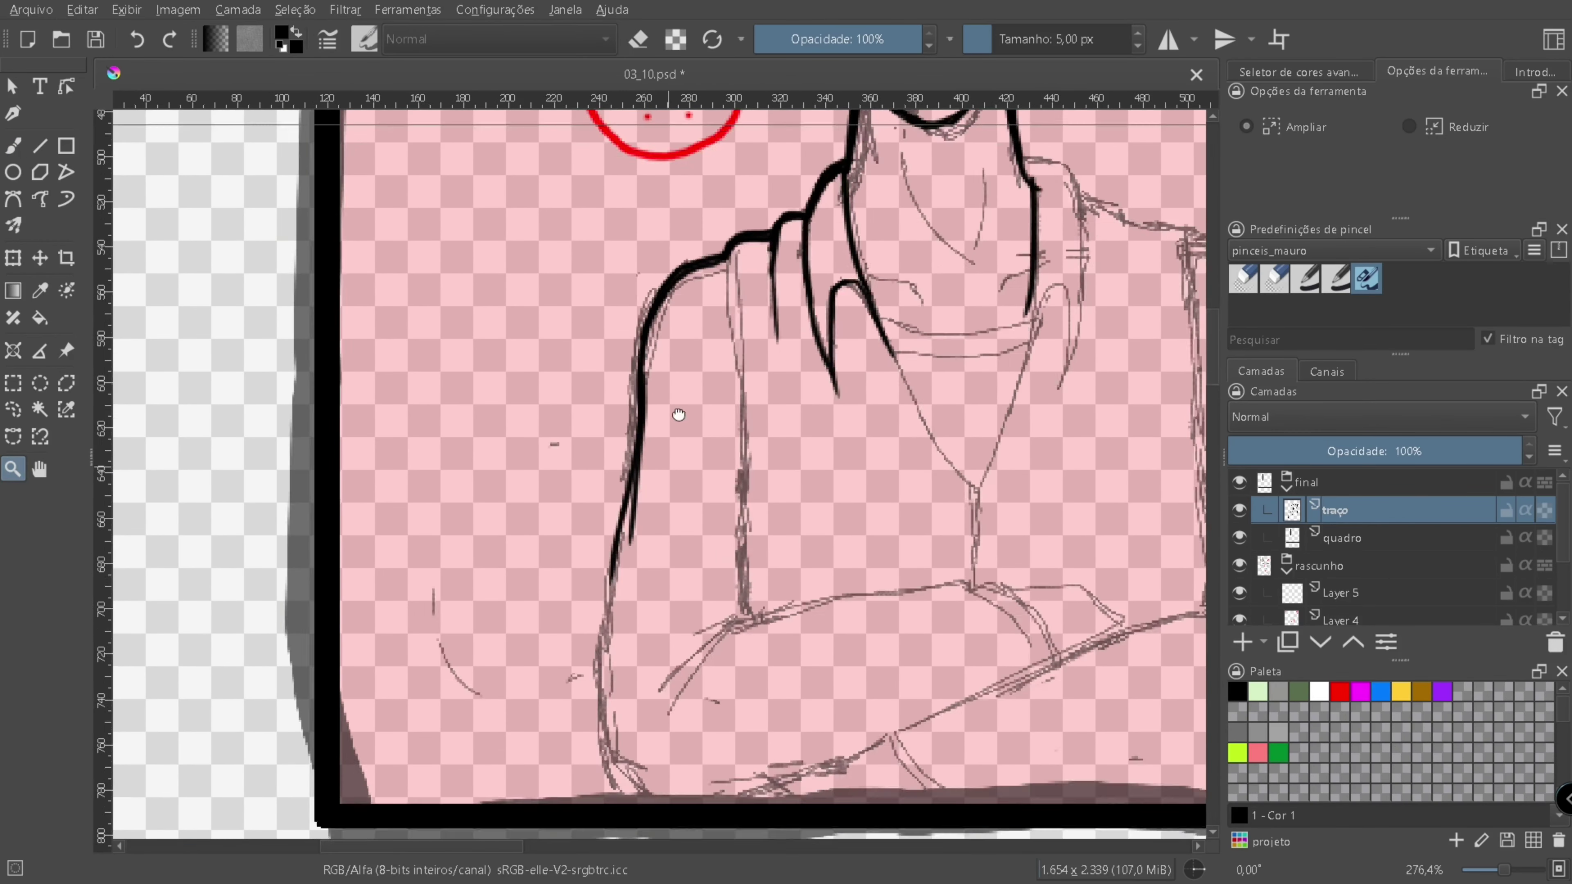
left_click_drag(648, 430, 612, 681)
left_click_drag(642, 432, 619, 575)
scroll(630, 586, "down", 2)
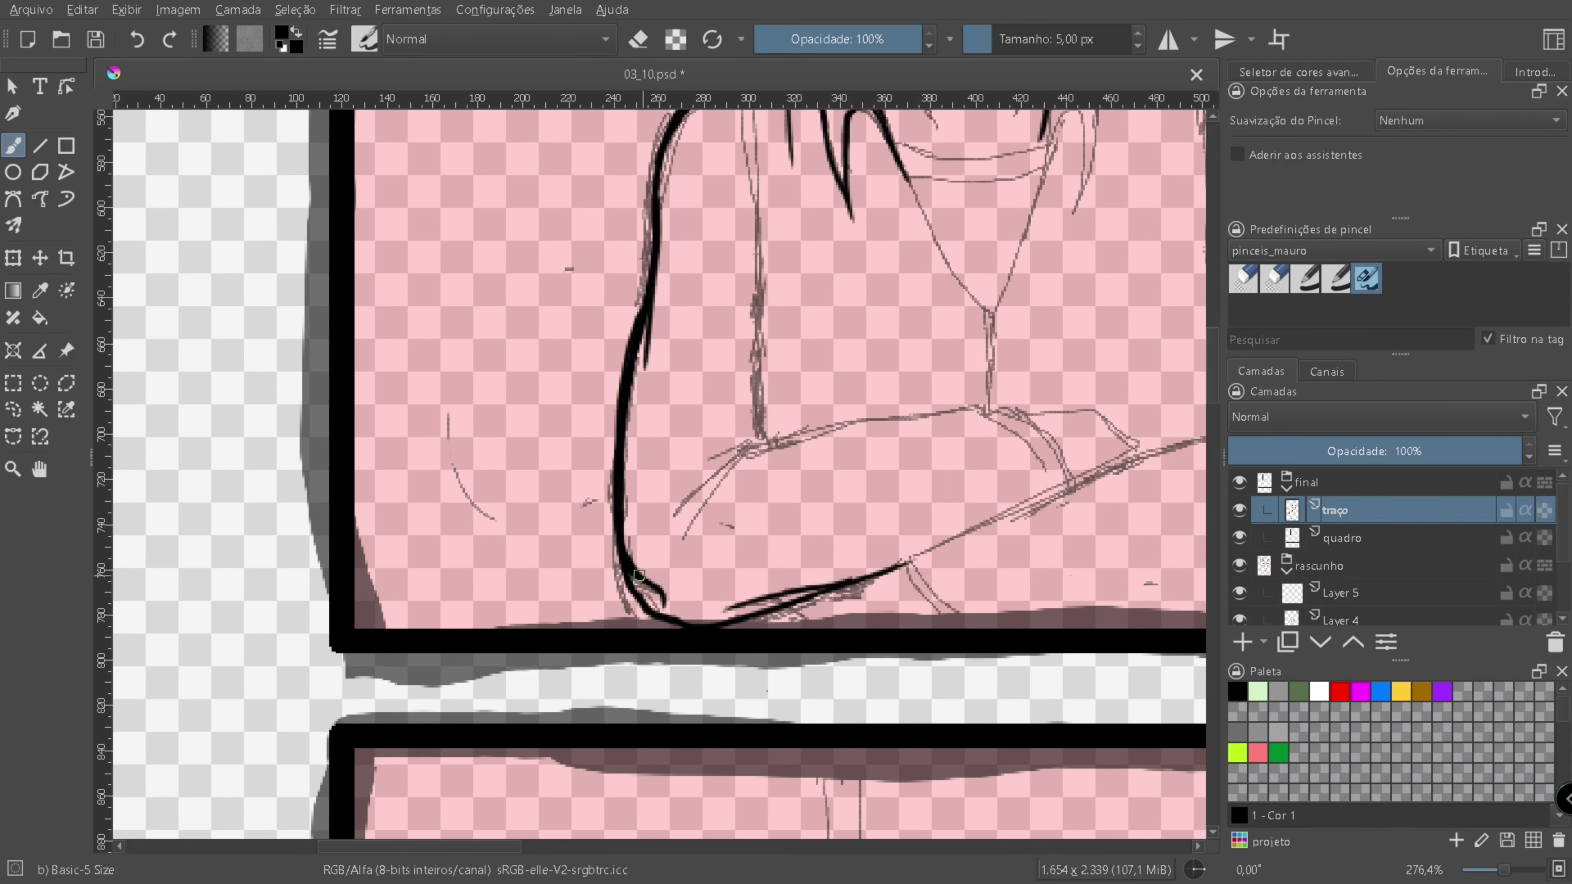
- Ink the inner line of the left arm down to the elbow crease and add the crease's fold strokes
scroll(663, 618, "up", 4)
scroll(663, 617, "right", 5)
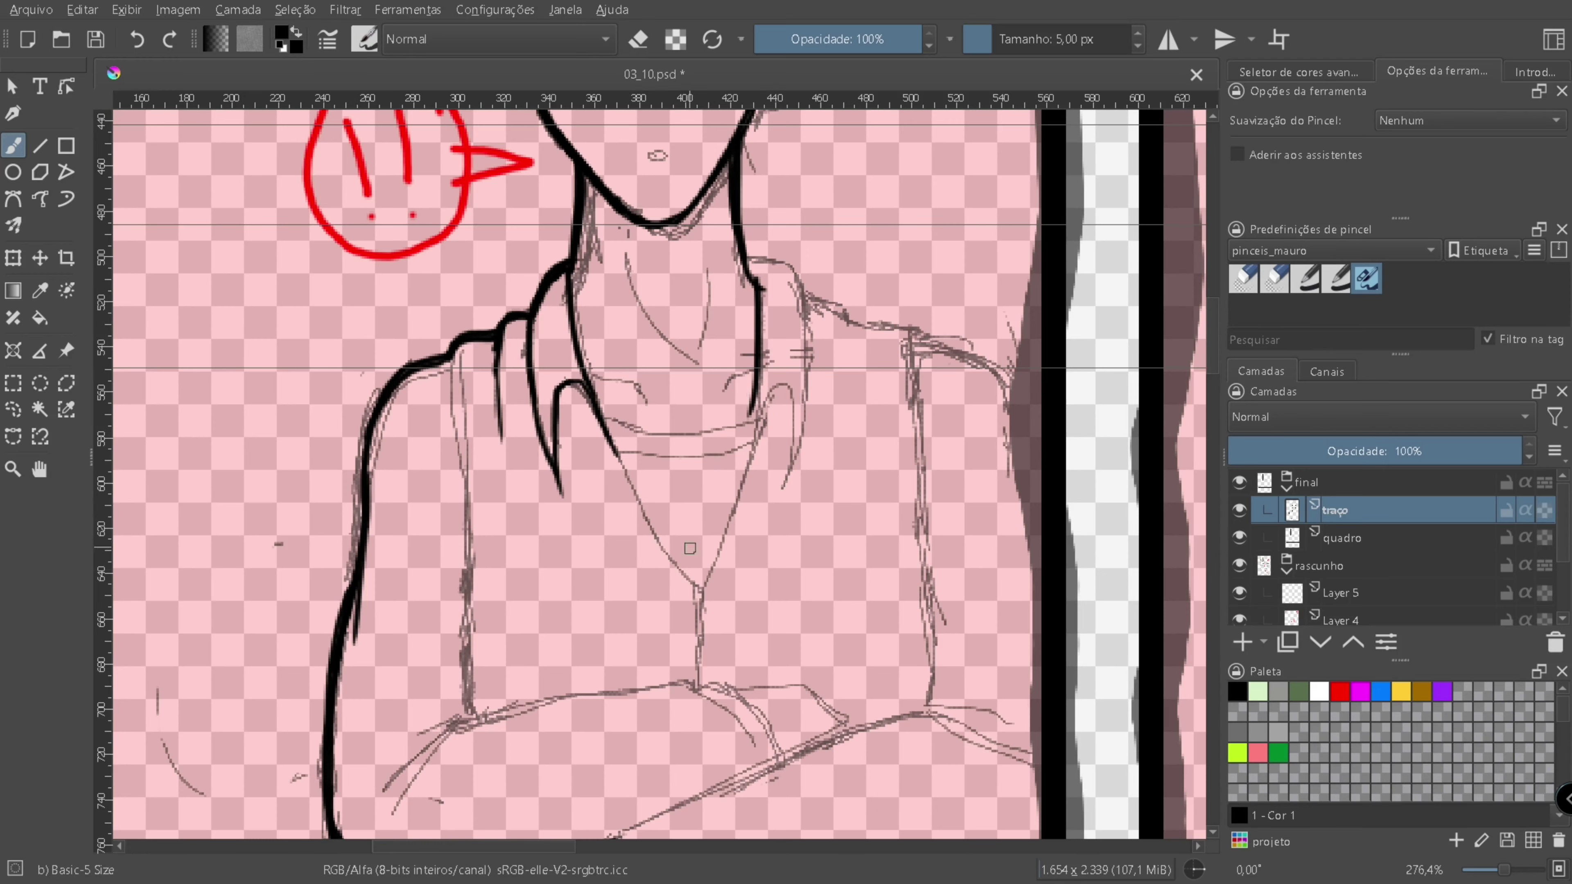
left_click_drag(617, 549, 700, 473)
left_click_drag(554, 636, 636, 506)
left_click_drag(635, 514, 543, 578)
left_click_drag(631, 517, 554, 613)
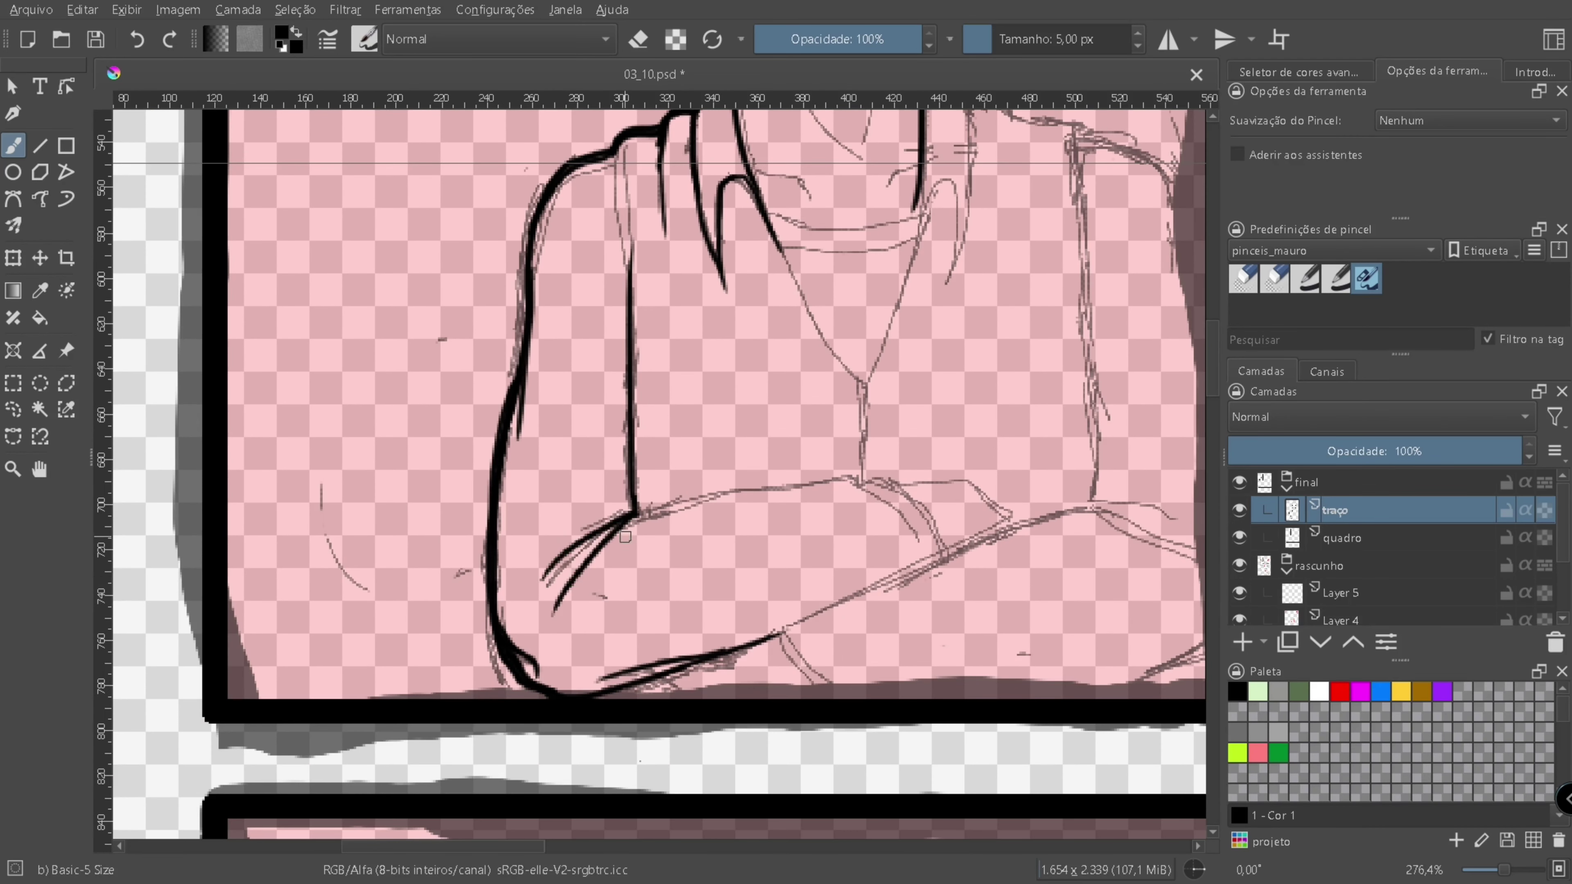
- Ink the upper edge of the left folded forearm and the curved cuff lines near the wrist
mouse_move(634, 511)
left_mouse_down()
mouse_move(931, 477)
mouse_move(711, 498)
left_mouse_up()
key("ctrl+z")
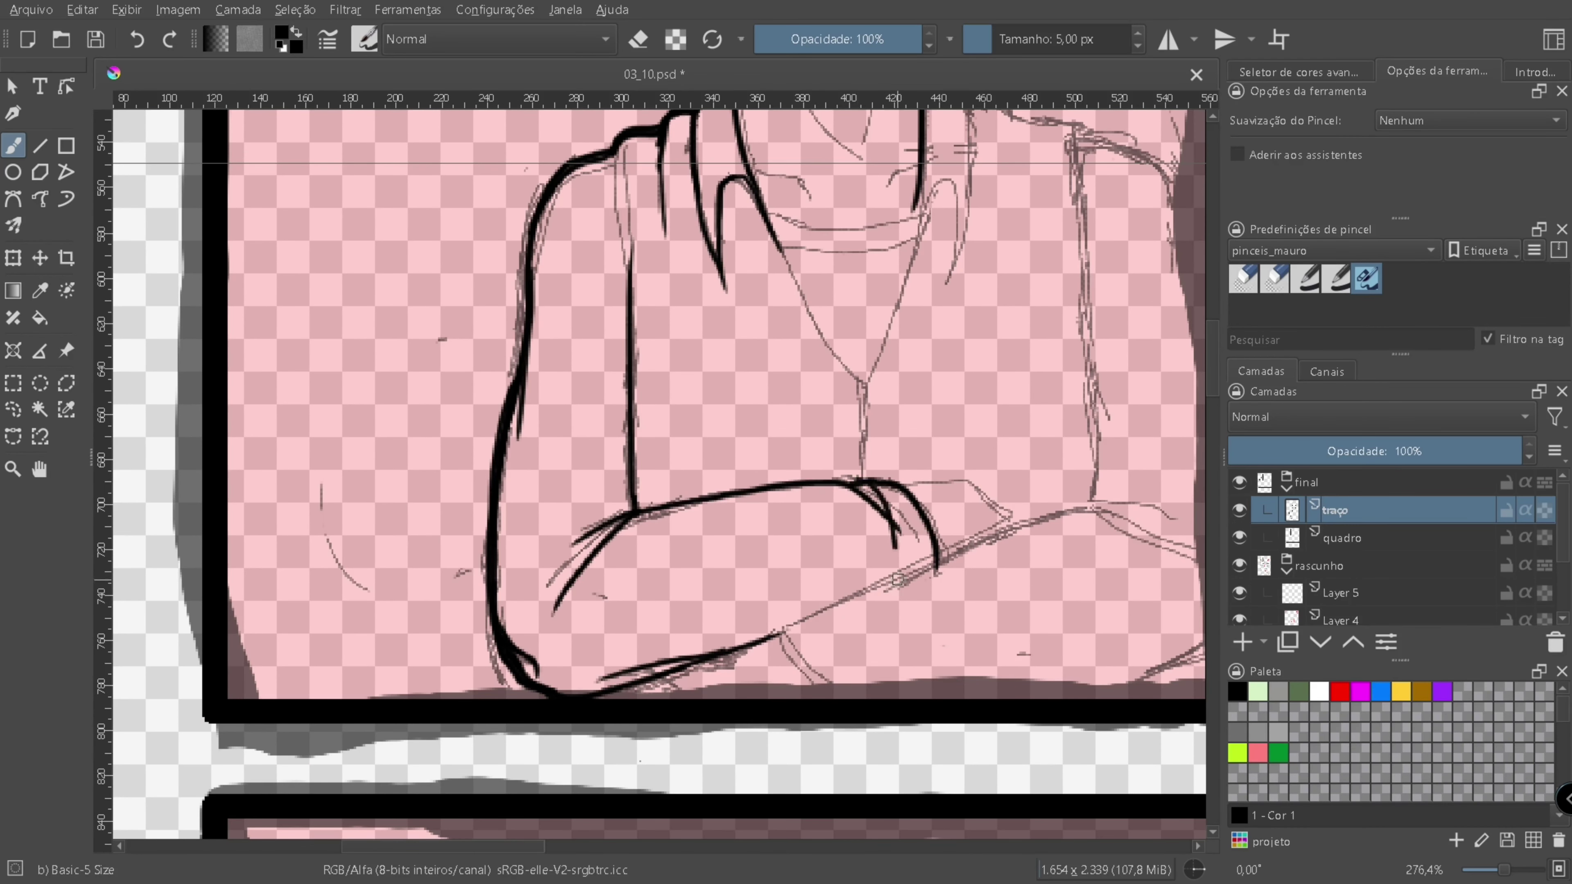
left_click_drag(898, 583, 806, 522)
scroll(807, 522, "up", 3)
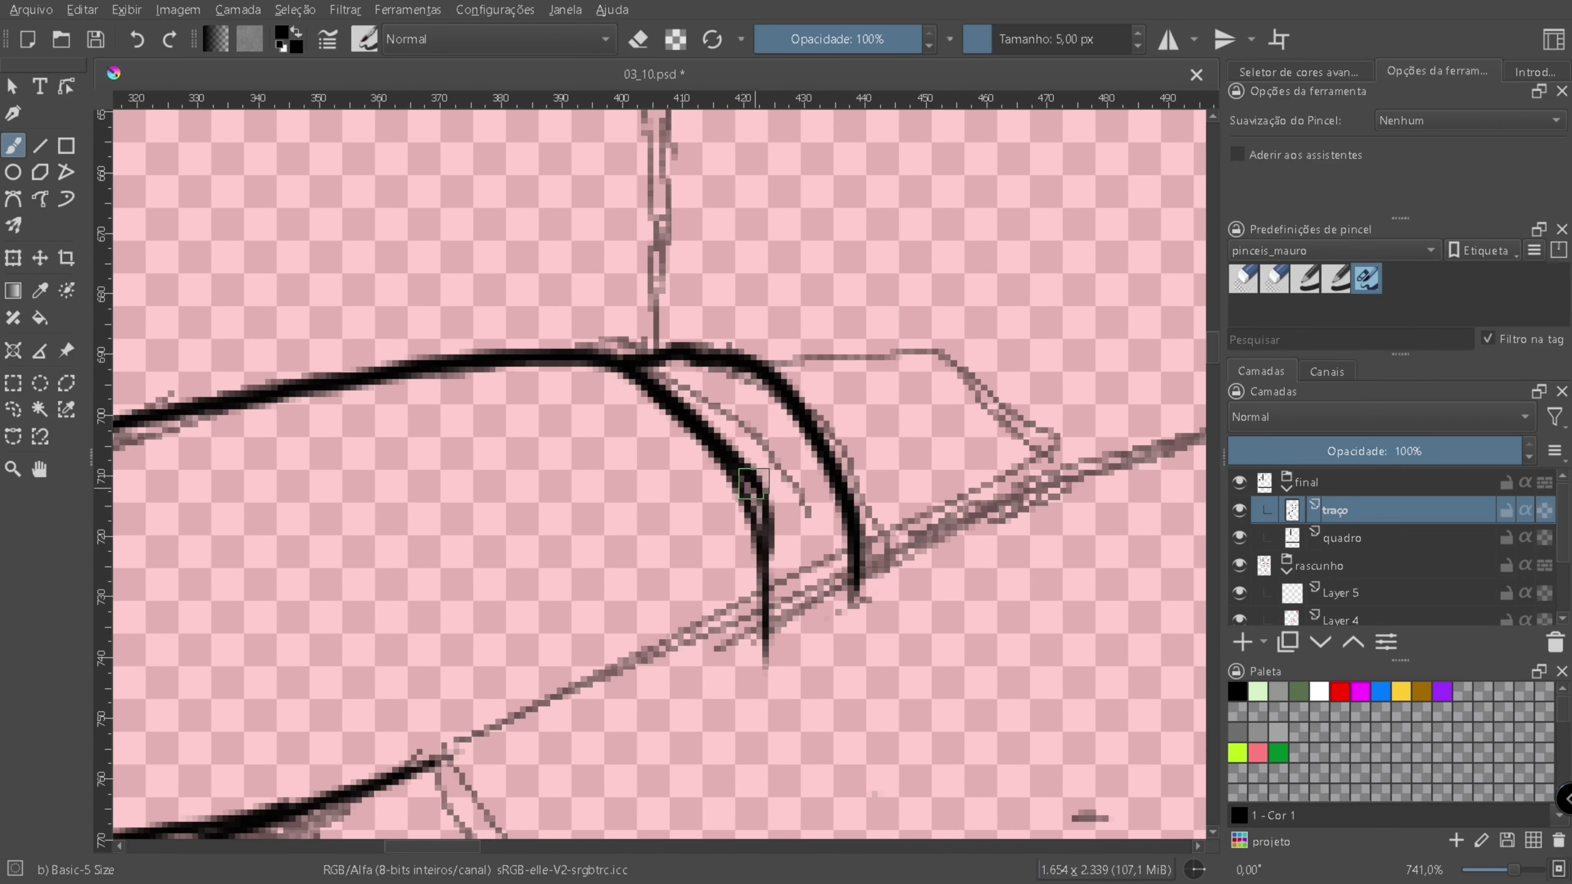
scroll(621, 445, "down", 2)
- Ink the tucked hand's outline, the V-shaped shirt opening down to the forearm, and the fold strokes on the chest
left_click_drag(979, 429, 638, 518)
mouse_move(626, 463)
left_mouse_down()
mouse_move(658, 458)
mouse_move(647, 680)
left_mouse_up()
left_click_drag(499, 342, 625, 548)
left_click_drag(704, 294, 616, 578)
left_click_drag(627, 677, 765, 641)
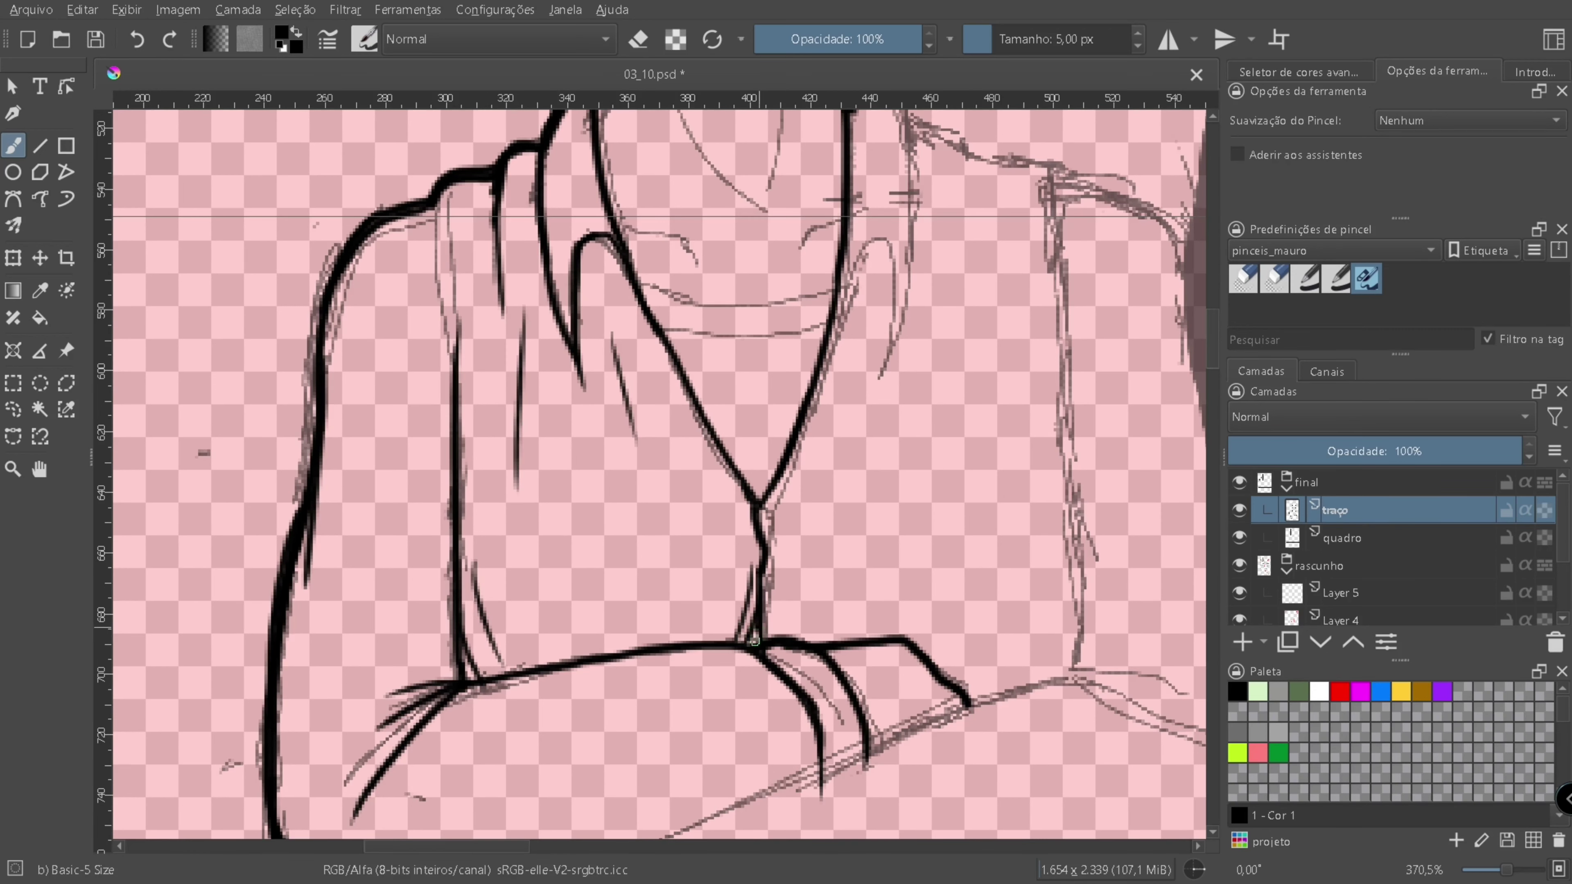
- Ink the right collar flap and the right shoulder line with its short fold strokes
left_click_drag(823, 111, 730, 467)
mouse_move(730, 468)
left_mouse_down()
mouse_move(795, 504)
mouse_move(944, 647)
left_mouse_up()
mouse_move(801, 520)
left_mouse_down()
mouse_move(791, 706)
mouse_move(830, 551)
left_mouse_up()
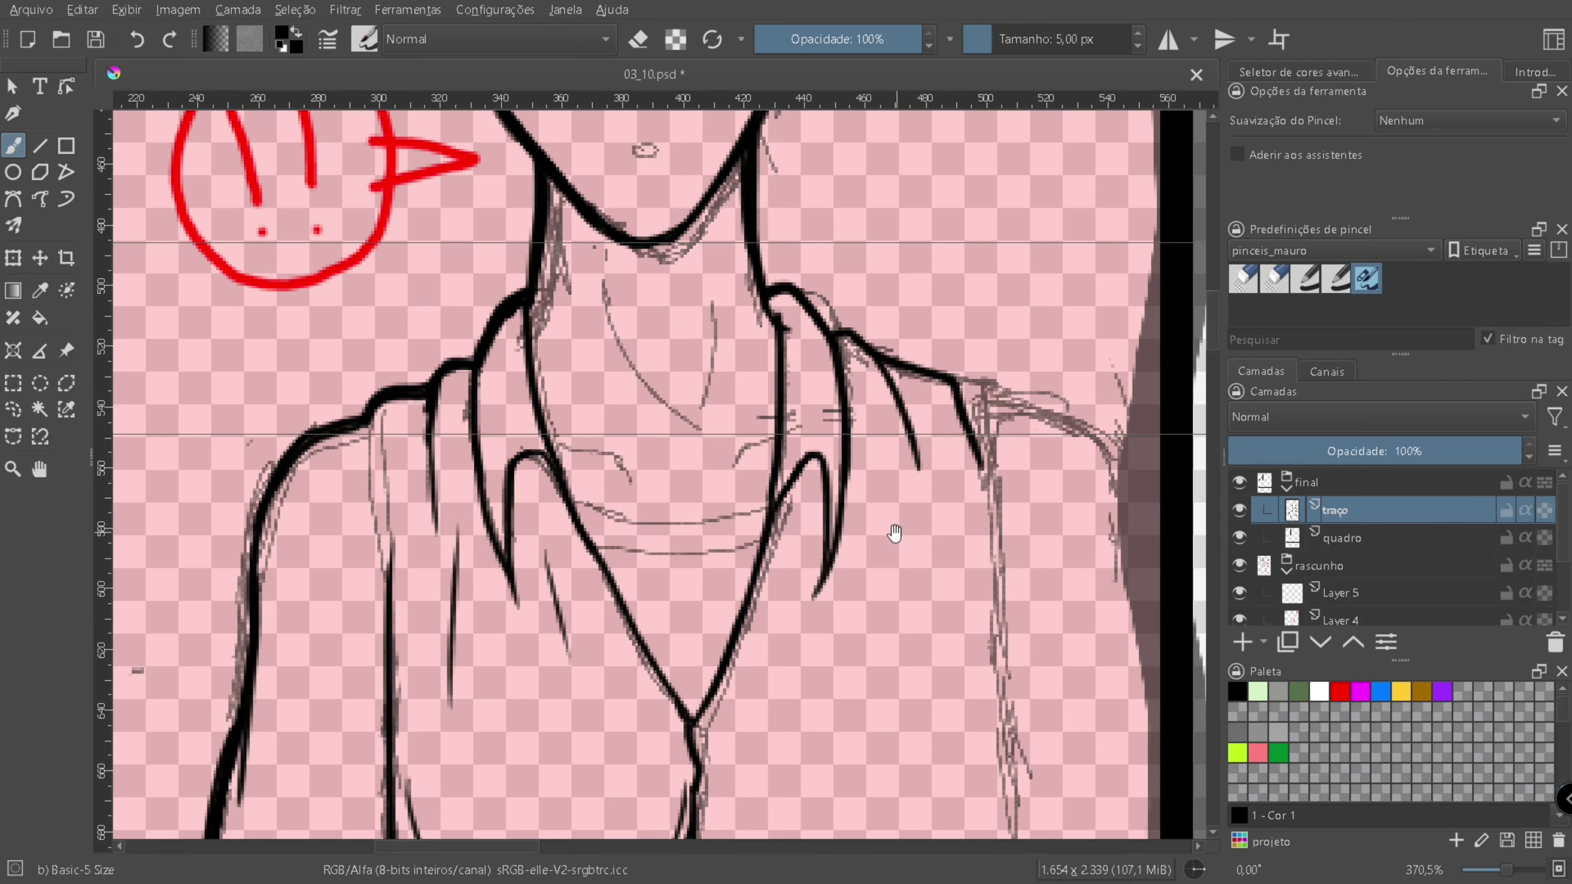
- Ink the inner line of the right arm down to the elbow crease and the fold strokes on the right chest
left_click_drag(895, 533, 839, 366)
left_click_drag(928, 405, 968, 616)
left_click_drag(975, 557, 941, 733)
left_click_drag(953, 670, 953, 549)
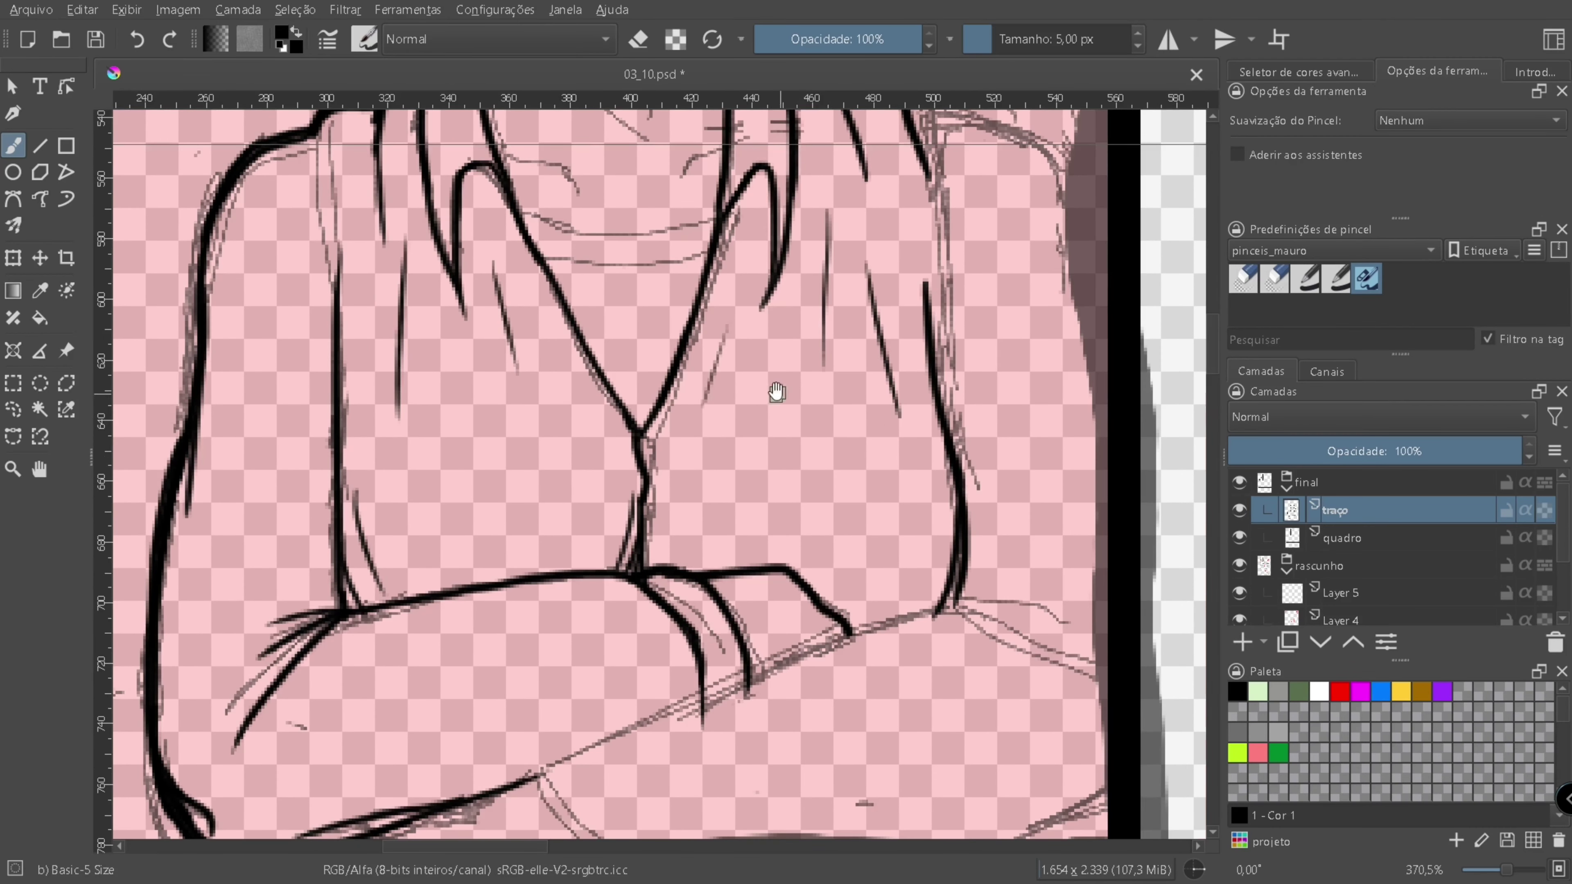
- Ink the right sleeve's outer contour down to the panel frame and the upper edge of the front folded forearm
left_click_drag(776, 392, 675, 638)
left_click_drag(804, 357, 956, 441)
left_click_drag(811, 353, 544, 347)
mouse_move(718, 242)
left_mouse_down()
mouse_move(680, 461)
mouse_move(712, 625)
left_mouse_up()
mouse_move(711, 626)
left_mouse_down()
mouse_move(711, 415)
mouse_move(724, 560)
left_mouse_up()
mouse_move(579, 588)
left_mouse_down()
mouse_move(802, 384)
mouse_move(447, 531)
left_mouse_up()
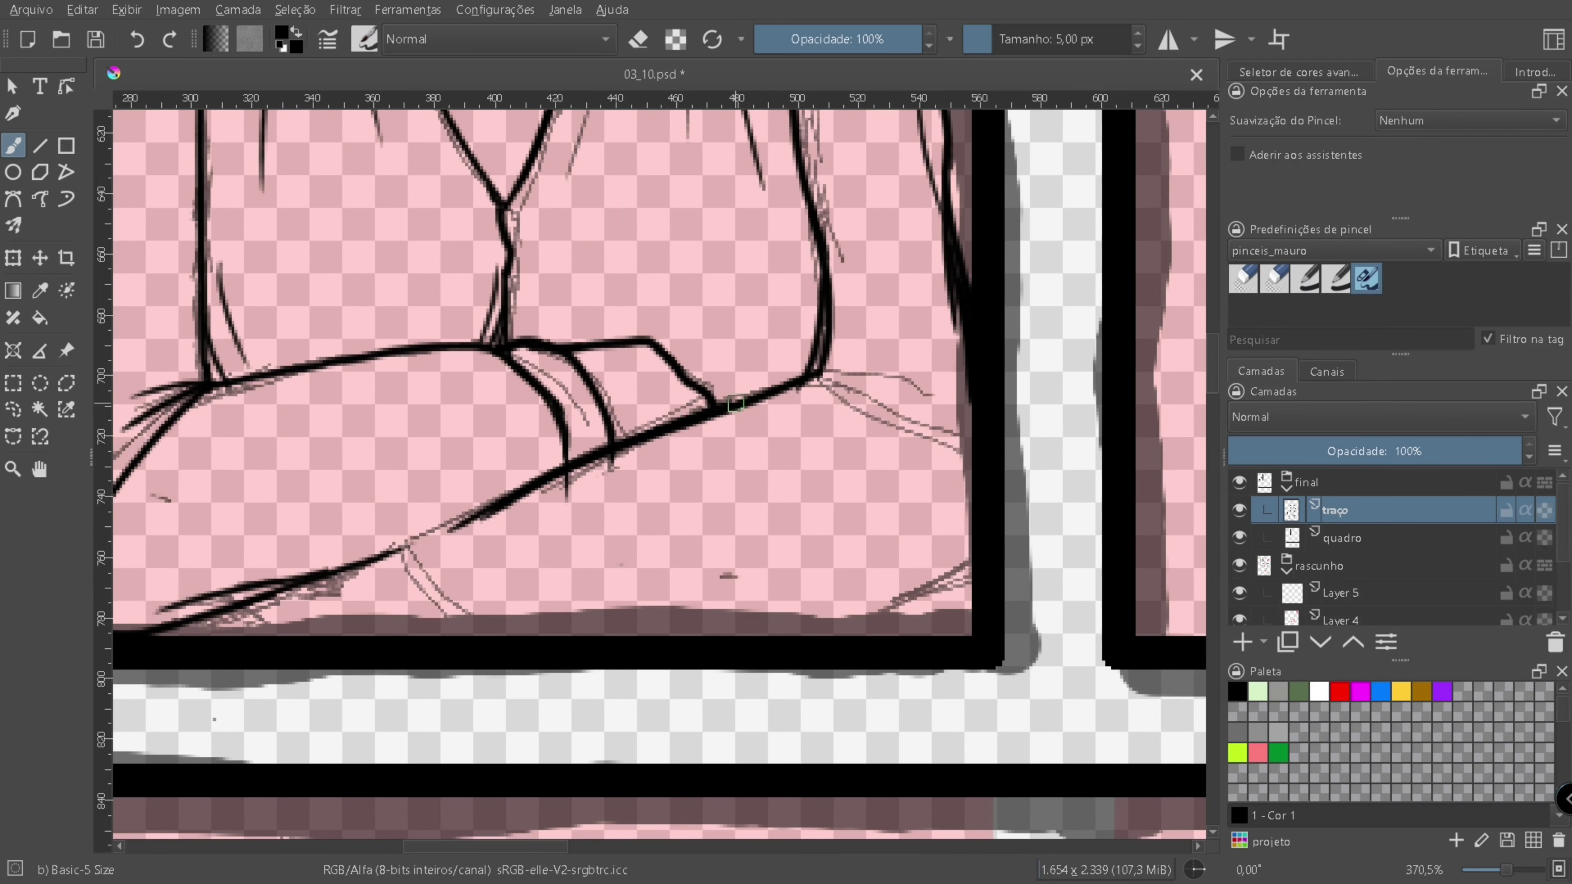
- Ink the front forearm's cuff, the fold strokes at its elbow crease, and its lower edge beside the panel frame
left_click_drag(817, 363, 1129, 262)
left_click_drag(736, 427, 792, 531)
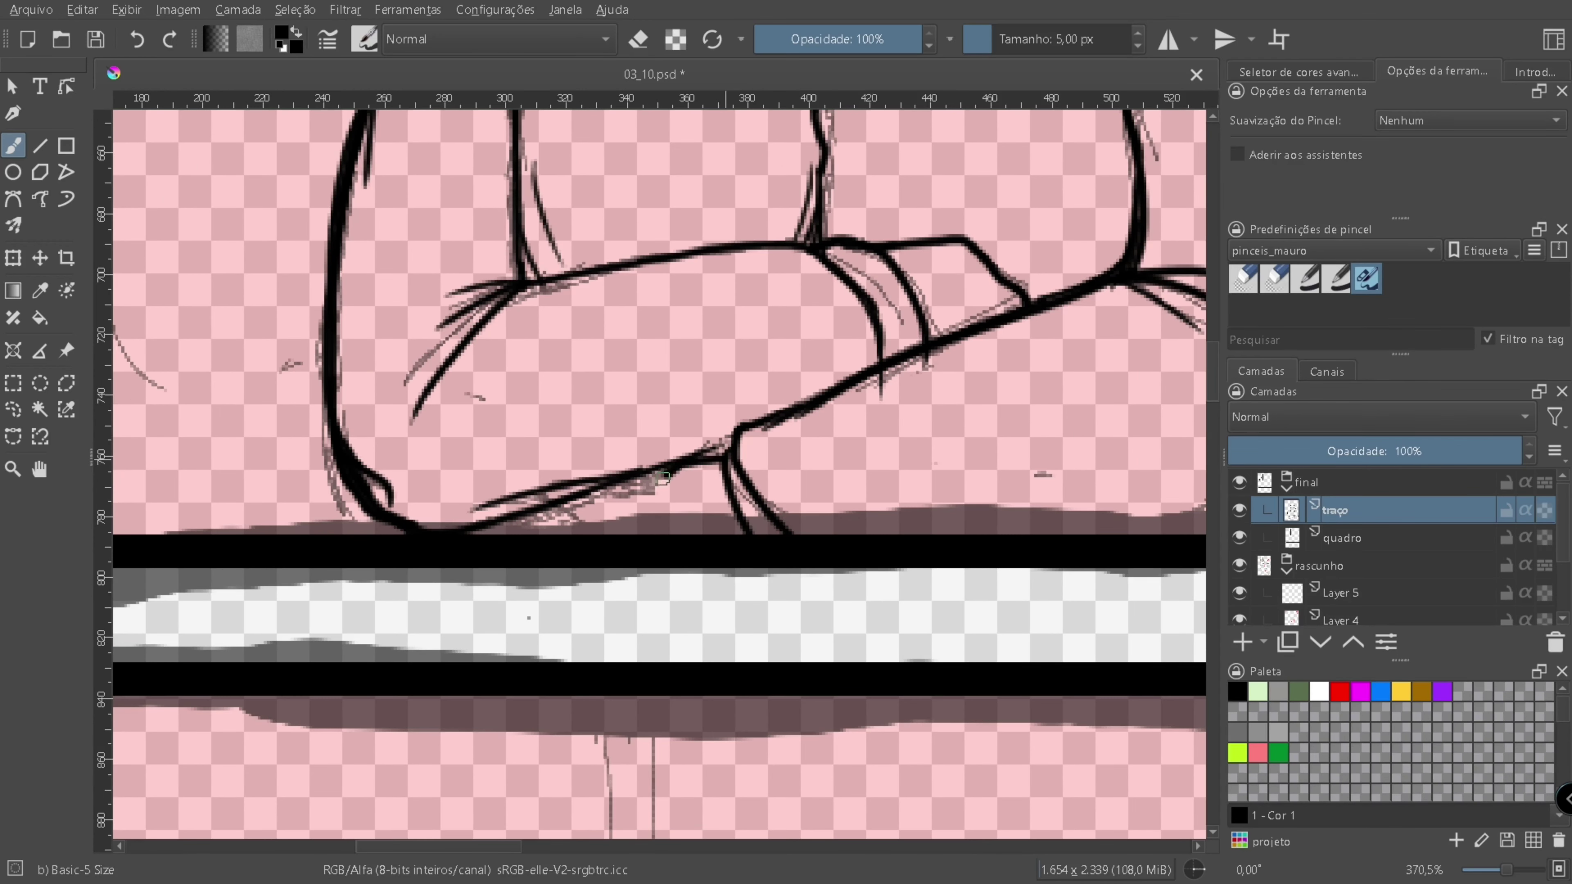
left_click_drag(662, 477, 377, 511)
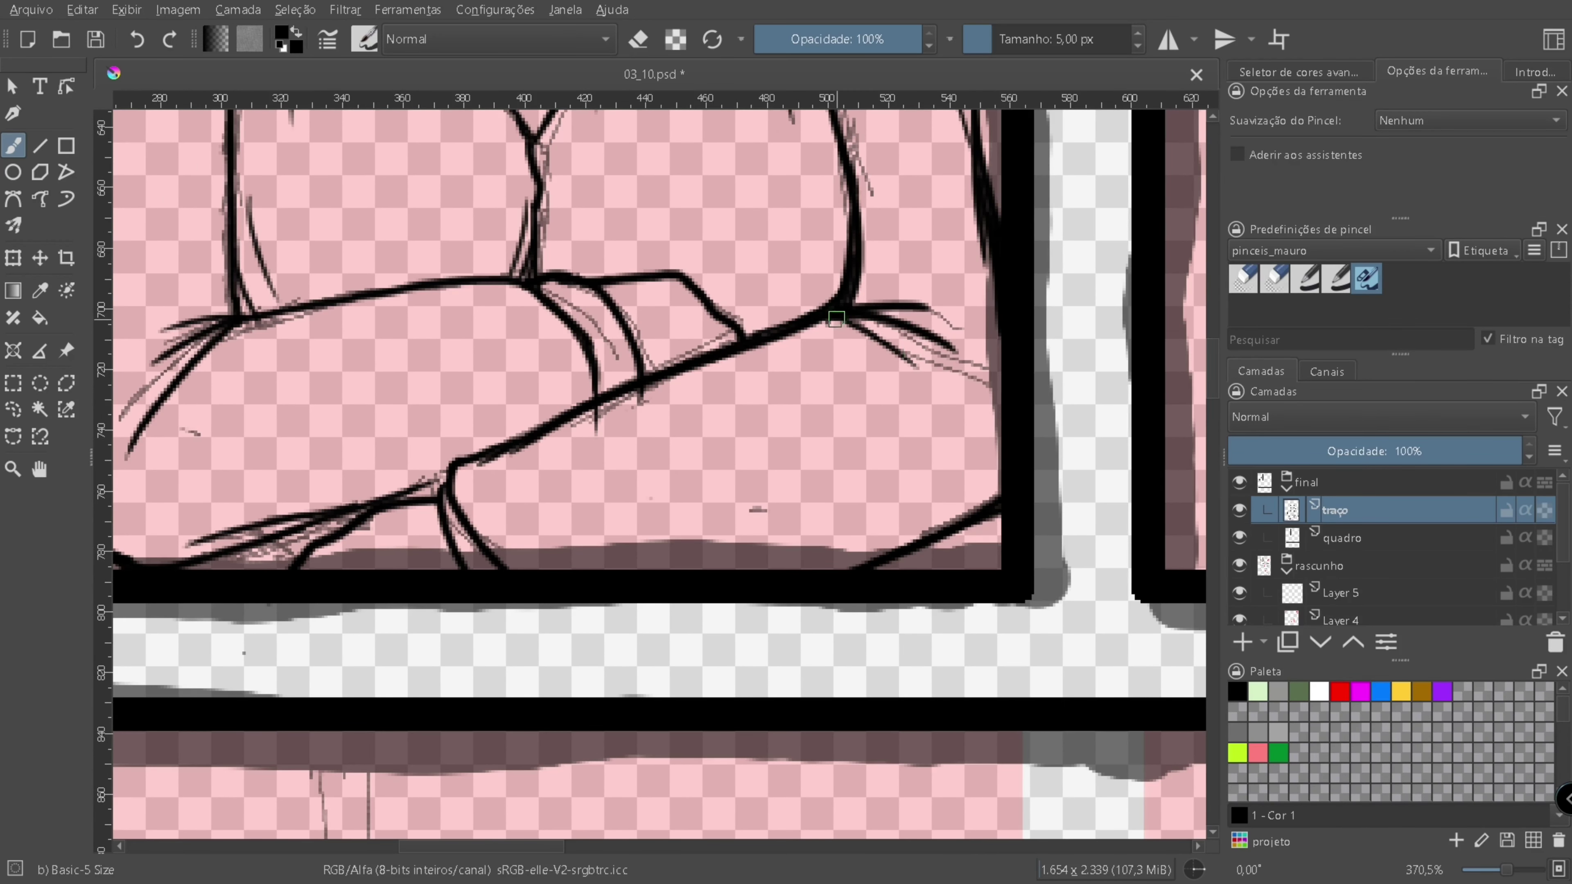
left_click_drag(836, 318, 1009, 386)
- Ink the two neck lines below the chin, the collarbones and the undershirt's upper neckline
left_click(1266, 282)
scroll(854, 512, "down", 5)
left_click_drag(774, 483, 914, 676)
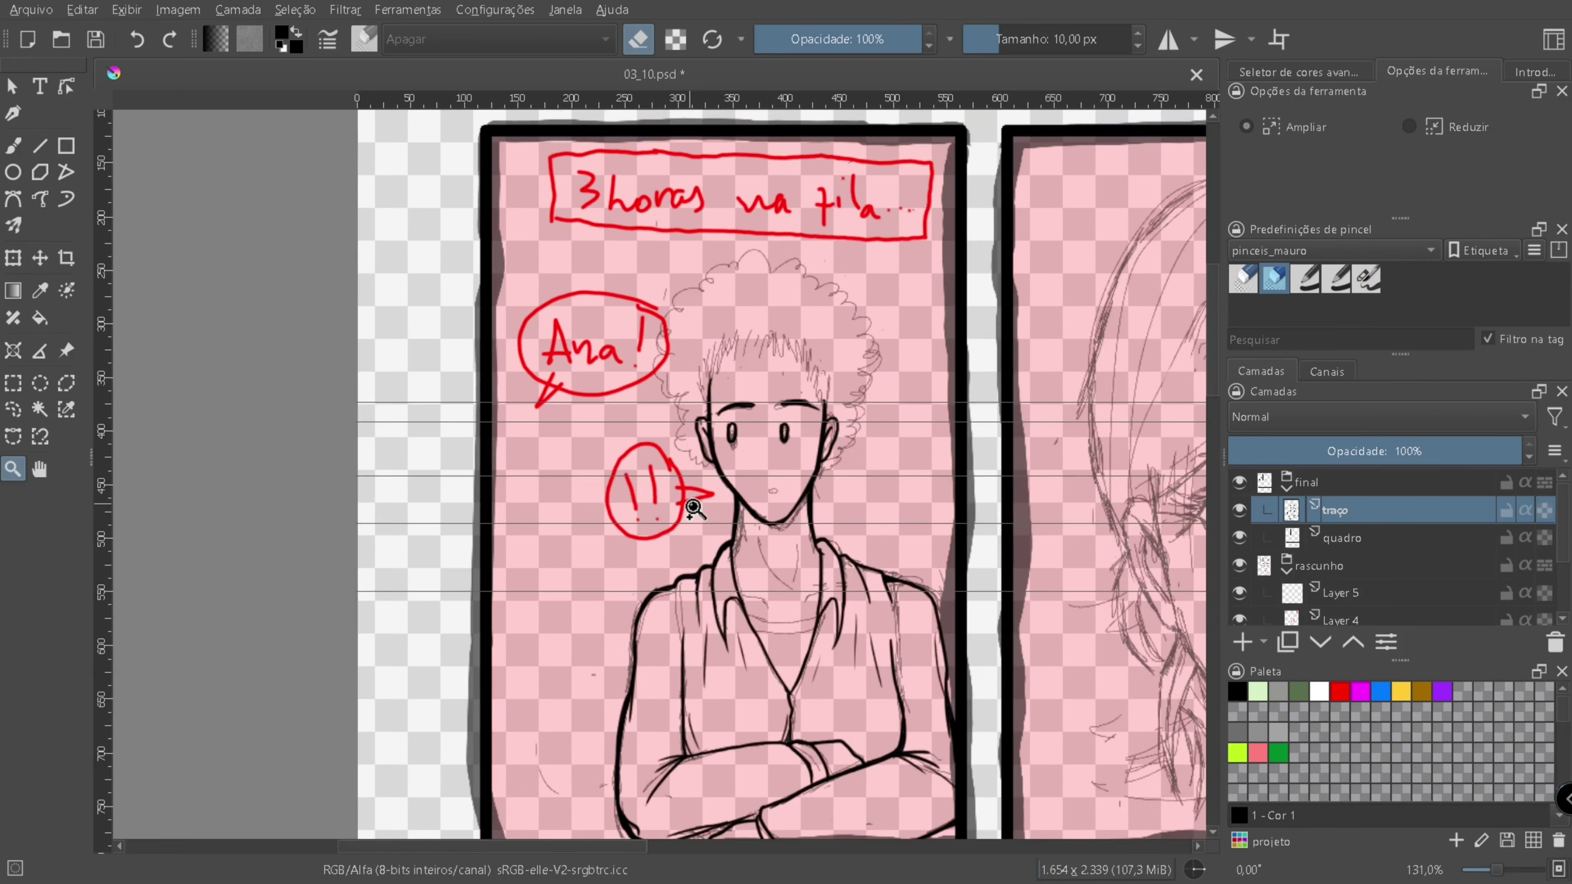
scroll(685, 593, "up", 5)
key("/")
left_click_drag(732, 381, 703, 560)
key("ctrl+z")
left_click_drag(589, 379, 628, 523)
left_click_drag(728, 385, 683, 530)
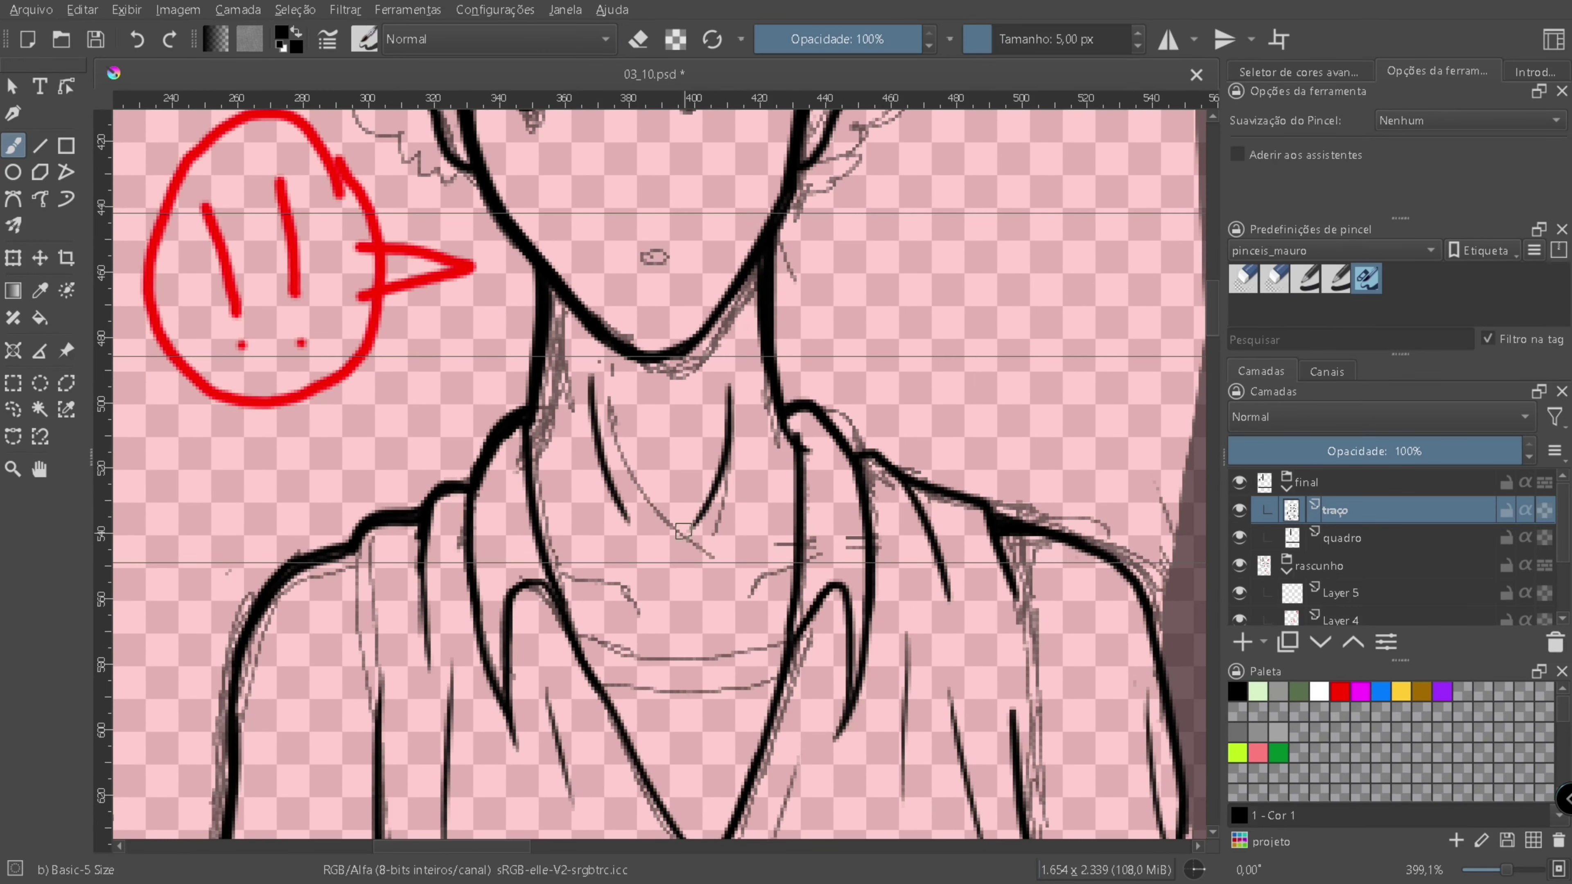
scroll(794, 568, "down", 3)
left_click(1305, 279)
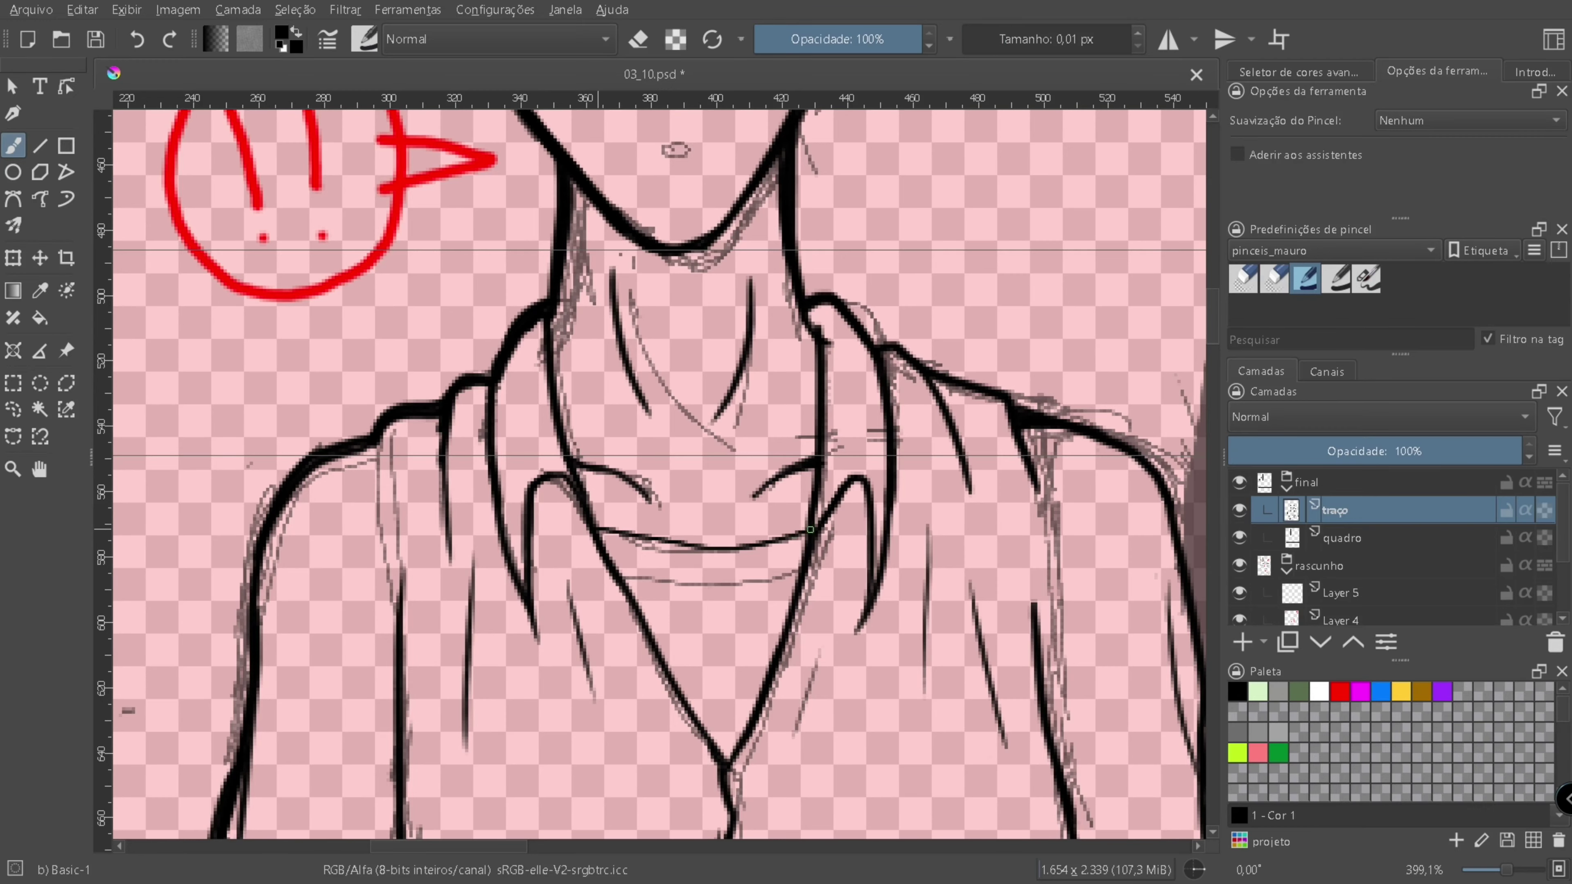
- Ink the short tapered hairline strokes across the man's forehead from temple to temple
left_click(12, 469)
scroll(522, 288, "down", 3)
scroll(521, 288, "up", 4)
scroll(521, 288, "up", 3)
key("b")
key("/")
left_click_drag(560, 334, 535, 471)
left_click_drag(613, 291, 582, 427)
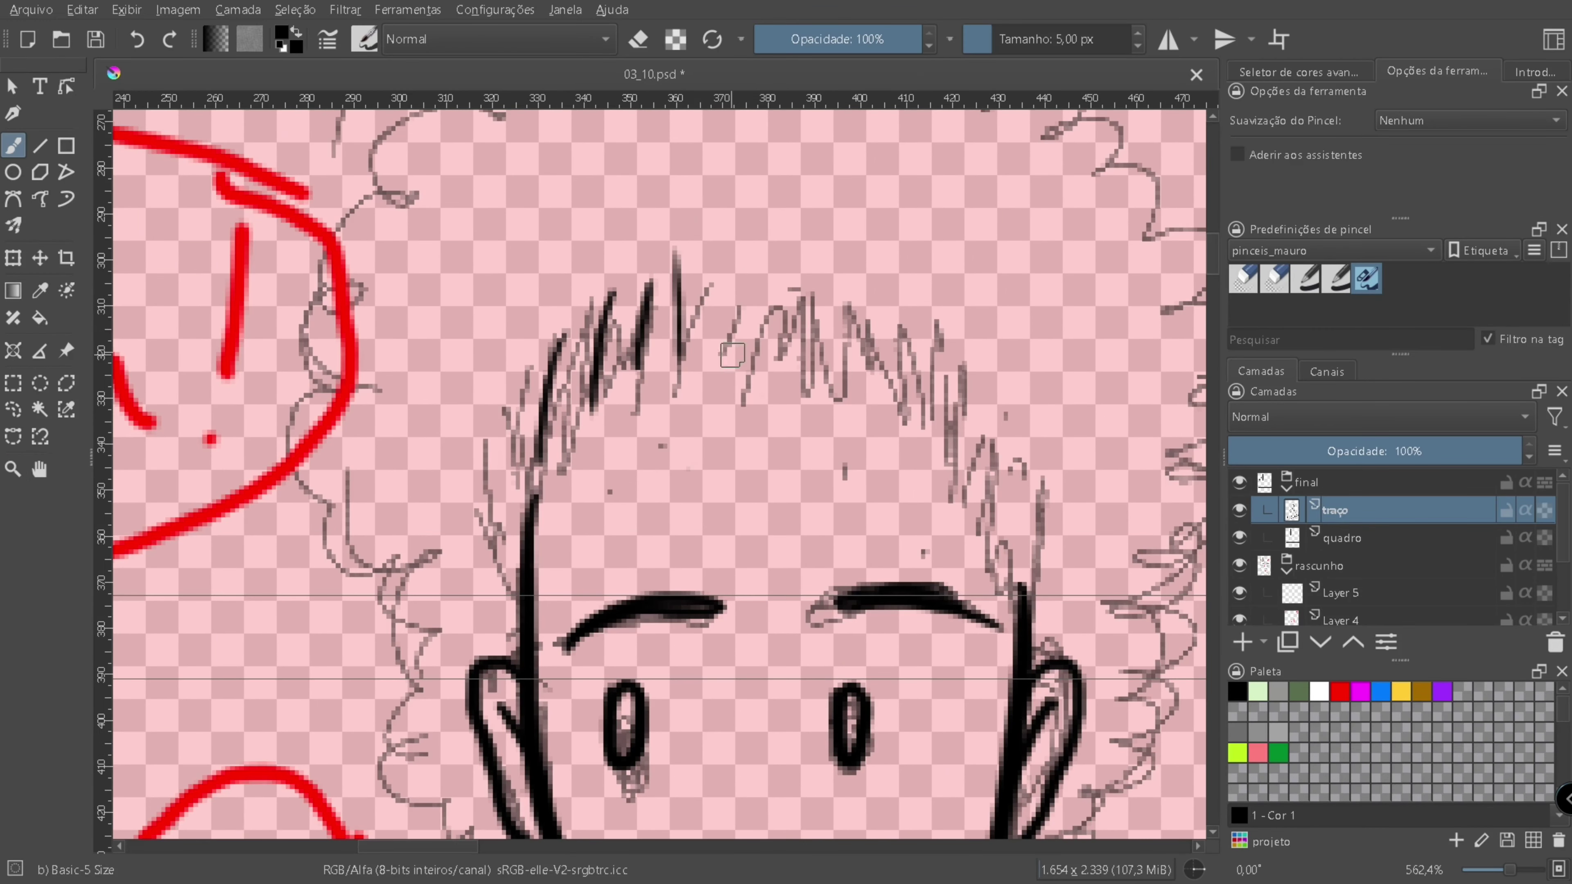
left_click_drag(798, 214, 789, 341)
left_click_drag(890, 245, 866, 365)
left_click_drag(978, 325, 999, 470)
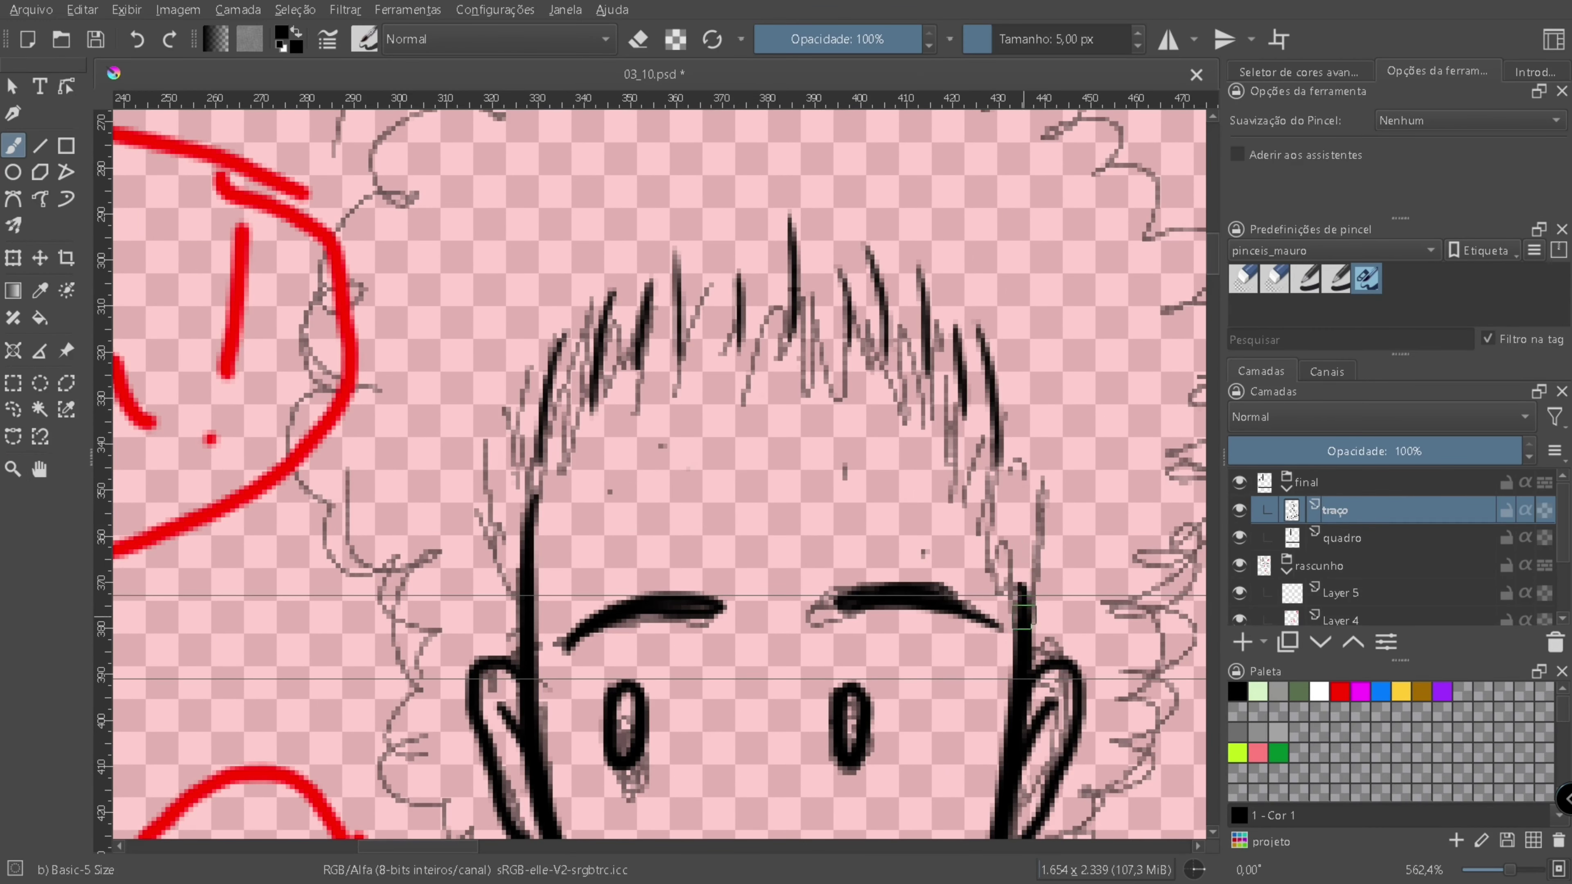
left_click_drag(1024, 616, 1041, 481)
- Ink the scalloped curls of the afro's left side down to the left ear
left_click_drag(854, 526, 1027, 526)
mouse_move(504, 377)
left_mouse_down()
mouse_move(470, 495)
mouse_move(483, 557)
mouse_move(573, 569)
left_mouse_up()
left_click_drag(551, 591, 551, 448)
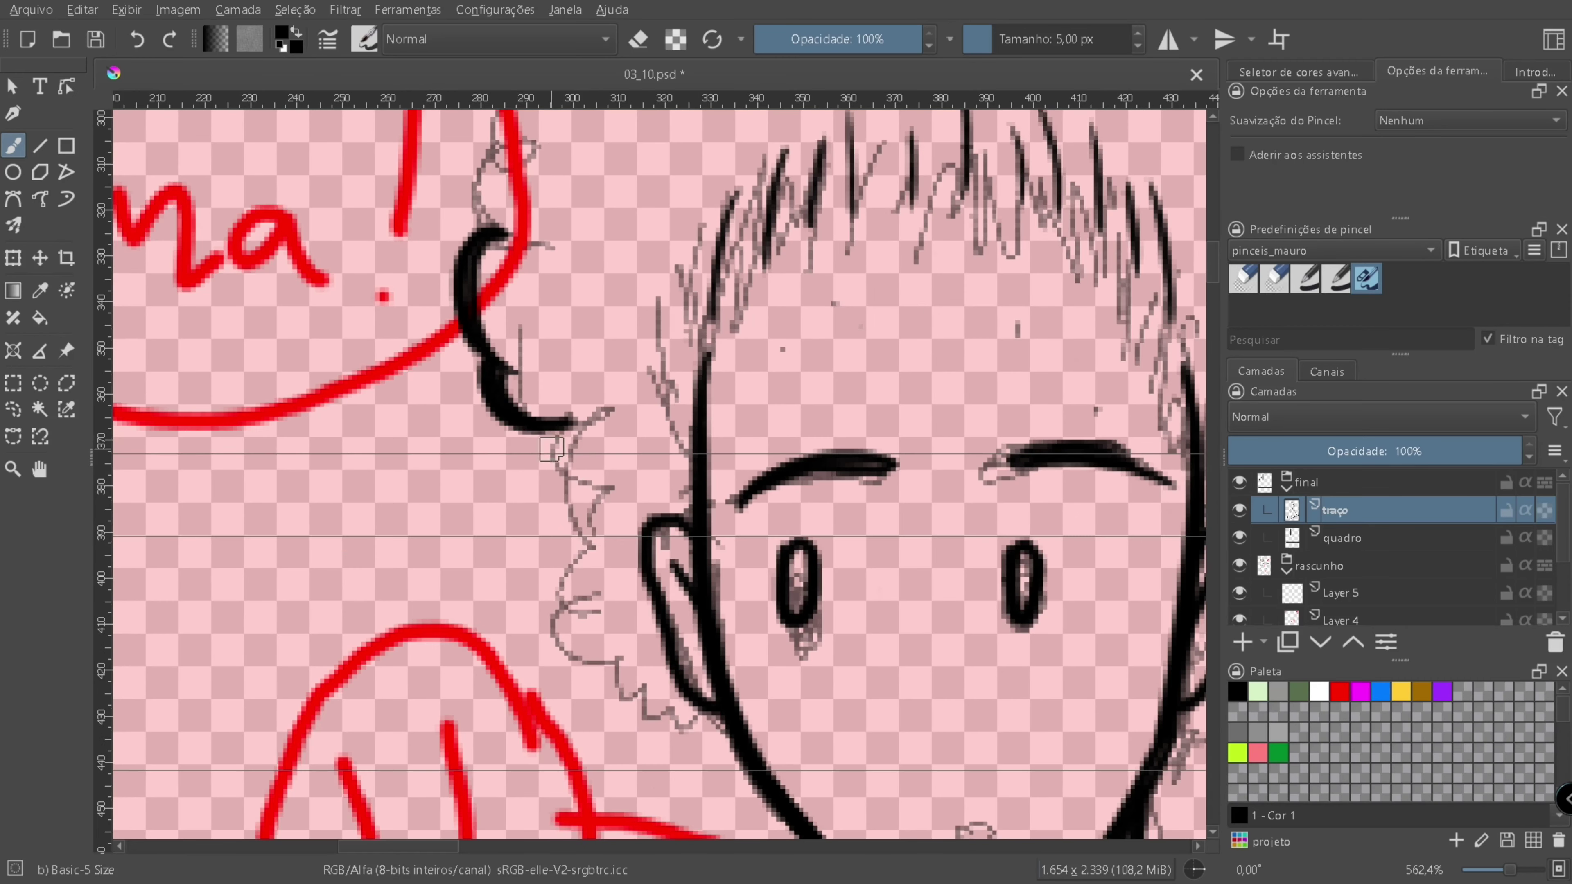
left_click_drag(580, 552, 565, 421)
left_click_drag(564, 421, 589, 526)
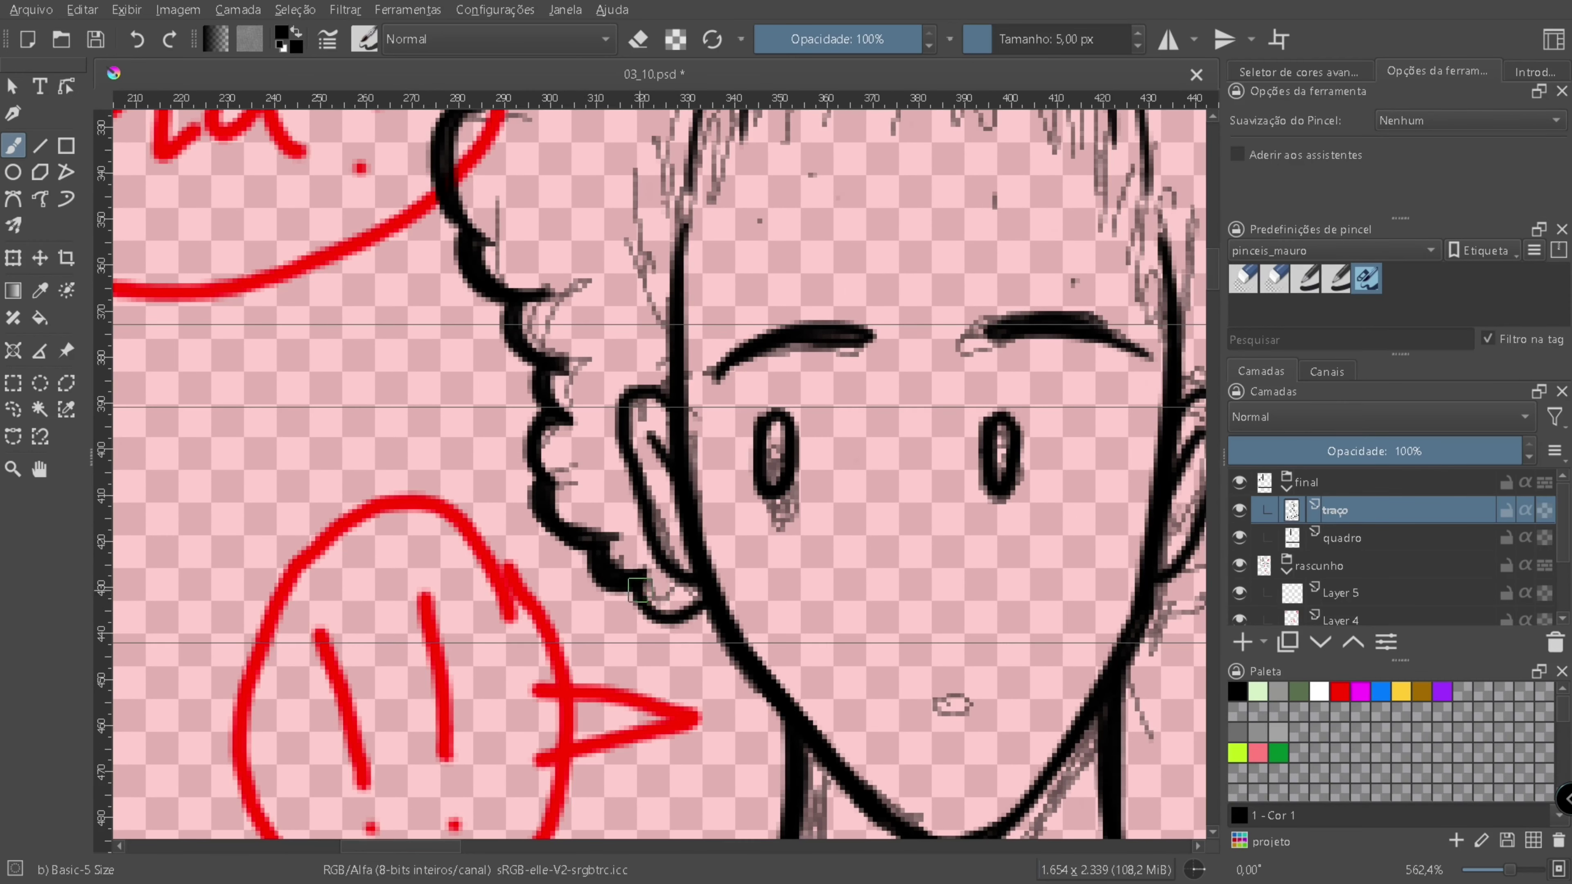
- Continue the curly hair outline up the left side and over the crown
scroll(637, 590, "down", 6)
scroll(464, 597, "up", 5)
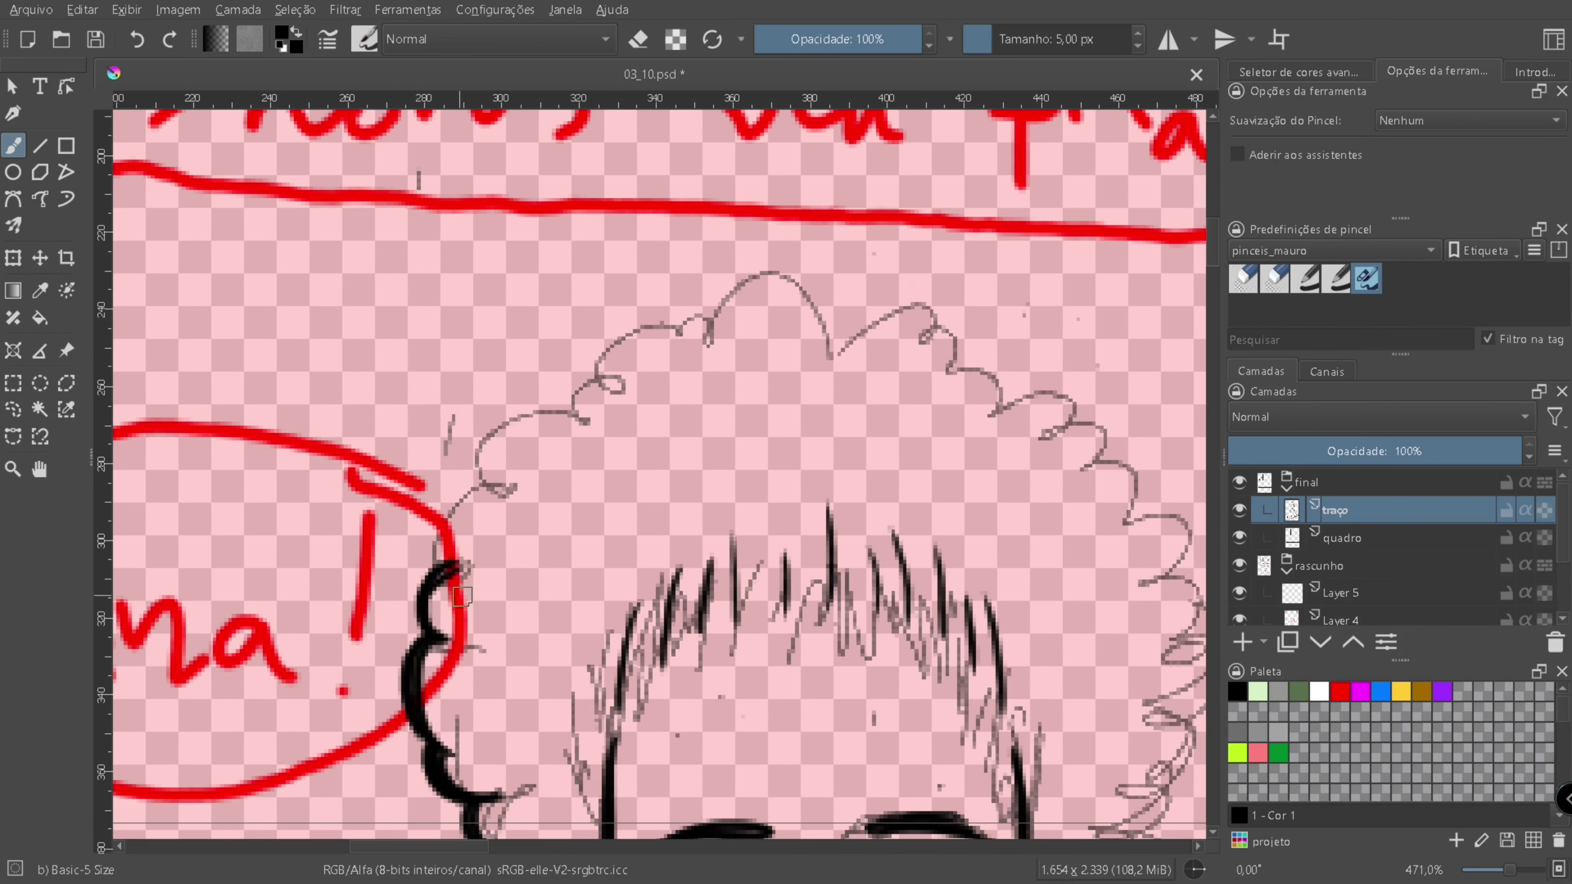
left_click_drag(522, 494, 565, 420)
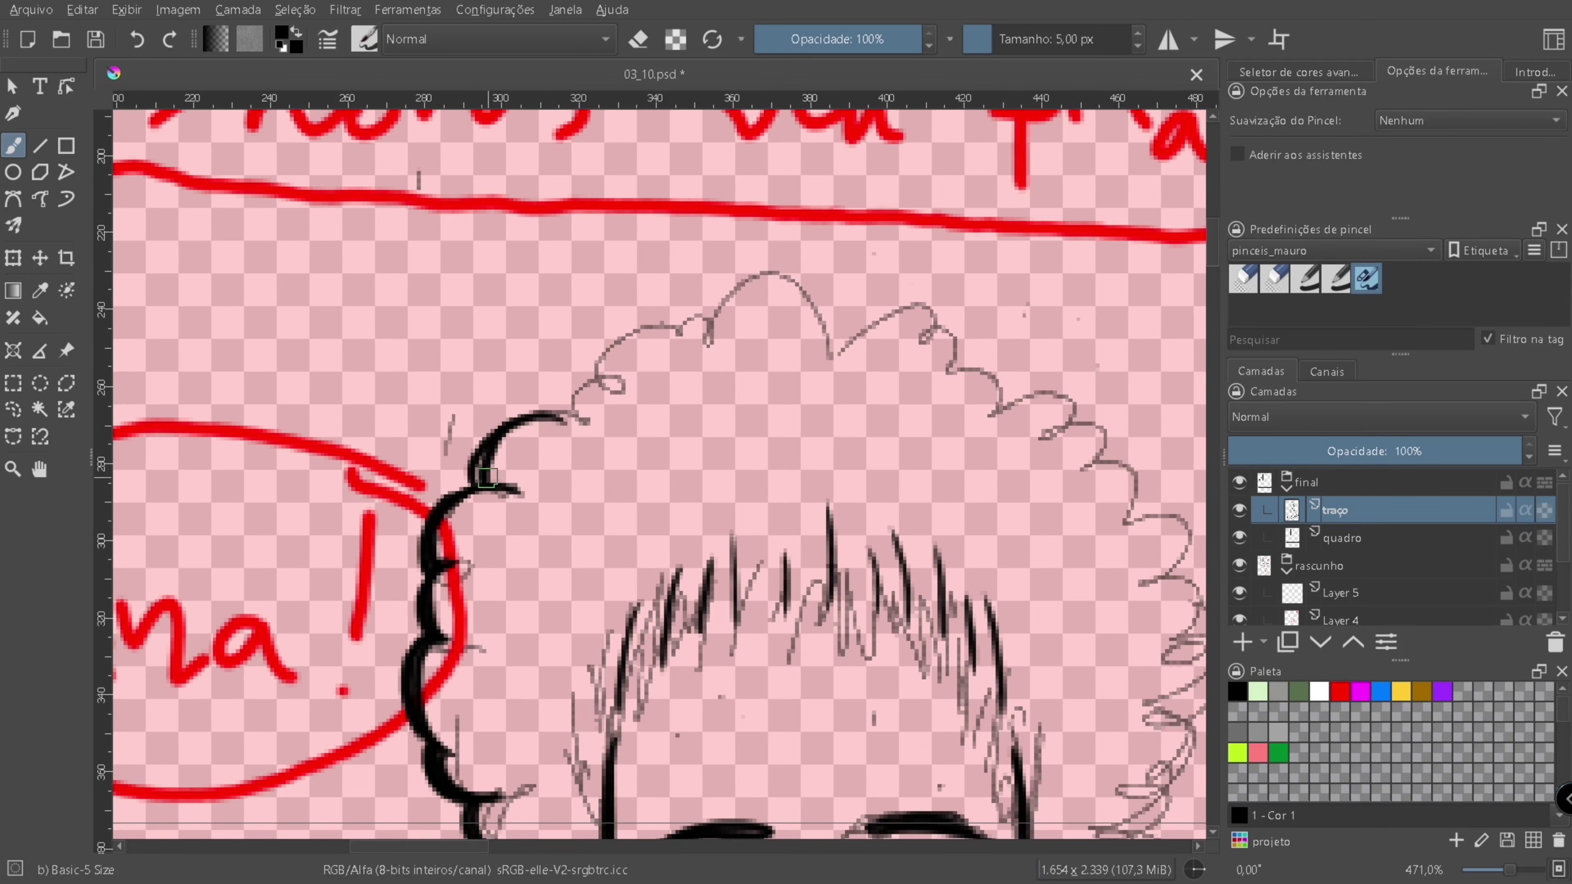
left_click_drag(487, 477, 439, 602)
mouse_move(516, 545)
left_mouse_down()
mouse_move(591, 471)
mouse_move(675, 452)
mouse_move(674, 513)
left_mouse_up()
- Ink the curly hair outline down the right side of the head to the right ear
mouse_move(782, 526)
left_mouse_down()
mouse_move(711, 455)
mouse_move(681, 513)
mouse_move(900, 551)
mouse_move(950, 604)
left_mouse_up()
mouse_move(950, 603)
left_mouse_down()
mouse_move(793, 517)
mouse_move(876, 566)
left_mouse_up()
mouse_move(801, 514)
left_mouse_down()
mouse_move(885, 533)
mouse_move(863, 647)
left_mouse_up()
scroll(885, 534, "down", 1)
scroll(885, 534, "down", 2)
scroll(885, 534, "down", 3)
scroll(885, 534, "down", 2)
mouse_move(934, 474)
left_mouse_down()
mouse_move(909, 560)
mouse_move(804, 665)
left_mouse_up()
- Check the inked man with the rascunho sketch group hidden, and show the group again
left_click(12, 468)
key("minus")
key("minus")
key("minus")
key("minus")
left_click(1239, 565)
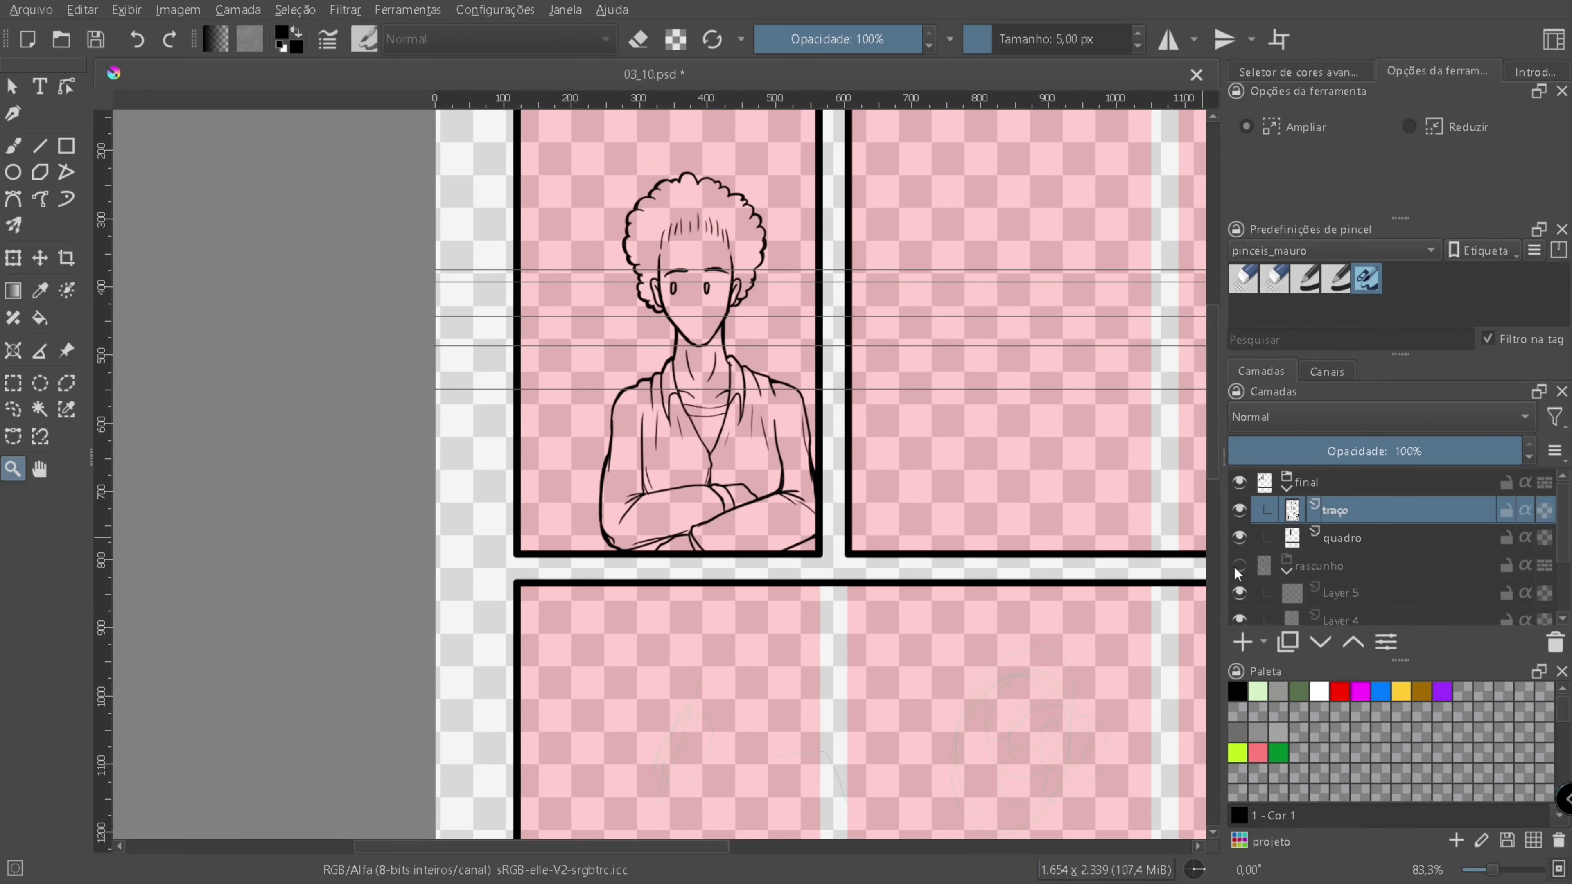
left_click(1239, 566)
- Ink the small oval mouth on the man's face
left_click_drag(557, 226, 705, 342)
key("minus")
key("minus")
key("minus")
key("minus")
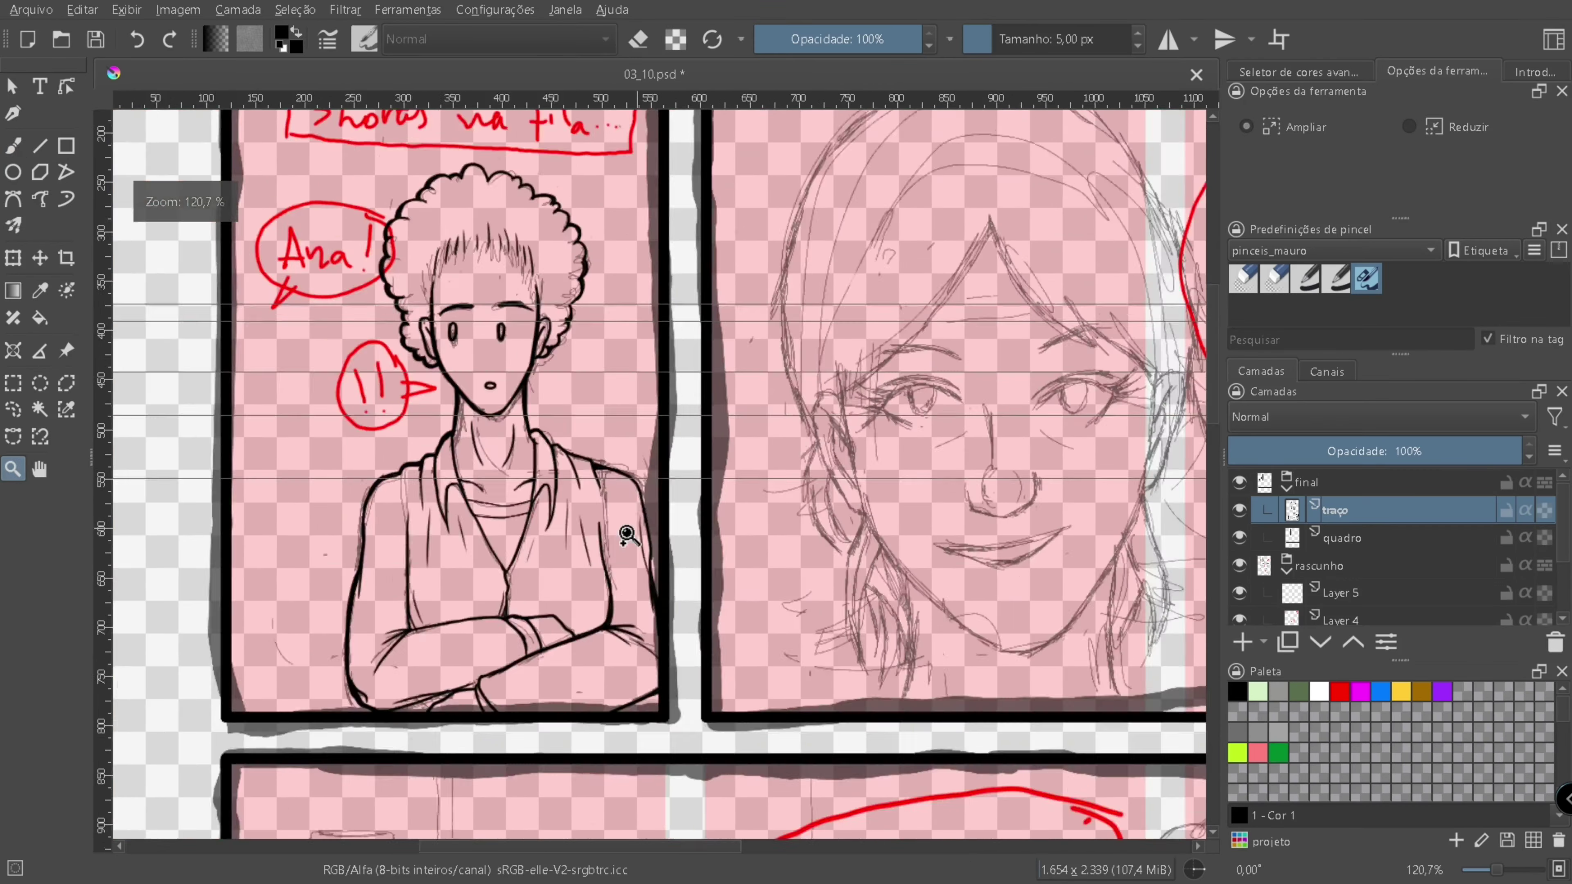
- Hide the rascunho sketch group and examine the line art of the first panel up close and as a whole
left_click(1239, 565)
left_click_drag(481, 491, 715, 608)
key("b")
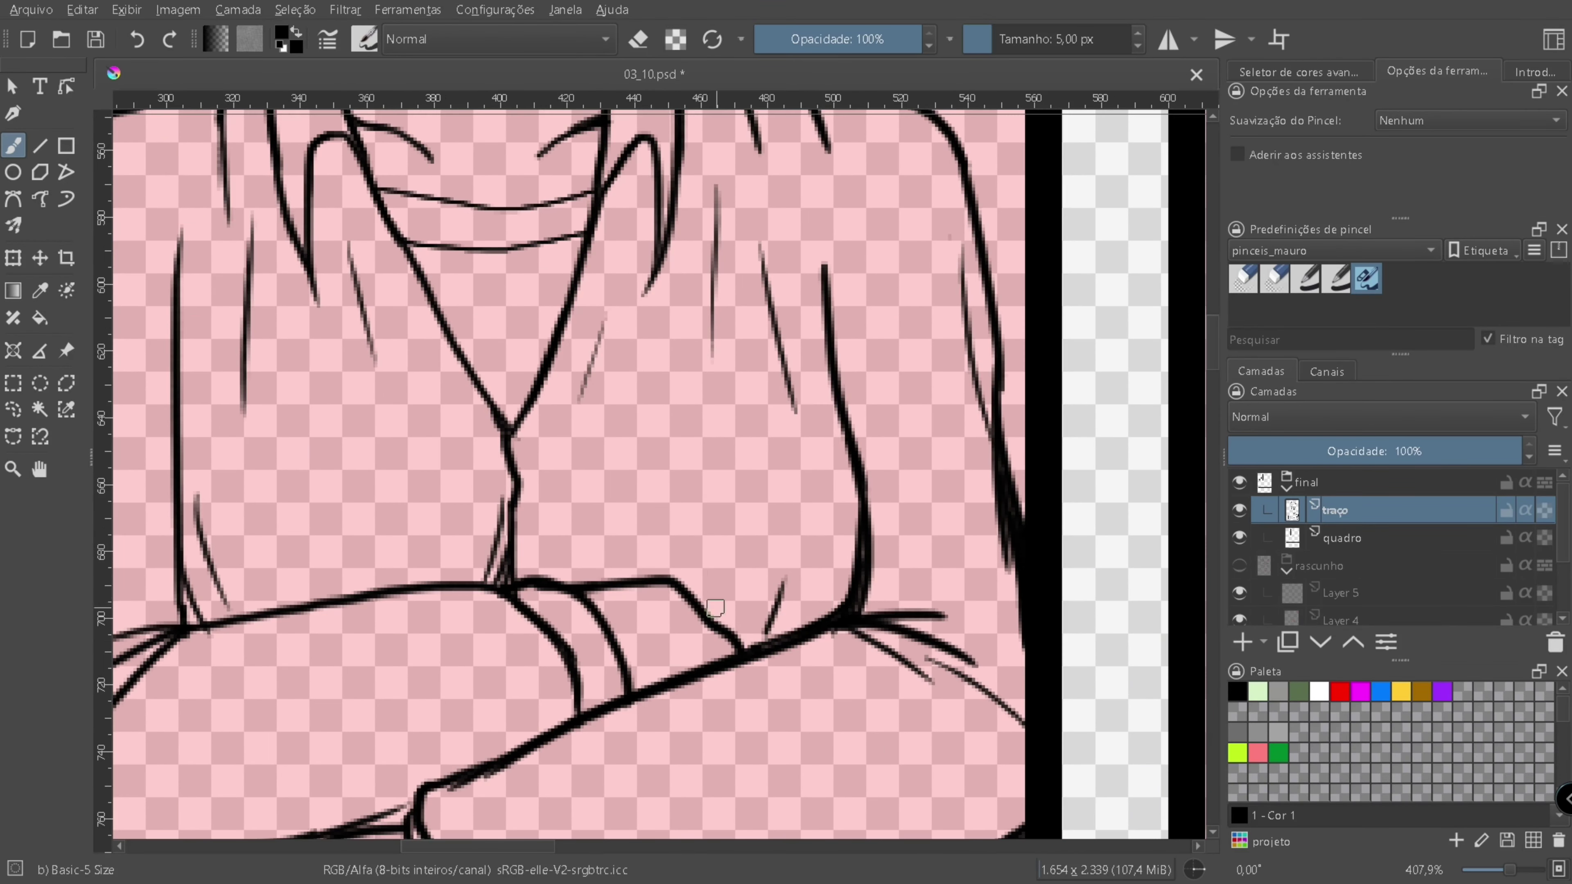
scroll(552, 484, "left", 5)
left_click_drag(465, 559, 767, 358)
key("1")
scroll(660, 421, "up", 5)
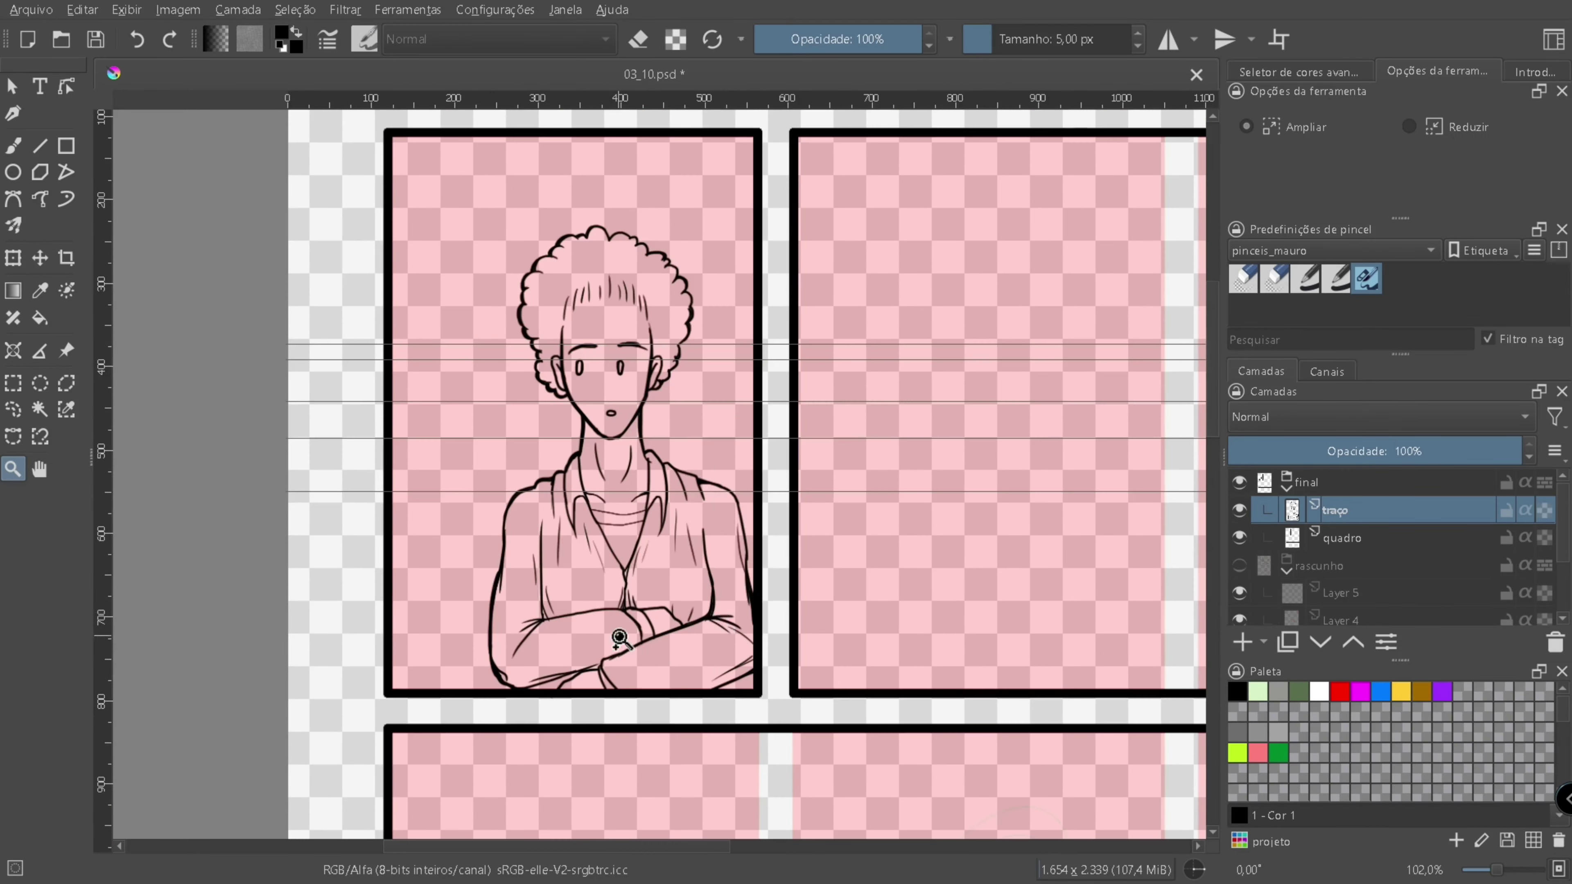
scroll(614, 643, "down", 1)
- Bring back the sketch and ink the left cheek line of the woman's face in the second panel with a 15 px brush
key("ctrl+z")
left_click(748, 446)
key("b")
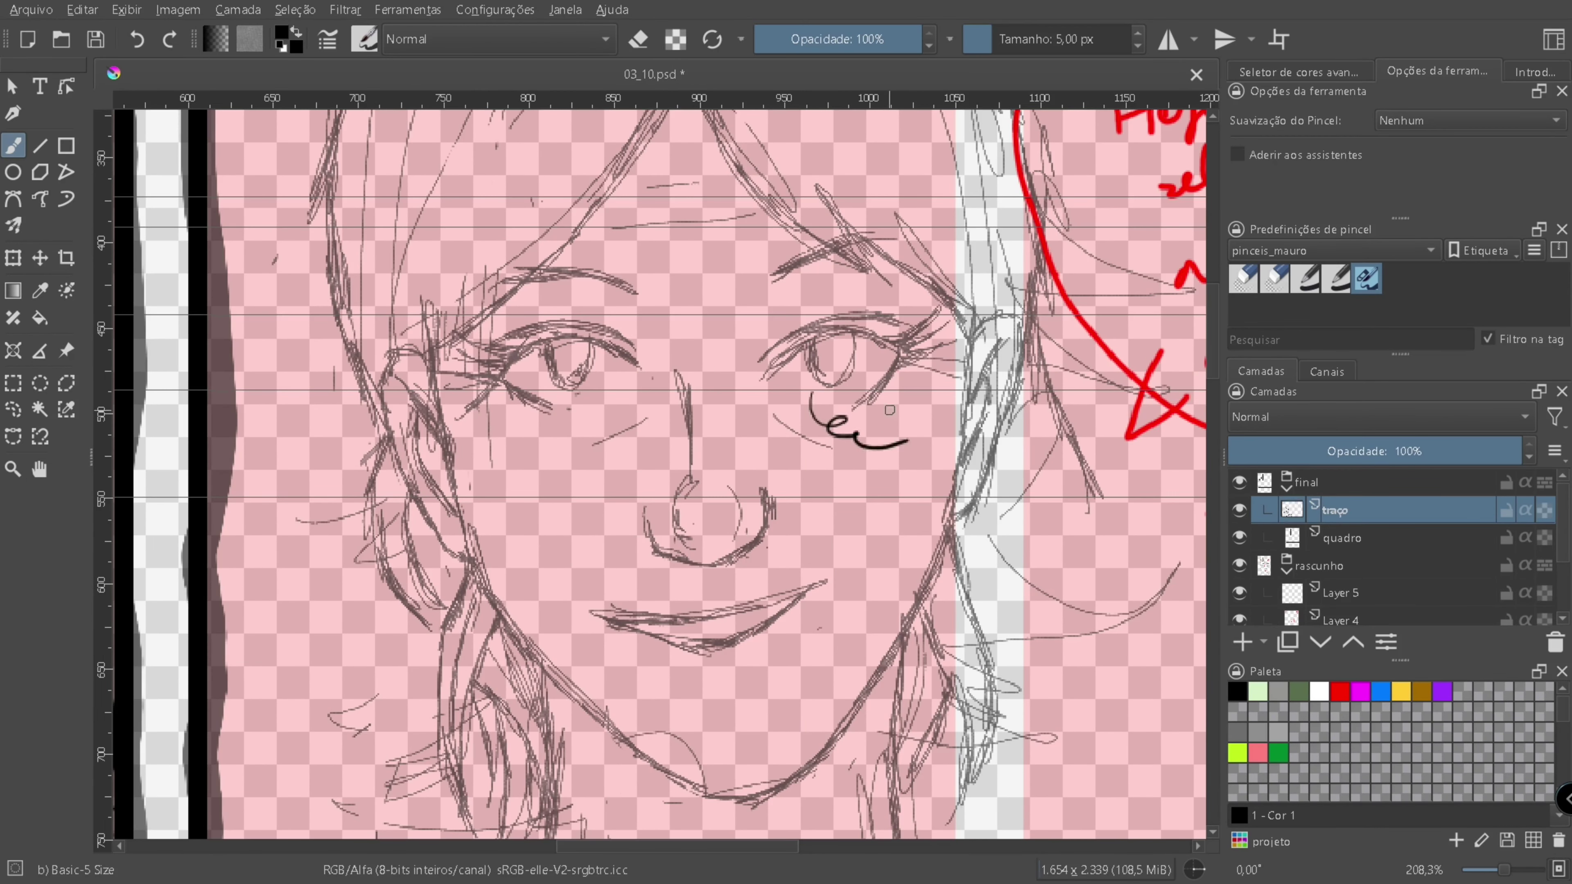
key("bracketright")
key("bracketright")
left_click_drag(427, 337, 476, 576)
key("ctrl+z")
left_click_drag(425, 322, 495, 604)
scroll(495, 604, "down", 2)
left_click_drag(489, 477, 680, 655)
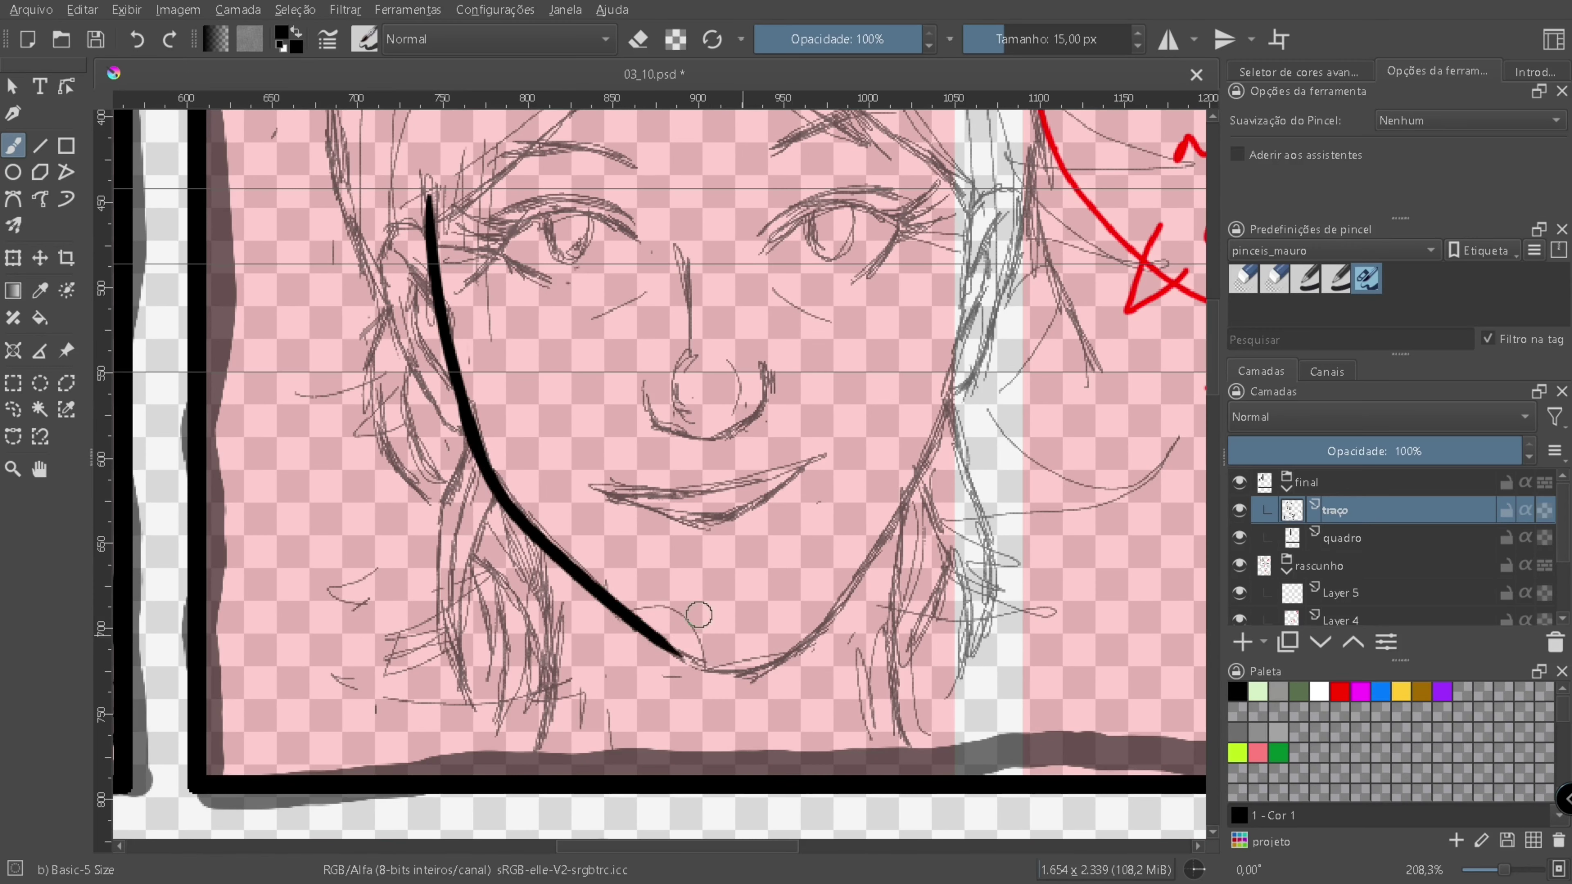
key("ctrl+z")
key("ctrl+shift+z")
key("ctrl+z")
key("ctrl+shift+z")
key("ctrl+z")
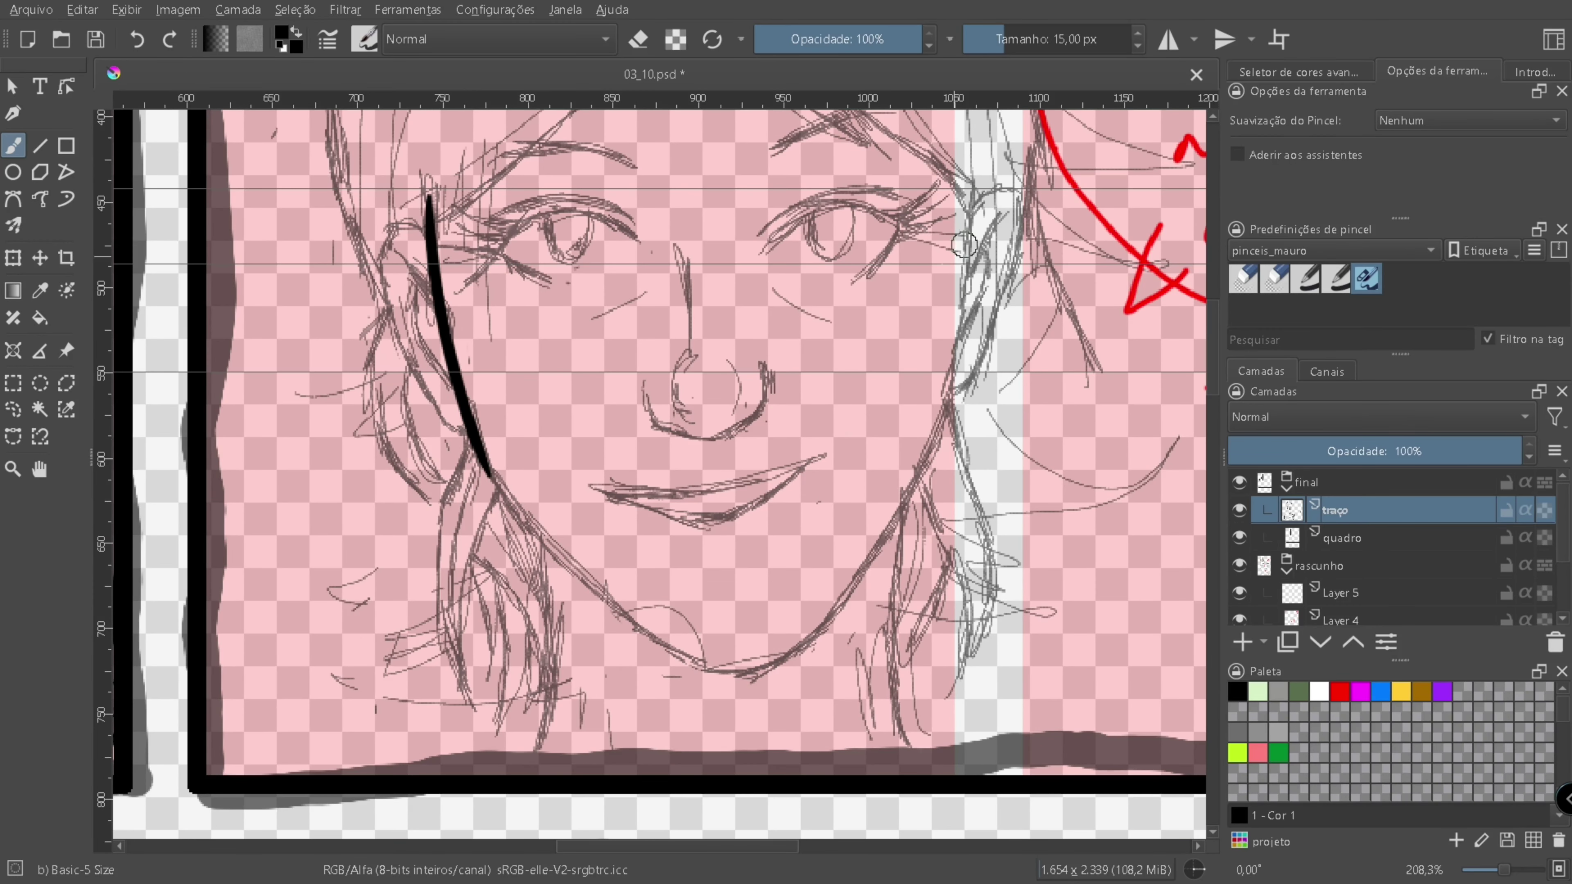
- Ink the right side of the woman's face from the temple along the jaw to the chin
left_click_drag(975, 197, 956, 377)
left_click_drag(956, 378, 764, 659)
key("ctrl+z")
key("ctrl+shift+z")
key("ctrl+z")
mouse_move(953, 379)
left_mouse_down()
mouse_move(830, 607)
mouse_move(736, 699)
left_mouse_up()
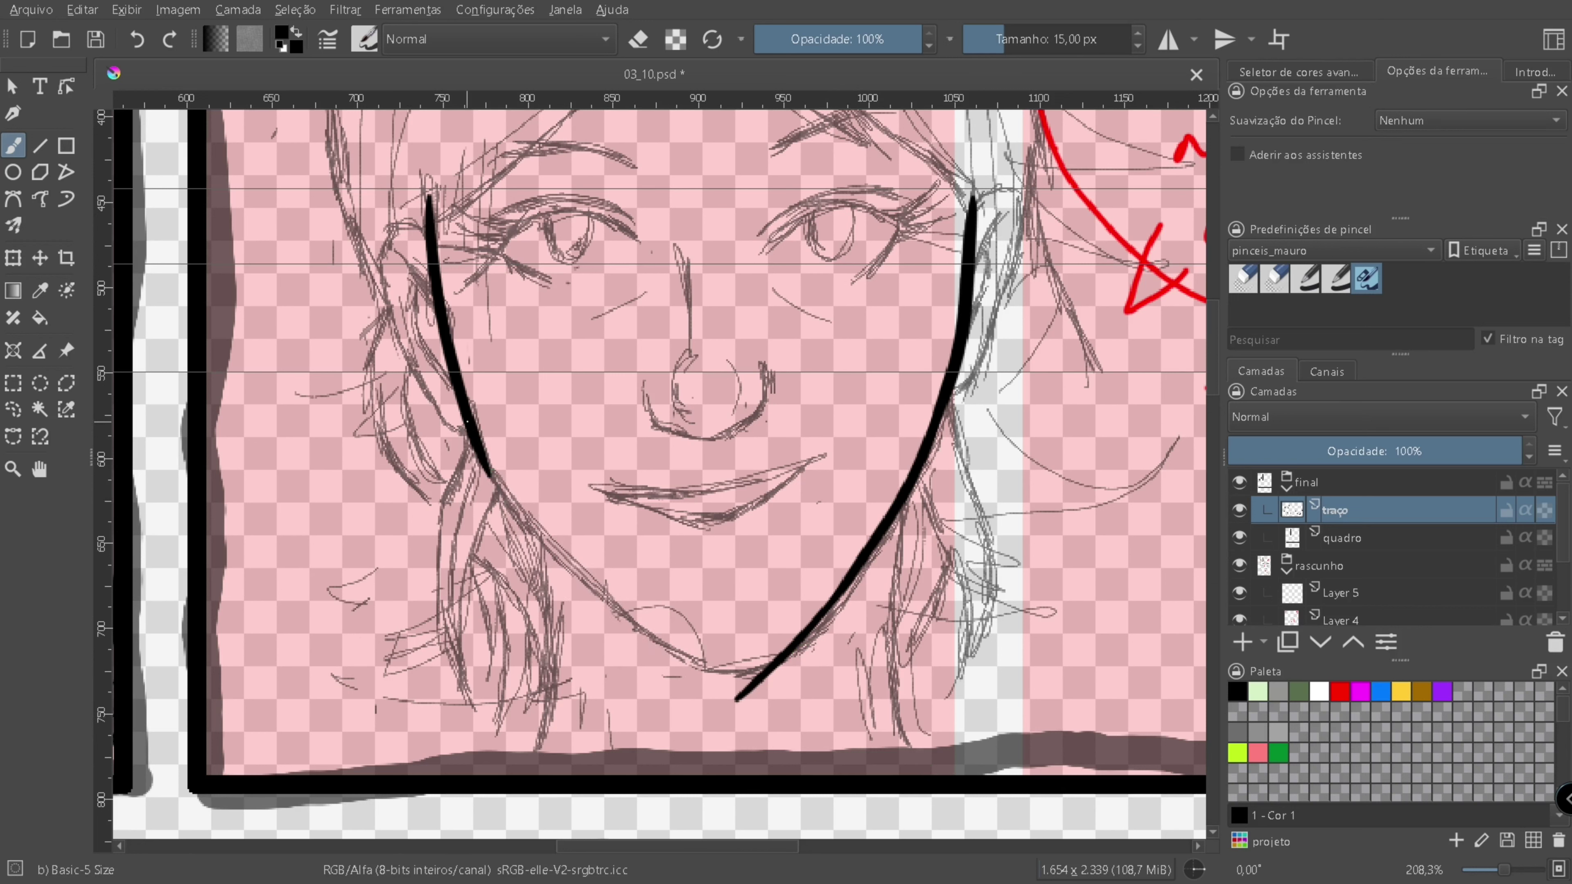
- Extend the left cheek line along the jaw toward the chin and smooth the joint with a 10 px brush
key("ctrl+shift+z")
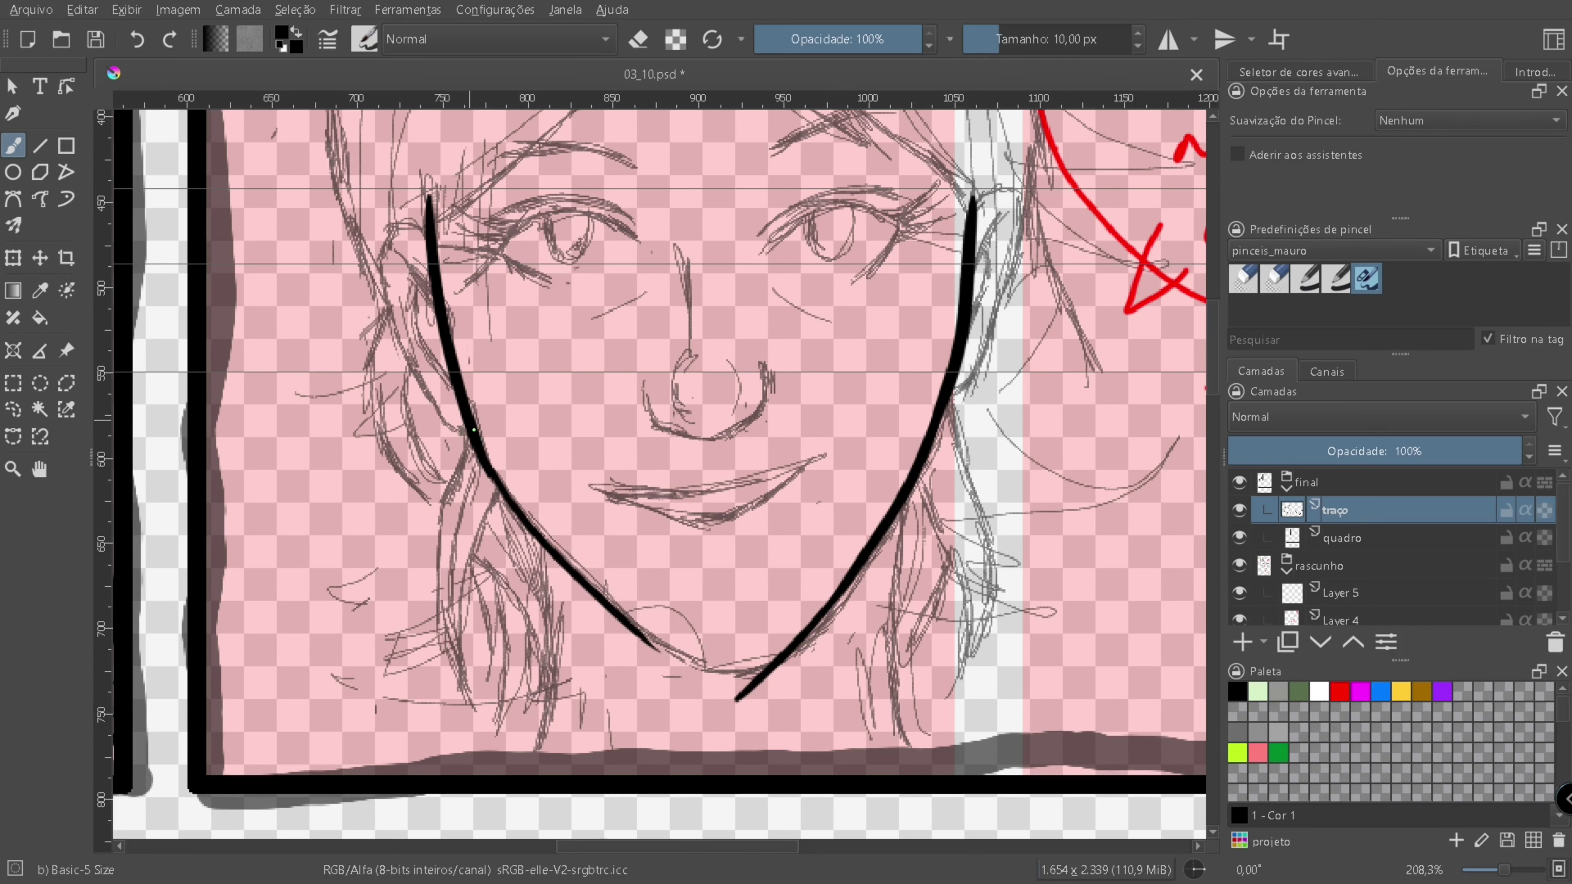
key("ctrl+z")
key("ctrl+shift+z")
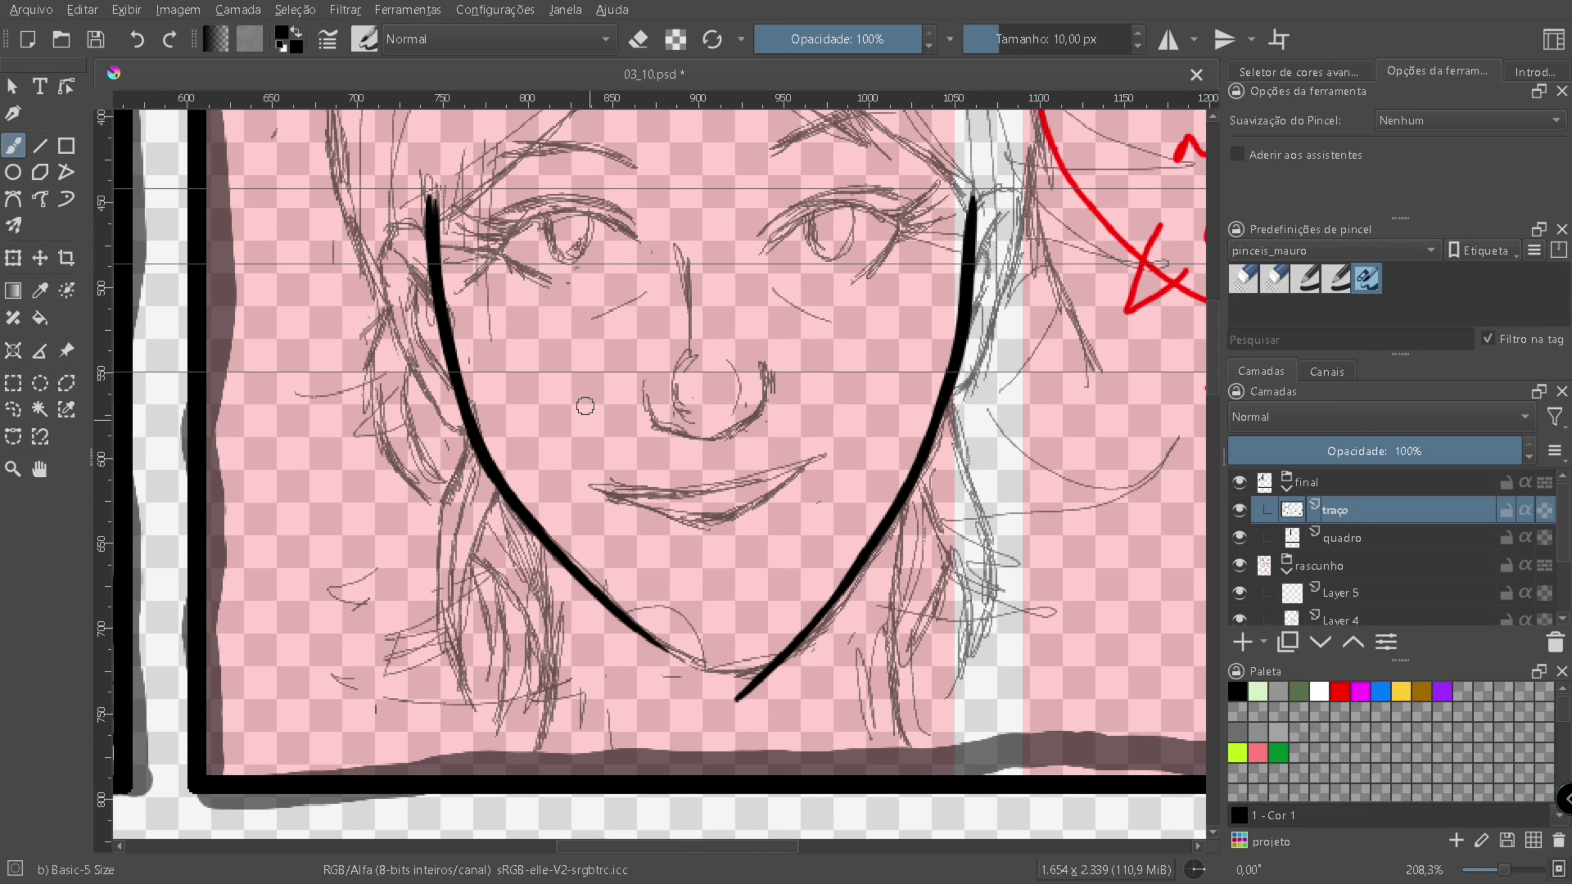
- Erase the overshooting tip of the right jaw line and ink the chin curve joining both sides
key("e")
left_click_drag(740, 696, 789, 644)
left_click_drag(780, 656, 810, 626)
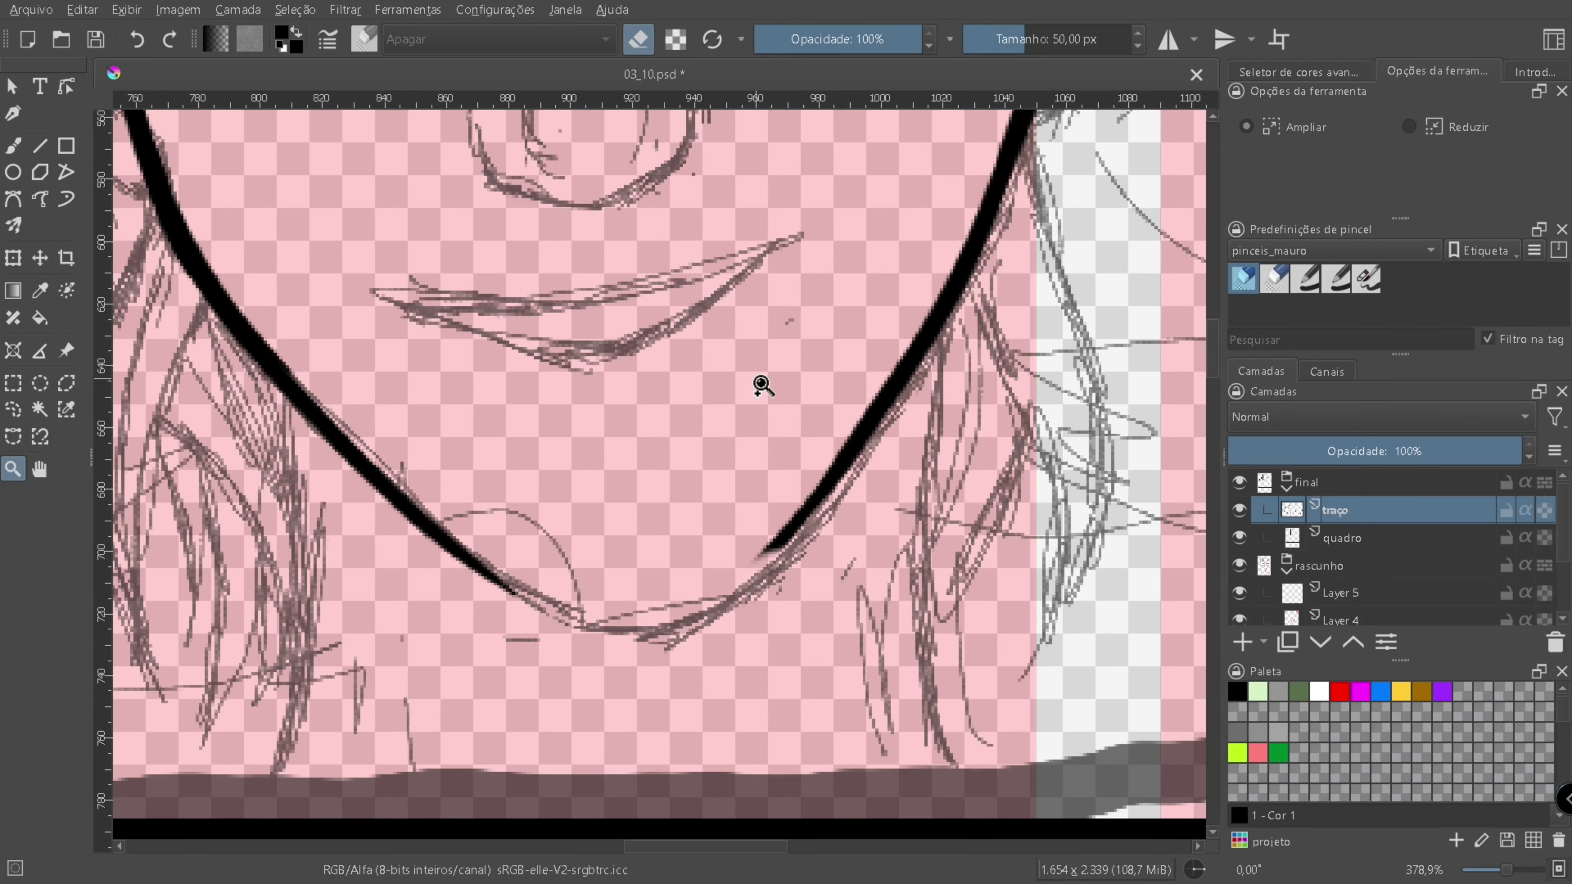
key("b")
key("e")
mouse_move(761, 550)
left_mouse_down()
mouse_move(631, 599)
mouse_move(561, 596)
mouse_move(743, 577)
left_mouse_up()
key("e")
key("e")
left_click_drag(591, 619, 691, 588)
- Ink the left fringe line from the hair parting down to the top of the left cheek line
scroll(702, 591, "up", 10)
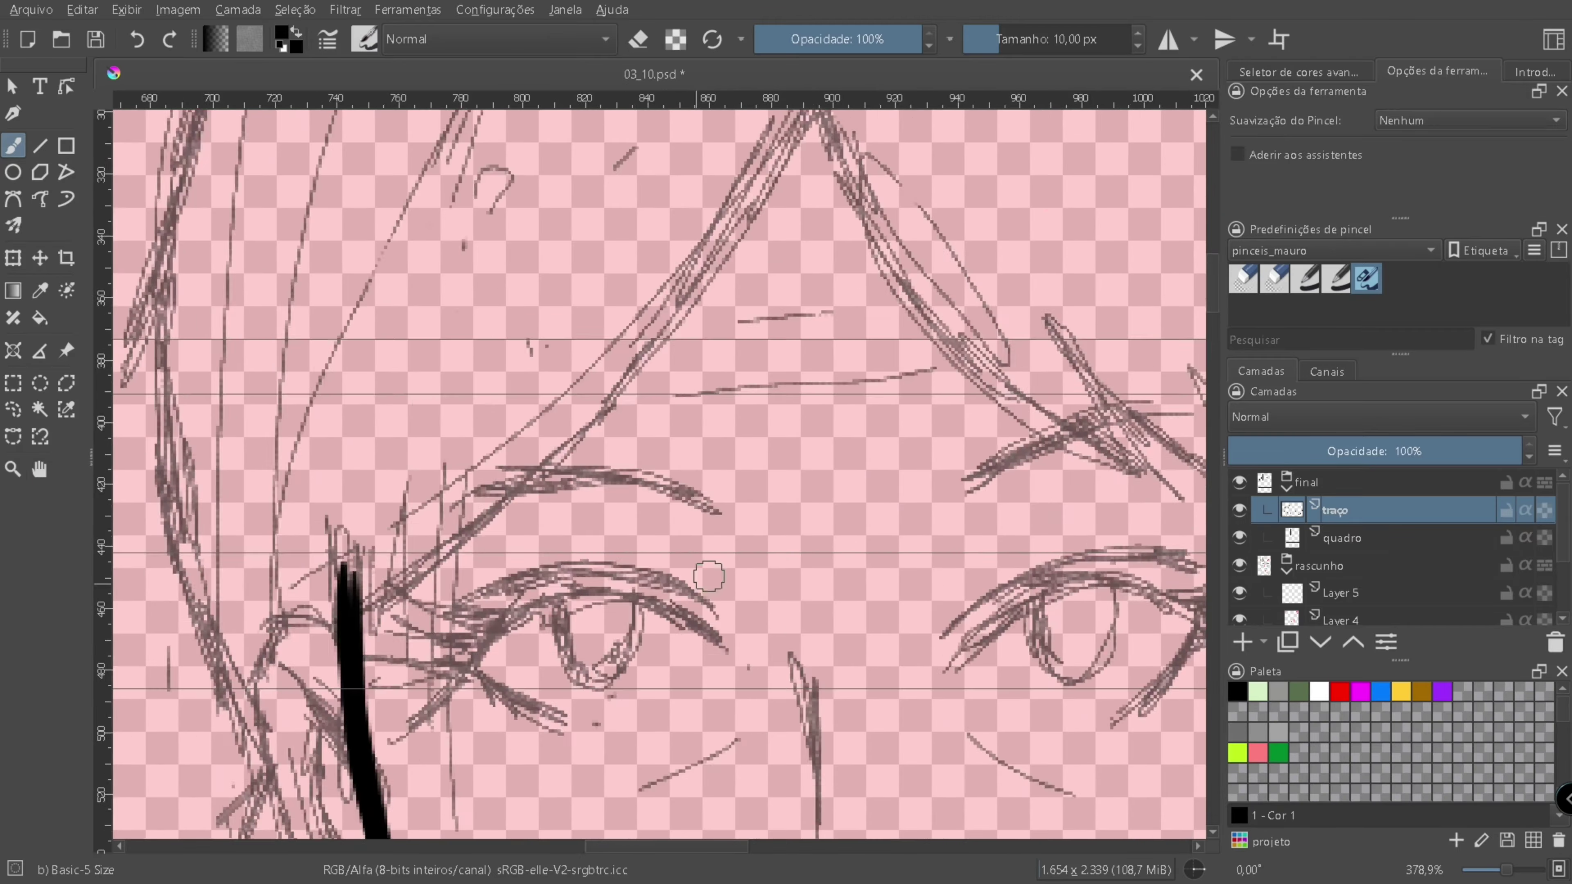
scroll(703, 433, "down", 2)
key("b")
left_click_drag(666, 217, 284, 607)
key("ctrl+z")
mouse_move(793, 125)
left_mouse_down()
mouse_move(717, 266)
mouse_move(280, 708)
left_mouse_up()
key("e")
scroll(410, 465, "down", 3)
key("e")
left_click_drag(556, 481, 719, 407)
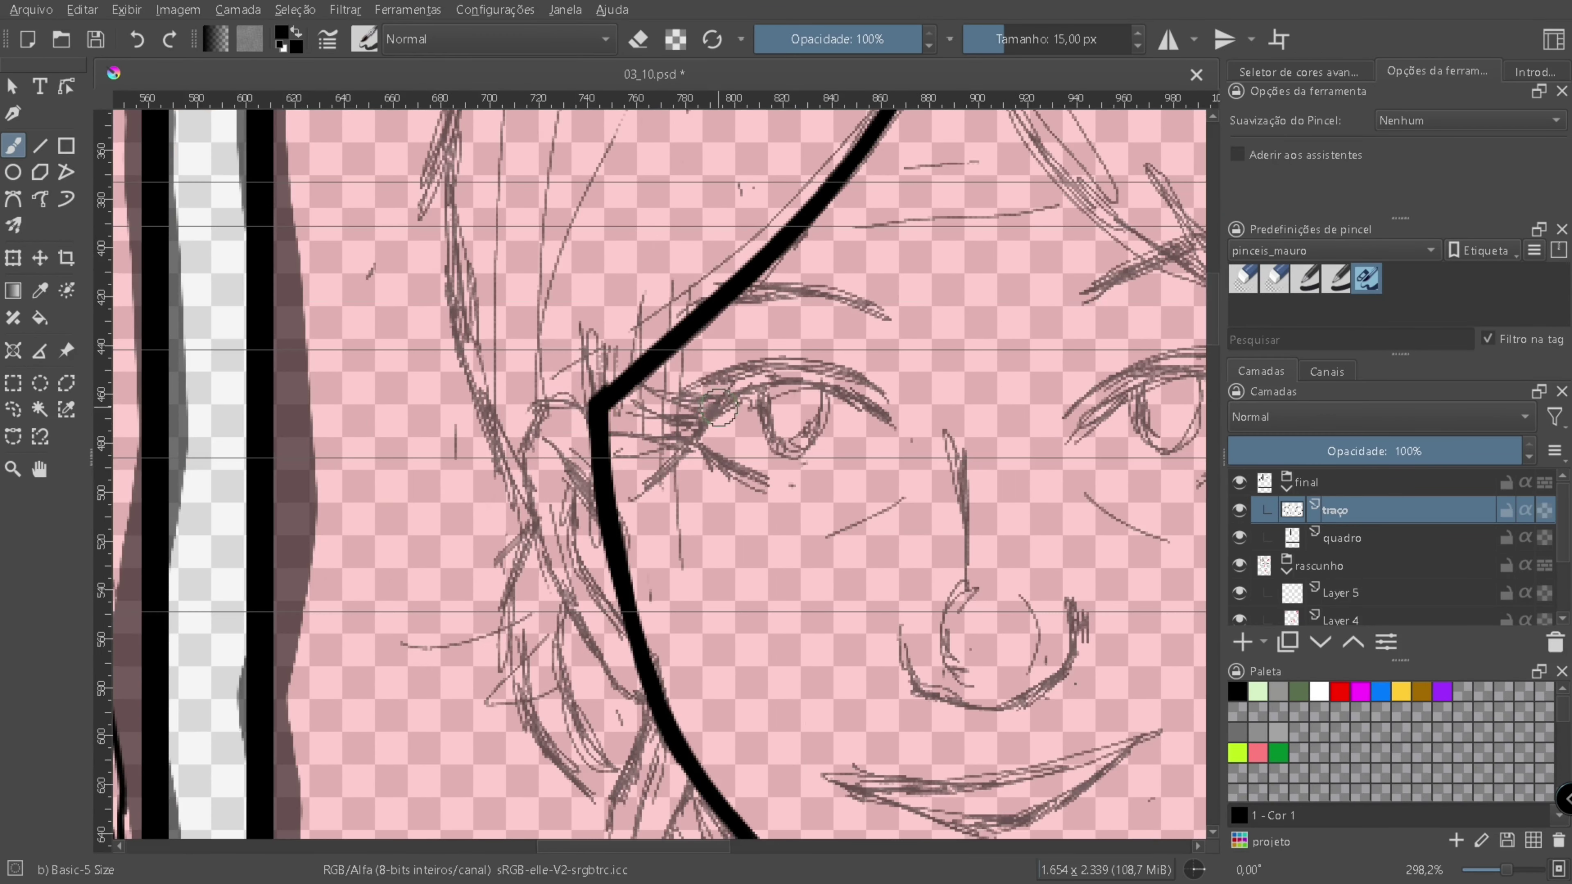
- Ink the outline and inner folds of the woman's left ear with the 15 px brush
mouse_move(533, 406)
left_mouse_down()
mouse_move(595, 566)
mouse_move(609, 548)
left_mouse_up()
scroll(588, 551, "down", 2)
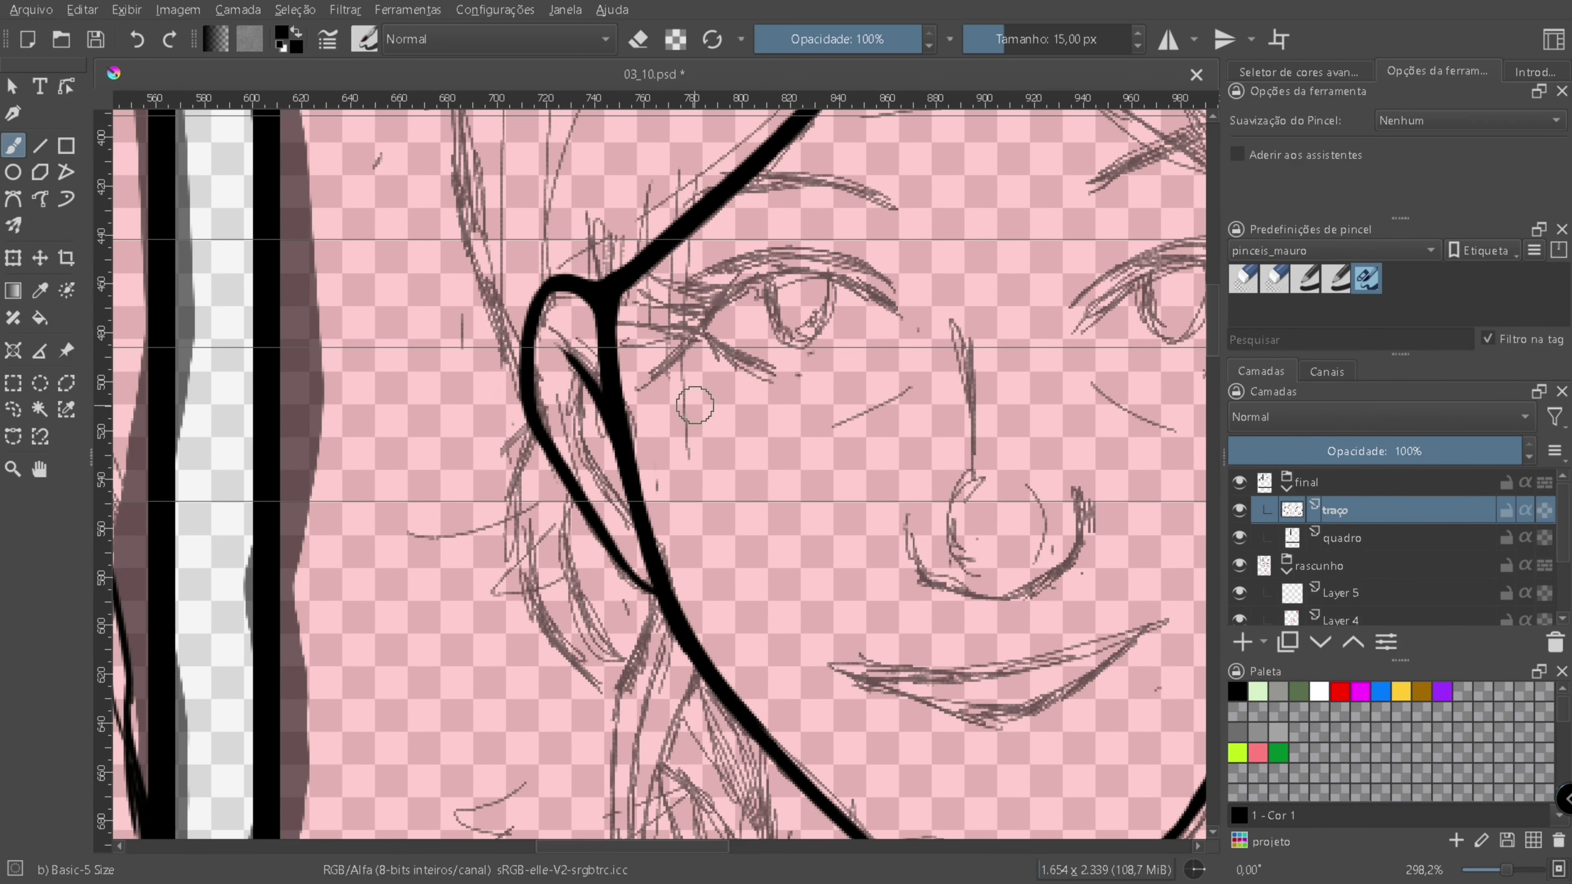
left_click_drag(613, 541, 223, 590)
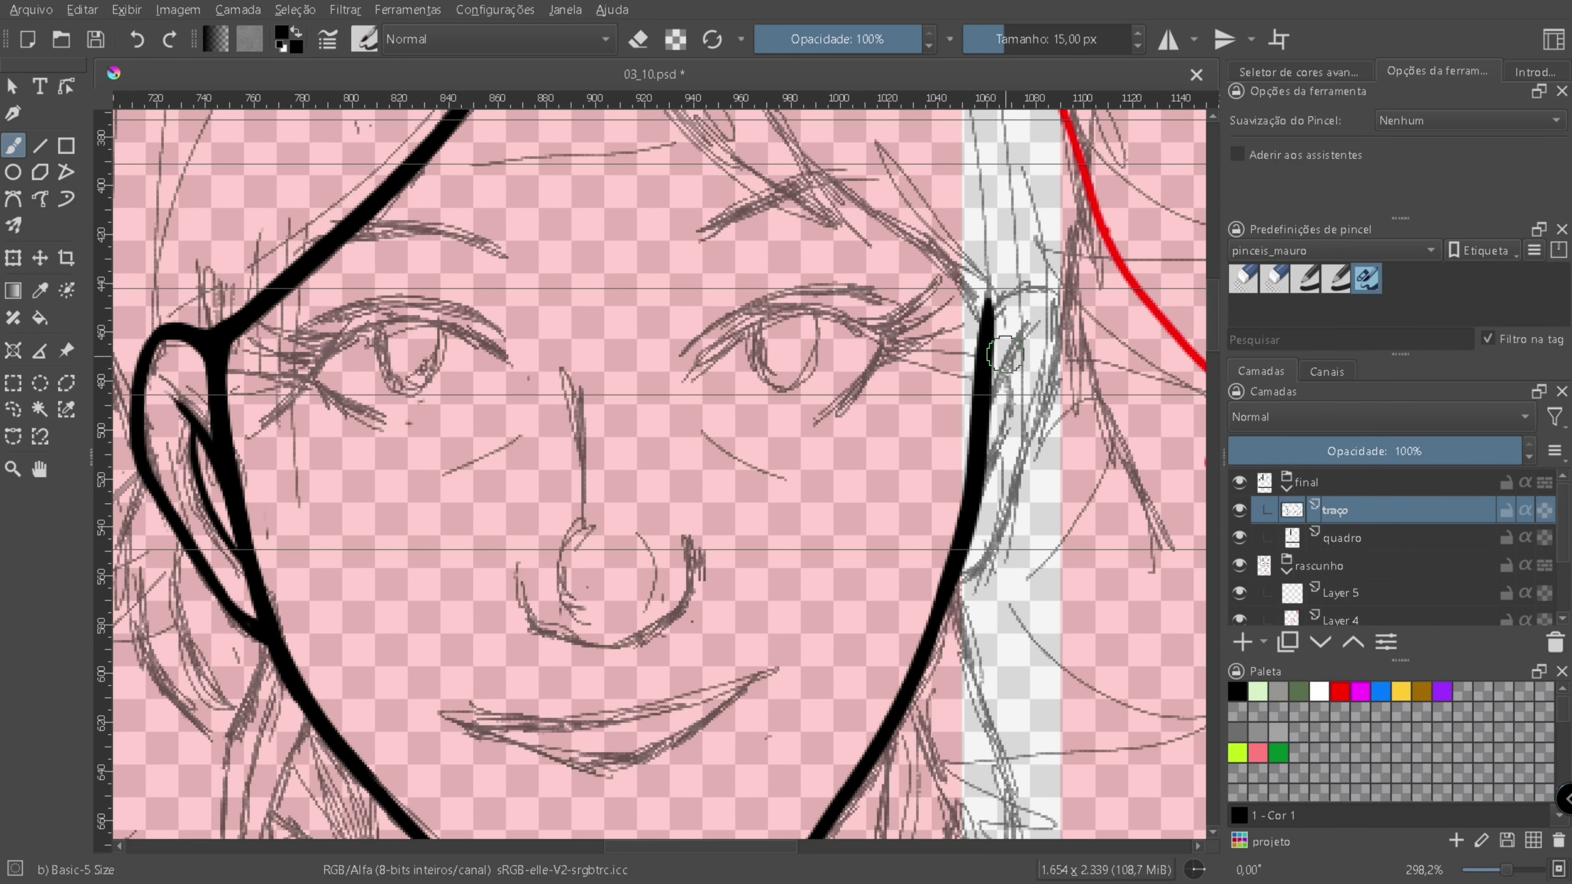
- Ink the outline and inner fold of the woman's right ear
mouse_move(990, 343)
left_mouse_down()
mouse_move(1040, 430)
mouse_move(939, 574)
left_mouse_up()
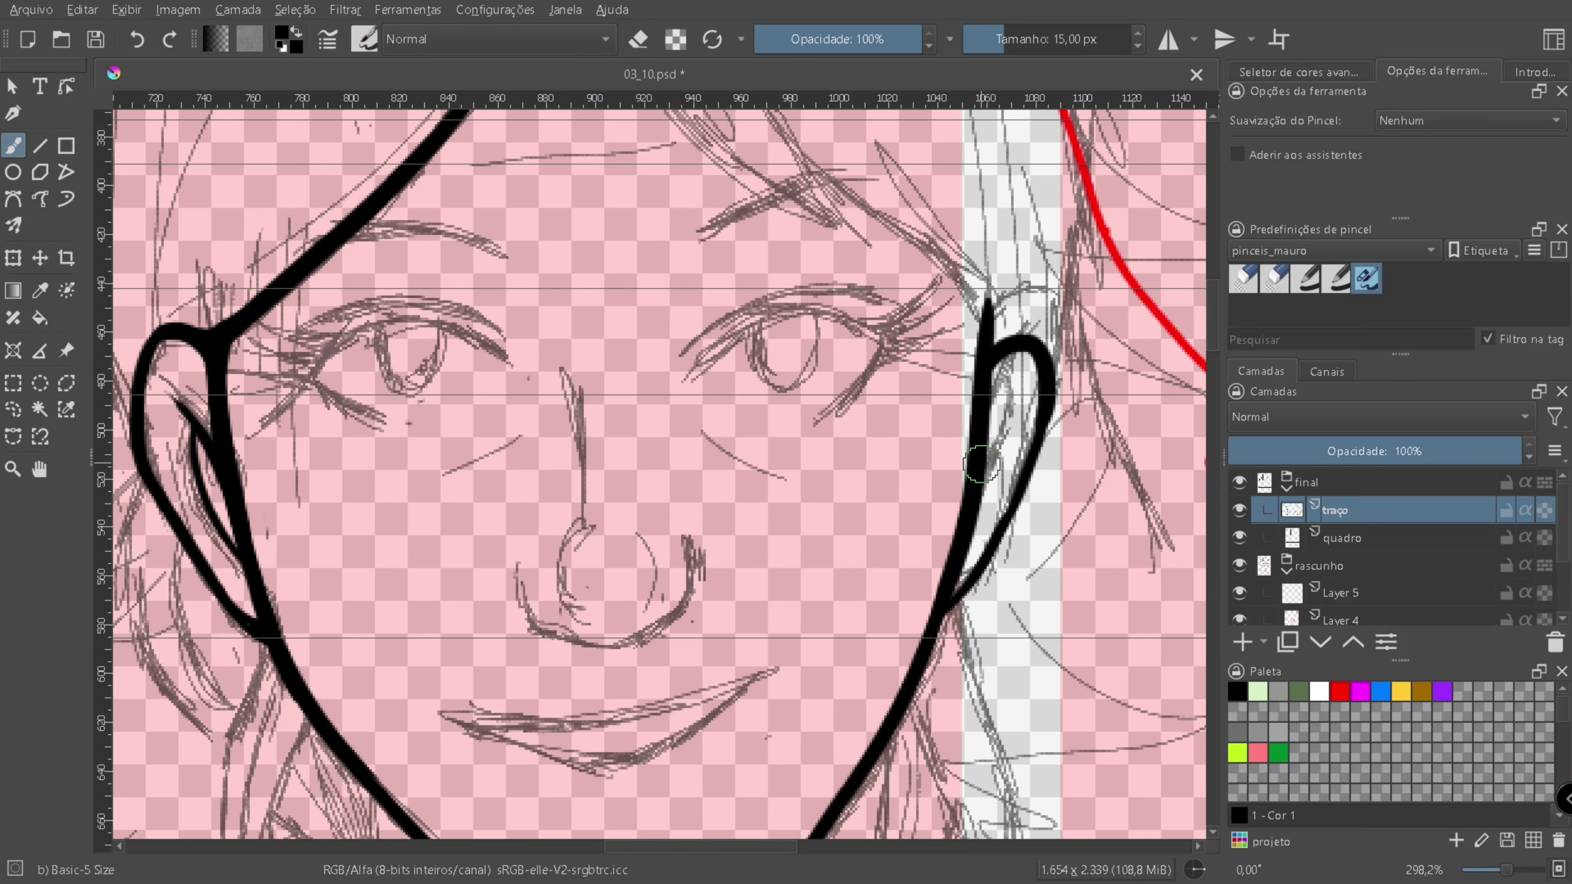
left_click_drag(1022, 378, 988, 442)
left_click_drag(853, 401, 476, 363)
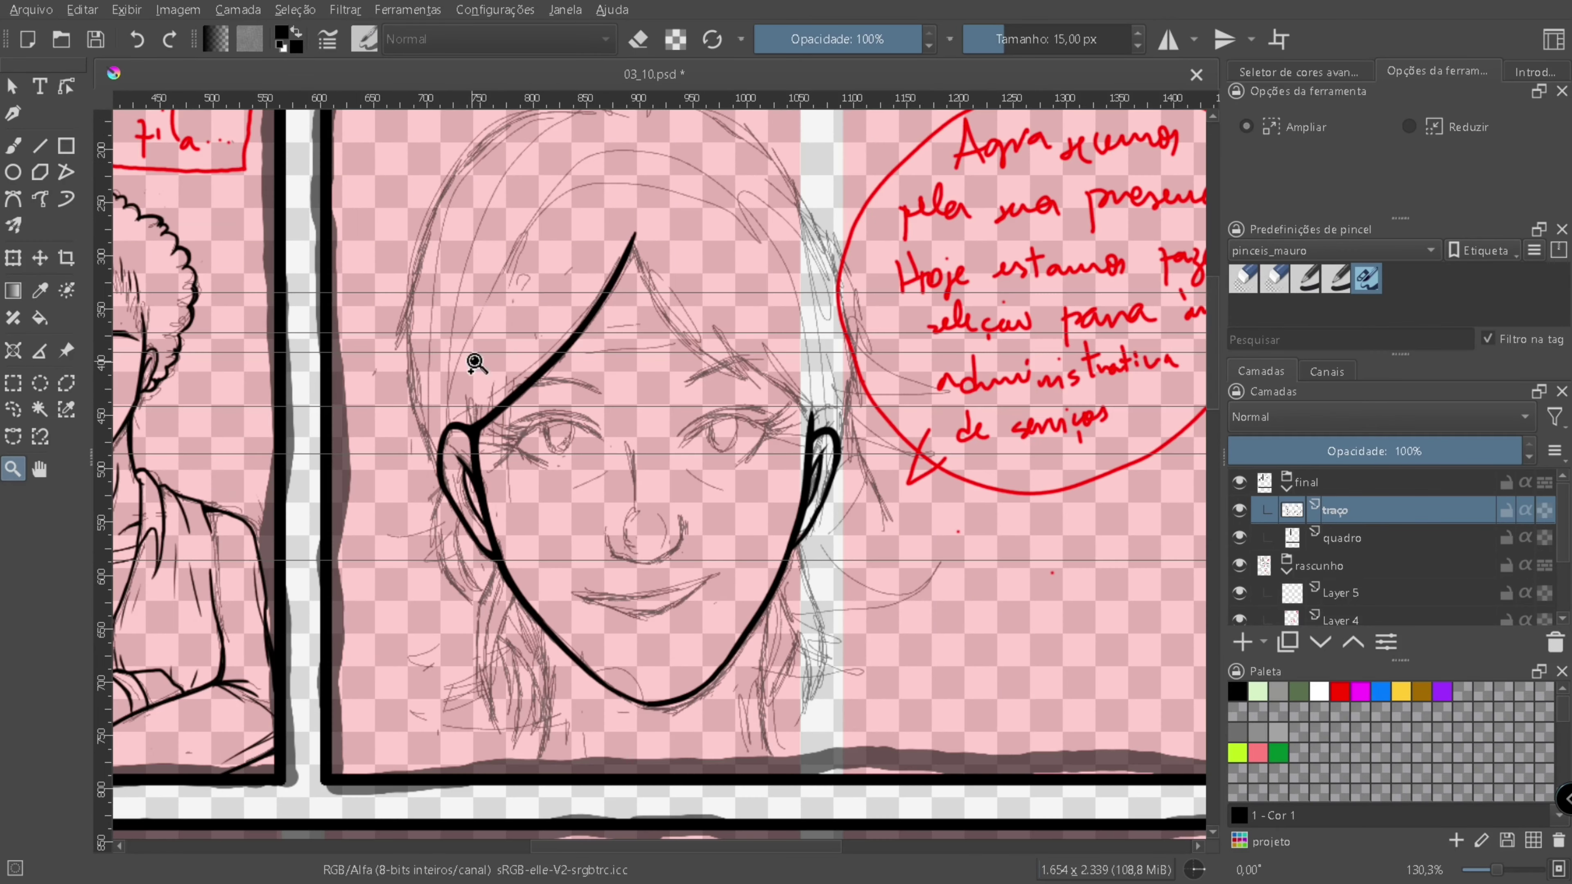
- Ink a second strand along the left fringe and the right fringe line from the parting to the right ear
mouse_move(106, 396)
left_mouse_down()
mouse_move(657, 440)
mouse_move(640, 437)
mouse_move(652, 626)
mouse_move(582, 328)
left_mouse_up()
left_click_drag(580, 265, 380, 517)
left_click_drag(572, 280, 853, 572)
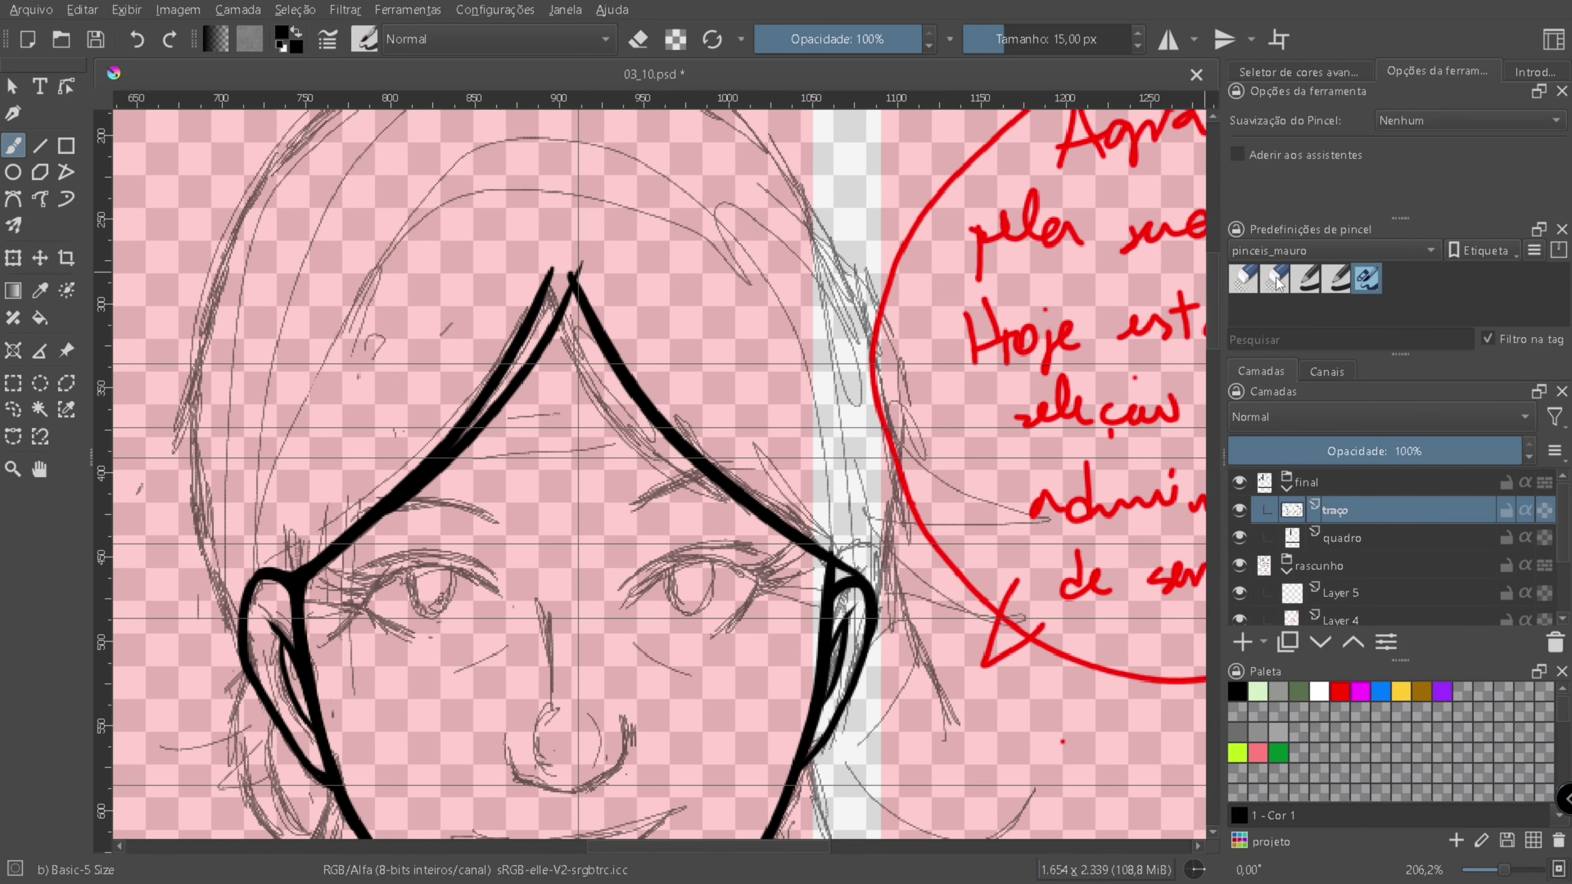
- Ink the outer hair outline from the crown down to the woman's left ear with the 15 px brush
left_click(1274, 278)
scroll(570, 262, "up", 4)
key("z")
left_click_drag(582, 357, 674, 485)
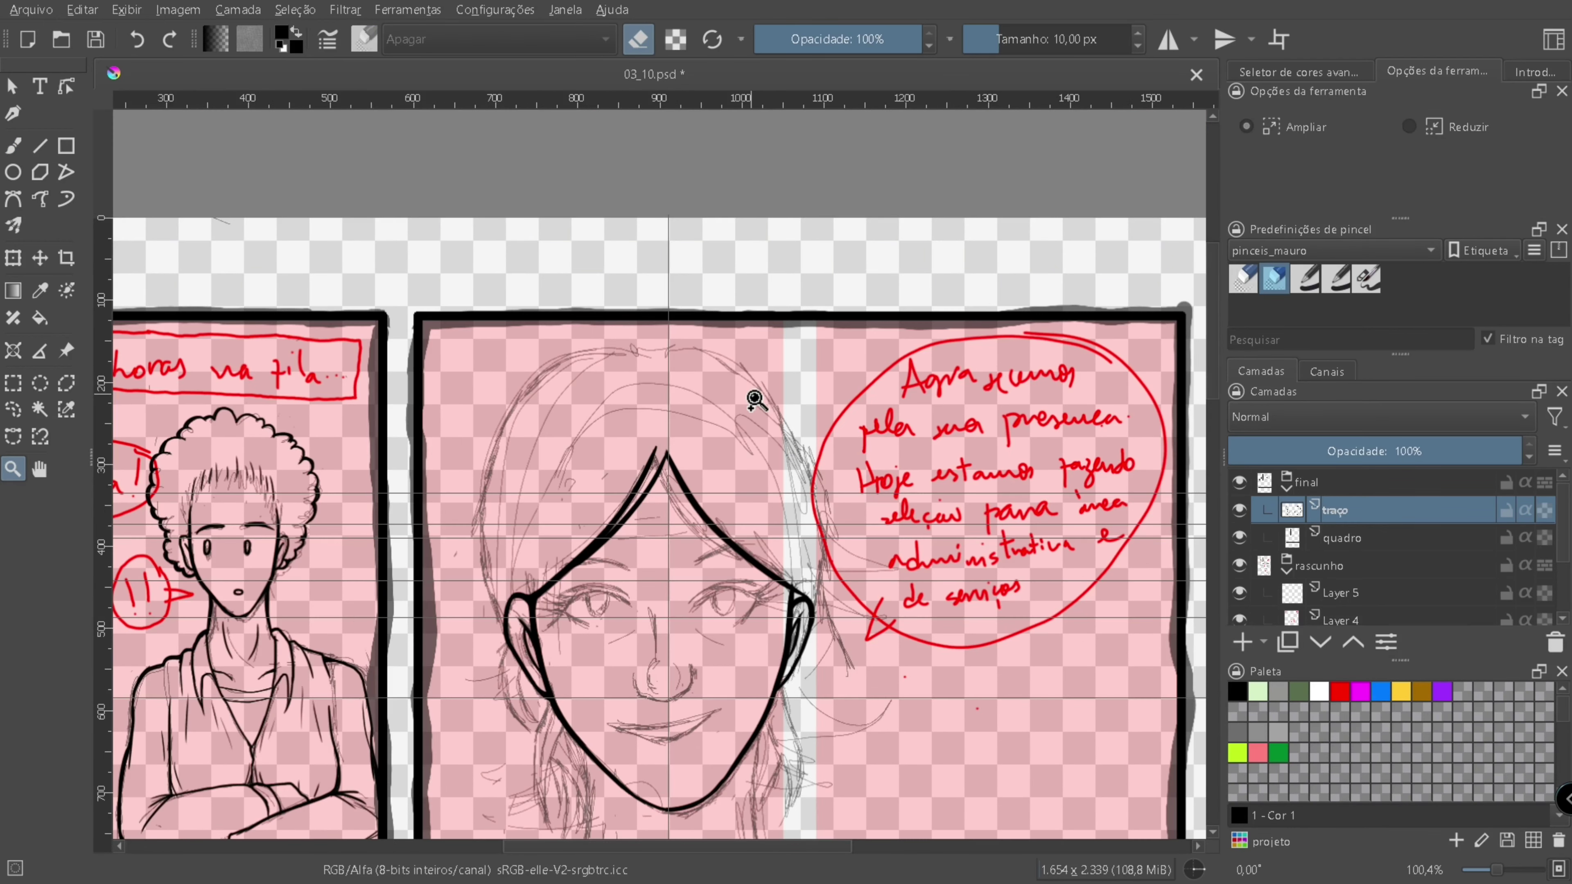
mouse_move(746, 420)
left_mouse_down()
mouse_move(761, 433)
mouse_move(711, 371)
left_mouse_up()
left_click(1367, 279)
scroll(881, 177, "down", 3)
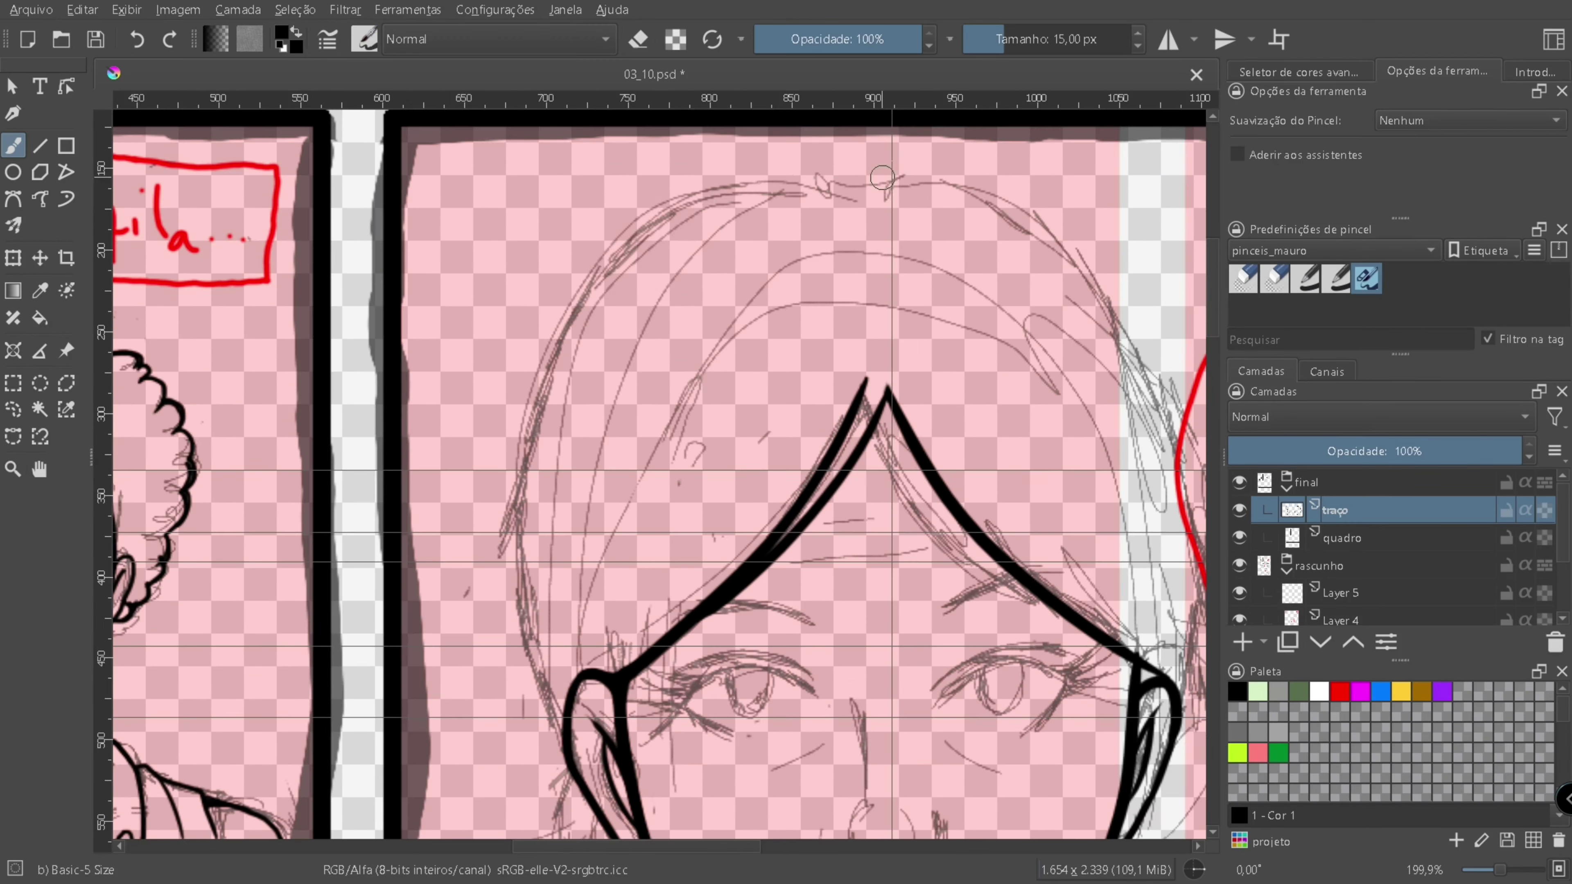
left_click_drag(875, 181, 535, 647)
scroll(647, 404, "down", 3)
left_click_drag(593, 534, 568, 392)
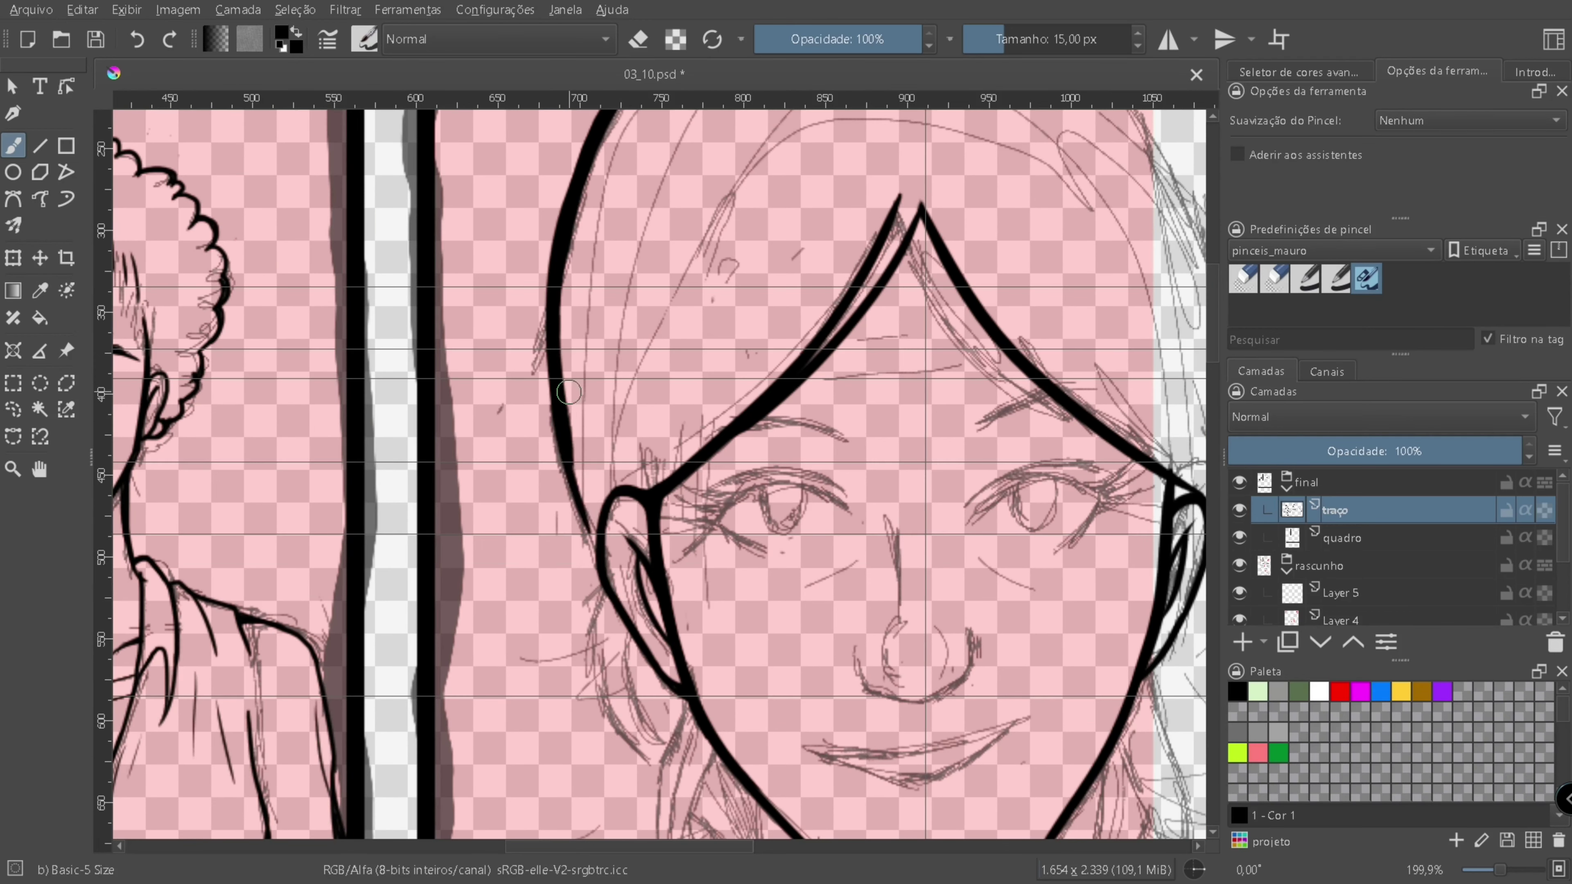
- Redraw the outer hair outline from the crown down to the woman's right ear in one smooth curve
scroll(563, 464, "down", 5)
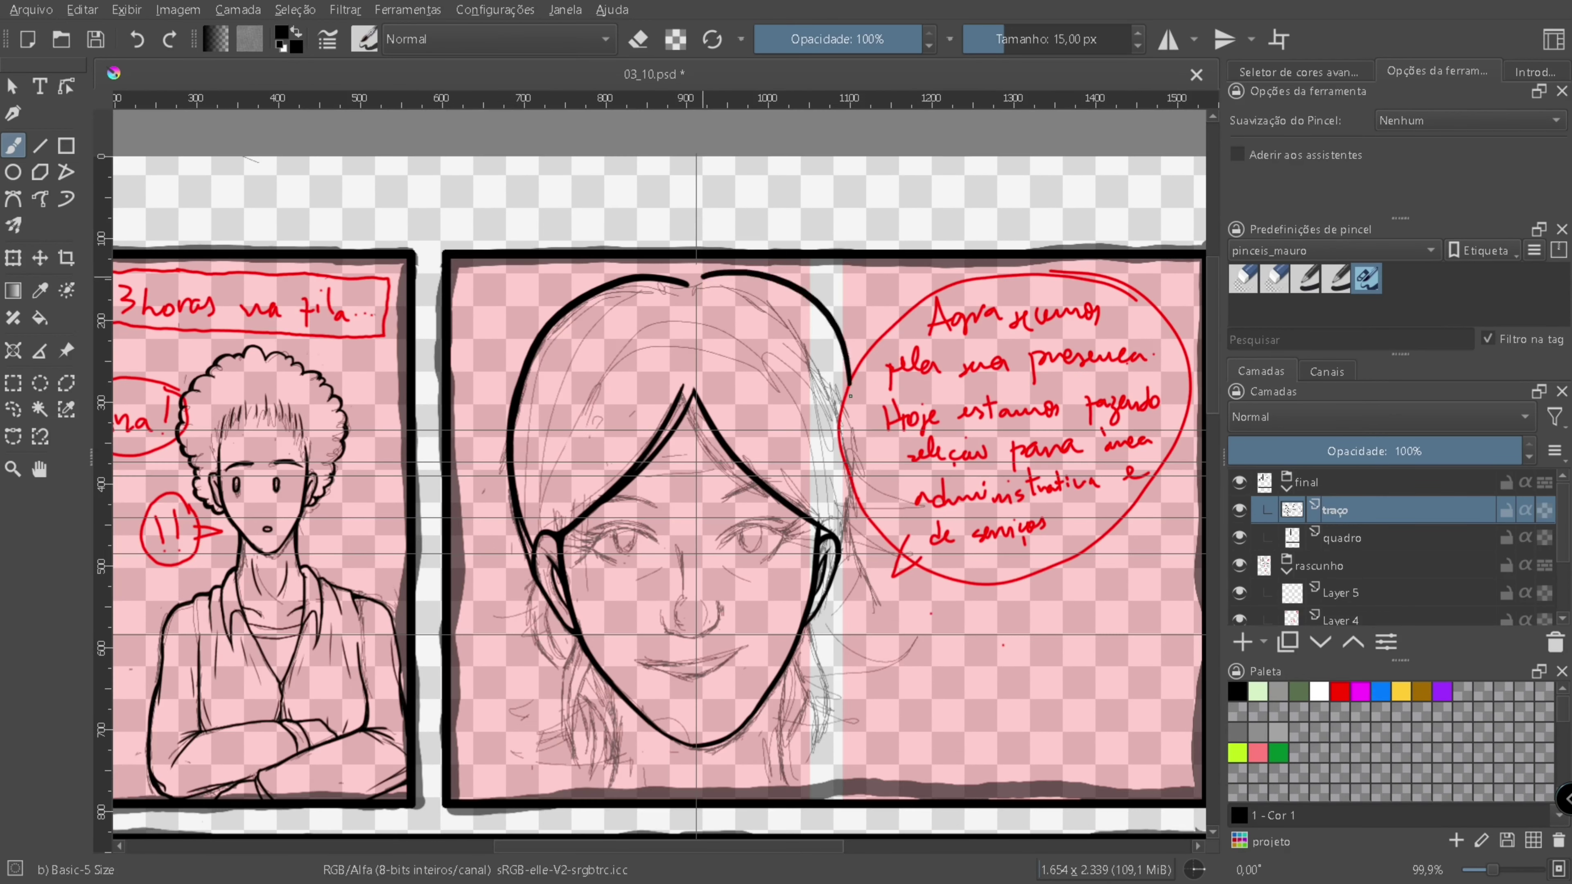
key("ctrl+z")
mouse_move(857, 517)
left_mouse_down()
mouse_move(744, 311)
mouse_move(845, 527)
left_mouse_up()
key("ctrl+z")
key("ctrl+z")
left_click_drag(709, 284, 844, 527)
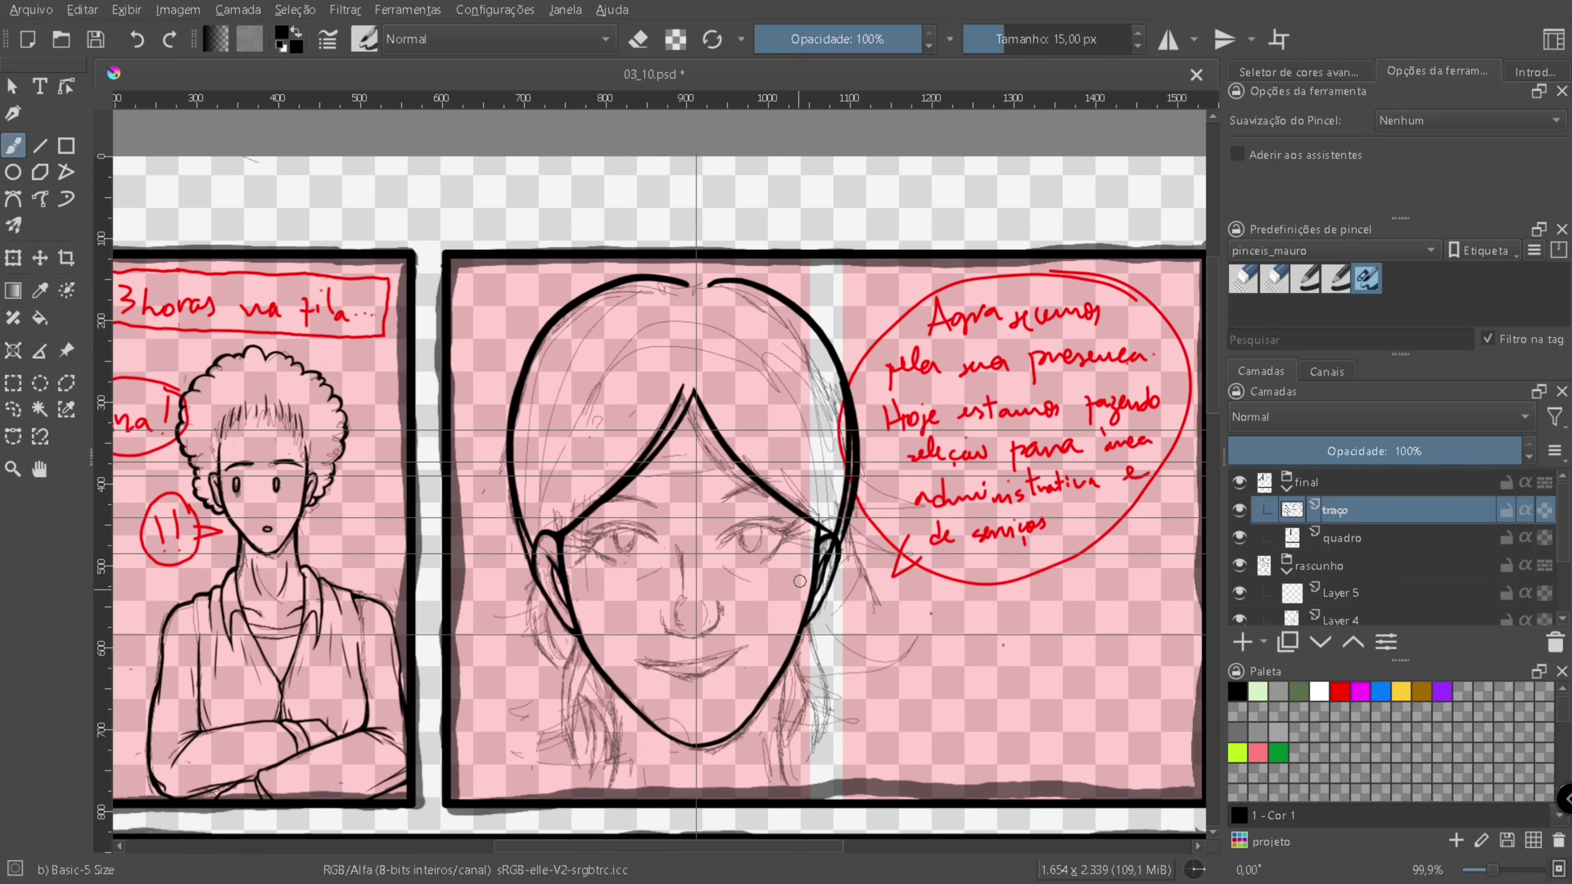
- Close the gap in the hair outline at the crown and ink the short parting strokes beneath it
key("z")
left_click(860, 456)
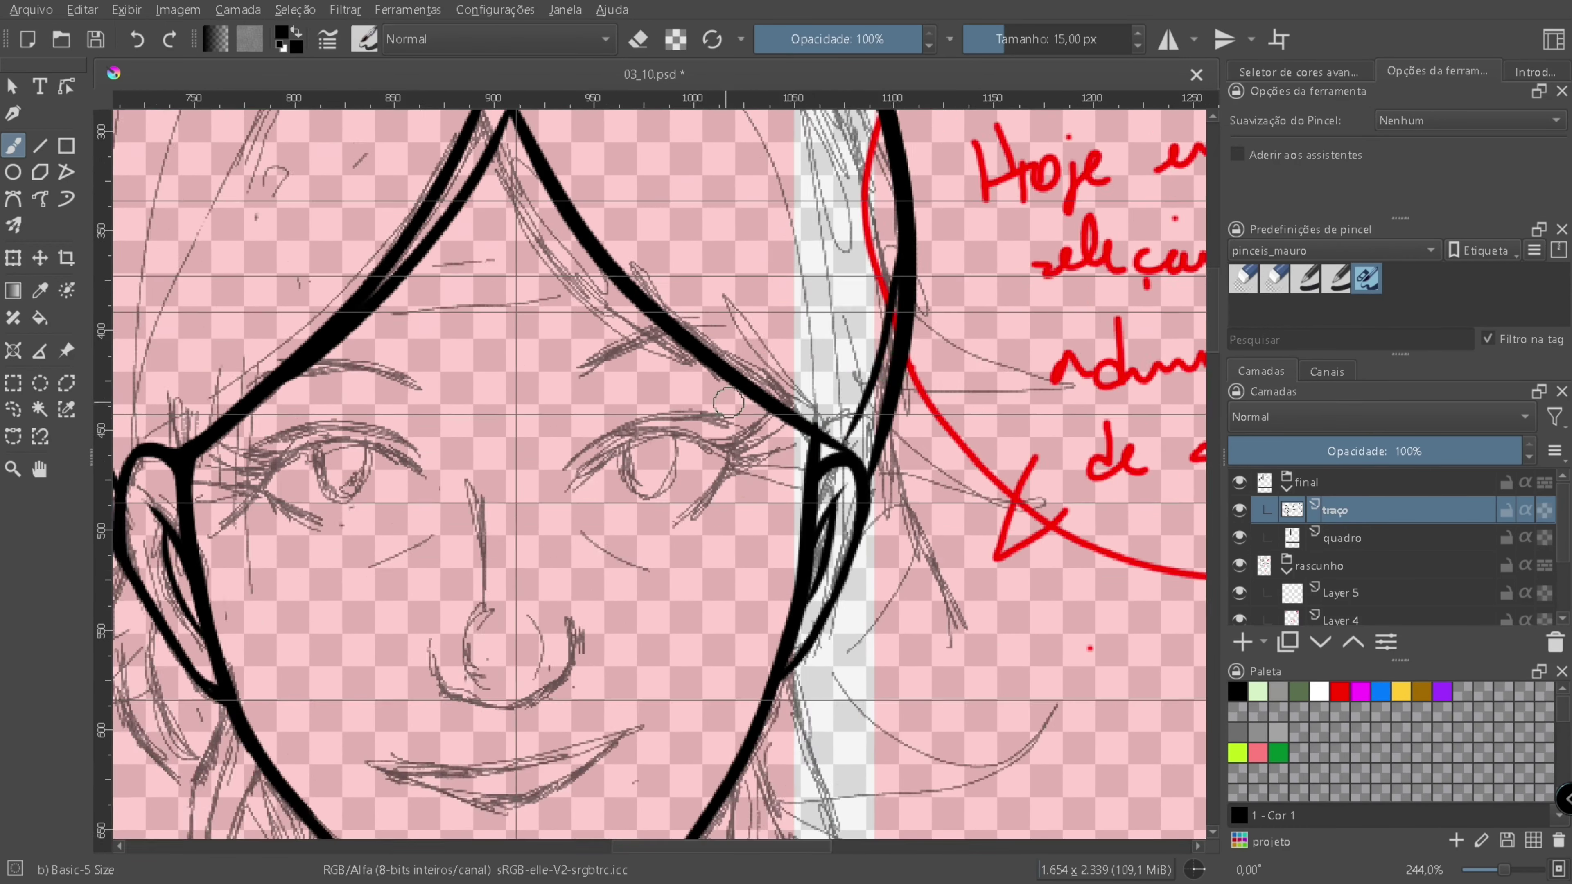
left_click(711, 502)
key("b")
key("ctrl+z")
key("ctrl+z")
left_click_drag(501, 441, 628, 477)
key("ctrl+z")
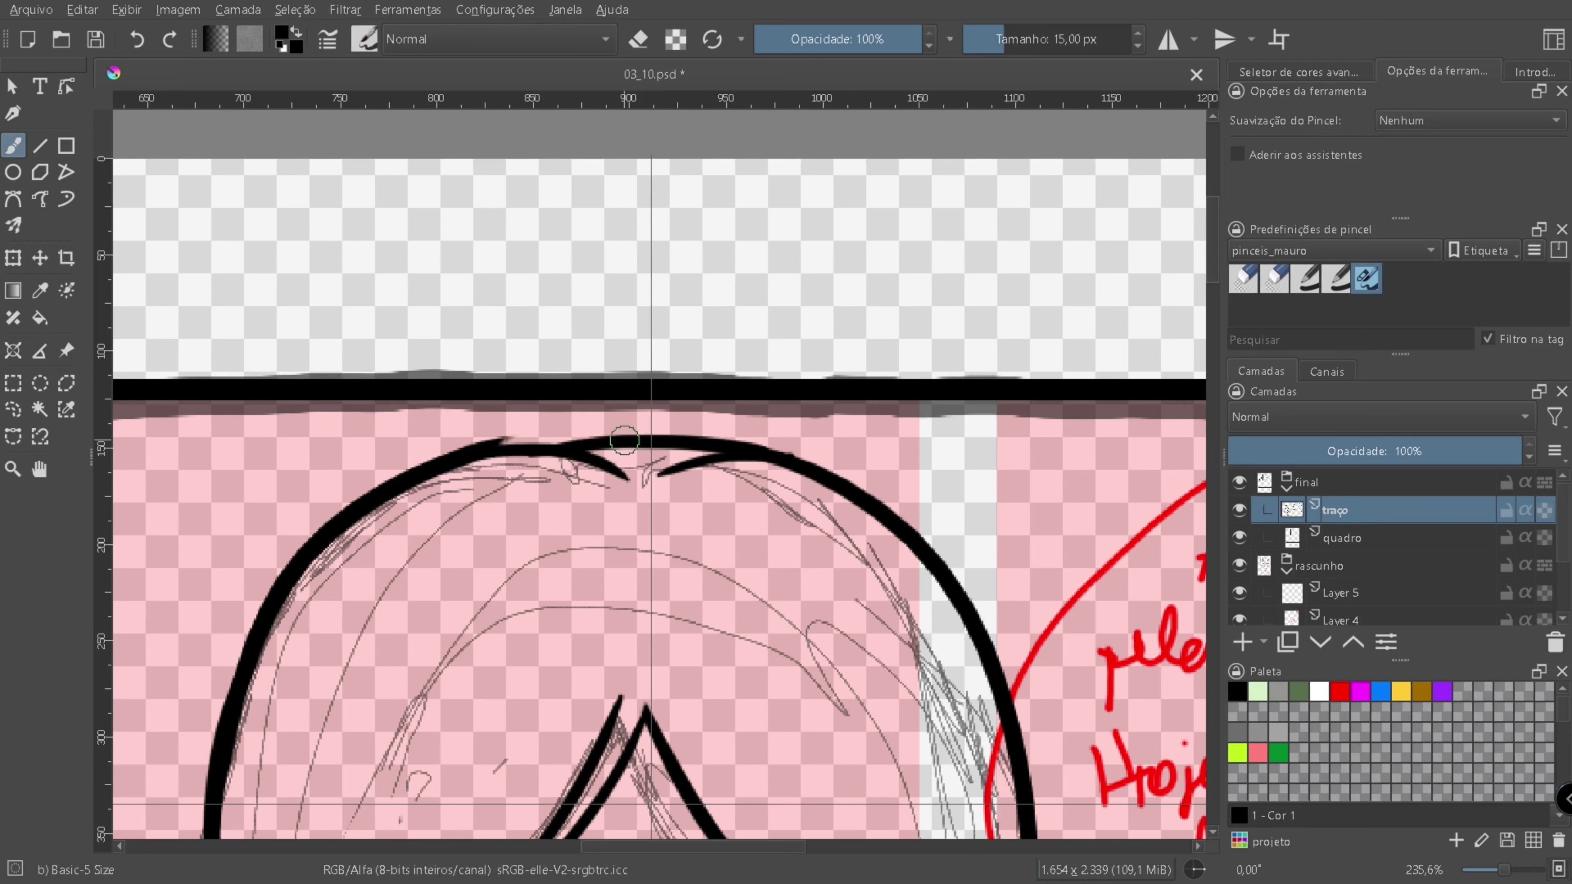
- Set the brush size to 5 px and ink long thin strands inside the hair on both sides of the parting
left_click_drag(825, 287, 774, 291)
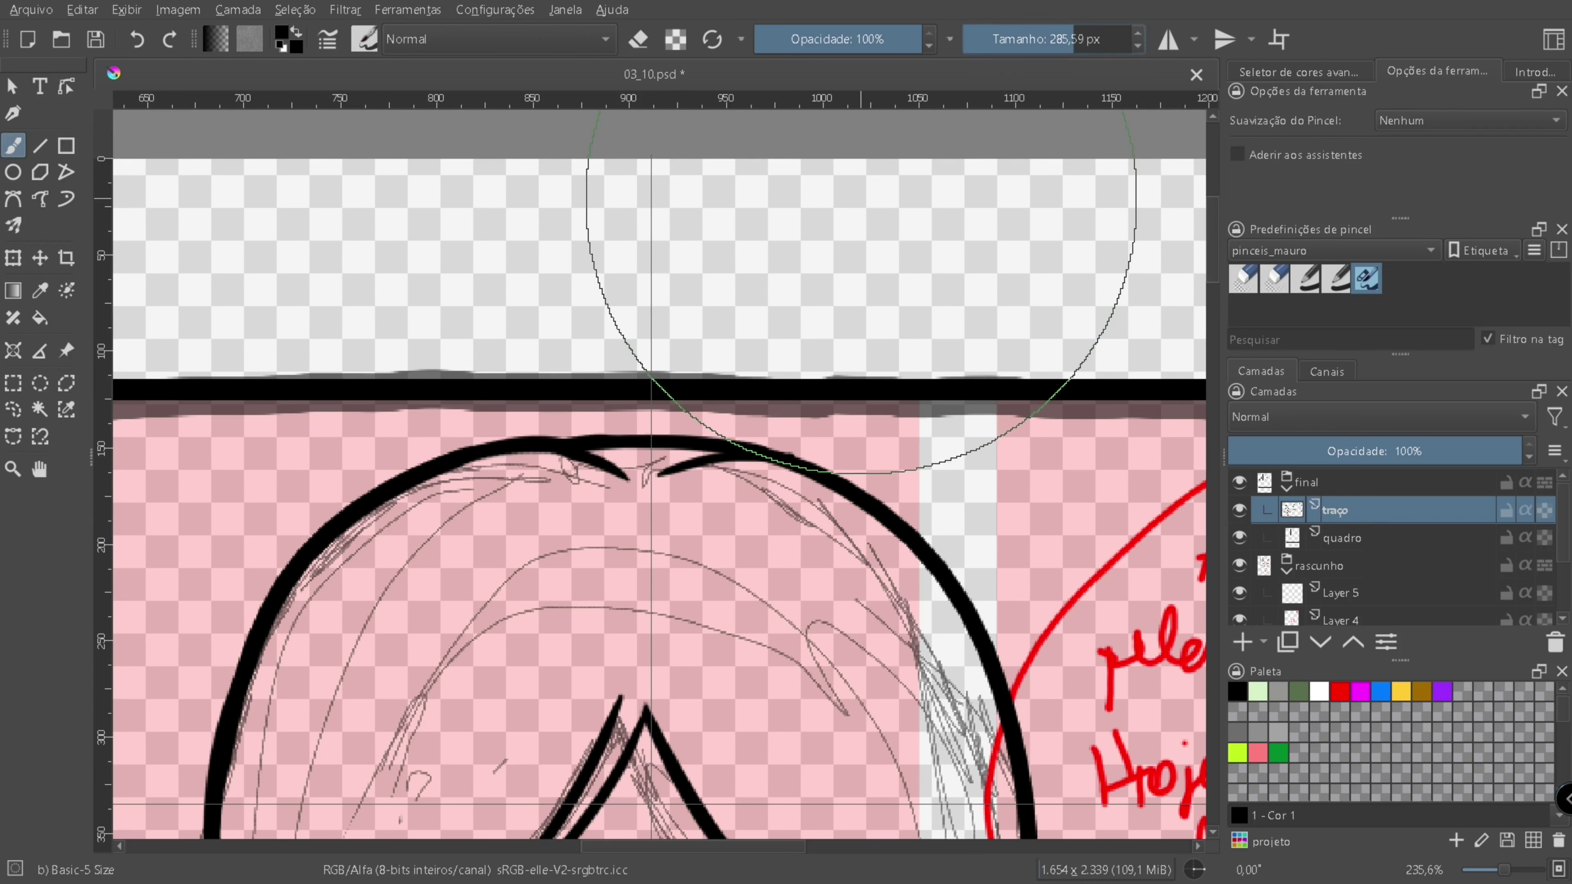
scroll(680, 433, "down", 5)
left_click_drag(652, 242, 381, 576)
left_click_drag(712, 307, 473, 662)
mouse_move(646, 316)
left_mouse_down()
mouse_move(873, 638)
mouse_move(878, 566)
left_mouse_up()
key("ctrl+z")
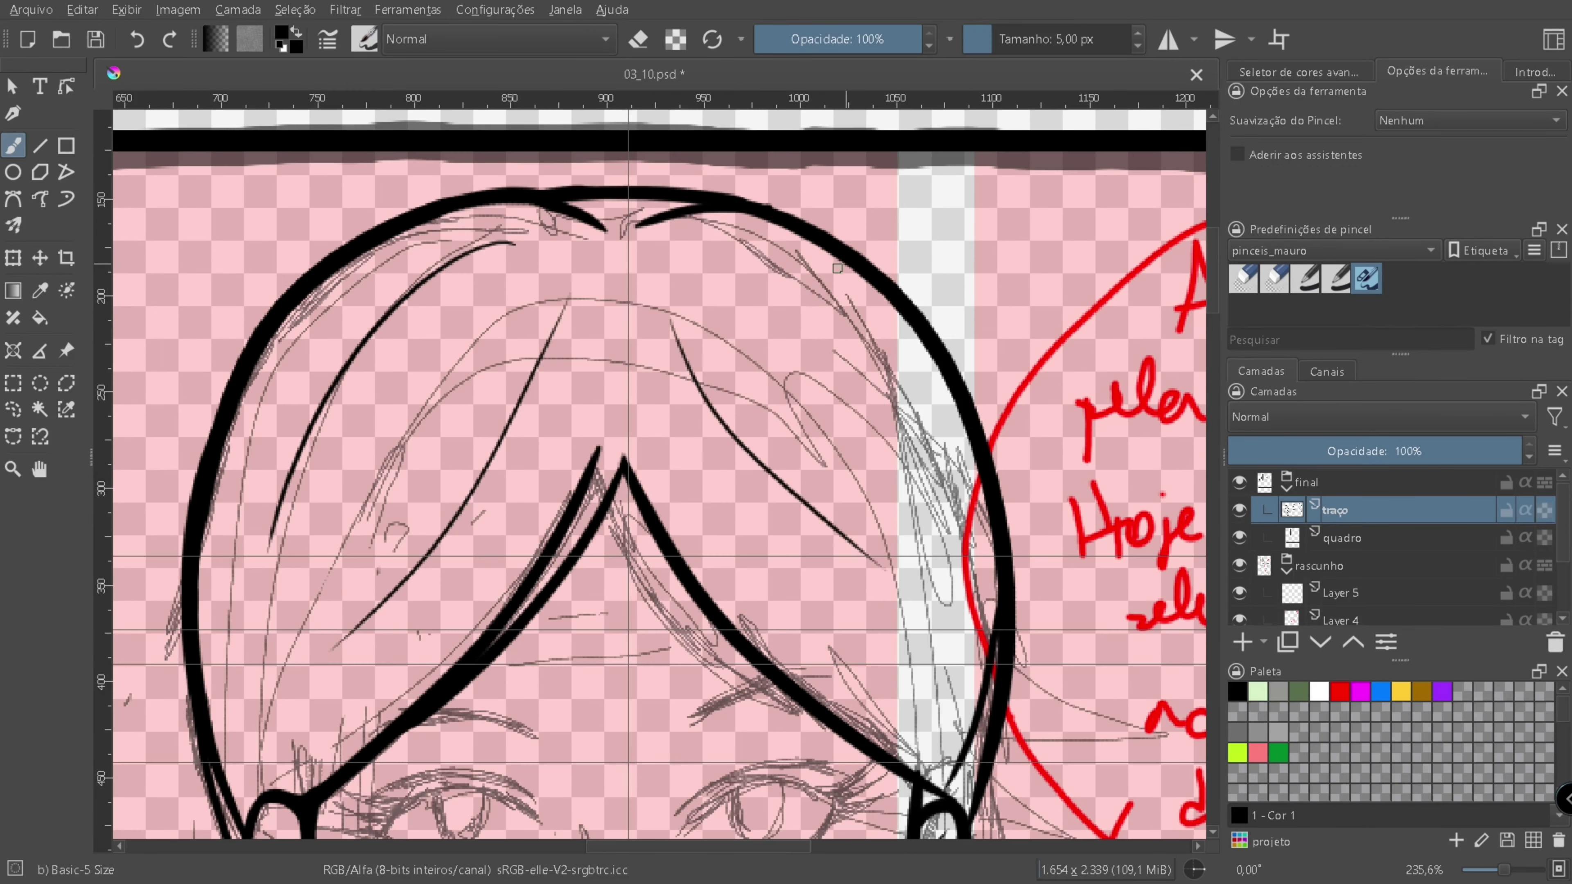
- Ink finer strands at the crown, inside the right hair outline and above the left ear
scroll(773, 239, "down", 3)
scroll(773, 239, "up", 6)
scroll(773, 239, "left", 3)
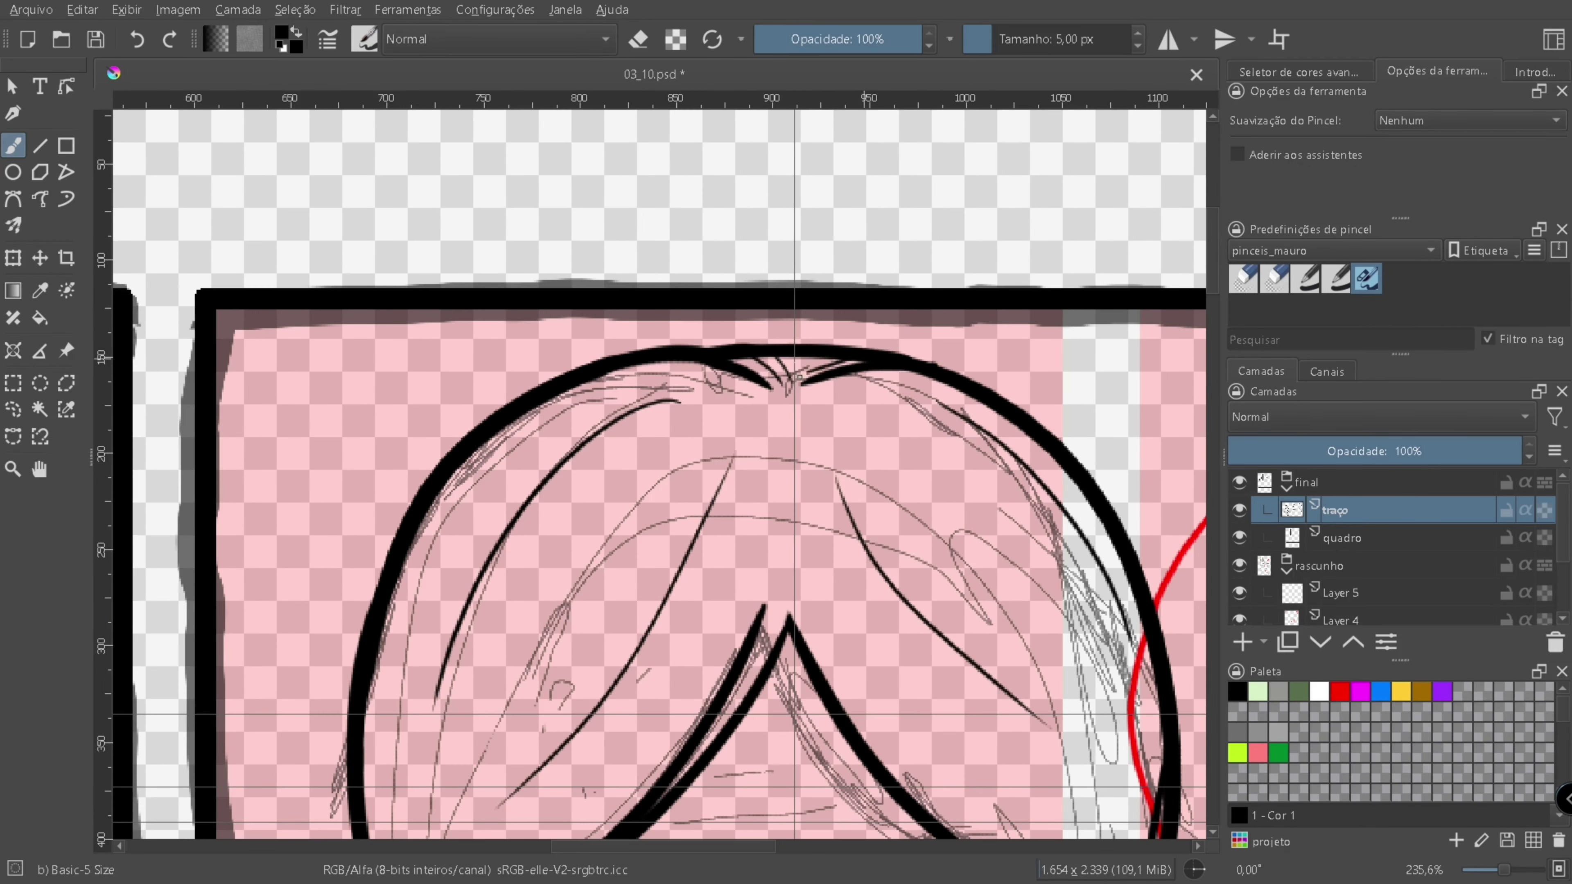
scroll(798, 377, "down", 4)
scroll(825, 523, "right", 4)
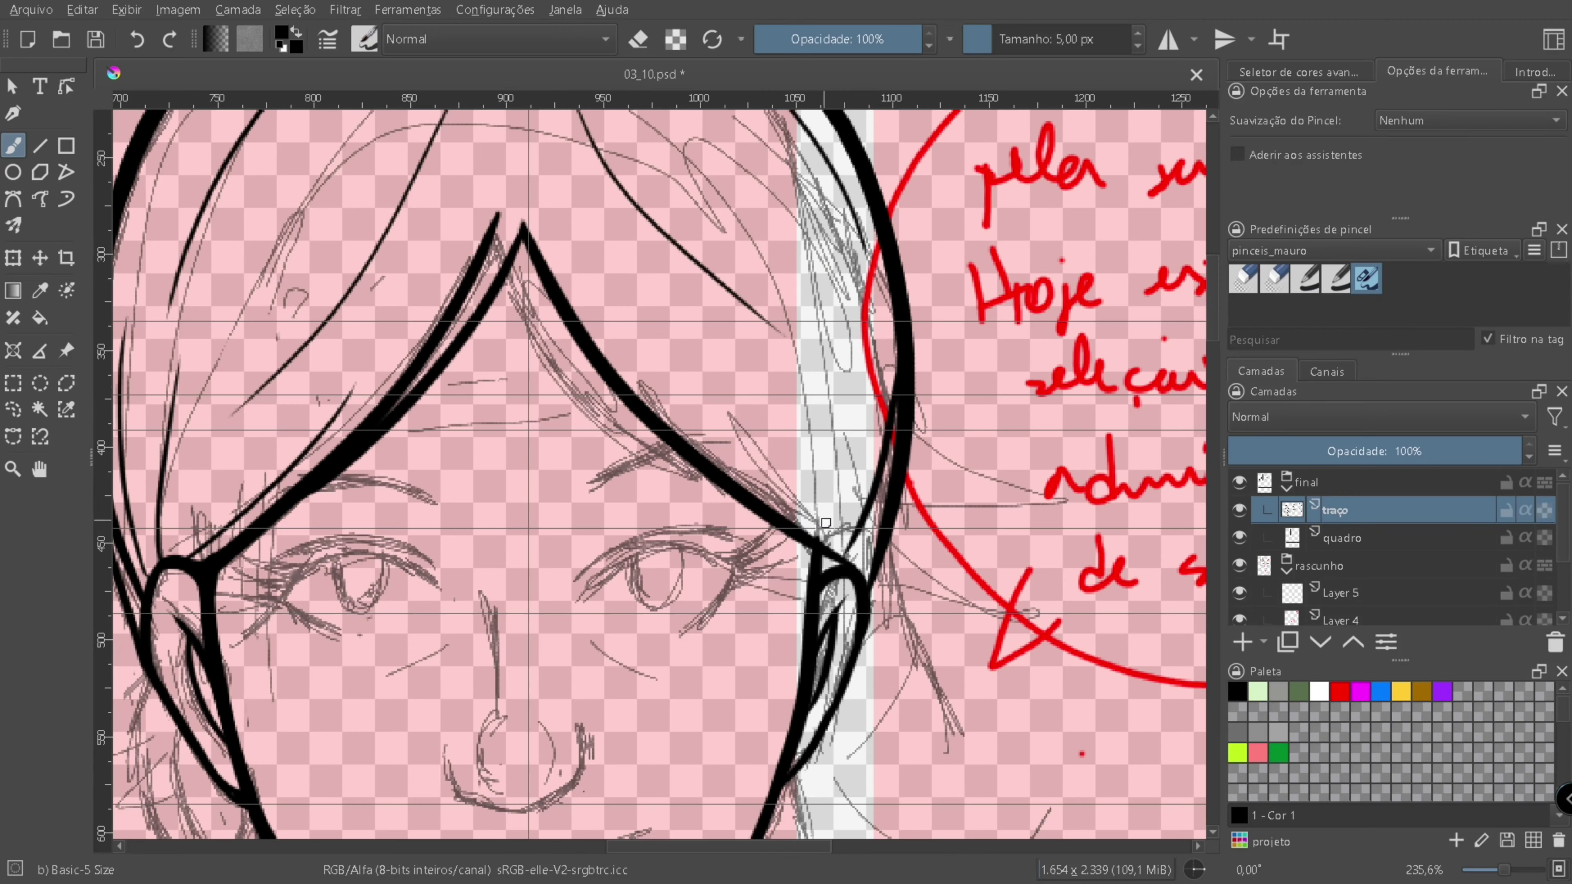
- Set the brush size to 10 px and ink the curved outlines of the hair lock below the left ear
scroll(996, 541, "down", 5)
scroll(996, 541, "left", 2)
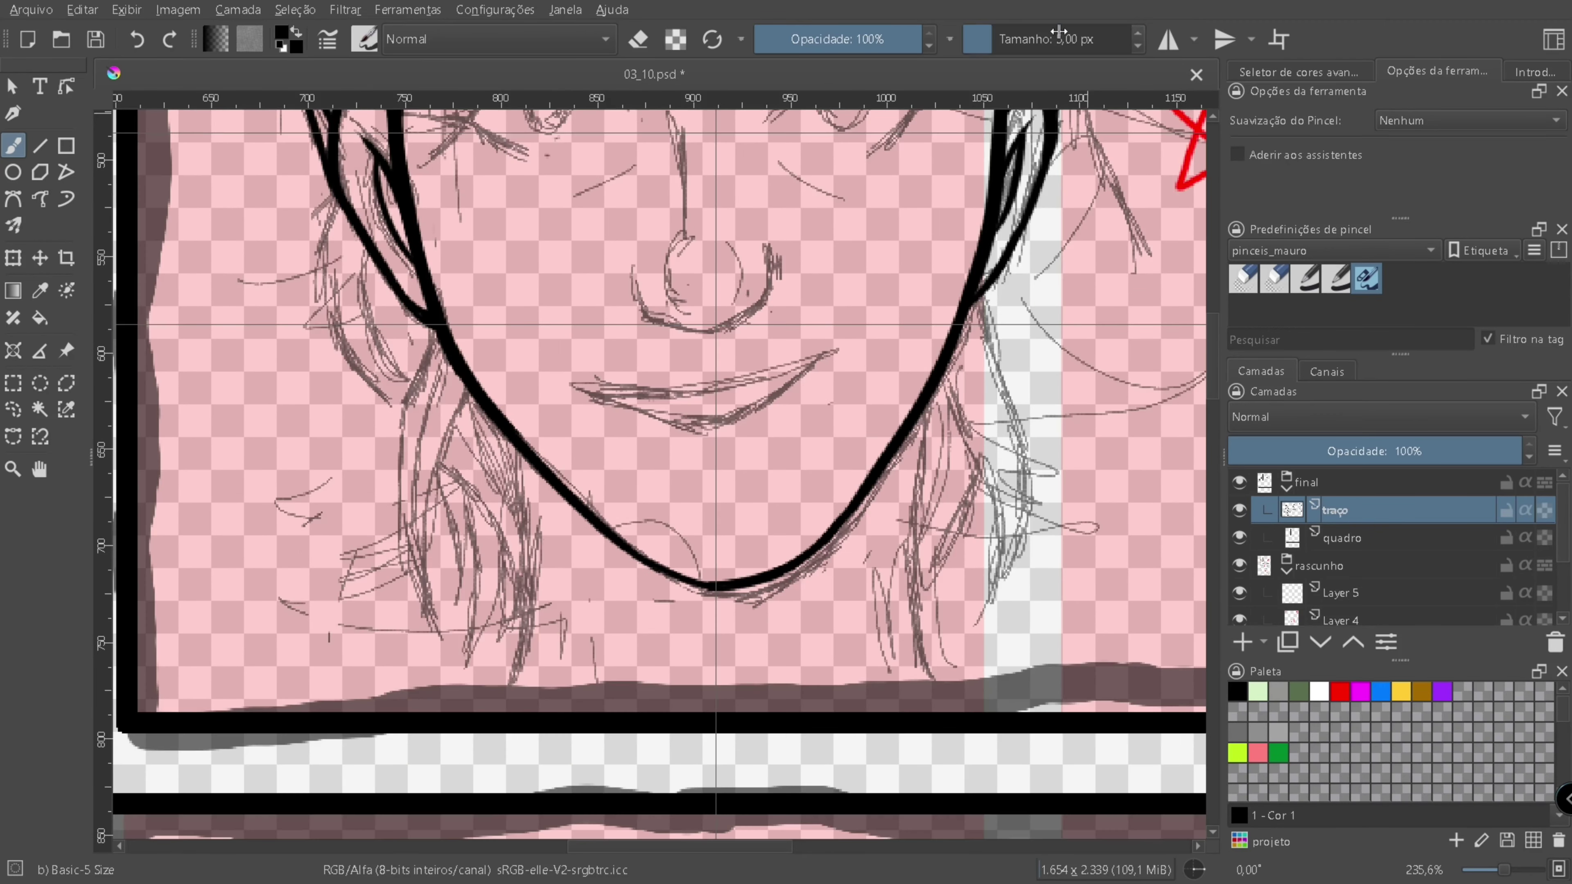
left_click(1058, 38)
scroll(656, 470, "down", 5)
scroll(656, 471, "up", 5)
left_click_drag(650, 412, 663, 702)
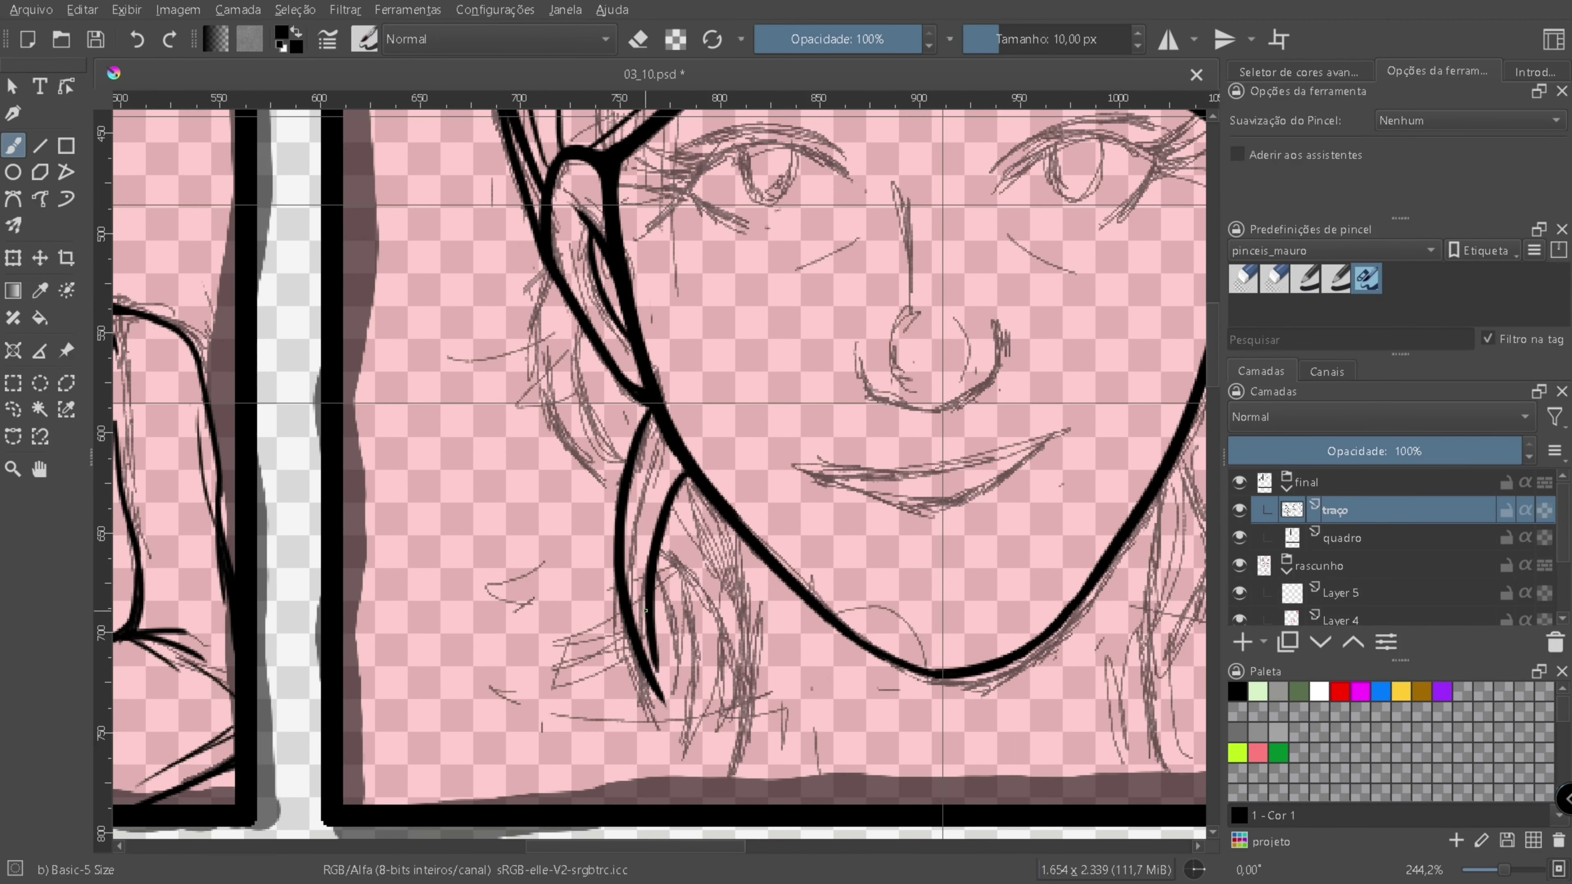
- Ink the left neck line from the jaw to the lower panel border and save the file
left_click_drag(740, 533, 747, 790)
scroll(716, 614, "down", 2)
key("ctrl+s")
scroll(643, 551, "down", 1)
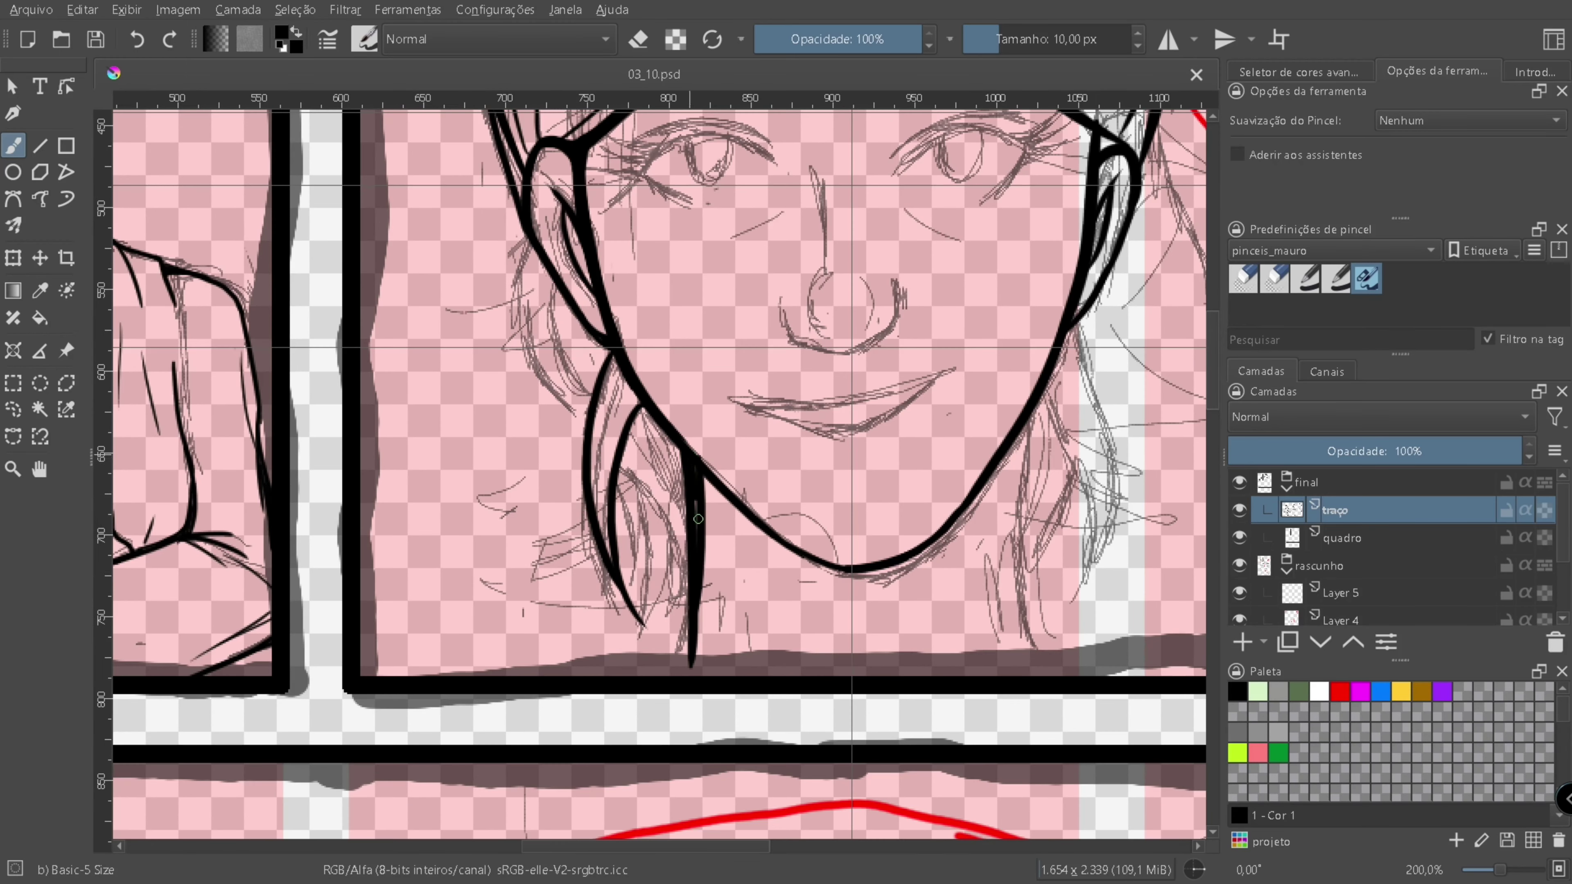
- Ink the right neck line and the two short slanted lines at the base of the neck
key("ctrl+z")
mouse_move(1018, 430)
left_mouse_down()
mouse_move(1021, 677)
mouse_move(1052, 709)
left_mouse_up()
key("ctrl+z")
key("/")
key("/")
left_click_drag(931, 610, 914, 711)
left_click_drag(790, 607, 810, 724)
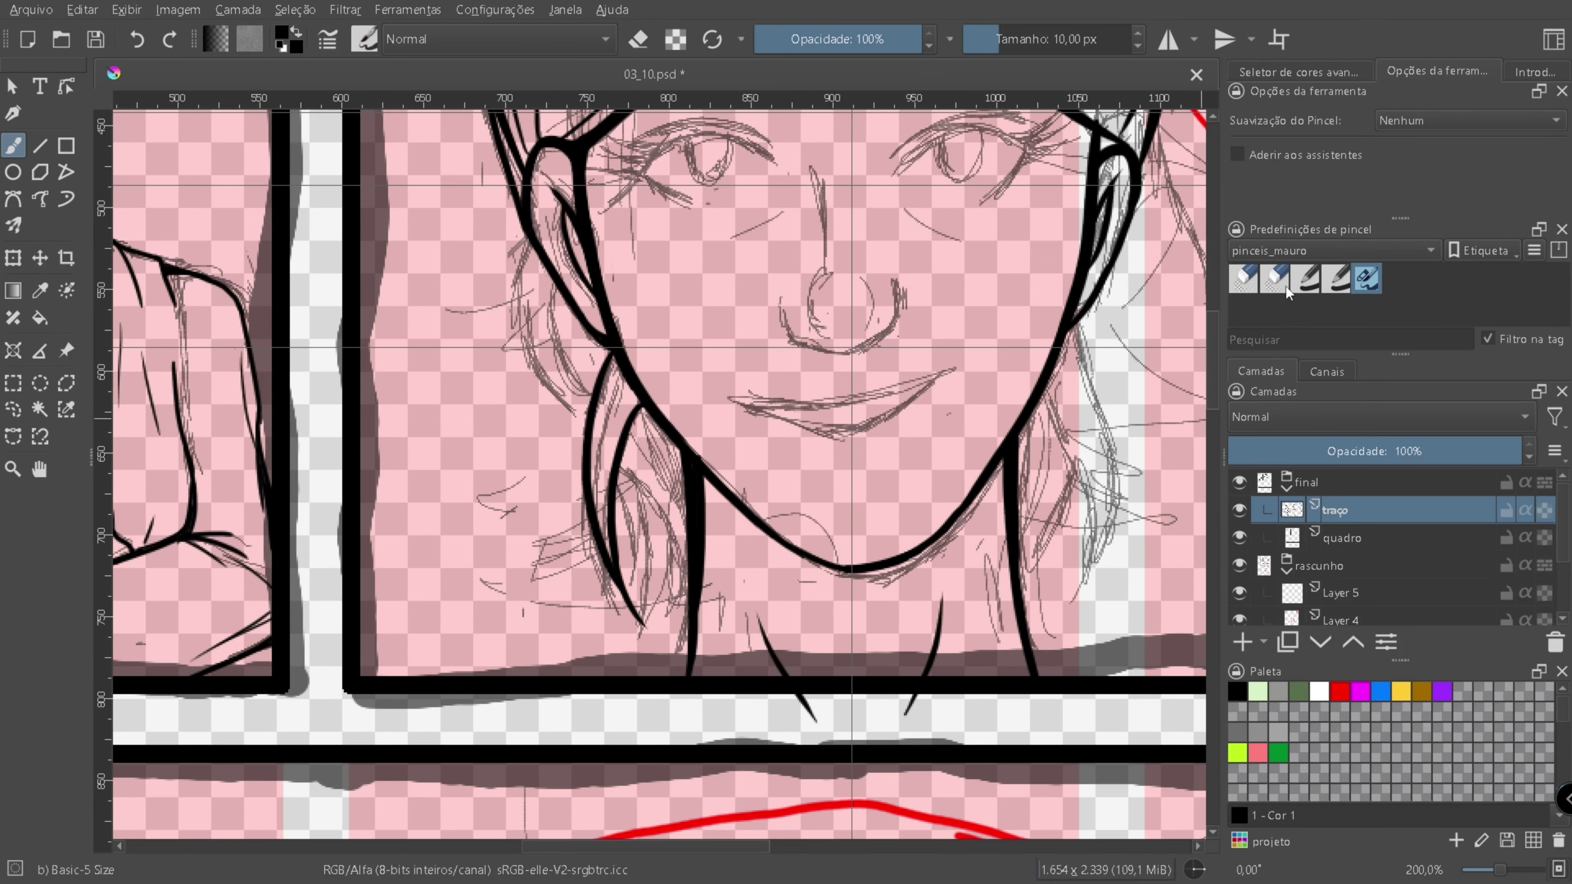
- Erase the parts of the neck lines that overrun the lower panel border
left_click(1274, 279)
scroll(656, 471, "down", 3)
scroll(656, 471, "up", 3)
- Ink the inner strands of the hair lock between the left jaw and the neck with the 10 px brush
key("/")
left_click_drag(603, 403, 648, 444)
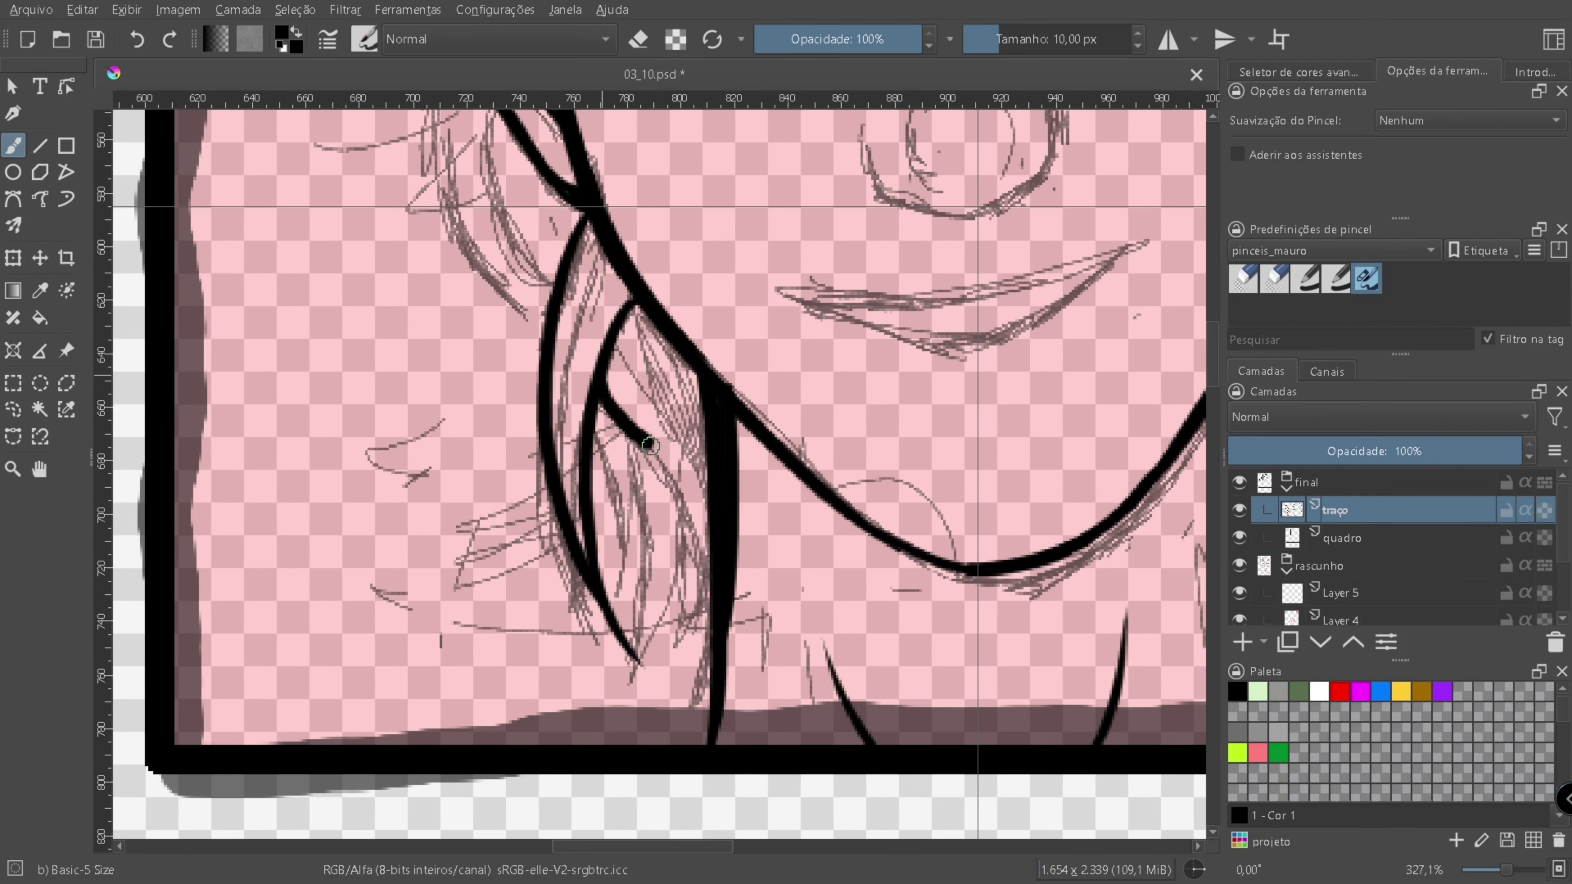
key("ctrl+z")
left_click_drag(607, 372, 708, 542)
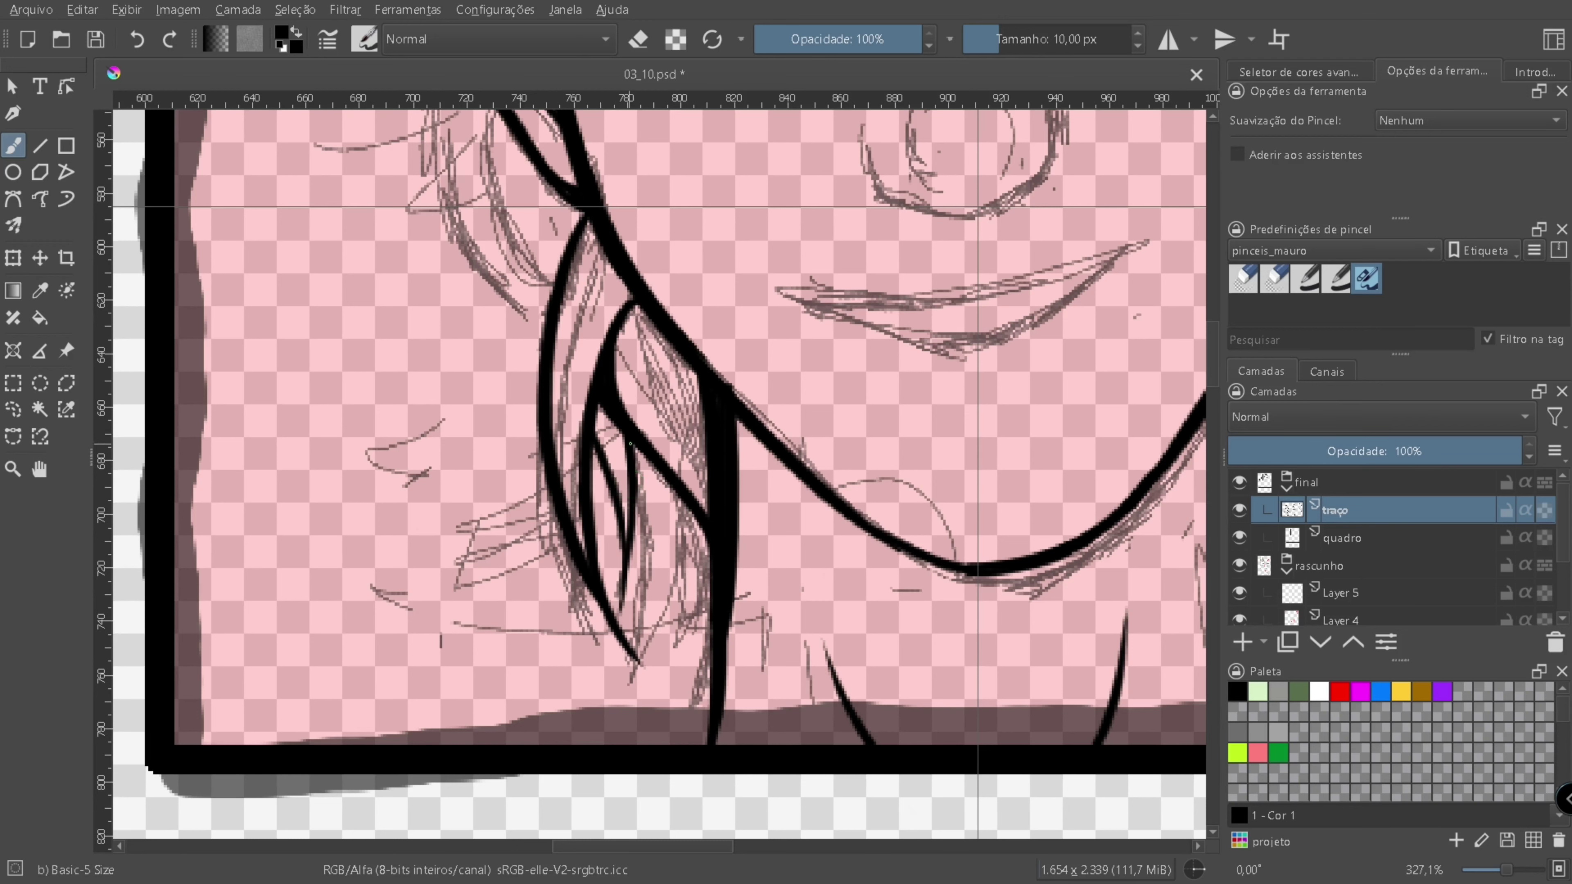
left_click_drag(630, 444, 682, 497)
- Ink the outer curve of the hair lock behind the left ear, redrawing it further out
left_click_drag(706, 314, 812, 635)
left_click_drag(548, 303, 644, 637)
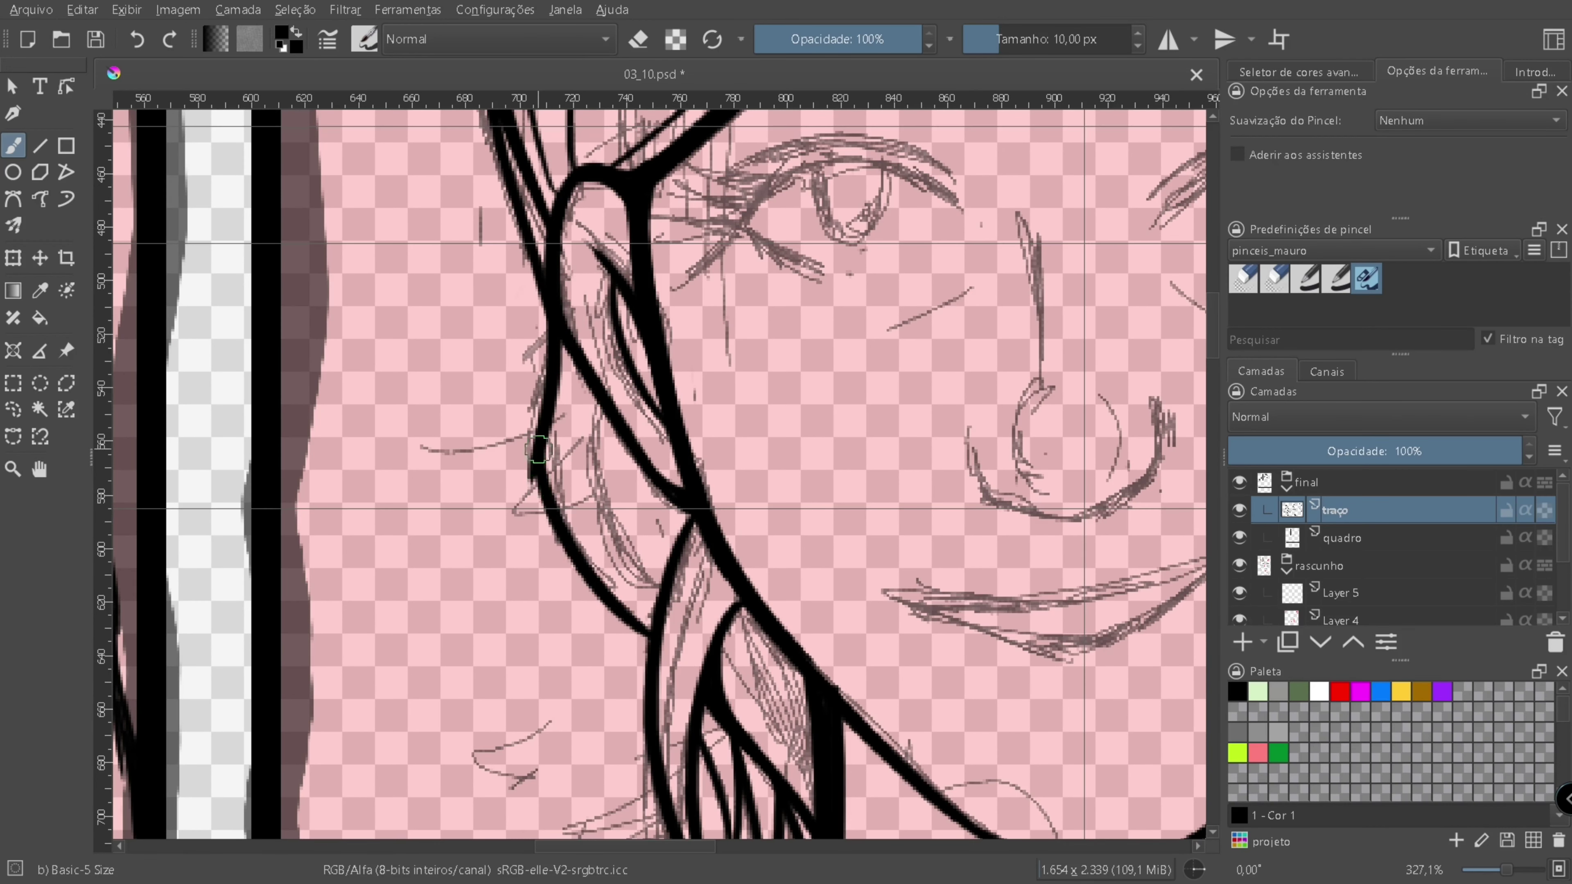
key("ctrl+z")
left_click_drag(559, 489, 548, 300)
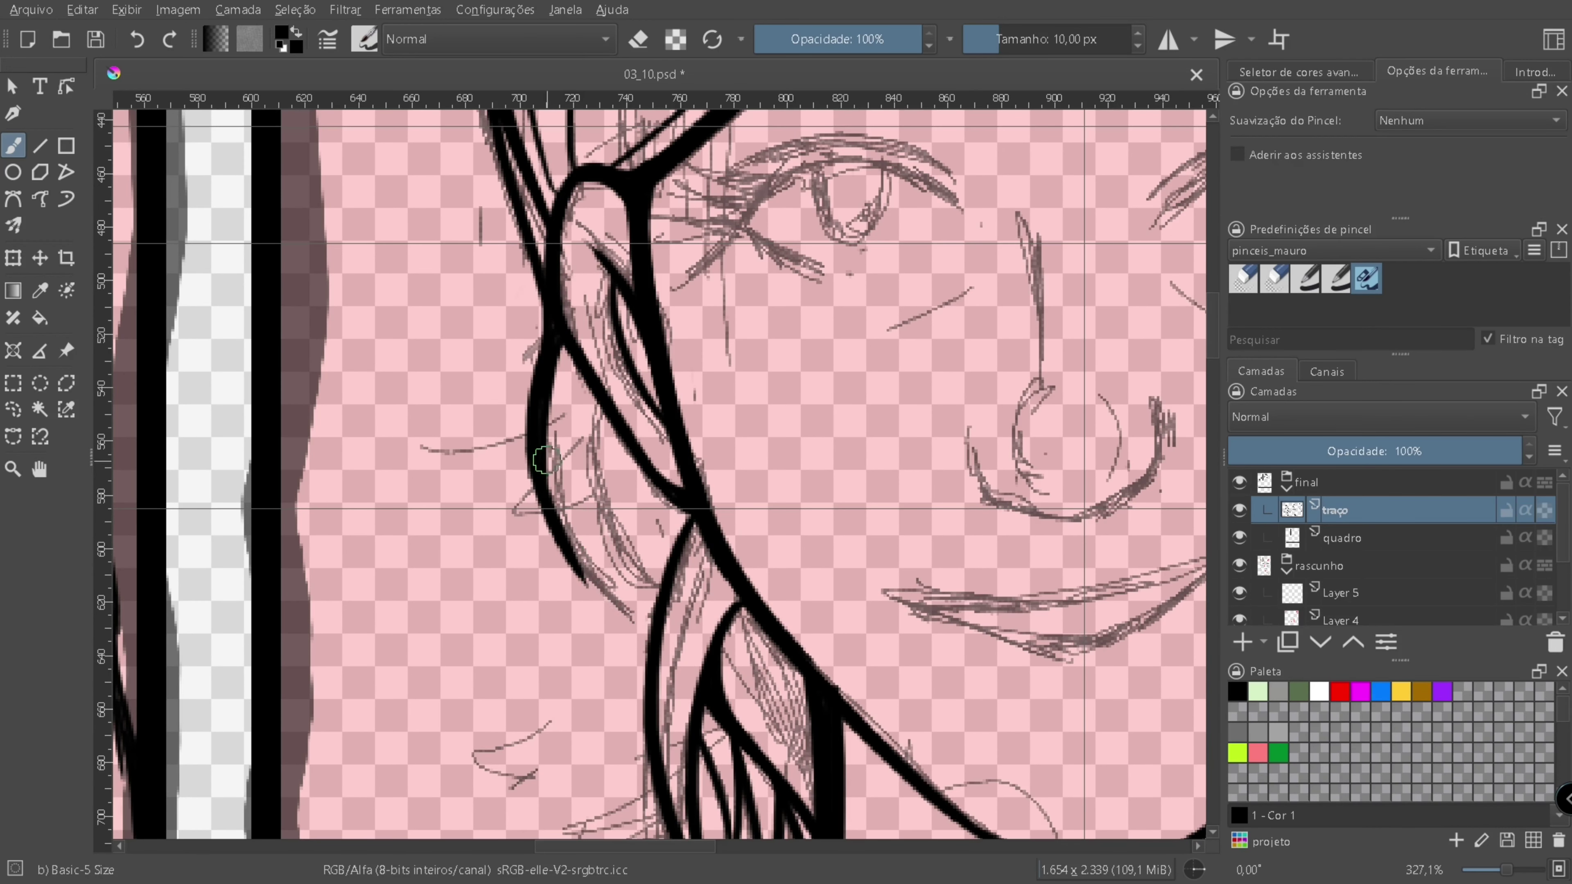
- Set the brush size to 5 px and ink the fine inner strands of the hair locks on the left
mouse_move(603, 390)
left_mouse_down()
mouse_move(649, 613)
mouse_move(592, 511)
mouse_move(588, 346)
left_mouse_up()
key("ctrl+z")
key("[")
mouse_move(661, 472)
left_mouse_down()
mouse_move(661, 366)
mouse_move(555, 354)
left_mouse_up()
key("ctrl+z")
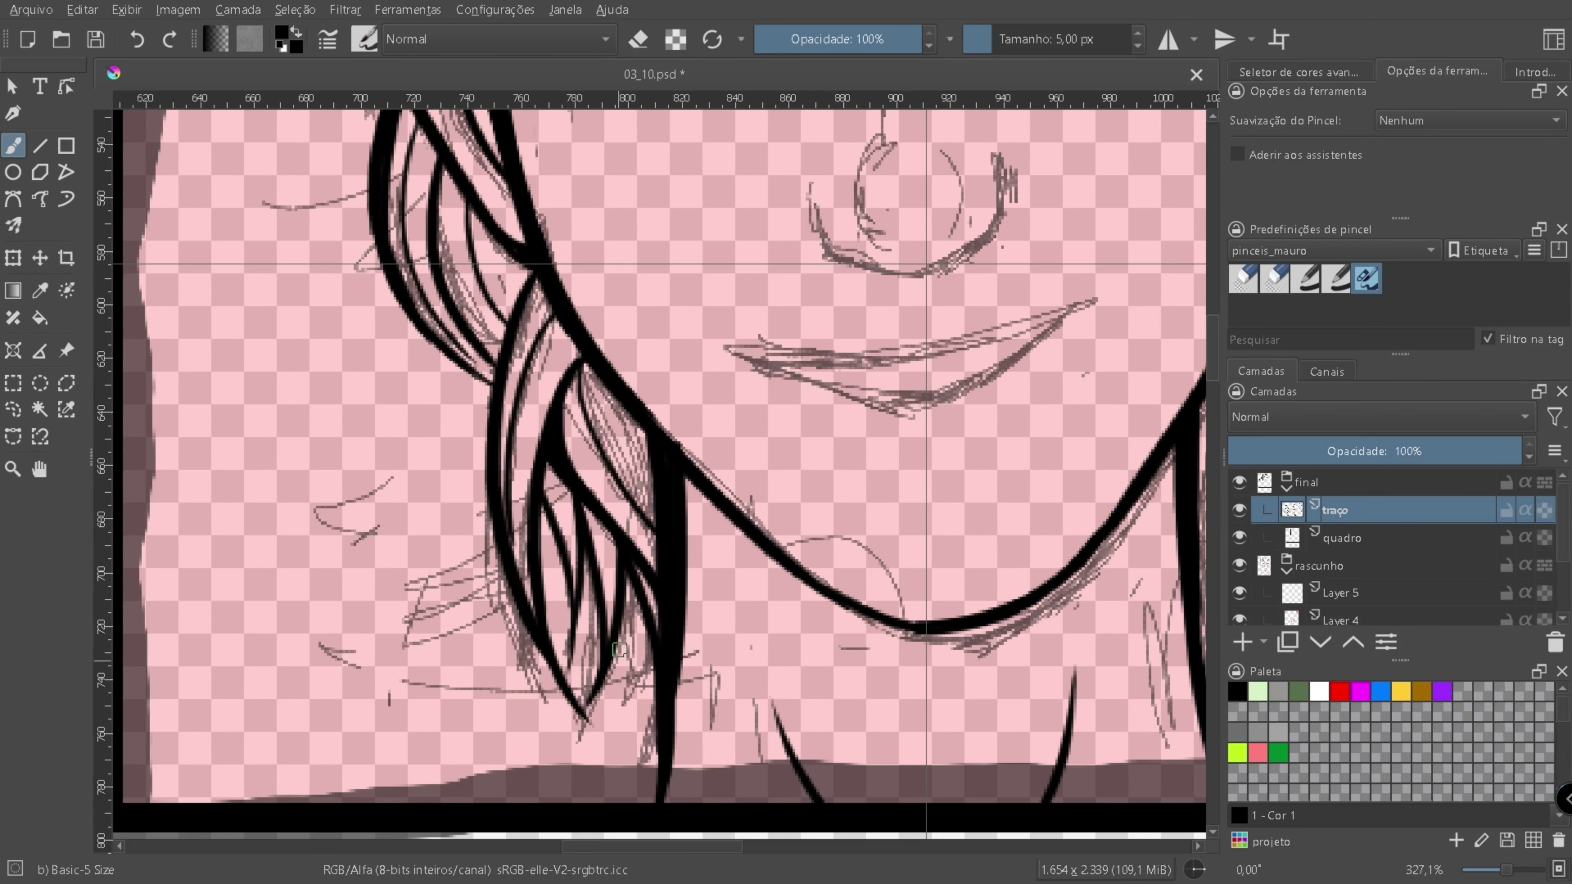
left_click_drag(554, 604, 307, 505)
left_click_drag(805, 310, 488, 483)
scroll(551, 355, "down", 5)
- Set the brush size to 15 px and ink the wavy outlines of the hair locks below the right ear
key("]")
key("]")
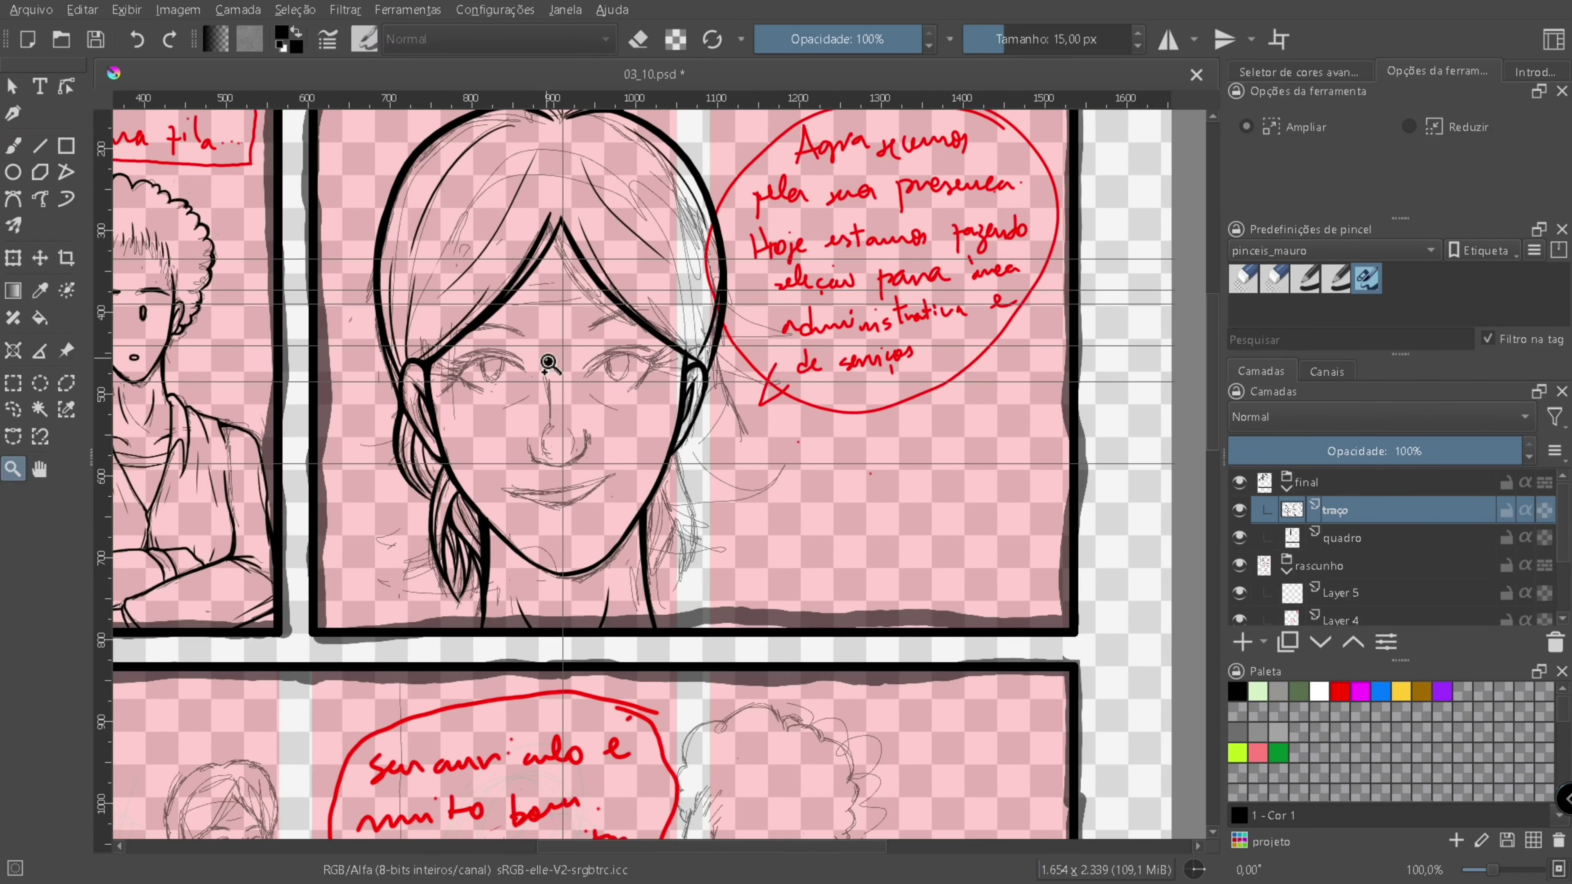
scroll(488, 659, "up", 5)
key("ctrl+z")
left_click_drag(522, 306, 619, 533)
mouse_move(625, 180)
left_mouse_down()
mouse_move(594, 620)
mouse_move(547, 698)
left_mouse_up()
left_click_drag(575, 403, 513, 631)
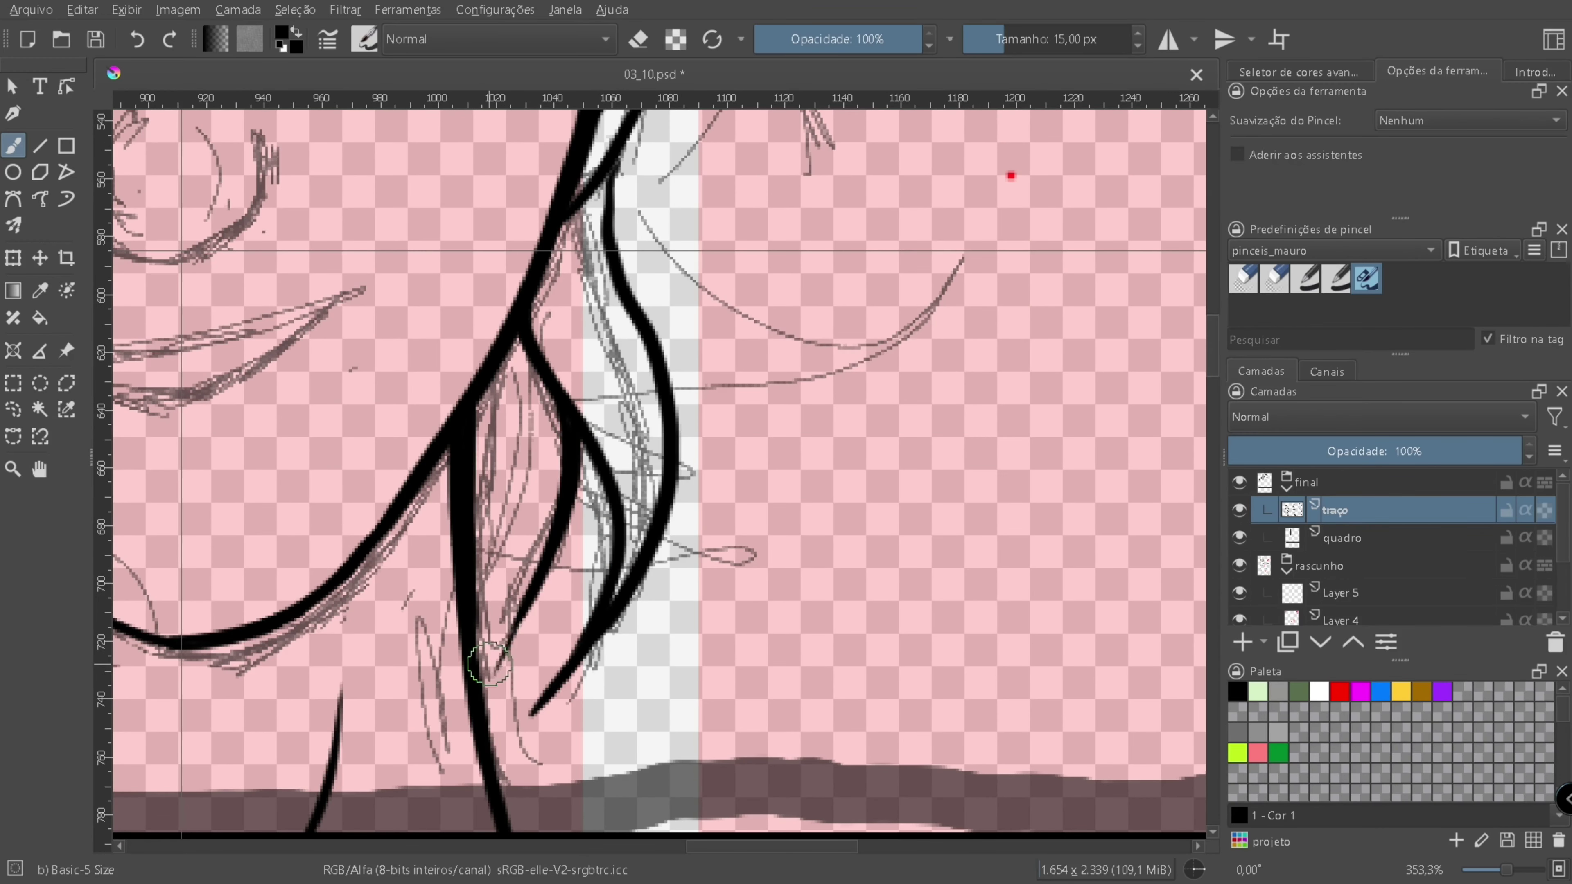
- Ink the fine inner strands of the right hair locks with the brush at 5 px
left_click_drag(610, 246, 572, 528)
left_click_drag(627, 456, 615, 303)
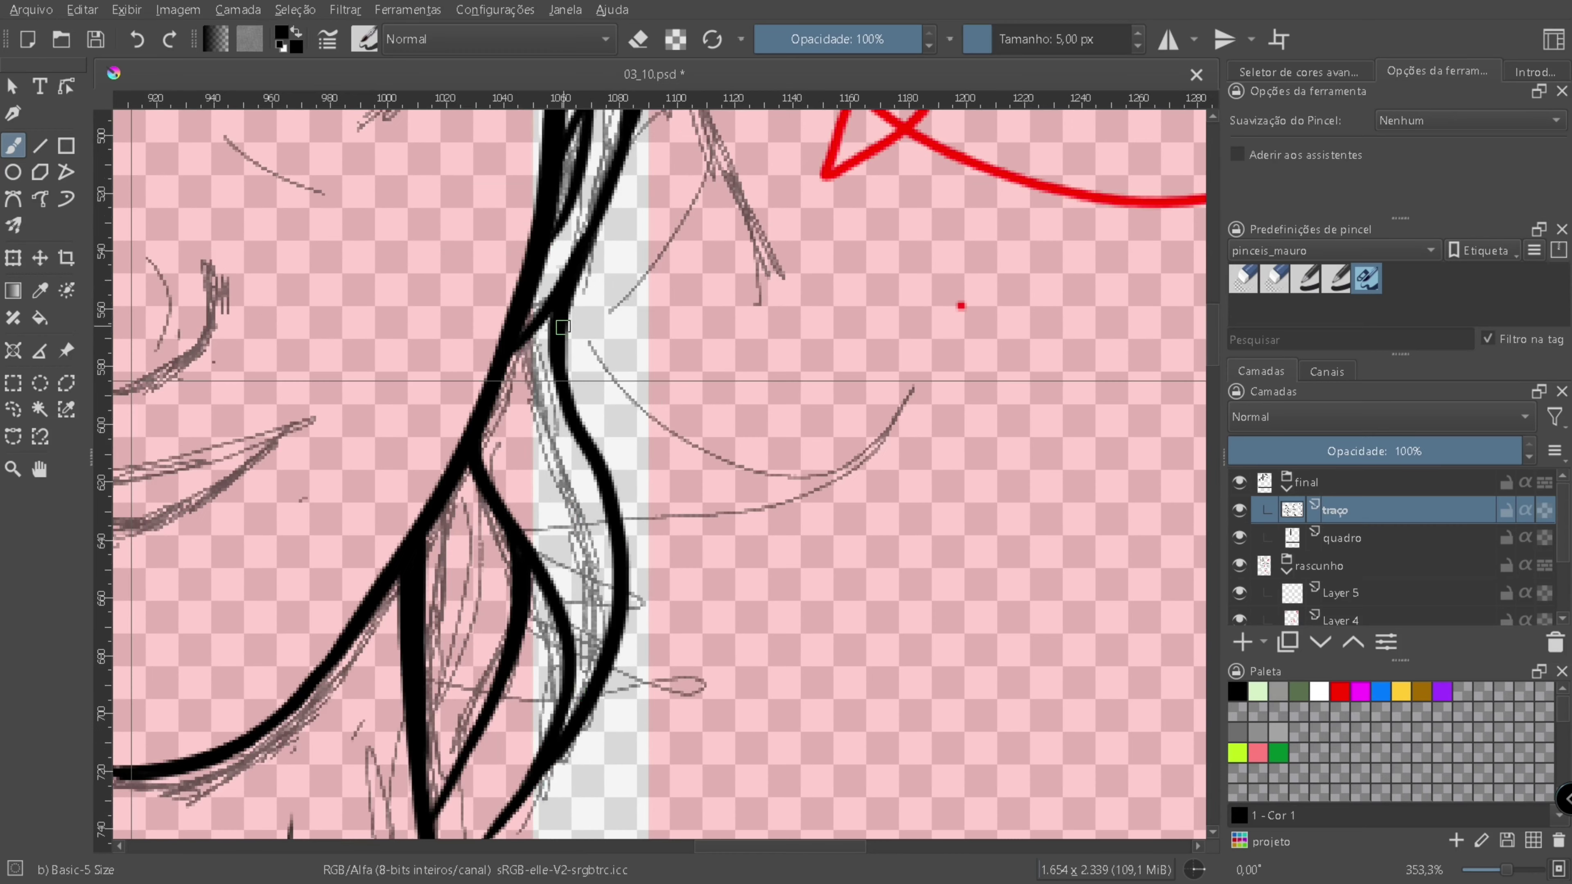
mouse_move(509, 351)
left_mouse_down()
mouse_move(563, 545)
mouse_move(687, 483)
mouse_move(837, 448)
left_mouse_up()
key("b")
left_click_drag(794, 546, 797, 383)
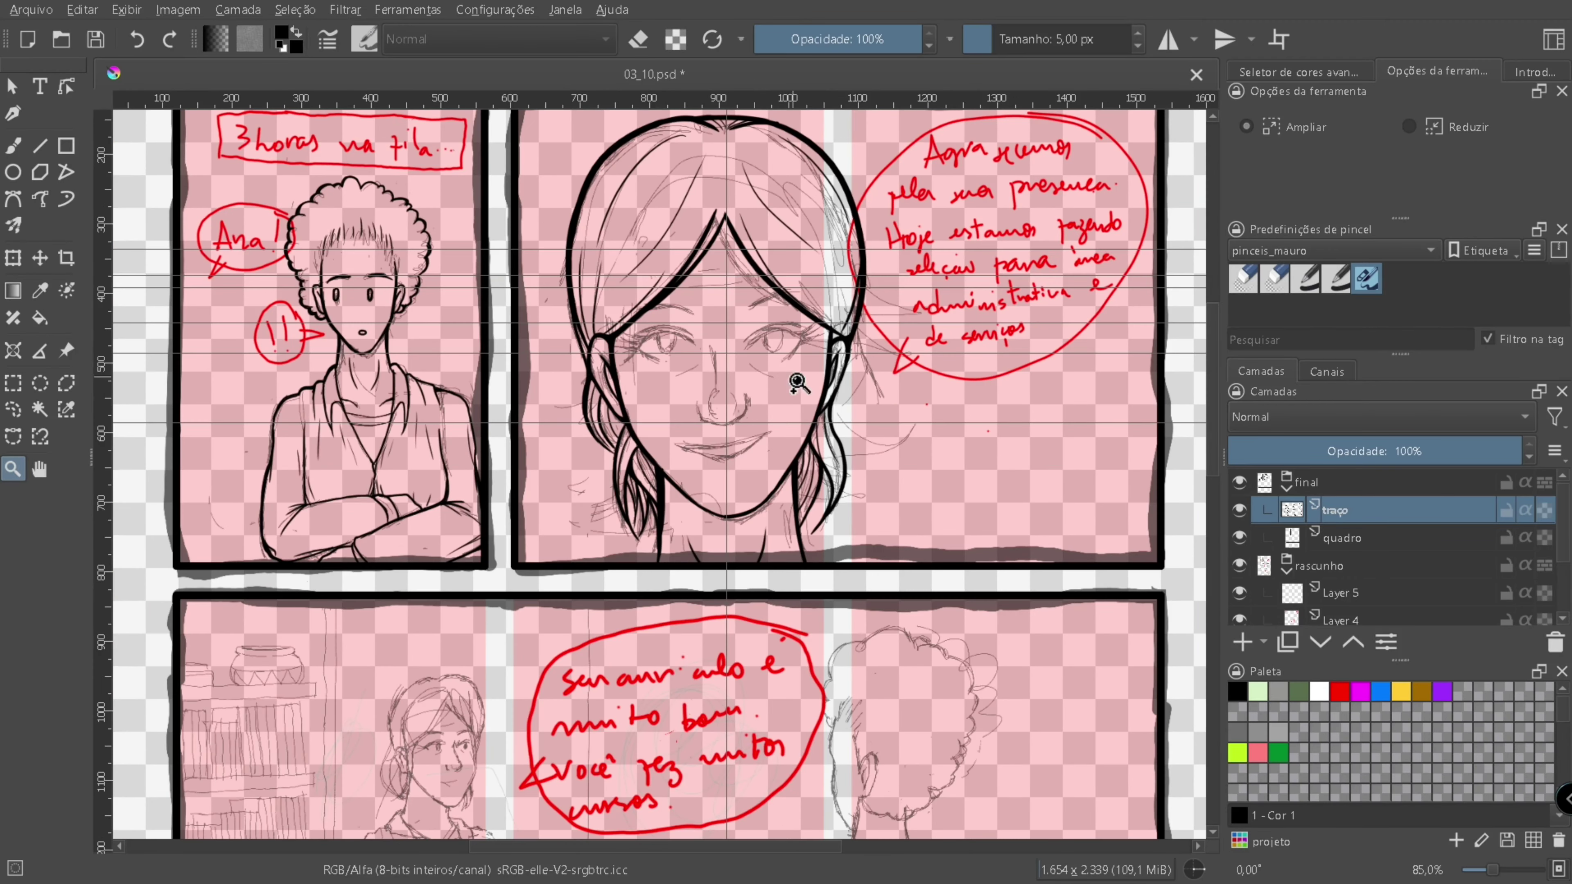
- Set the brush size to 10 px and ink the upper lid and outer lower lid of the left eye
left_click_drag(722, 444, 719, 257)
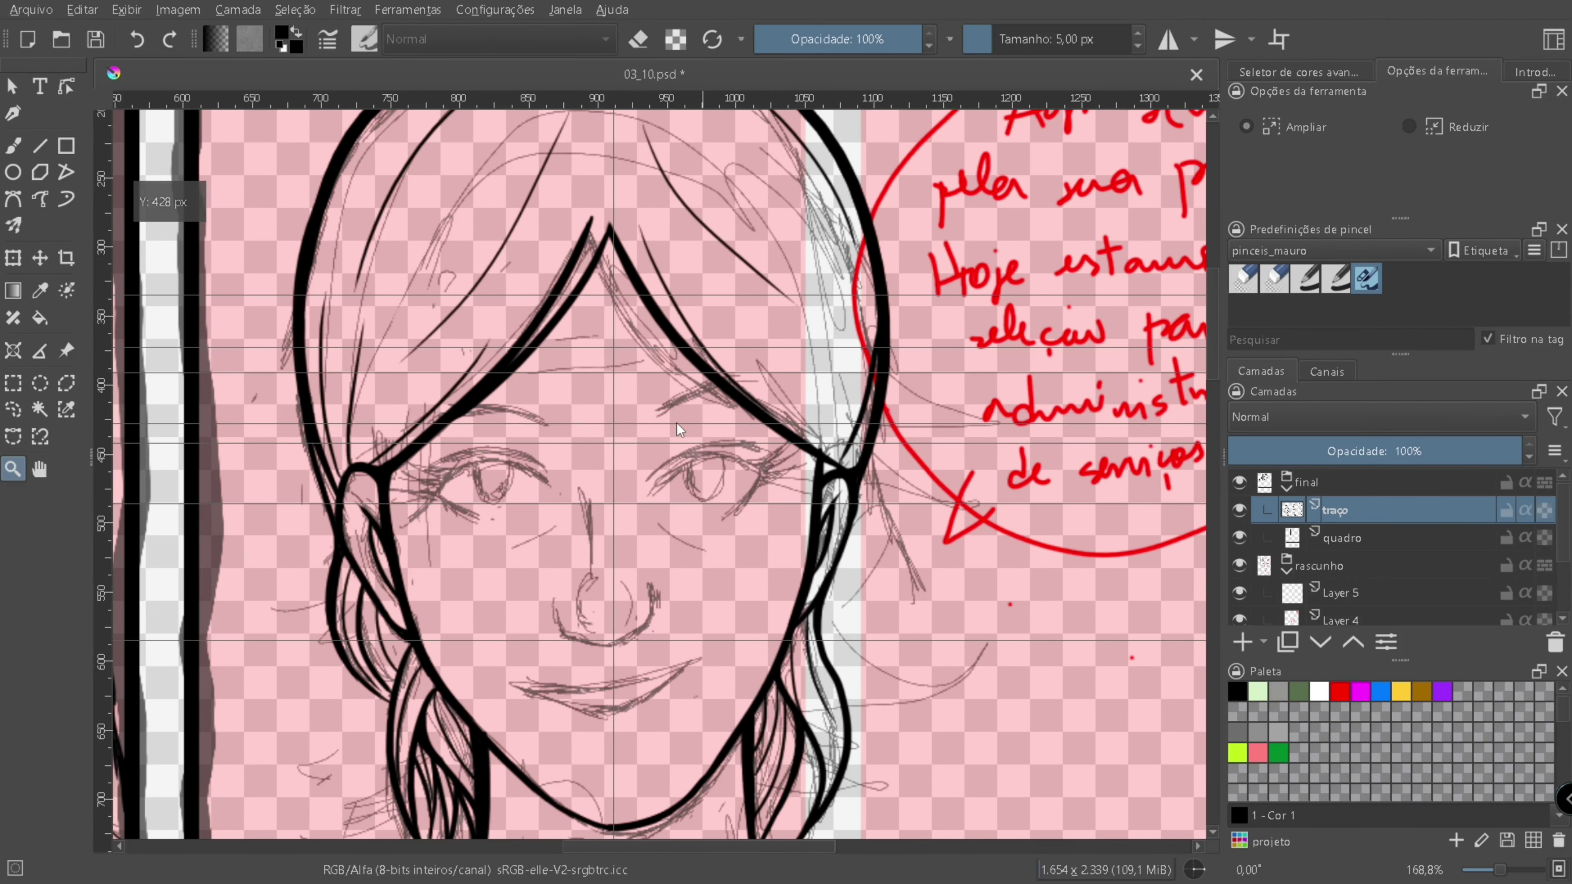
mouse_move(330, 368)
left_mouse_down()
mouse_move(470, 446)
mouse_move(175, 467)
mouse_move(718, 476)
mouse_move(499, 542)
mouse_move(621, 560)
left_mouse_up()
key("b")
scroll(774, 462, "up", 1)
key("bracketright")
key("ctrl+z")
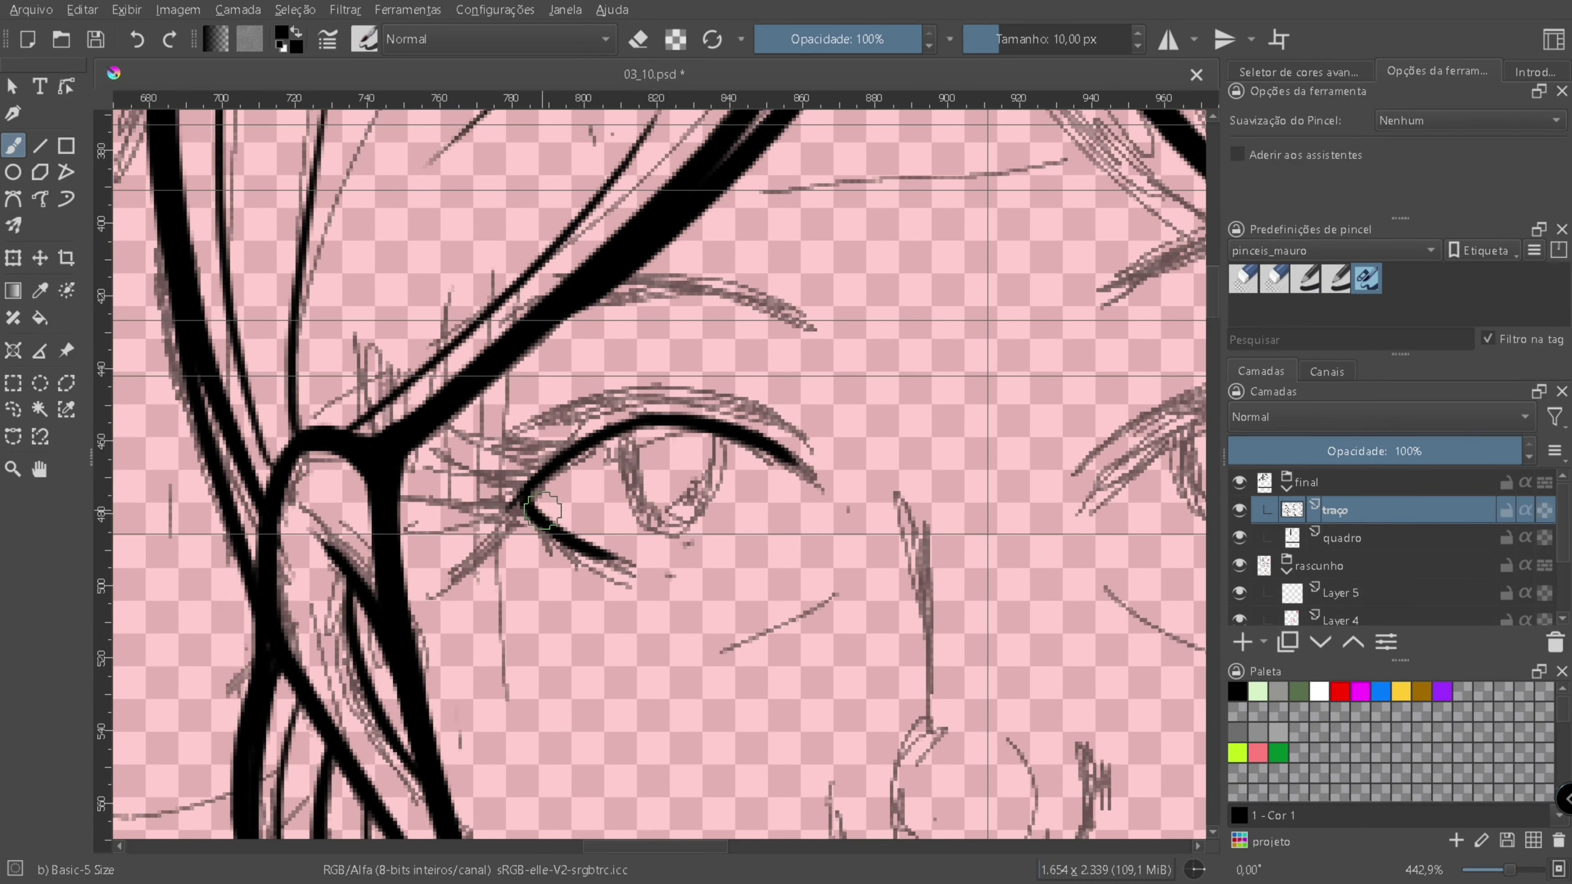
- Ink the outer eyelashes and the iris outline of the left eye
key("ctrl+z")
mouse_move(569, 452)
left_mouse_down()
mouse_move(446, 421)
mouse_move(498, 417)
left_mouse_up()
mouse_move(544, 462)
left_mouse_down()
mouse_move(476, 443)
mouse_move(402, 495)
left_mouse_up()
key("ctrl+z")
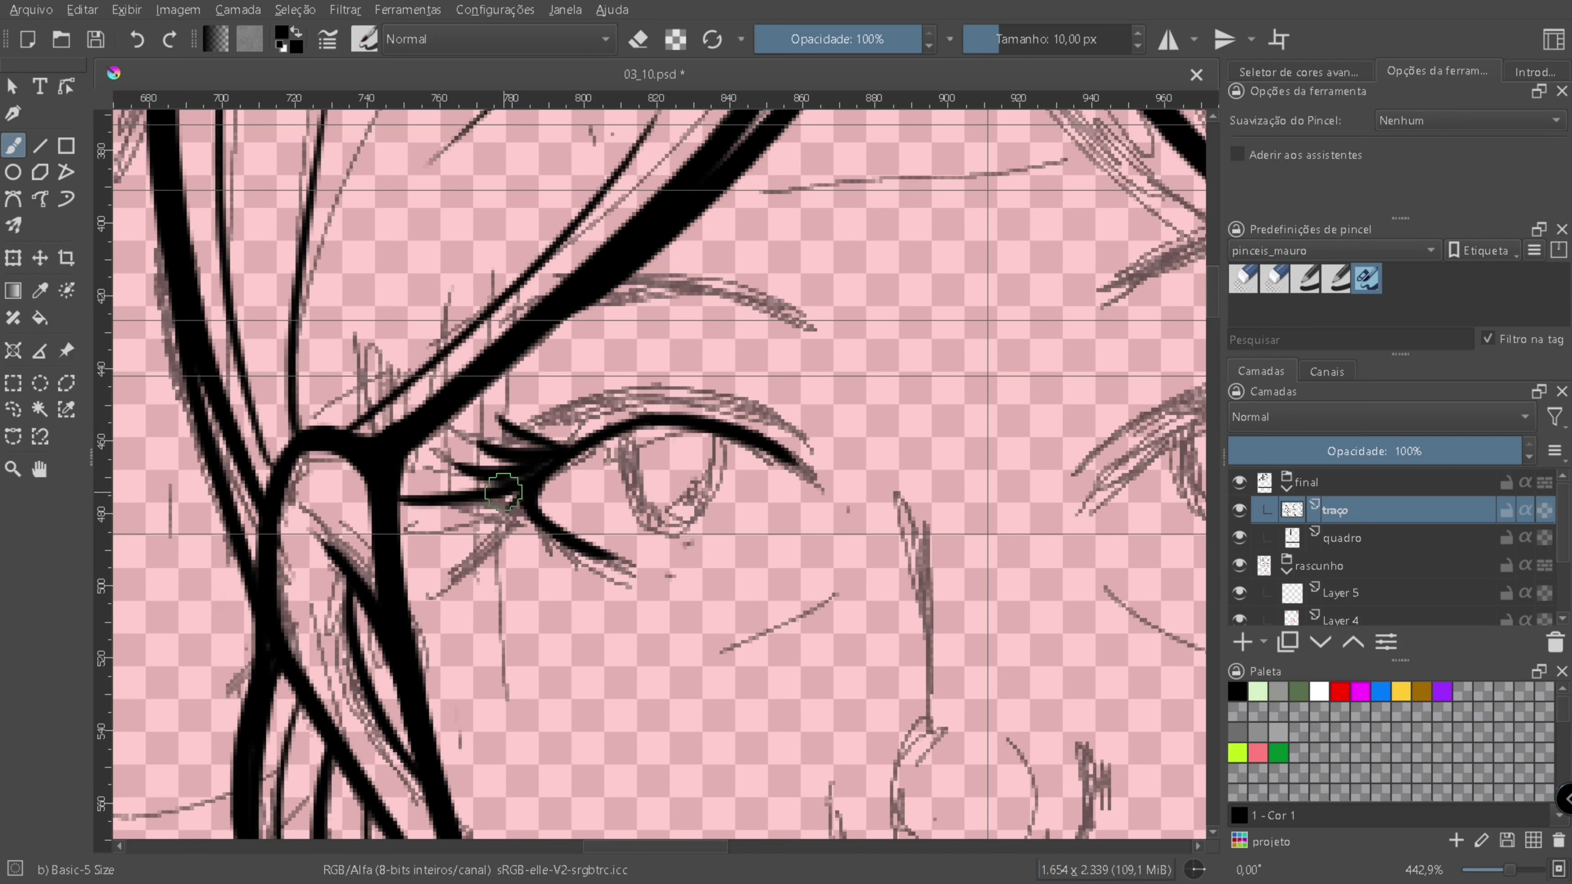
left_click_drag(519, 495, 427, 539)
scroll(684, 523, "right", 10)
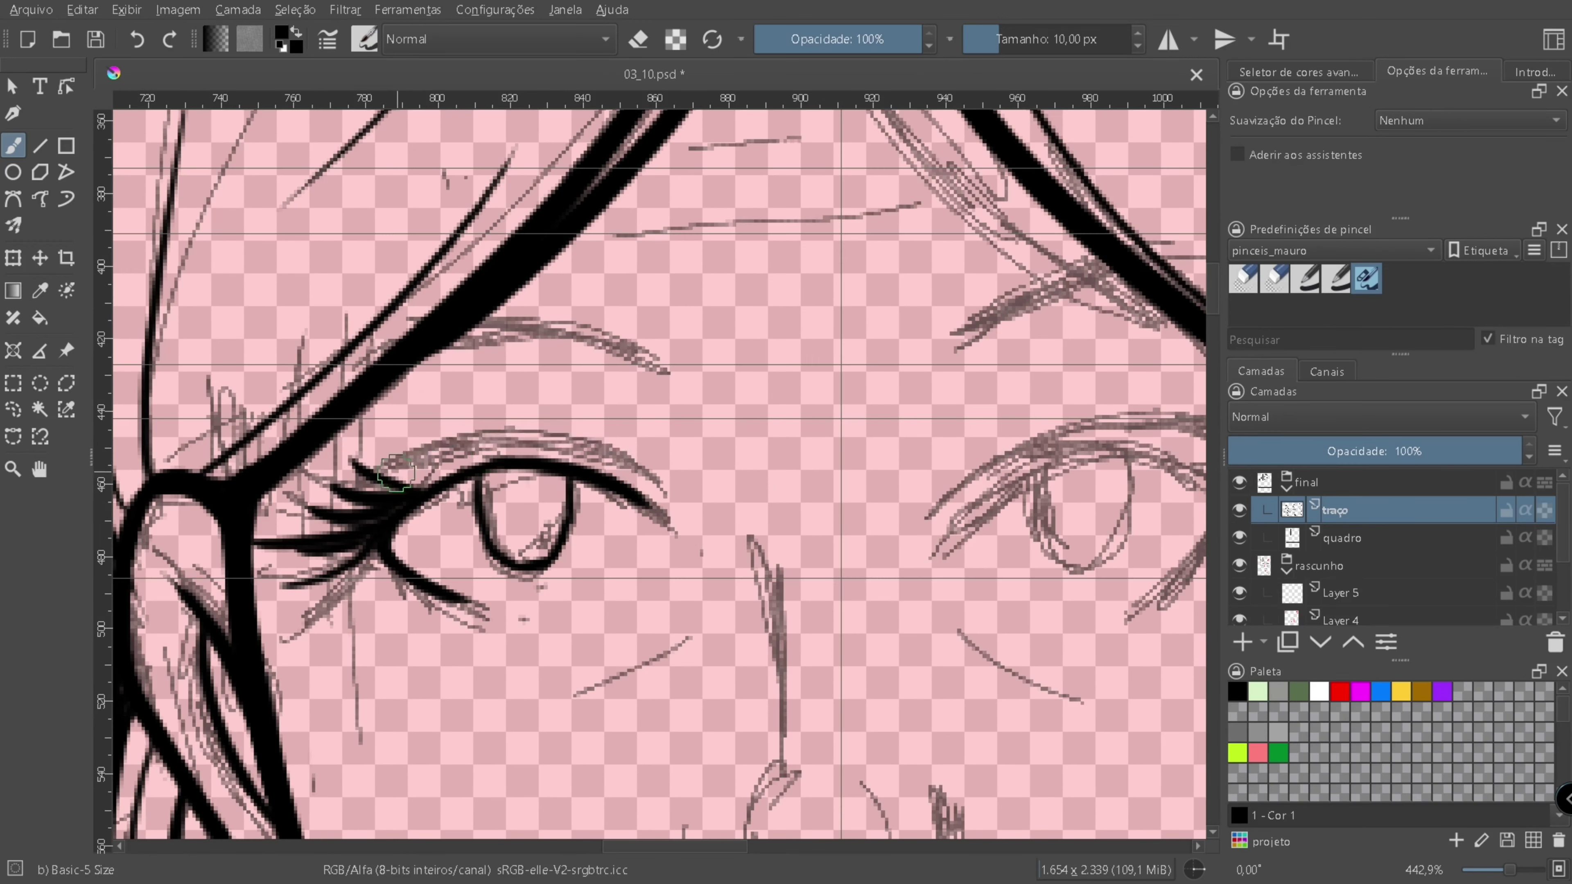
- Ink the crease above the left eye and the upper and outer lower lid lines of the right eye
mouse_move(1043, 458)
left_mouse_down()
mouse_move(841, 399)
mouse_move(762, 461)
left_mouse_up()
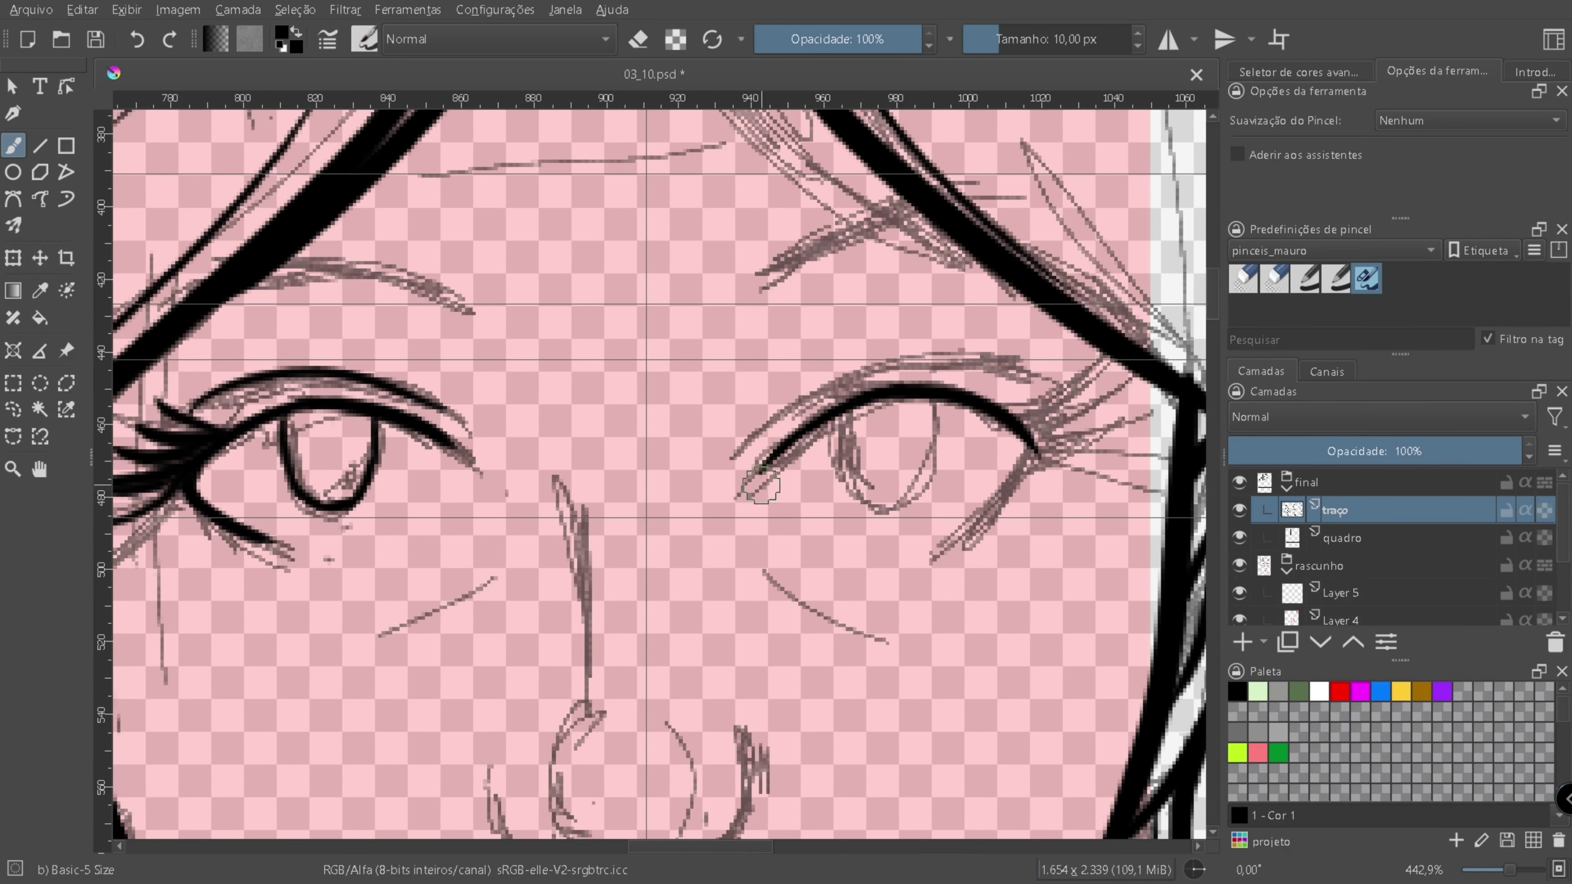
key("t")
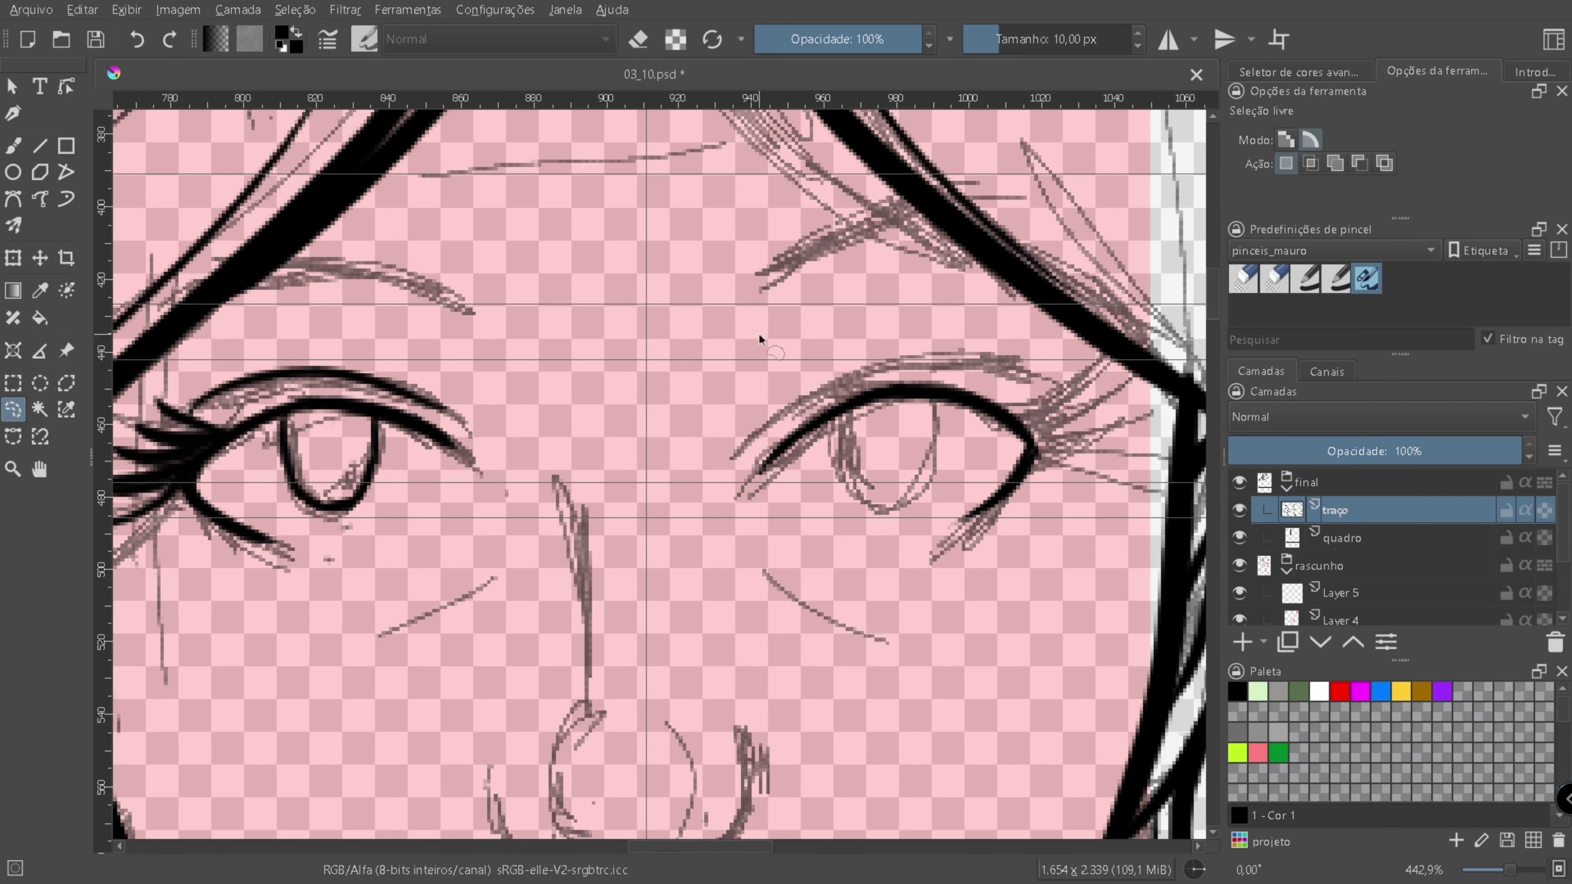
left_click_drag(953, 425, 958, 442)
key("b")
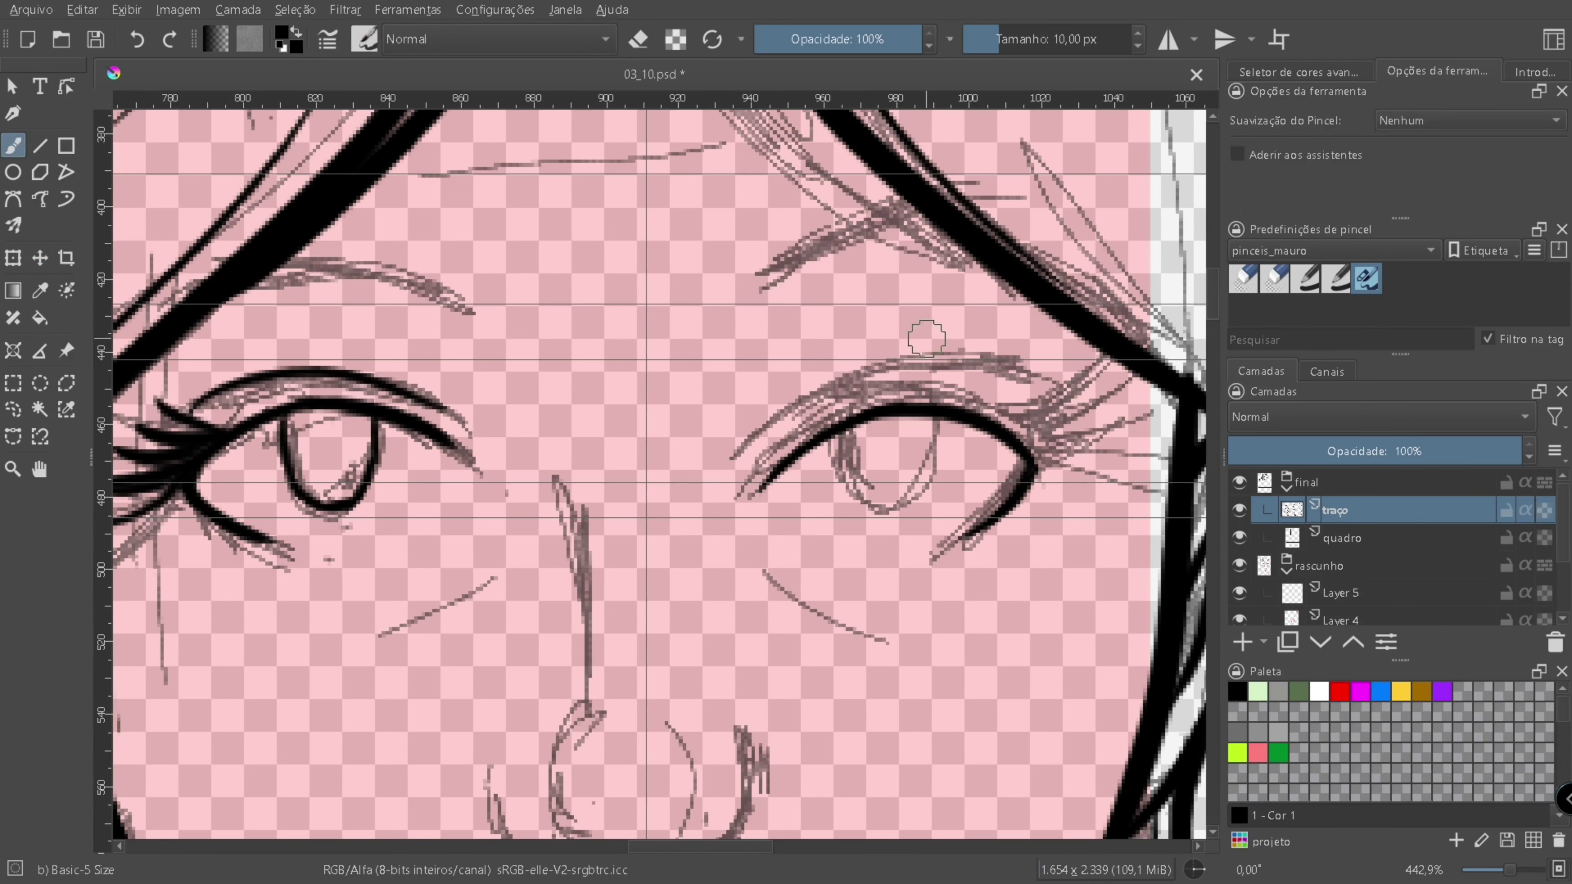
- Ink the lid crease, outer eyelashes and iris of the right eye, and reduce the brush size to 5 px
mouse_move(774, 427)
left_mouse_down()
mouse_move(1040, 403)
mouse_move(1098, 368)
left_mouse_up()
left_click_drag(1015, 434, 1107, 412)
left_click_drag(1014, 446, 1098, 462)
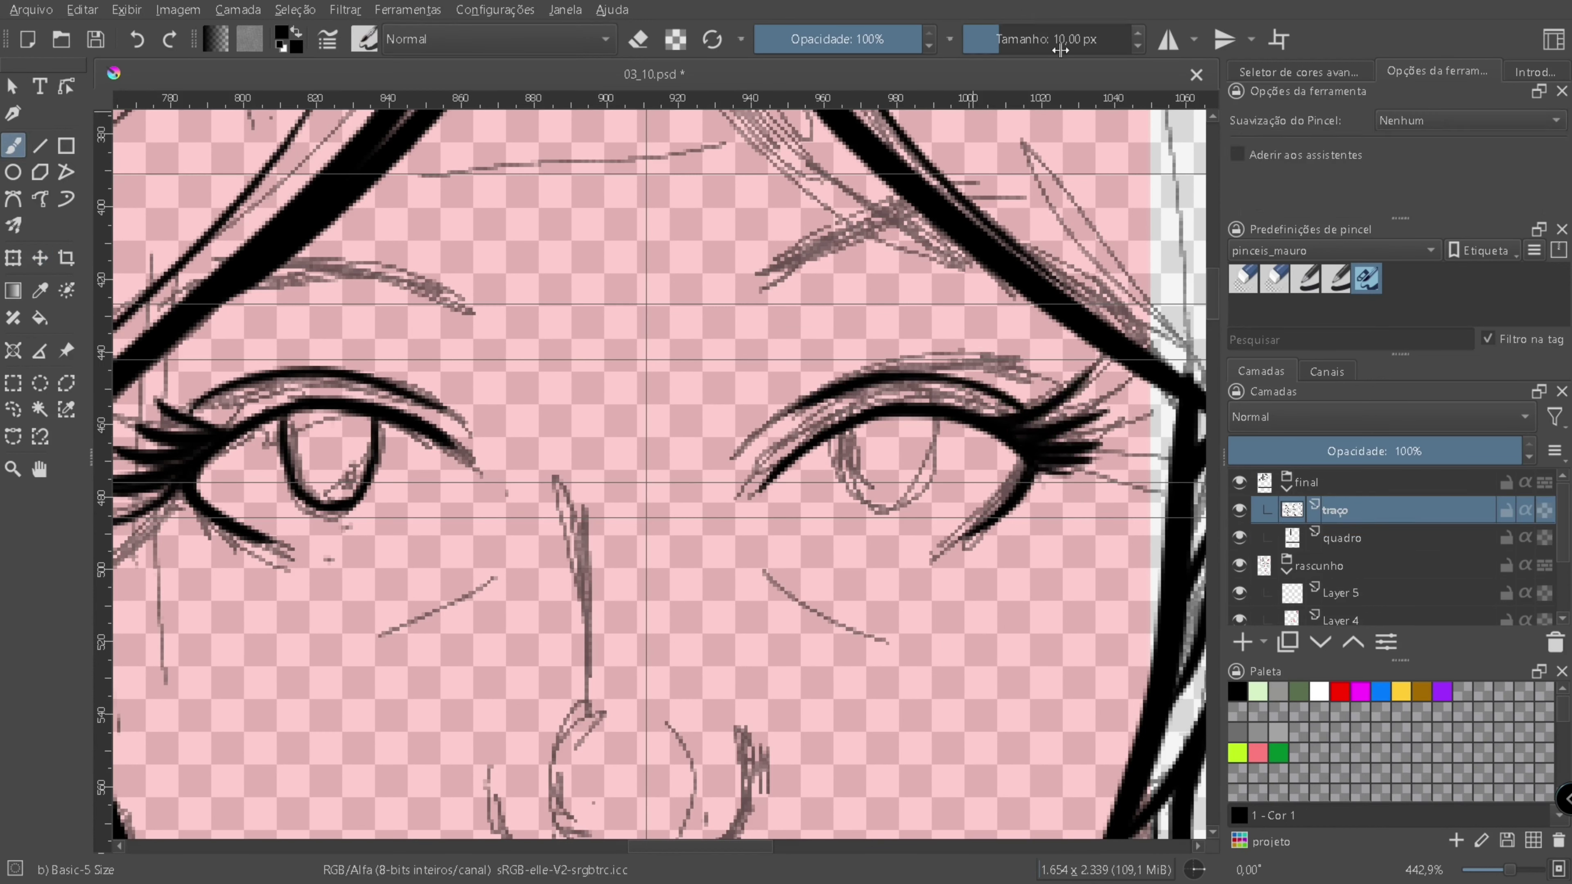
left_click_drag(1060, 49, 990, 41)
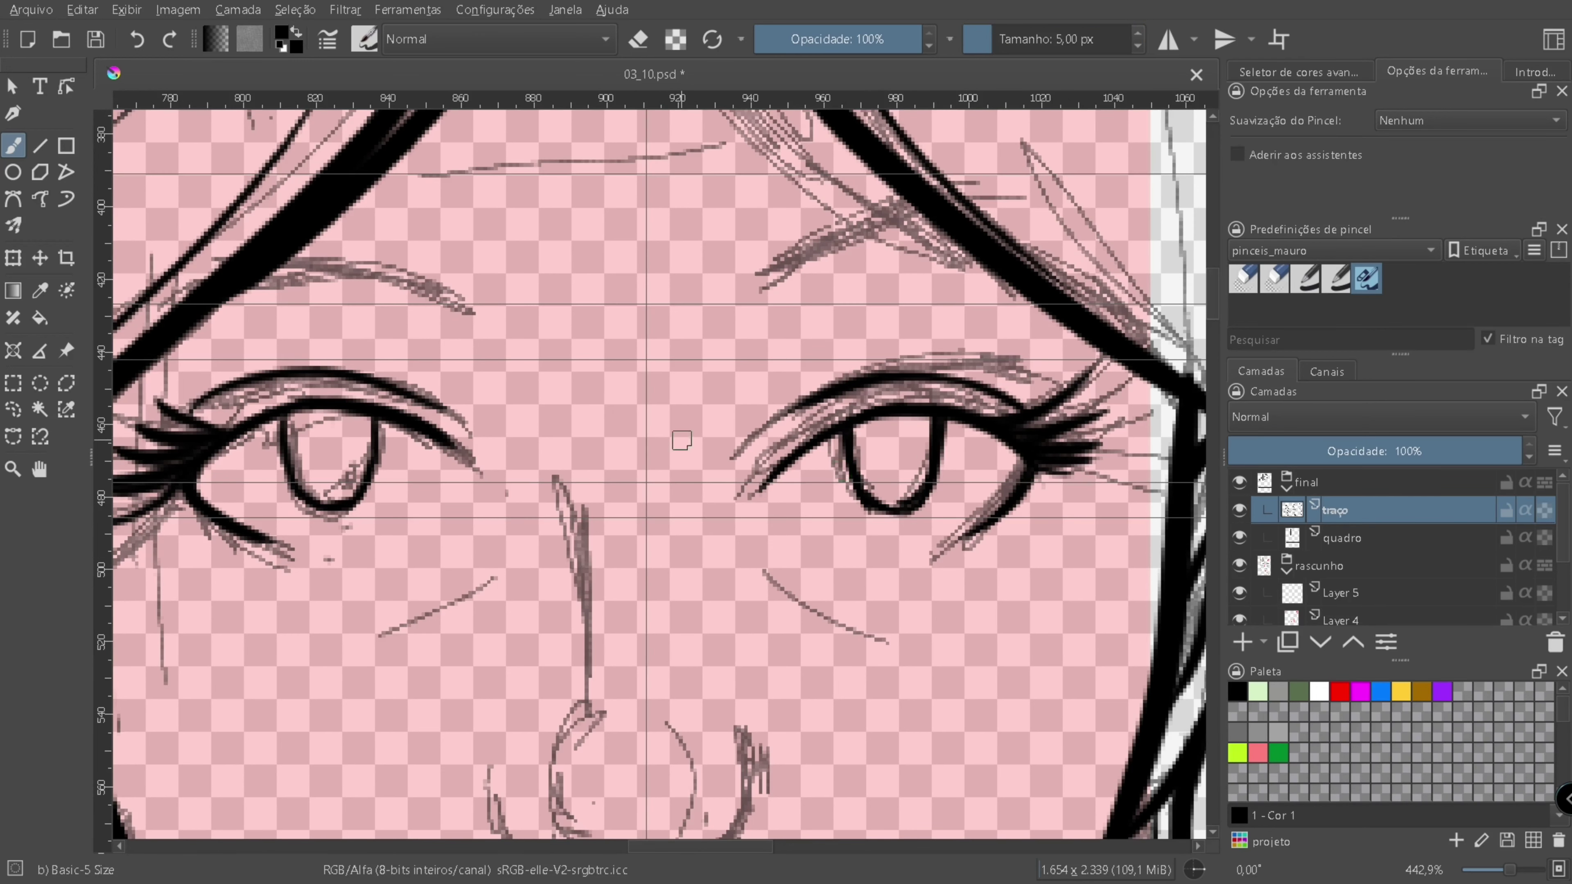
- Ink the nose bridge, both nostril wings and the inner curve of the nose tip with the 5 px brush
left_click_drag(681, 440, 774, 230)
left_click_drag(606, 523, 603, 650)
left_click_drag(832, 653, 845, 606)
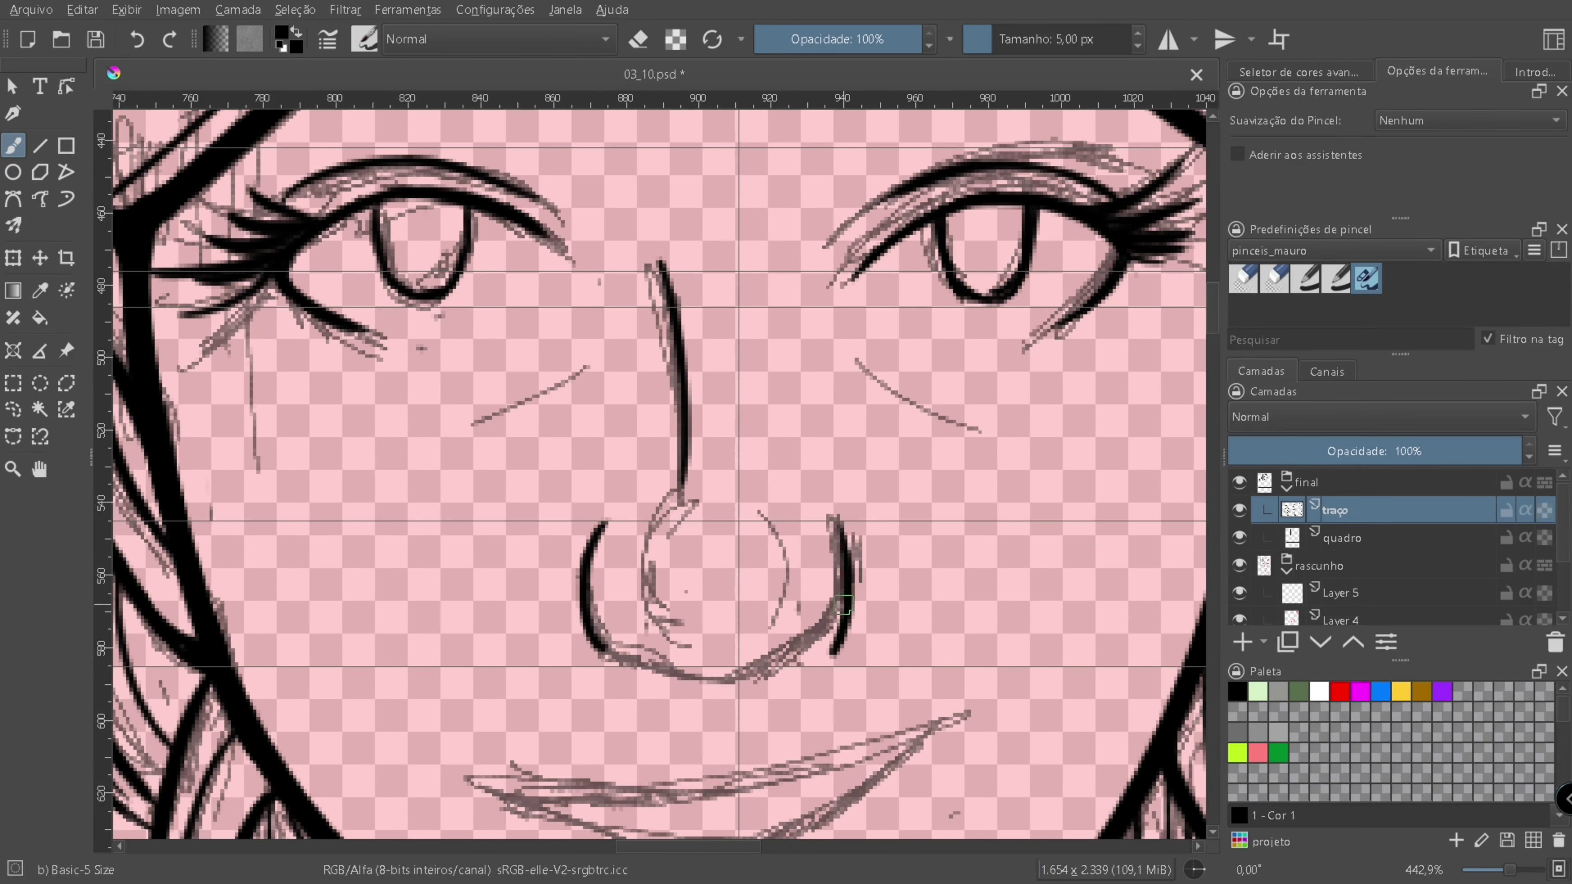
left_click_drag(832, 523, 823, 653)
left_click_drag(643, 523, 717, 647)
left_click_drag(594, 638, 627, 651)
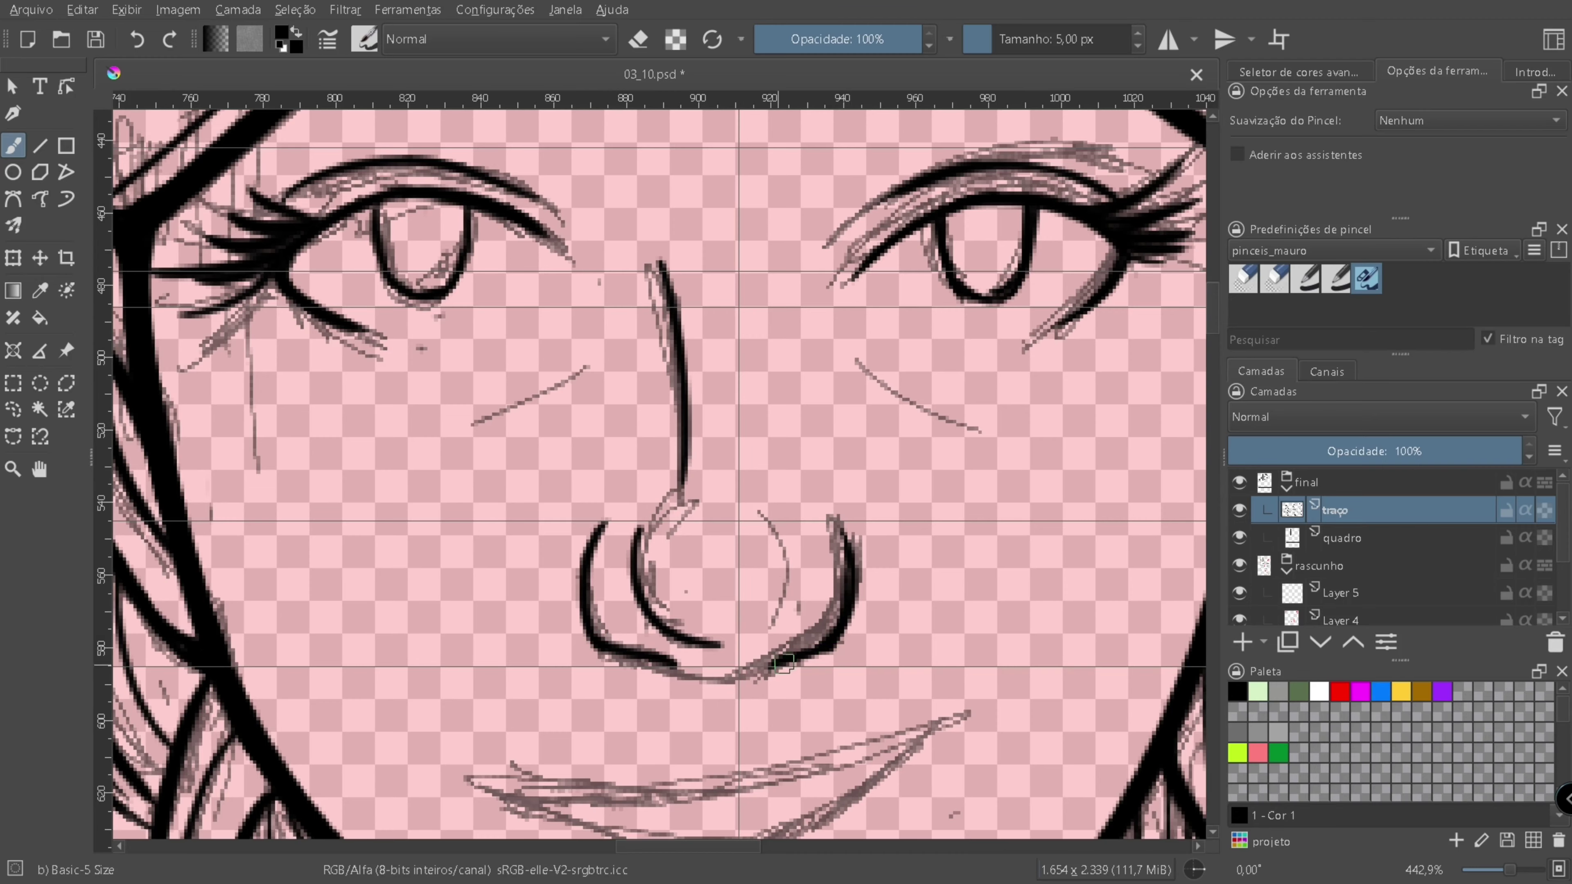
- Ink the cheek lines under both eyes and the woman's left-hand eyebrow
left_click_drag(843, 468, 890, 369)
left_click_drag(547, 172, 730, 461)
key("b")
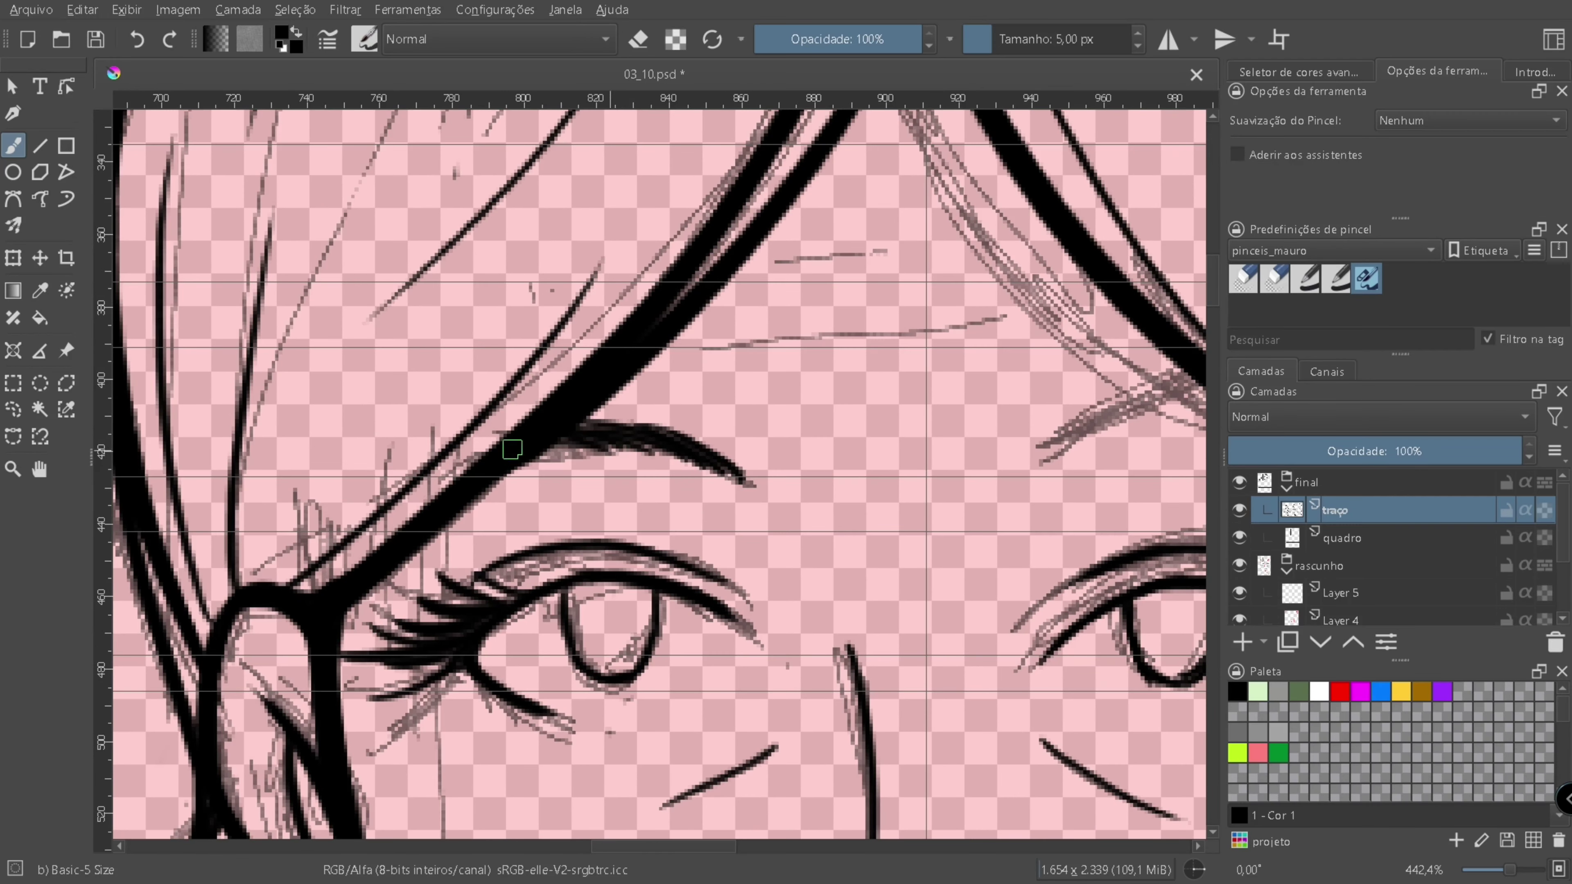
- Ink the two forehead wrinkles and the right-hand eyebrow with the 5 px brush
scroll(758, 540, "up", 2)
left_click_drag(759, 540, 712, 588)
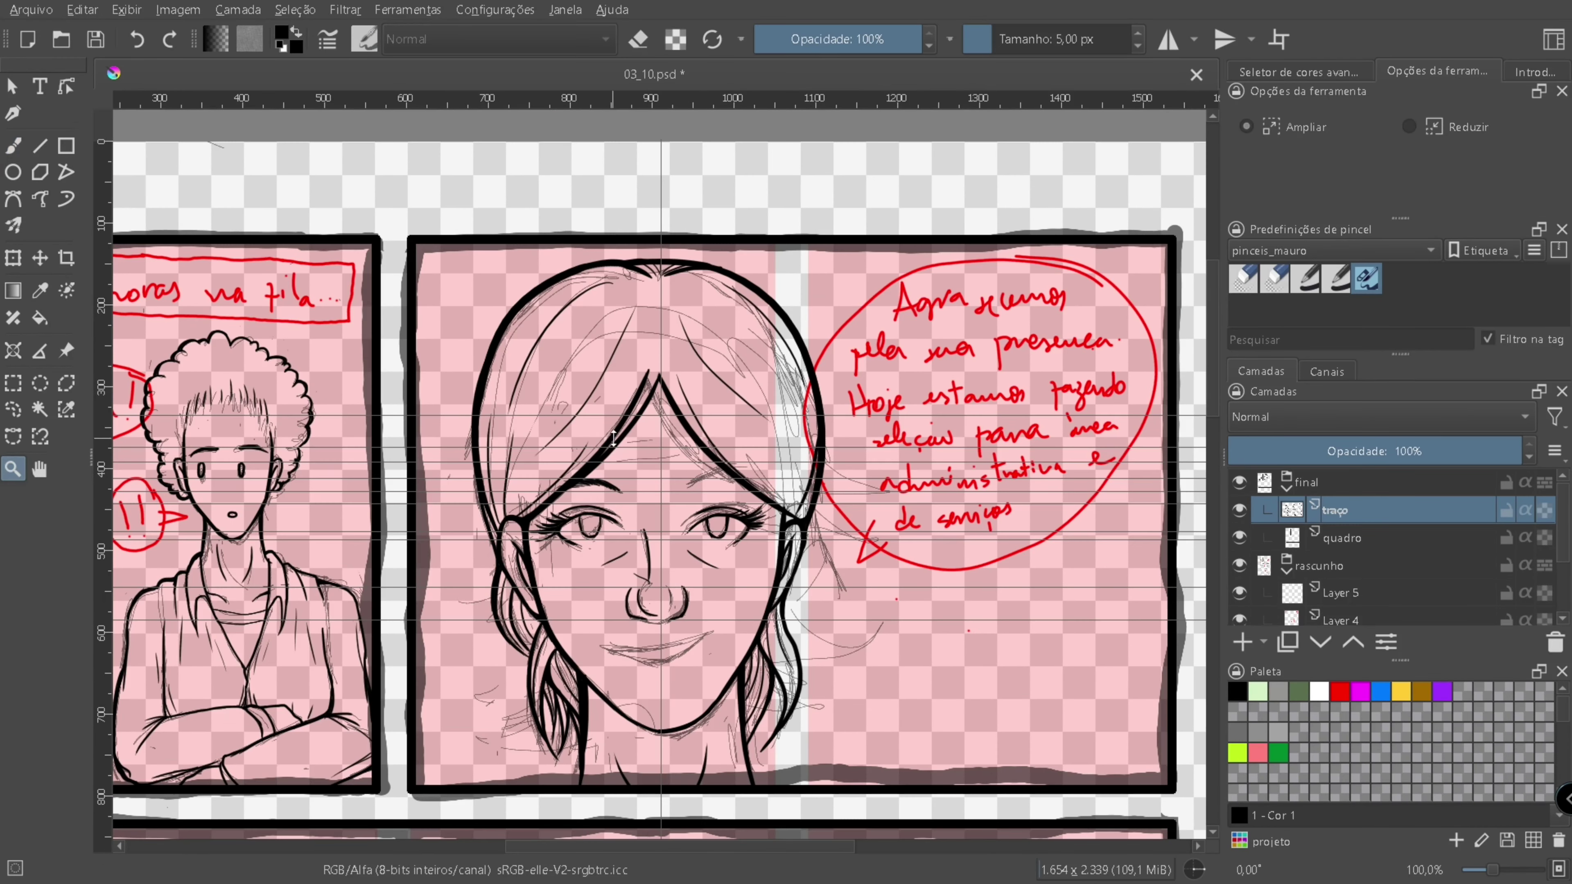
left_click_drag(507, 412, 670, 483)
key("b")
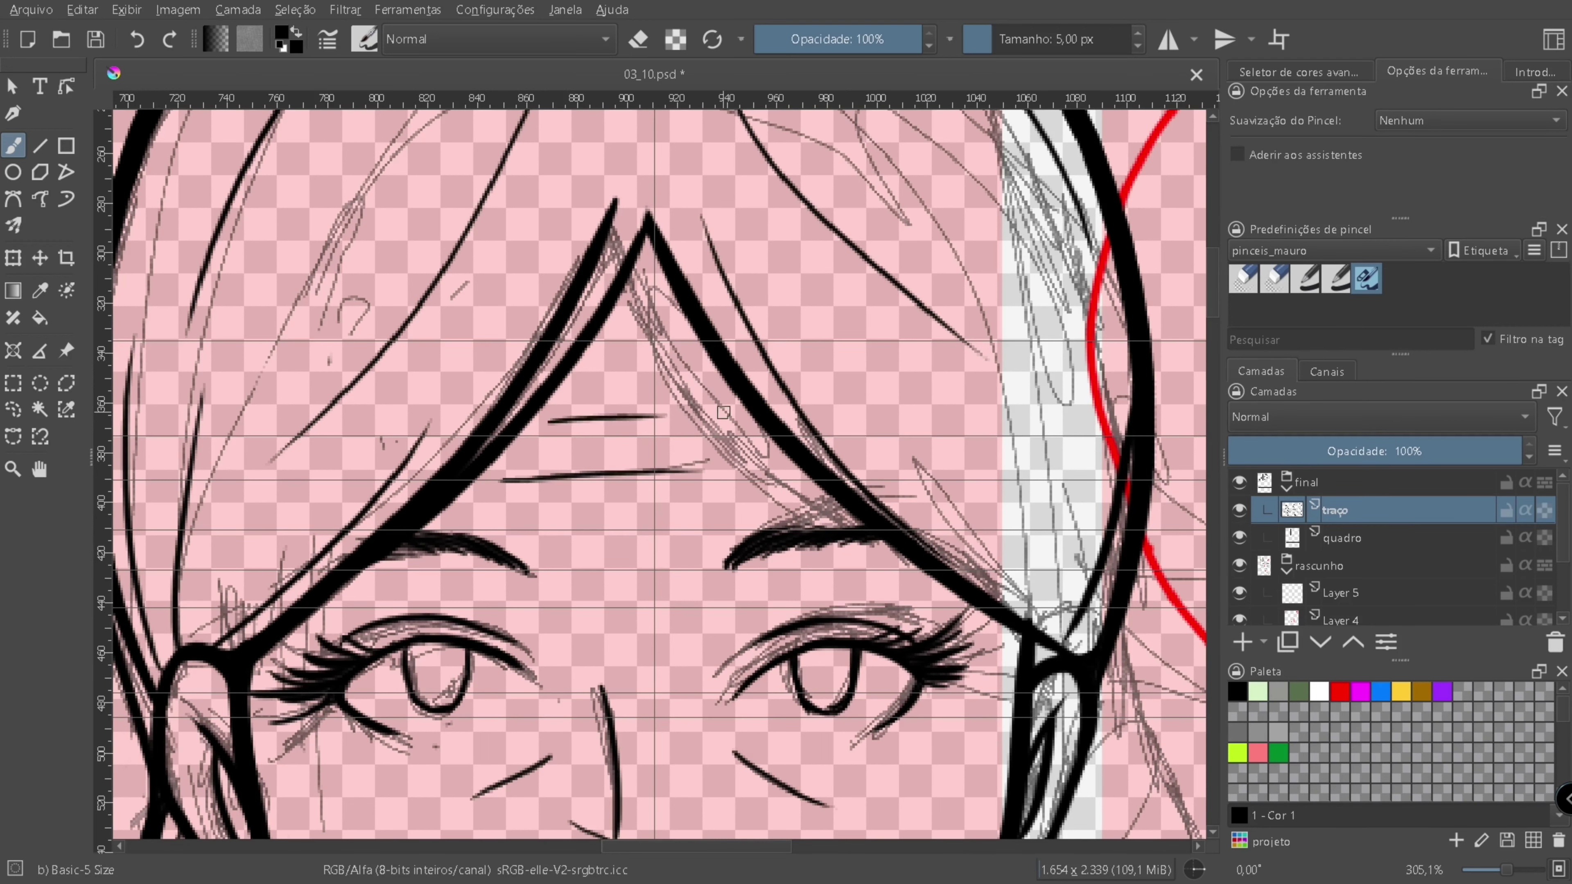
- Ink the mouth and the small lines around the nose tip, and hide the rascunho sketch group
left_click_drag(681, 774, 768, 285)
mouse_move(592, 573)
left_mouse_down()
mouse_move(898, 511)
mouse_move(737, 612)
left_mouse_up()
left_click_drag(875, 526, 767, 593)
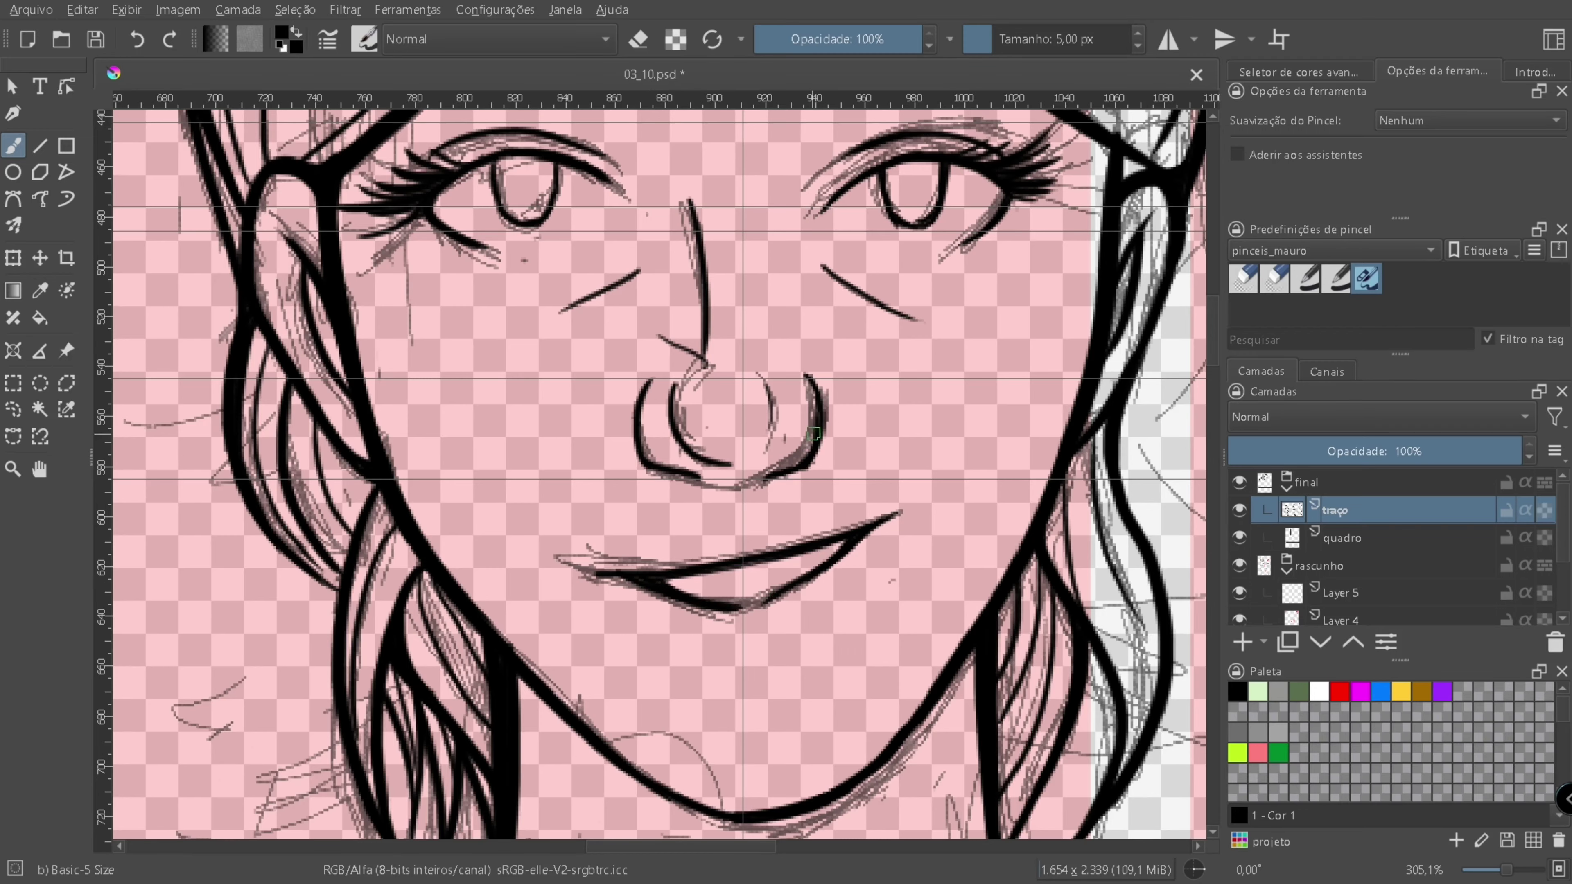
left_click_drag(815, 433, 707, 463)
left_click_drag(833, 387, 718, 569)
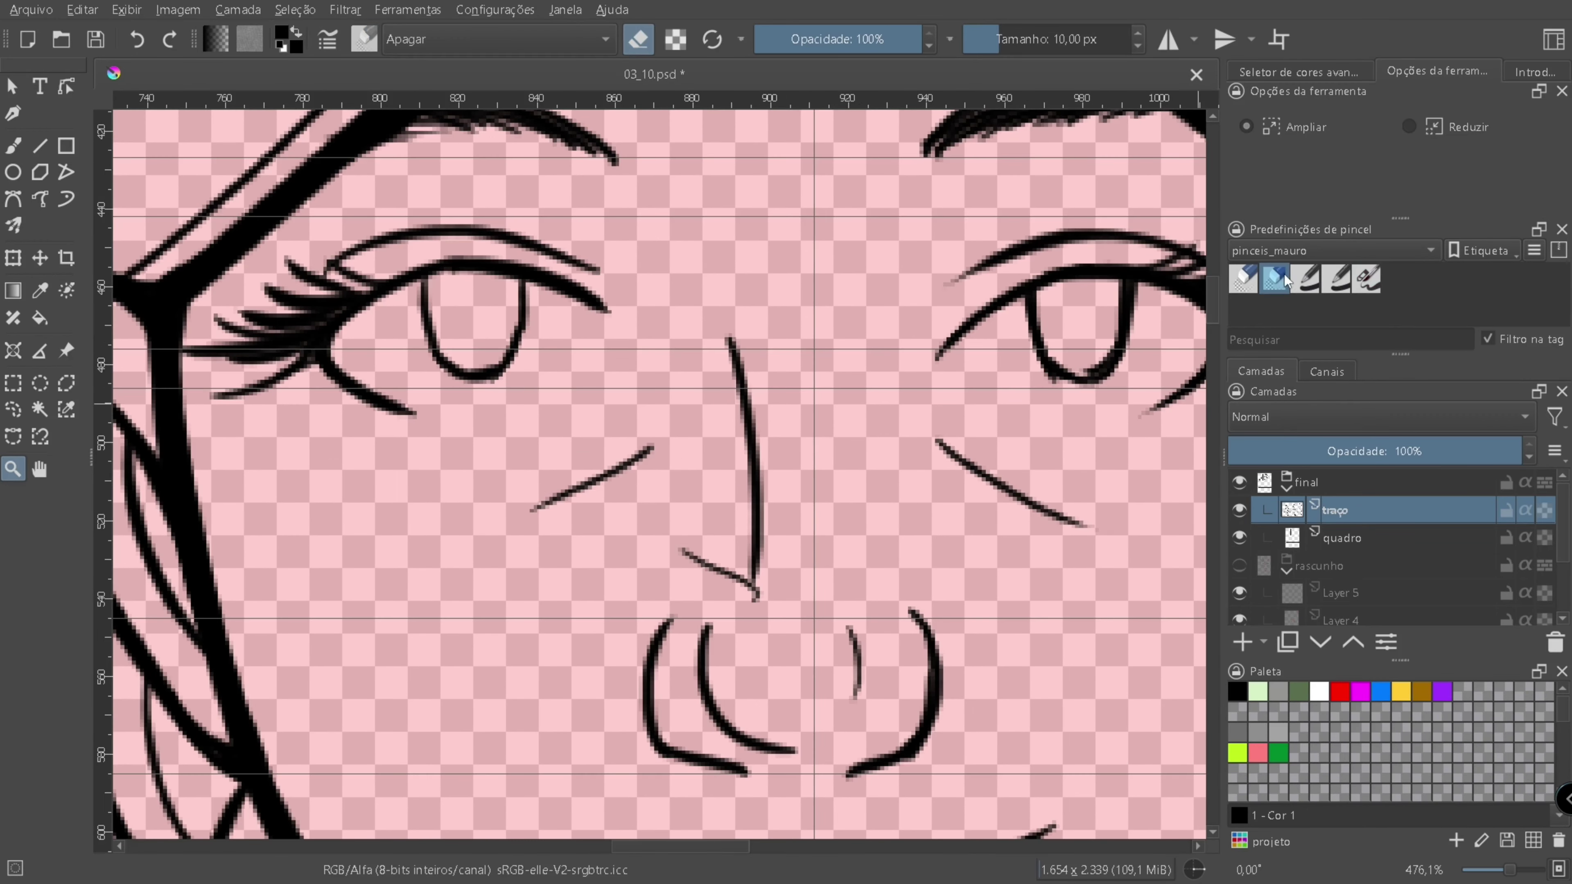
- Shade the irises of both eyes with dark pupils and hatching, leaving a highlight in each
key("b")
left_click_drag(473, 336, 653, 540)
key("ctrl+z")
key("ctrl+z")
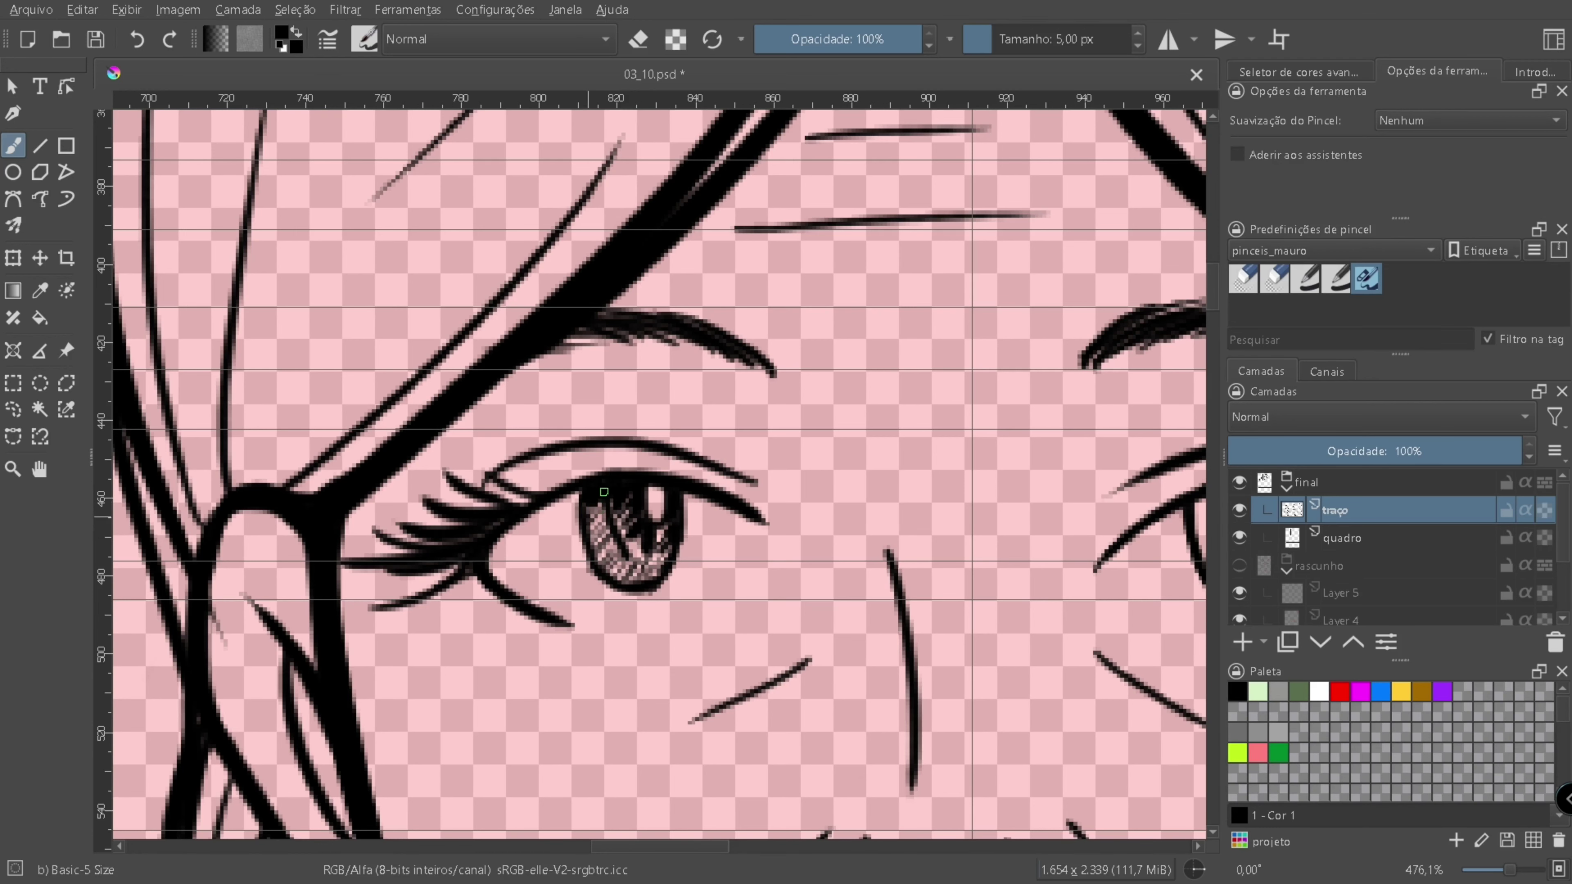
left_click_drag(604, 492, 345, 478)
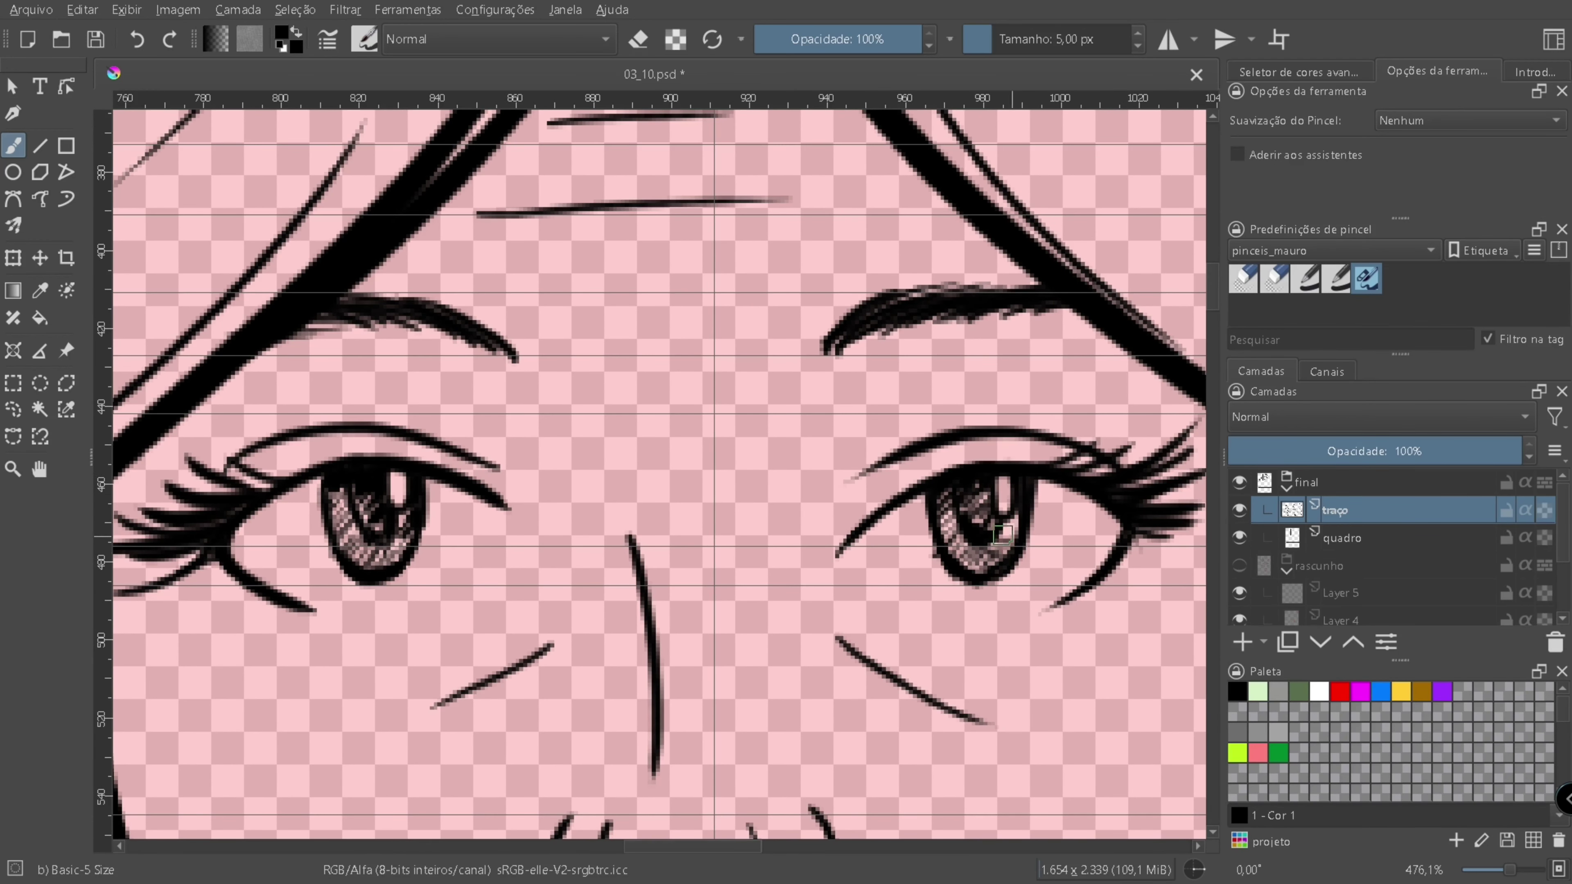
- Check the woman's inked face, neck and hair, and show the rascunho sketch group again
scroll(735, 591, "down", 5)
scroll(606, 527, "up", 4)
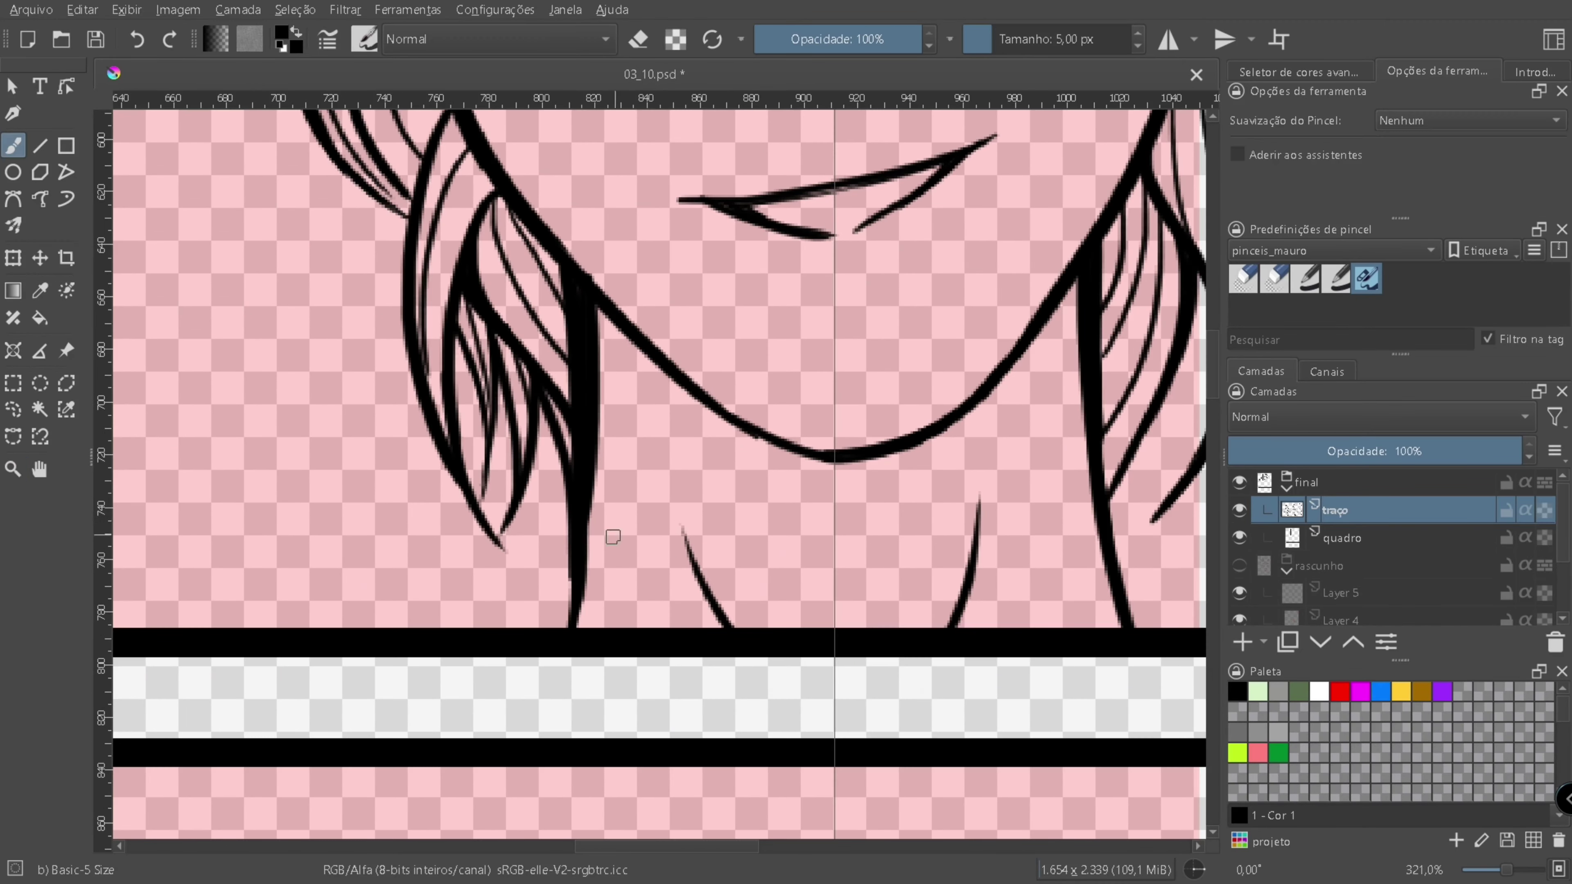
scroll(828, 406, "down", 5)
scroll(804, 434, "up", 5)
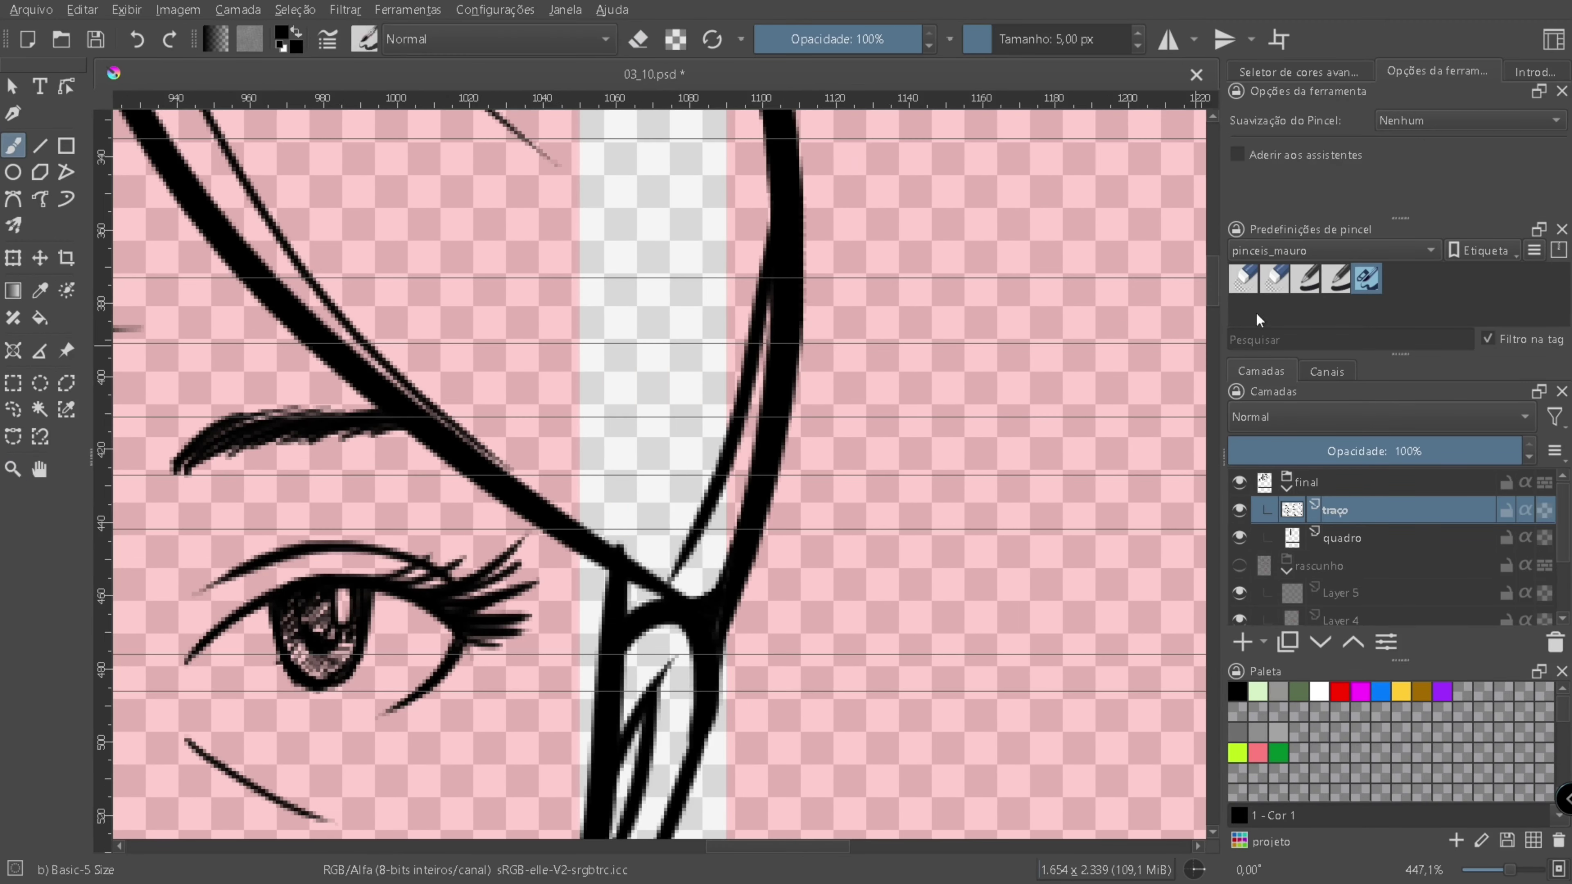
key("slash")
scroll(769, 463, "down", 6)
scroll(742, 507, "down", 6)
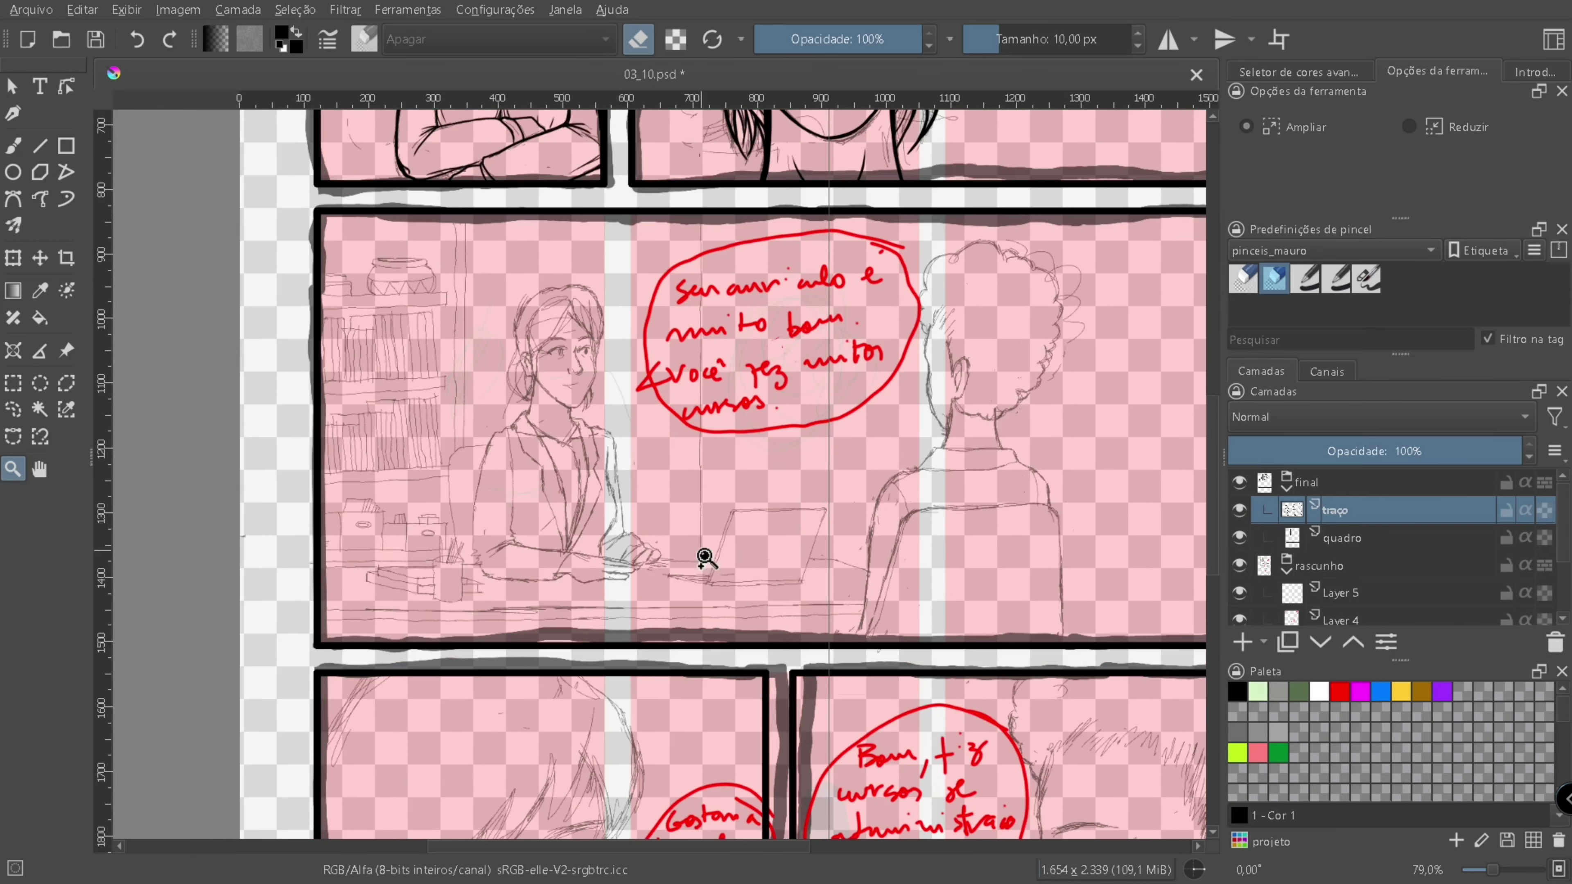
- Save 03_10.psd and check panel three against the finished panels
scroll(686, 588, "up", 4)
key("ctrl+s")
key("Return")
scroll(685, 588, "down", 2)
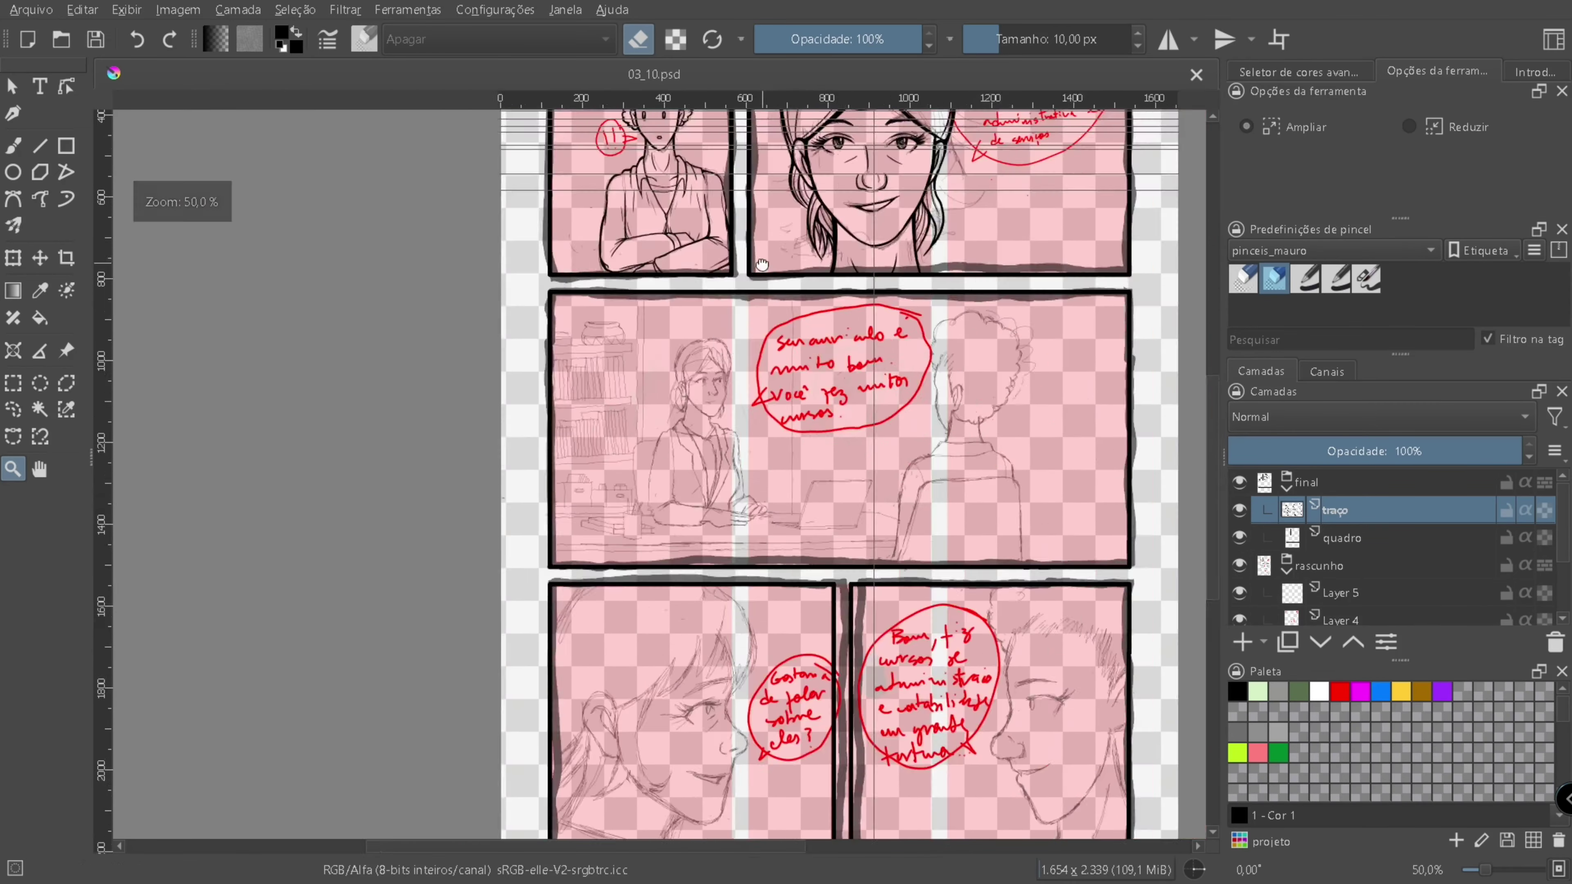
scroll(766, 410, "up", 5)
scroll(766, 410, "down", 5)
scroll(767, 410, "down", 3)
- Place guides along the wall post and shelf edges in panel three and activate the traço layer with the Basic-1 brush
key("slash")
key("b")
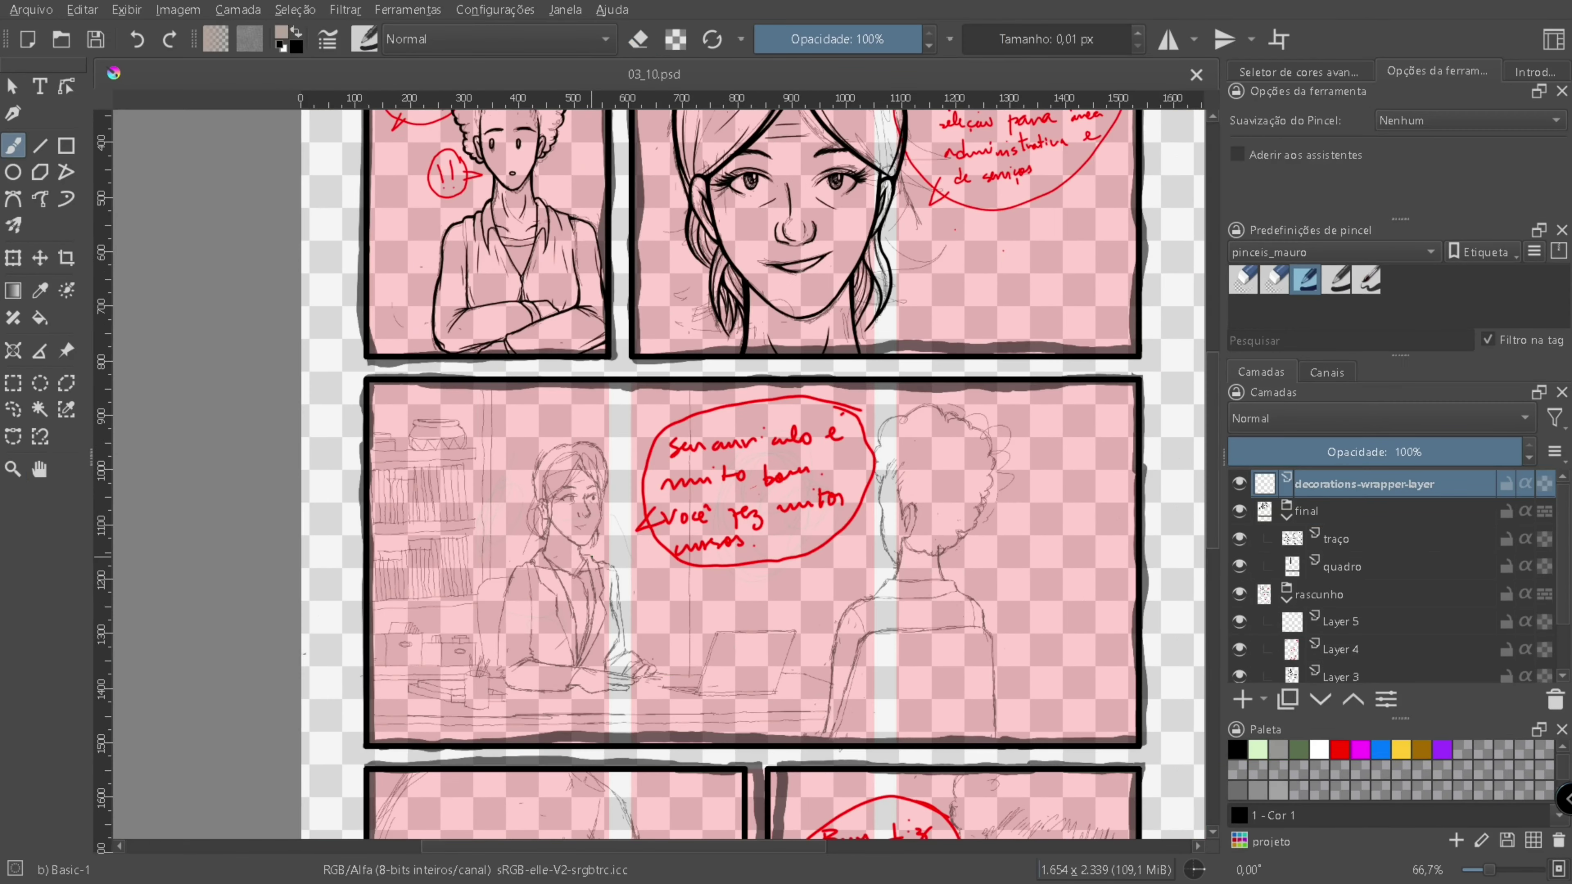
key("t")
scroll(350, 414, "up", 5)
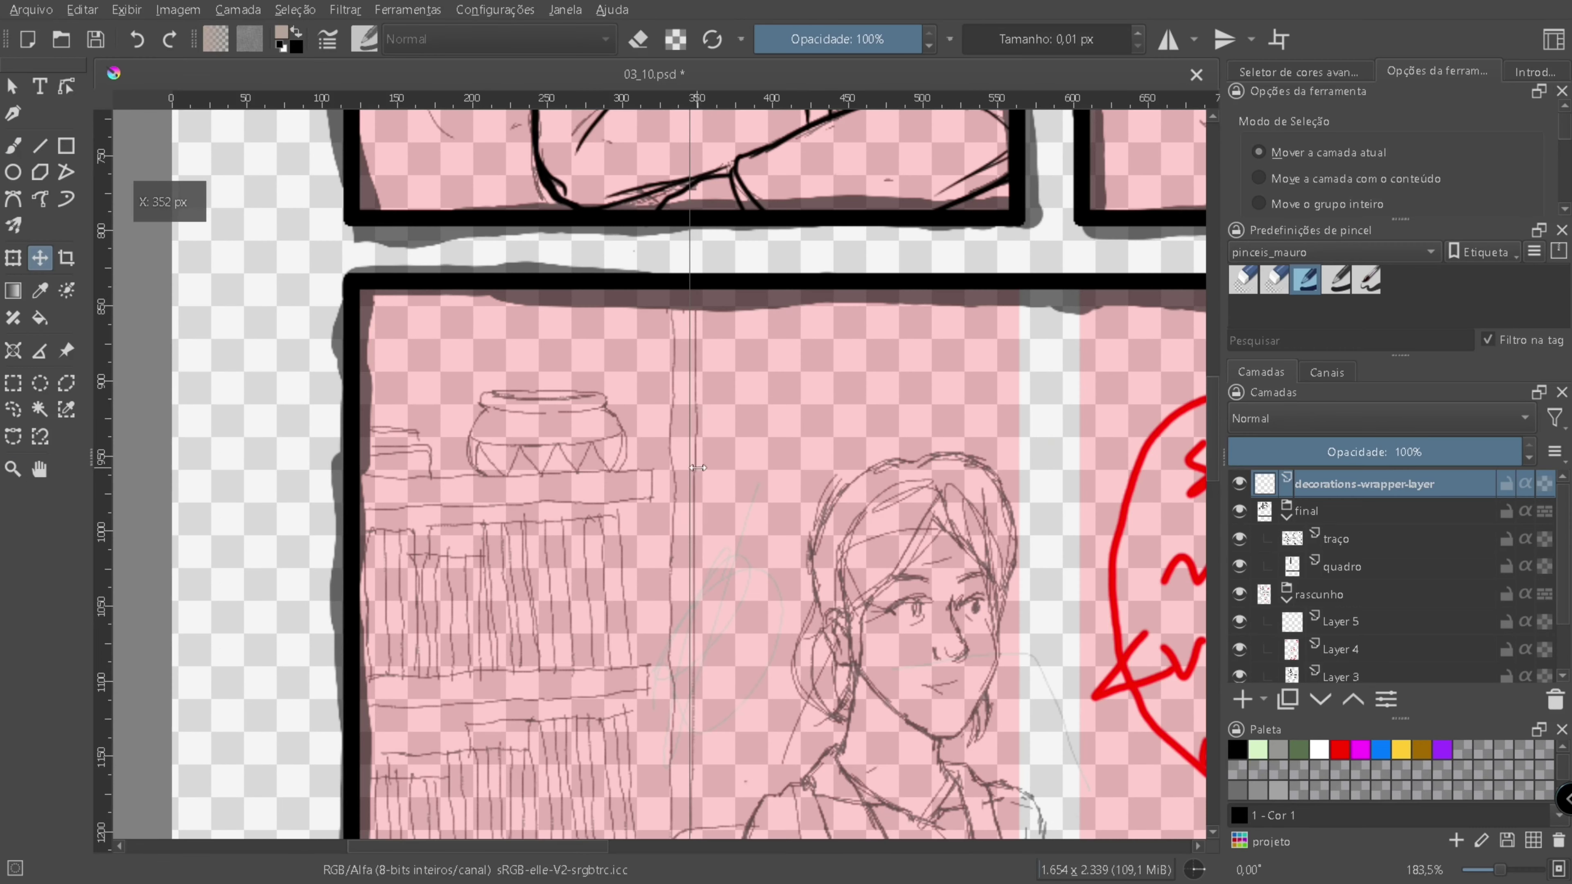
scroll(347, 127, "left", 1)
mouse_move(346, 99)
left_mouse_down()
mouse_move(482, 676)
mouse_move(495, 539)
mouse_move(504, 593)
mouse_move(504, 562)
left_mouse_up()
key("b")
left_click(1337, 538)
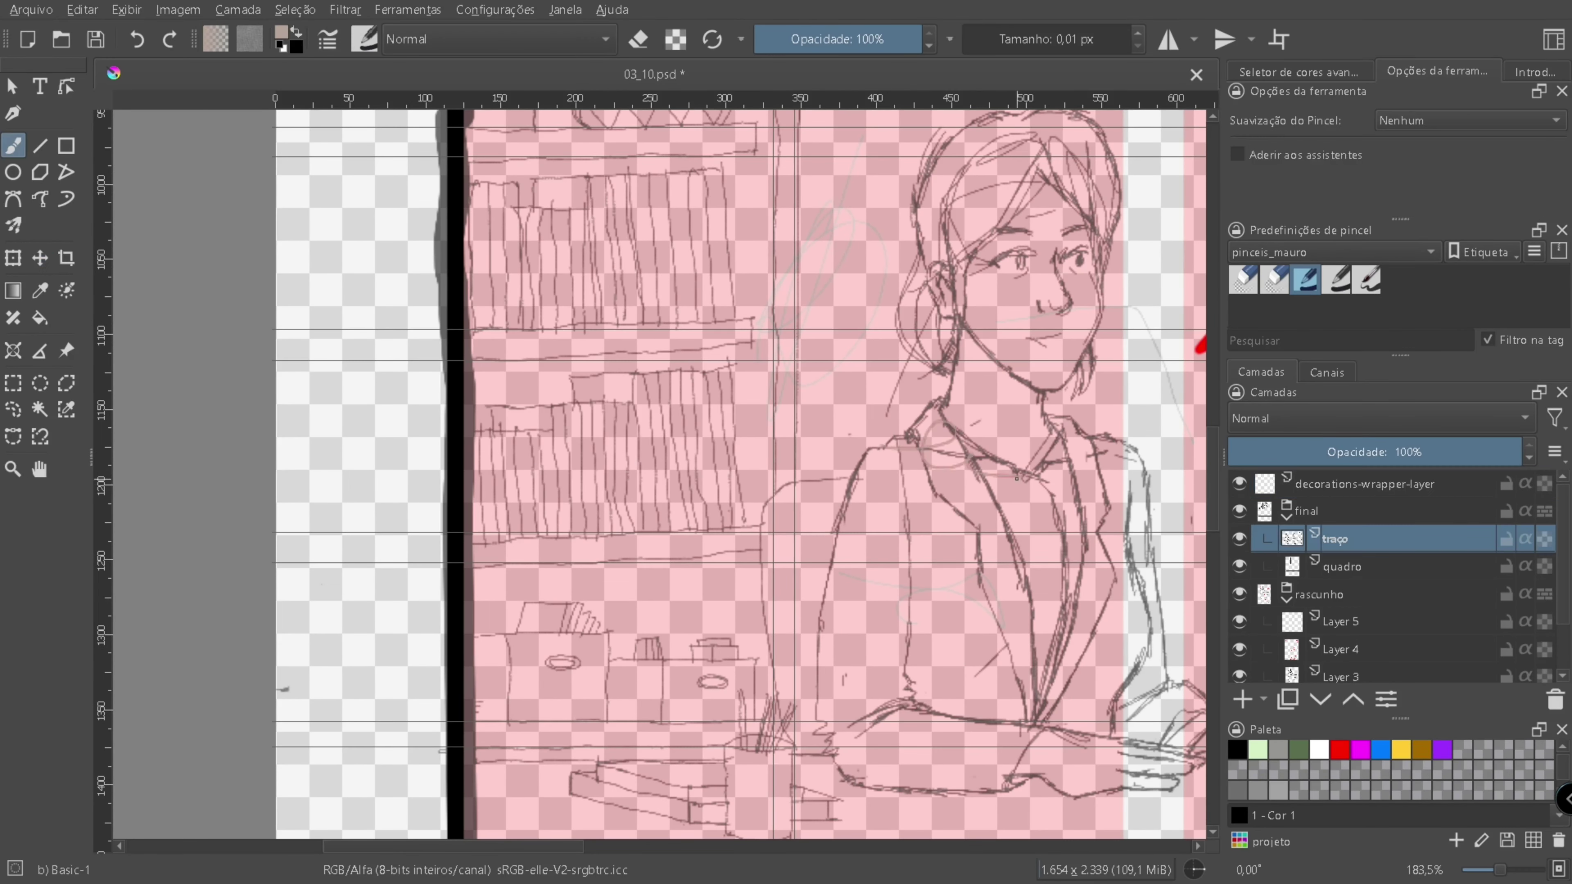
left_click_drag(736, 455, 869, 489)
key("ctrl+z")
key("ctrl+z")
- Ink the two long vertical lines of the wall post beside the bookcase in panel three
scroll(687, 371, "up", 5)
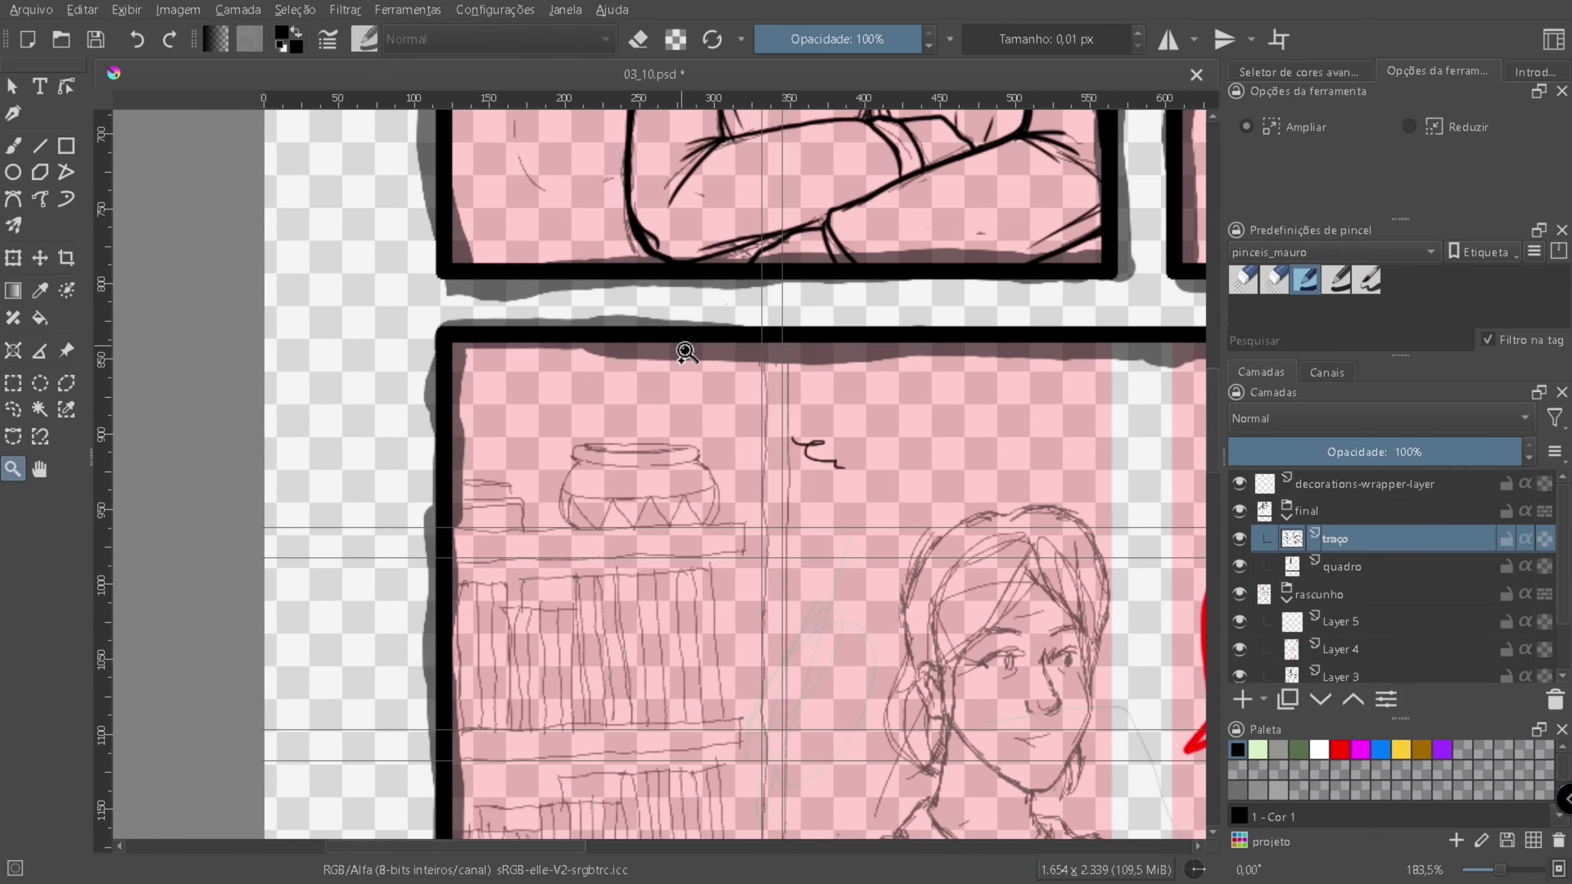
scroll(712, 343, "up", 3)
scroll(656, 526, "down", 3)
mouse_move(645, 283)
left_mouse_down()
mouse_move(656, 526)
mouse_move(667, 403)
mouse_move(670, 700)
mouse_move(650, 473)
mouse_move(650, 688)
left_mouse_up()
scroll(666, 403, "down", 5)
scroll(670, 699, "down", 5)
scroll(651, 619, "up", 10)
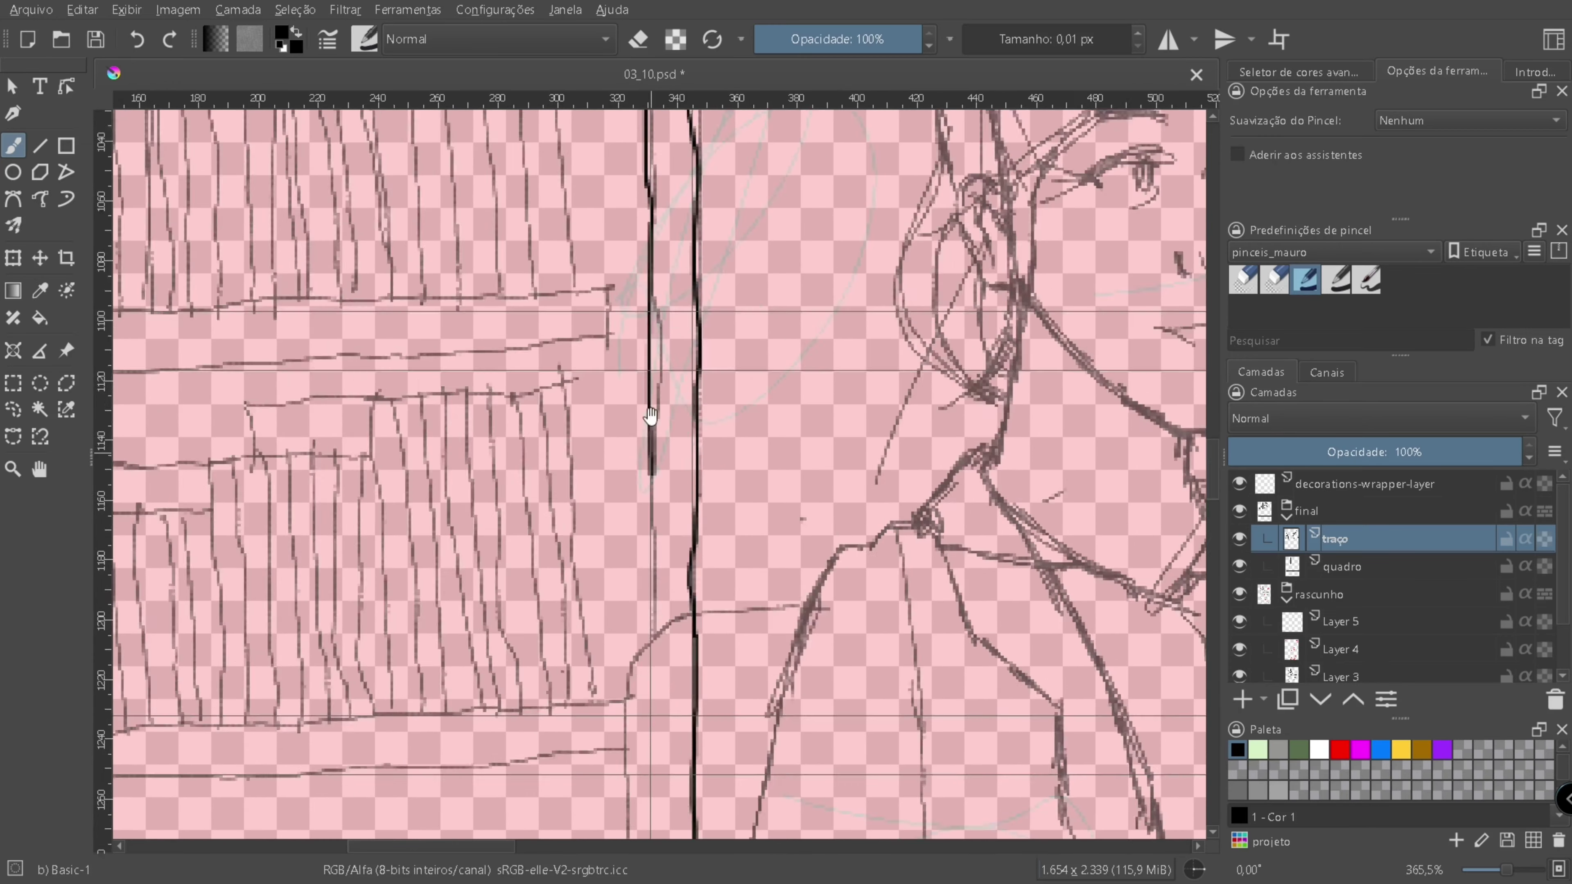
left_click_drag(652, 421, 648, 622)
- Ink the upper and lower edges and the ends of the three bookcase shelves along the guides
scroll(648, 622, "left", 5)
mouse_move(415, 494)
left_mouse_down()
mouse_move(1004, 494)
mouse_move(999, 558)
left_mouse_up()
left_click_drag(415, 553, 999, 553)
scroll(680, 527, "up", 5)
left_click_drag(415, 529, 1002, 526)
left_click_drag(416, 471, 994, 470)
scroll(681, 471, "up", 7)
left_click_drag(328, 491, 915, 489)
mouse_move(328, 435)
left_mouse_down()
mouse_move(864, 433)
mouse_move(914, 491)
left_mouse_up()
scroll(757, 589, "down", 10)
scroll(649, 568, "up", 5)
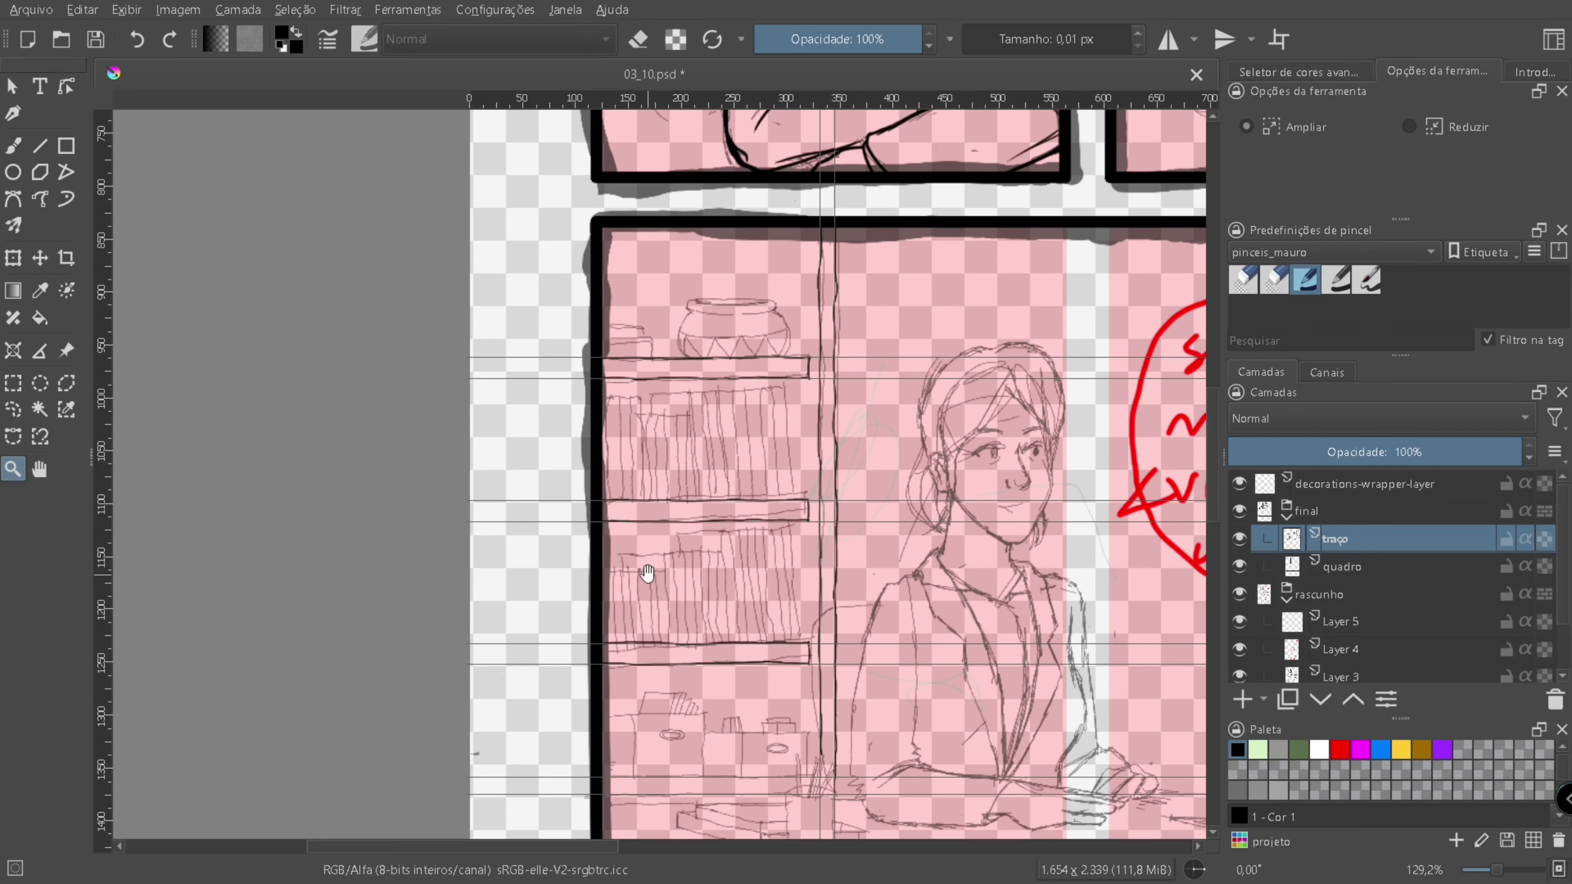
- Ink the round pot and the small stack of books on the top shelf
scroll(695, 464, "up", 3)
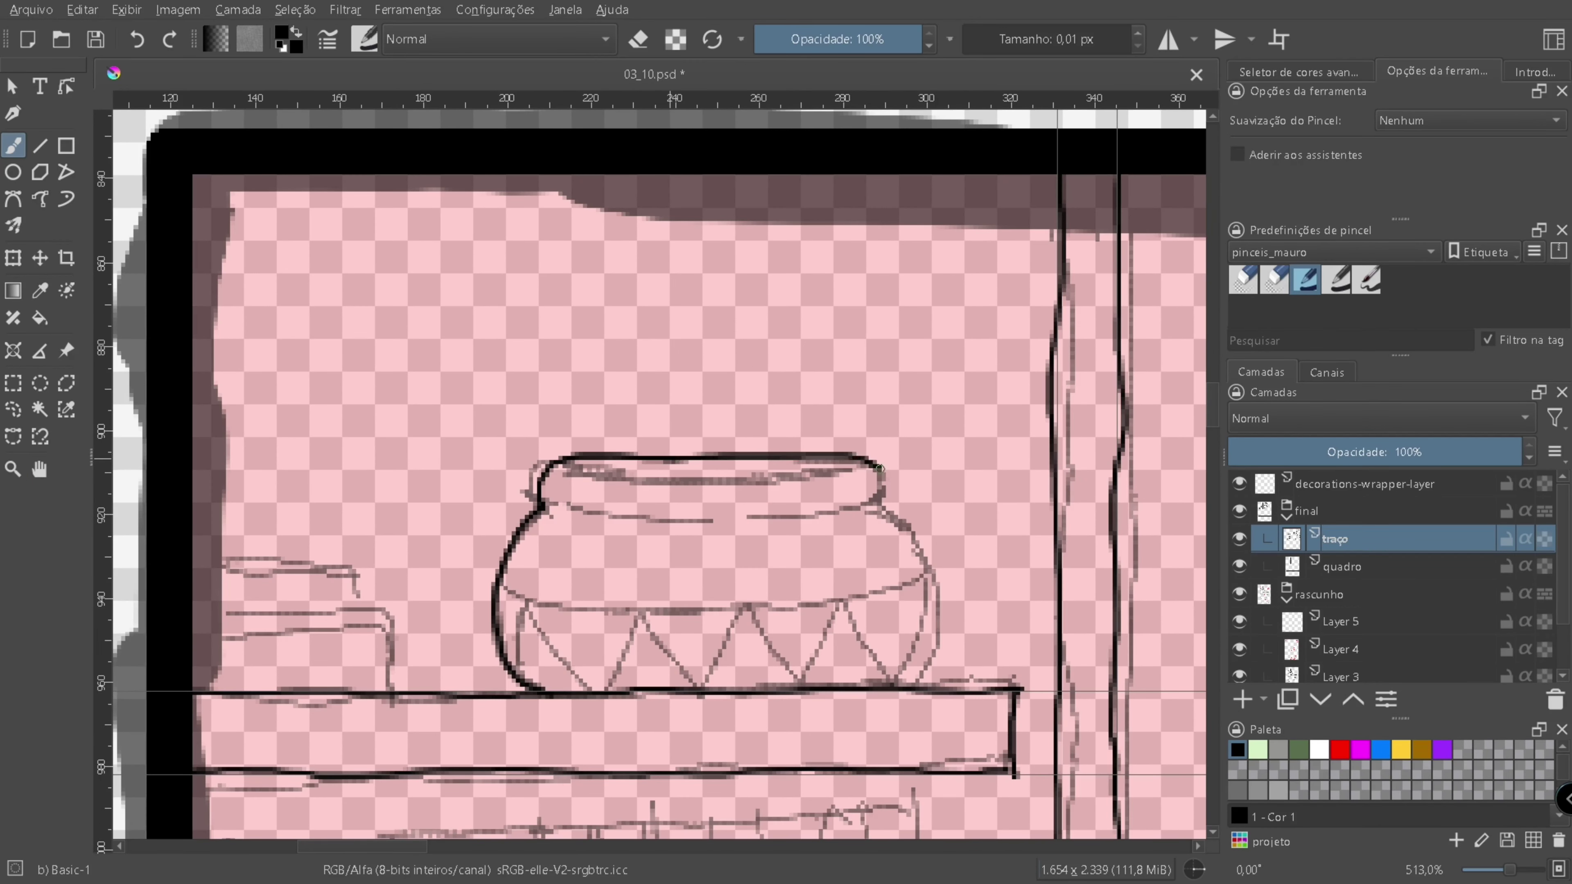
scroll(880, 469, "down", 1)
mouse_move(798, 462)
left_mouse_down()
mouse_move(860, 566)
mouse_move(829, 650)
left_mouse_up()
left_click_drag(483, 483, 781, 461)
left_click_drag(506, 443, 767, 424)
scroll(681, 495, "left", 4)
mouse_move(427, 473)
left_mouse_down()
mouse_move(648, 553)
mouse_move(650, 504)
left_mouse_up()
left_click_drag(498, 427, 498, 430)
- Ink the desk's two long horizontal front edges near the base of panel three with the 1 px brush
left_click_drag(609, 460, 439, 611)
key("b")
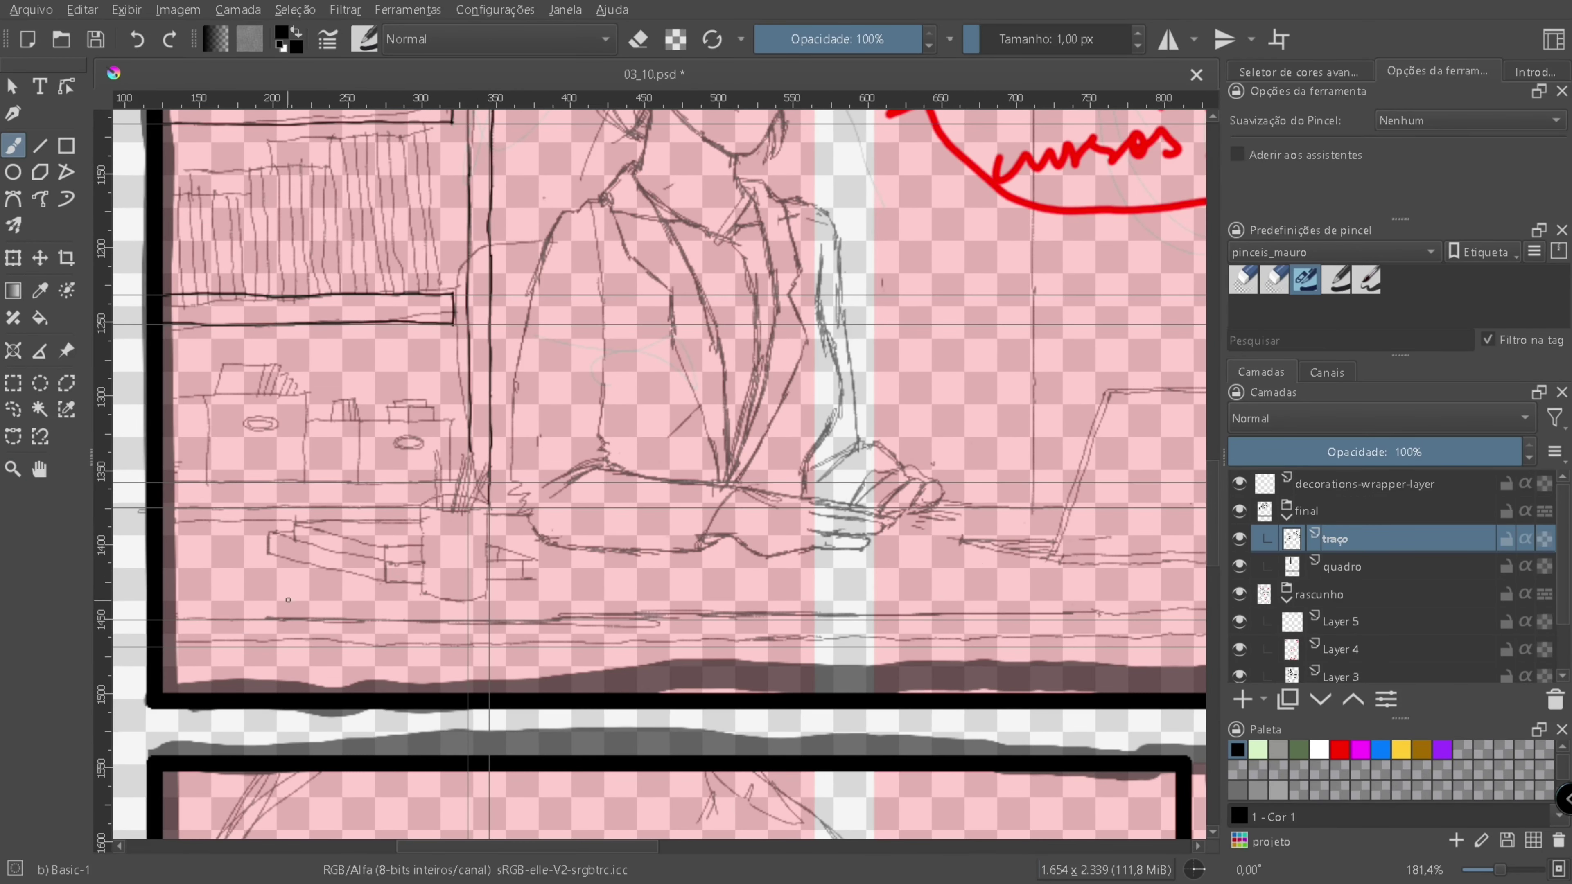
mouse_move(336, 607)
left_mouse_down()
mouse_move(526, 534)
mouse_move(930, 562)
mouse_move(438, 568)
mouse_move(561, 560)
mouse_move(414, 421)
mouse_move(930, 561)
mouse_move(329, 523)
left_mouse_up()
key("z")
scroll(609, 464, "down", 4)
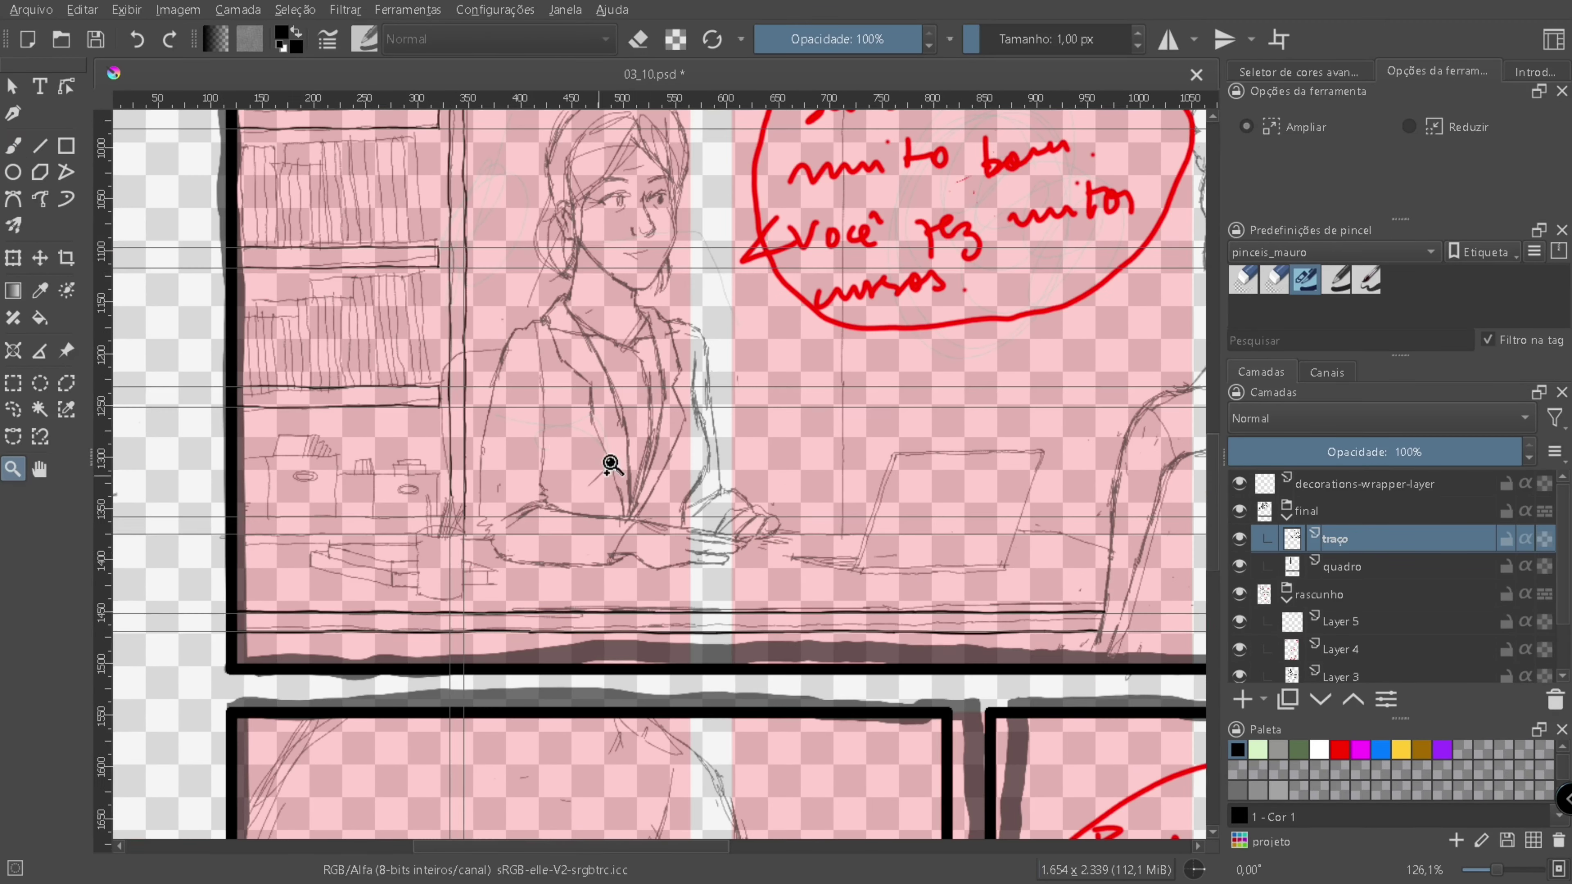
- Ink the storage boxes below the lowest shelf with the papers and folders on top and the left box's handle
left_click_drag(411, 537, 428, 446)
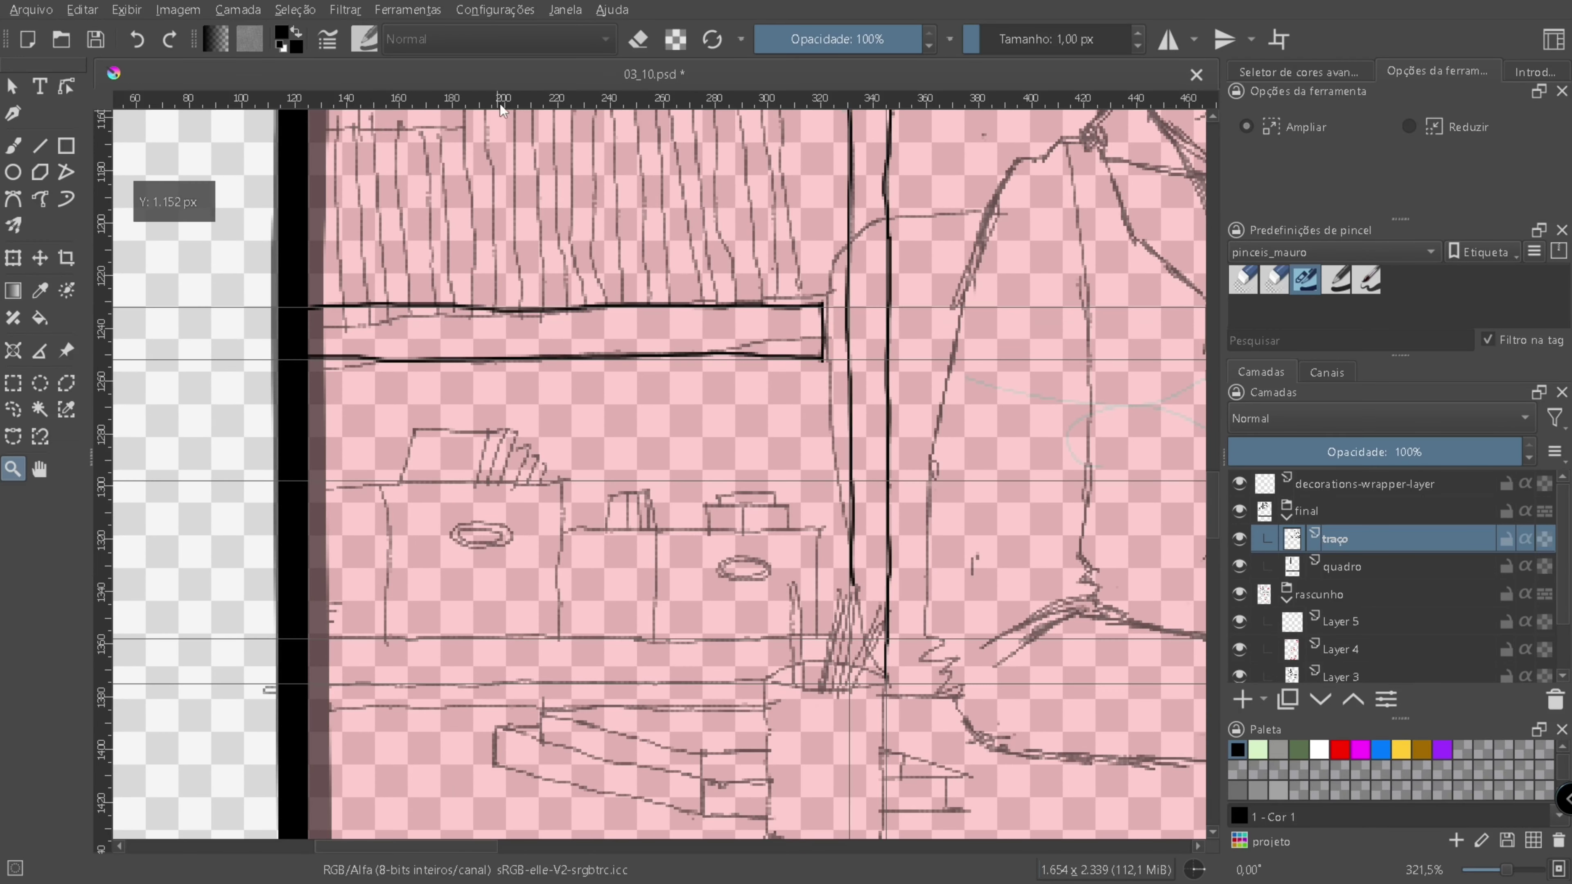
key("b")
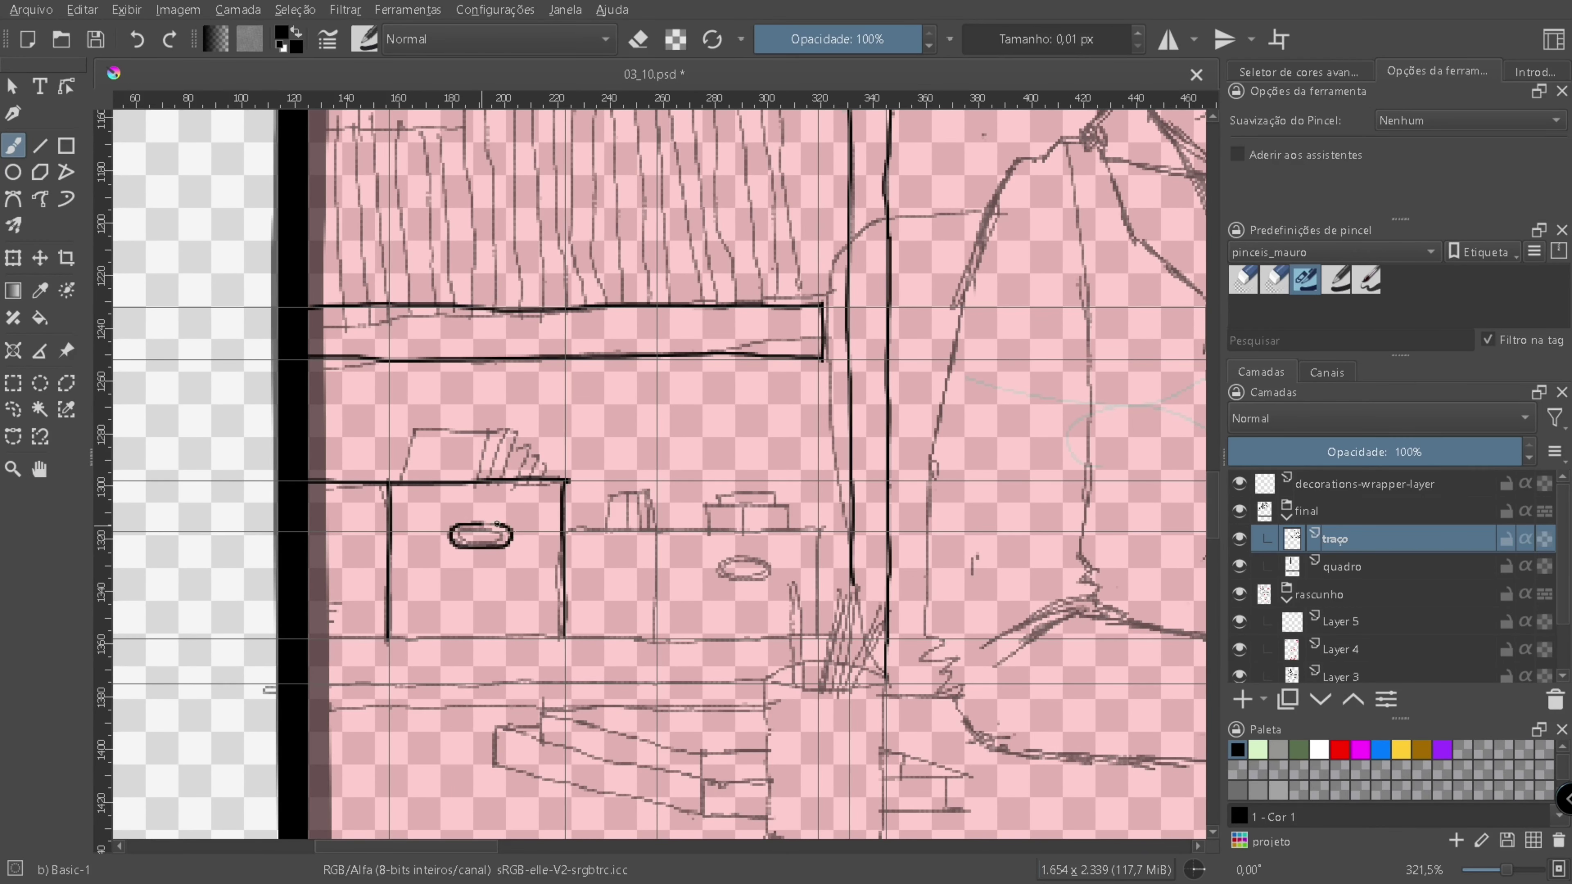
left_click_drag(495, 529, 469, 591)
mouse_move(373, 542)
left_mouse_down()
mouse_move(460, 494)
mouse_move(375, 458)
left_mouse_up()
left_click_drag(395, 525, 651, 523)
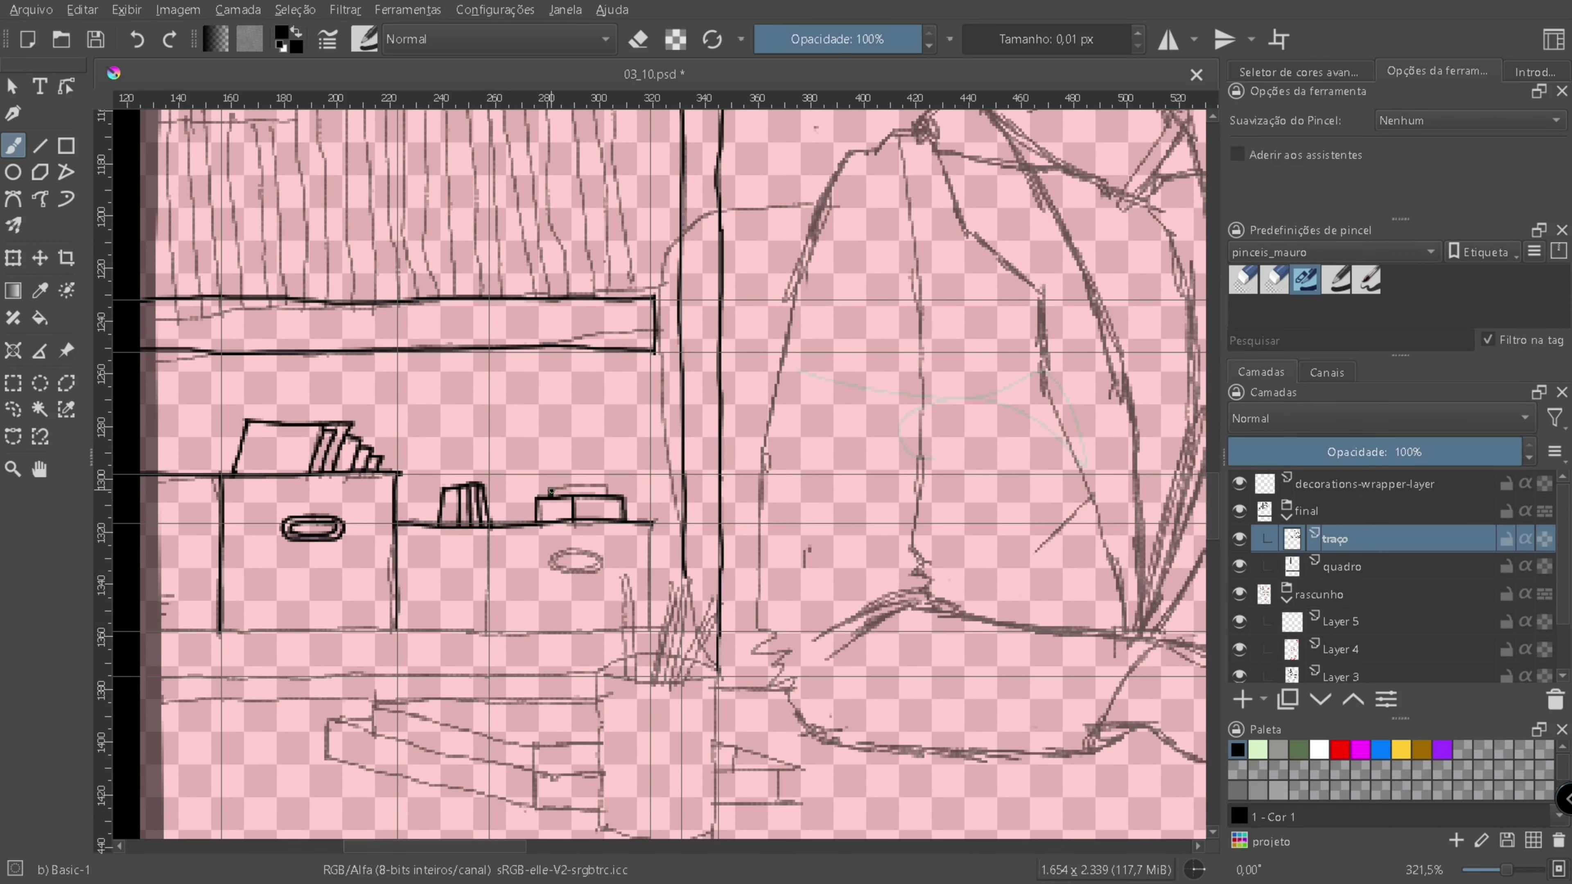
left_click_drag(551, 490, 609, 489)
- Copy the left box's handle onto the right box, merge it into the traço layer and deselect
key("j")
left_click_drag(272, 505, 354, 551)
key("ctrl+c")
key("ctrl+alt+v")
key("ctrl+e")
left_click_drag(533, 523, 630, 597)
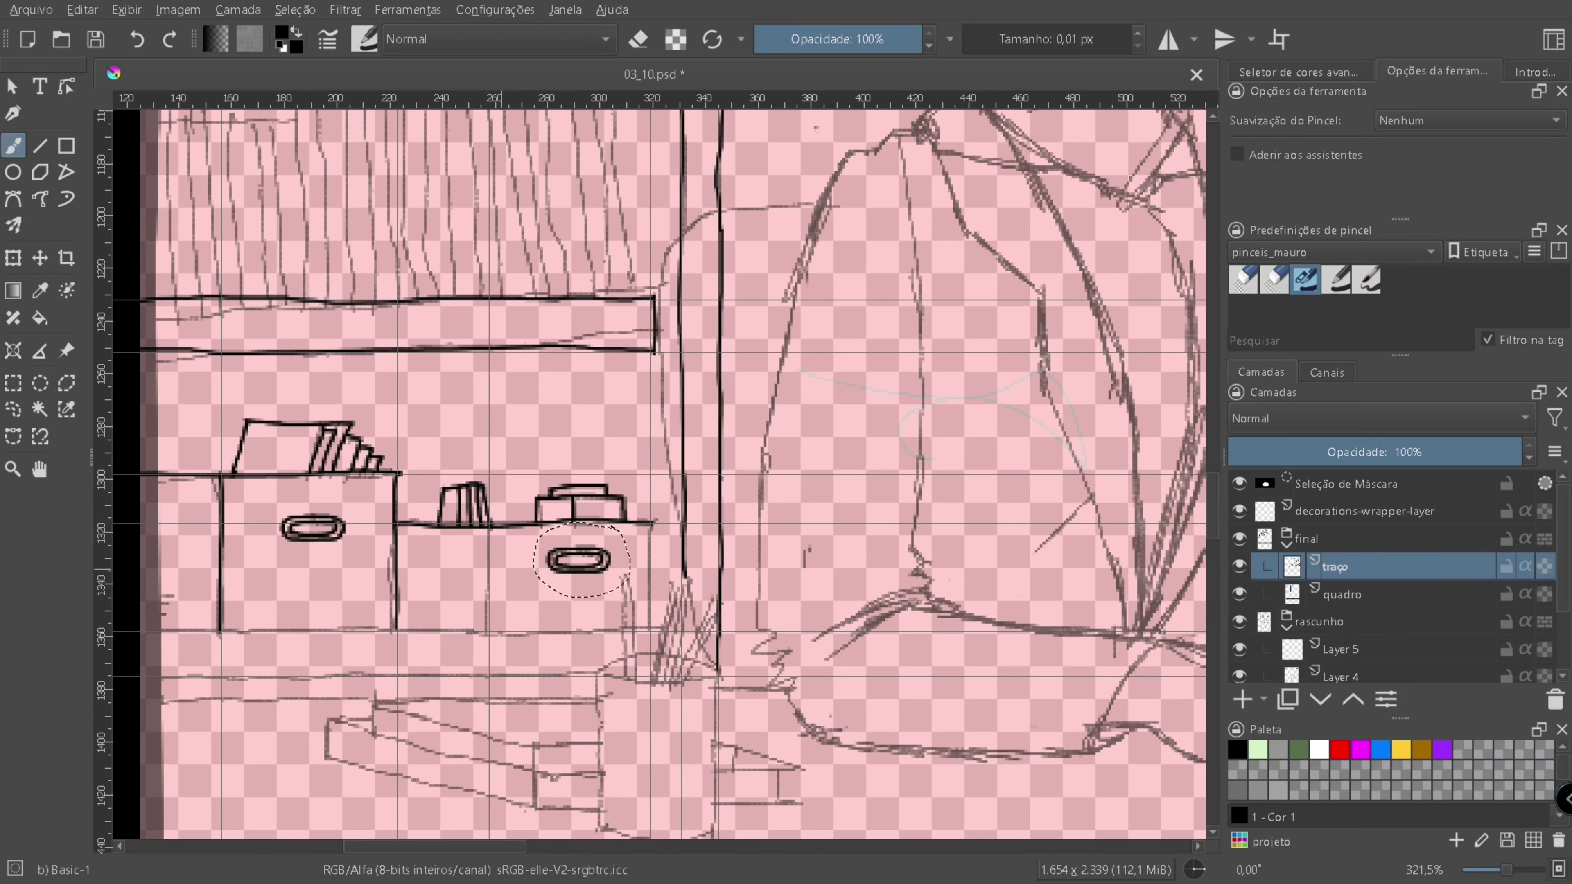
key("ctrl+shift+a")
- Place guides at the book tops and ink the leftmost group of books on the lowest shelf
left_click_drag(40, 27, 274, 337)
right_click(274, 254)
key("Escape")
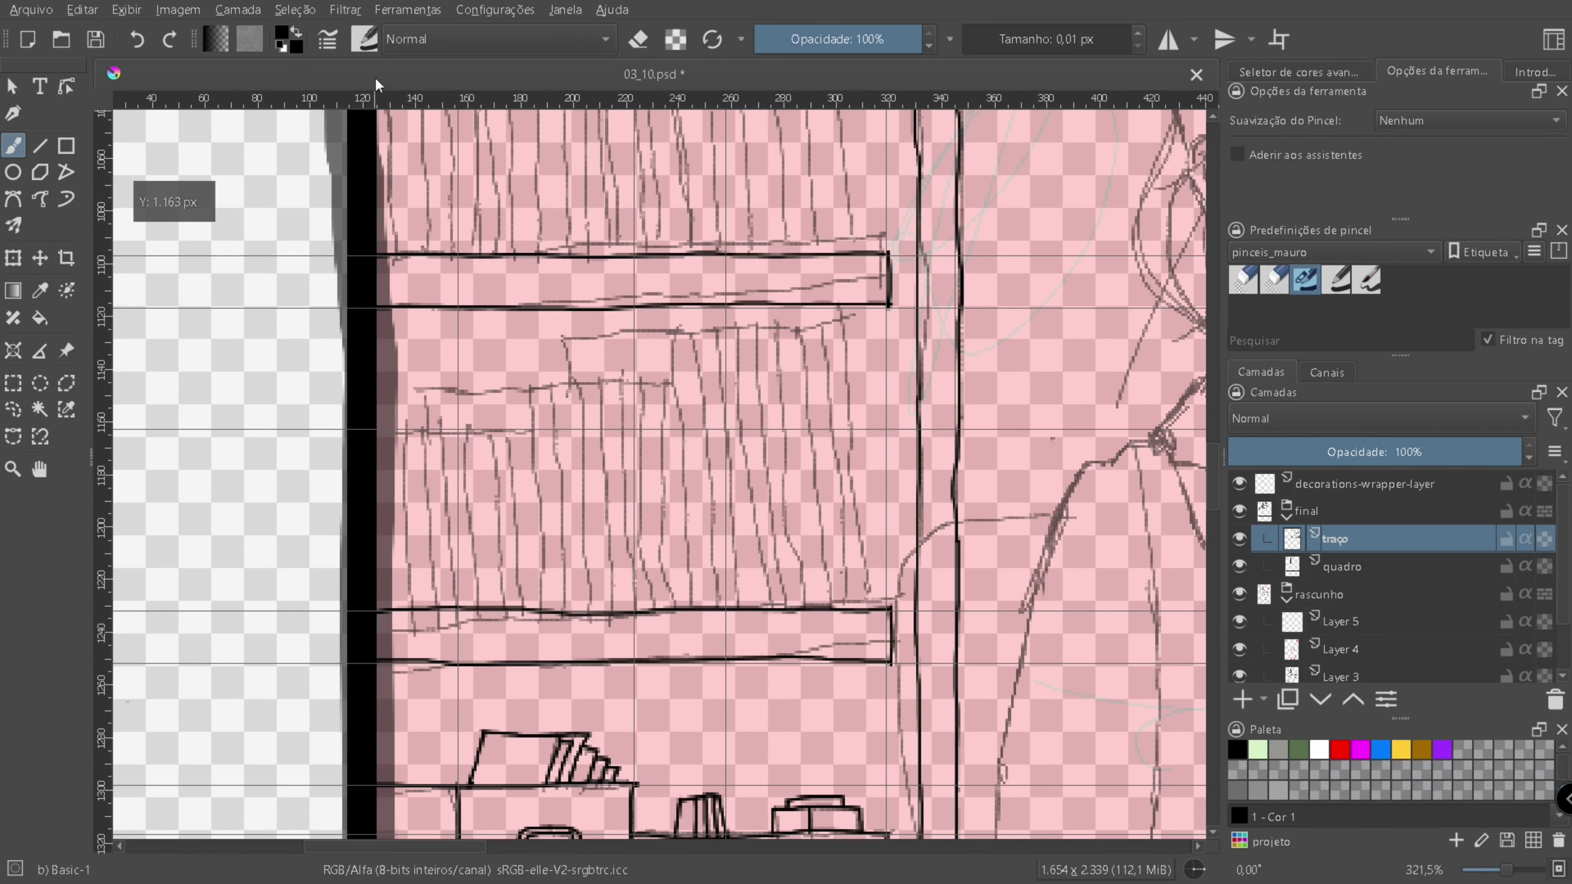
left_click_drag(378, 93, 421, 382)
left_click_drag(421, 99, 427, 336)
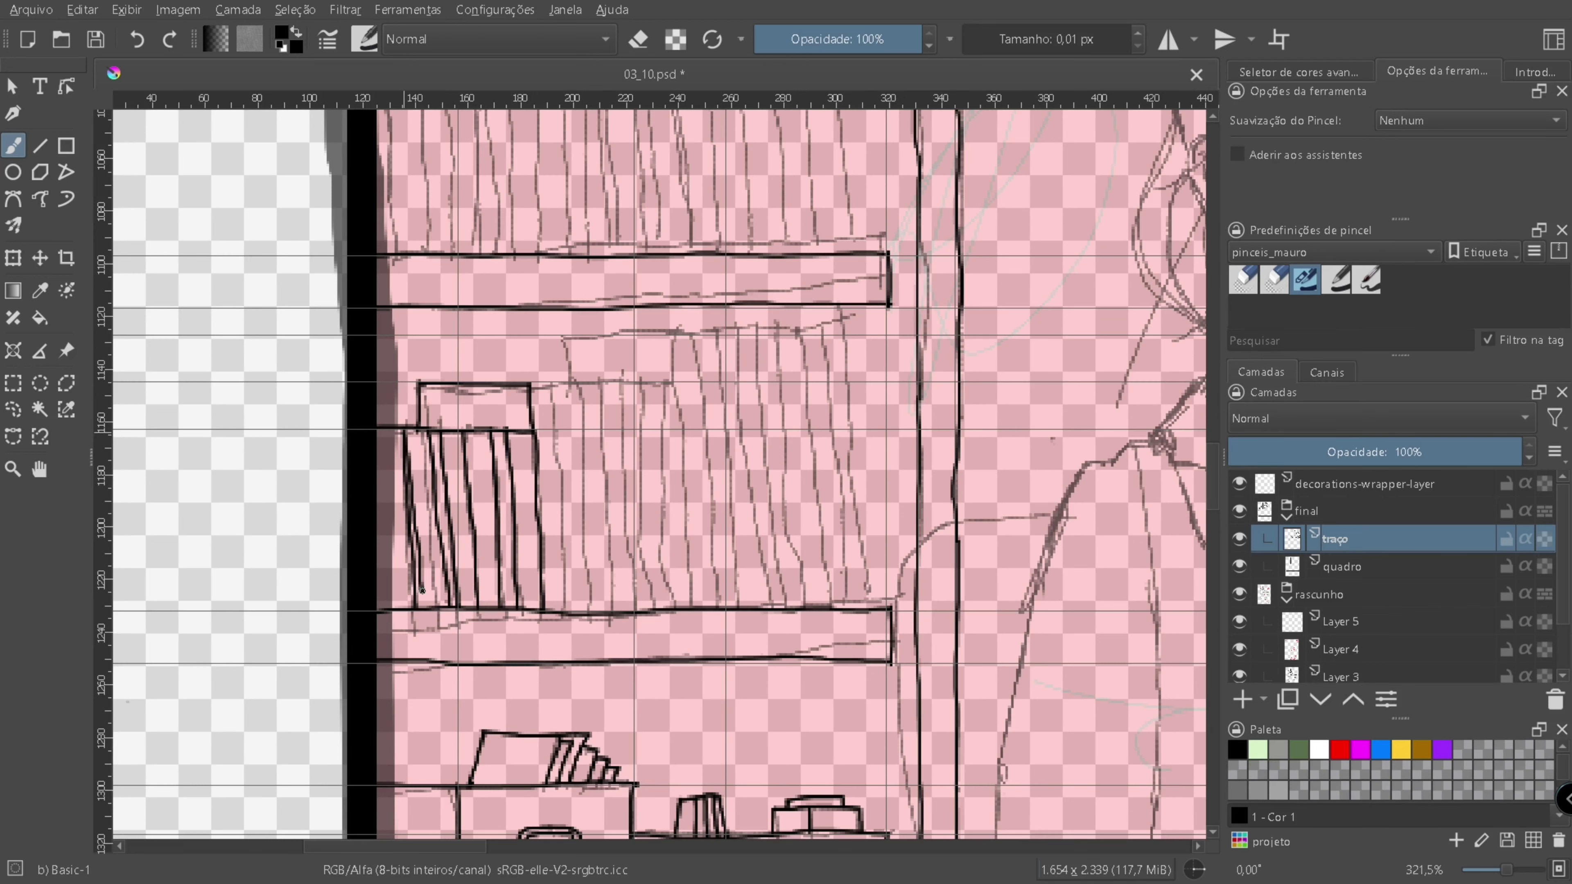
- Ink the middle group and the tallest right-hand group of books on the lowest shelf
left_click_drag(623, 384, 533, 403)
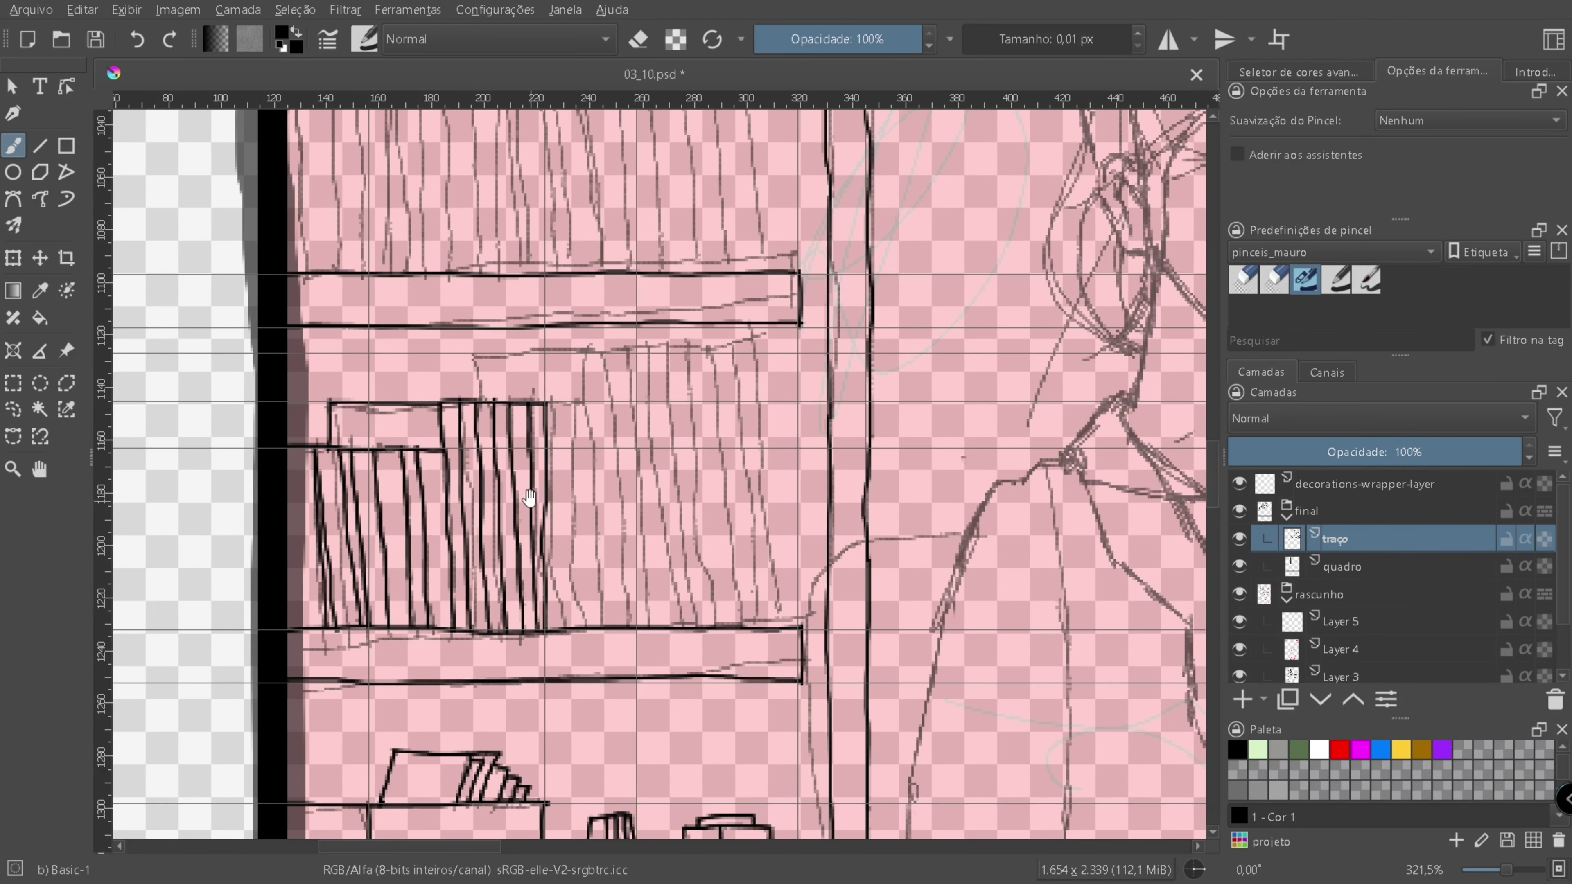
left_click_drag(529, 497, 523, 637)
mouse_move(480, 545)
left_mouse_down()
mouse_move(656, 494)
mouse_move(527, 472)
left_mouse_up()
left_click_drag(629, 469, 630, 622)
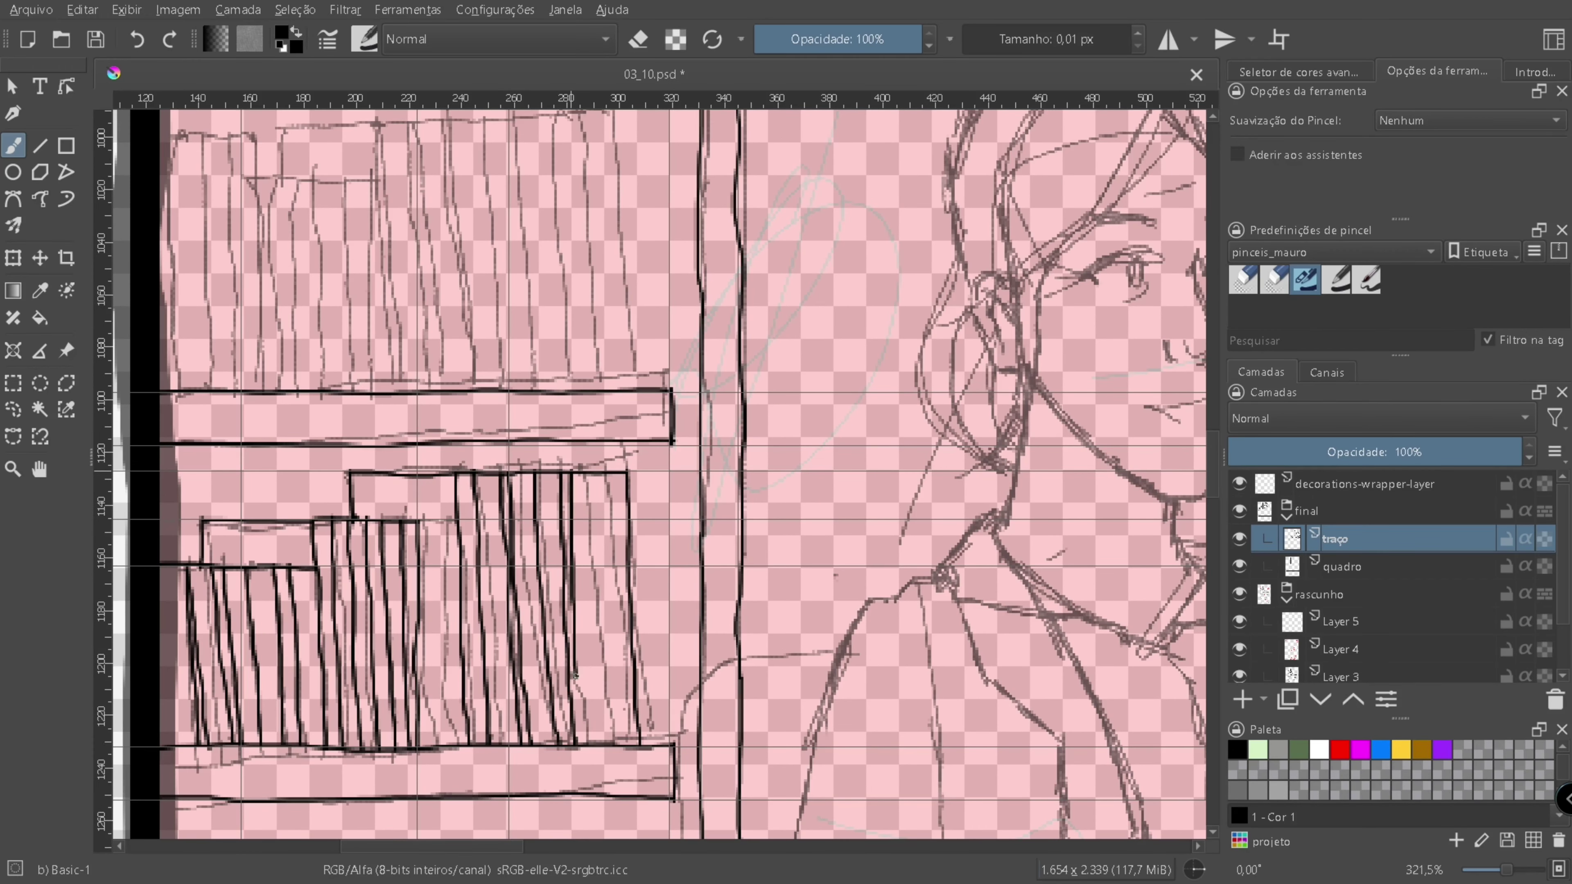
scroll(607, 478, "down", 5)
scroll(642, 491, "up", 6)
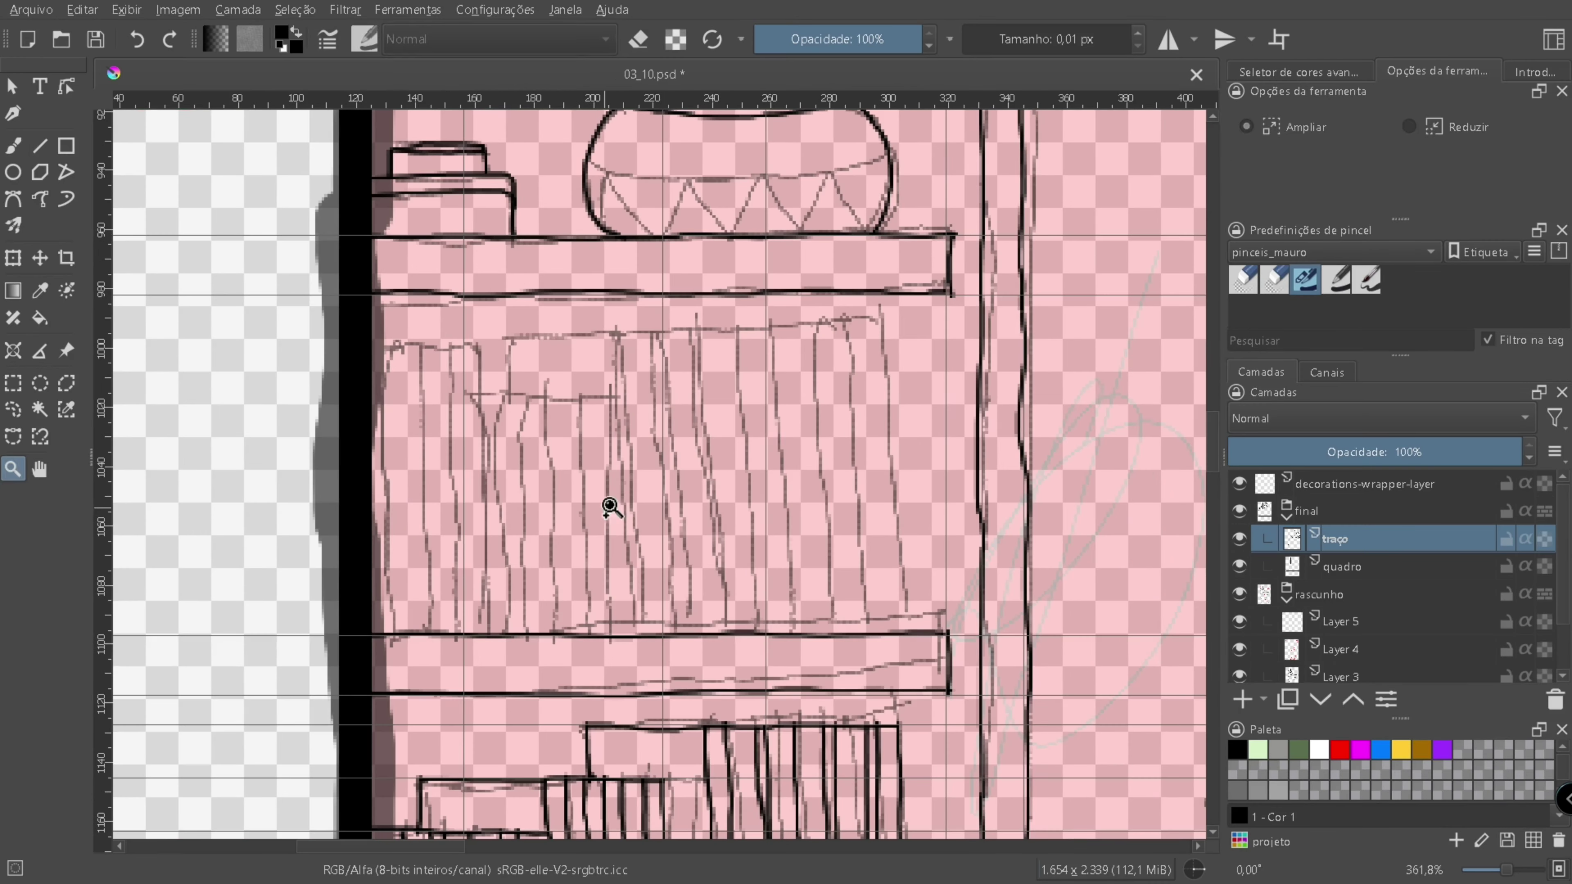
- Search the keyboard shortcut settings for "mover" and examine the matching actions
left_click(495, 10)
left_click(532, 300)
left_click(328, 210)
left_click(550, 186)
type("mover")
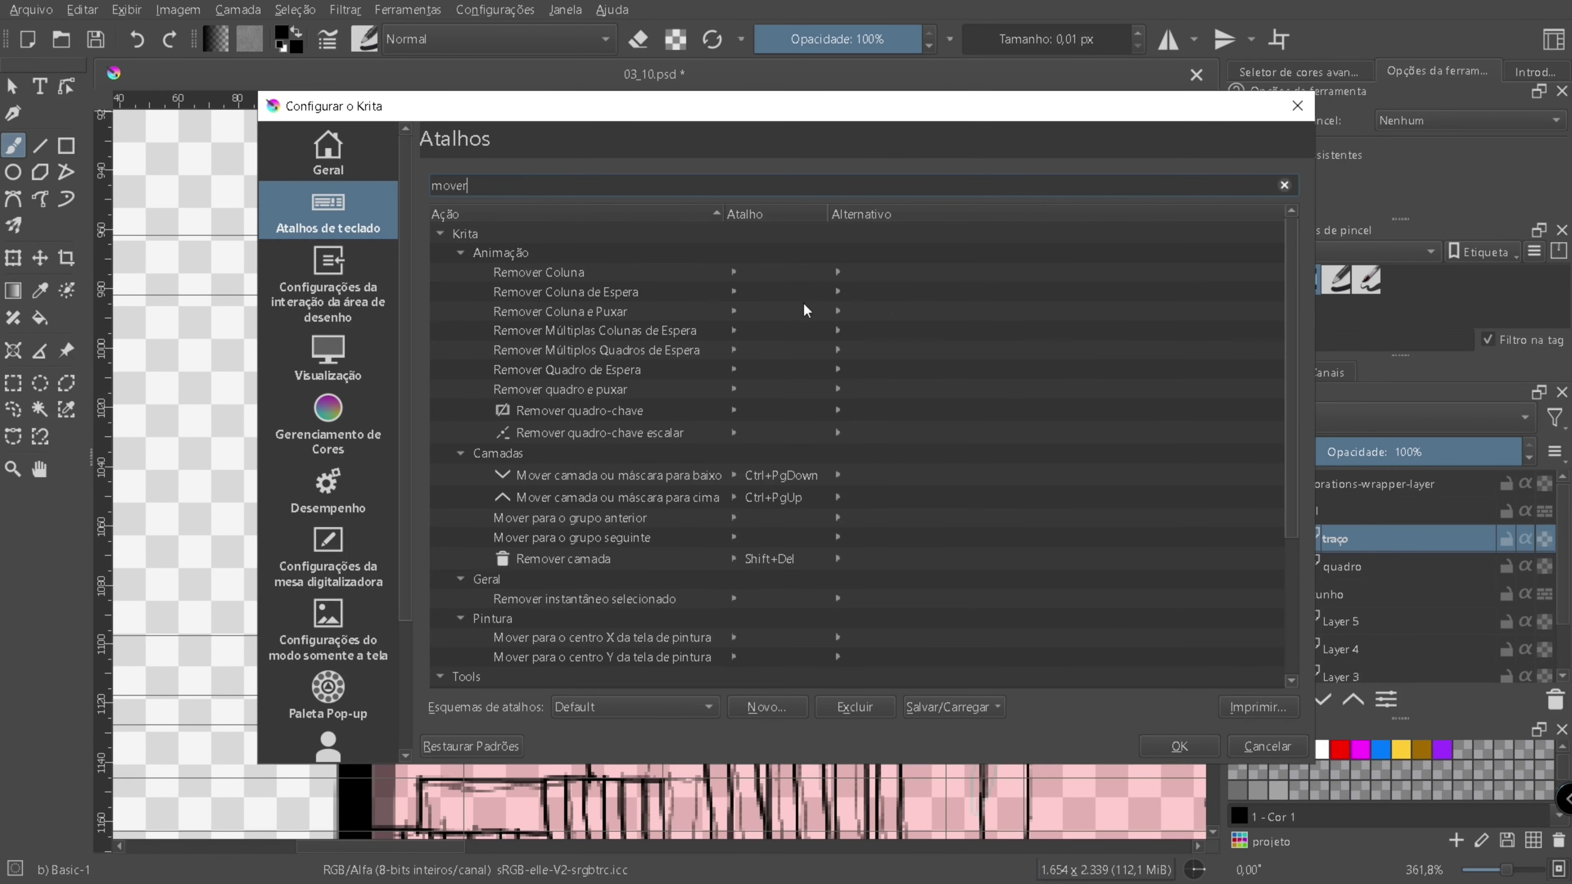
scroll(1245, 491, "down", 4)
scroll(1274, 604, "up", 4)
- Search the keyboard shortcuts for "imagem", check the Deslocar imagem shortcut and close the settings without saving
triple_click(426, 186)
type("imagem")
left_click(547, 525)
left_click(651, 584)
key("Escape")
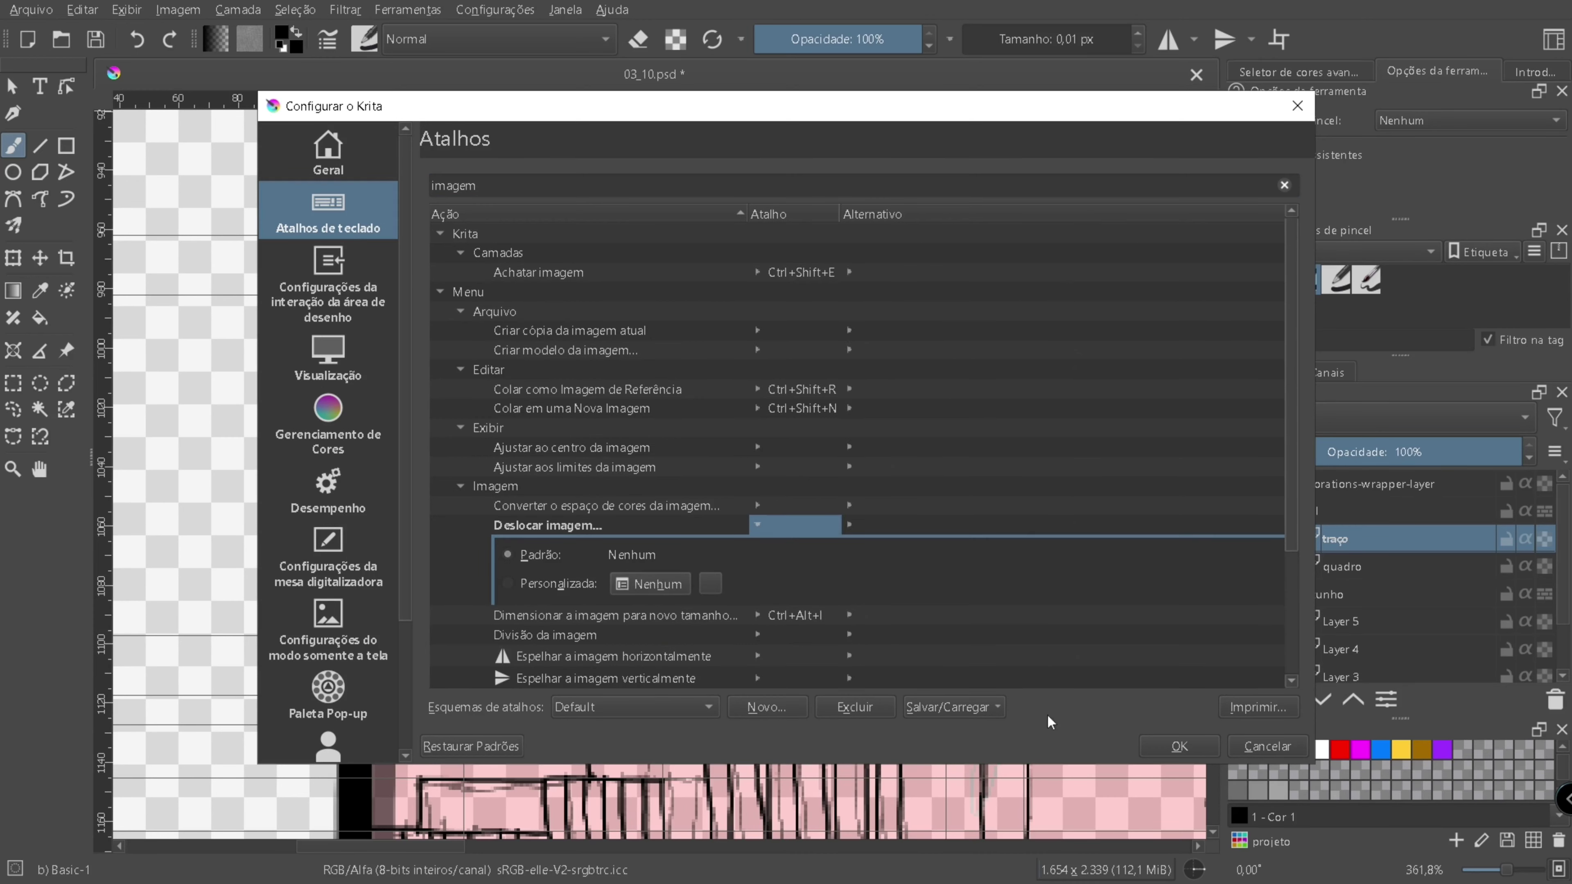
key("Escape")
- Ink the leftmost books on the middle shelf
left_click_drag(371, 345, 463, 347)
key("minus")
key("minus")
key("minus")
key("minus")
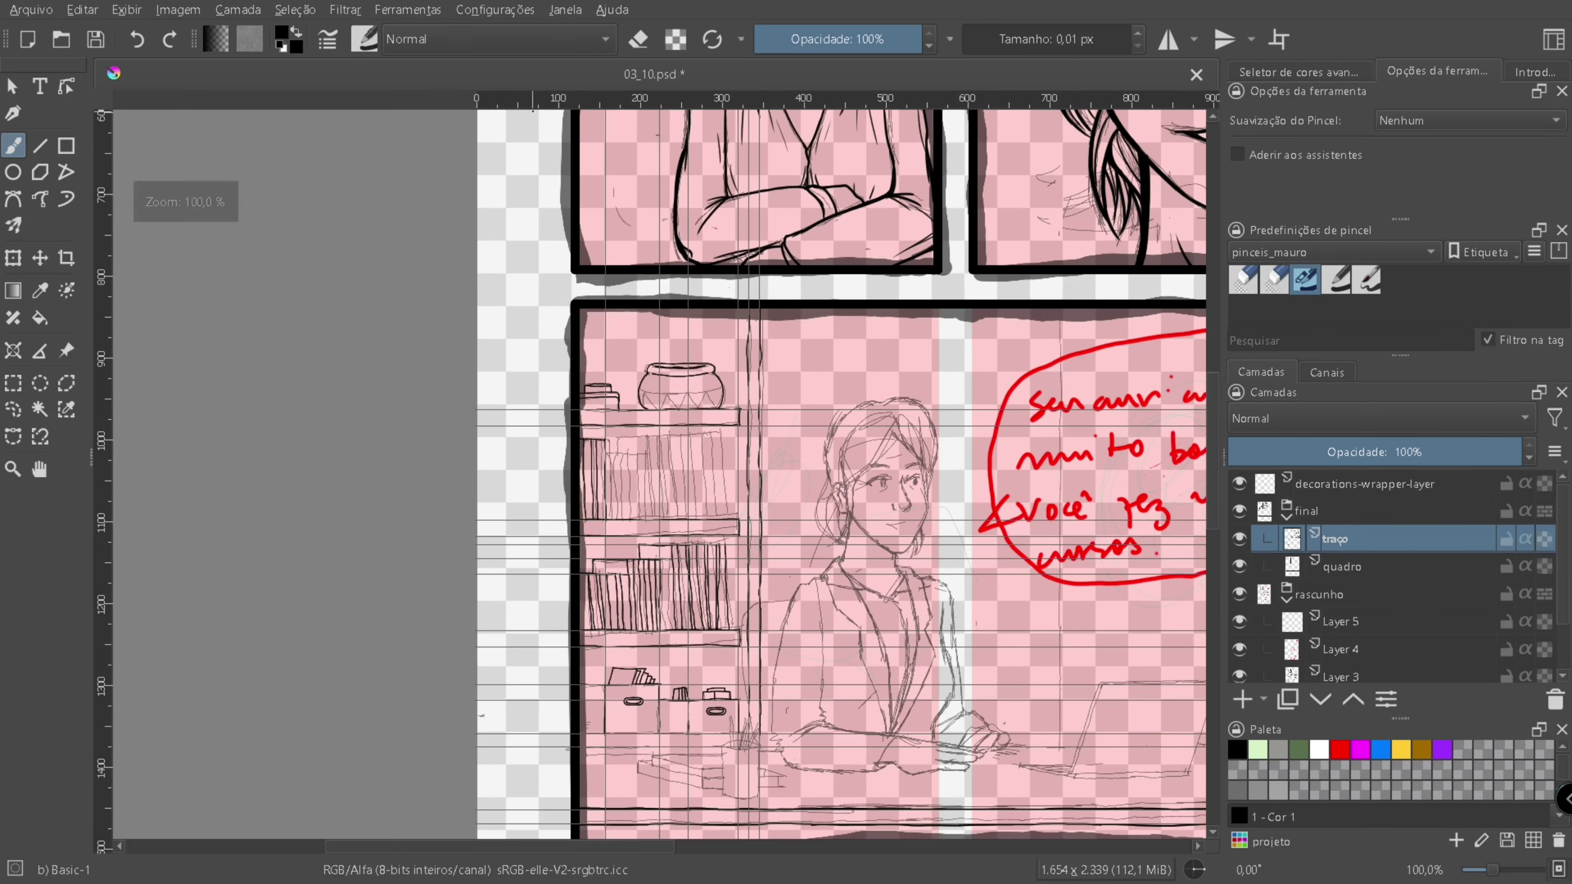
key("z")
left_click_drag(544, 467, 551, 536)
key("b")
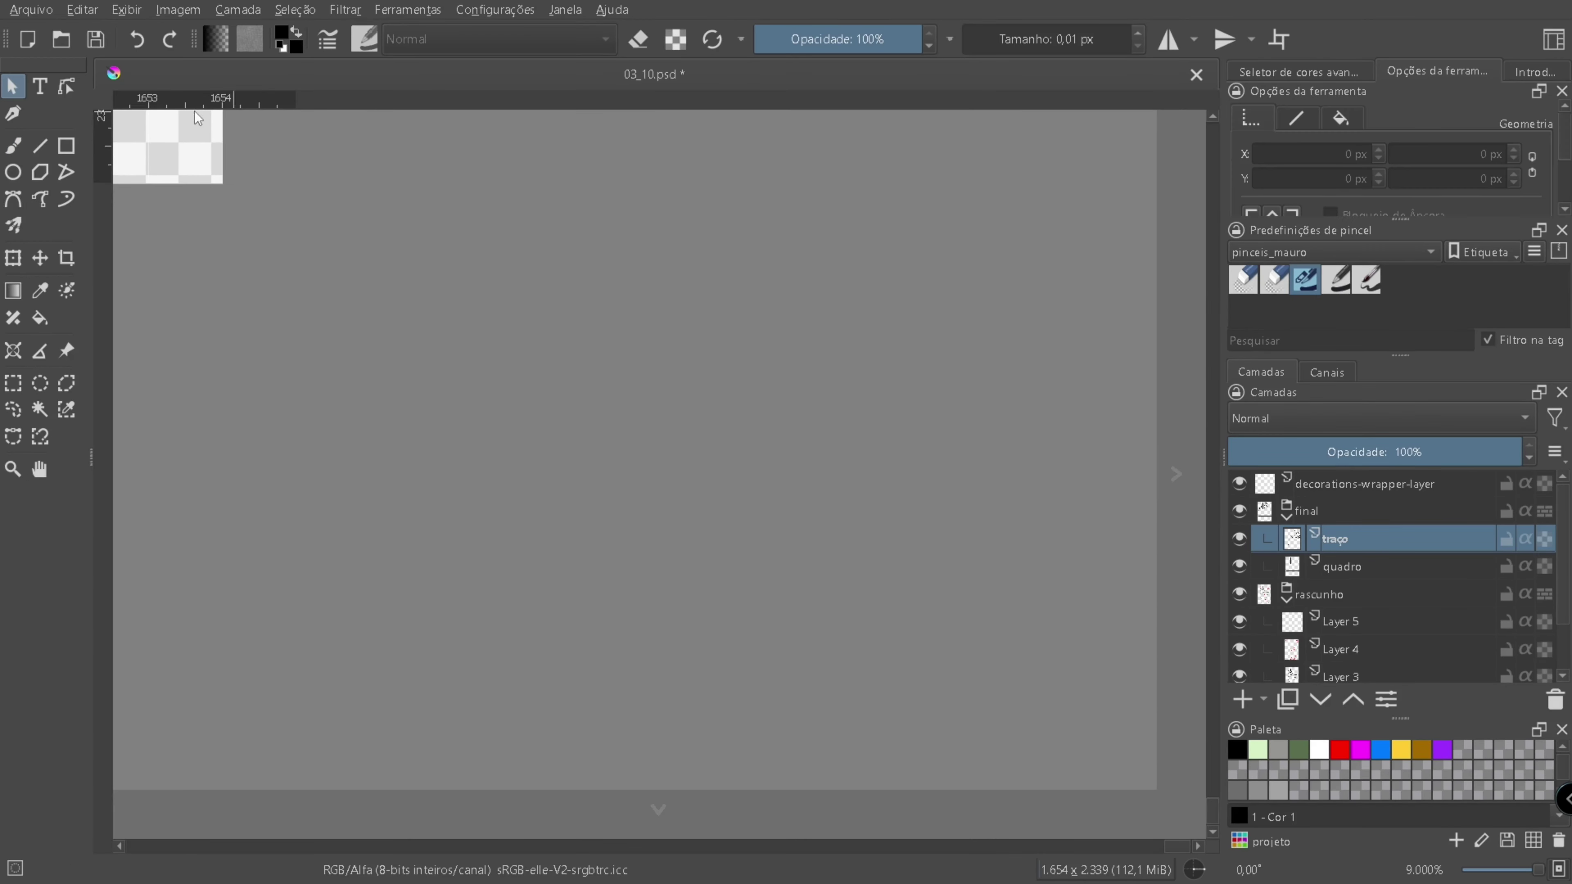
key("Page_Up")
key("z")
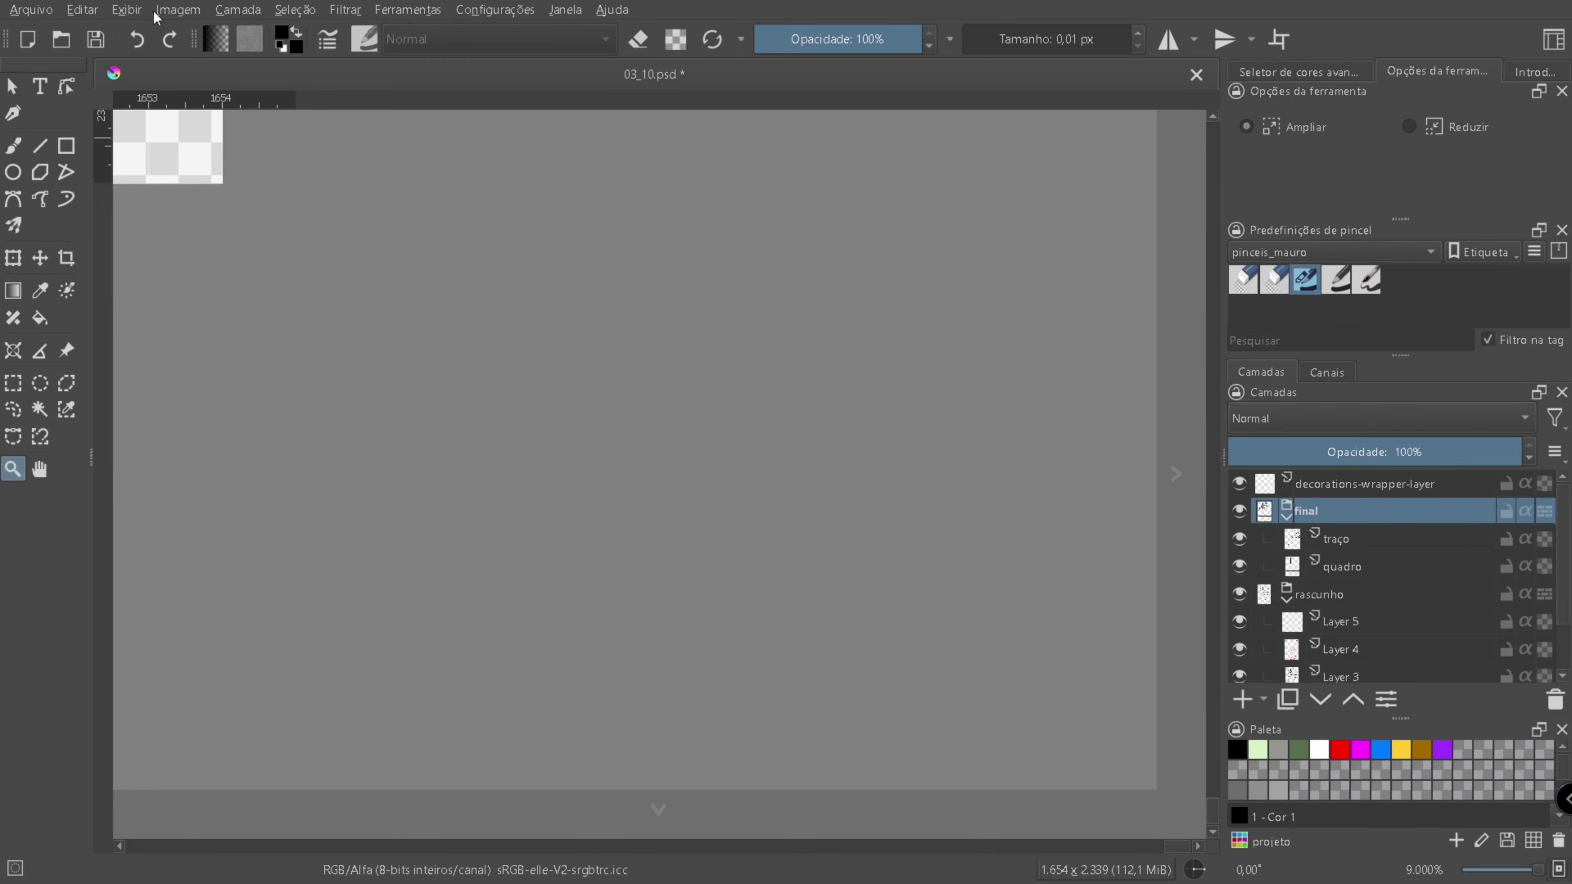
left_click(126, 9)
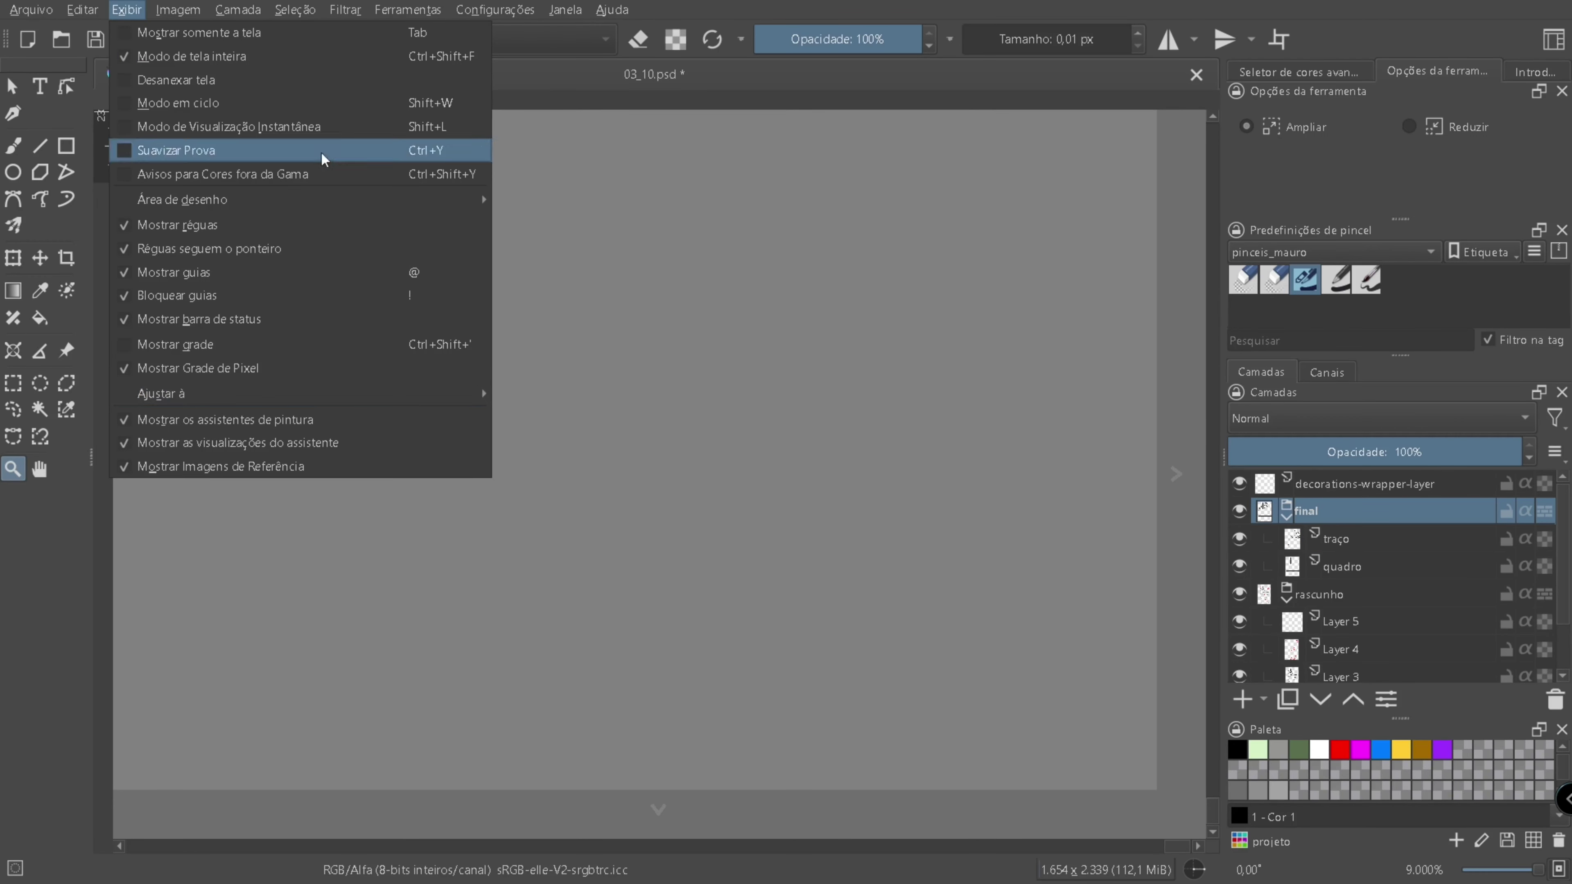
left_click(322, 151)
scroll(413, 318, "down", 10)
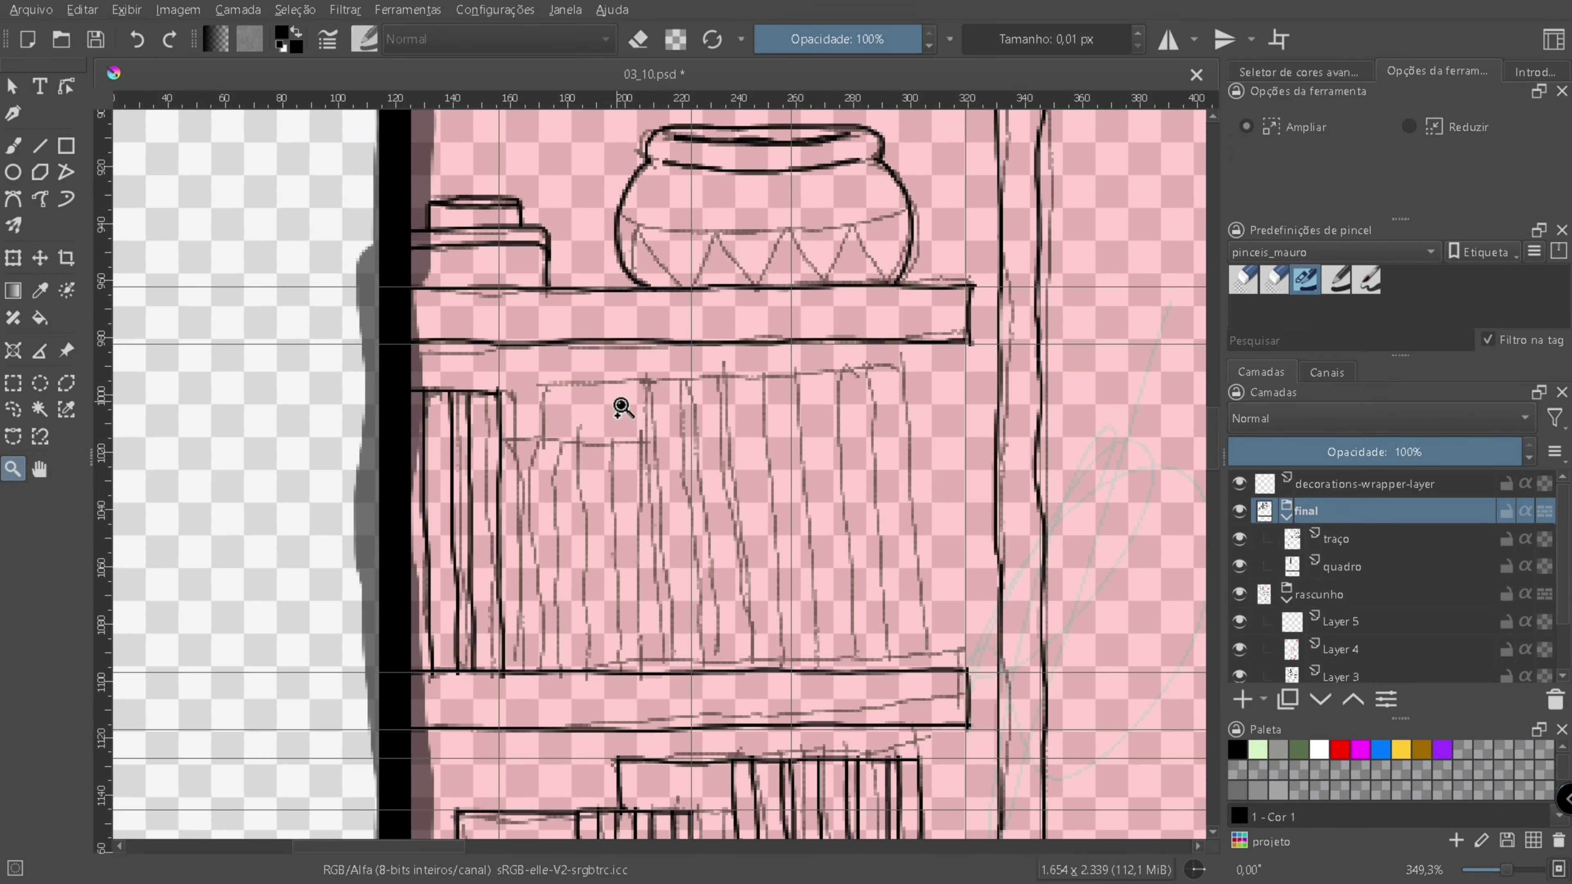
- Ink the top edges of the remaining middle-shelf books and the spines of the shorter central group on the traço layer
key("b")
key("Page_Down")
left_click_drag(555, 117, 468, 374)
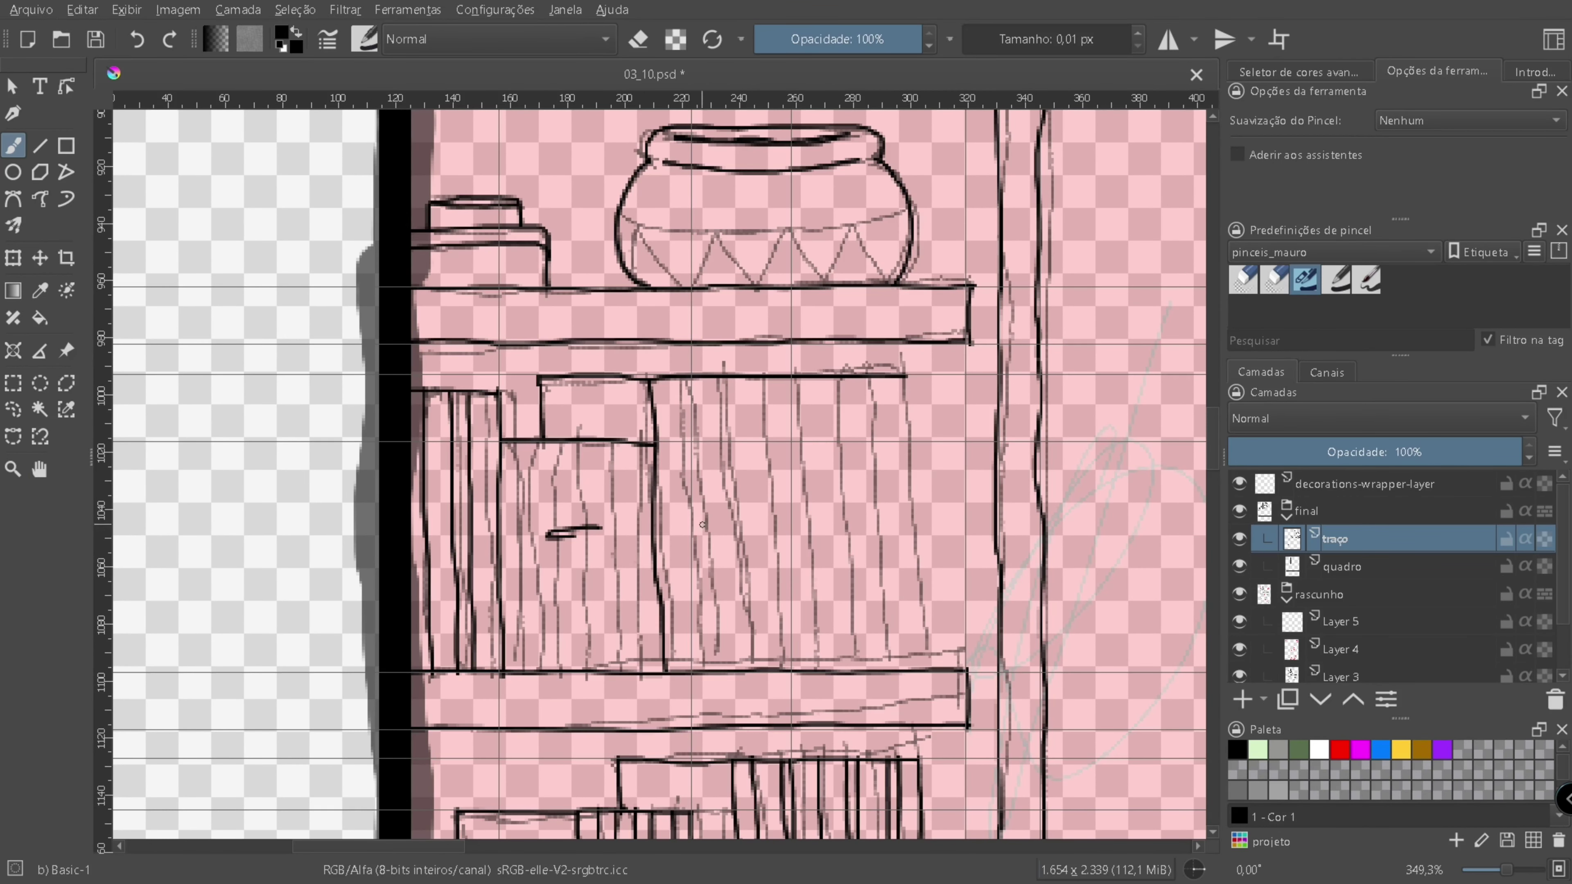
scroll(703, 525, "right", 4)
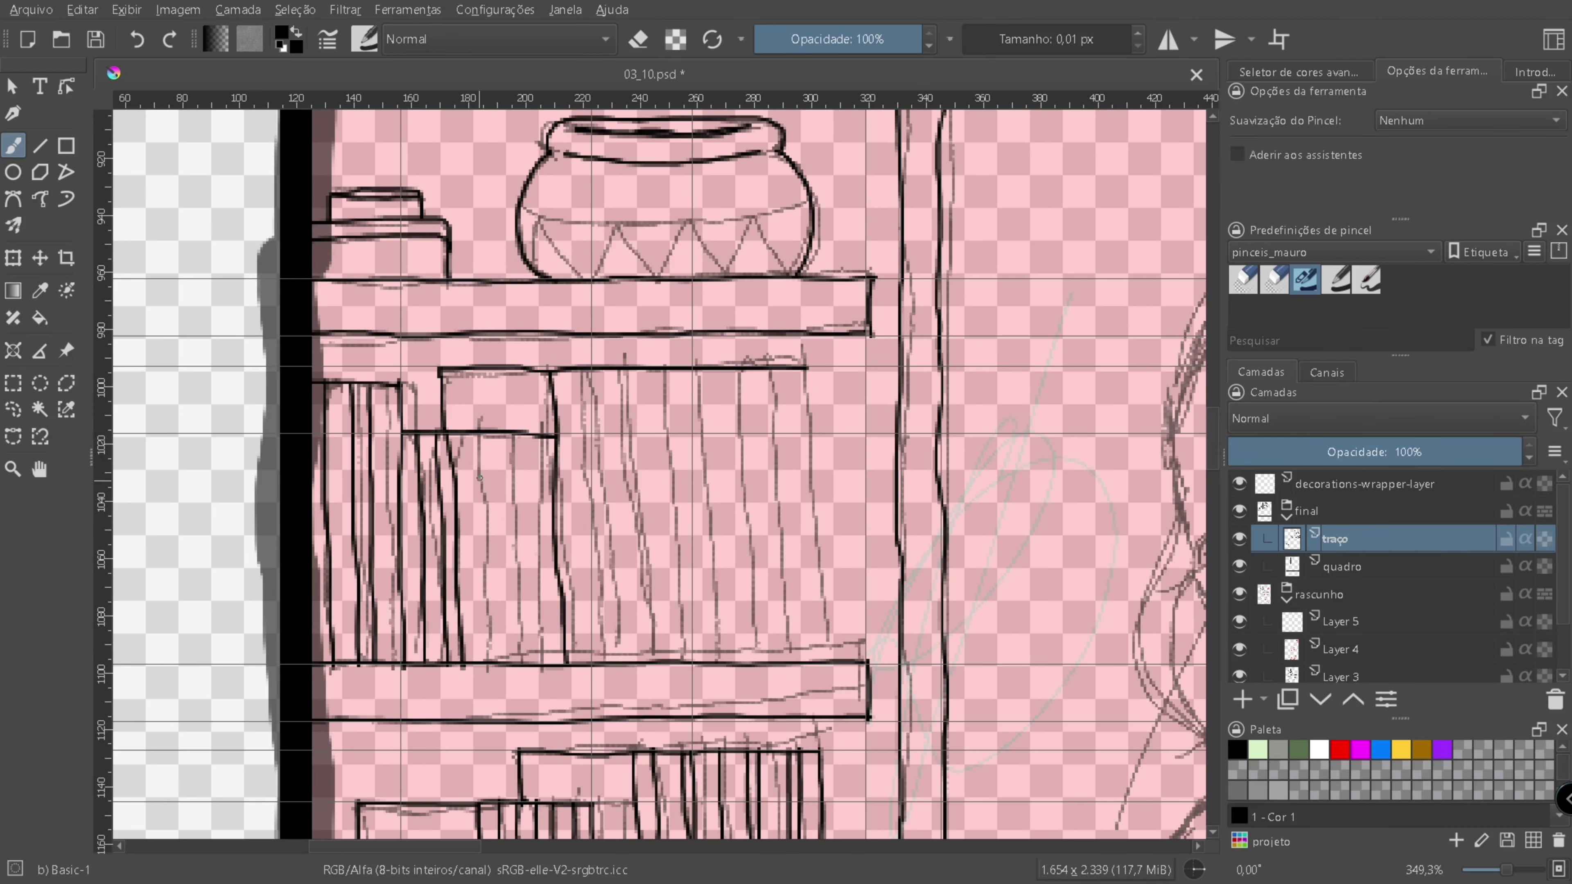
left_click_drag(487, 434, 496, 669)
left_click_drag(521, 432, 527, 548)
- Ink the outer edge and spines of the tall right-hand group of books on the middle shelf
left_click_drag(806, 514, 821, 656)
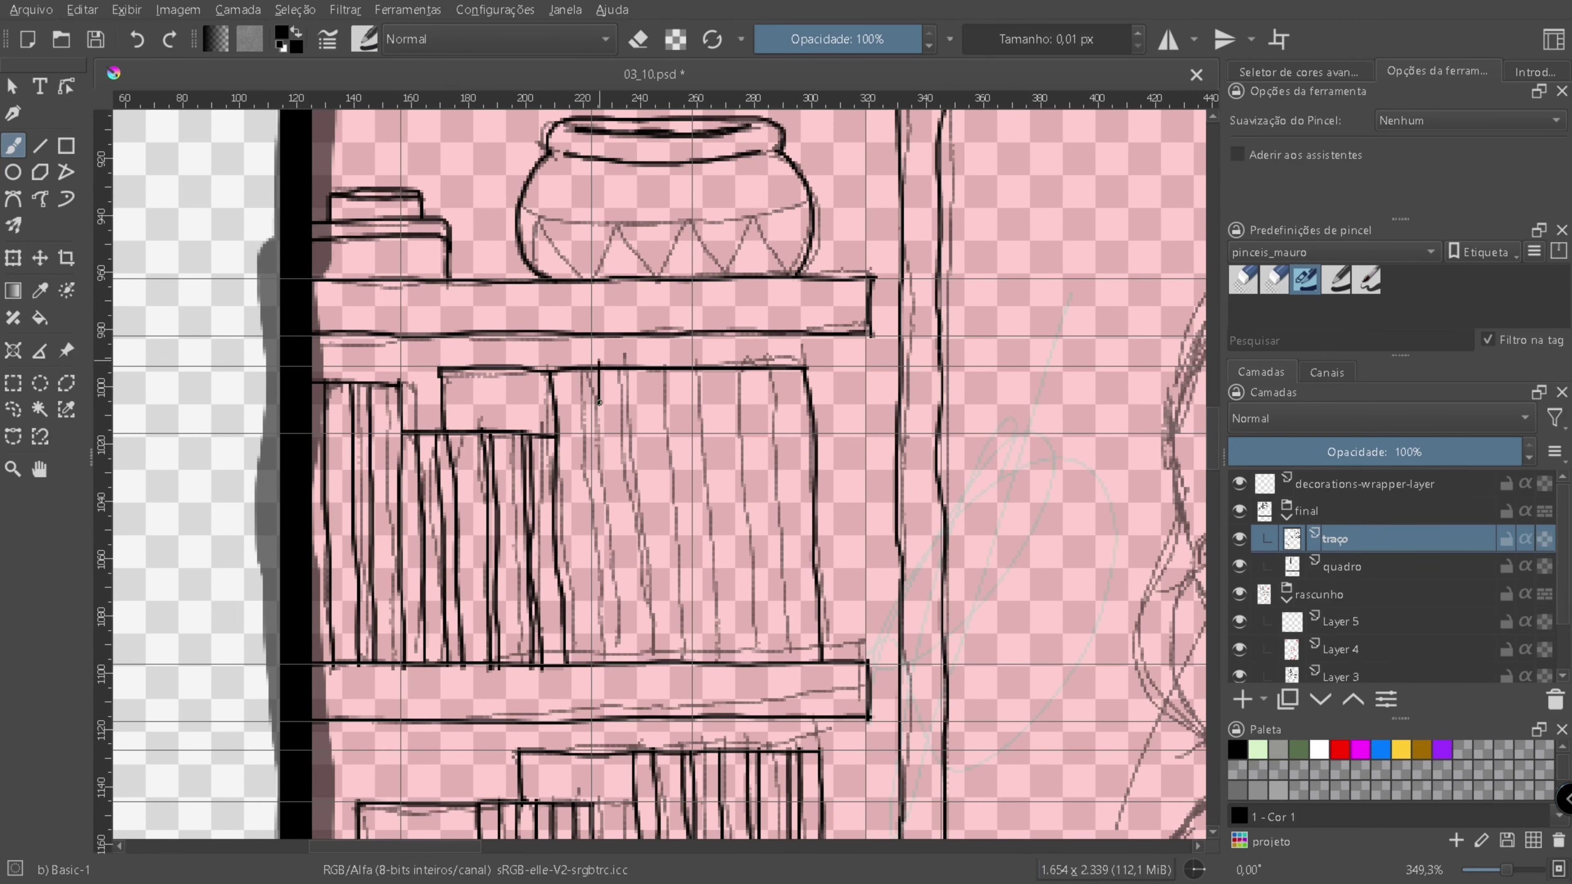
left_click_drag(599, 403, 618, 646)
left_click_drag(635, 370, 655, 639)
- Ink the outlines of the pencil cup and the flat object lying behind it on the desk
key("z")
left_click_drag(601, 504, 724, 452)
key("b")
mouse_move(577, 428)
left_mouse_down()
mouse_move(580, 528)
mouse_move(746, 656)
left_mouse_up()
left_click_drag(748, 546, 742, 662)
left_click_drag(742, 662, 1040, 647)
mouse_move(482, 489)
left_mouse_down()
mouse_move(547, 557)
mouse_move(874, 619)
left_mouse_up()
left_click_drag(480, 484, 875, 457)
left_click_drag(813, 560, 848, 592)
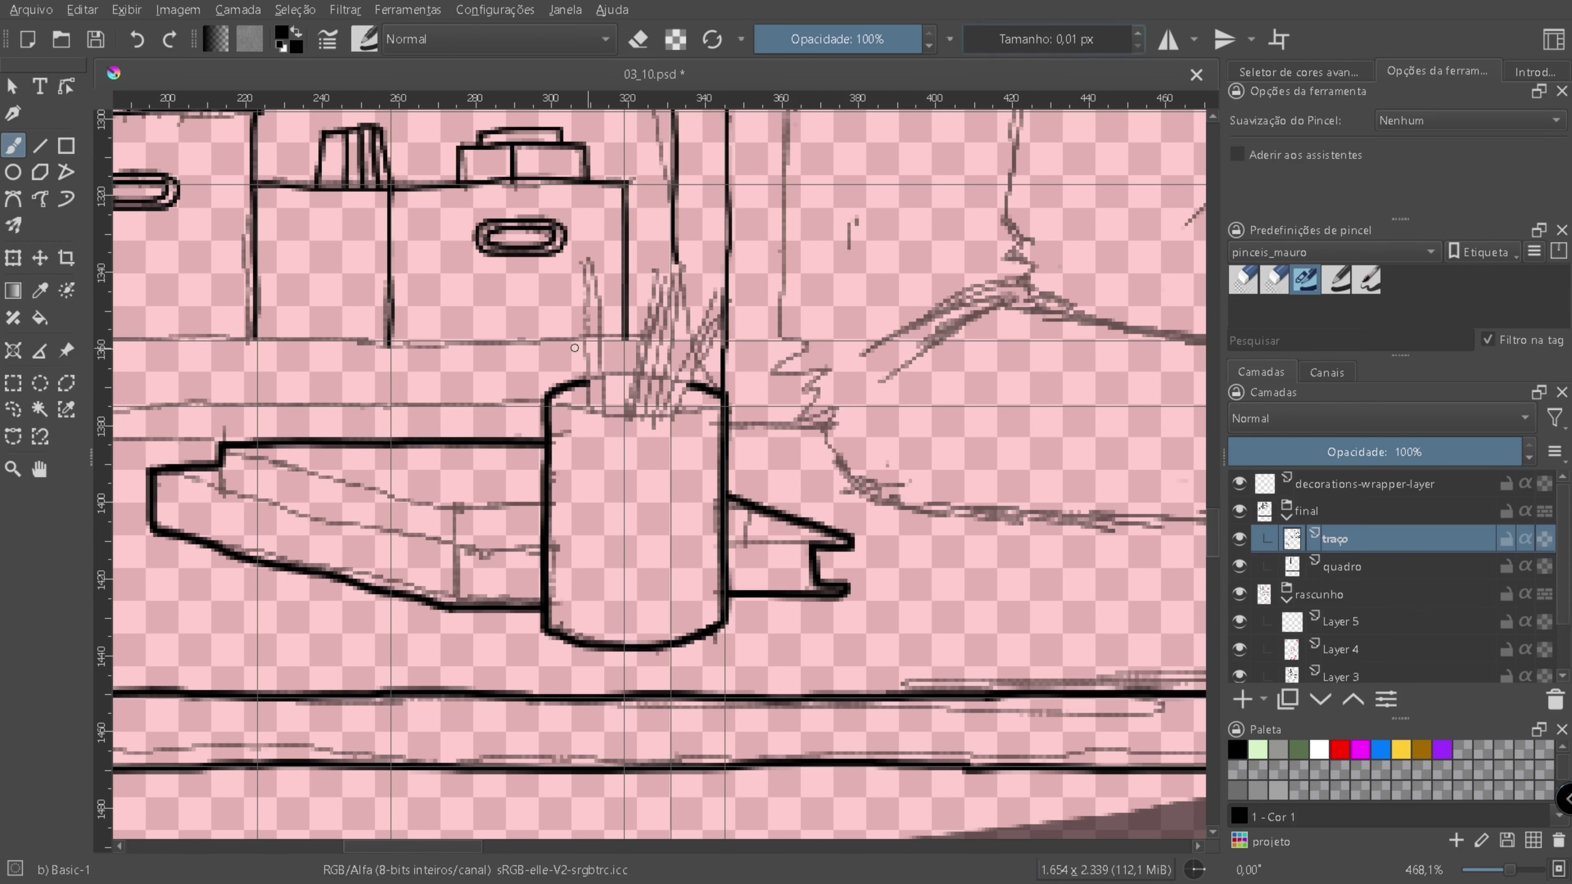
- Ink the inner edges and vertical divisions of the flat object behind the pencil cup
left_click_drag(223, 450, 458, 510)
left_click_drag(155, 476, 455, 550)
left_click_drag(458, 511, 459, 591)
left_click_drag(746, 510, 744, 548)
- Ink the pencils standing in the cup on the desk
scroll(570, 514, "up", 2)
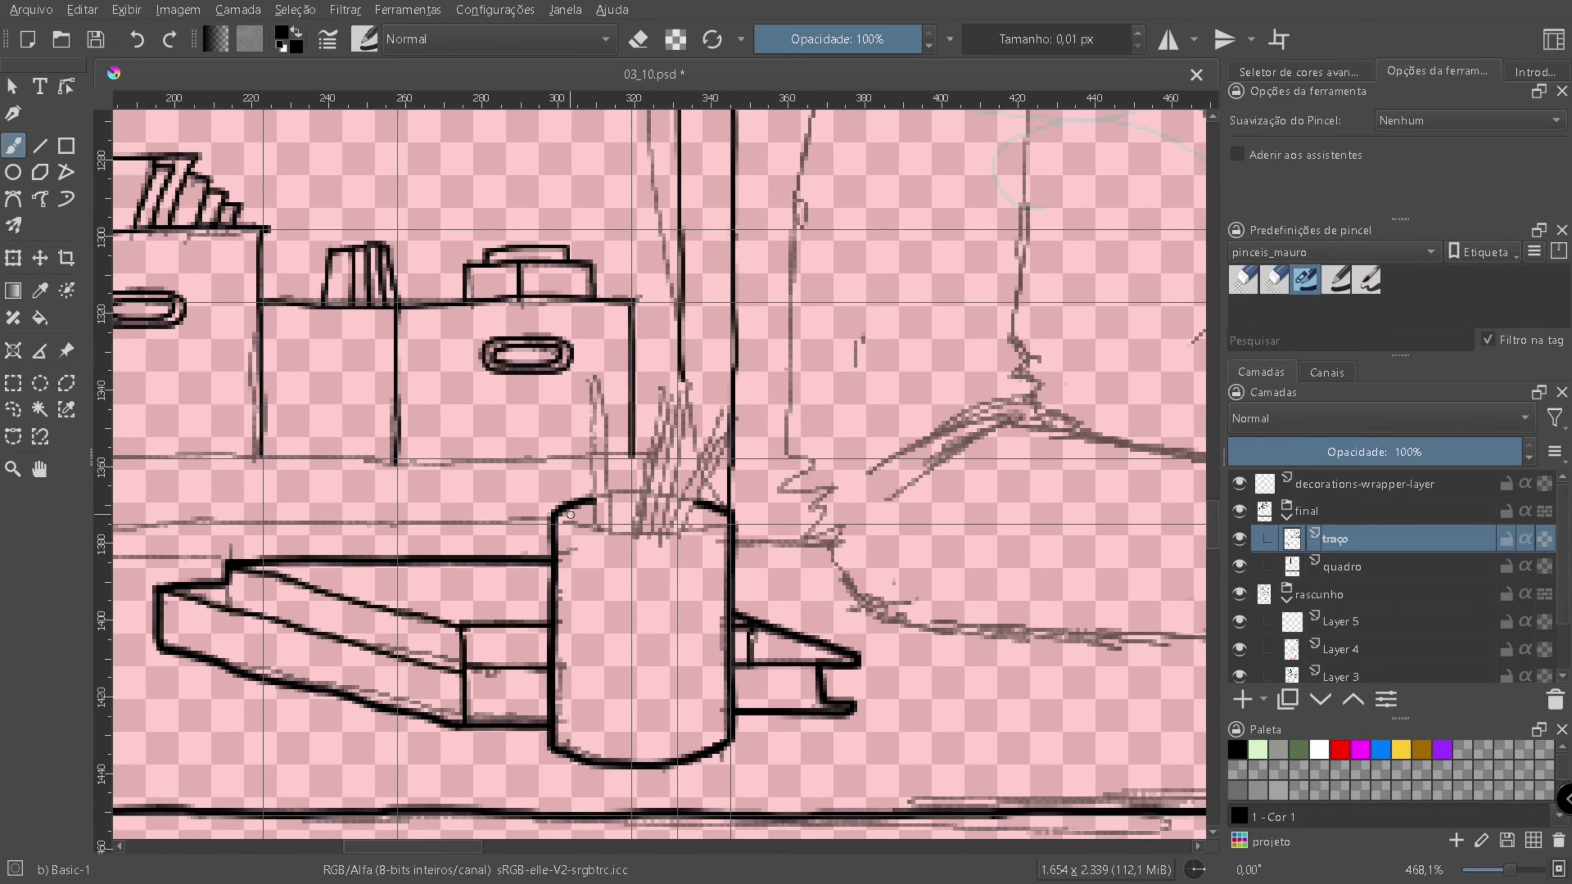
left_click_drag(600, 400, 610, 526)
mouse_move(669, 387)
left_mouse_down()
mouse_move(649, 462)
mouse_move(676, 433)
mouse_move(685, 467)
mouse_move(661, 531)
left_mouse_up()
left_click_drag(727, 422, 686, 516)
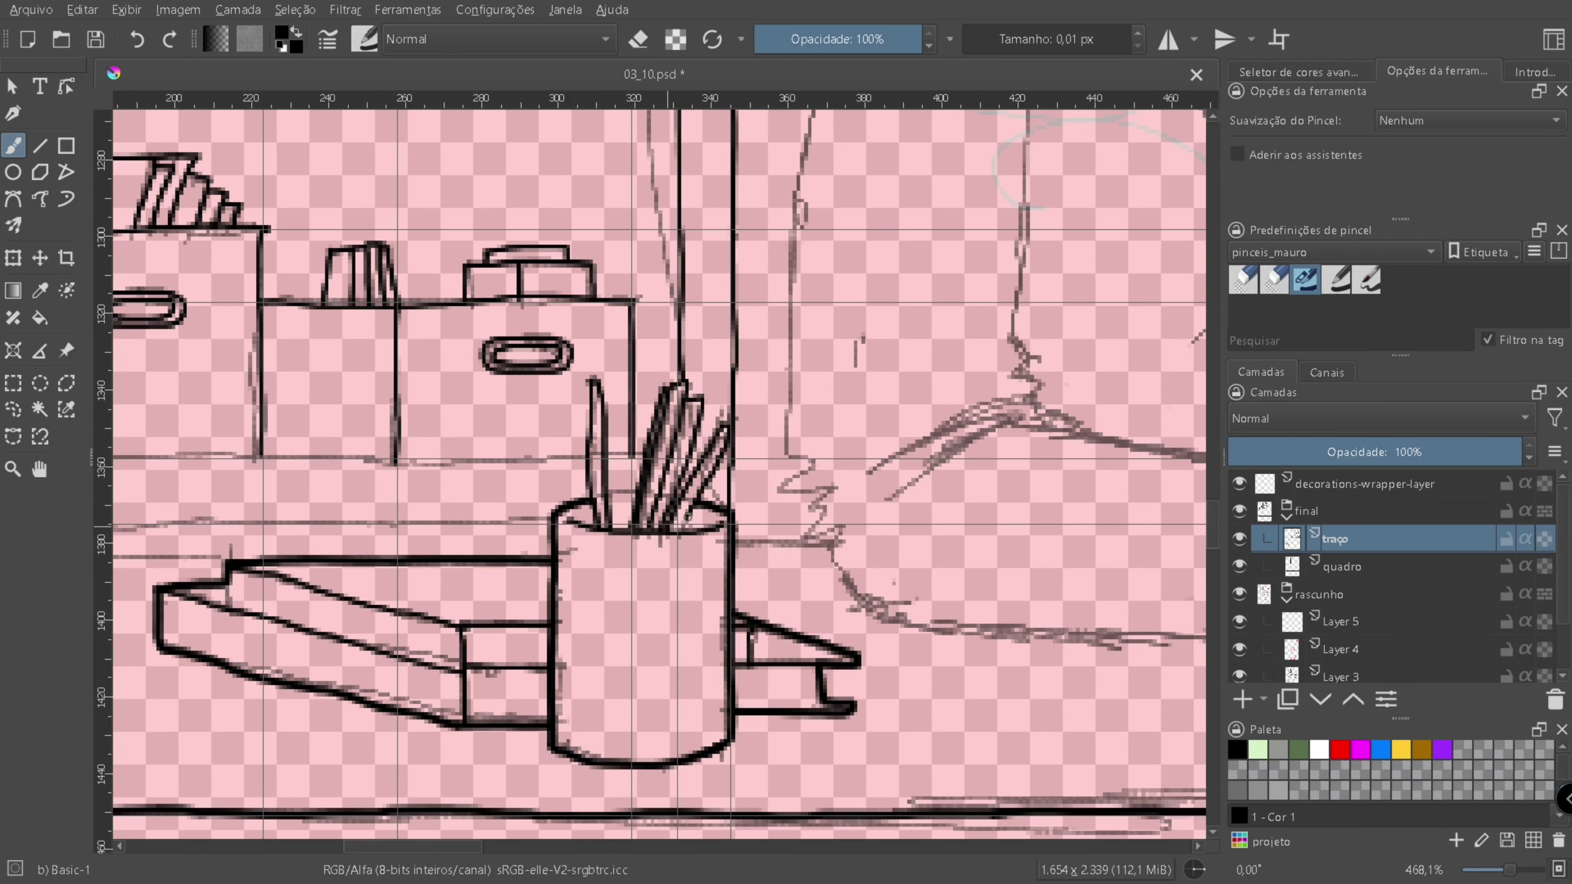
- Ink the desk's back edge and the bookcase's lowest horizontal lines under the storage boxes
scroll(611, 605, "down", 5)
scroll(708, 451, "up", 4)
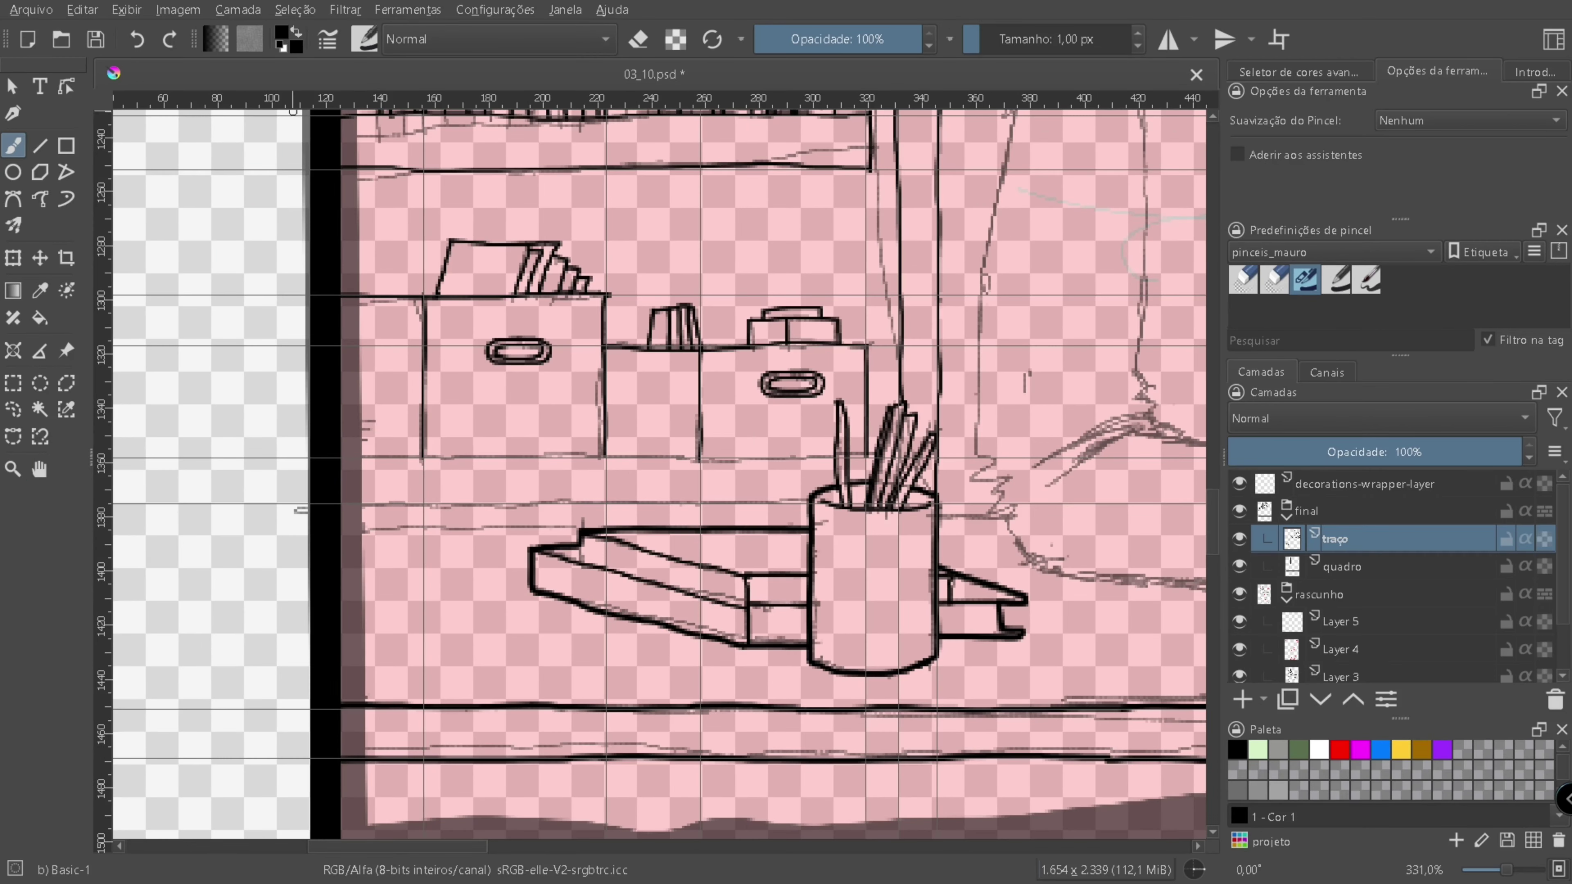
left_click_drag(340, 526, 804, 525)
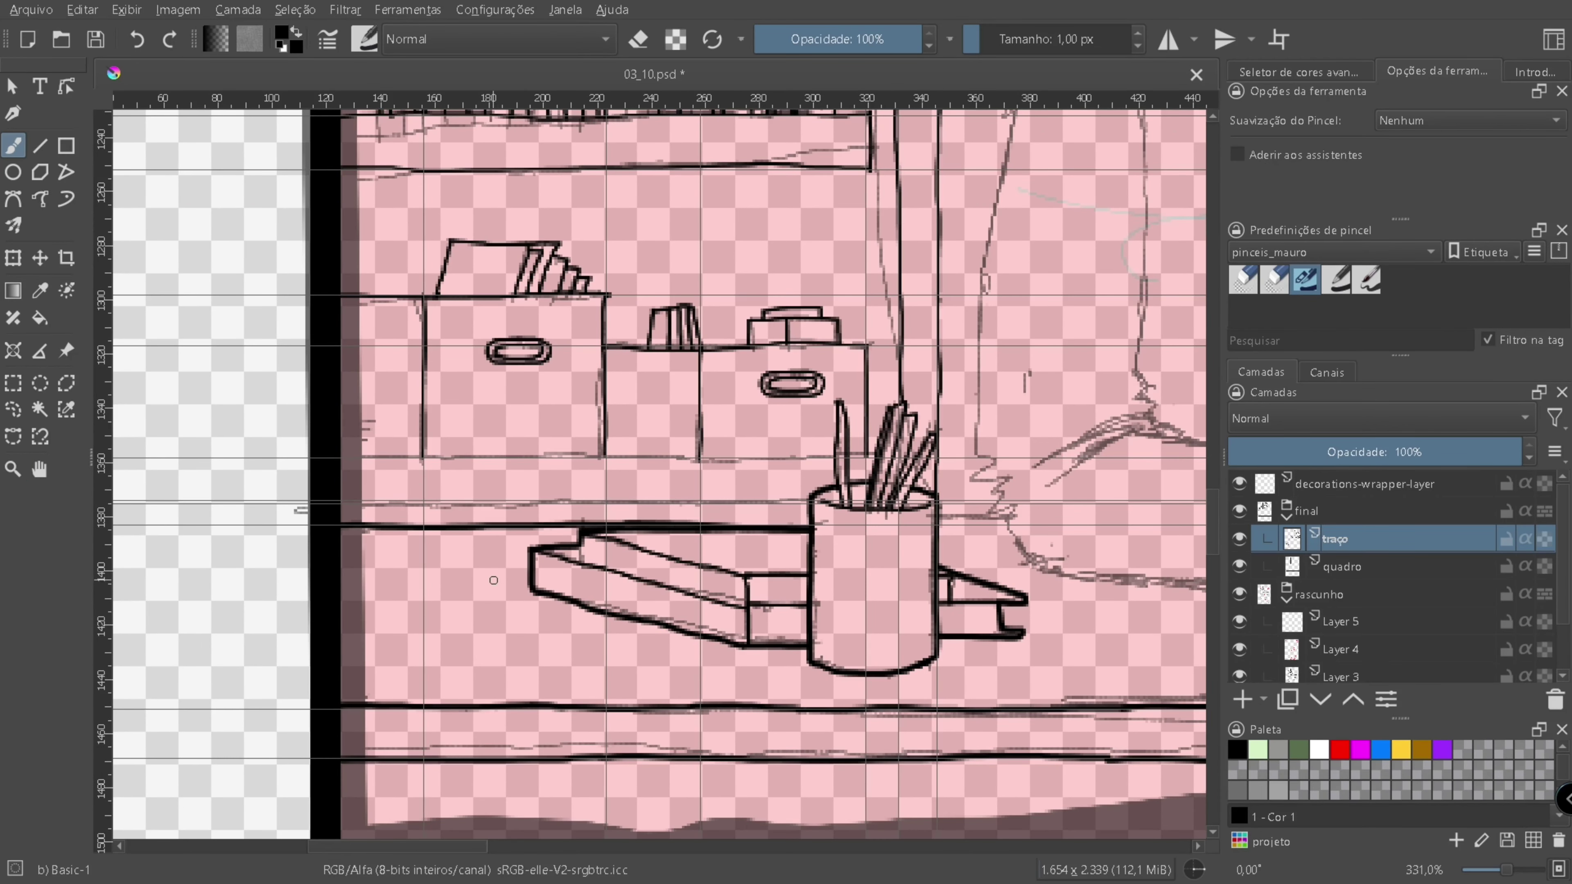
scroll(493, 580, "down", 4)
scroll(691, 605, "up", 4)
left_click_drag(321, 609, 691, 605)
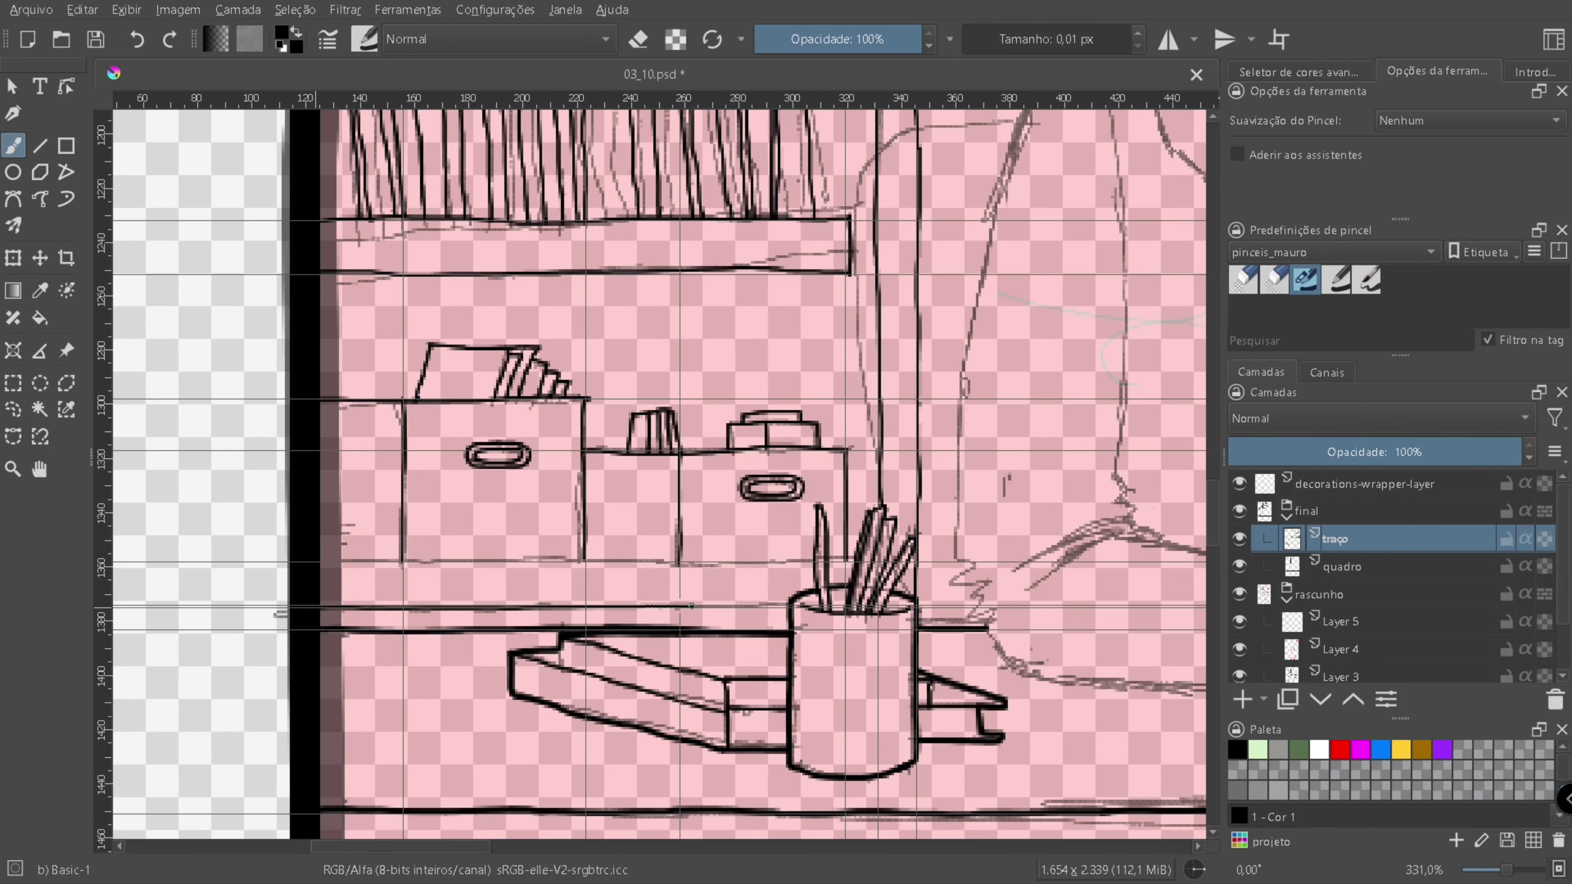
left_click_drag(321, 558, 746, 566)
- Create a layer named temp and draw two straight guide lines along the laptop's slanted screen edge and keyboard base
scroll(919, 562, "down", 4)
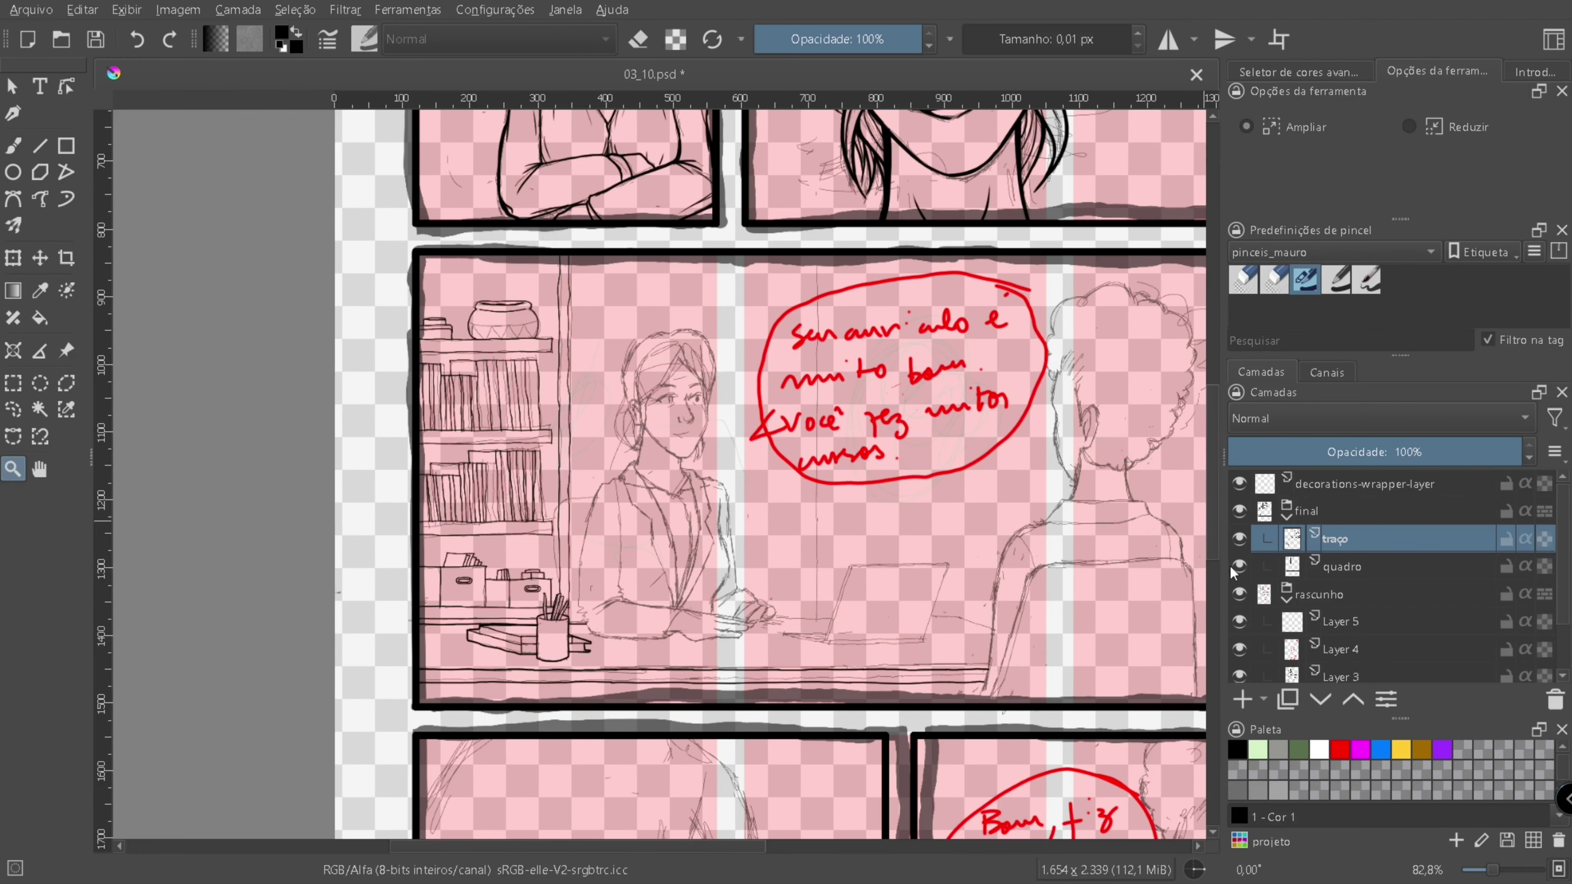
scroll(924, 519, "up", 4)
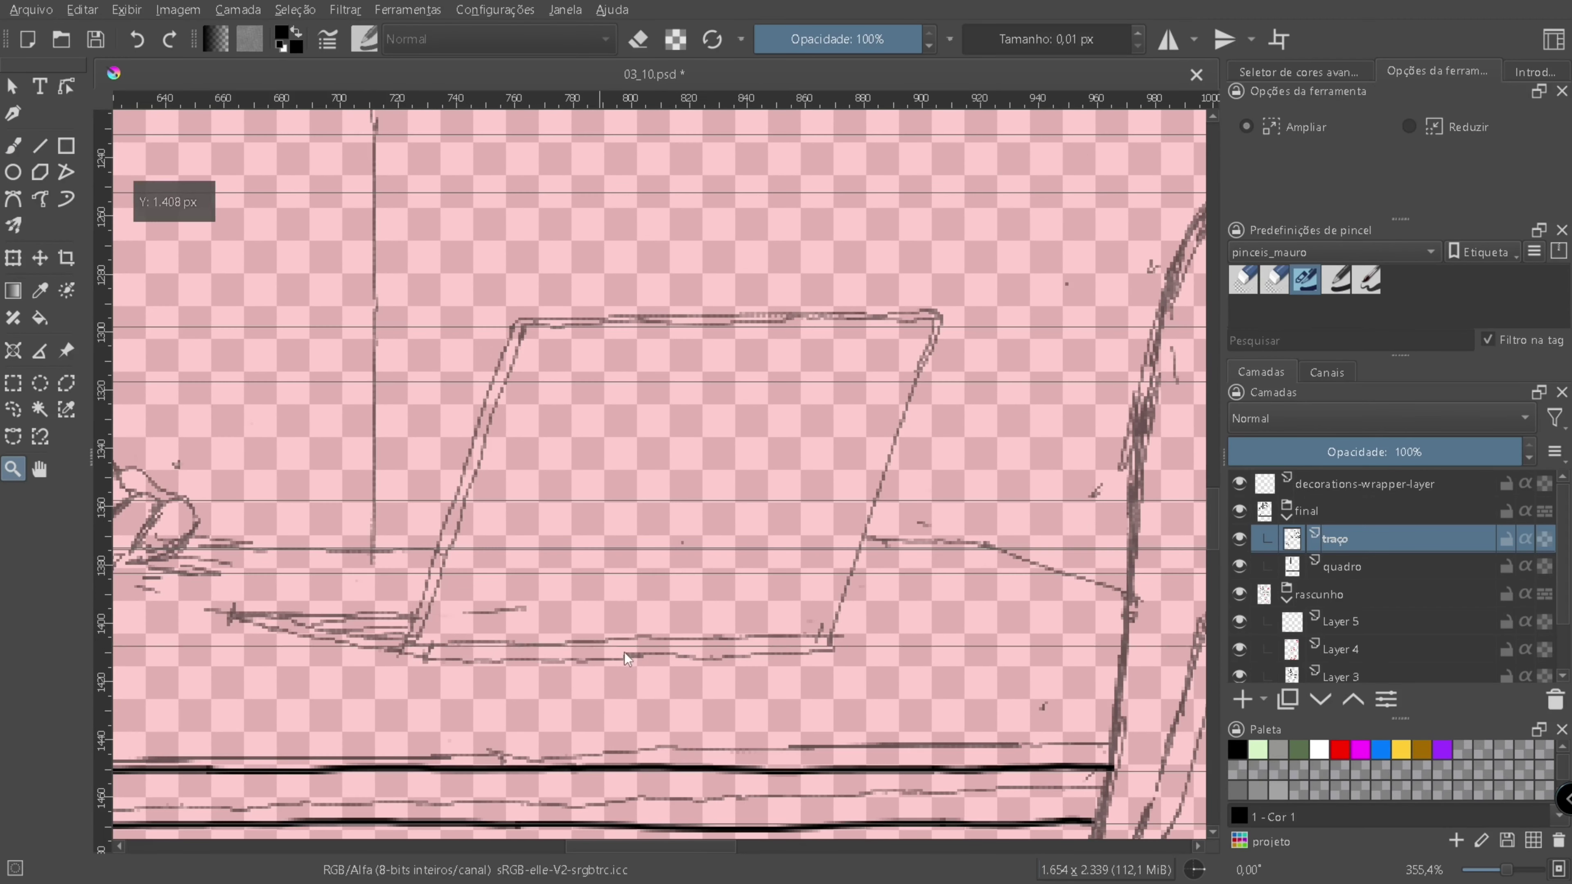
left_click(1241, 699)
type("temp")
key("Return")
key("v")
left_click_drag(808, 697, 949, 287)
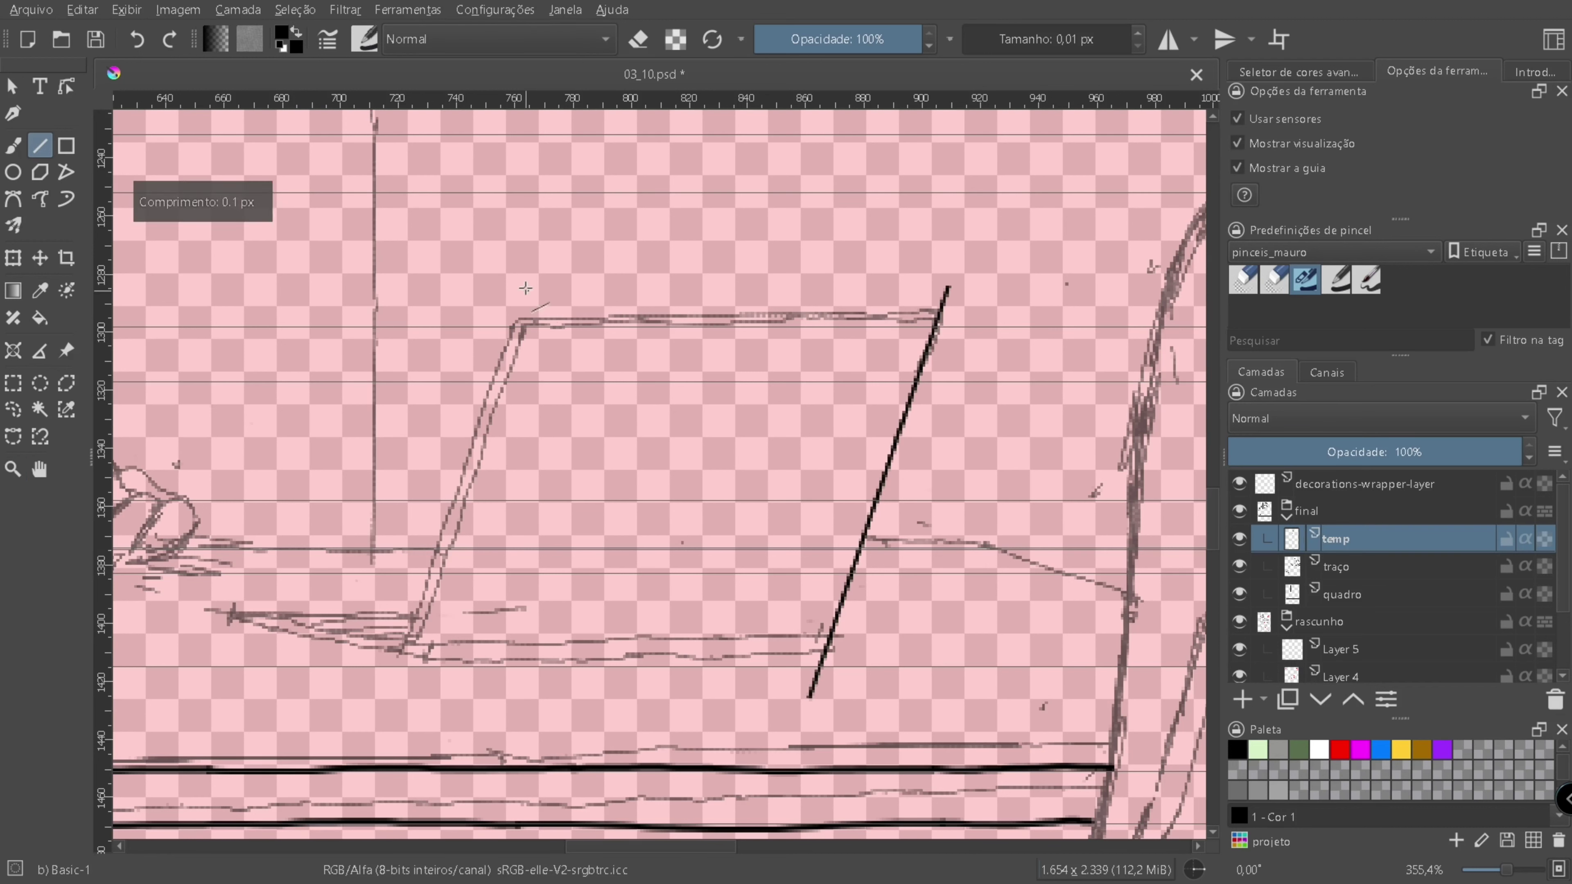
left_click_drag(148, 587, 673, 717)
- Set the temp layer's opacity to 29%, place it below the quadro layer and redraw the laptop guide lines in red
left_click(1313, 452)
key("ctrl+Page_Down")
key("ctrl+Page_Down")
key("ctrl+Page_Down")
key("b")
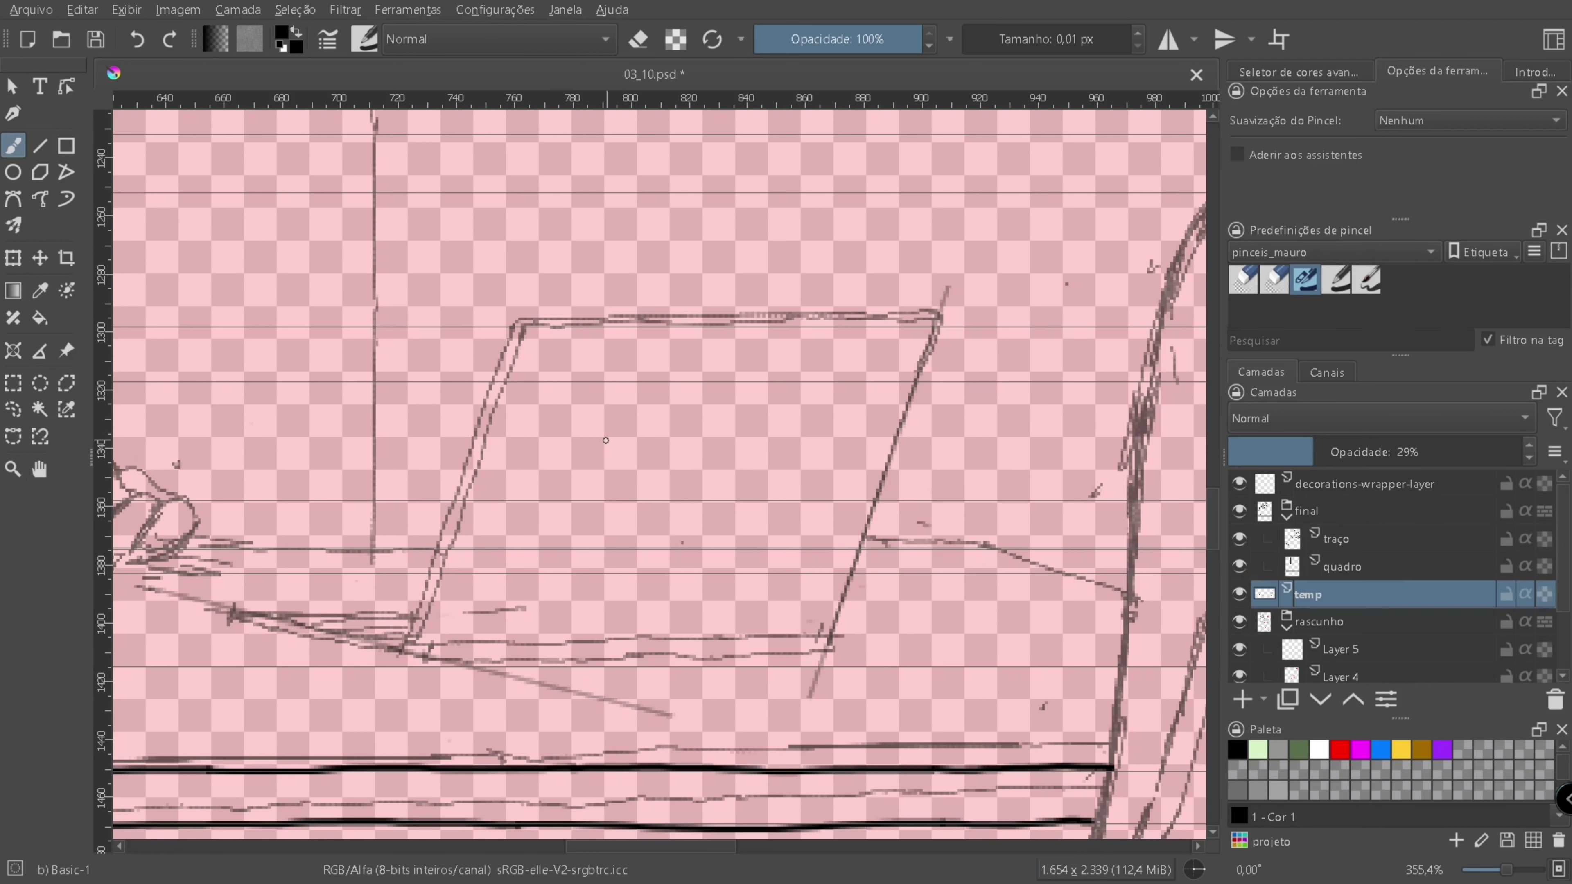
key("ctrl+a")
key("Delete")
key("ctrl+z")
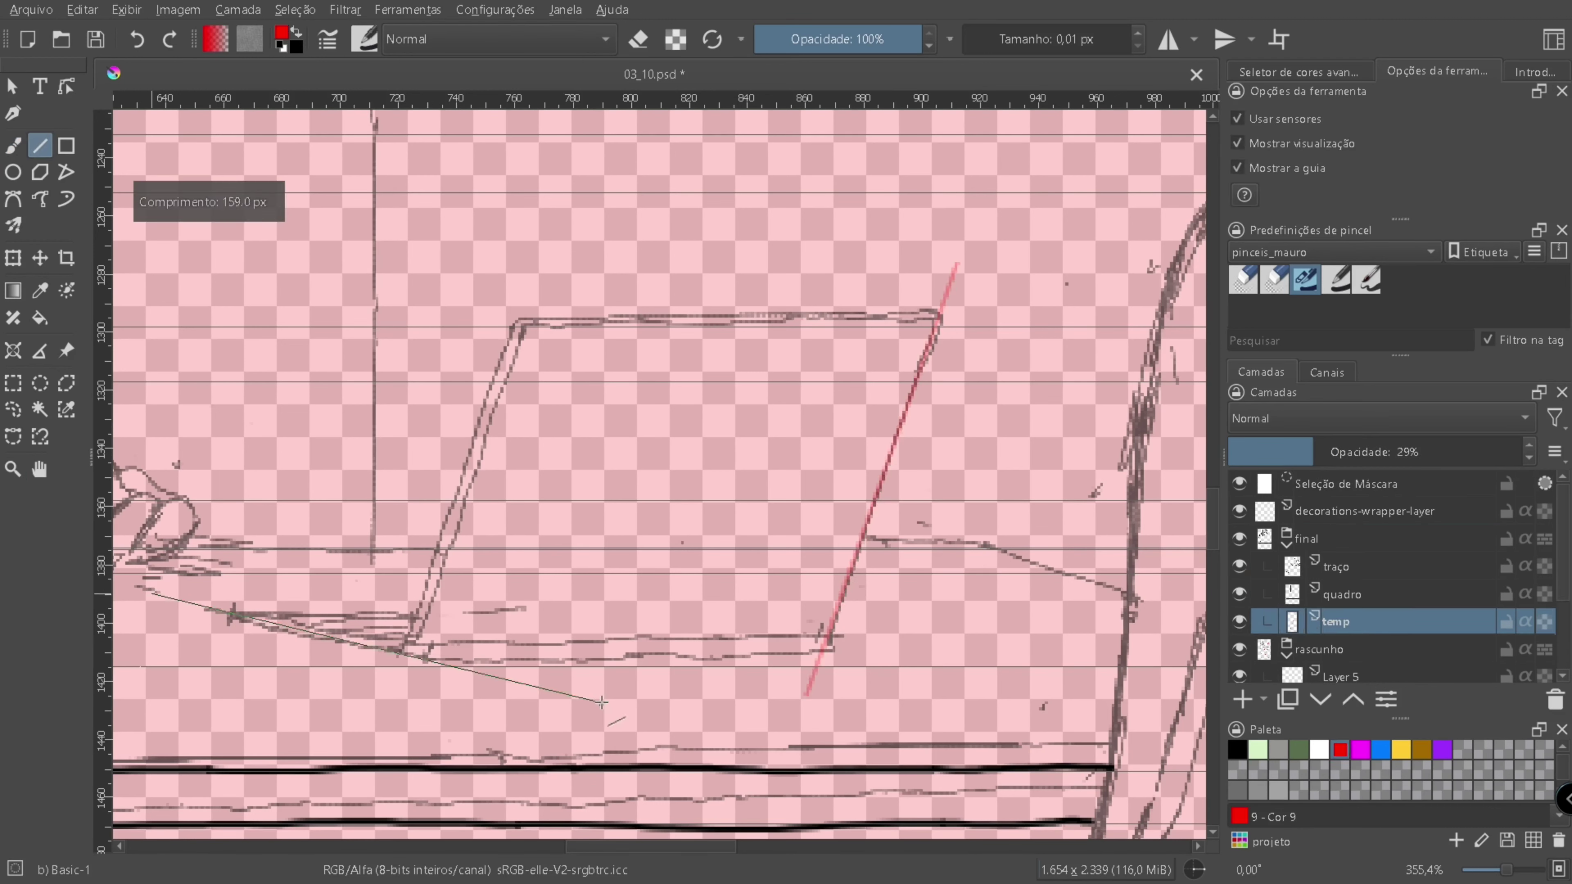
- Ink the laptop screen's right edge and bottom edge in black on the traço layer
key("Page_Up")
key("Page_Up")
key("d")
left_click_drag(899, 416, 821, 649)
left_click_drag(405, 669, 820, 658)
- Align the temp guide lines with the laptop screen's left side and ink its left edge and second bottom line
key("Page_Down")
key("Page_Down")
key("t")
left_click_drag(579, 571, 759, 615)
key("Page_Up")
key("Page_Up")
key("b")
mouse_move(695, 364)
left_mouse_down()
mouse_move(610, 596)
mouse_move(643, 512)
left_mouse_up()
key("ctrl+z")
left_click_drag(610, 689, 962, 690)
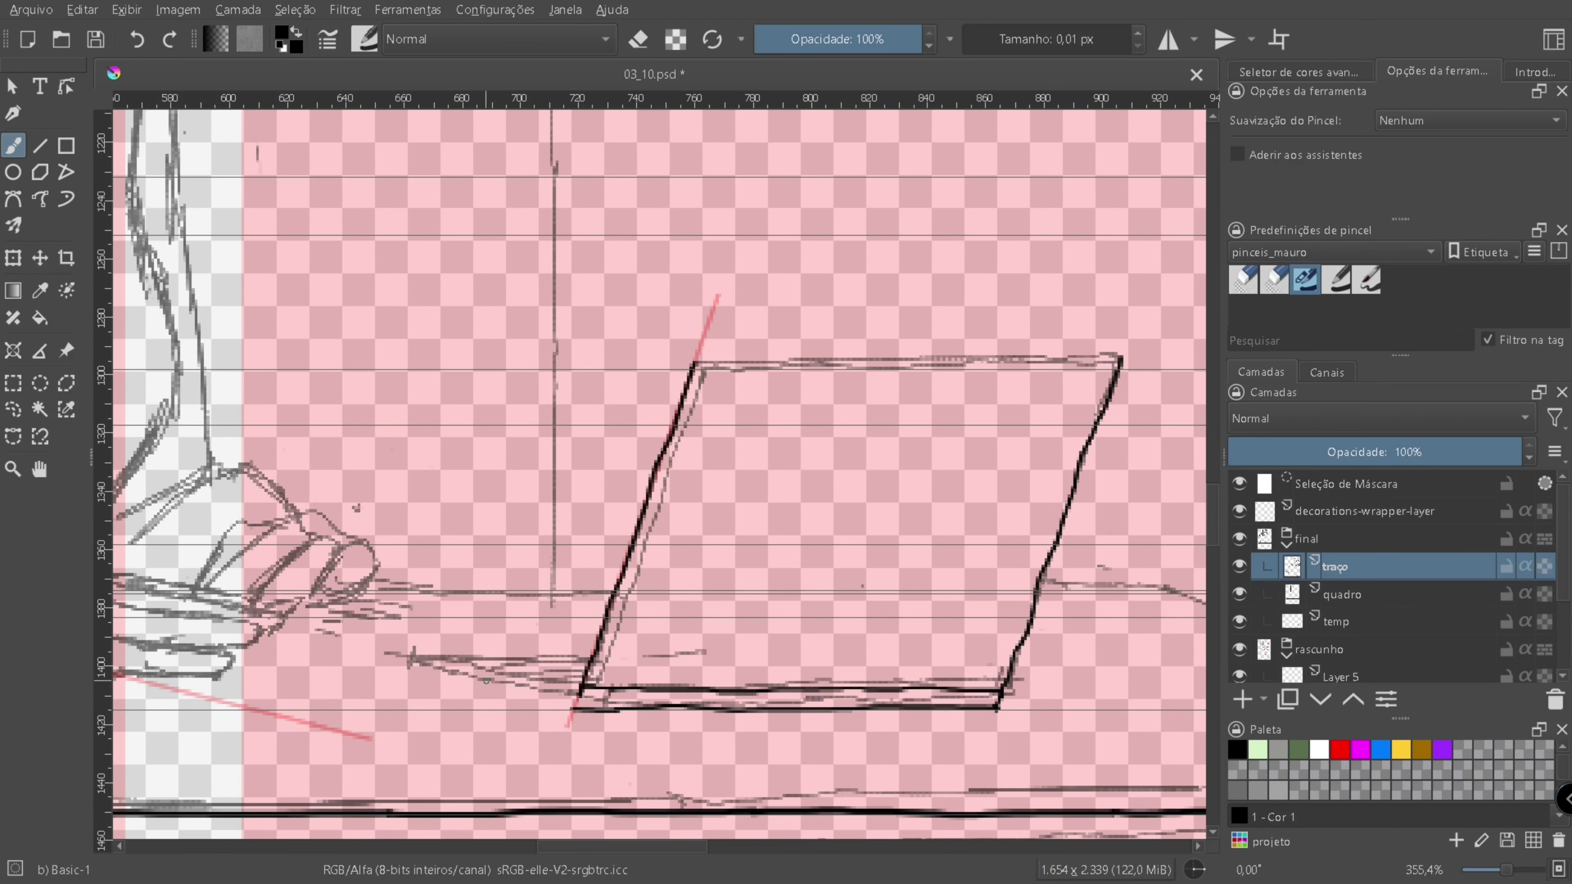
- Align the slanted guide line with the laptop's keyboard base and ink the base on the traço layer
key("Page_Down")
key("Page_Down")
key("t")
left_click_drag(398, 660, 645, 642)
key("Page_Up")
key("Page_Up")
key("b")
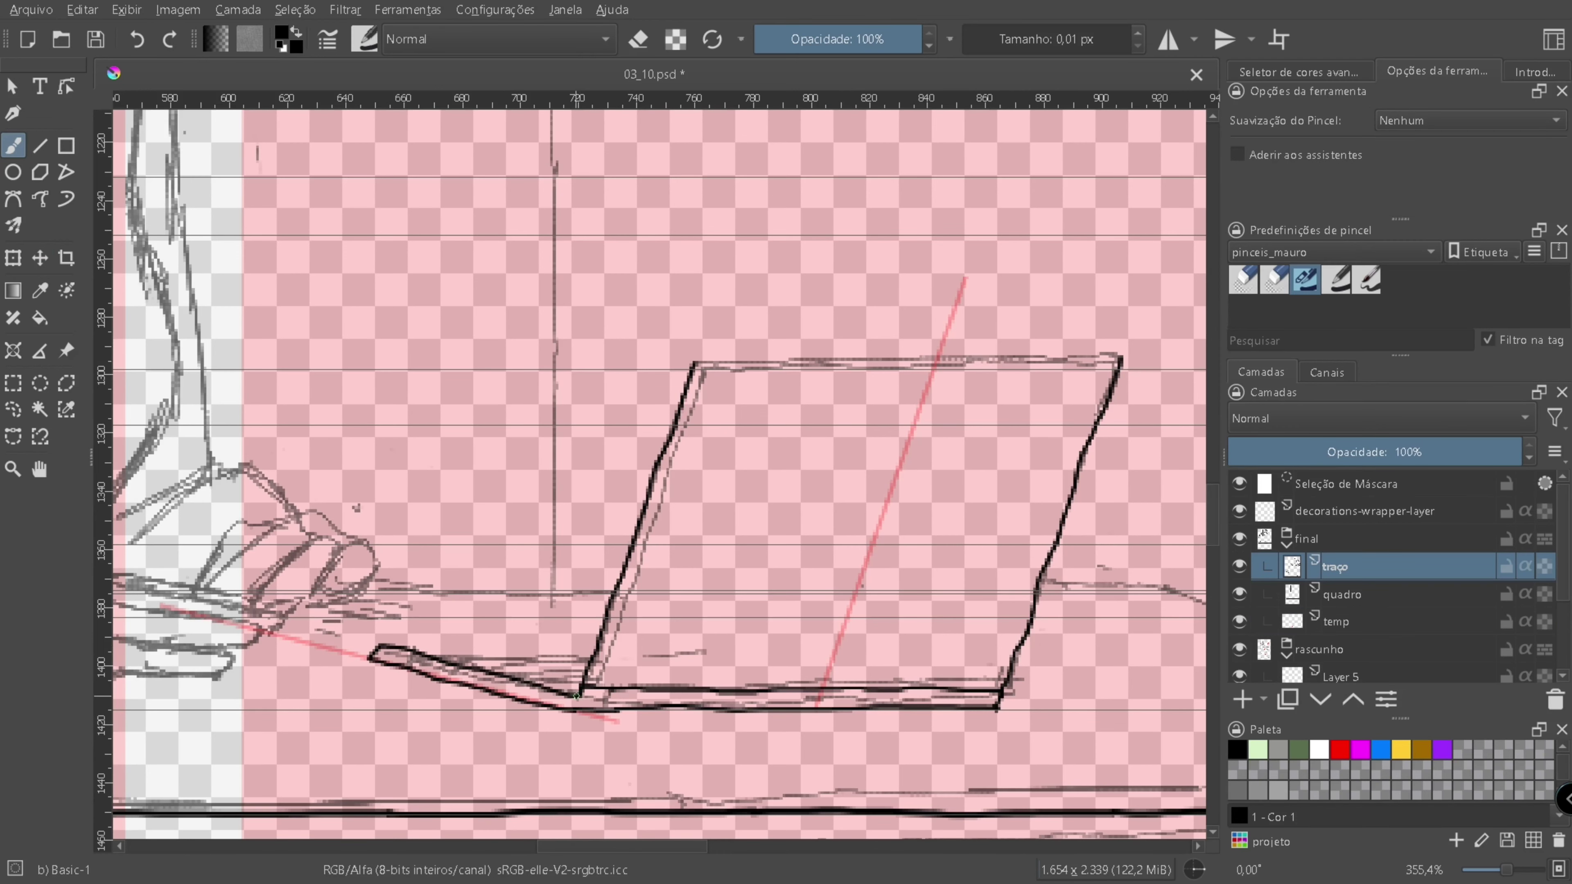
- Redraw the laptop screen's two bottom lines farther to the right, with the guide lines shifted beyond the screen
left_click(13, 469)
left_click(598, 677, "alt")
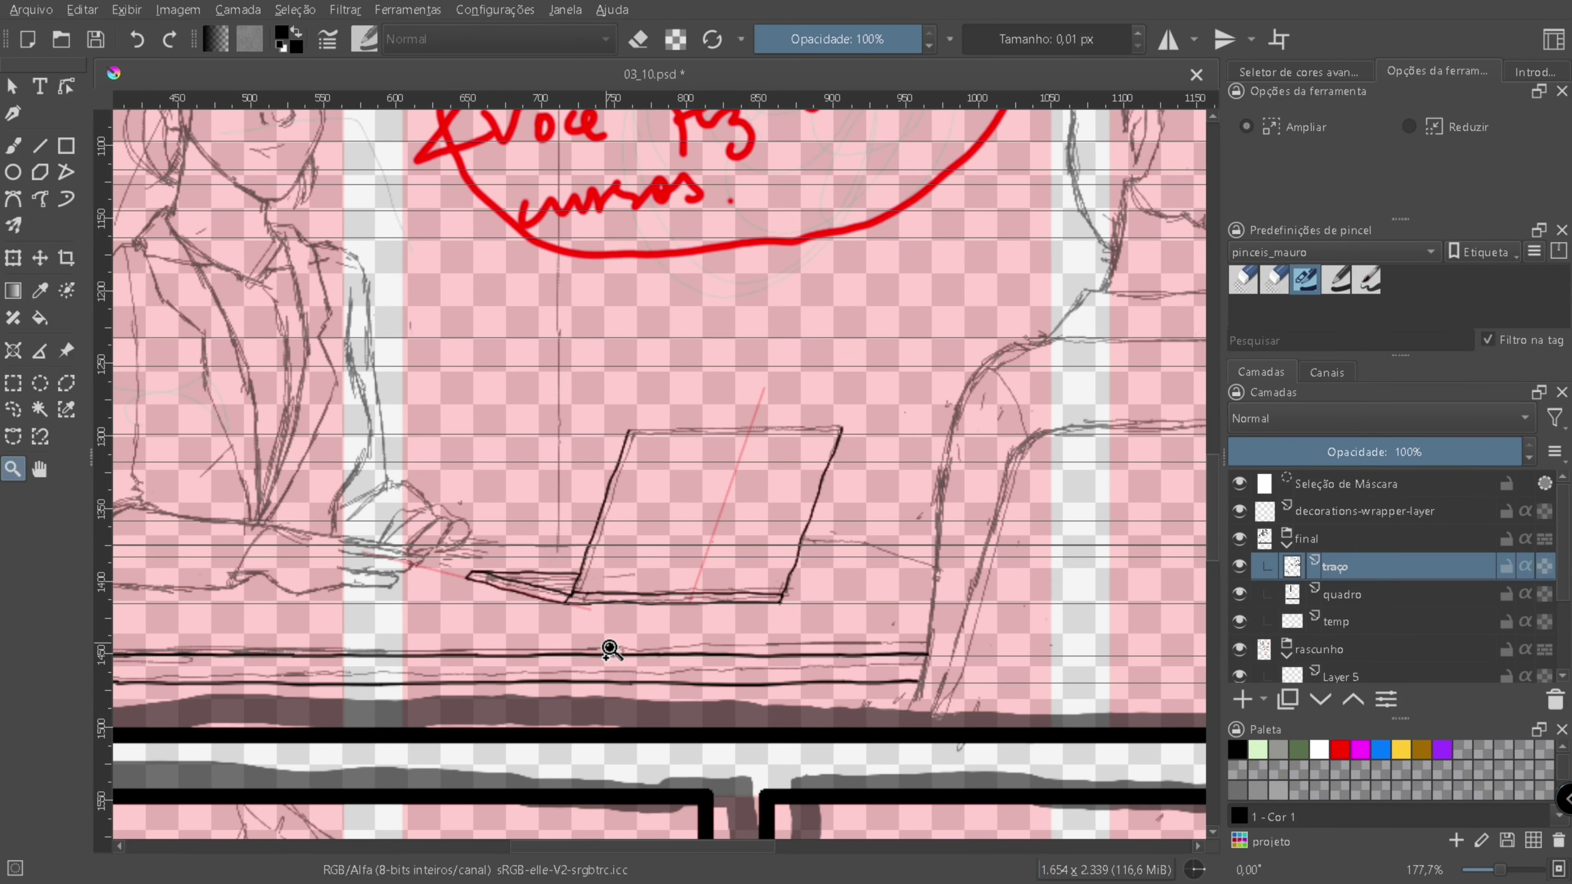
left_click(540, 556, "alt")
left_click(572, 447)
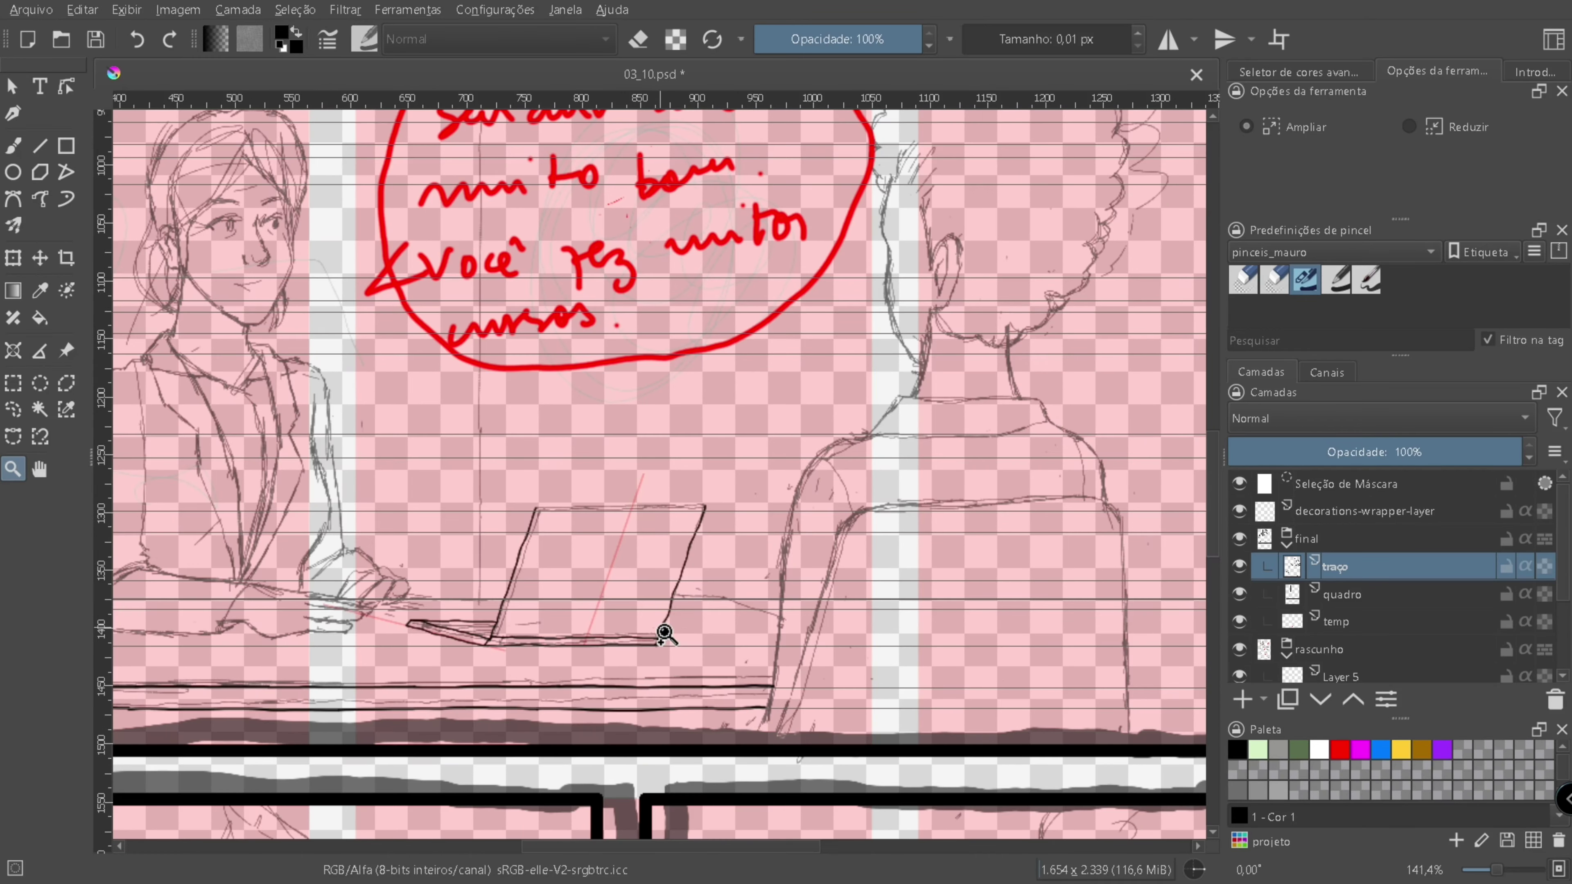
left_click(660, 631)
key("t")
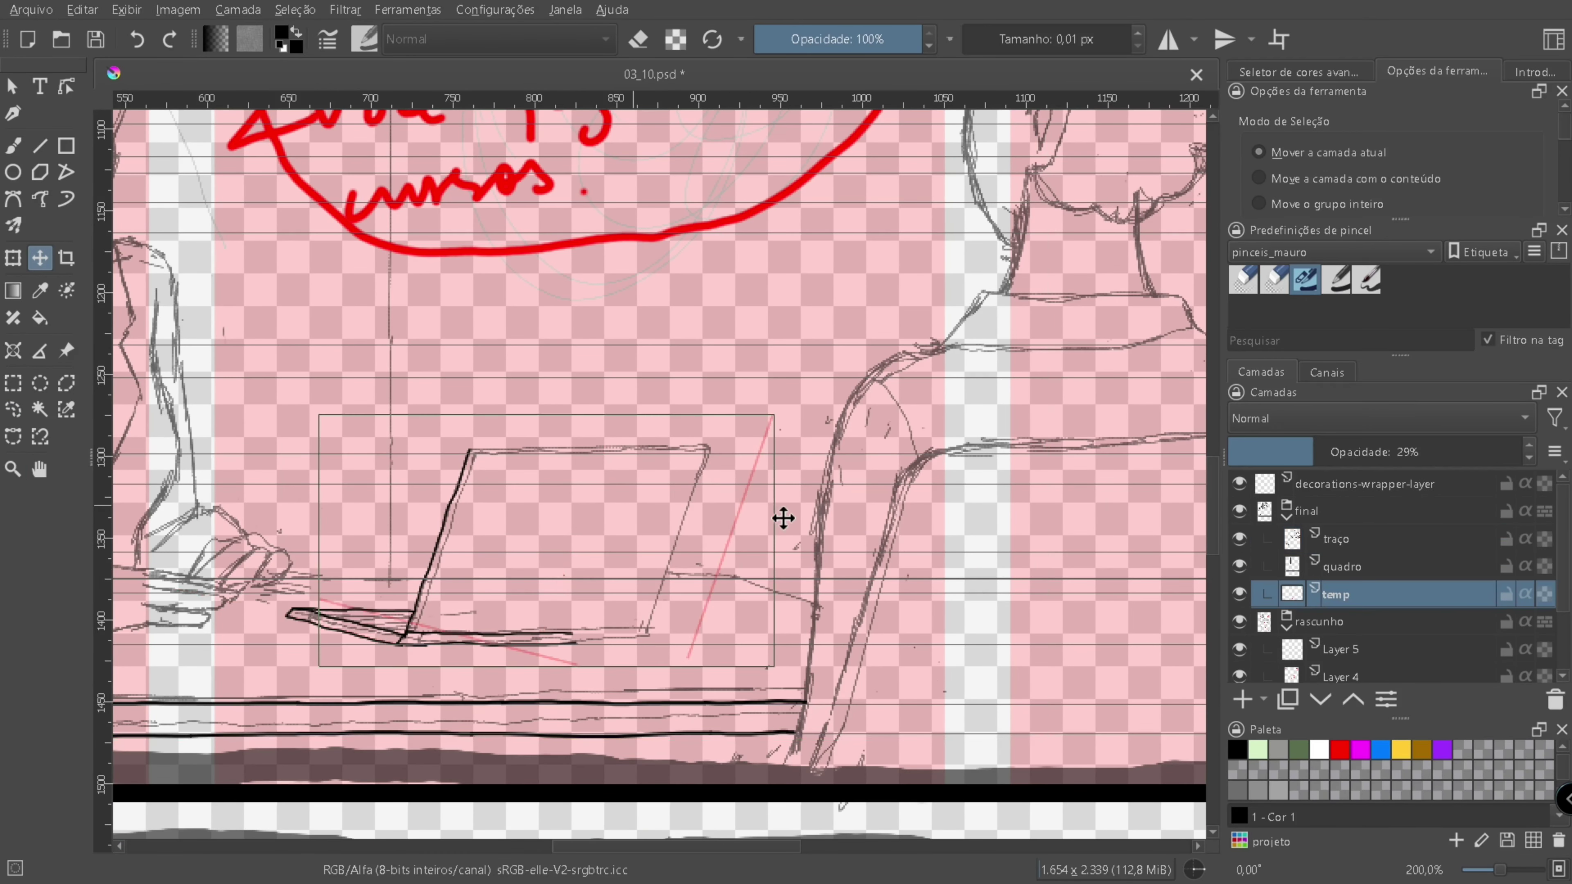
key("b")
scroll(542, 682, "up", 3)
left_click_drag(654, 588, 873, 587)
left_click_drag(606, 567, 875, 565)
- Ink a wider right edge and the top edge of the laptop screen, checking the slant against the temp guide lines
scroll(876, 565, "up", 4)
mouse_move(807, 807)
left_mouse_down()
mouse_move(859, 561)
mouse_move(937, 319)
left_mouse_up()
scroll(937, 319, "up", 1)
key("t")
key("Page_Down")
key("Page_Down")
left_click_drag(991, 561, 352, 560)
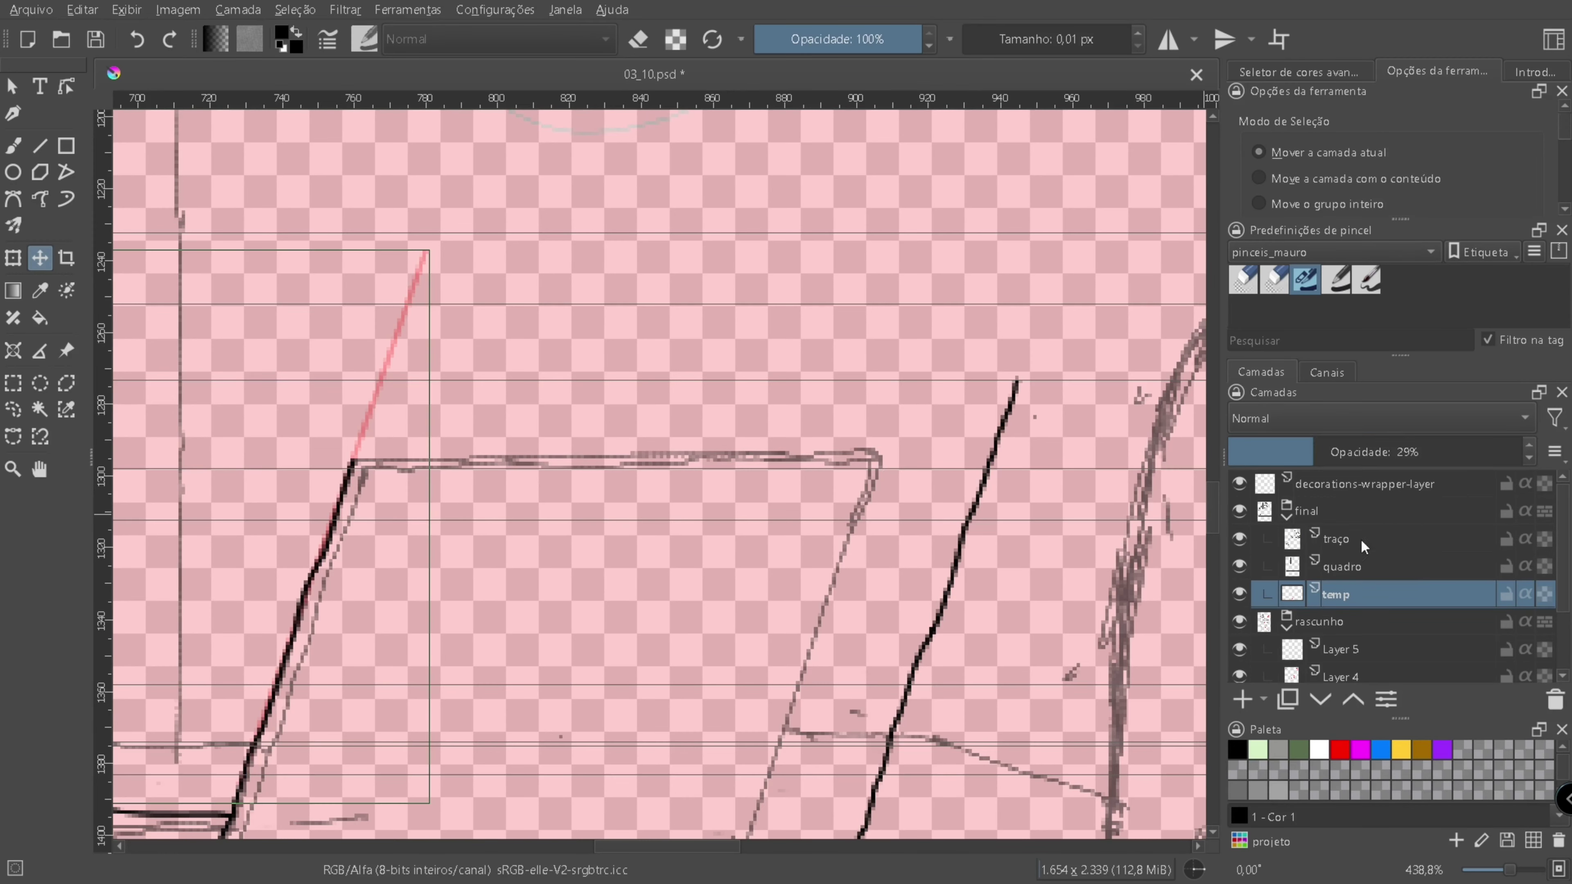
key("Page_Up")
key("Page_Up")
key("b")
mouse_move(349, 463)
left_mouse_down()
mouse_move(491, 378)
mouse_move(1014, 397)
left_mouse_up()
- Ink the second left and top lines that give the laptop lid its thickness
scroll(418, 376, "down", 3)
left_click_drag(589, 198, 455, 562)
scroll(454, 562, "up", 1)
scroll(516, 460, "up", 2)
left_click_drag(529, 387, 1008, 400)
scroll(1009, 399, "down", 4)
left_click_drag(535, 569, 407, 580)
scroll(407, 580, "down", 4)
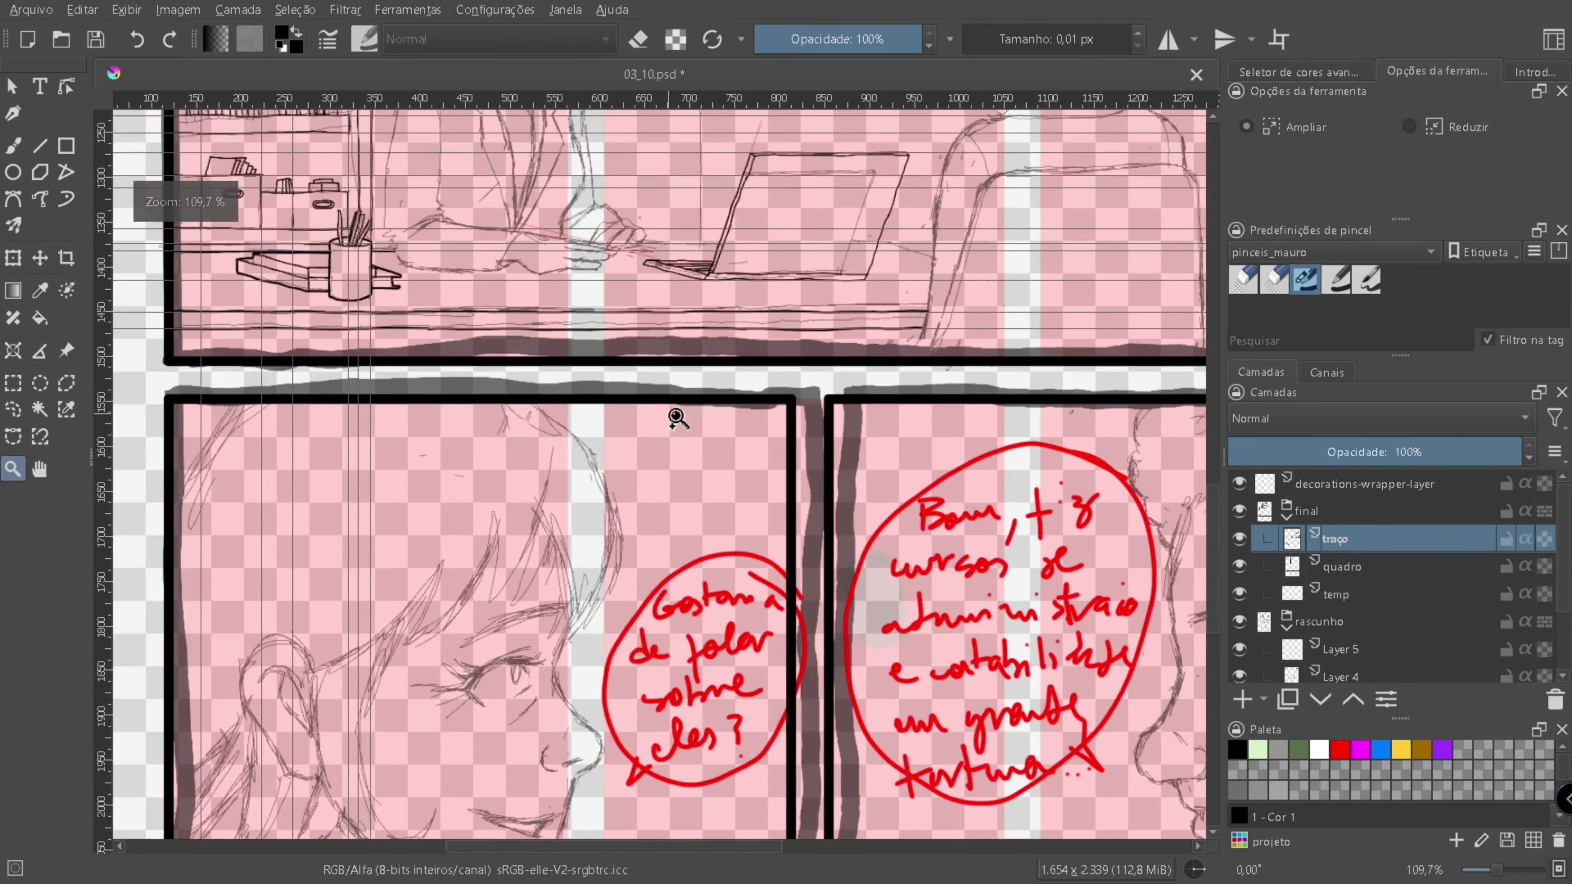
- Create a layer named detalhes, place it below the quadro layer and set its opacity to 50%
scroll(676, 414, "up", 8)
key("Insert")
key("e")
double_click(1365, 538)
type("detalhes")
key("Return")
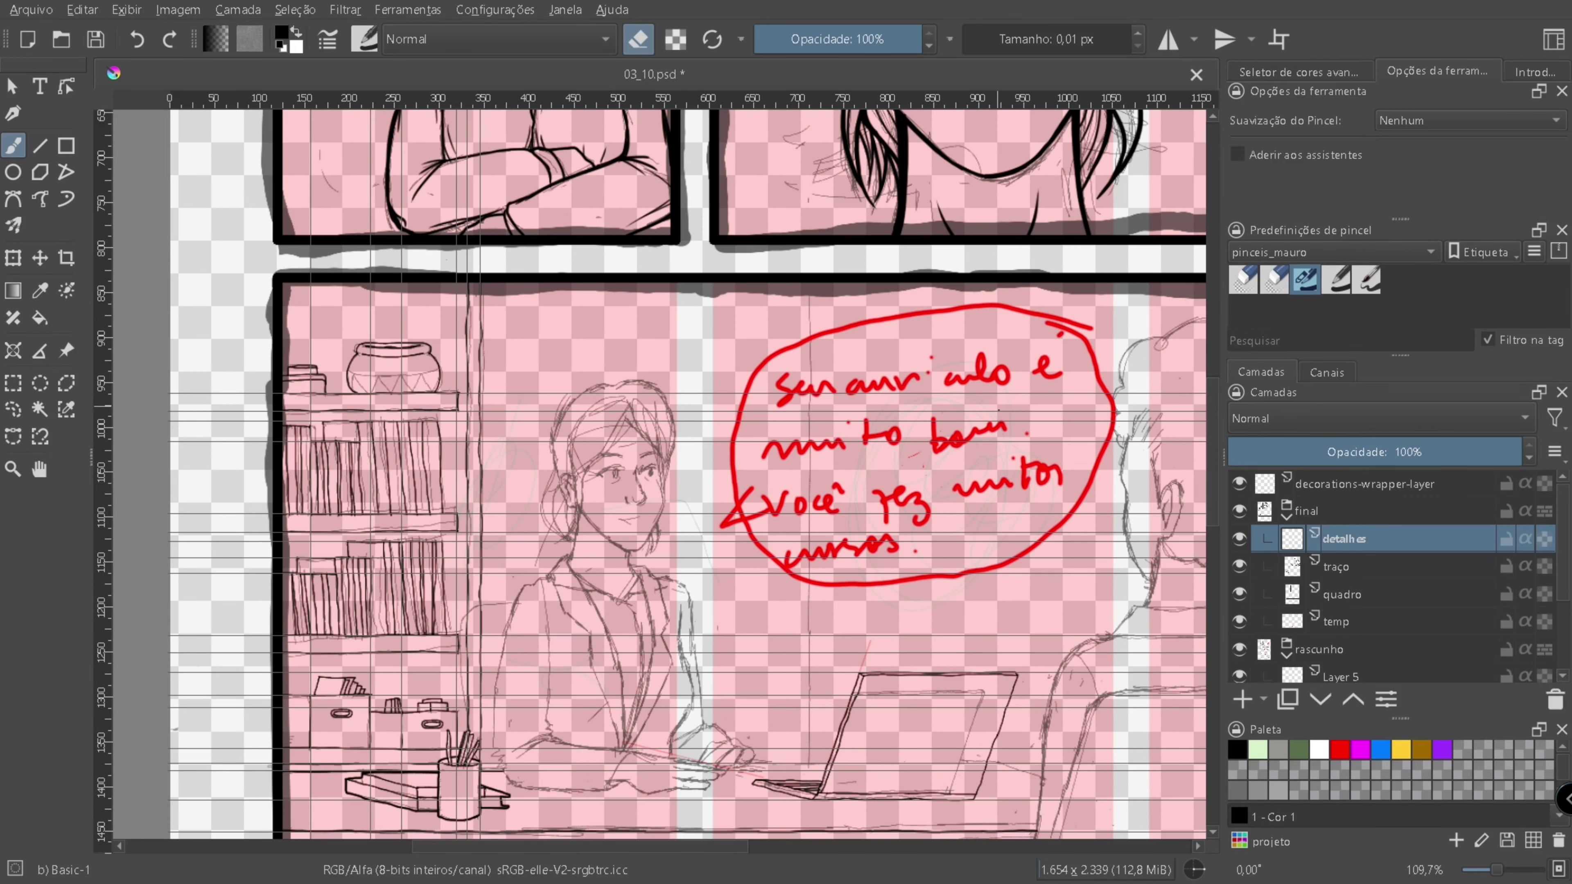
left_click_drag(1377, 539, 1377, 594)
left_click_drag(1476, 452, 1375, 451)
- Ink the pot's curved band and zigzag pattern on the detalhes layer
scroll(322, 336, "up", 9)
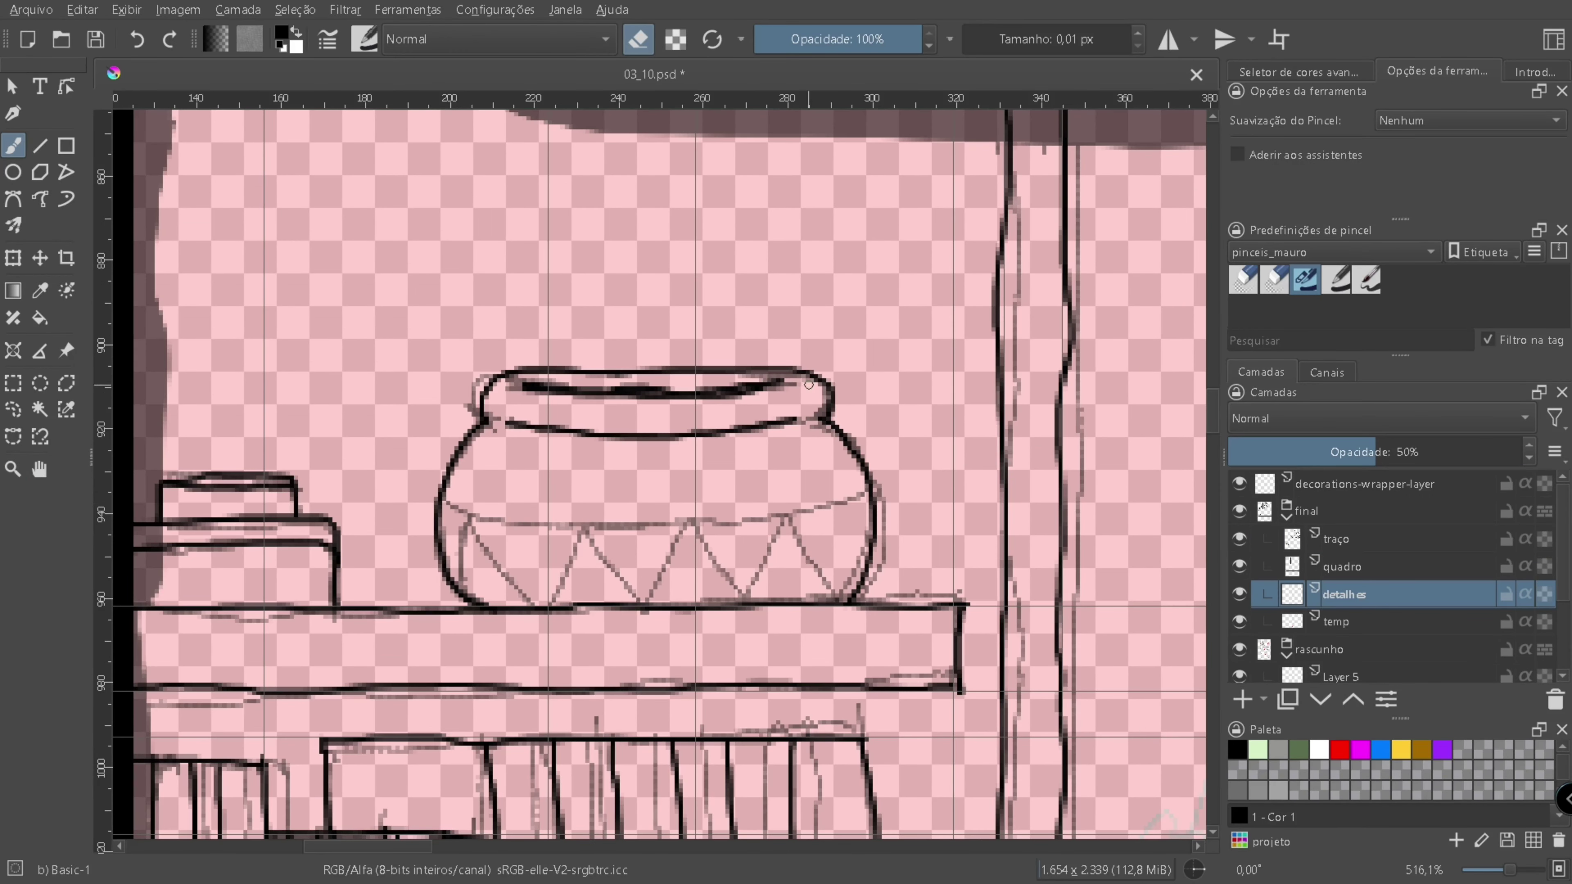
key("e")
mouse_move(441, 504)
left_mouse_down()
mouse_move(876, 496)
mouse_move(647, 602)
mouse_move(748, 598)
left_mouse_up()
key("ctrl+z")
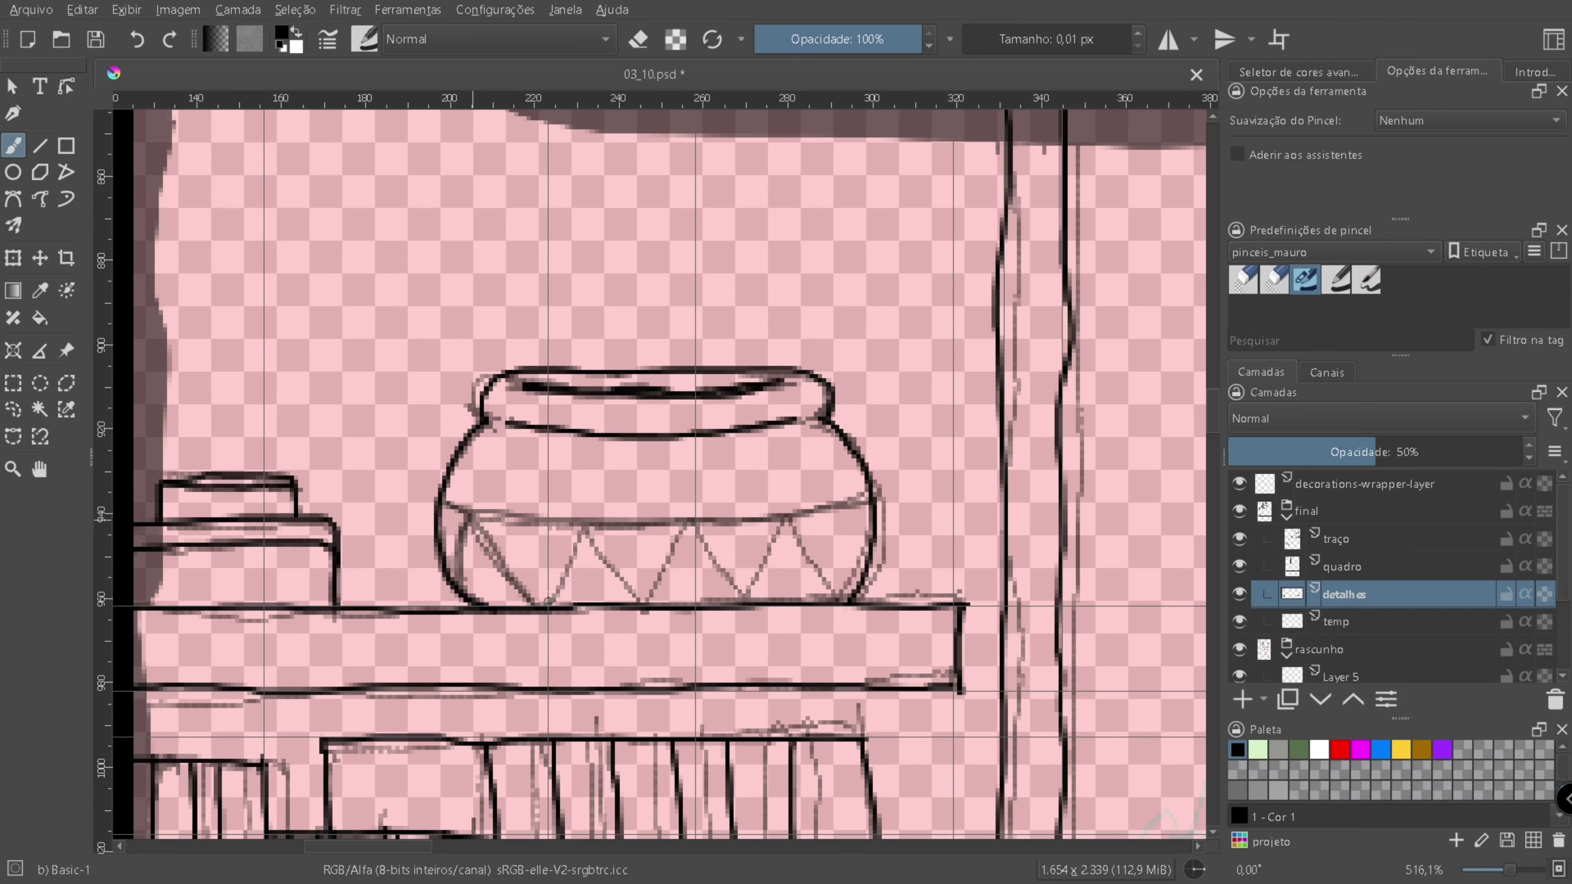
left_click_drag(548, 601, 741, 587)
mouse_move(839, 588)
left_mouse_down()
mouse_move(634, 572)
mouse_move(754, 509)
mouse_move(754, 471)
left_mouse_up()
- Ink the left hair contour and parted fringe of panel three's woman on the traço layer with the 5 px Basic-5 Size brush
key("b")
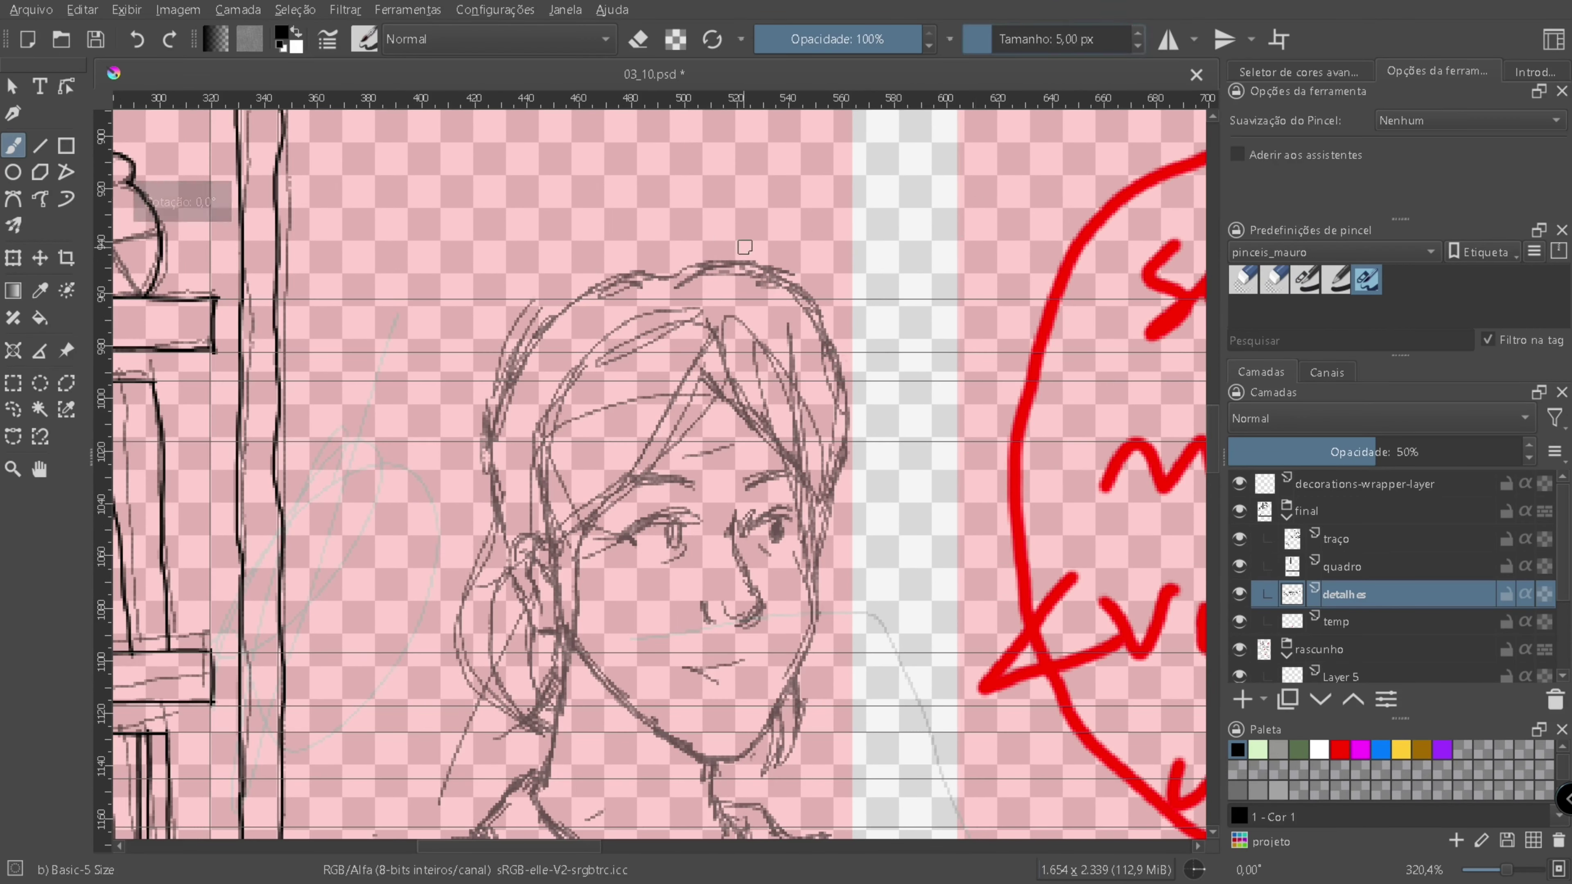
key("Page_Up")
key("Page_Up")
scroll(733, 402, "up", 2)
mouse_move(805, 369)
left_mouse_down()
mouse_move(637, 460)
mouse_move(651, 651)
mouse_move(796, 427)
left_mouse_up()
key("ctrl+z")
left_click_drag(612, 603, 795, 428)
left_click_drag(879, 523, 892, 582)
left_click_drag(892, 582, 967, 483)
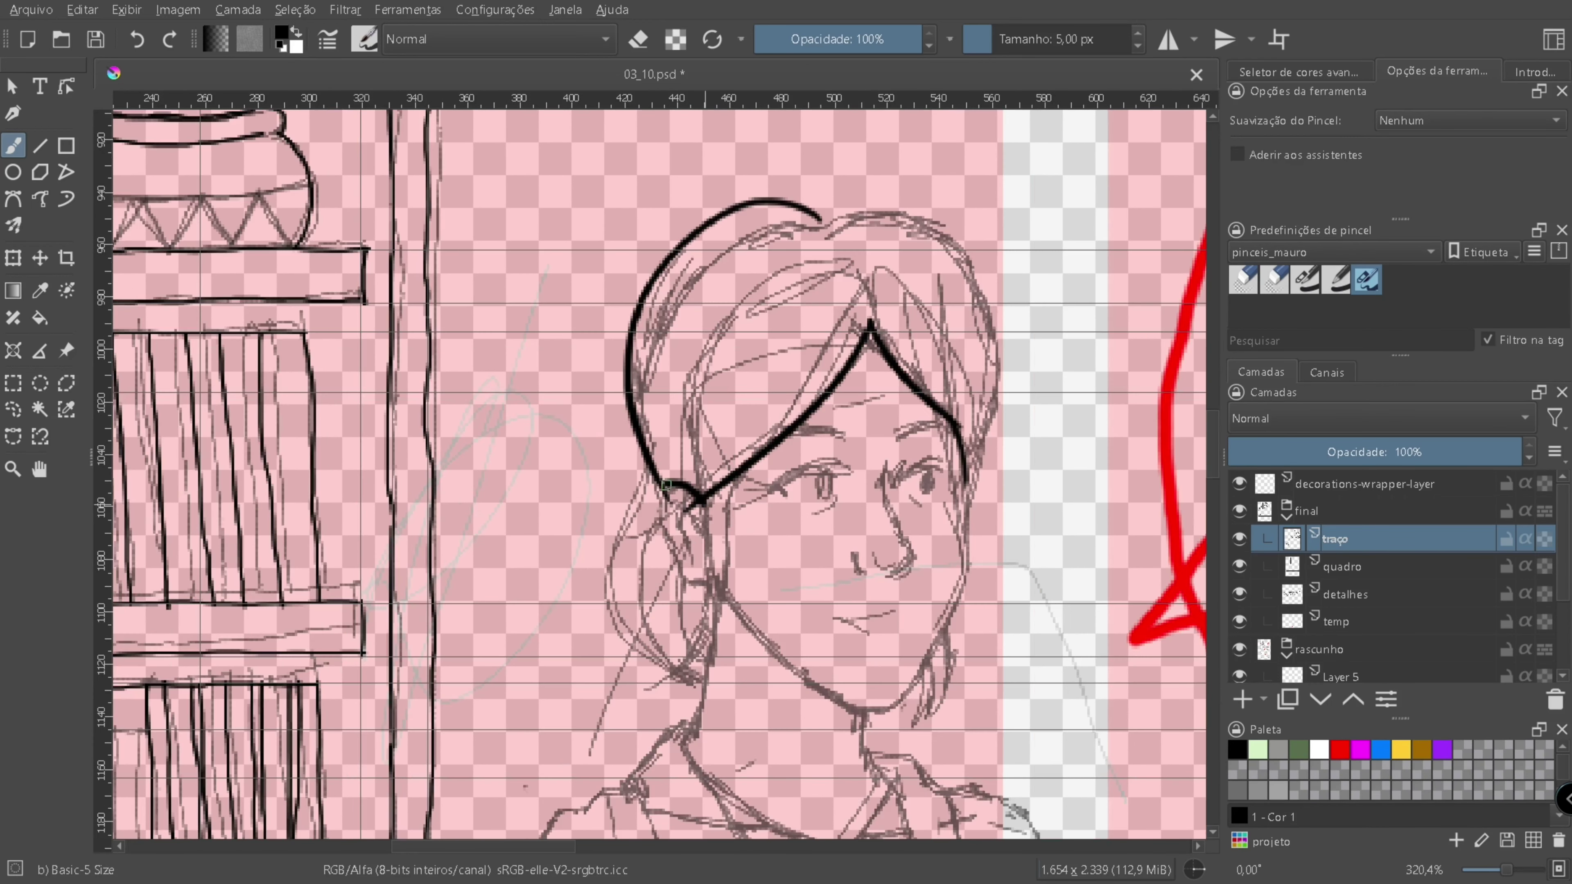
- Ink the woman's ear, the hair edge beside her face and the tied hair behind the ear
left_click_drag(702, 519, 693, 584)
left_click_drag(741, 467, 725, 562)
left_click_drag(698, 495, 666, 661)
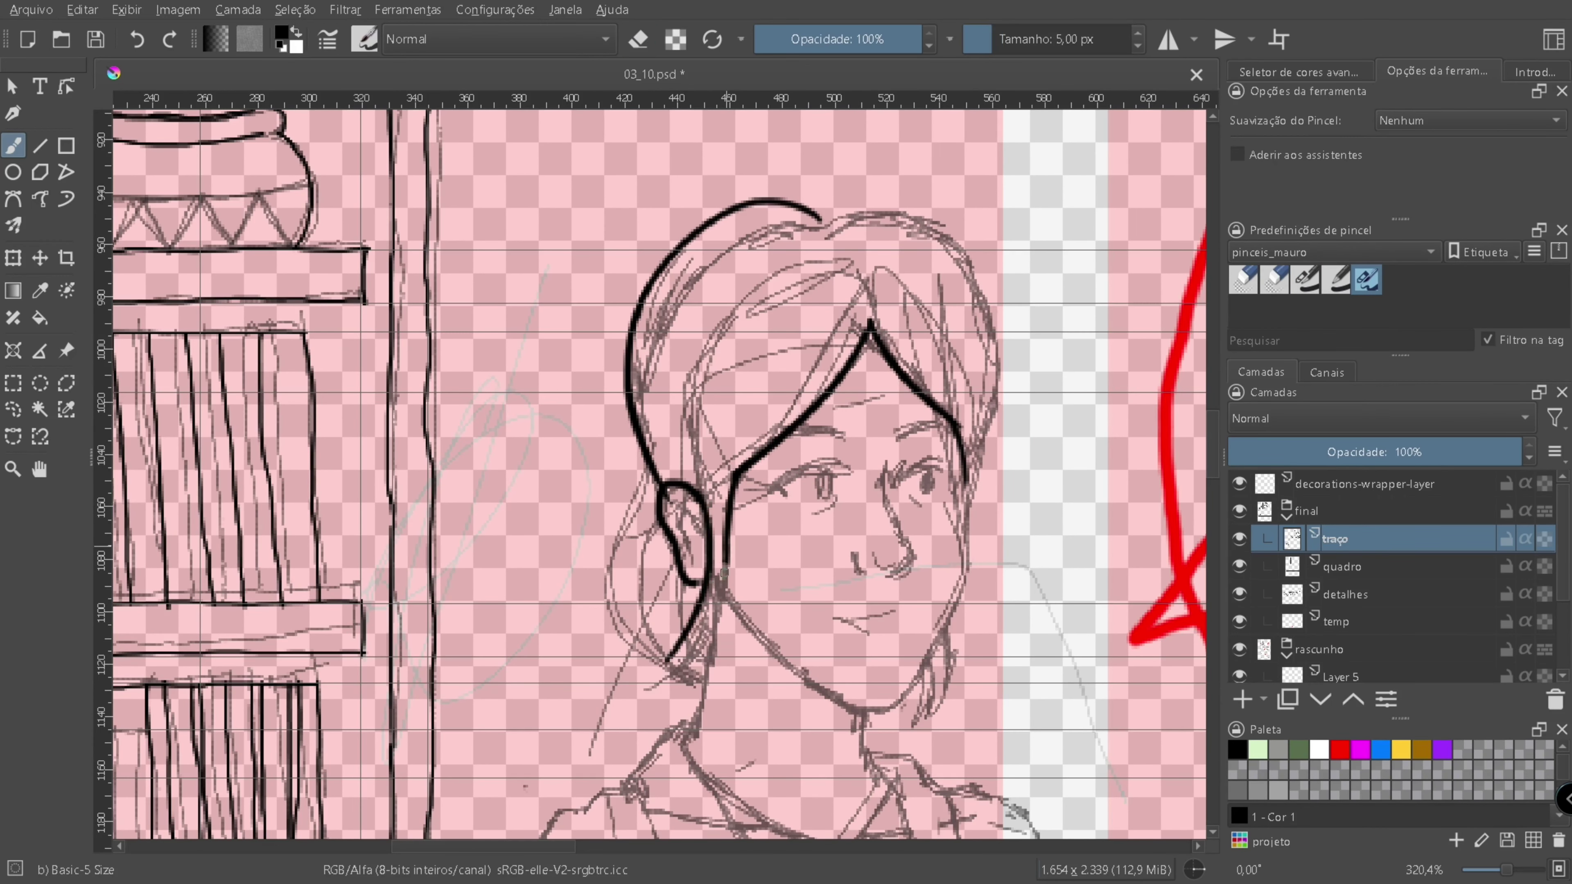
mouse_move(647, 455)
left_mouse_down()
mouse_move(593, 545)
mouse_move(686, 681)
mouse_move(538, 554)
left_mouse_up()
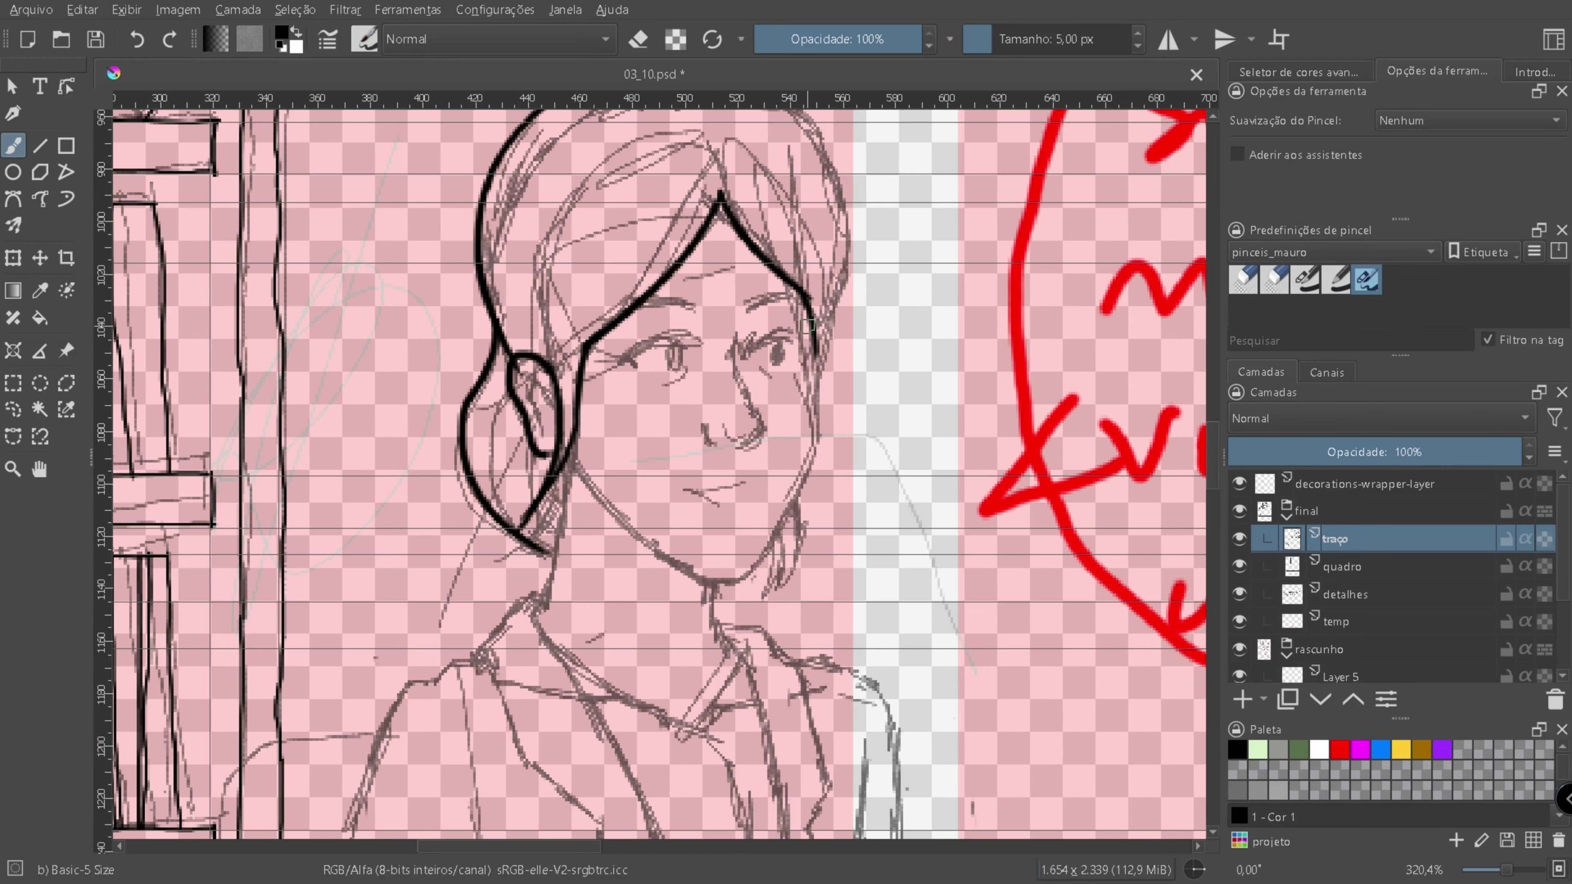
- Ink the contour of the woman's cheeks and jaw and her neck
left_click_drag(816, 322, 730, 598)
mouse_move(575, 438)
left_mouse_down()
mouse_move(579, 471)
mouse_move(736, 585)
left_mouse_up()
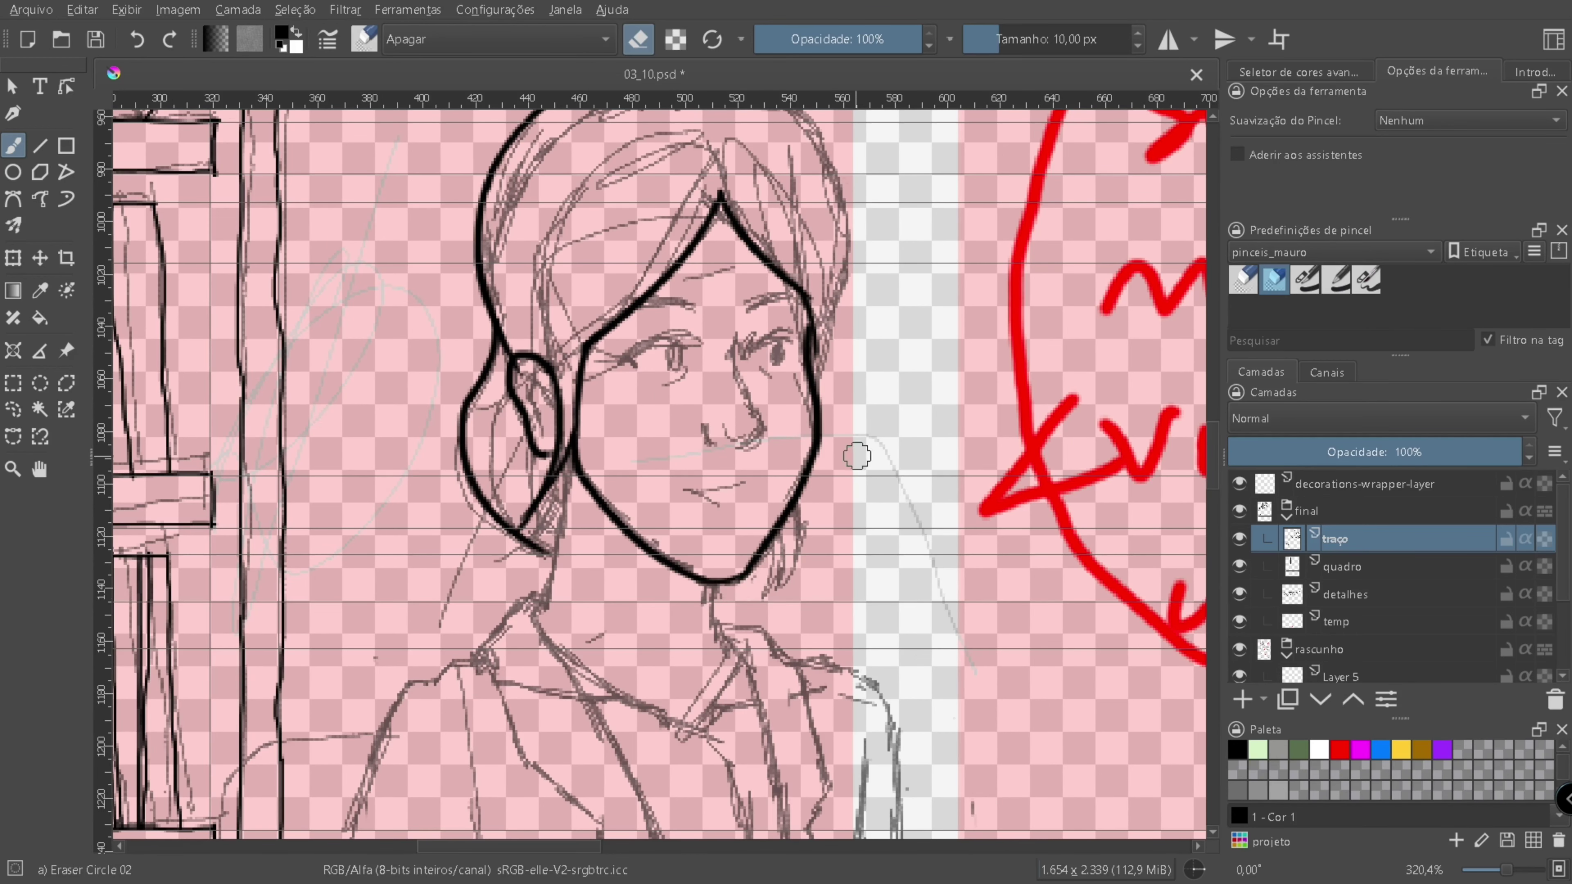
mouse_move(572, 504)
left_mouse_down()
mouse_move(643, 436)
mouse_move(619, 544)
left_mouse_up()
- Ink the crown and right side of the woman's hair
left_click_drag(789, 523, 780, 598)
left_click_drag(779, 118, 647, 408)
mouse_move(604, 301)
left_mouse_down()
mouse_move(696, 327)
mouse_move(762, 560)
left_mouse_up()
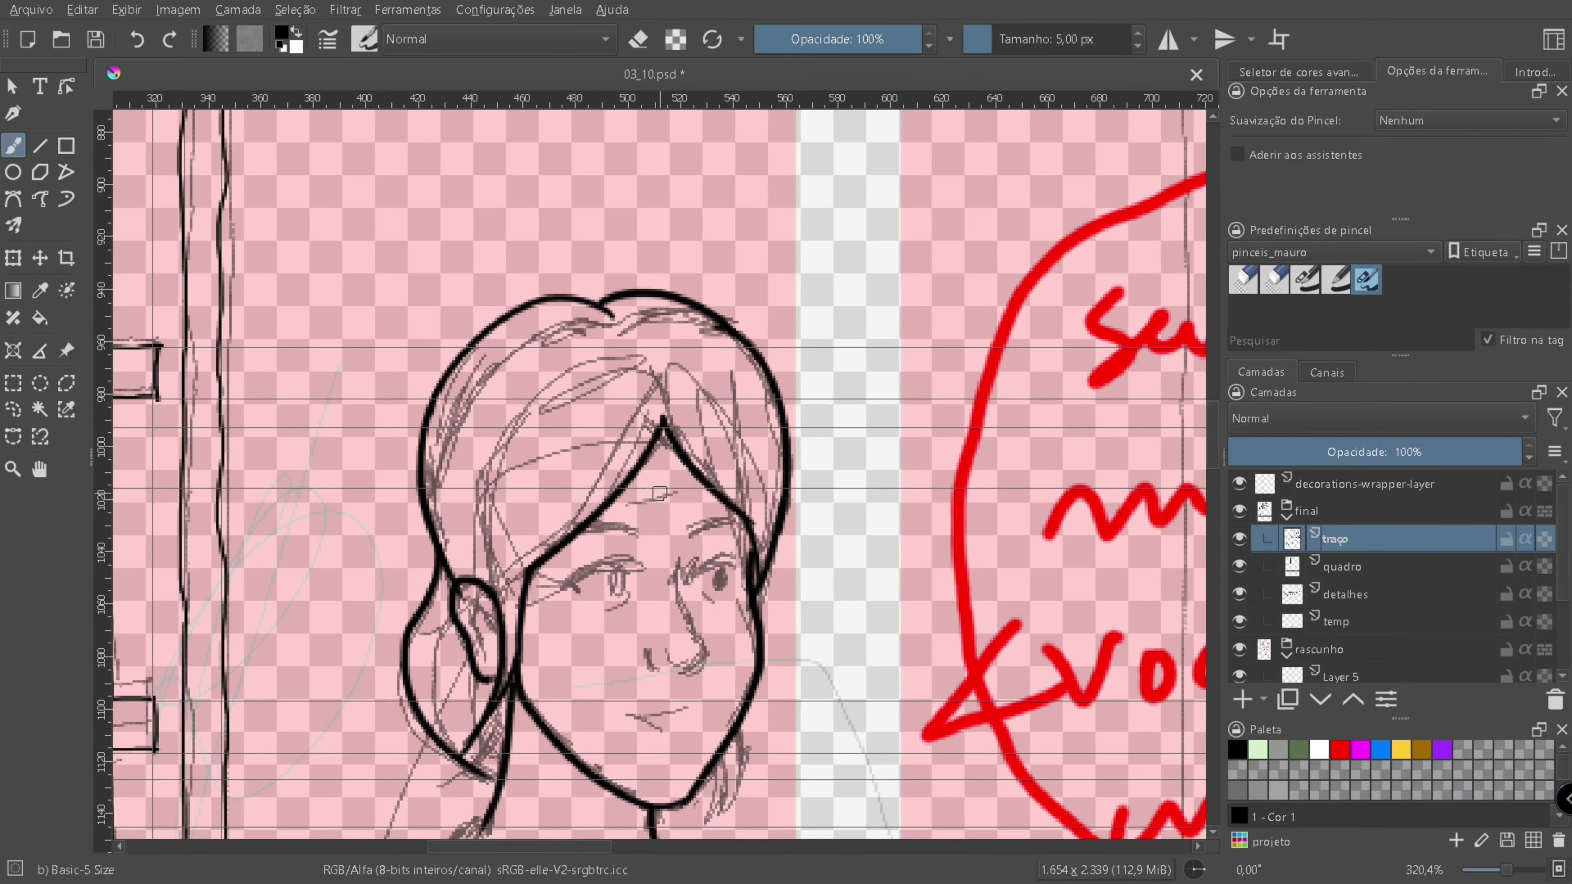
- Ink the woman's facial features and the outer contour of the blazer's left shoulder and sleeve
scroll(659, 588, "down", 5)
scroll(659, 588, "down", 3)
scroll(712, 544, "up", 4)
scroll(742, 526, "down", 4)
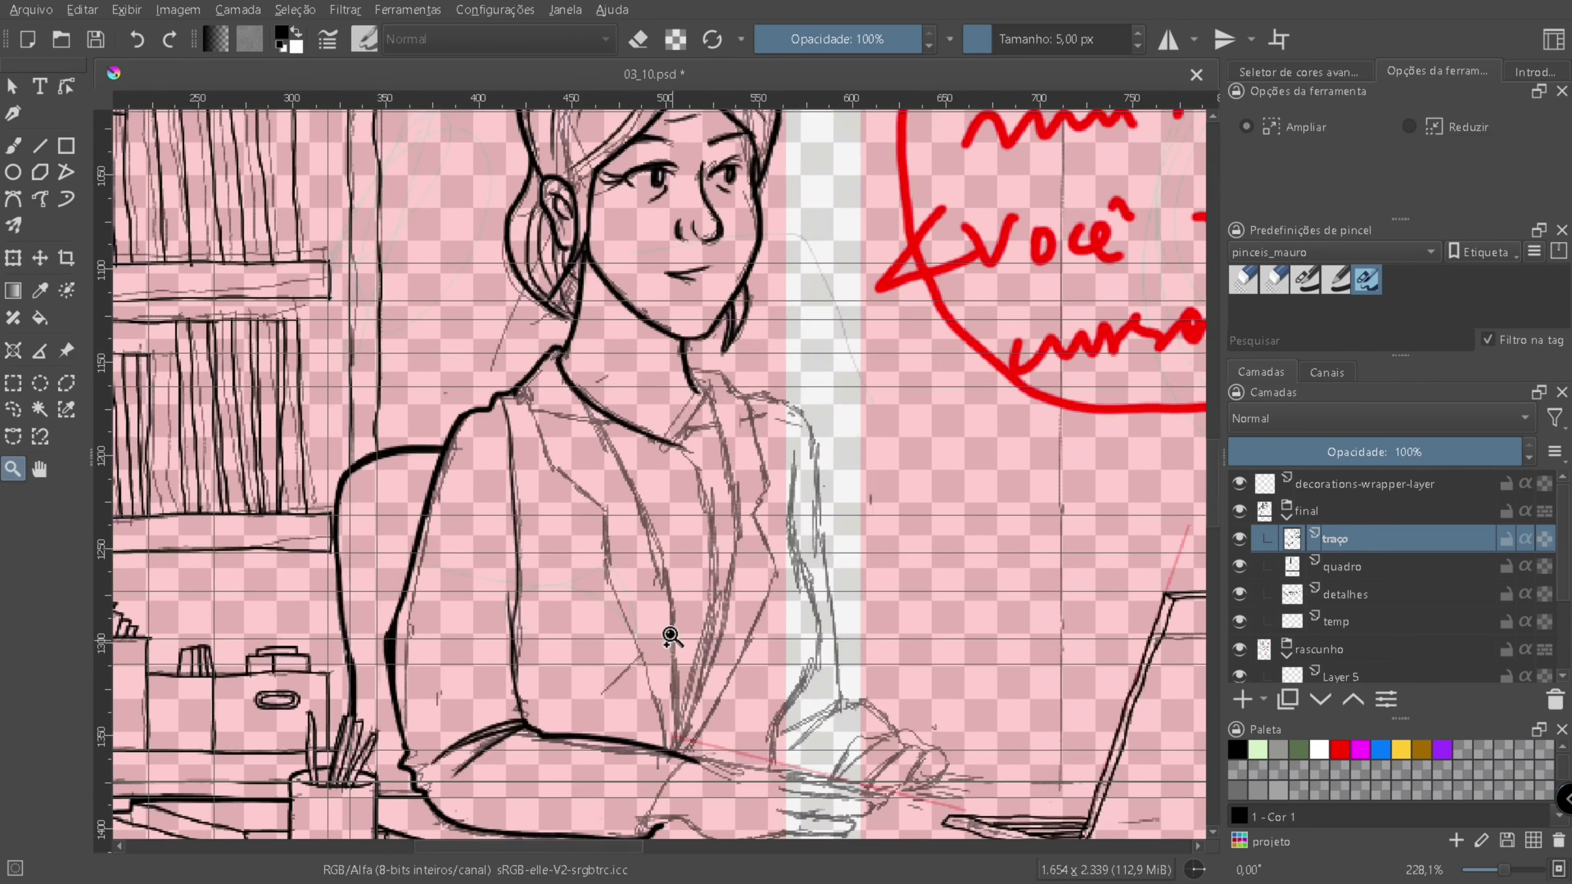
scroll(786, 502, "up", 4)
scroll(786, 502, "down", 4)
- Ink the left front edge of the woman's blazer from the neckline down to the forearm
left_click_drag(591, 387, 677, 641)
left_click_drag(609, 424, 702, 640)
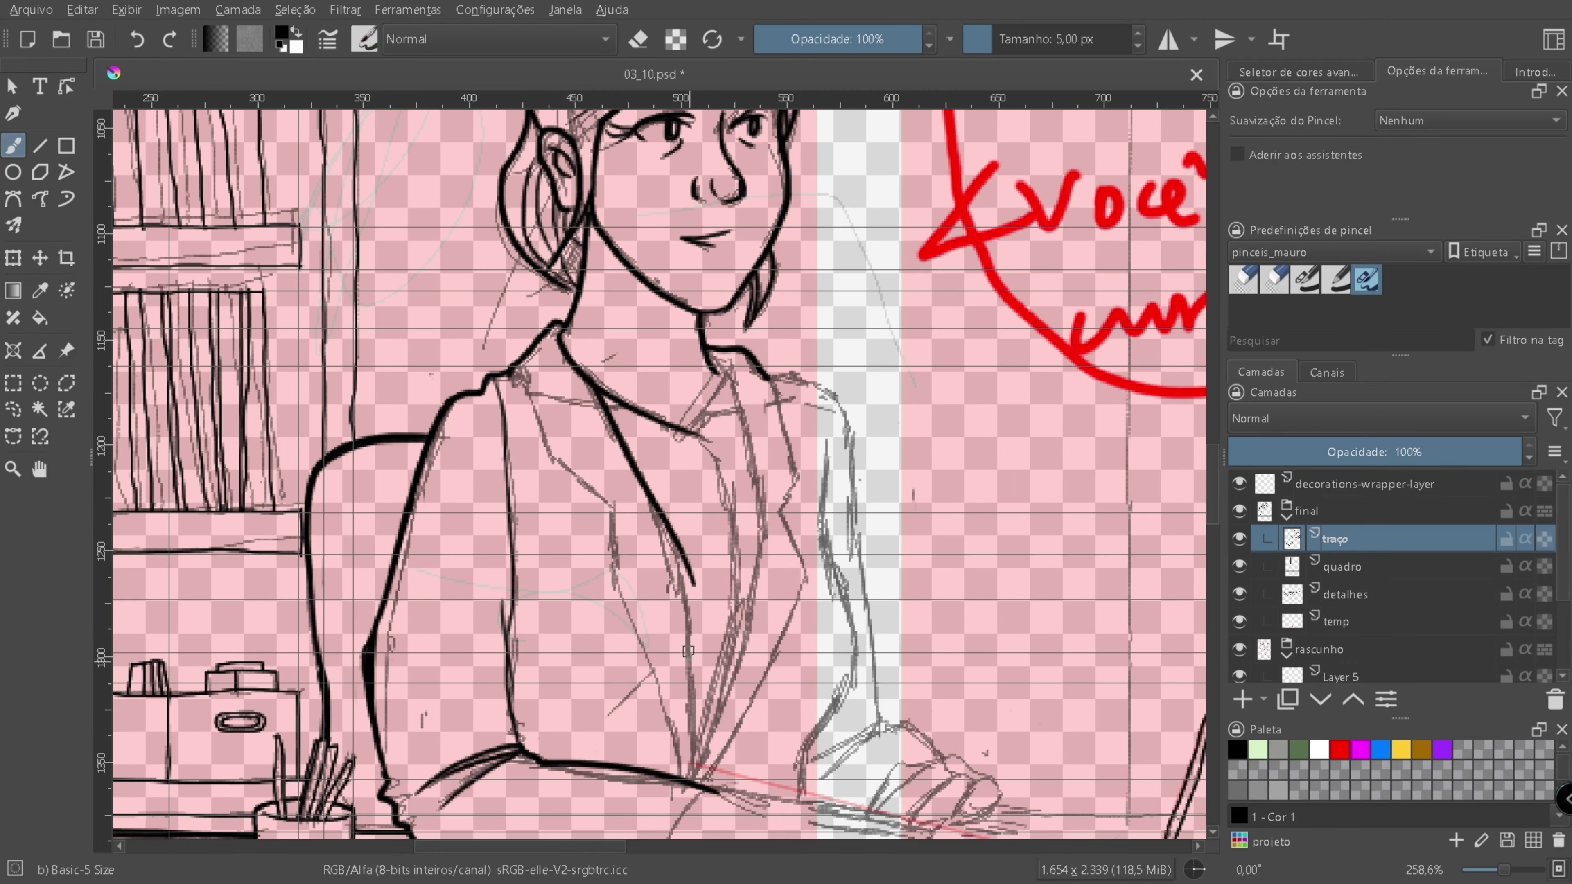
left_click_drag(668, 526, 696, 737)
scroll(715, 672, "down", 2)
scroll(714, 672, "up", 3)
- Ink the outer contour of the blazer's right sleeve down to the wrist and the start of the hand
left_click_drag(785, 427, 829, 634)
scroll(829, 635, "down", 2)
left_click_drag(817, 576, 770, 693)
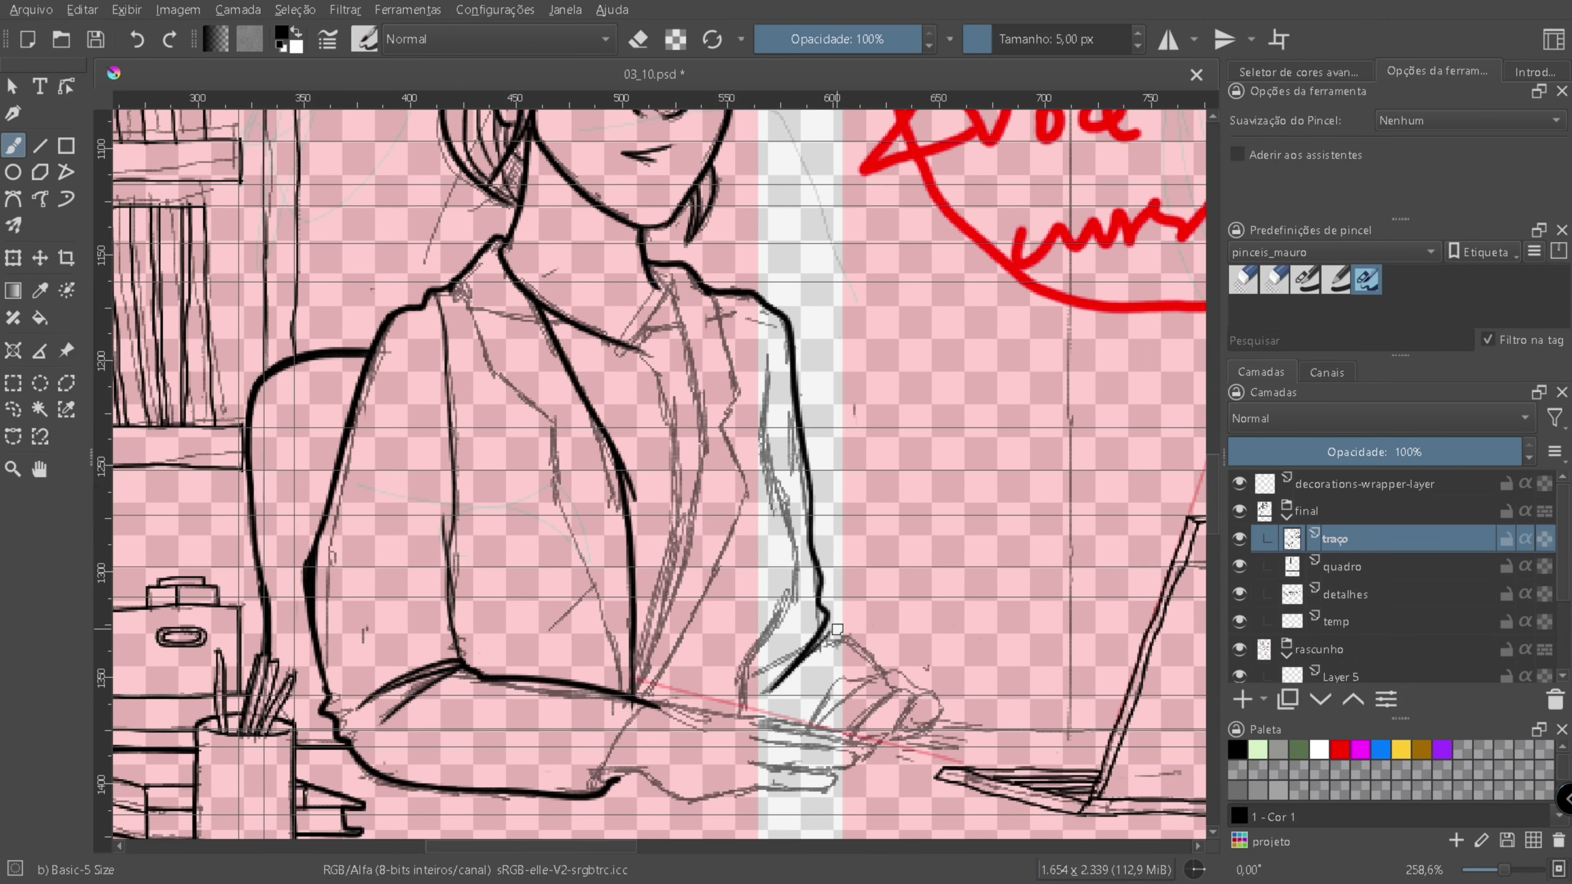
left_click_drag(825, 625, 863, 665)
key("e")
key("e")
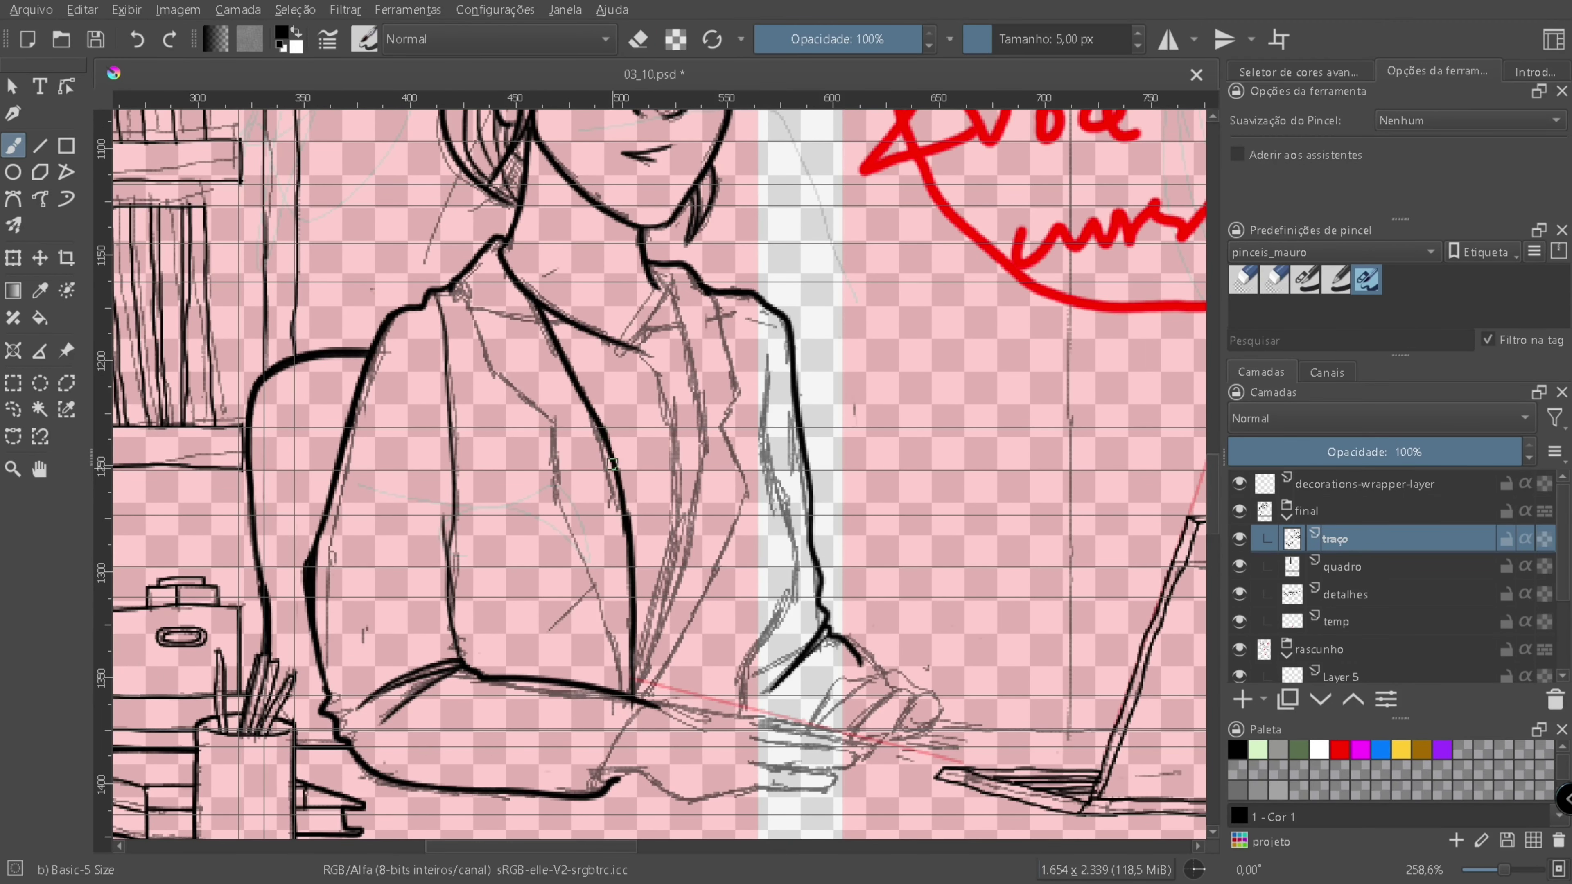
- Ink the blazer's right front edge and left lapel, and clean up the lines at the neckline
left_click_drag(672, 285, 667, 660)
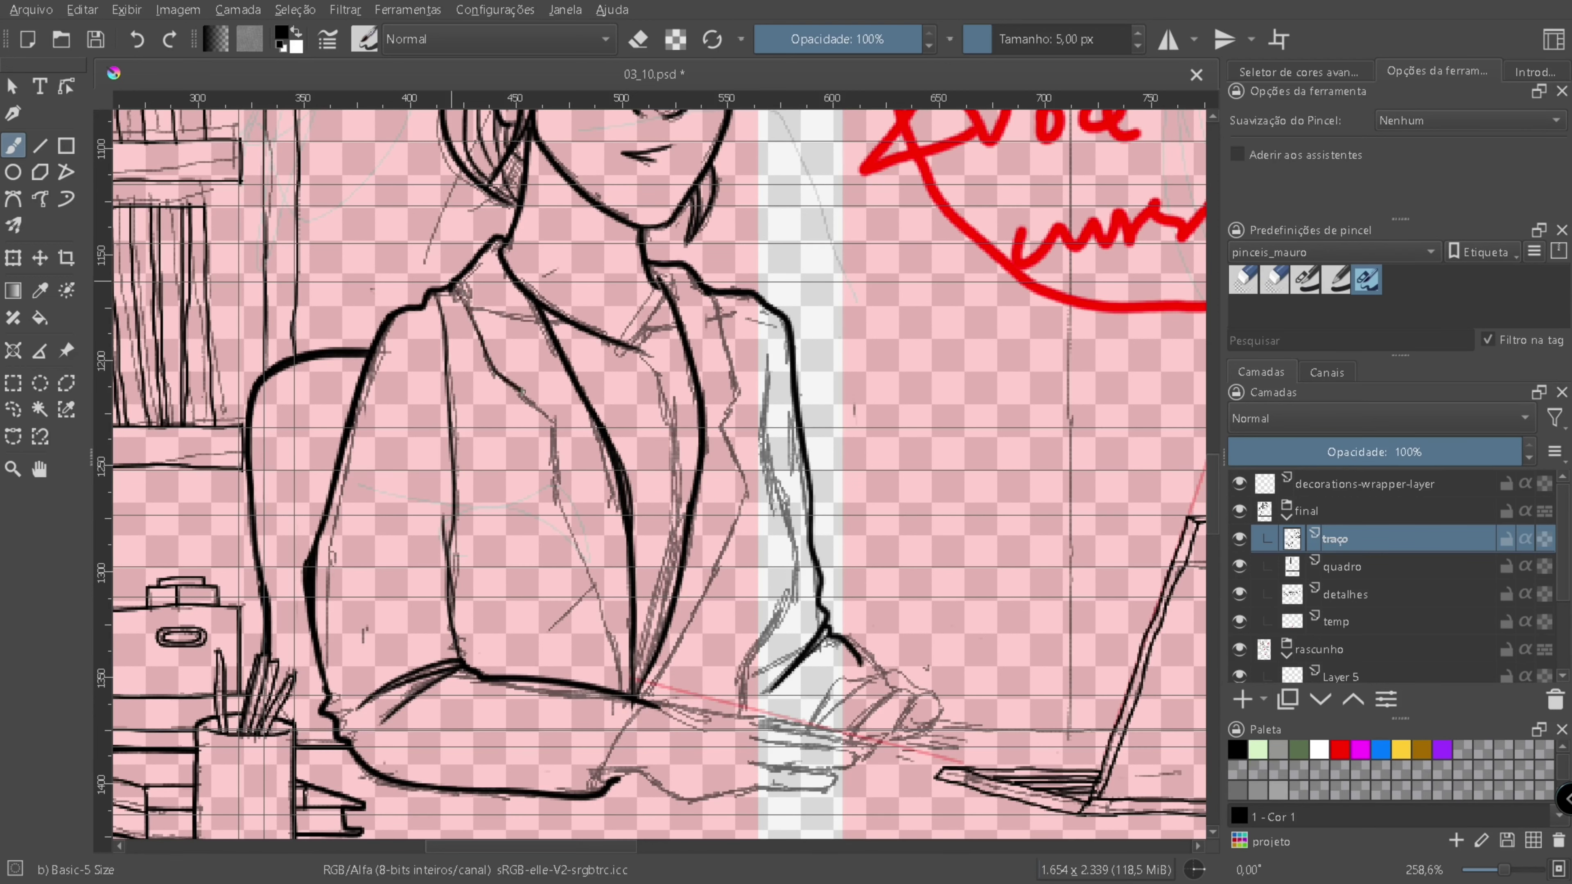
left_click_drag(523, 390, 641, 724)
scroll(618, 495, "up", 3)
mouse_move(572, 461)
left_mouse_down()
mouse_move(674, 474)
mouse_move(628, 490)
left_mouse_up()
key("e")
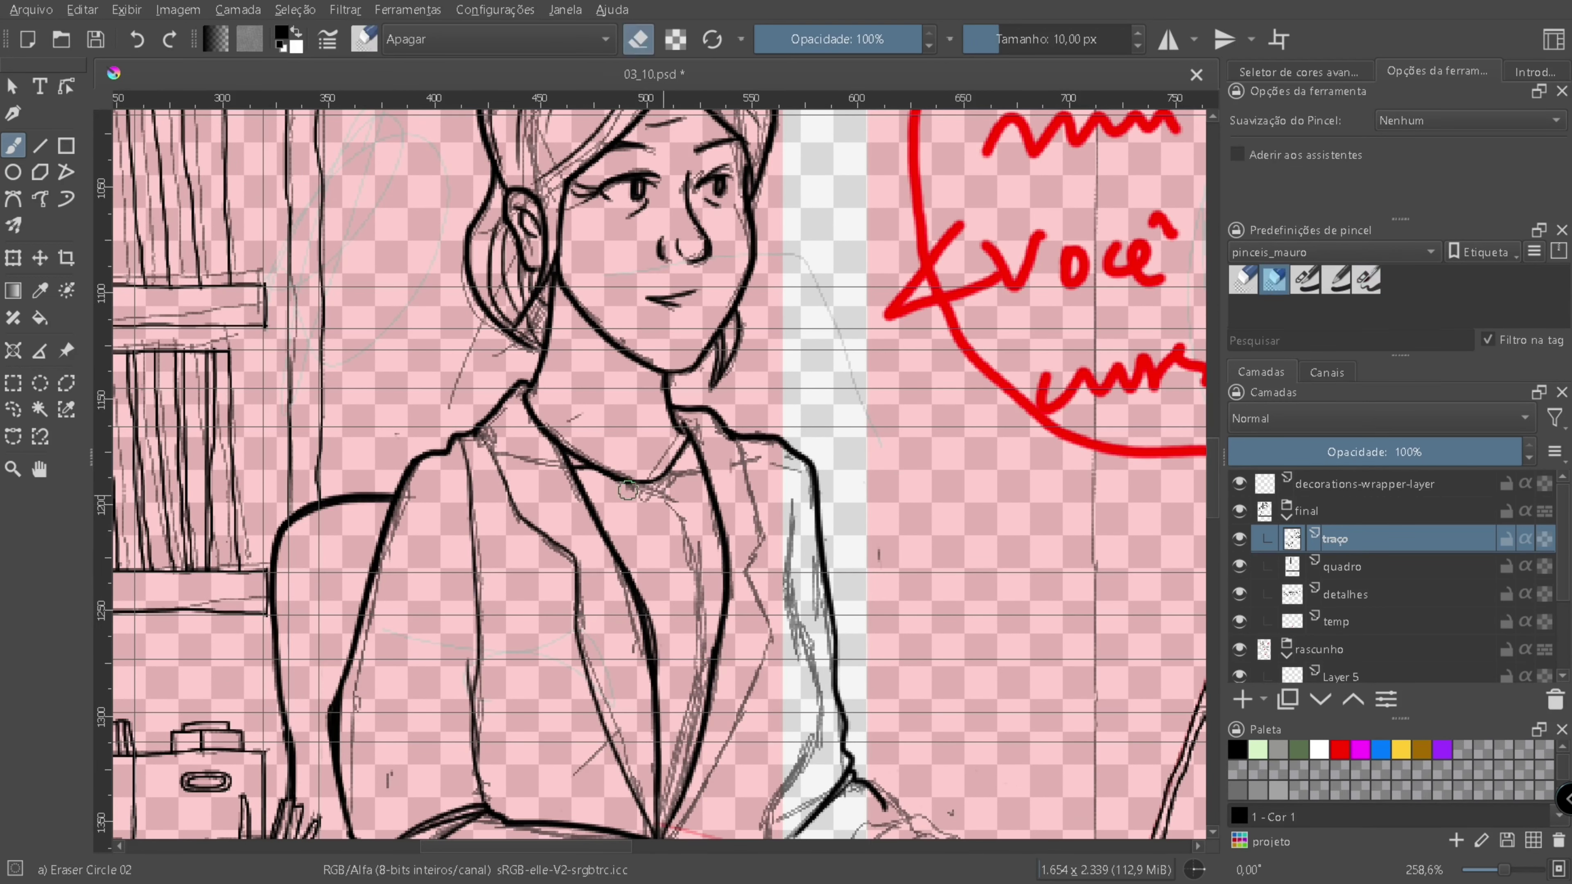
key("e")
scroll(681, 557, "down", 3)
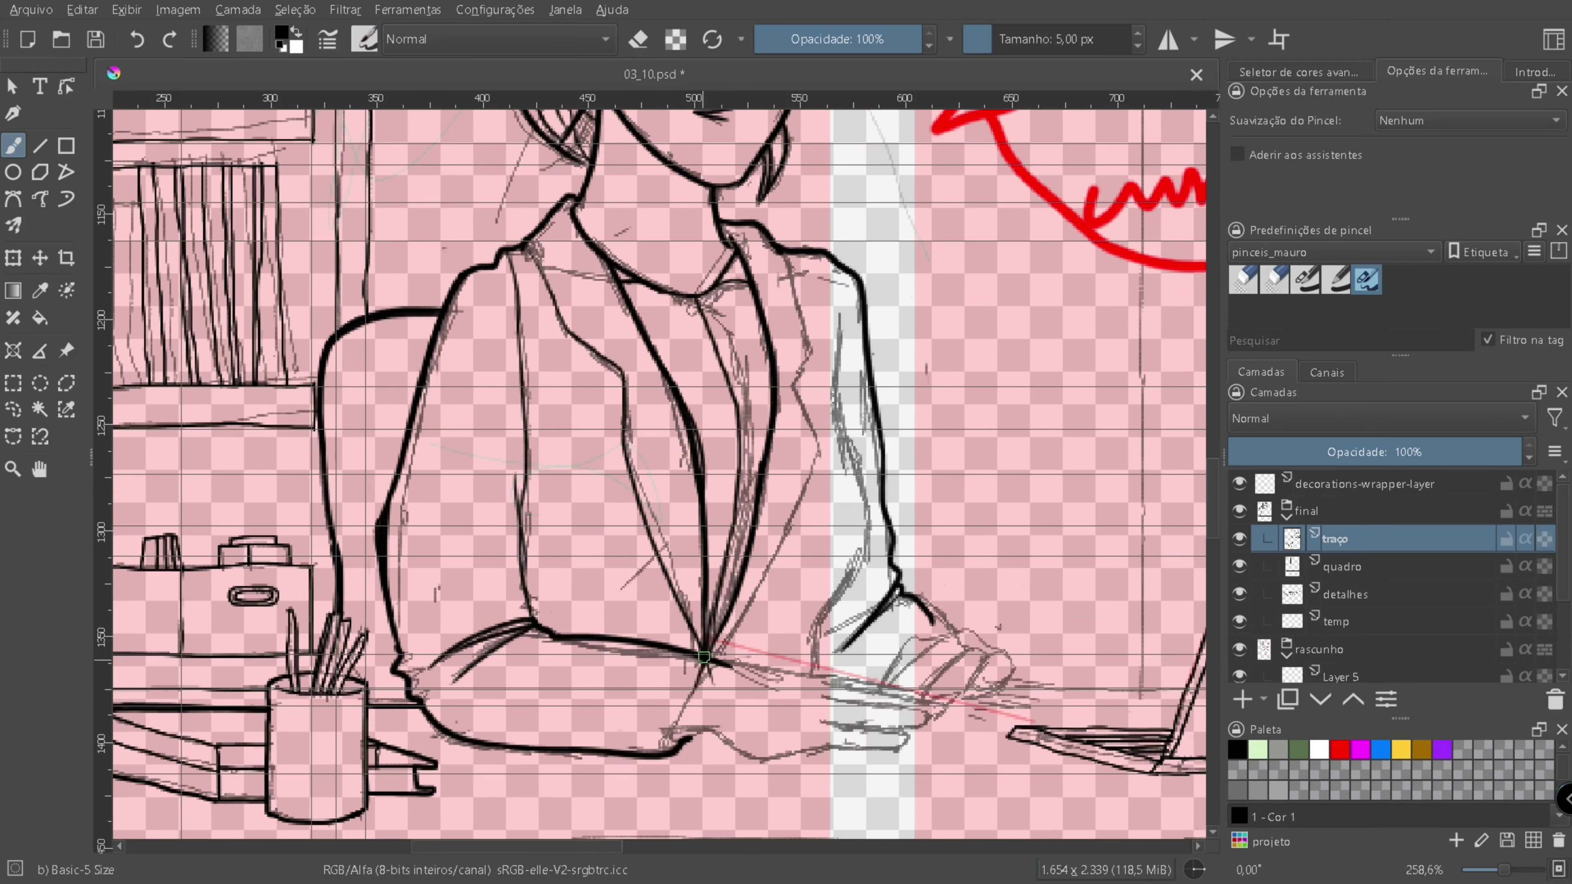
- Ink the blouse's collar and fabric folds inside the blazer opening
scroll(742, 620, "up", 2)
left_click_drag(717, 484, 611, 546)
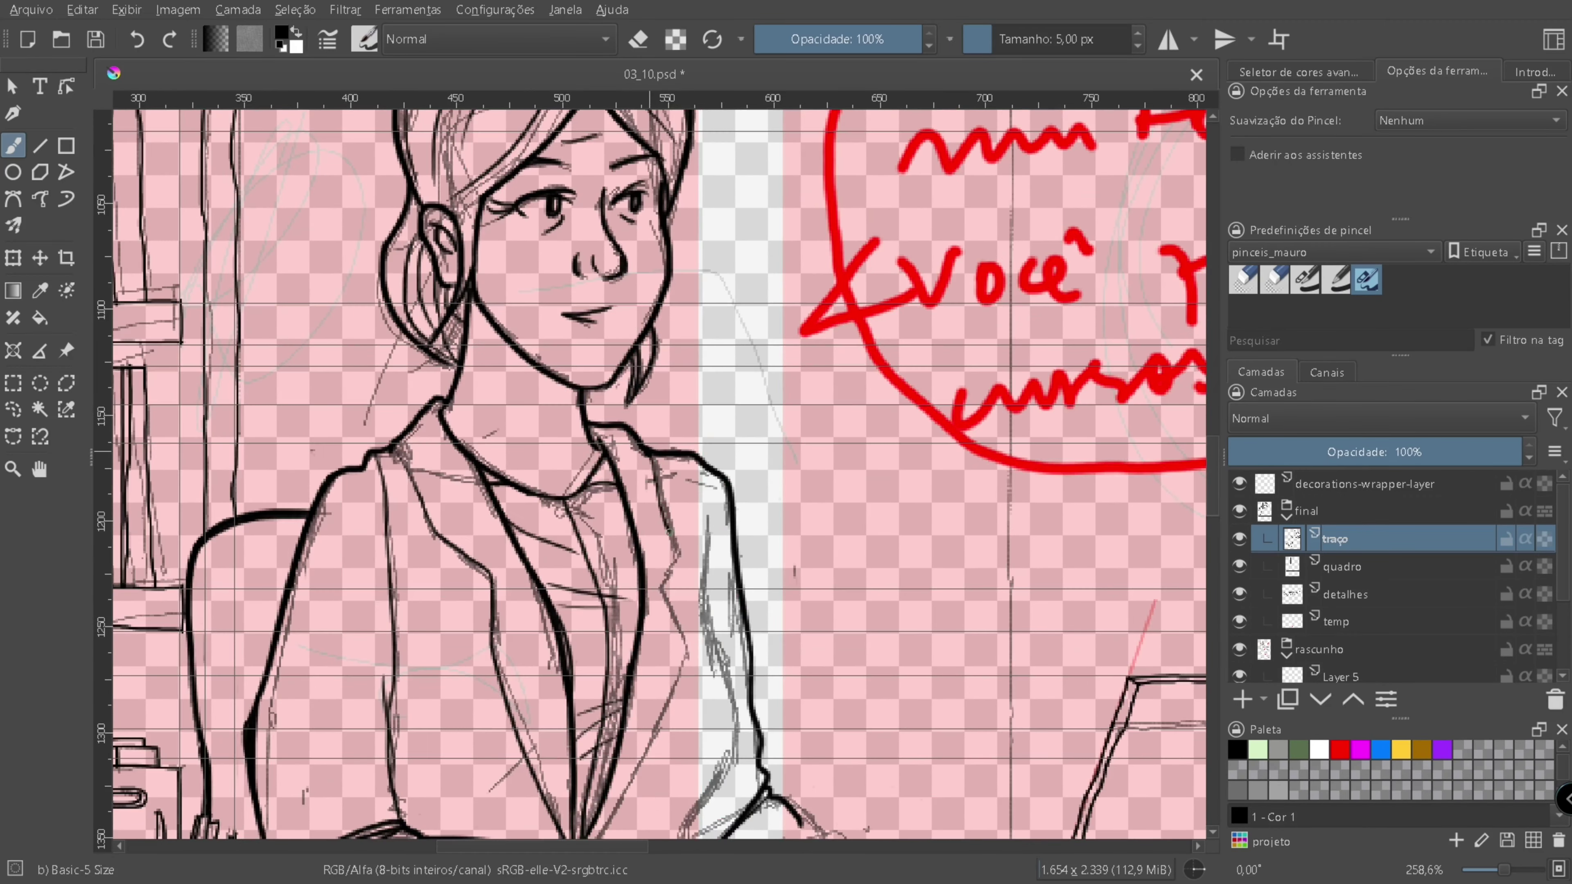
scroll(651, 495, "down", 3)
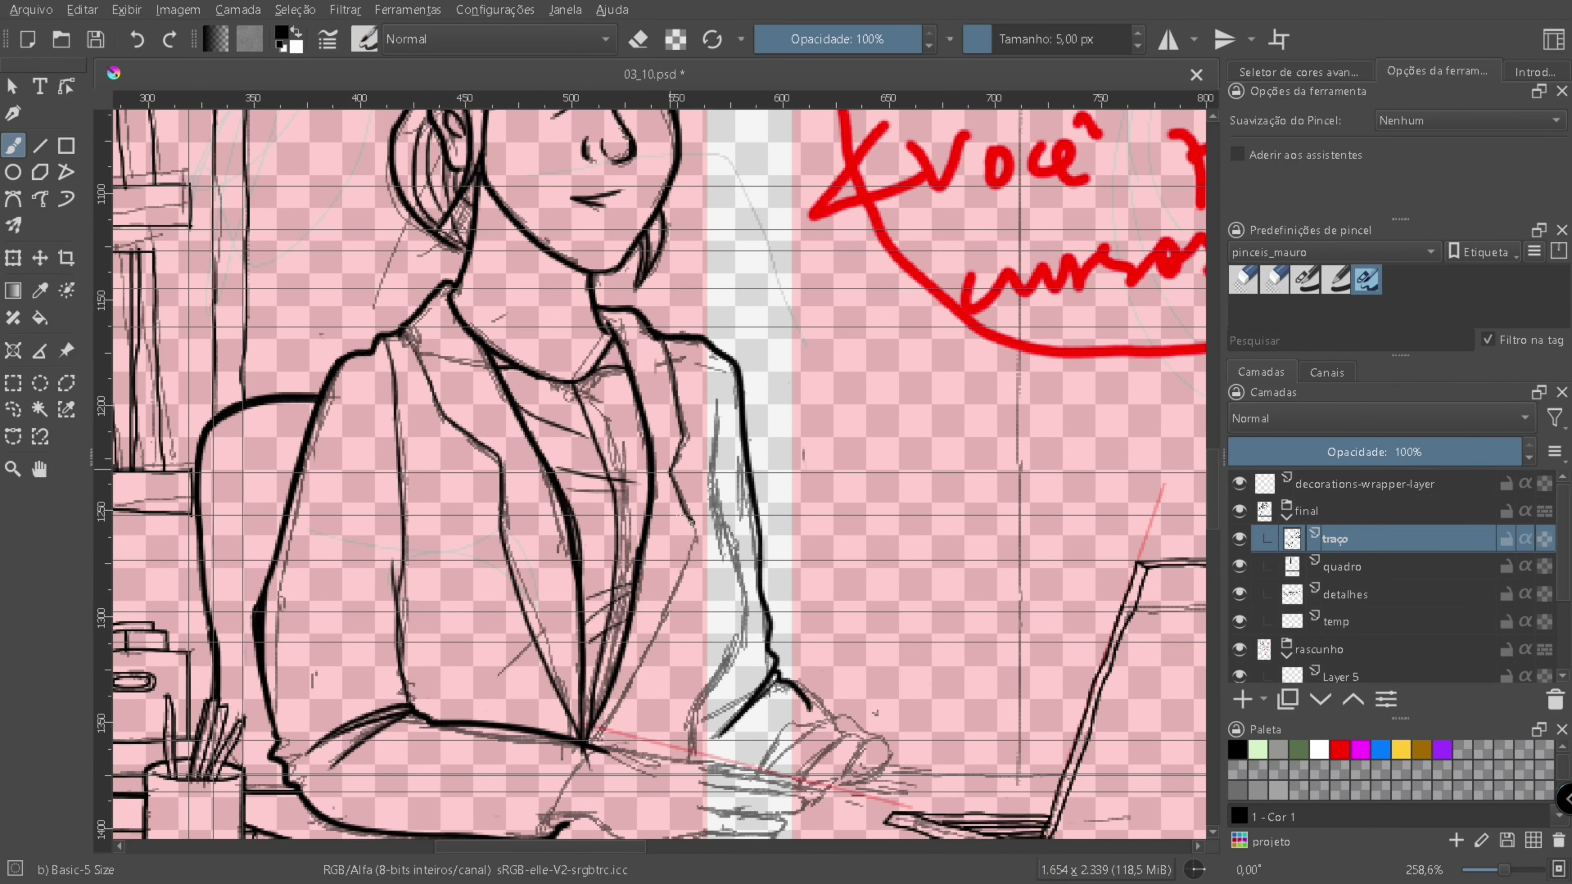
- Ink the blazer's right lapel and the inner contour of the right sleeve
left_click_drag(692, 513, 656, 619)
left_click_drag(706, 410, 722, 542)
left_click_drag(692, 669, 789, 592)
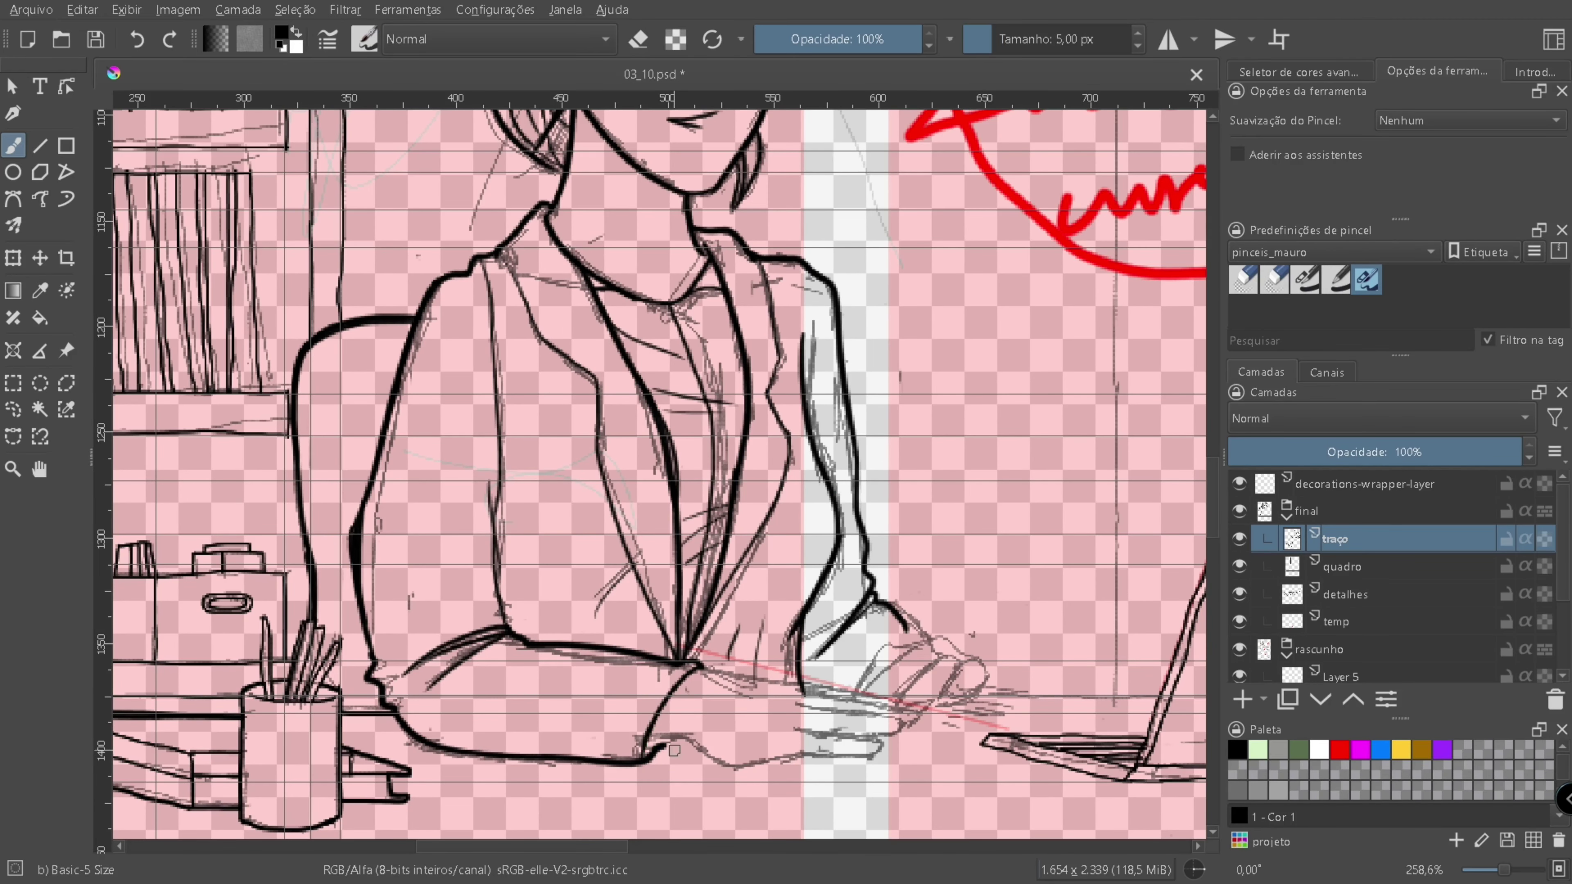
- Ink the left sleeve's cuff and both of the woman's hands over the desk
scroll(644, 740, "down", 2)
left_click_drag(654, 651, 784, 669)
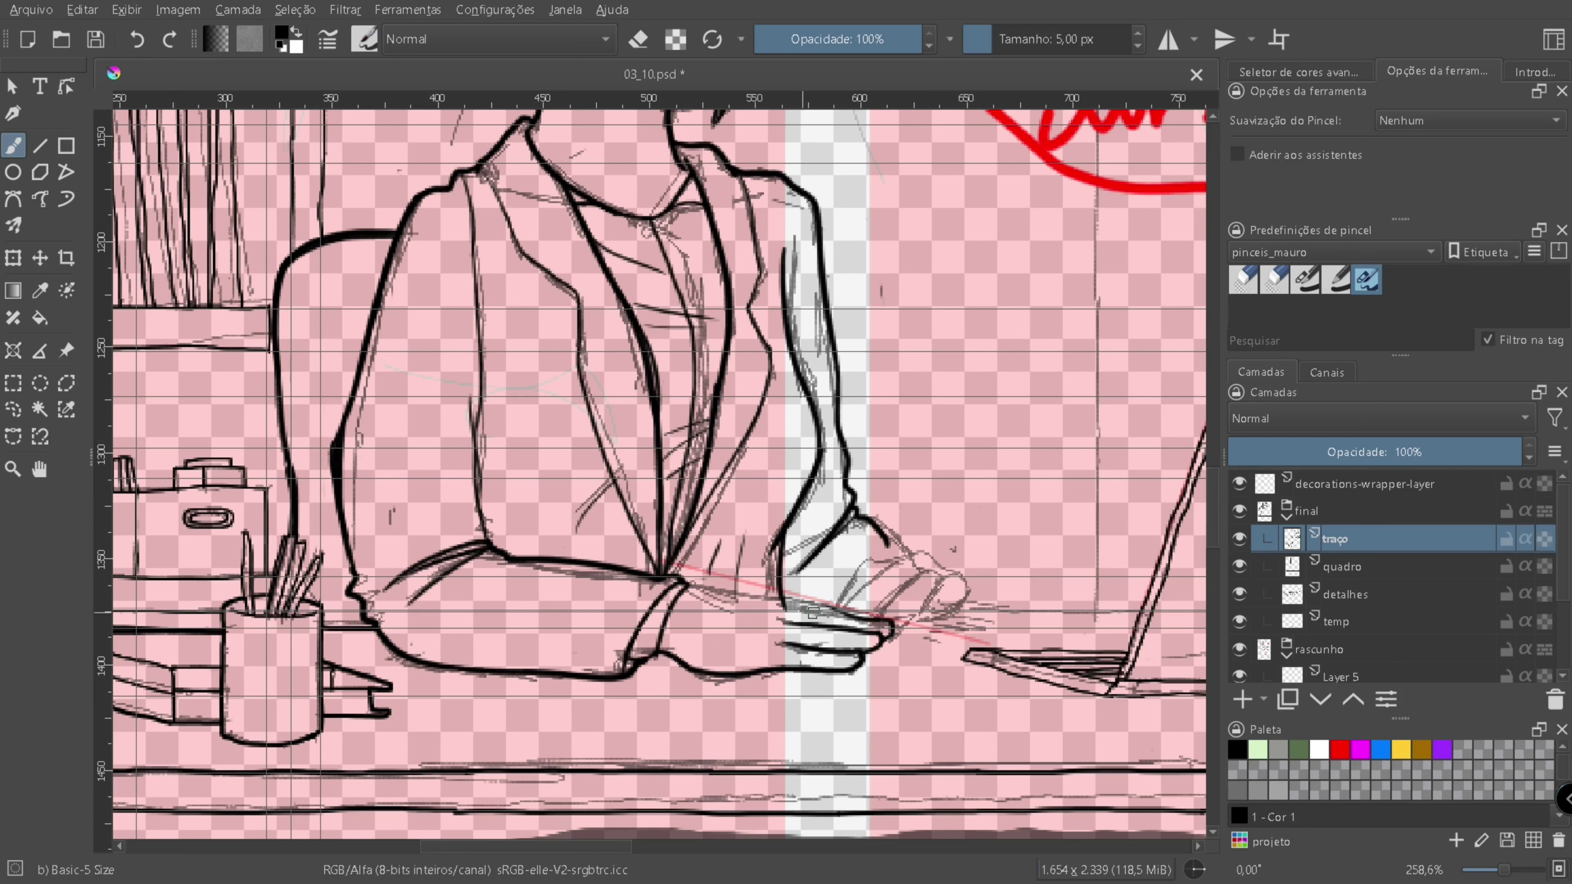
left_click_drag(790, 551, 846, 519)
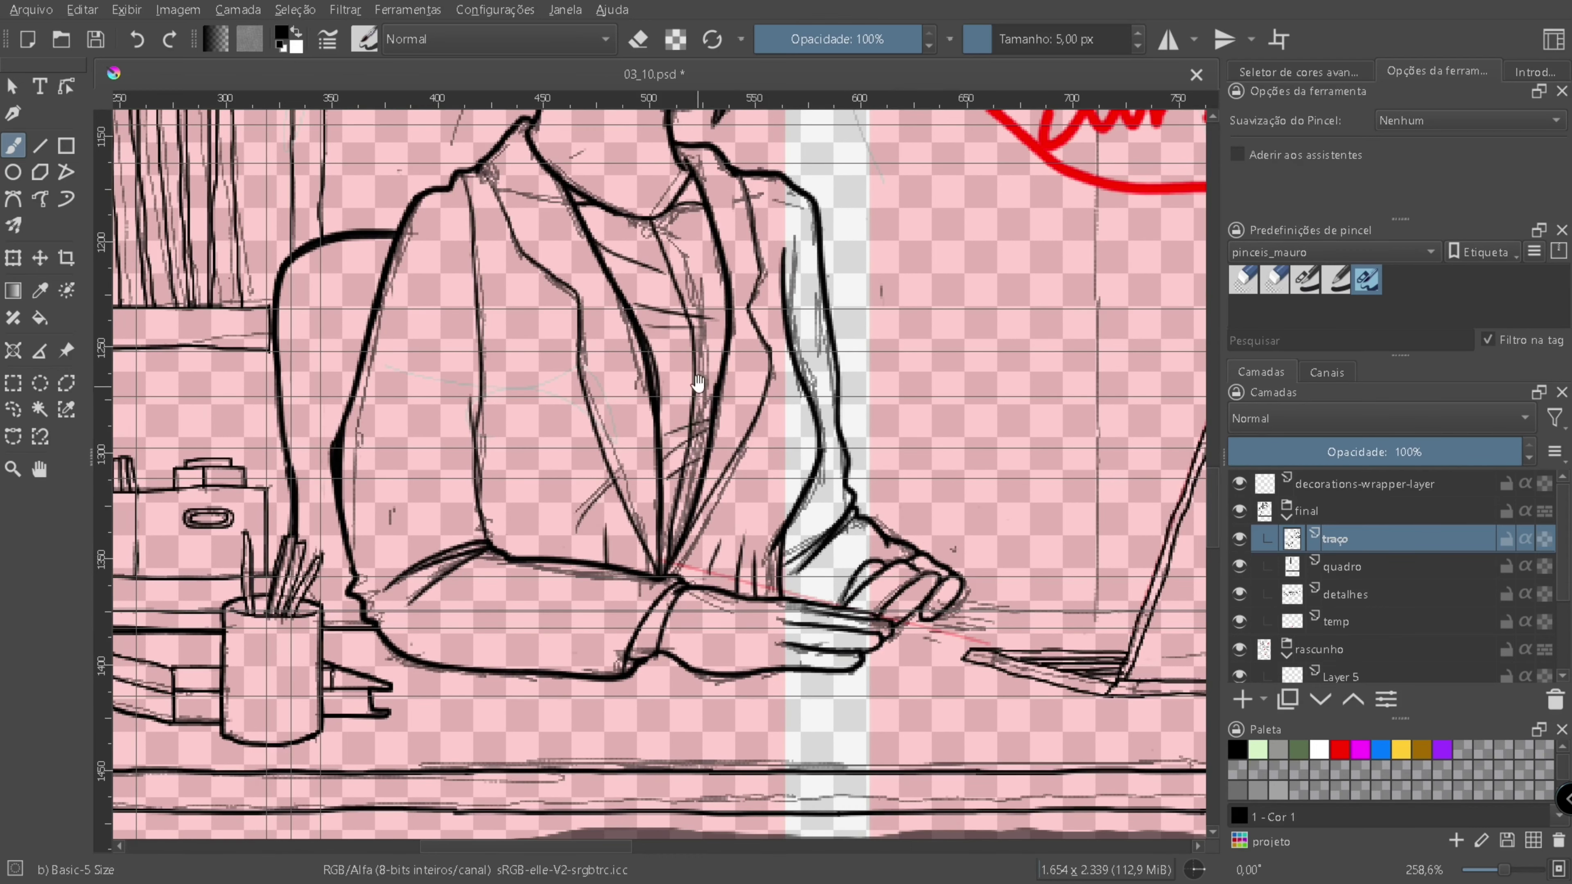
- Ink the curly hair outline, cheek and neck of the person seen from behind, using a 10 px brush
left_click_drag(698, 383, 865, 575)
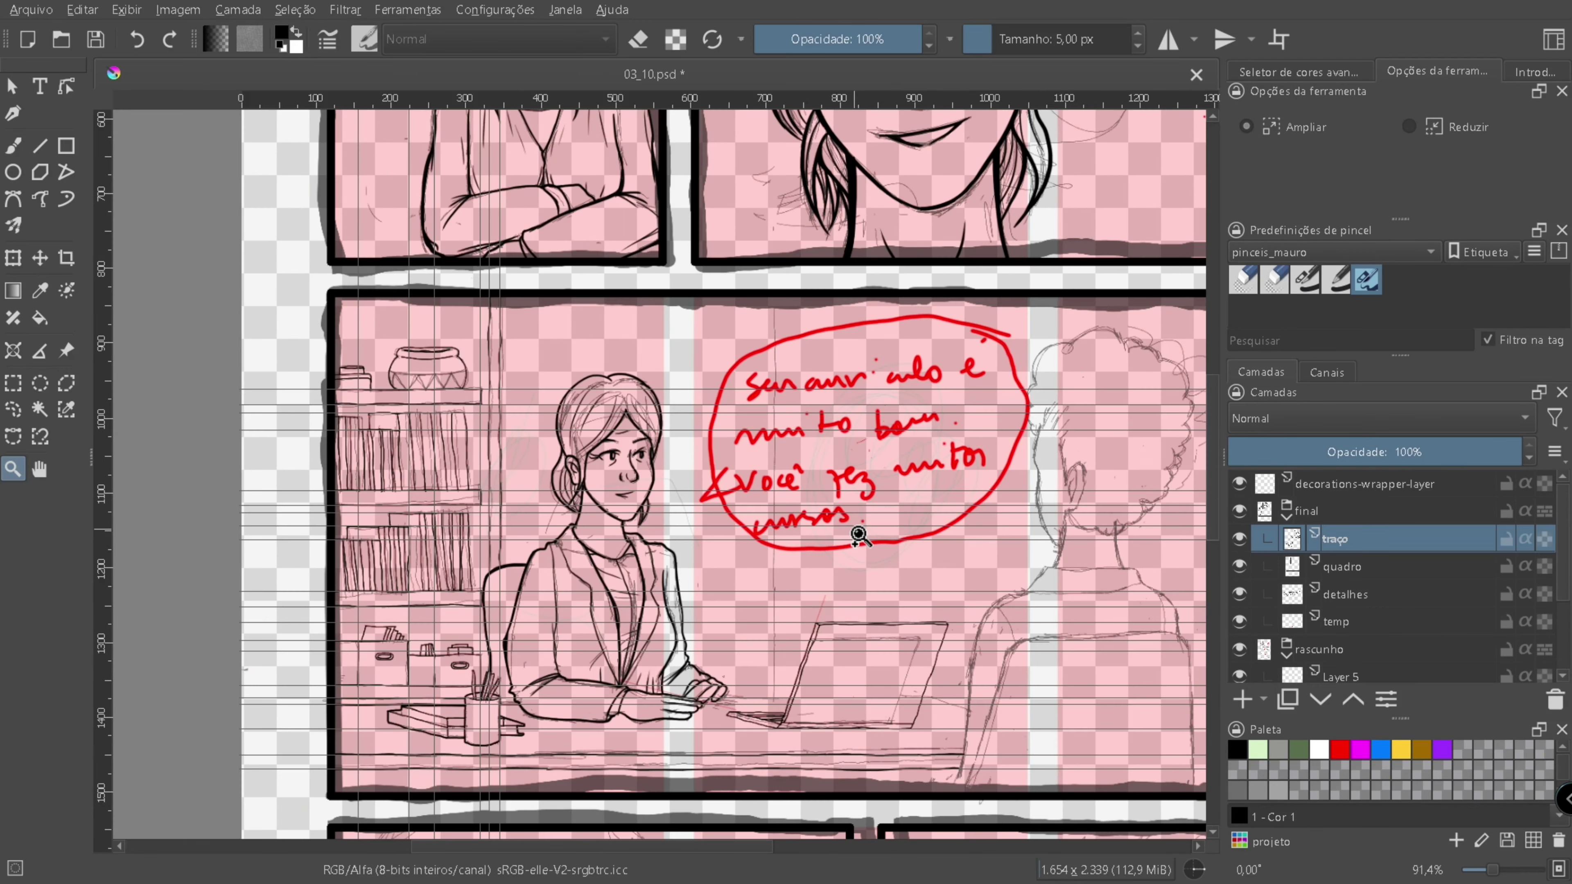
left_click(963, 514)
key("b")
key("bracketright")
key("bracketright")
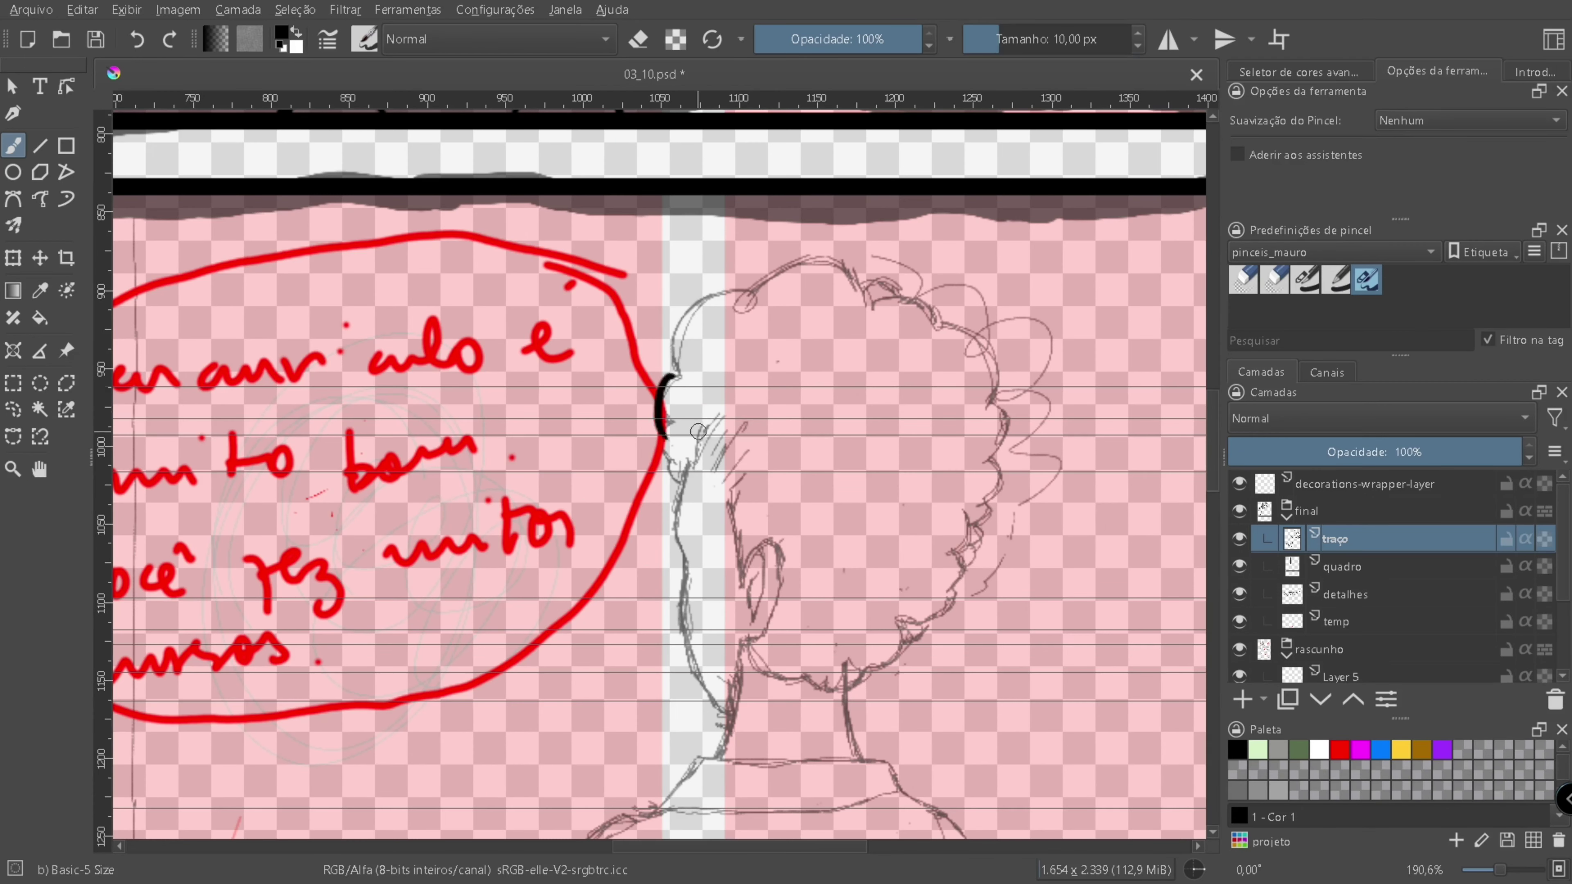
left_click_drag(672, 475, 684, 483)
left_click_drag(750, 301, 941, 320)
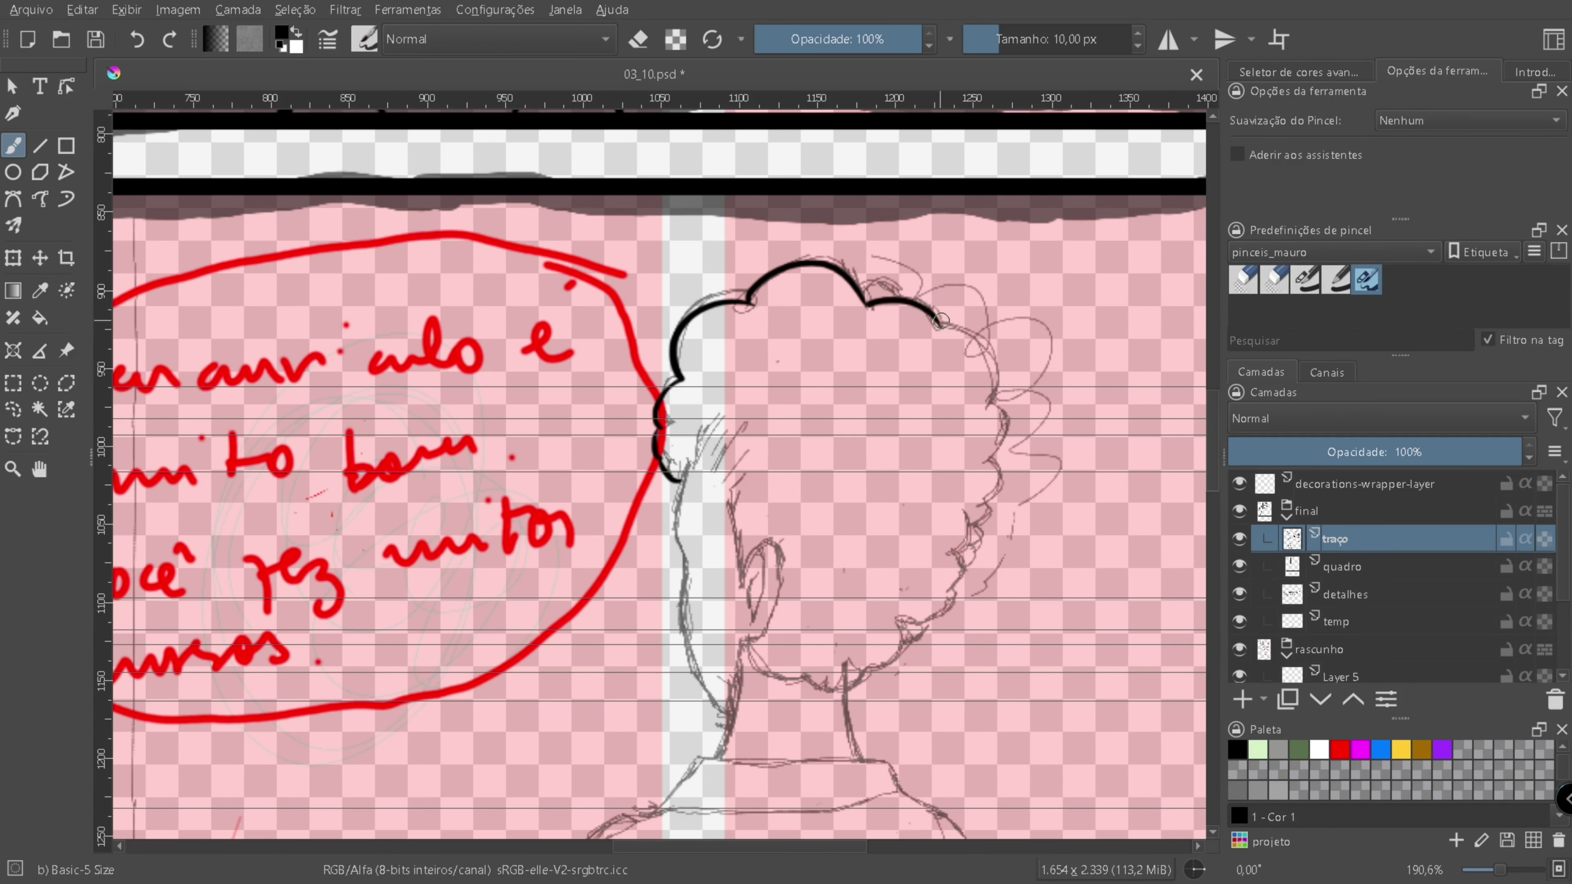
left_click_drag(990, 402, 1001, 511)
left_click_drag(748, 637, 760, 662)
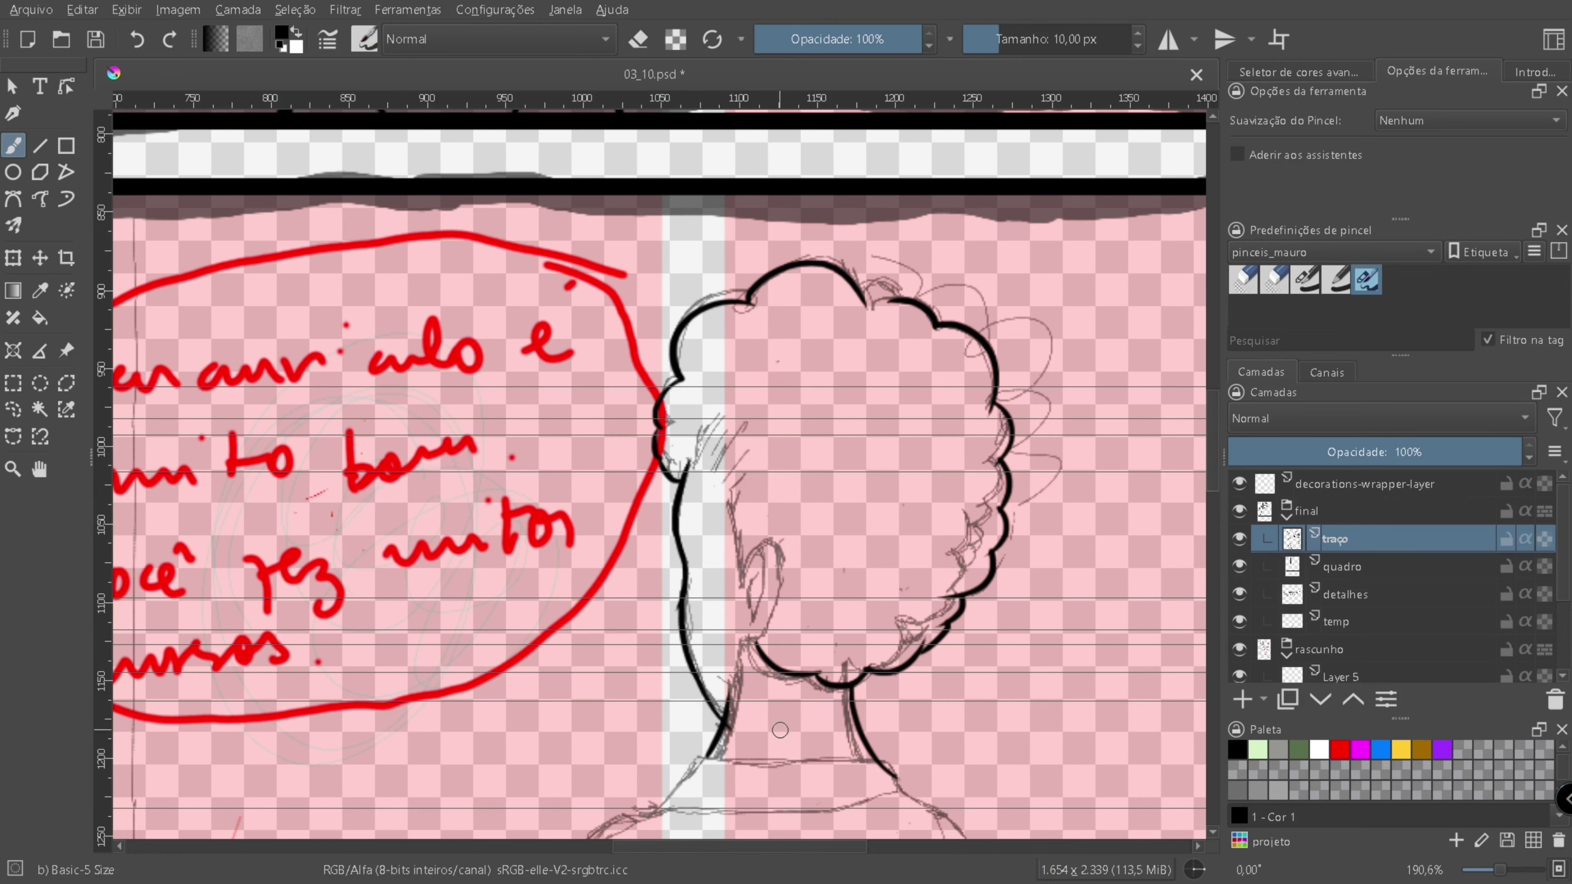
- Ink the ear and the hairline in front of it on the person seen from behind
scroll(785, 617, "up", 5)
mouse_move(681, 489)
left_mouse_down()
mouse_move(764, 576)
mouse_move(671, 673)
left_mouse_up()
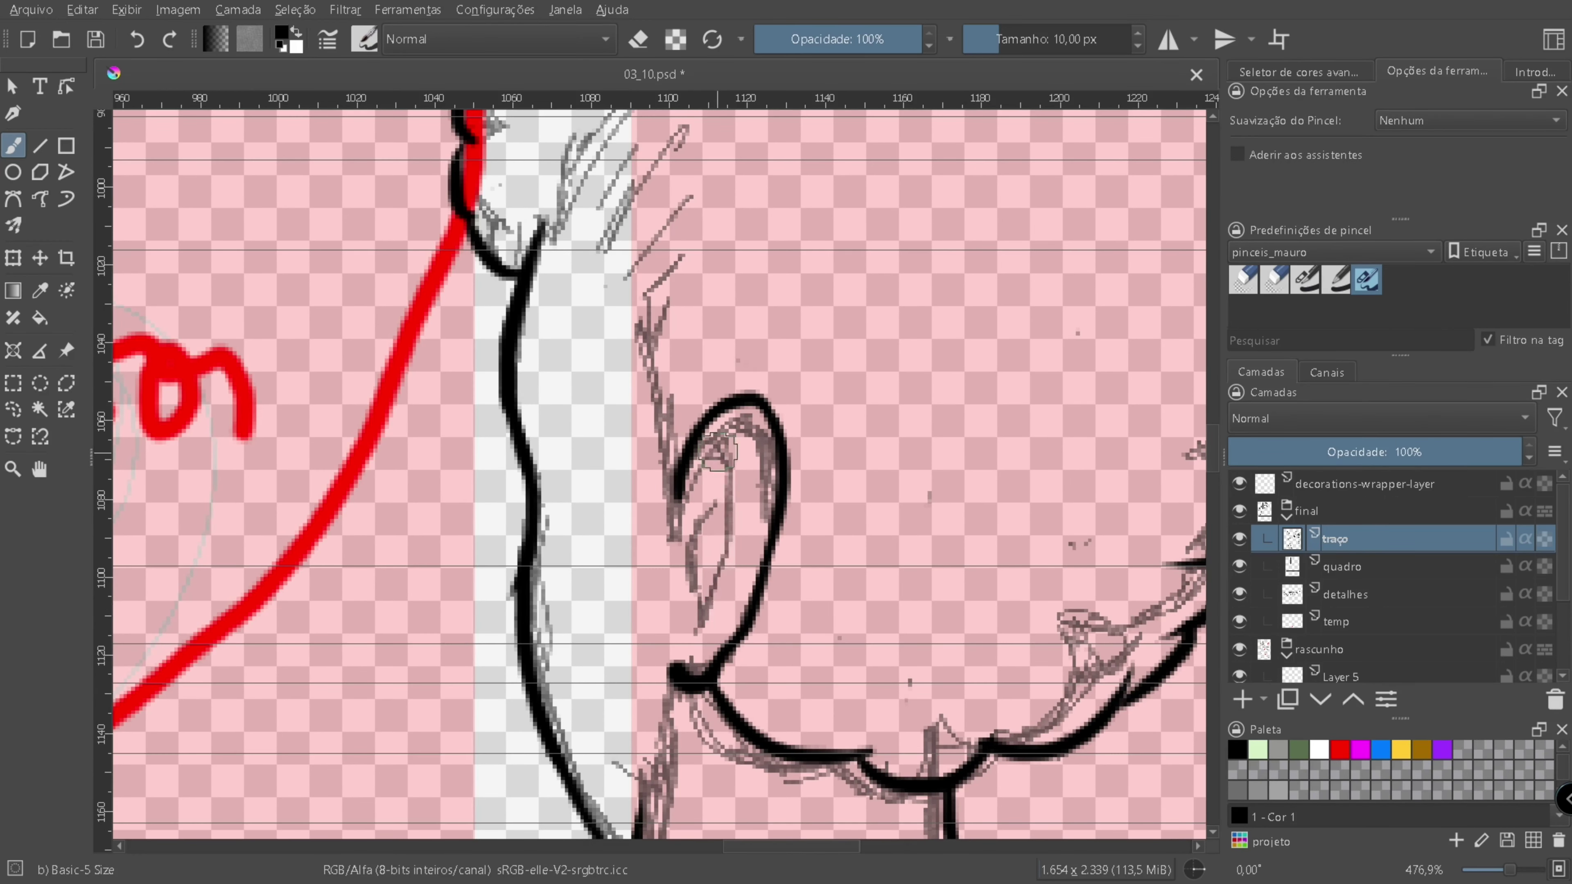
key("ctrl+z")
scroll(718, 482, "down", 5)
scroll(730, 505, "up", 3)
key("b")
left_click_drag(664, 371, 697, 459)
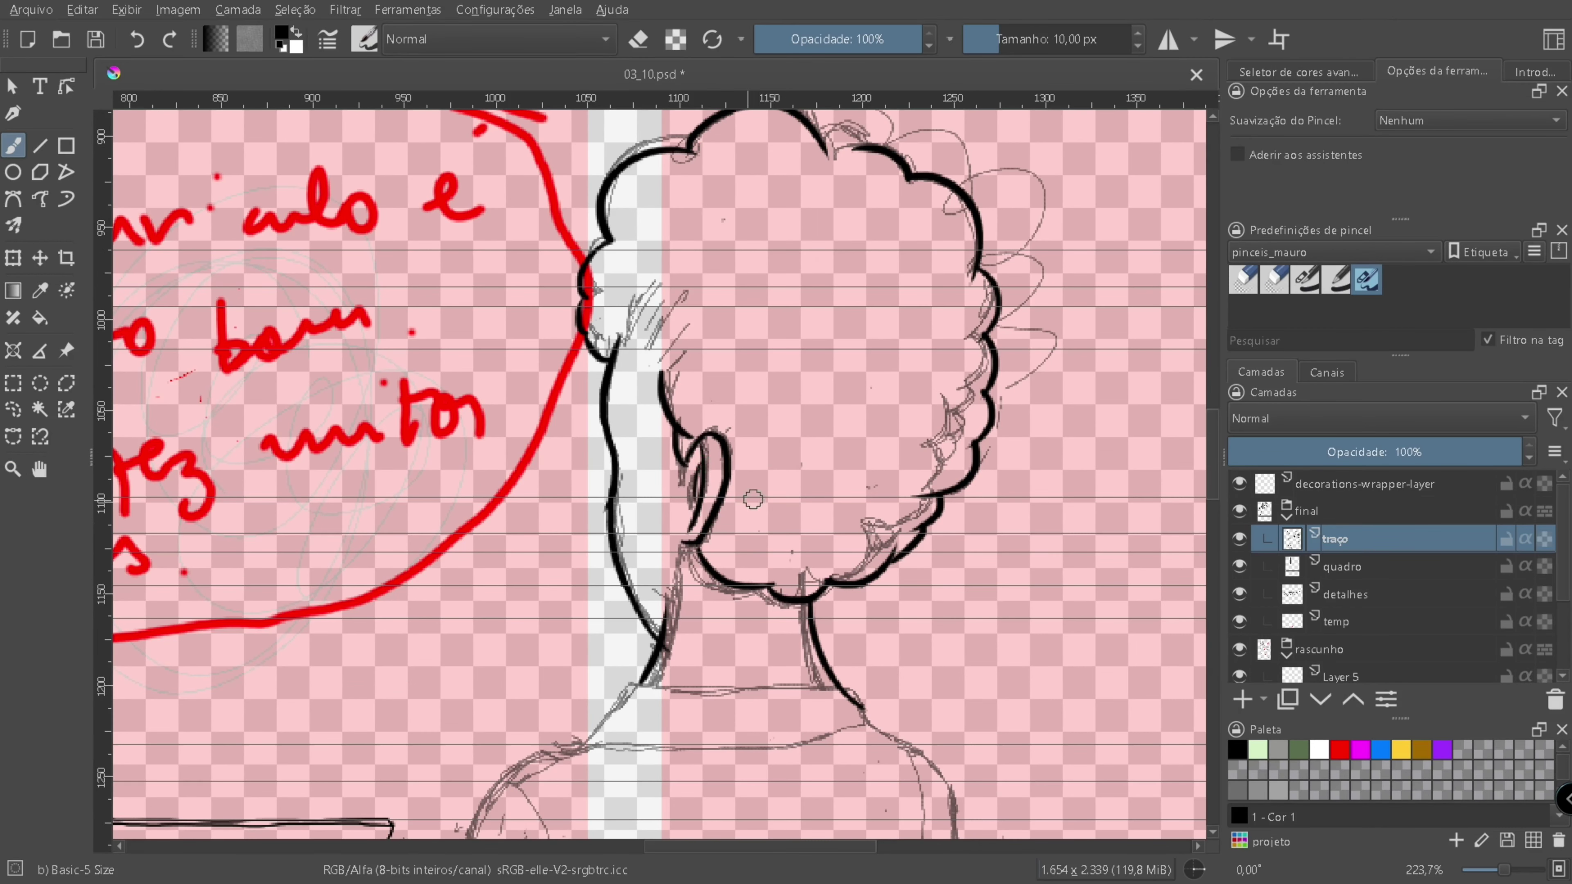
- Ink the collar, both shoulders and the left arm contour of the person seen from behind
mouse_move(685, 582)
left_mouse_down()
mouse_move(766, 681)
mouse_move(761, 408)
left_mouse_up()
mouse_move(656, 564)
left_mouse_down()
mouse_move(718, 508)
mouse_move(920, 506)
left_mouse_up()
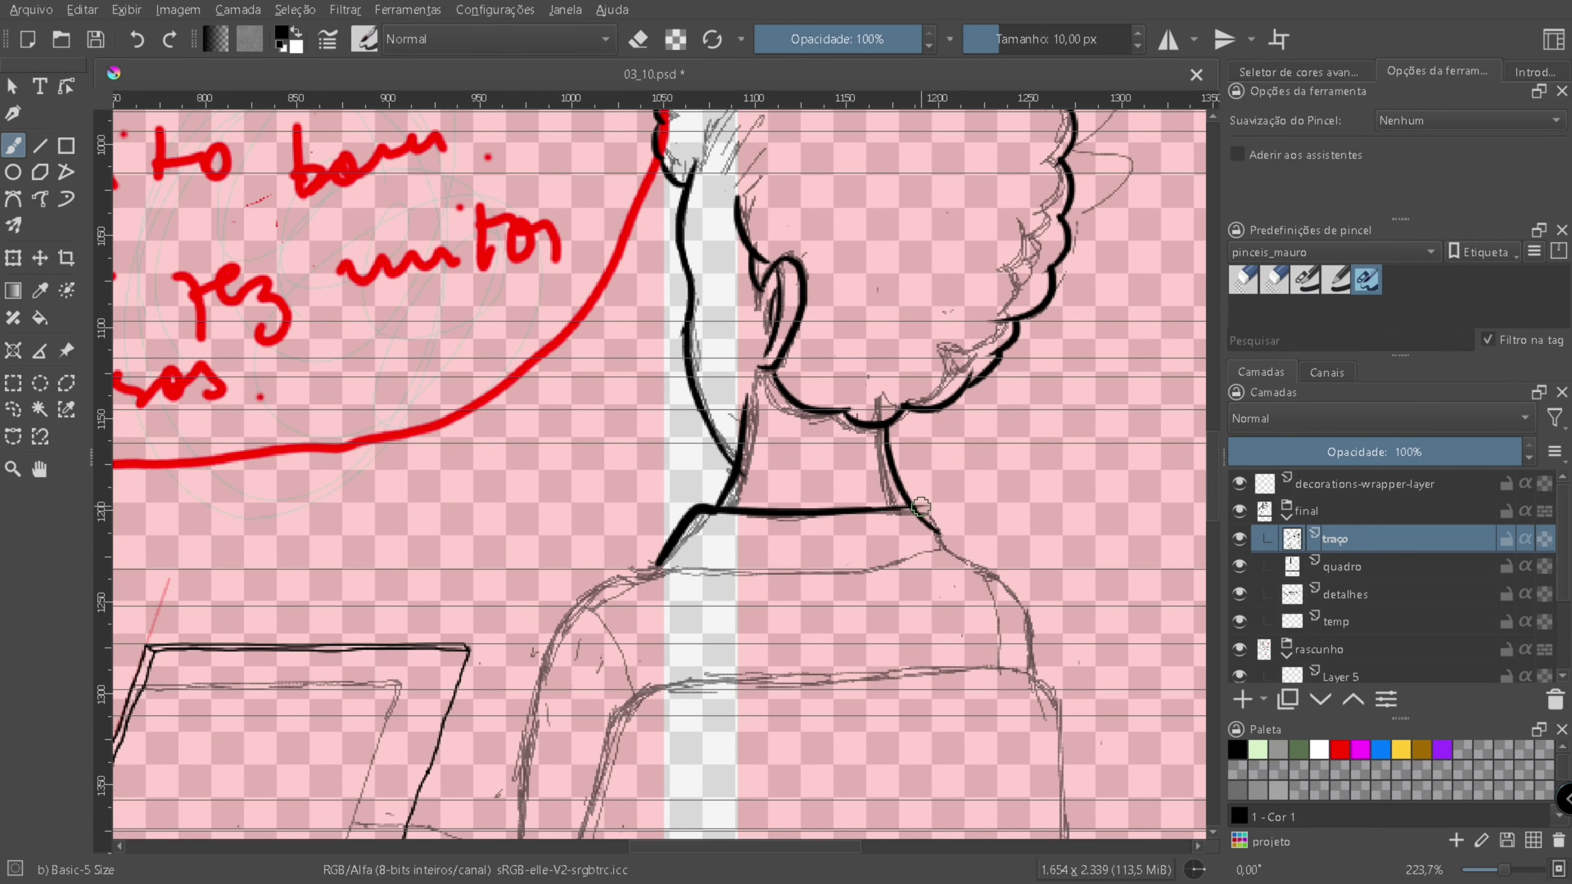
left_click_drag(840, 562, 951, 389)
left_click_drag(1045, 463, 1150, 410)
left_click_drag(841, 334, 679, 637)
left_click_drag(674, 714, 731, 528)
- Erase the desk lines that overlap the arm of the person seen from behind
key("e")
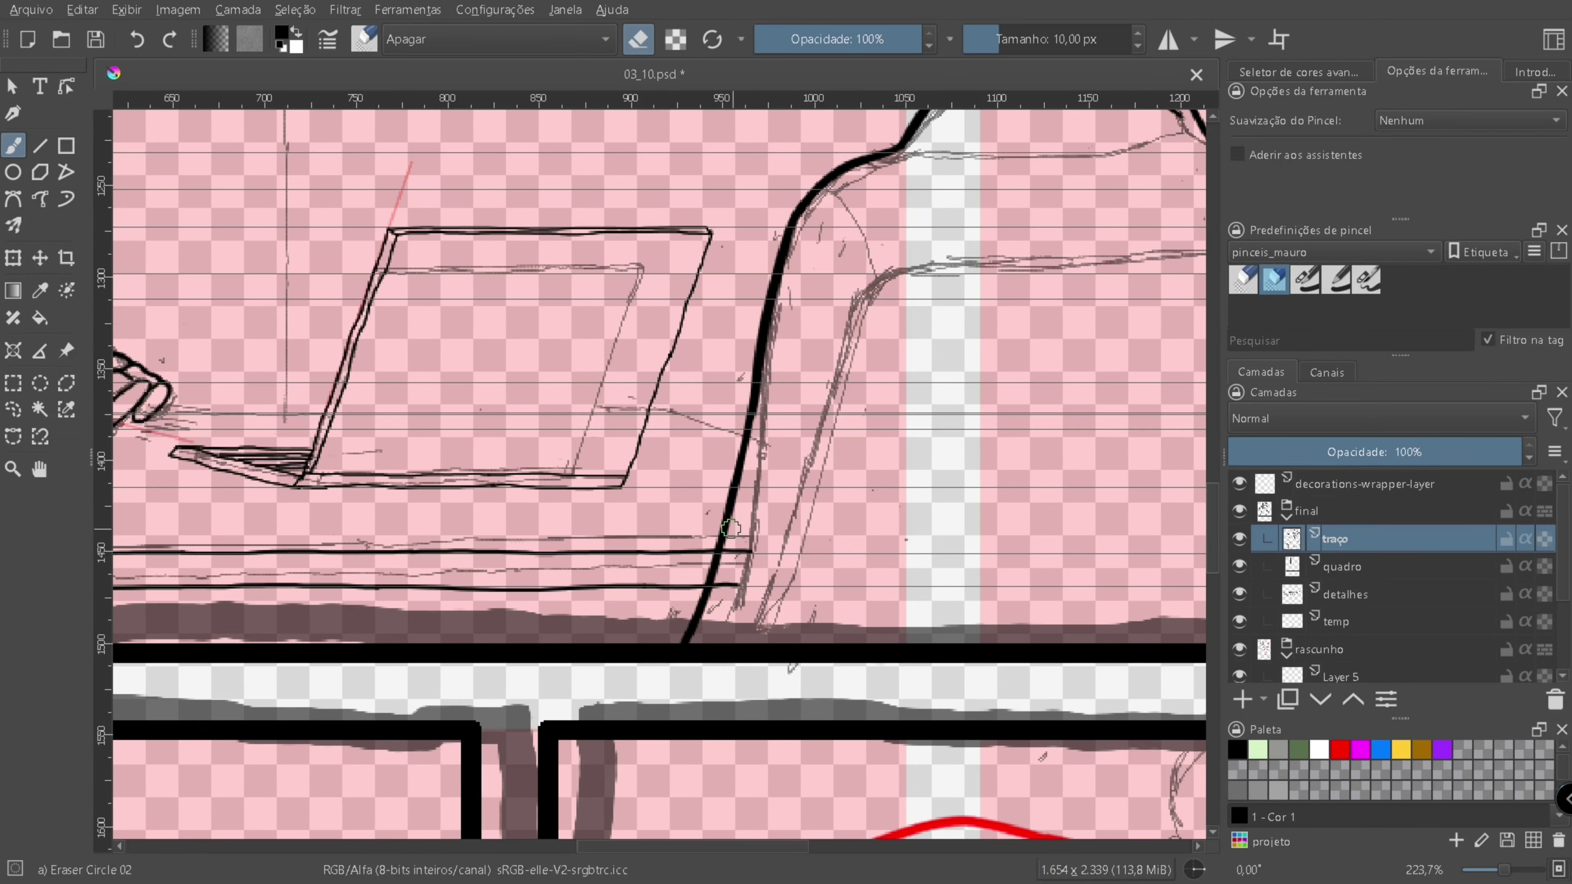
key("/")
mouse_move(956, 412)
left_mouse_down()
mouse_move(867, 620)
mouse_move(866, 526)
mouse_move(804, 496)
left_mouse_up()
- Ink the thick outline of the chair back down to the panel's lower border
mouse_move(551, 693)
left_mouse_down()
mouse_move(680, 335)
mouse_move(1079, 307)
left_mouse_up()
left_click_drag(1078, 307, 835, 359)
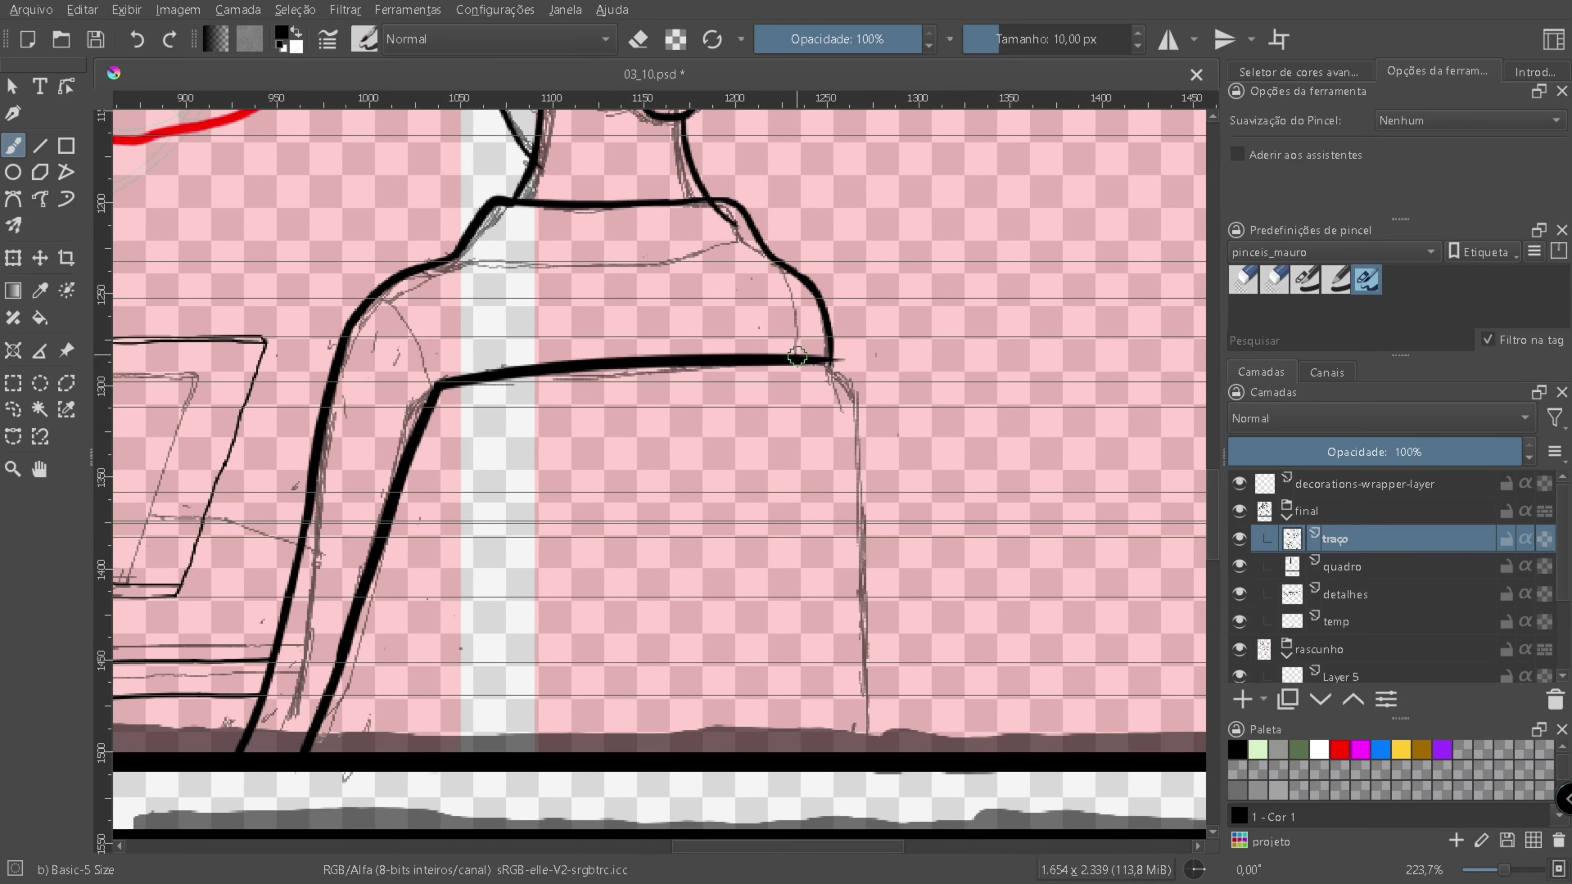
left_click_drag(870, 429, 862, 526)
mouse_move(864, 557)
left_mouse_down()
mouse_move(836, 458)
mouse_move(865, 677)
mouse_move(1038, 768)
left_mouse_up()
- Ink the seam below the collar and the sleeve seams on the back view with the 5 px Basic-5 Size brush
key("/")
left_click(1368, 282)
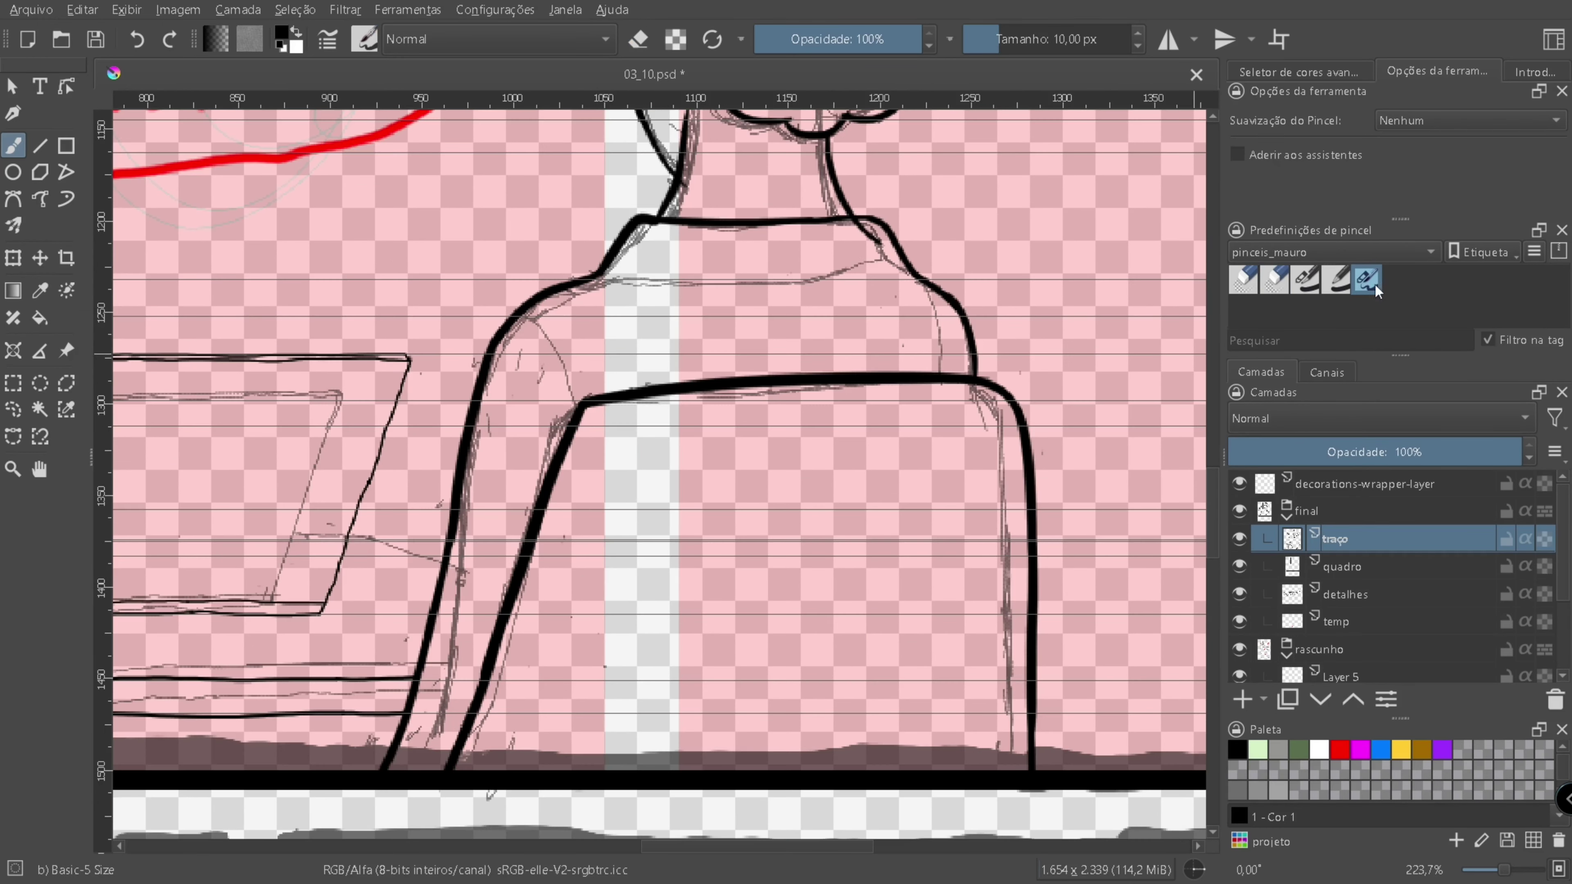
key("[")
left_click_drag(699, 369, 702, 493)
left_click_drag(600, 403, 808, 395)
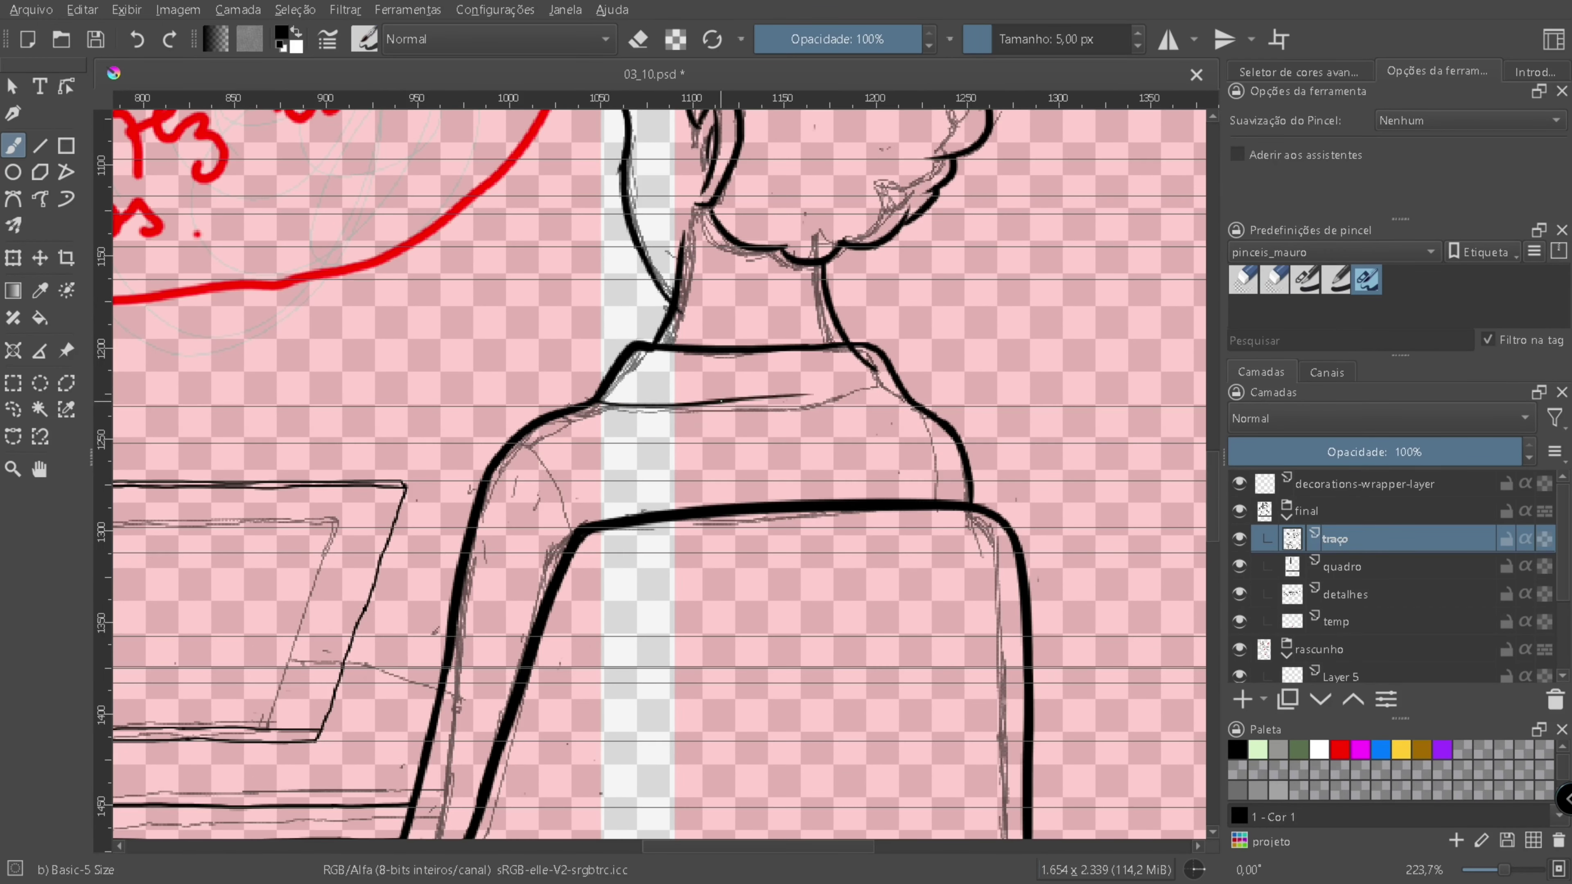
key("/")
scroll(664, 405, "up", 3)
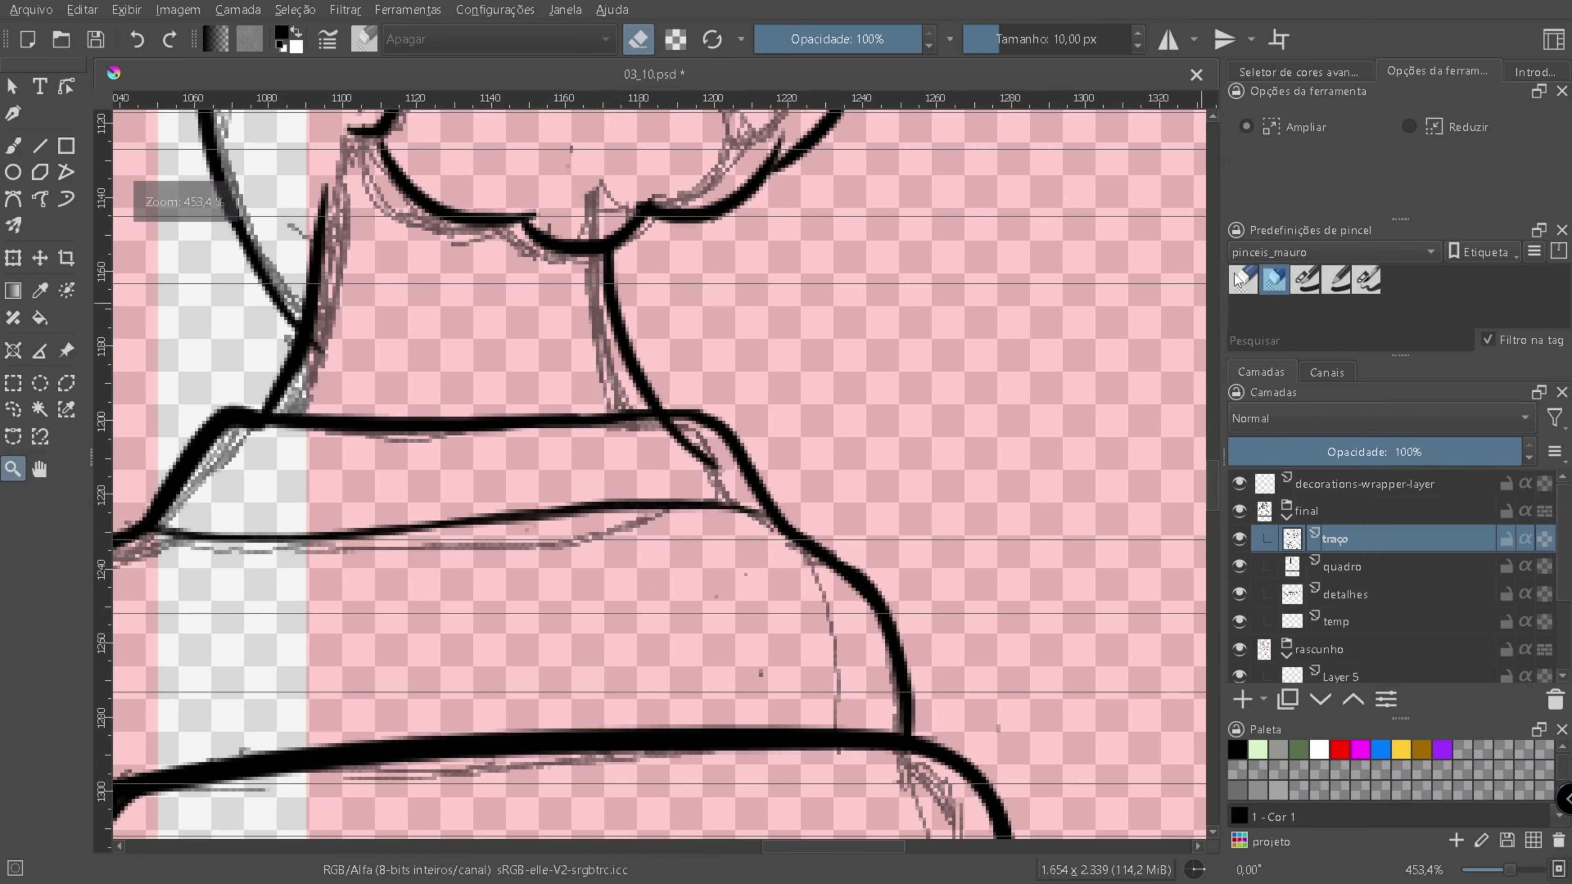
scroll(663, 405, "down", 8)
scroll(891, 385, "up", 10)
key("/")
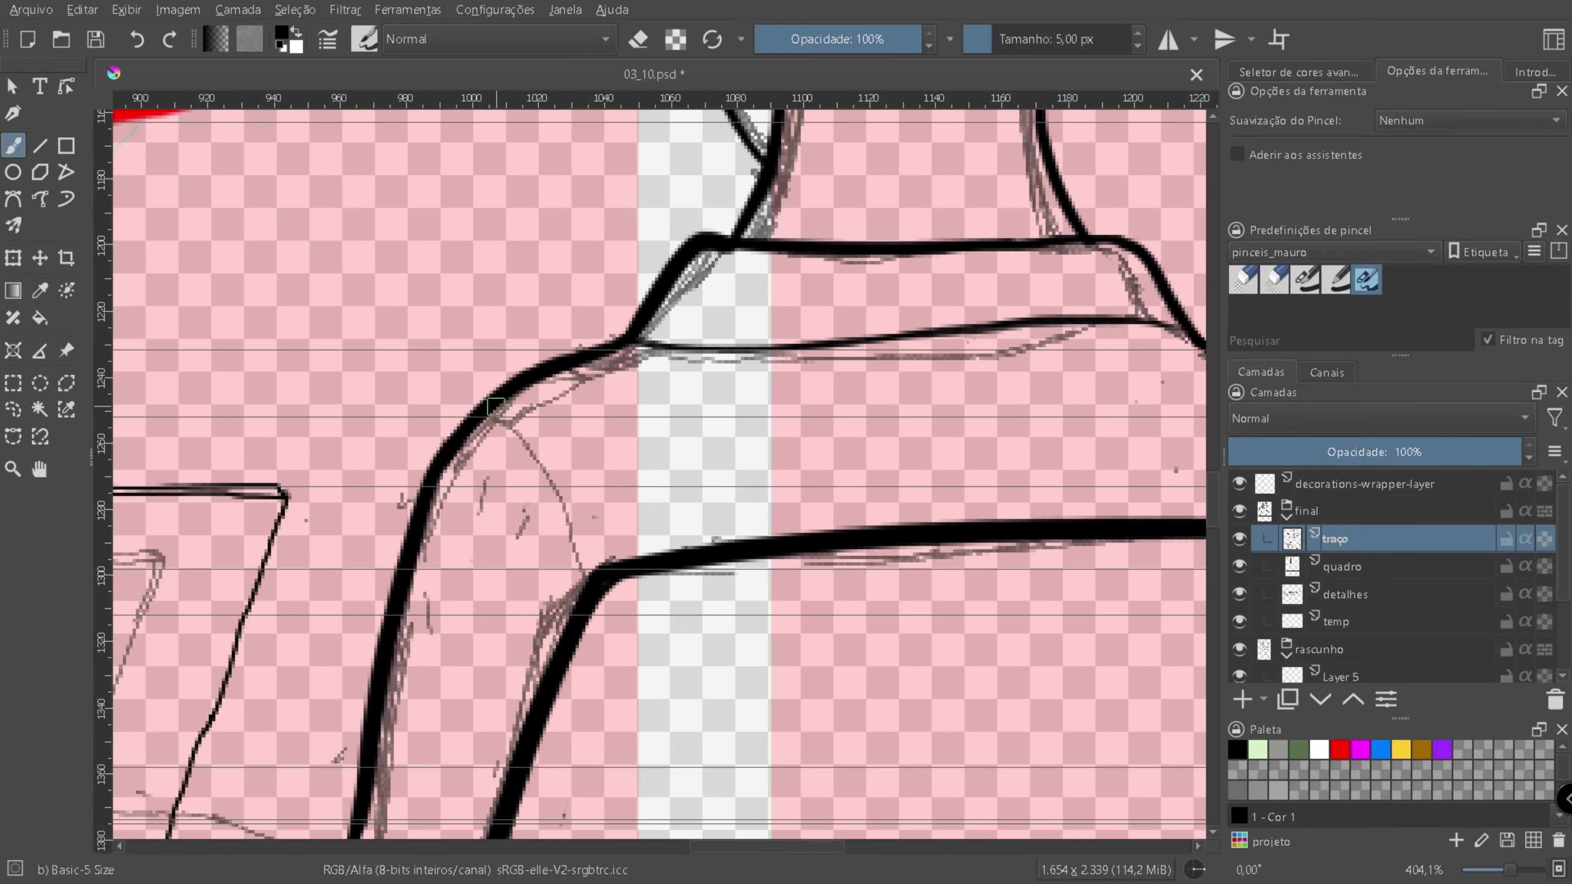
scroll(890, 385, "down", 2)
mouse_move(594, 260)
left_mouse_down()
mouse_move(594, 500)
mouse_move(594, 421)
left_mouse_up()
- Ink short hair strokes at the temple and small curl arcs inside the curly hair
key("b")
mouse_move(585, 480)
left_mouse_down()
mouse_move(656, 399)
mouse_move(727, 428)
mouse_move(588, 386)
left_mouse_up()
left_click_drag(637, 529, 703, 469)
left_click_drag(702, 469, 654, 354)
mouse_move(694, 570)
left_mouse_down()
mouse_move(768, 564)
mouse_move(718, 835)
left_mouse_up()
left_click_drag(752, 348, 836, 421)
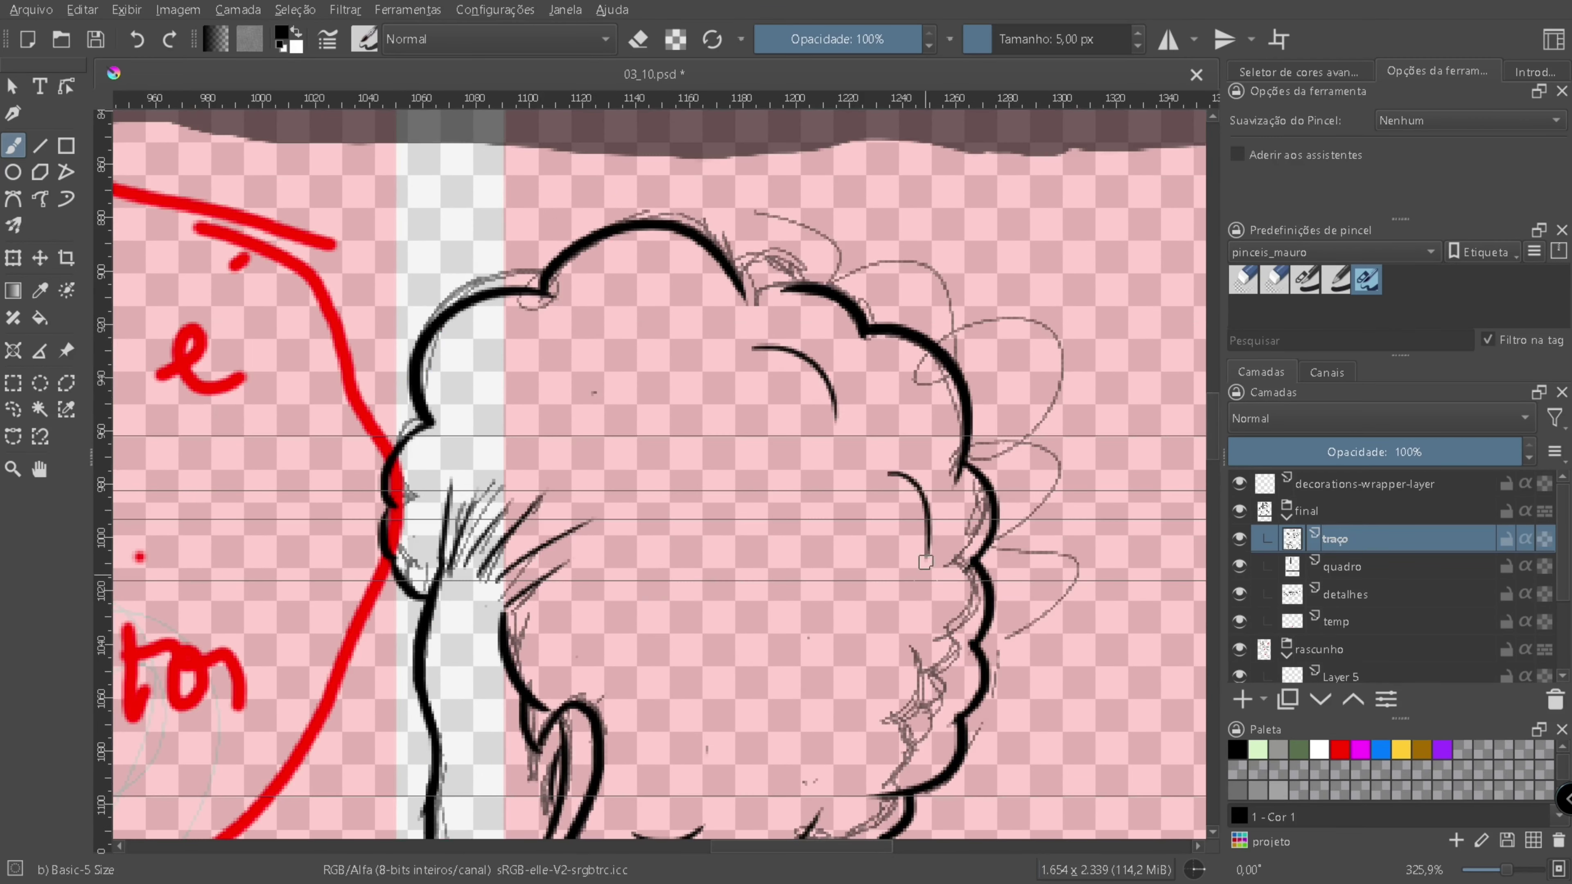
left_click_drag(901, 485, 931, 578)
left_click_drag(733, 260, 774, 303)
scroll(790, 277, "down", 10)
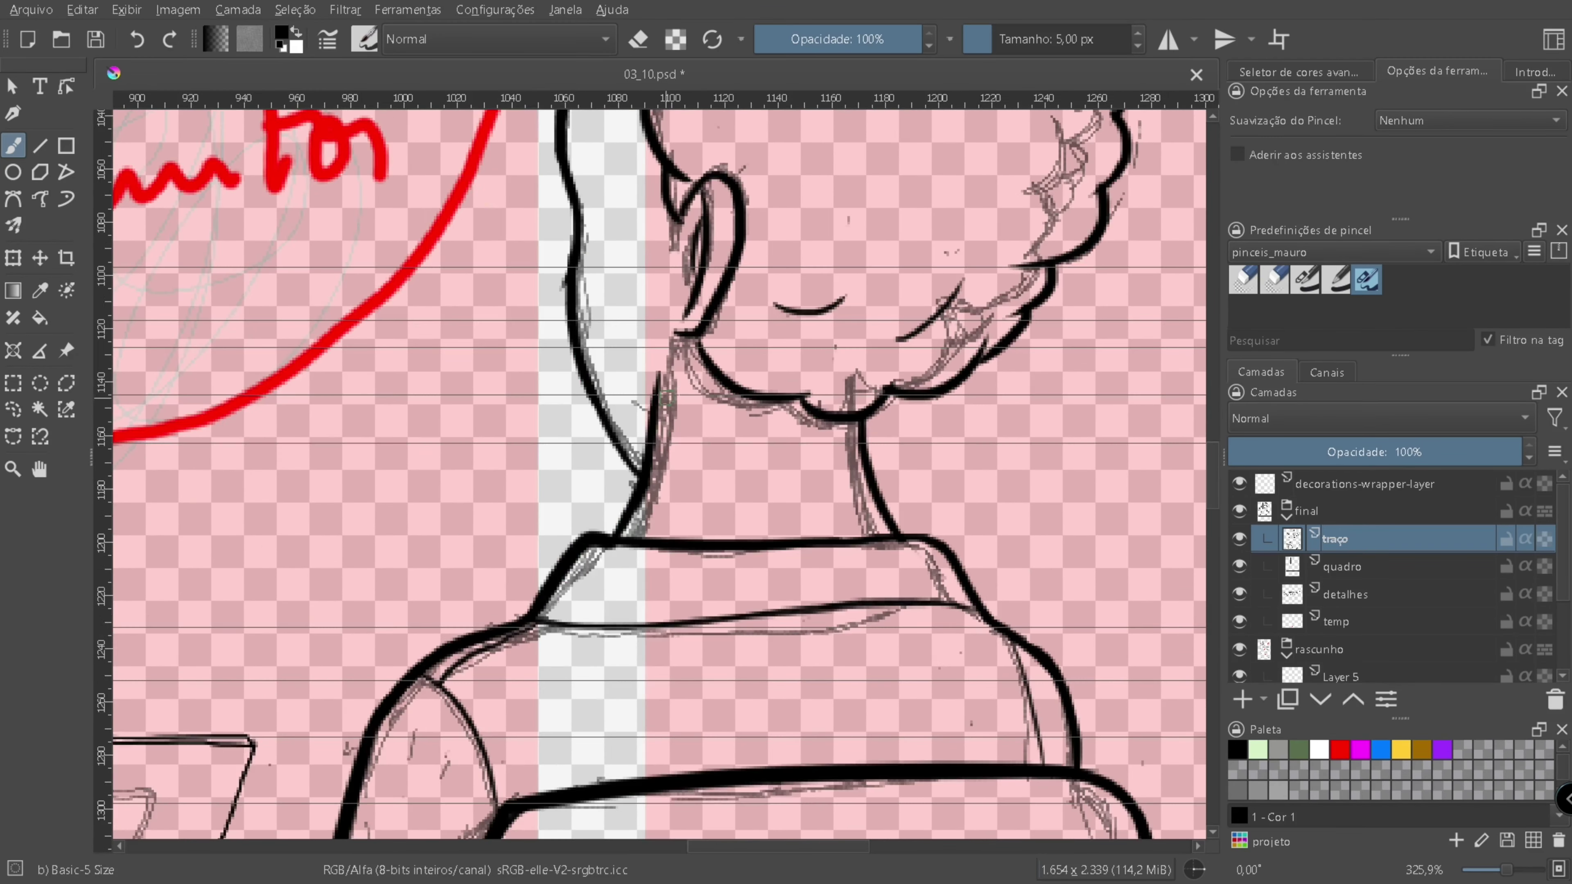
- Ink the thin inner contour lines along the left side and upper edge of the chair back
scroll(798, 297, "down", 4)
scroll(804, 313, "up", 4)
left_click_drag(563, 309, 468, 659)
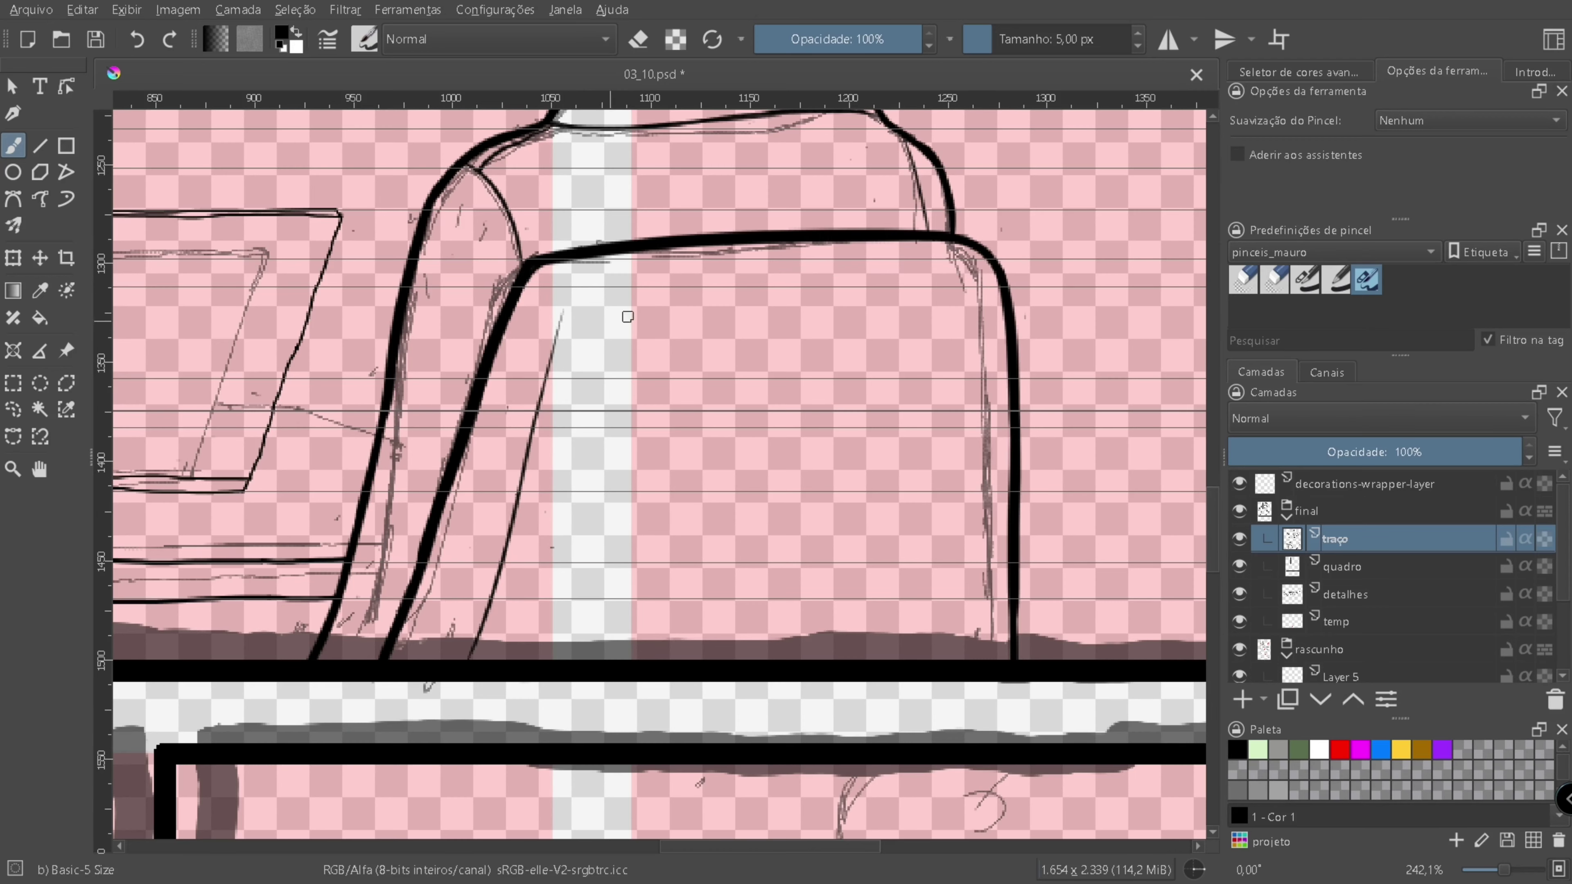
key("/")
key("ctrl+space")
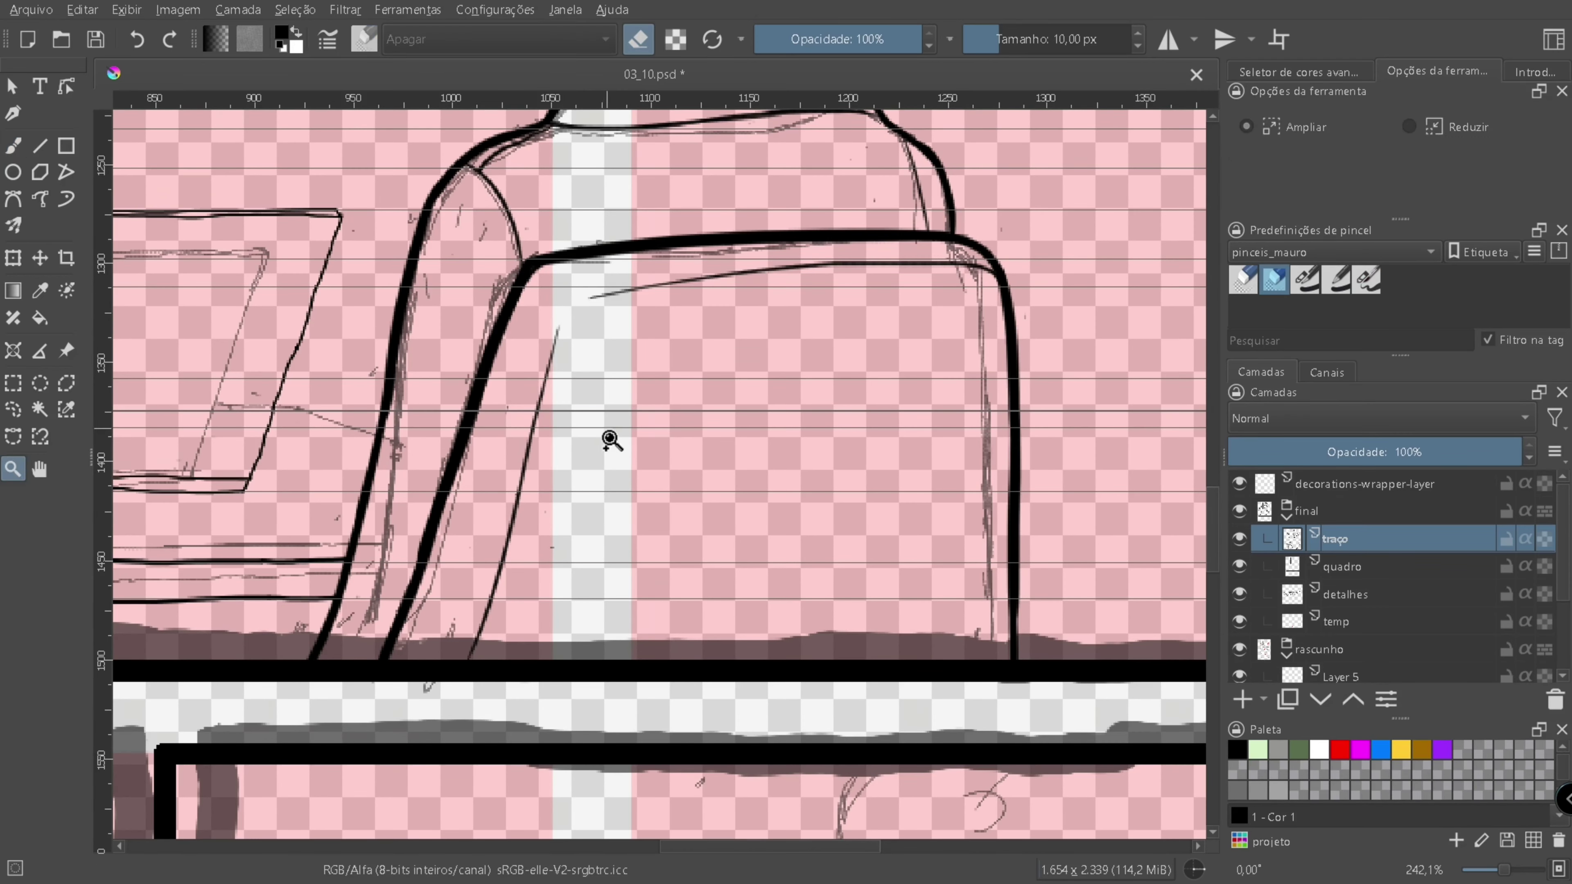
- Ink the vertical wall line between the woman and the laptop with the Basic-1 brush
left_click_drag(607, 438, 1308, 291)
left_click(1306, 280)
mouse_move(681, 433)
left_mouse_down()
mouse_move(619, 433)
mouse_move(684, 438)
left_mouse_up()
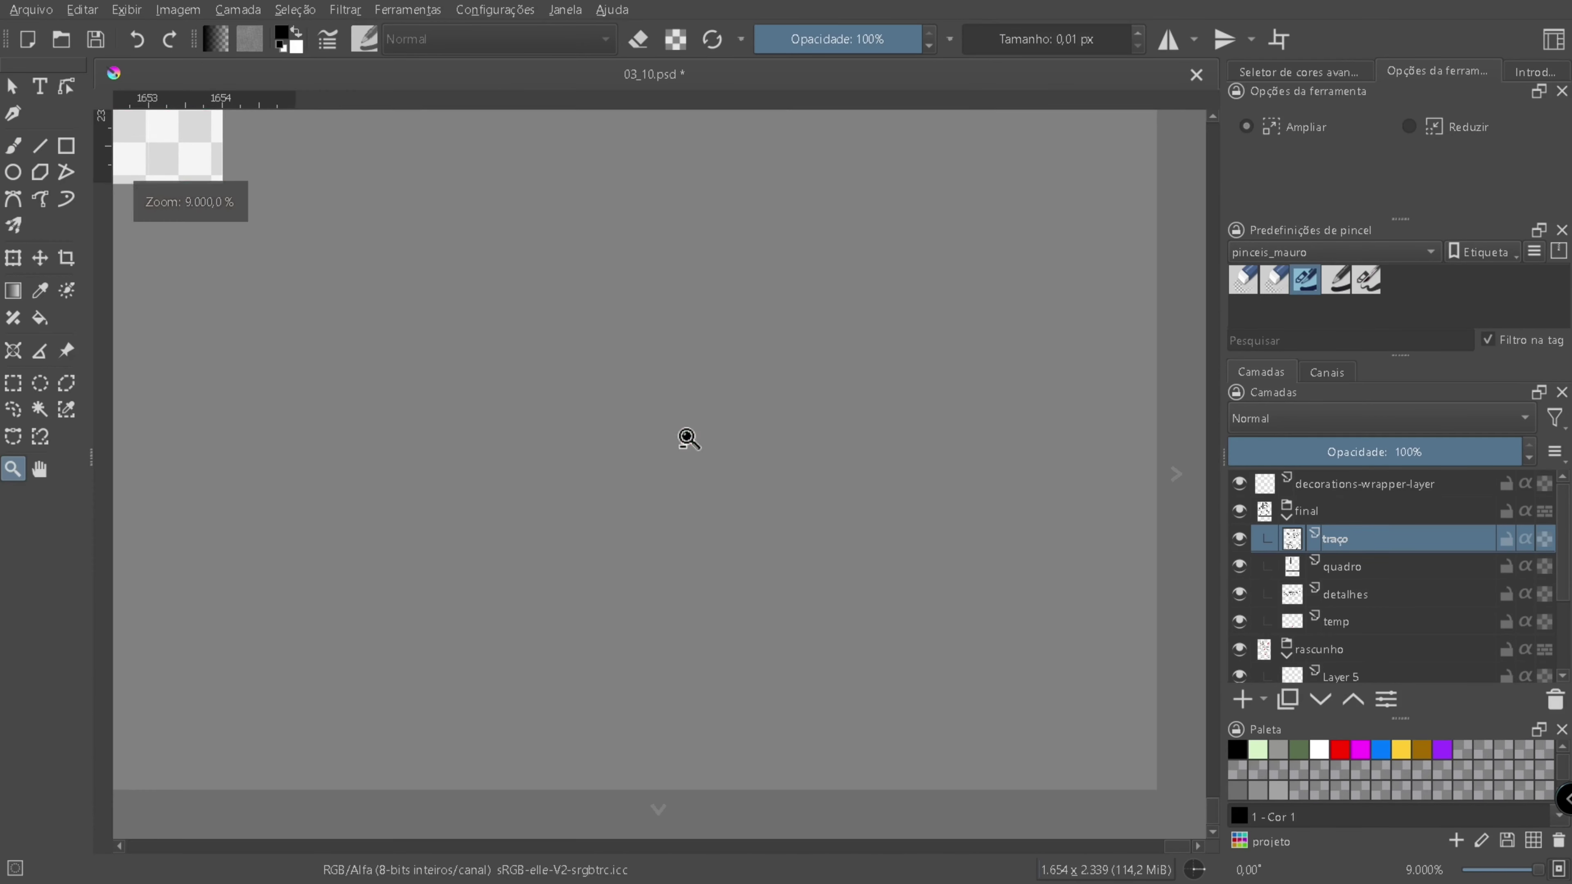
left_click_drag(303, 373, 186, 377)
left_click_drag(619, 359, 690, 356)
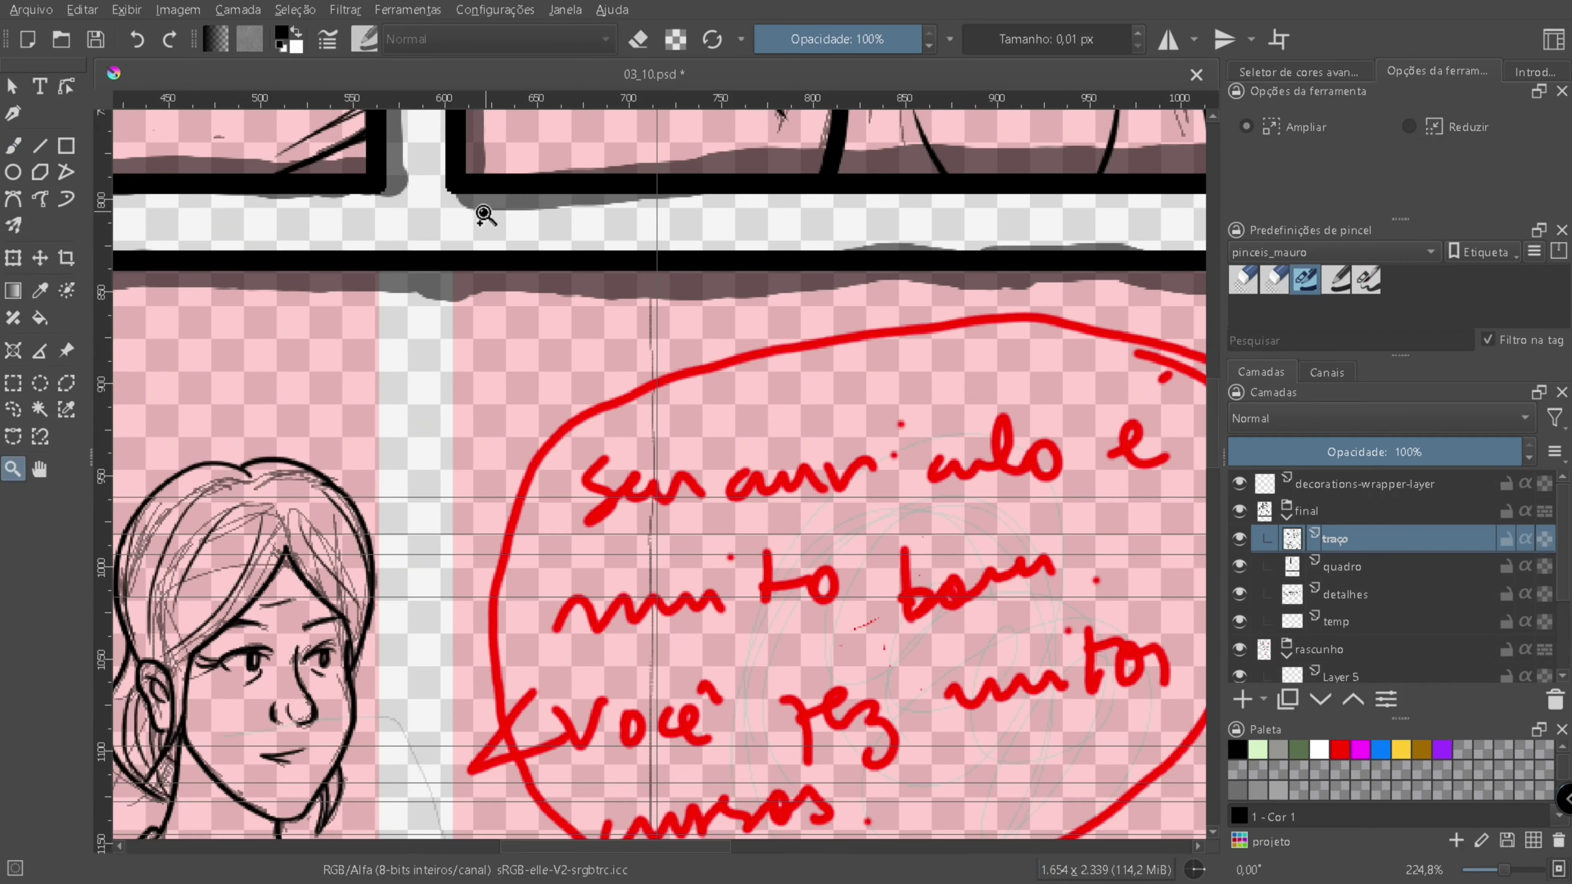
key("b")
left_click_drag(728, 282, 729, 627)
scroll(767, 610, "down", 20)
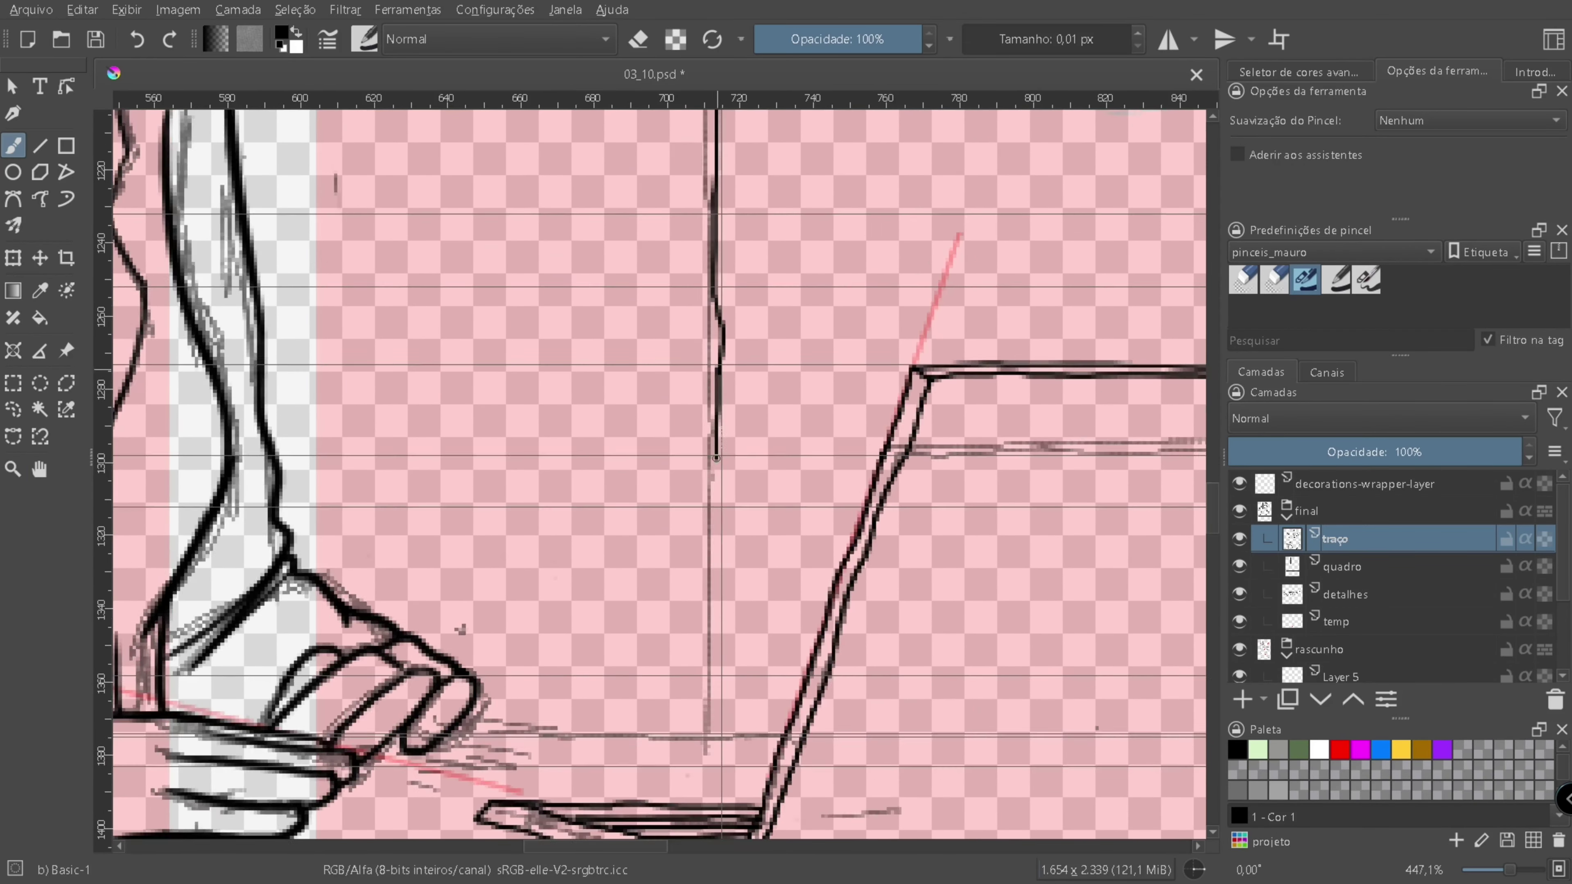
- Fill a new paint layer beneath all other layers with white, and restore black as the drawing colour
key("z")
left_click_drag(958, 483, 889, 485)
scroll(1361, 588, "down", 3)
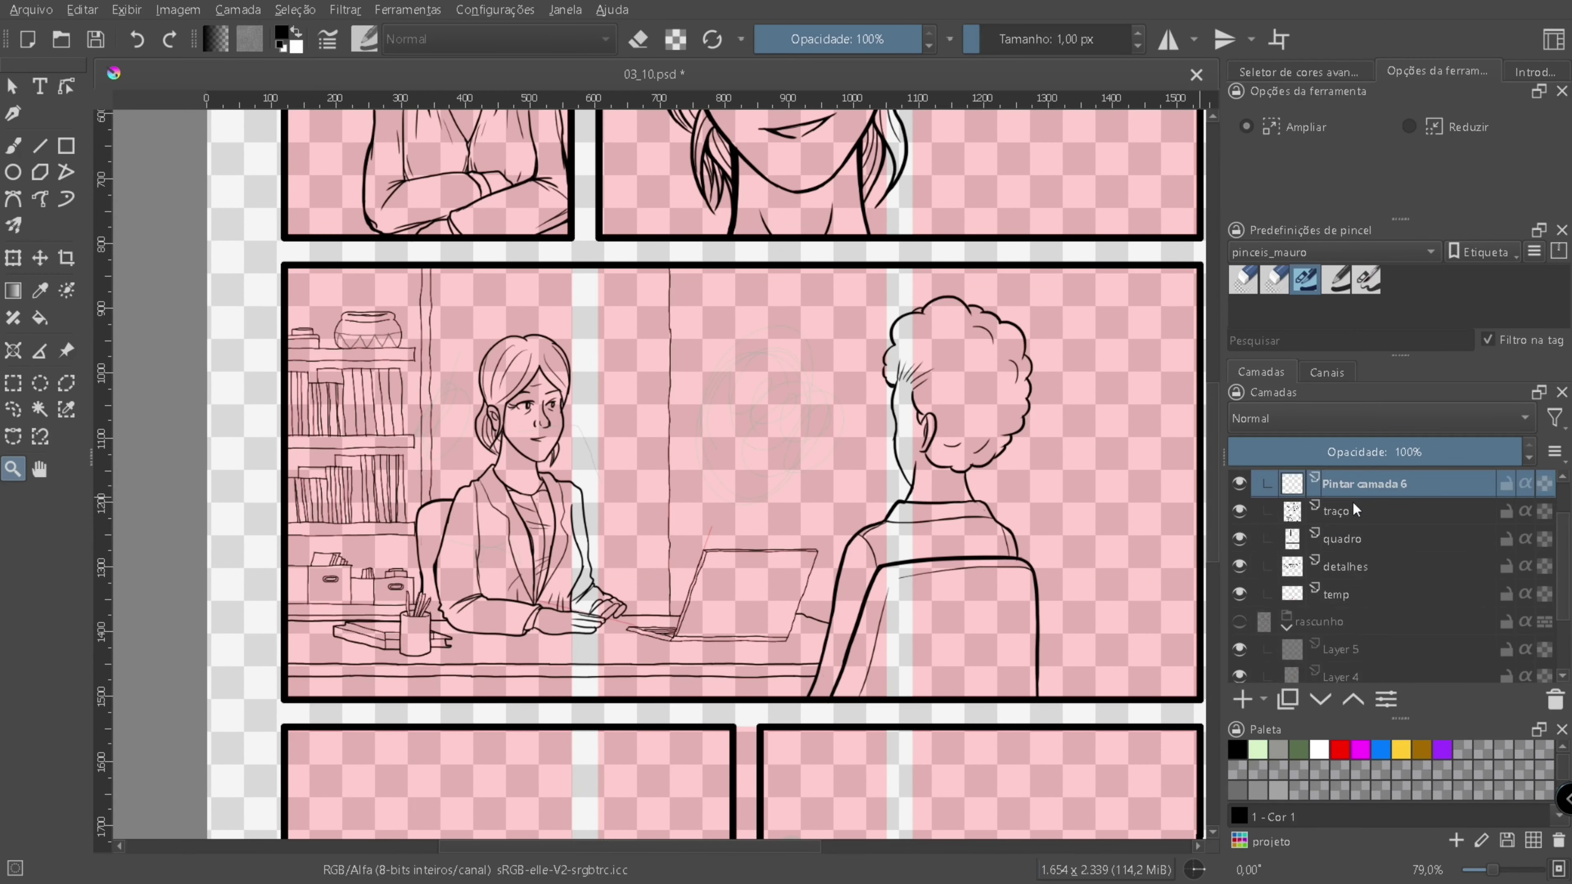
left_click(1337, 669)
left_click(1319, 749)
key("f")
left_click(508, 459)
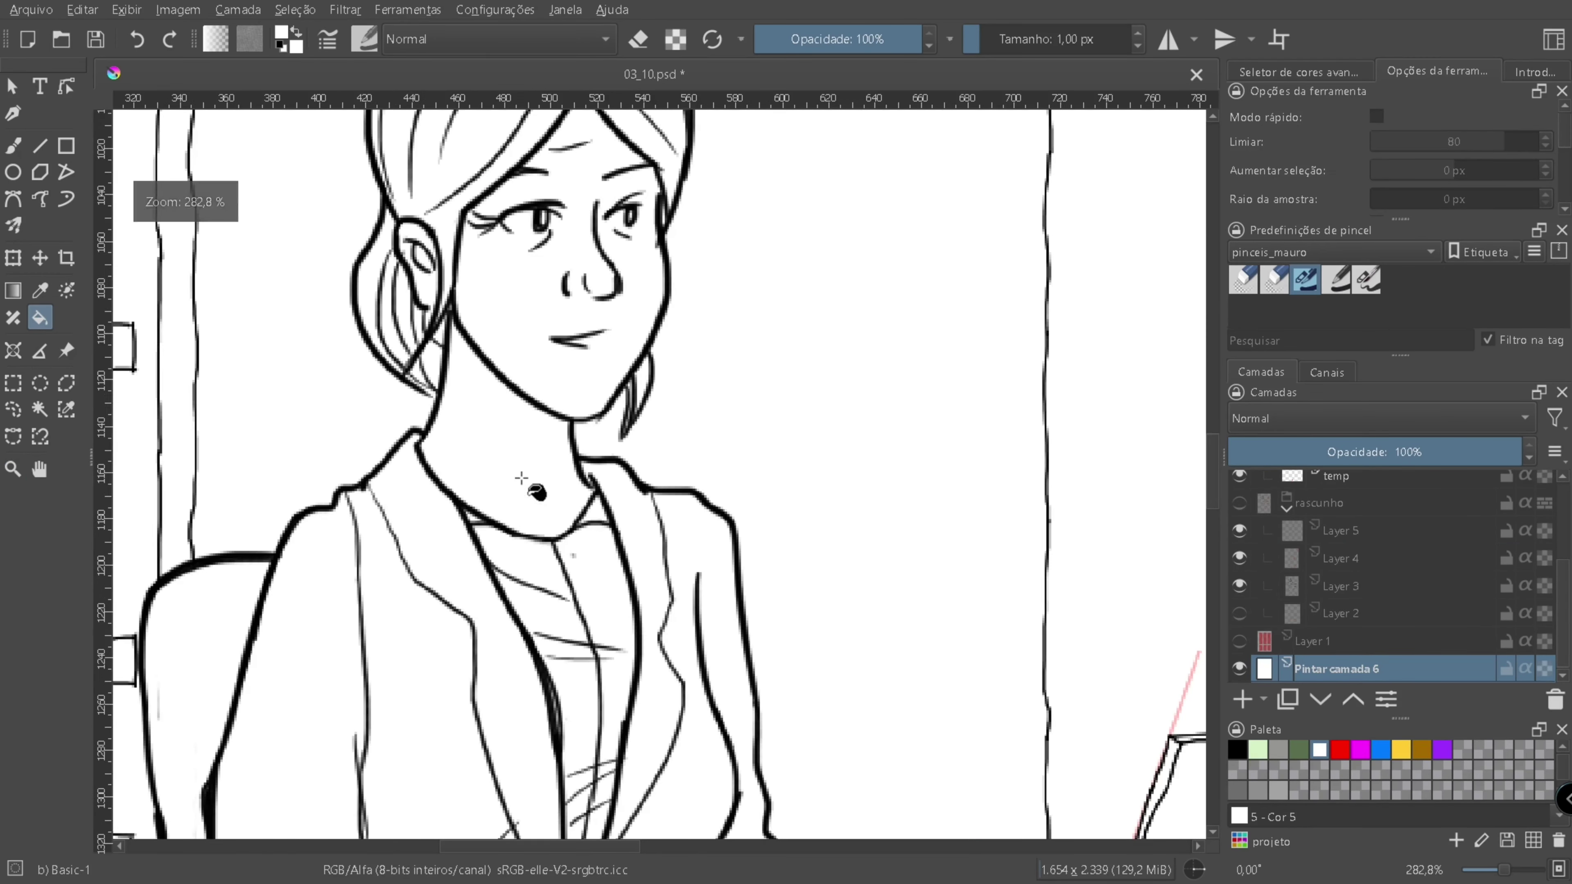
key("d")
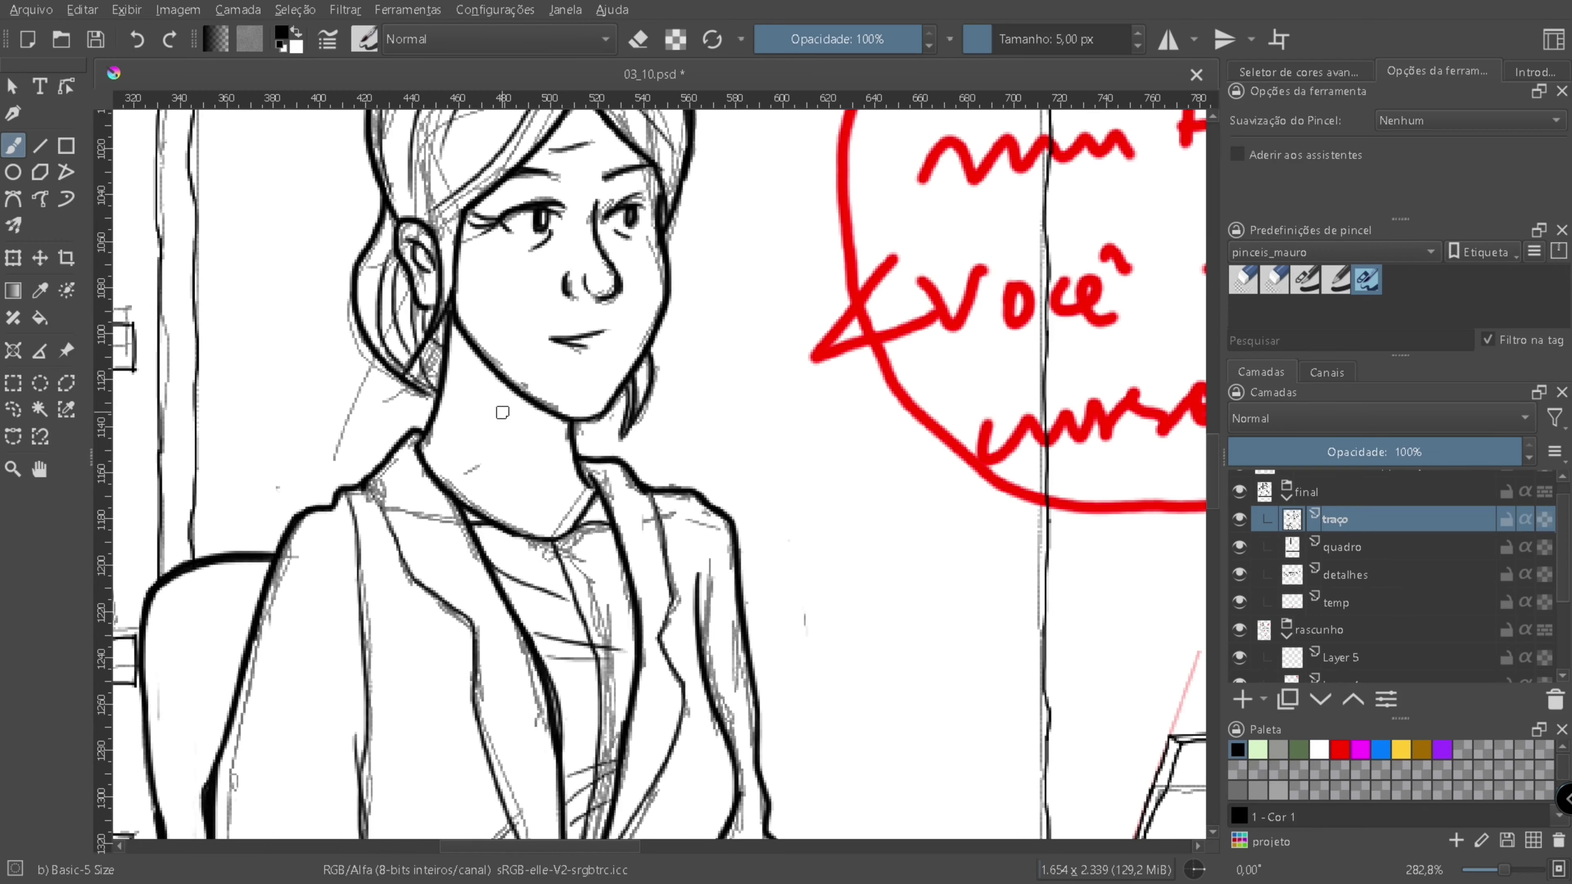
- Hide the rascunho sketch group and examine panel three's inked line art around the shelves, woman and desk
scroll(812, 476, "down", 5)
left_click(1239, 630)
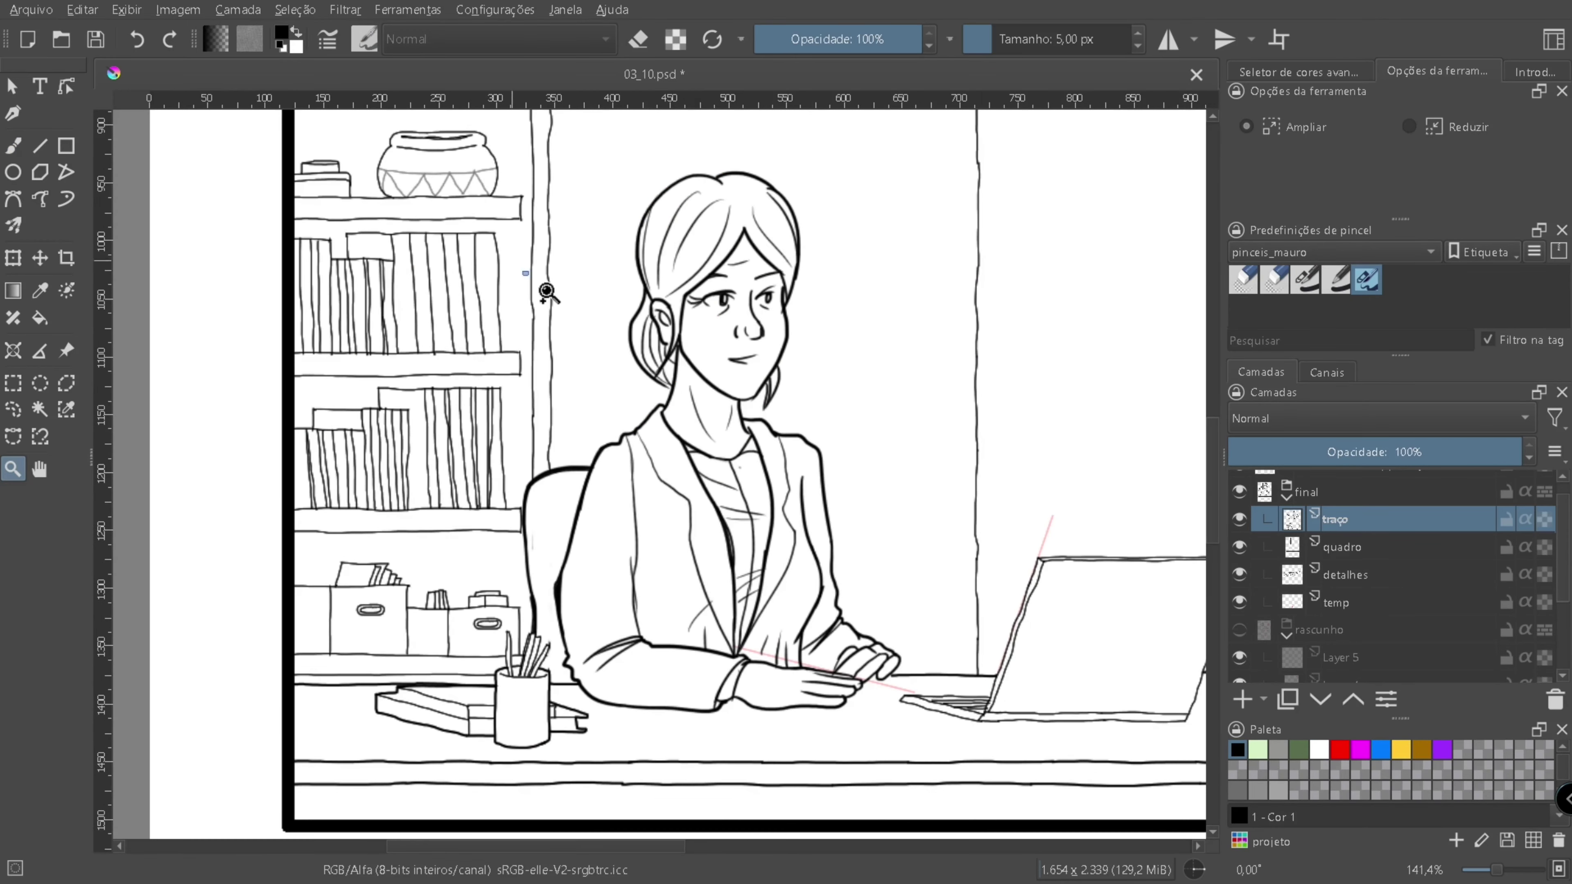
scroll(544, 291, "up", 6)
scroll(742, 501, "down", 5)
scroll(743, 501, "up", 4)
key("z")
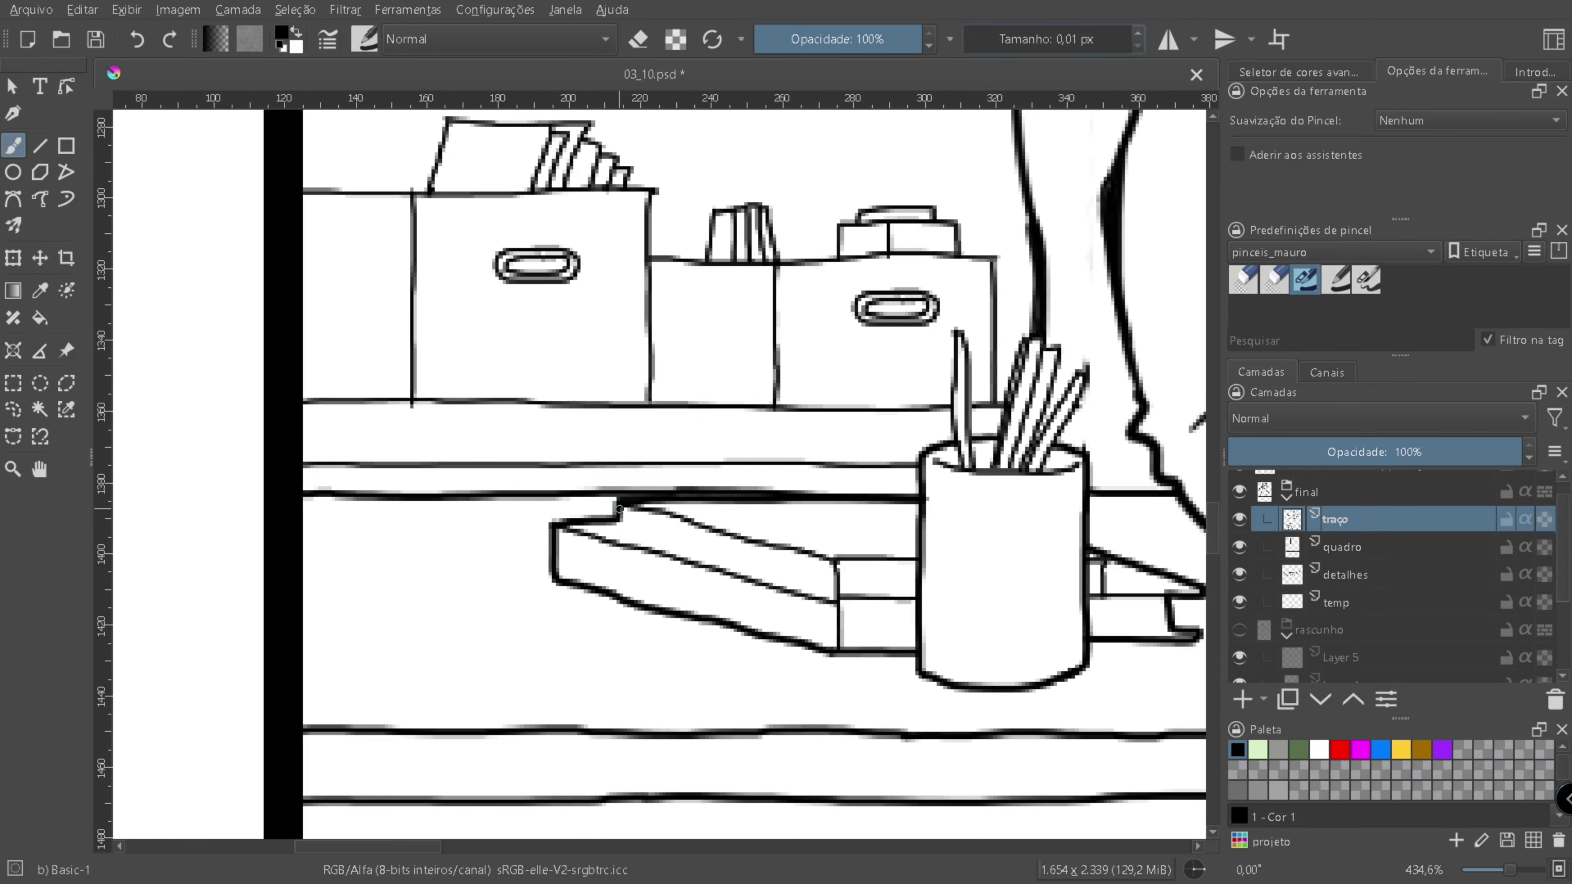
scroll(743, 500, "down", 4)
scroll(743, 500, "up", 5)
- Draw a geometric line pattern on the pen cup on the detalhes layer with the Basic-1 brush
key("b")
key("Page_Down")
key("Page_Down")
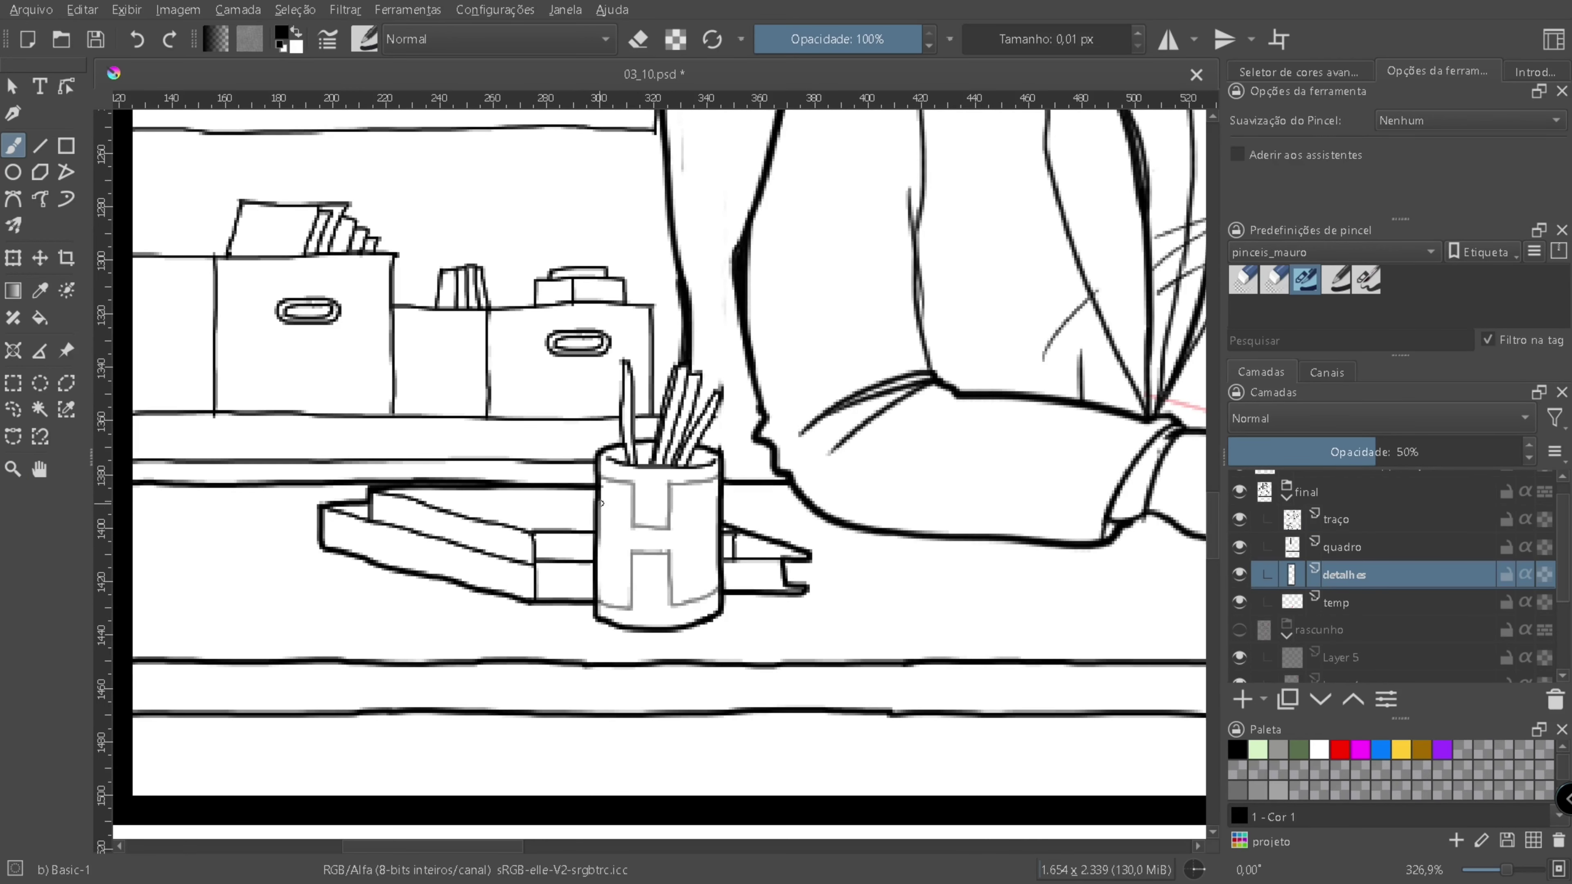
left_click_drag(638, 520, 662, 520)
left_click_drag(636, 625, 662, 625)
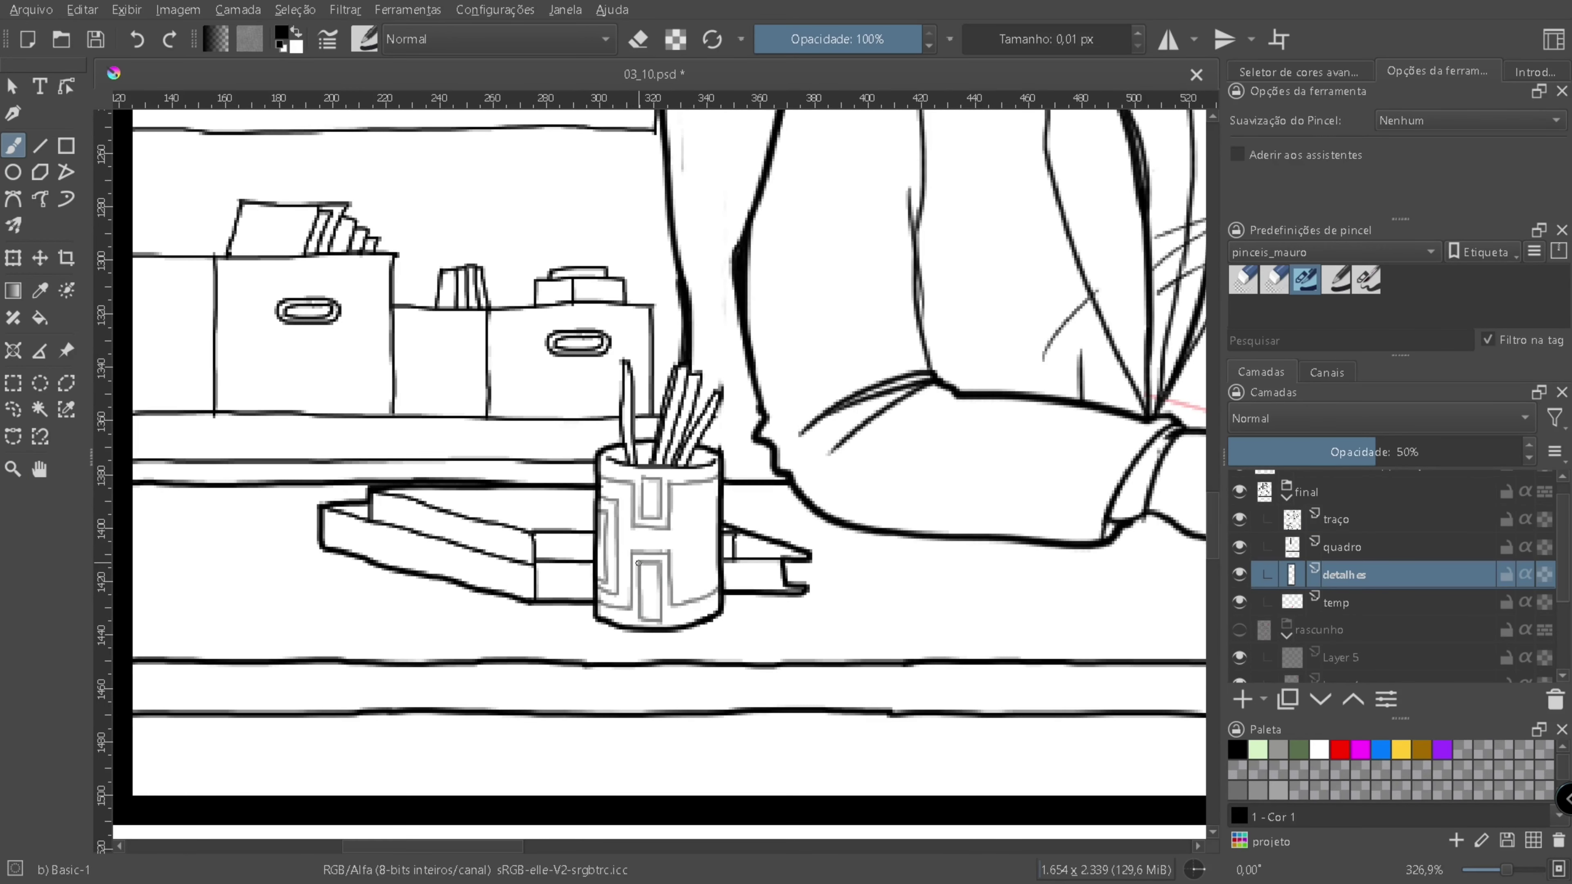
mouse_move(719, 576)
left_mouse_down()
mouse_move(718, 495)
mouse_move(698, 576)
mouse_move(718, 566)
left_mouse_up()
- Show the rascunho sketch group again and save the comic page
key("z")
scroll(718, 567, "down", 5)
scroll(826, 603, "up", 1)
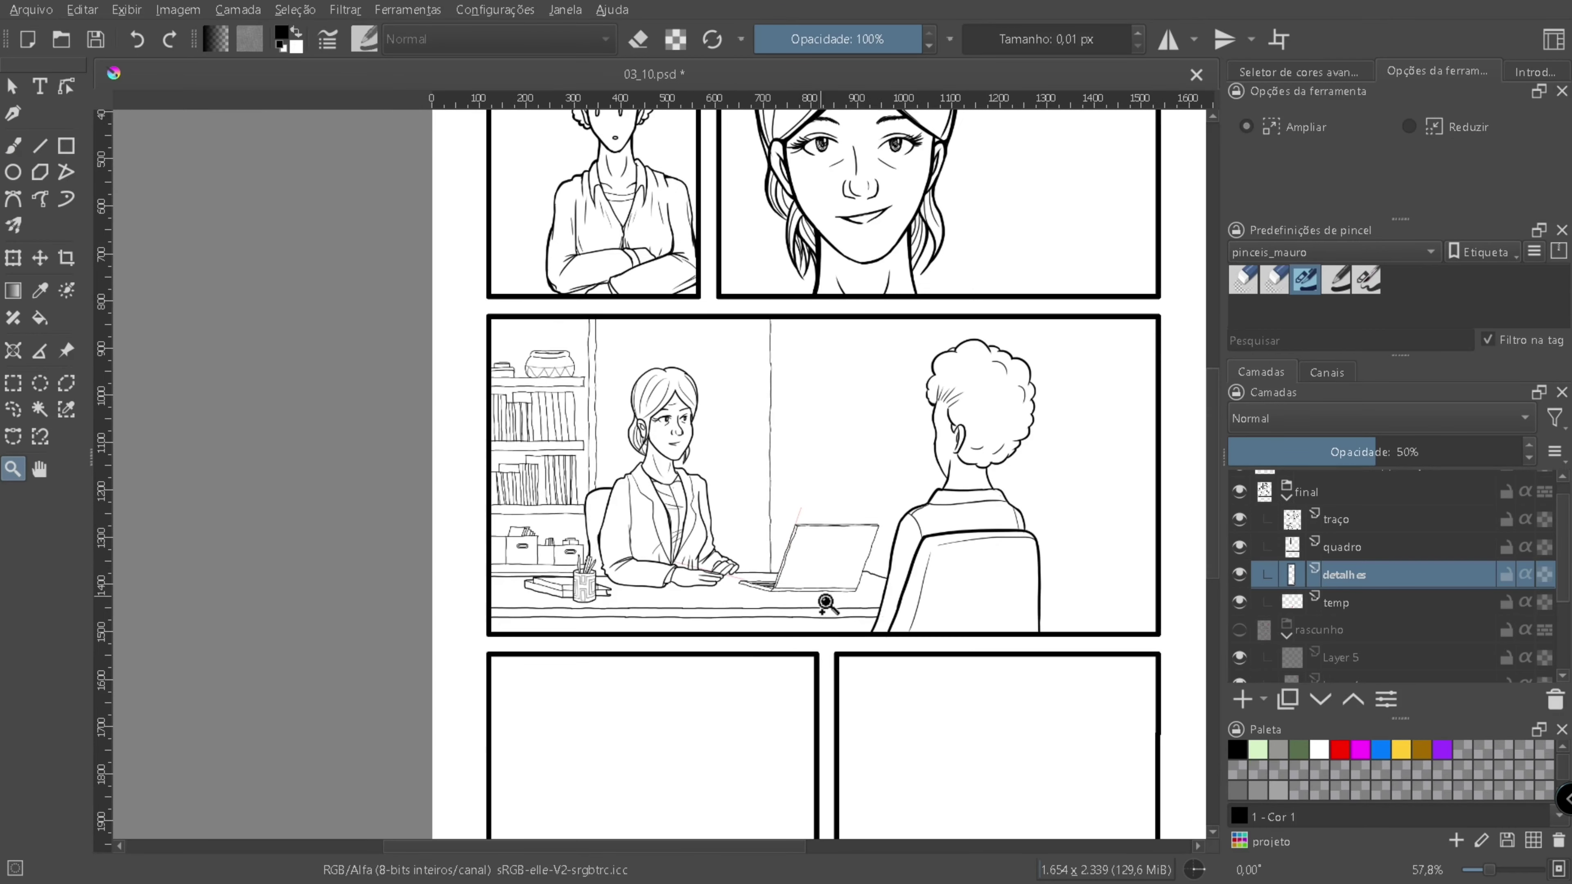
left_click(1236, 632)
left_click(1236, 632)
left_click(1237, 631)
left_click(1237, 632)
key("ctrl+s")
scroll(1157, 539, "down", 3)
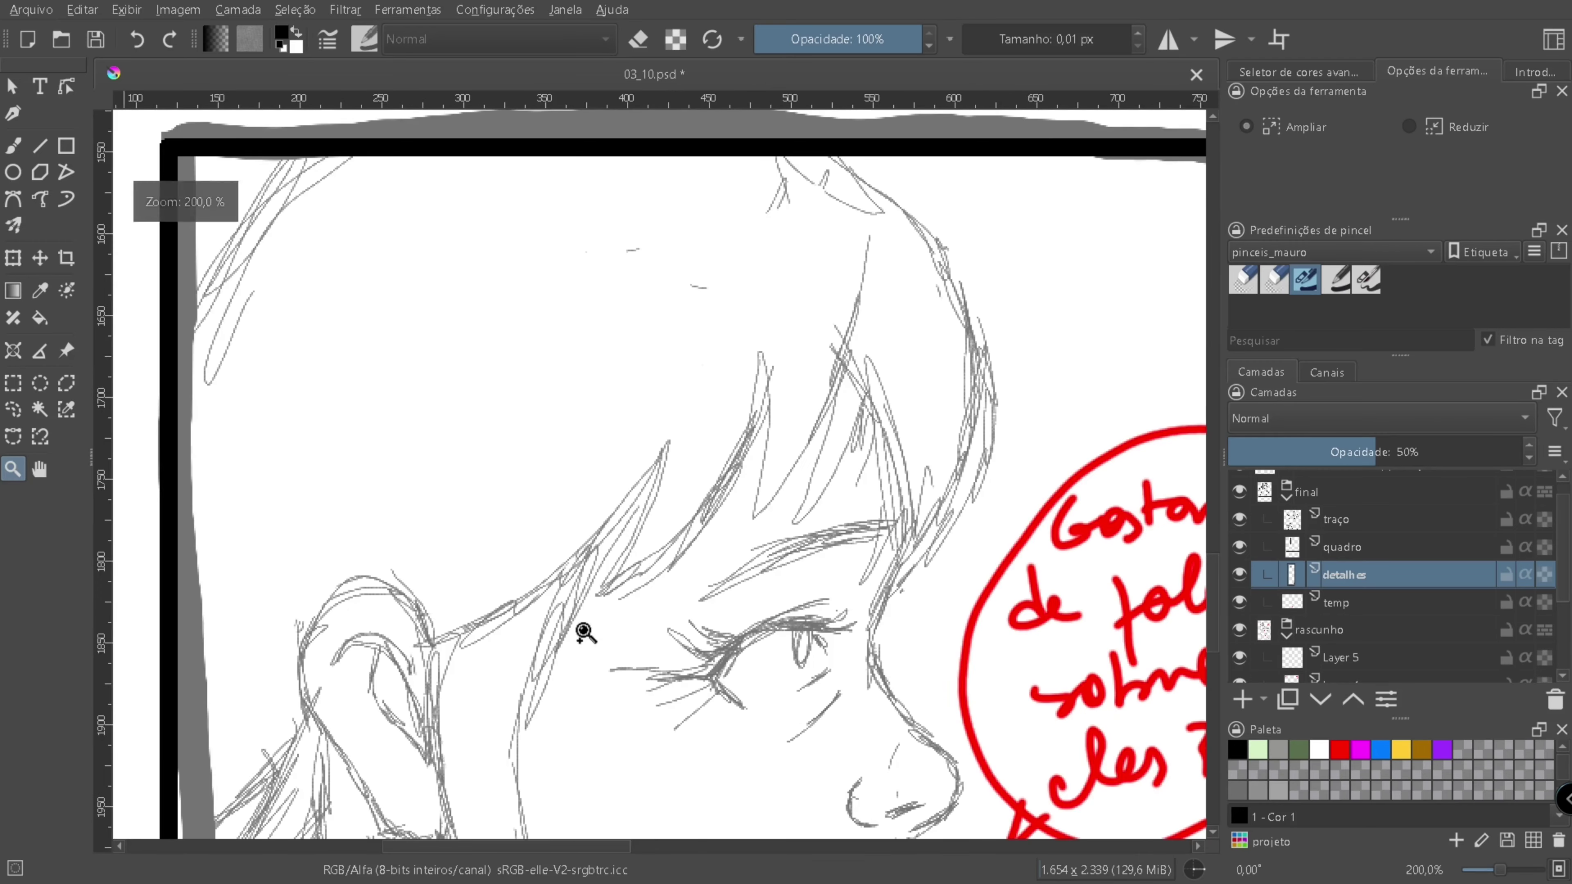
- Ink the outer hair contours of panel four's profile on the traço layer with the Basic-5 Size brush at 15 px
left_click(582, 631, "alt")
left_click(1366, 279)
left_click(1336, 519)
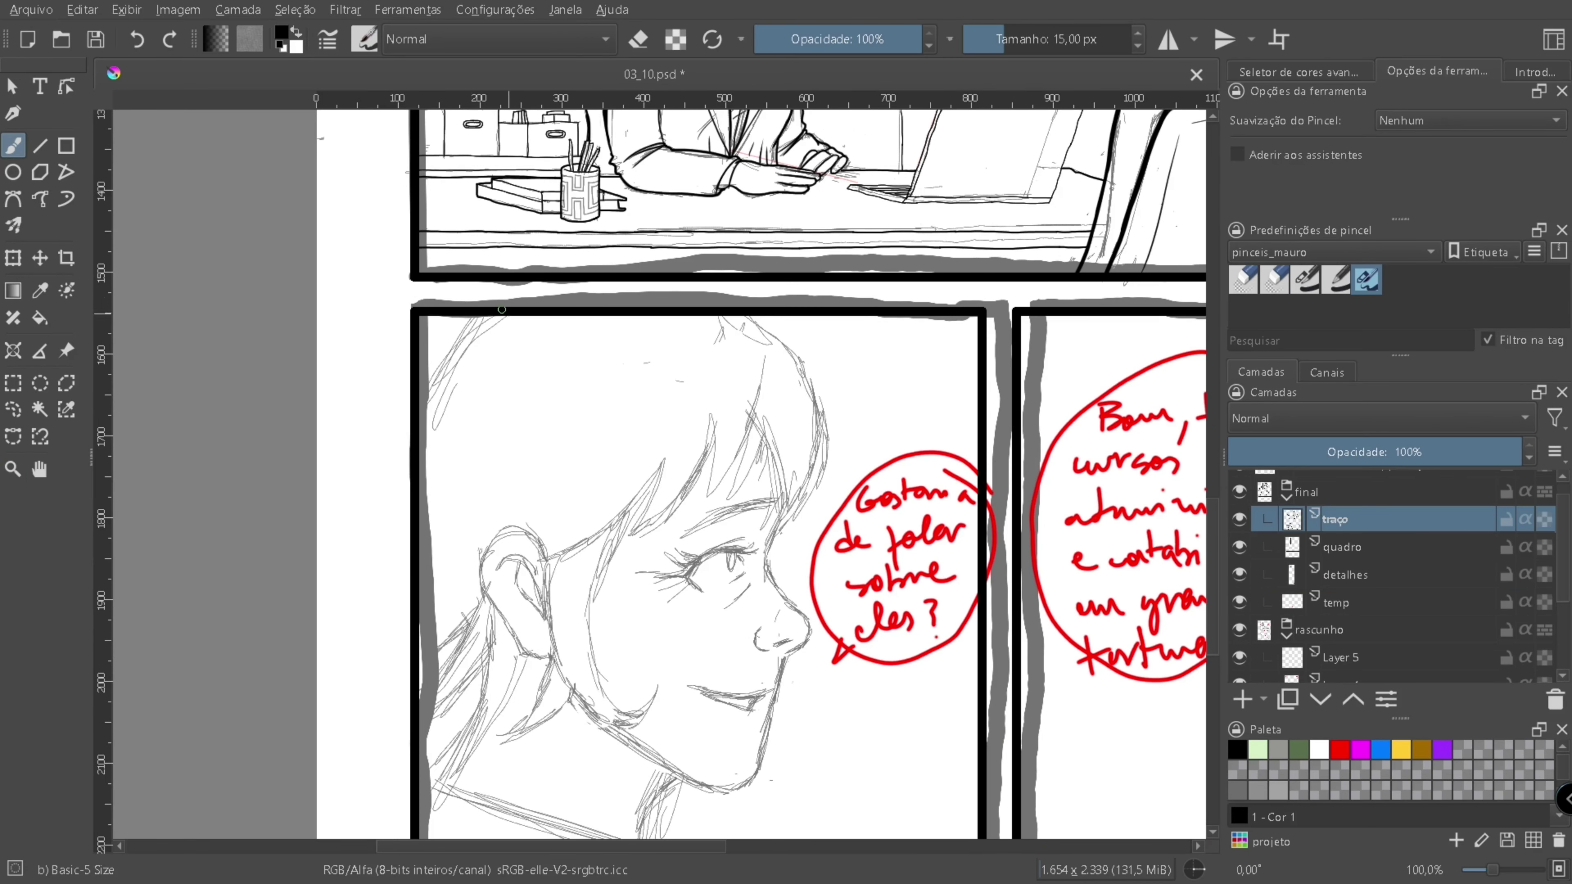
left_click_drag(541, 292, 394, 439)
key("ctrl+z")
left_click_drag(774, 329, 767, 554)
left_click_drag(742, 402, 713, 546)
key("ctrl+z")
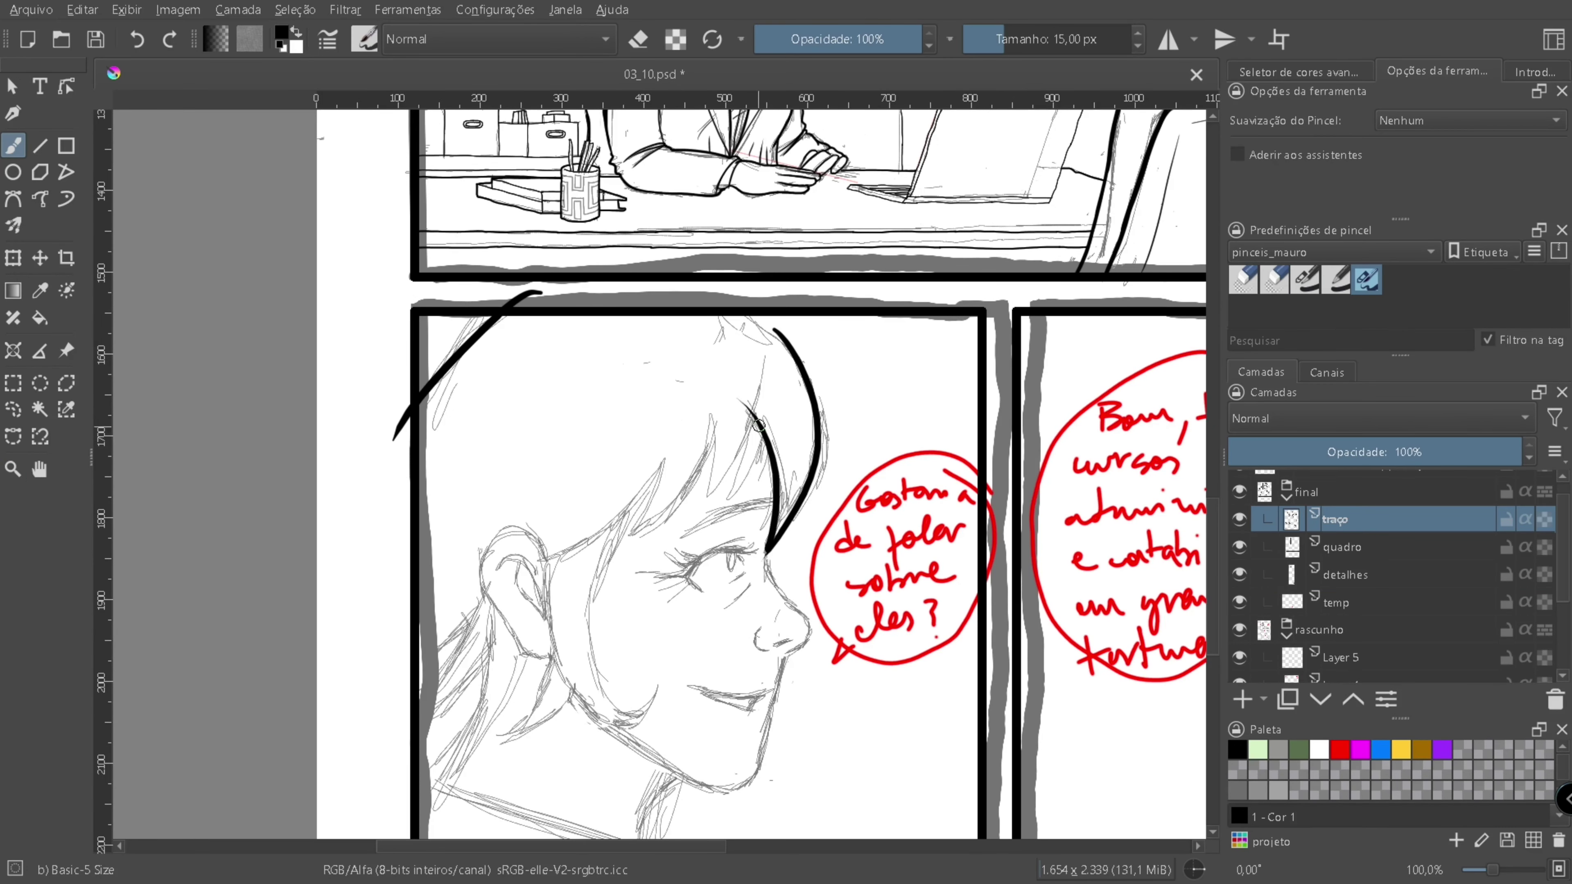
- Ink the pointed fringe strands falling over the forehead above the eye
scroll(637, 616, "up", 2)
key("ctrl+z")
left_click_drag(777, 403, 696, 594)
left_click_drag(777, 412, 643, 588)
left_click_drag(776, 379, 609, 591)
left_click_drag(671, 519, 781, 373)
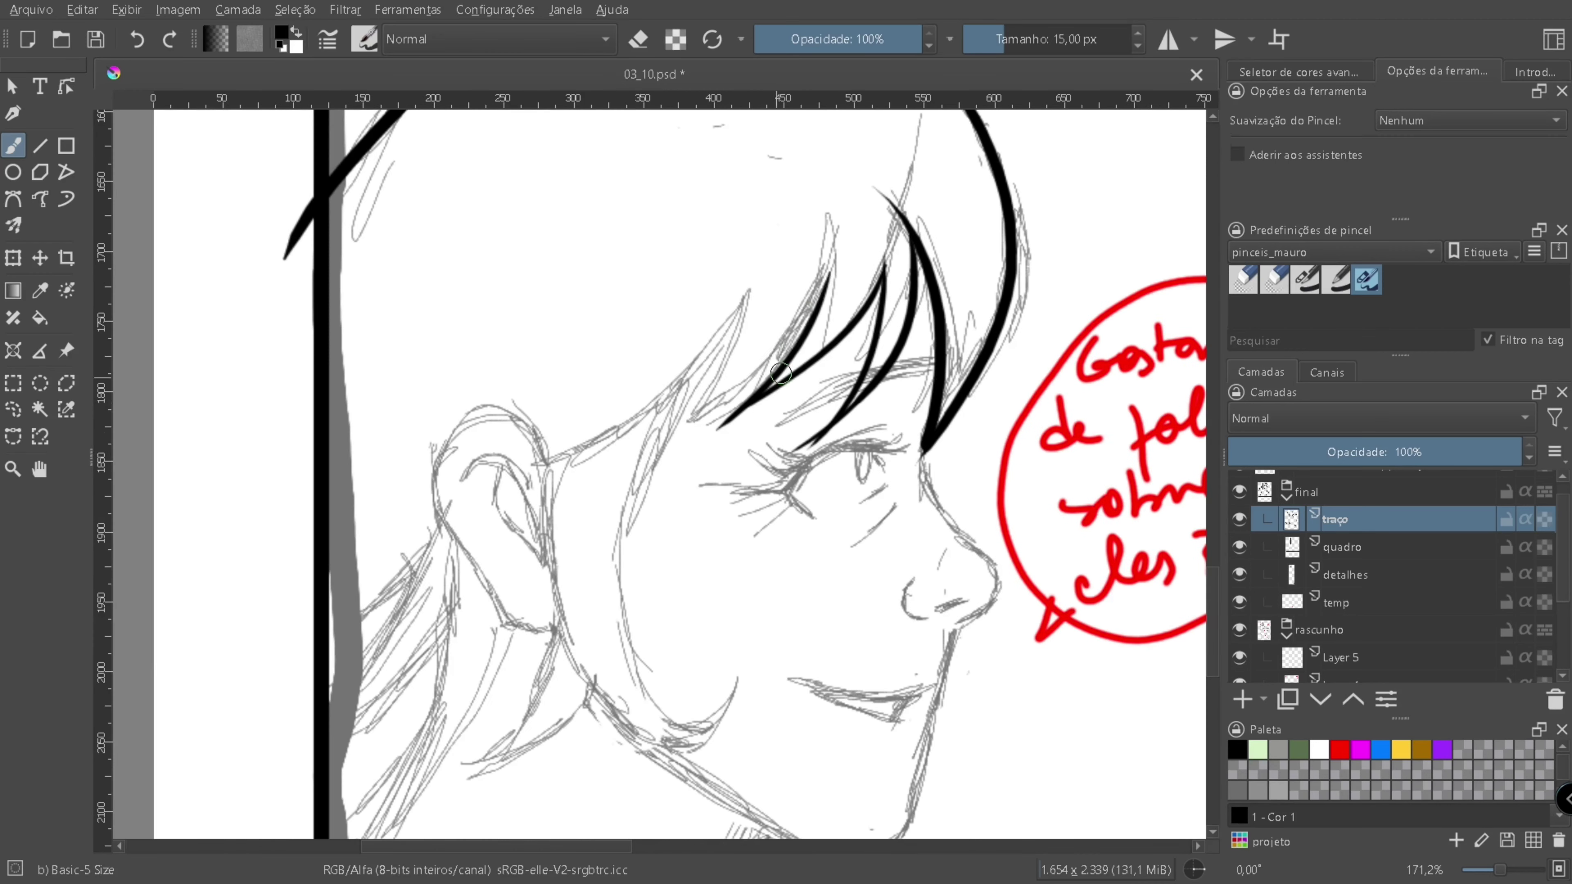
- Ink the long side lock running from the end of the fringe down the cheek, undoing rejected strokes
mouse_move(749, 282)
left_mouse_down()
mouse_move(643, 470)
mouse_move(657, 447)
left_mouse_up()
key("ctrl+z")
left_click_drag(752, 309, 635, 606)
key("ctrl+z")
key("ctrl+z")
mouse_move(732, 349)
left_mouse_down()
mouse_move(653, 439)
mouse_move(642, 634)
left_mouse_up()
- Ink the ear's outer contour over the sketch, undoing rejected strokes
left_click_drag(539, 442, 622, 690)
key("ctrl+z")
left_click_drag(476, 399, 505, 641)
key("ctrl+z")
mouse_move(461, 441)
left_mouse_down()
mouse_move(512, 402)
mouse_move(585, 627)
left_mouse_up()
key("ctrl+z")
key("ctrl+z")
left_click(82, 9)
left_click(124, 48)
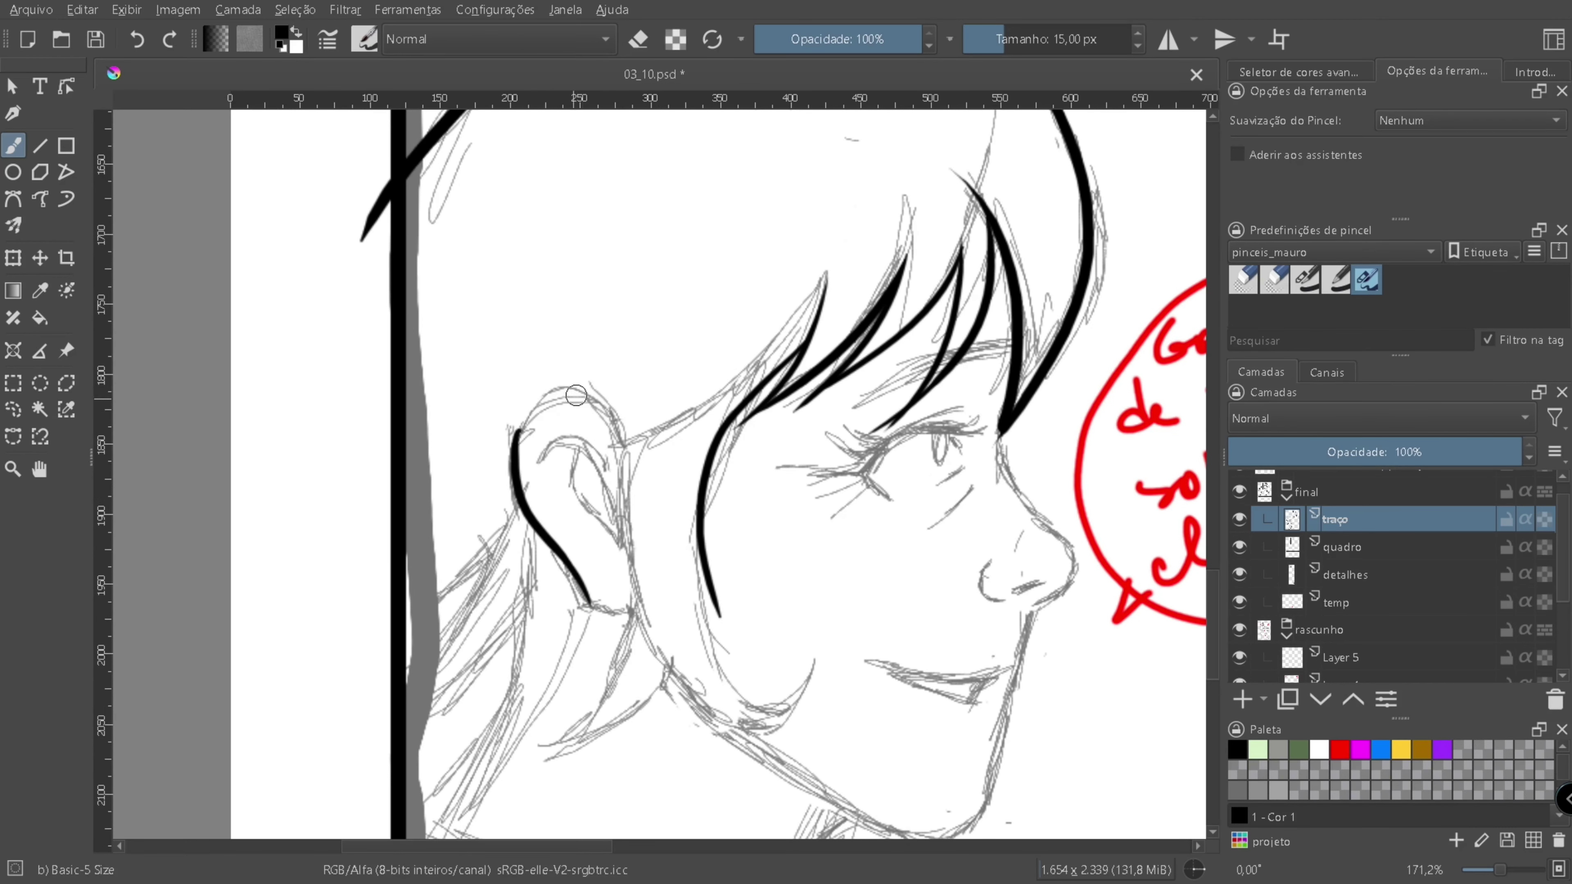
mouse_move(517, 432)
left_mouse_down()
mouse_move(624, 443)
mouse_move(631, 579)
mouse_move(591, 429)
mouse_move(678, 565)
left_mouse_up()
key("ctrl+z")
- Ink the curled tip of the lock on the cheek and the pointed hair strand below the earlobe
left_click_drag(658, 396, 763, 528)
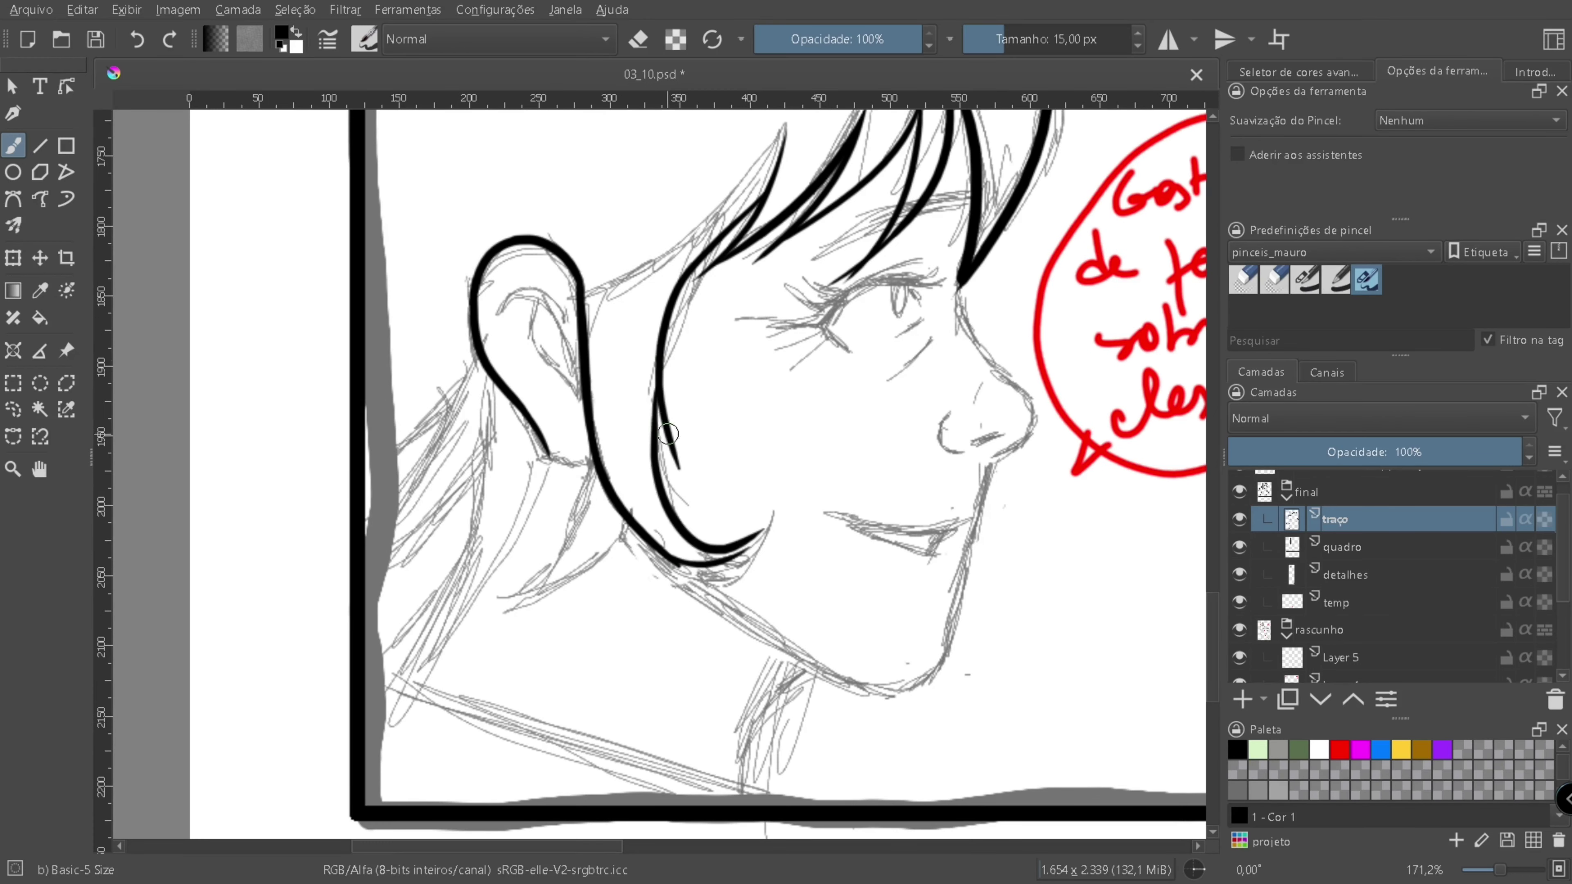
scroll(620, 546, "up", 4)
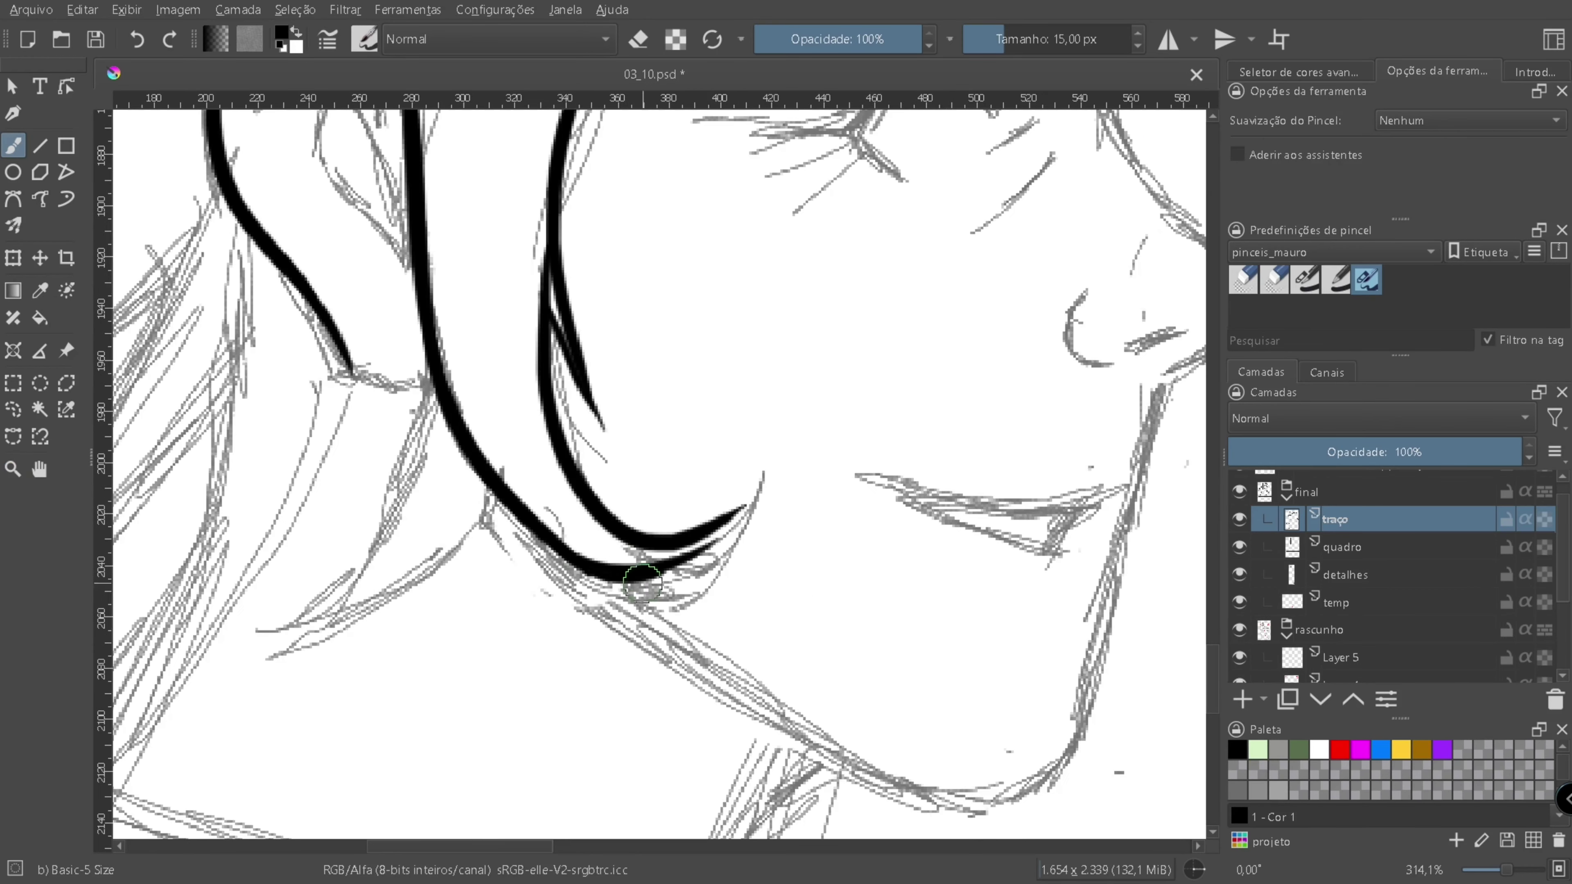
scroll(541, 538, "down", 2)
left_click_drag(680, 505, 535, 619)
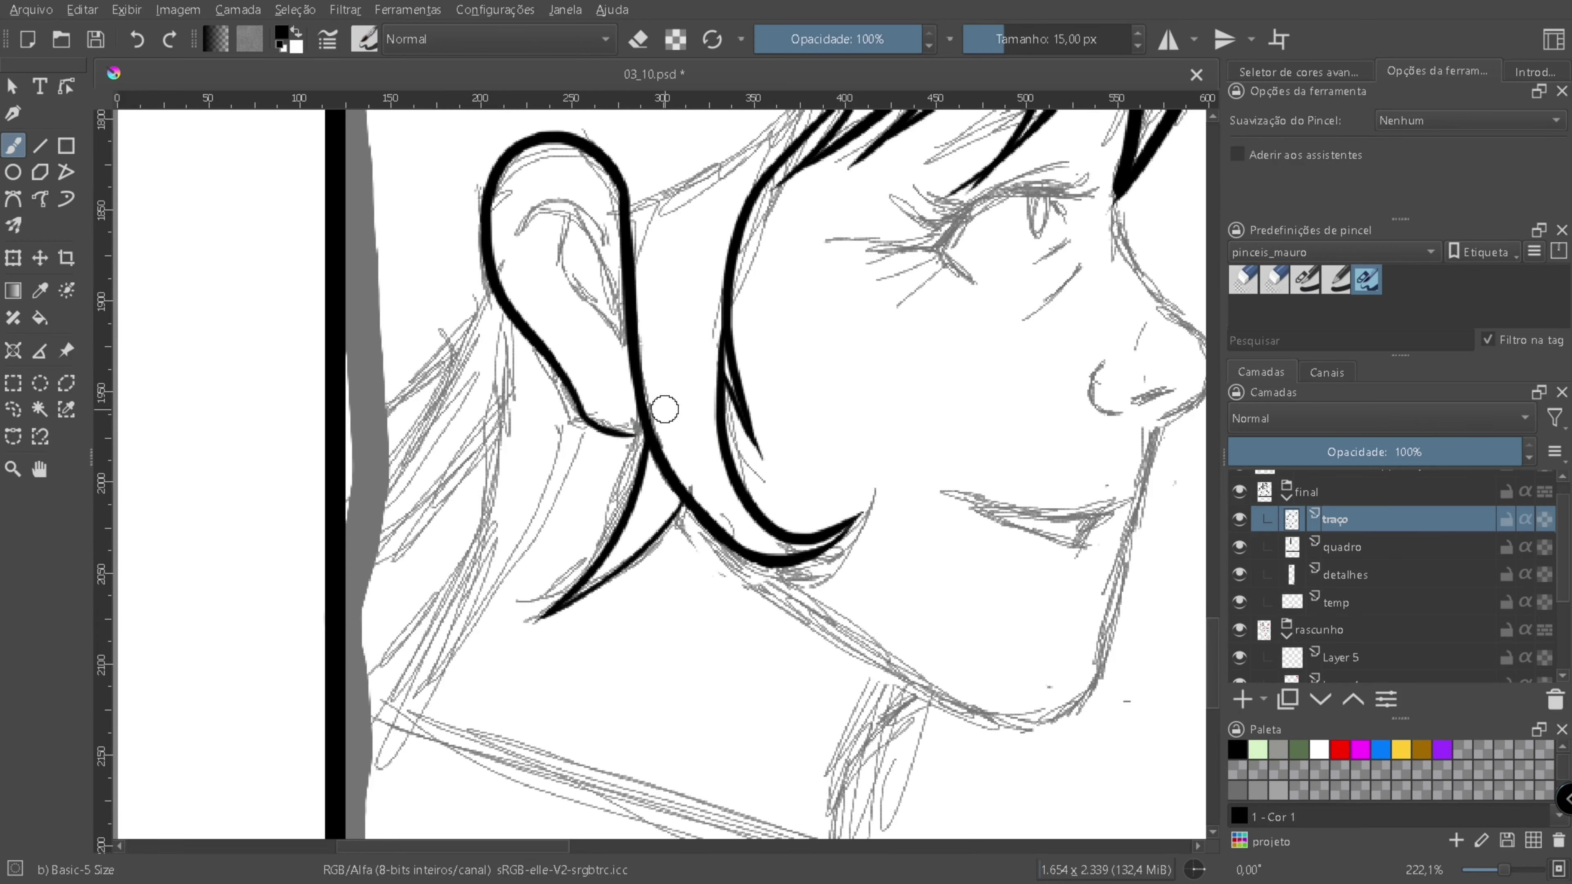
- Ink the inner ear fold and the jawline around the chin up to the nose base
mouse_move(598, 394)
left_mouse_down()
mouse_move(649, 530)
mouse_move(411, 236)
left_mouse_up()
mouse_move(594, 421)
left_mouse_down()
mouse_move(872, 597)
mouse_move(780, 671)
left_mouse_up()
left_click_drag(926, 388, 861, 628)
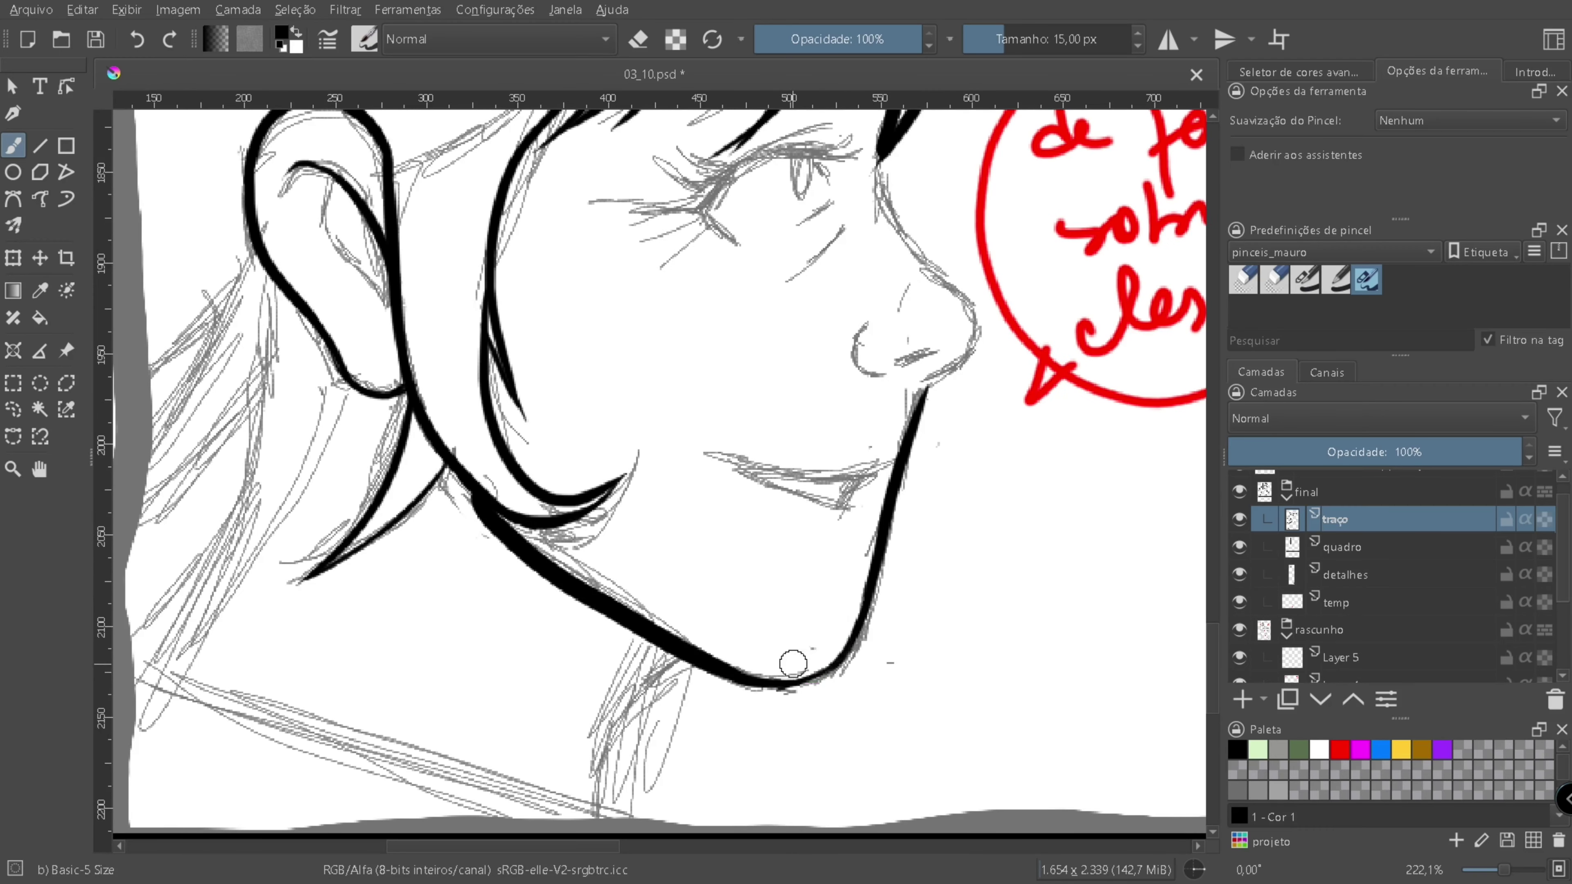
- Ink the profile line from the forehead down the nose and the nostril curve
left_click_drag(887, 228, 807, 424)
left_click_drag(798, 347, 807, 424)
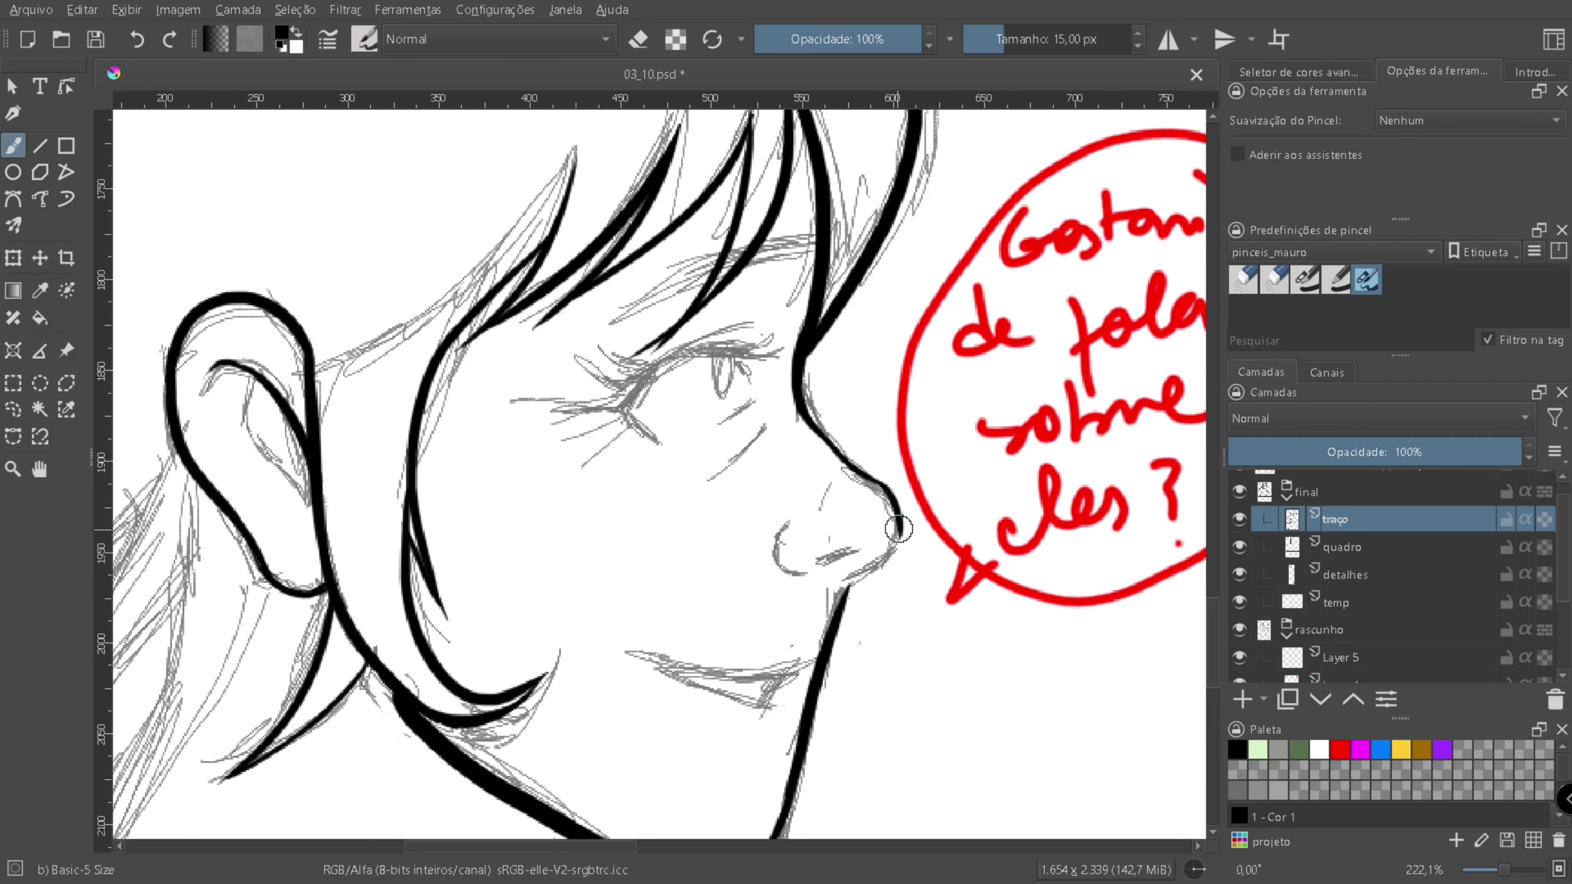
mouse_move(794, 580)
left_mouse_down()
mouse_move(927, 548)
mouse_move(1164, 411)
left_mouse_up()
- Ink the long tapering hair strands behind the ear, running past the panel's left border
mouse_move(643, 415)
left_mouse_down()
mouse_move(399, 712)
mouse_move(566, 535)
left_mouse_up()
left_click_drag(582, 313, 437, 668)
left_click_drag(557, 397, 339, 620)
left_click_drag(543, 260, 358, 577)
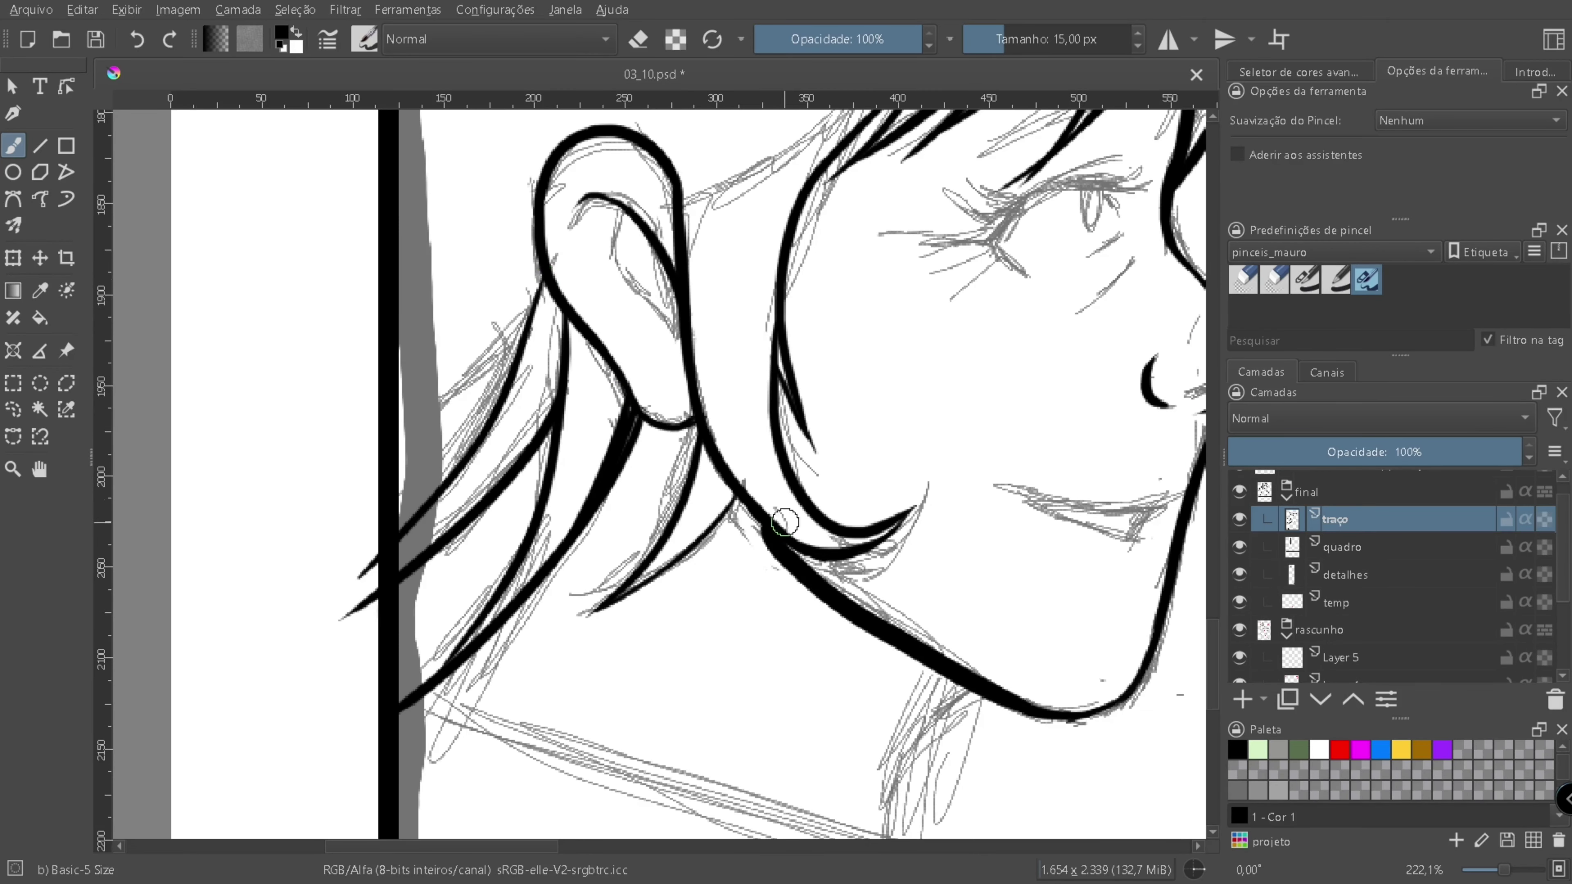
- Extend the front hair contour upward over the crown, past the panel's upper border
scroll(750, 593, "down", 5)
scroll(804, 372, "up", 6)
left_click_drag(643, 322, 891, 452)
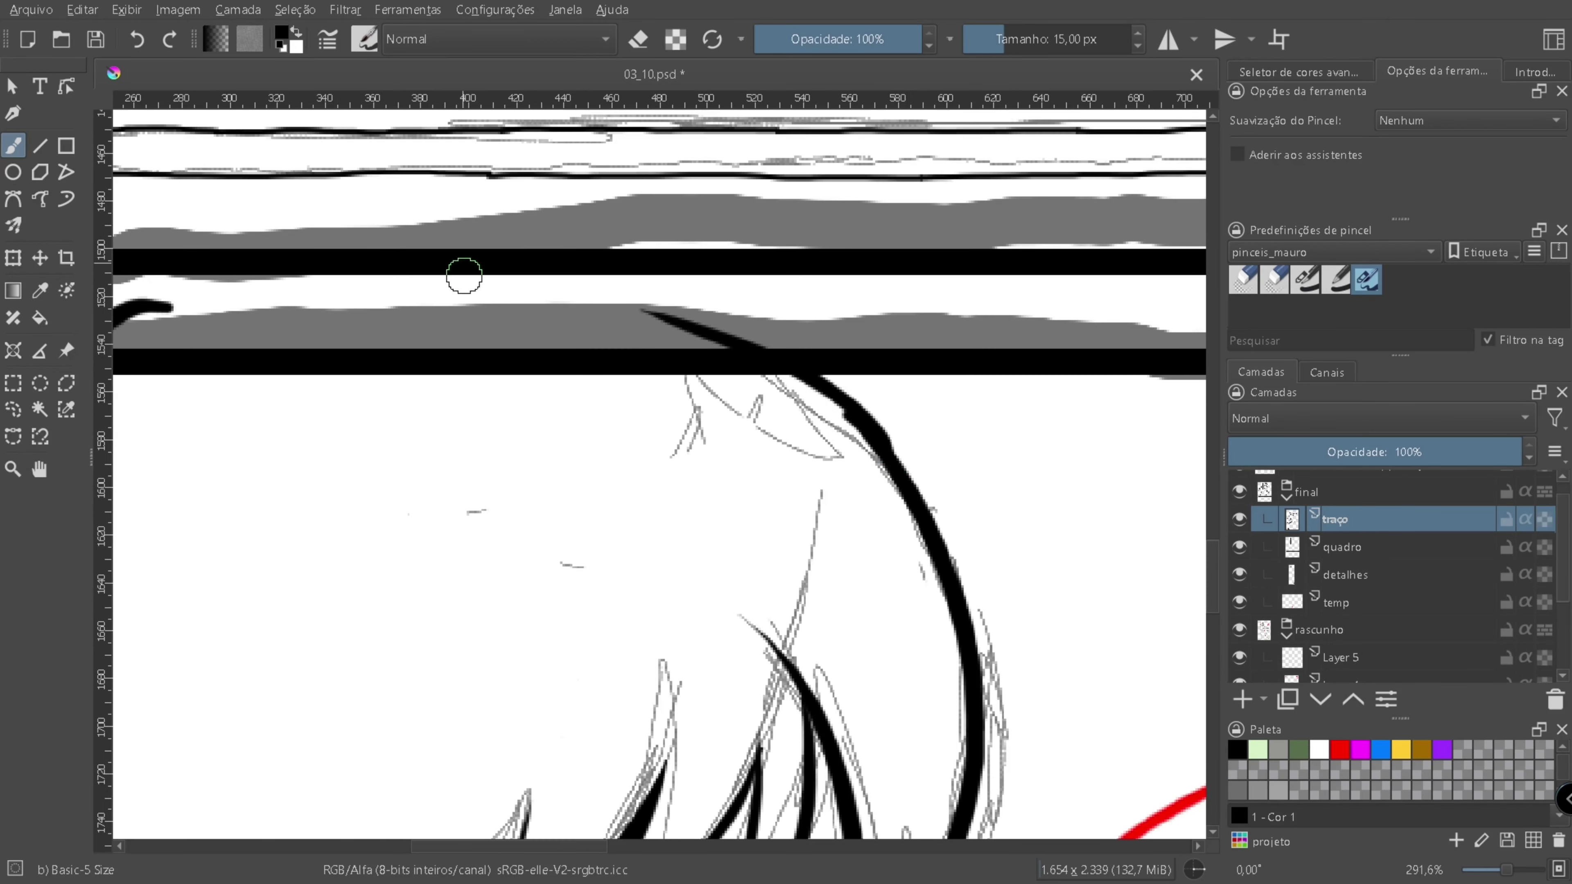
left_click_drag(711, 310, 857, 418)
- Erase the head contour lines overshooting the panel's upper and left borders with the Eraser Circle 02 brush
key("slash")
left_click_drag(773, 331, 681, 343)
scroll(769, 618, "down", 6)
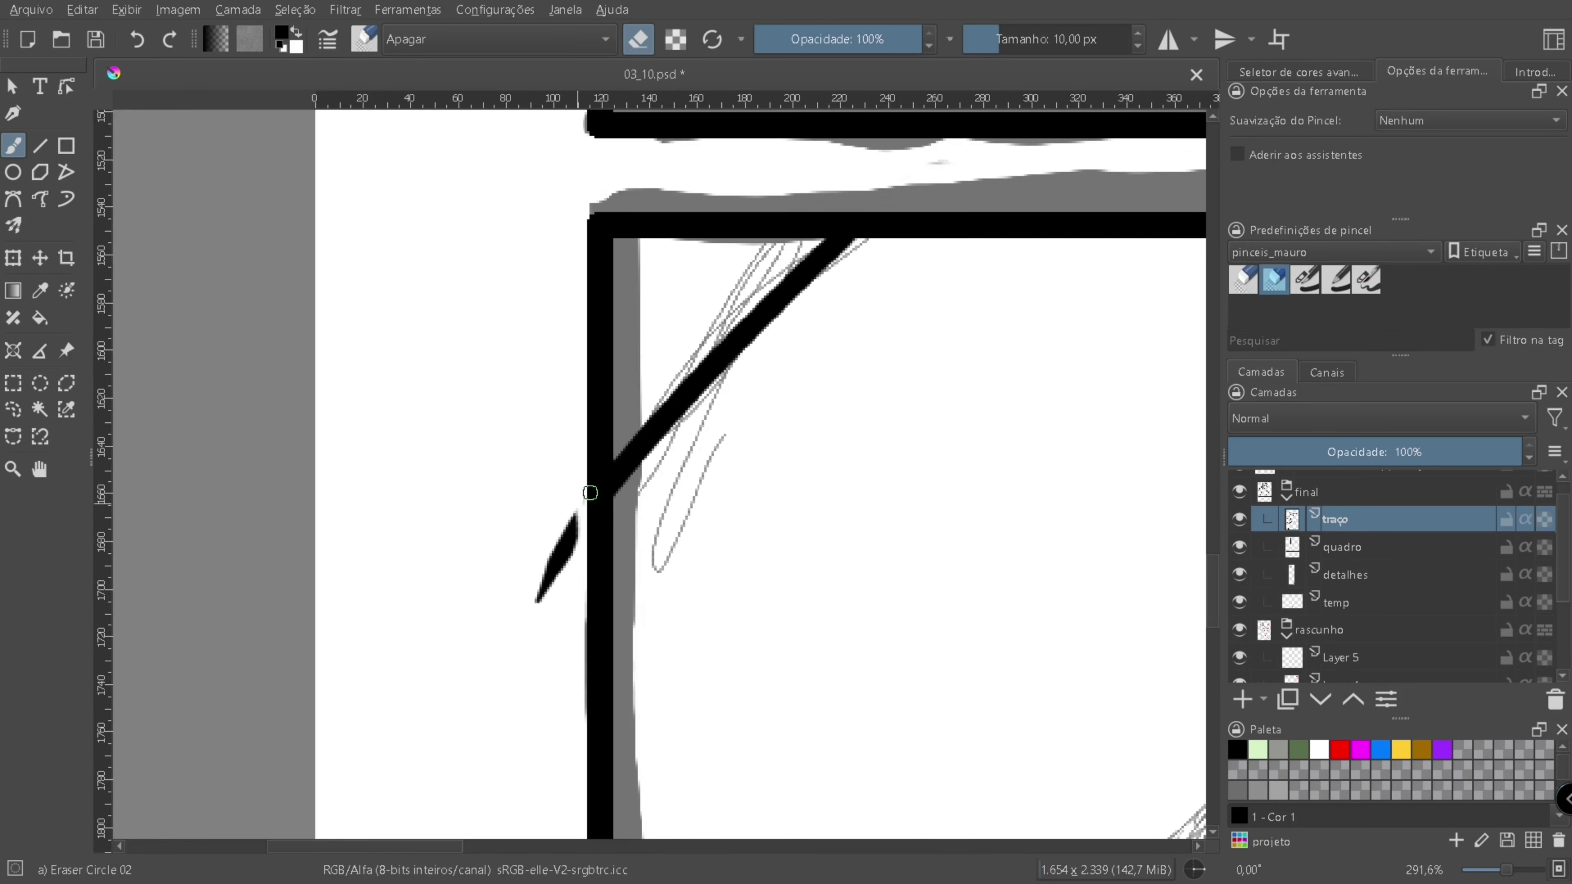
scroll(769, 618, "up", 4)
- Ink the collar line across the base of the neck and the front neck line below the chin
key("b")
key("slash")
left_click_drag(278, 444, 1105, 683)
left_click_drag(879, 455, 798, 609)
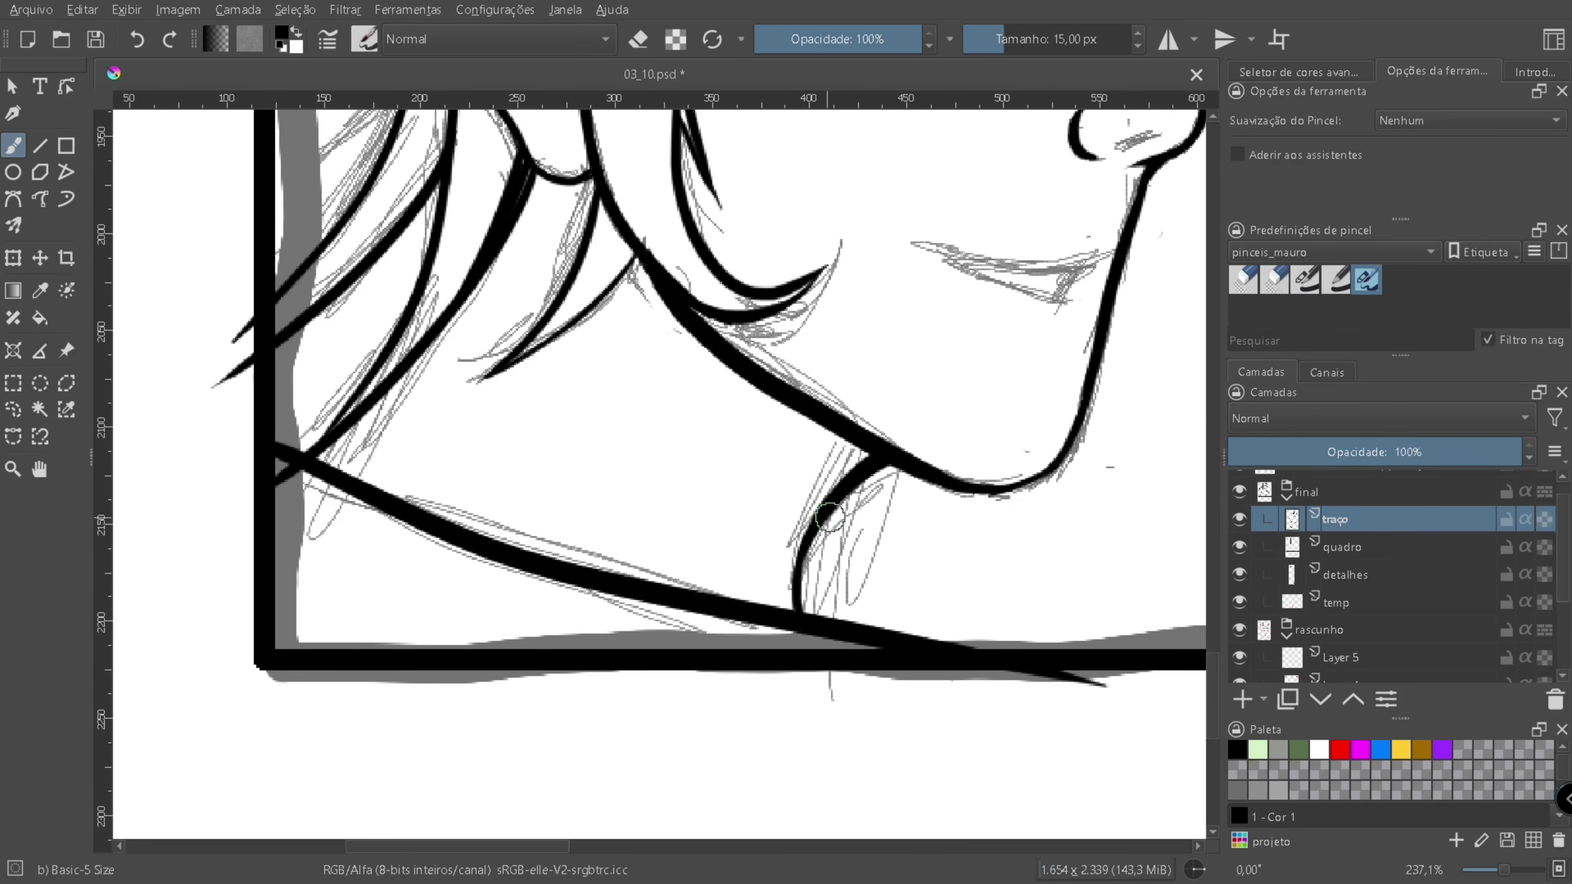
- Erase the hair strand ends overshooting the panel's left border
key("slash")
key("z")
scroll(765, 473, "down", 4)
scroll(963, 214, "up", 2)
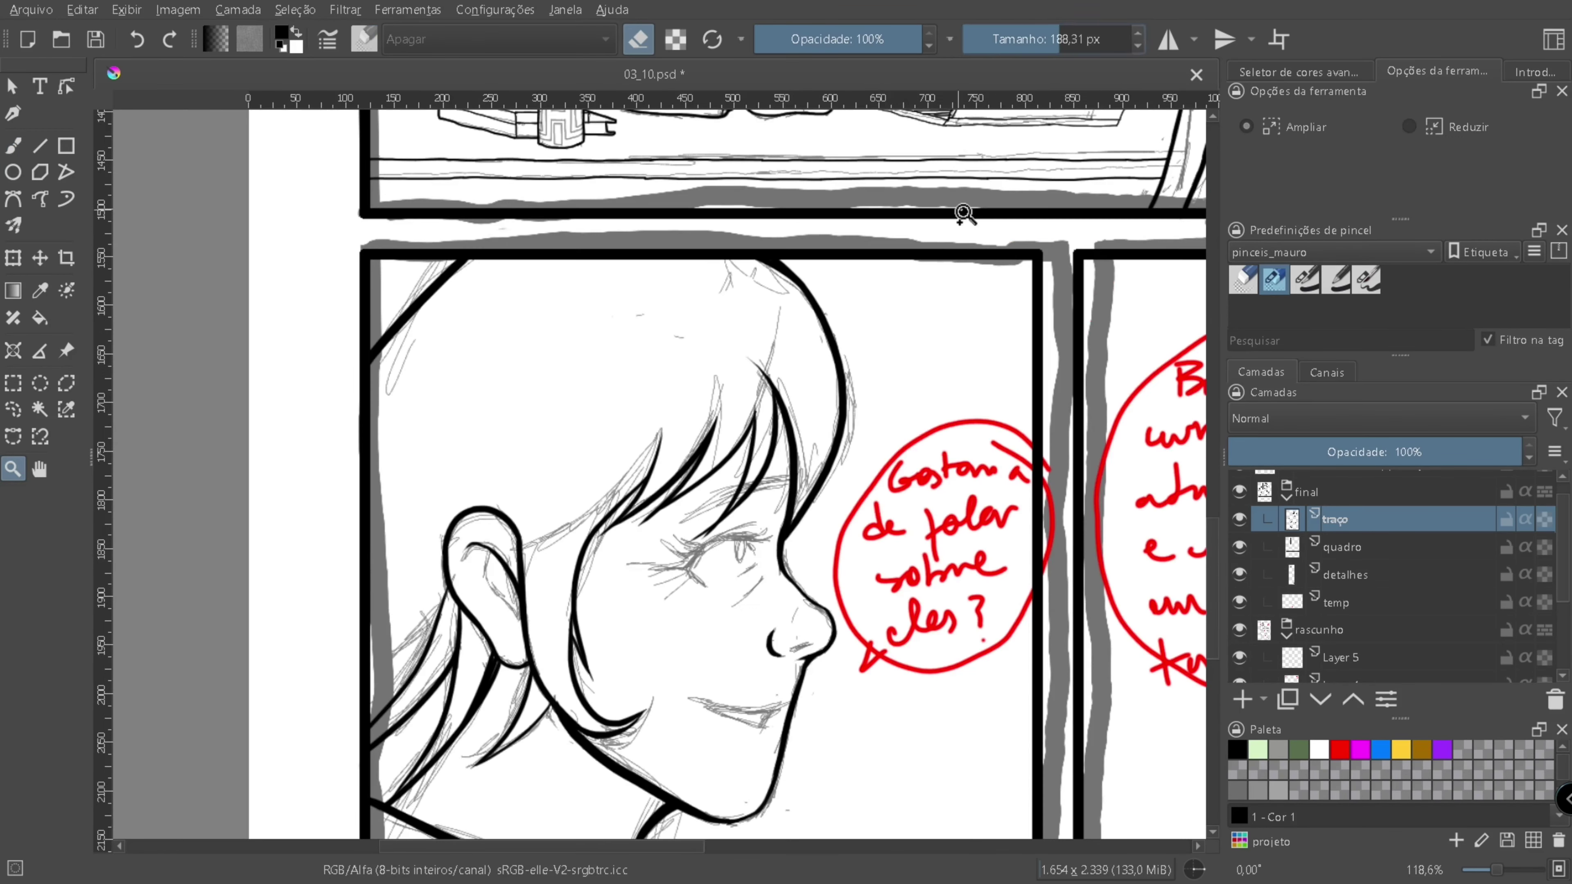
- Ink finer strands in the side lock, fringe and hair behind the ear with the Basic-5 Size brush at 10 px
key("b")
key("slash")
mouse_move(487, 706)
left_mouse_down()
mouse_move(613, 474)
mouse_move(682, 248)
left_mouse_up()
left_click_drag(687, 436, 708, 260)
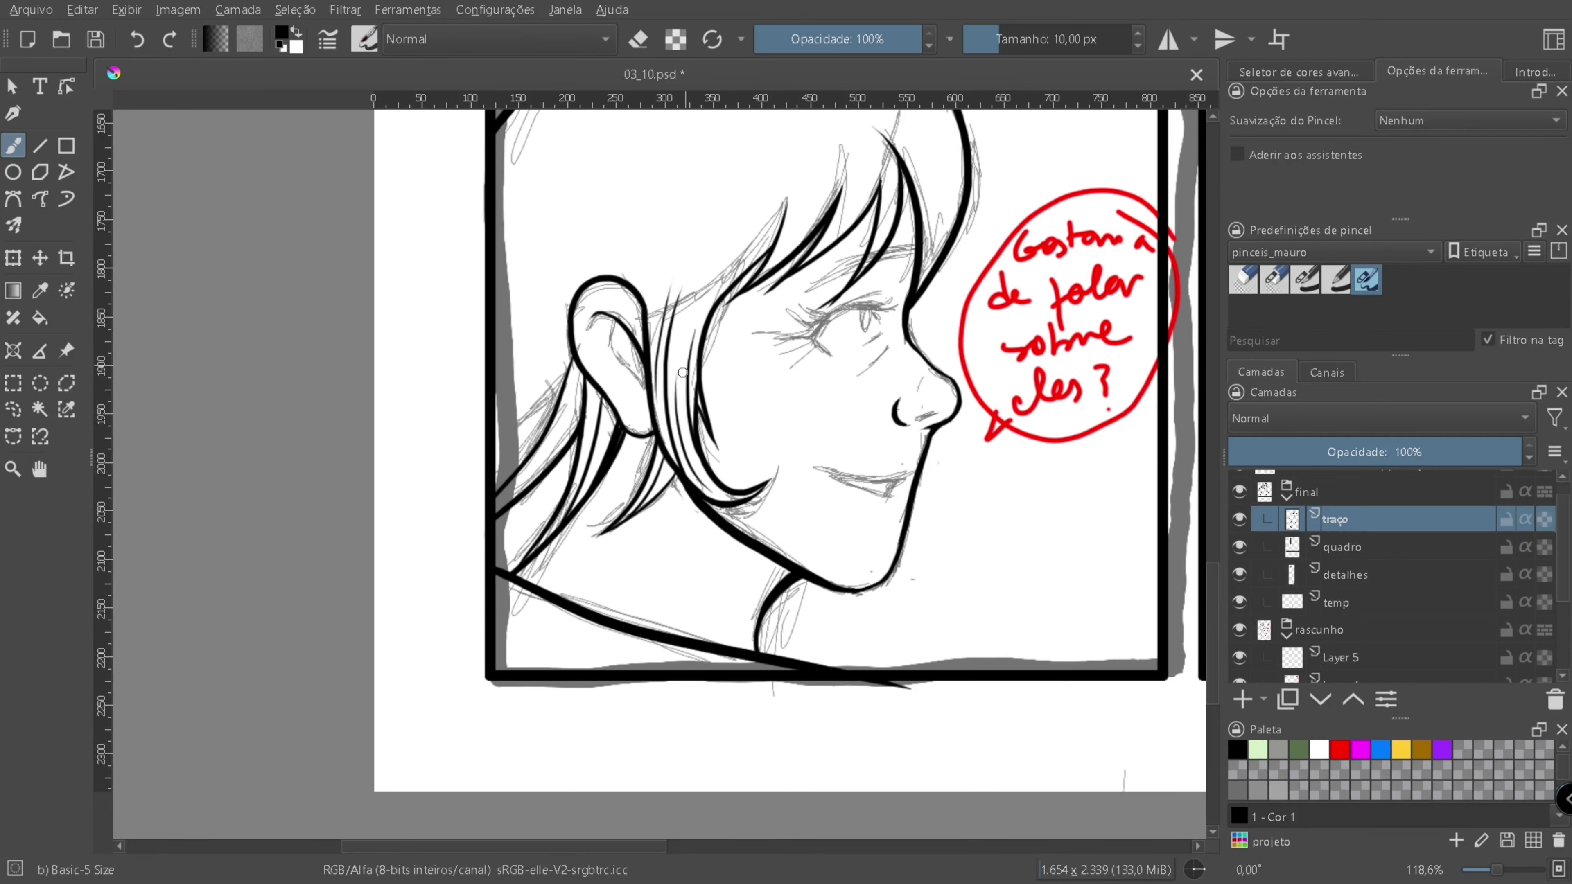
scroll(683, 372, "left", 3)
scroll(726, 399, "up", 5)
scroll(753, 277, "right", 5)
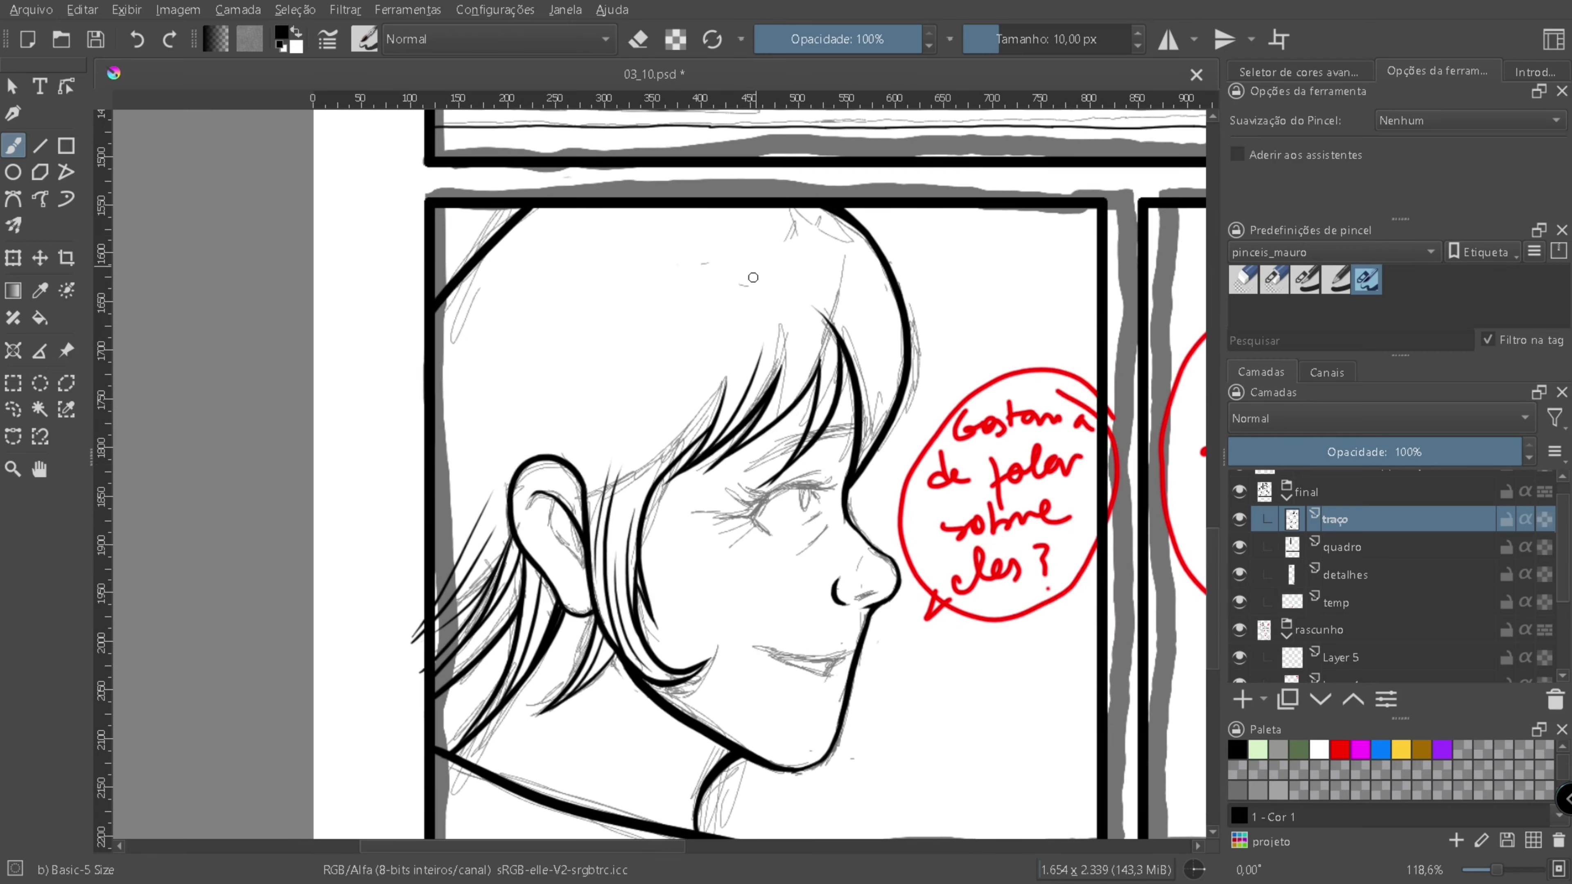
- Ink long thin hair strands across the crown and back of the head, plus the inner ear detail
left_click_drag(545, 399, 671, 224)
left_click_drag(470, 421, 596, 207)
left_click_drag(414, 416, 482, 260)
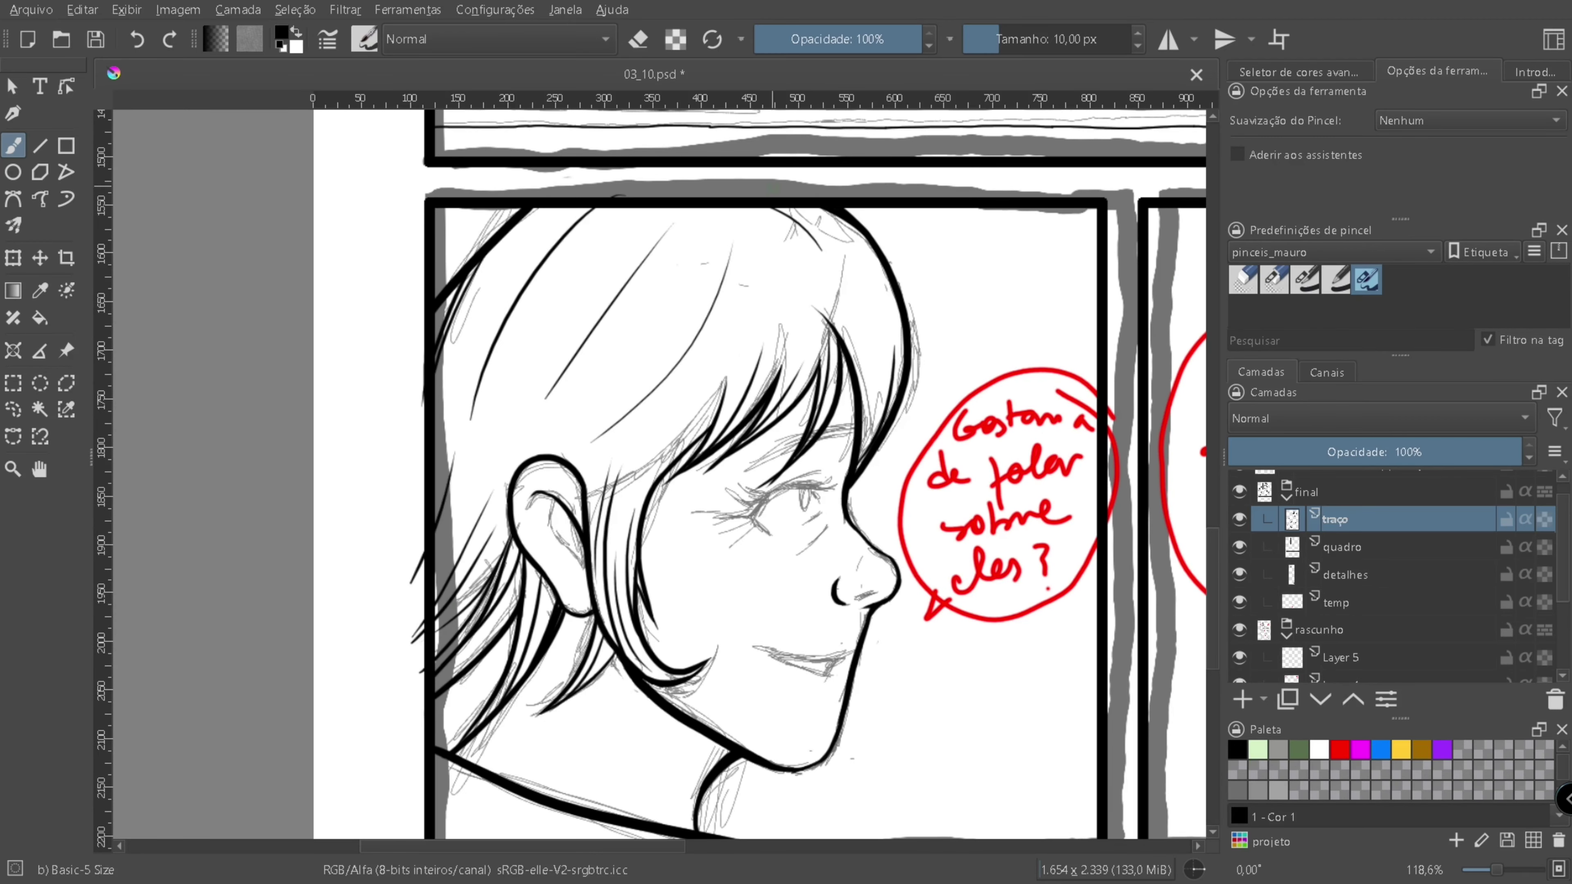
scroll(667, 448, "up", 5)
key("ctrl+space")
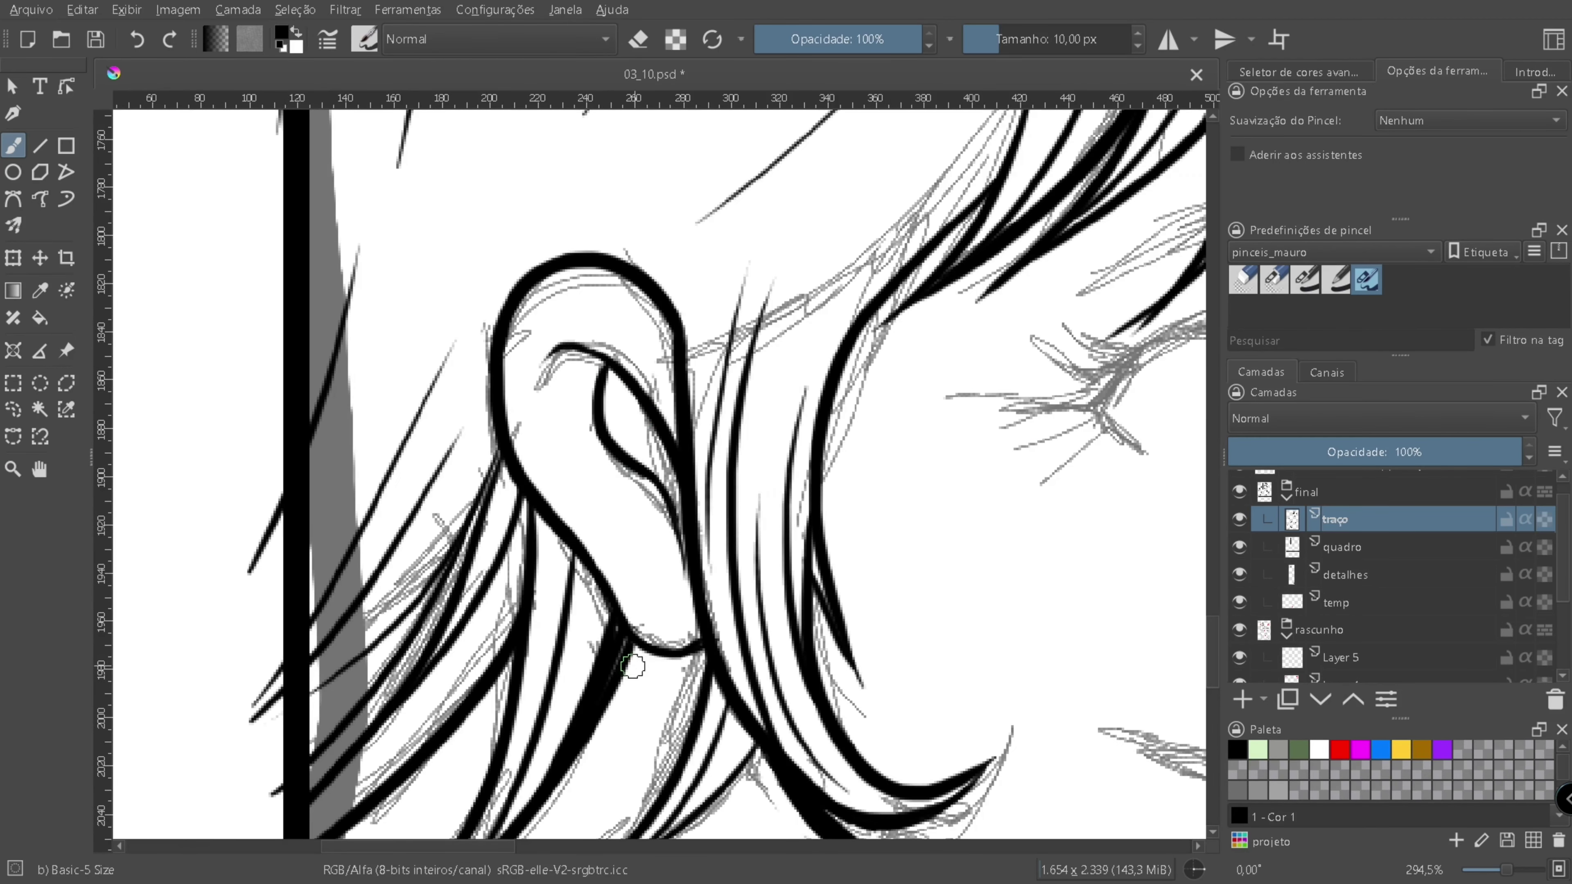
- Ink the eye with its upper lid, pupil and lashes, plus the short crease lines beneath it and on the nose
scroll(667, 453, "down", 4)
scroll(667, 453, "up", 2)
left_click_drag(784, 441, 775, 509)
left_click_drag(781, 445, 807, 441)
left_click_drag(828, 436, 664, 545)
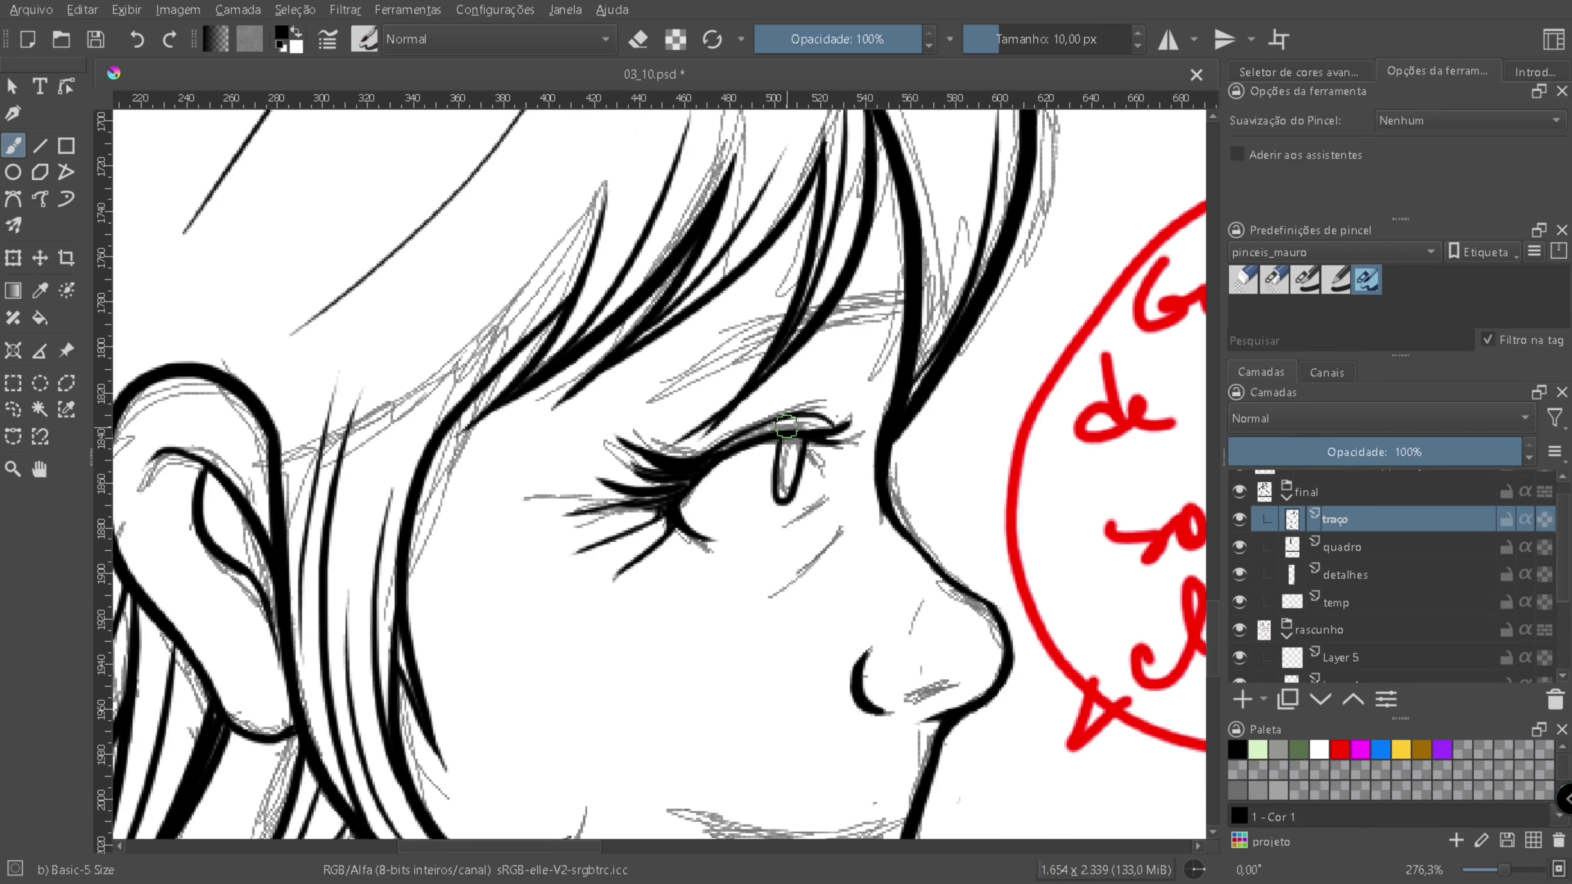
left_click_drag(954, 675, 823, 570)
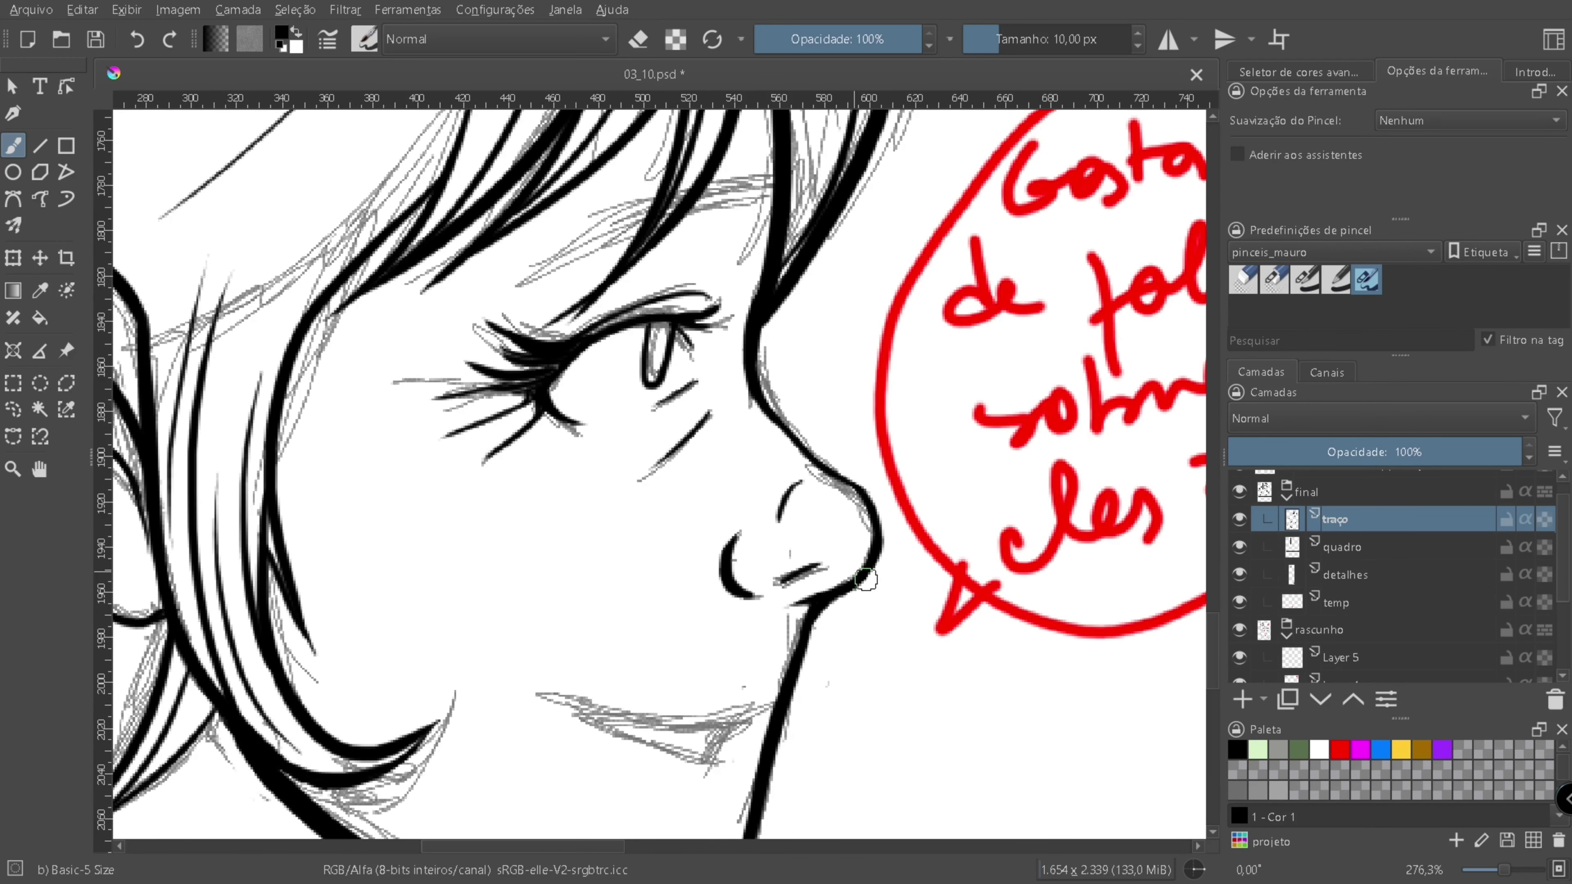
- Ink the eyebrow with short hatching strokes beneath the fringe, and the smiling mouth
scroll(867, 579, "up", 3)
left_click_drag(609, 396, 483, 462)
left_click_drag(585, 416, 468, 480)
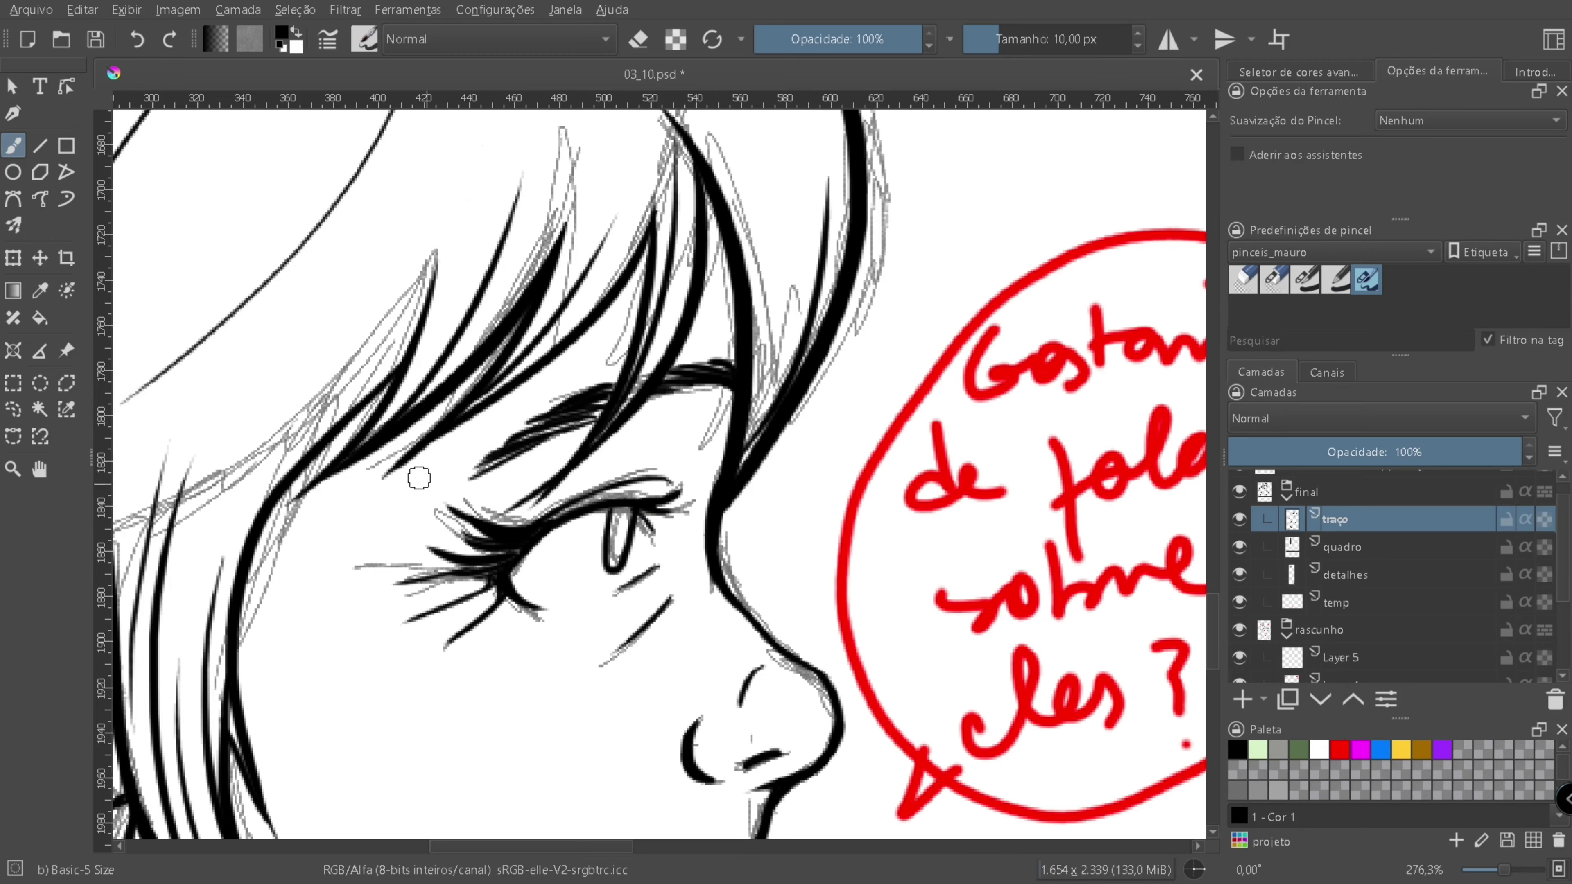
left_click_drag(627, 551, 720, 77)
left_click_drag(613, 427, 792, 449)
- Check panel four with the sketch hidden, and erase the lines overshooting its left and lower borders
left_click_drag(612, 432, 1232, 676)
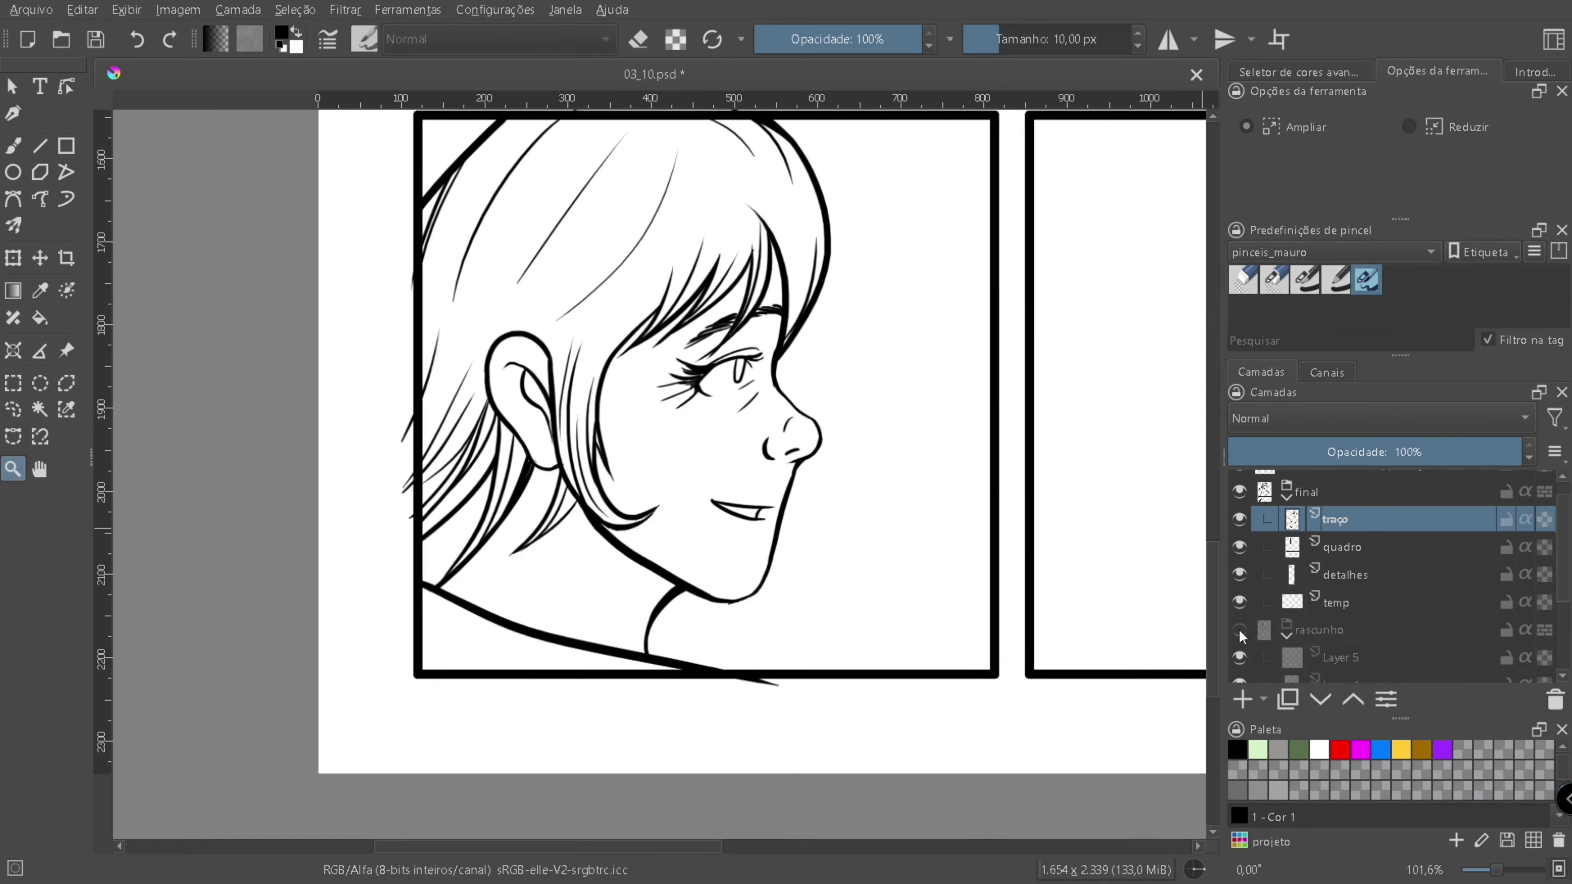
left_click_drag(545, 496, 534, 527)
key("minus")
key("b")
key("e")
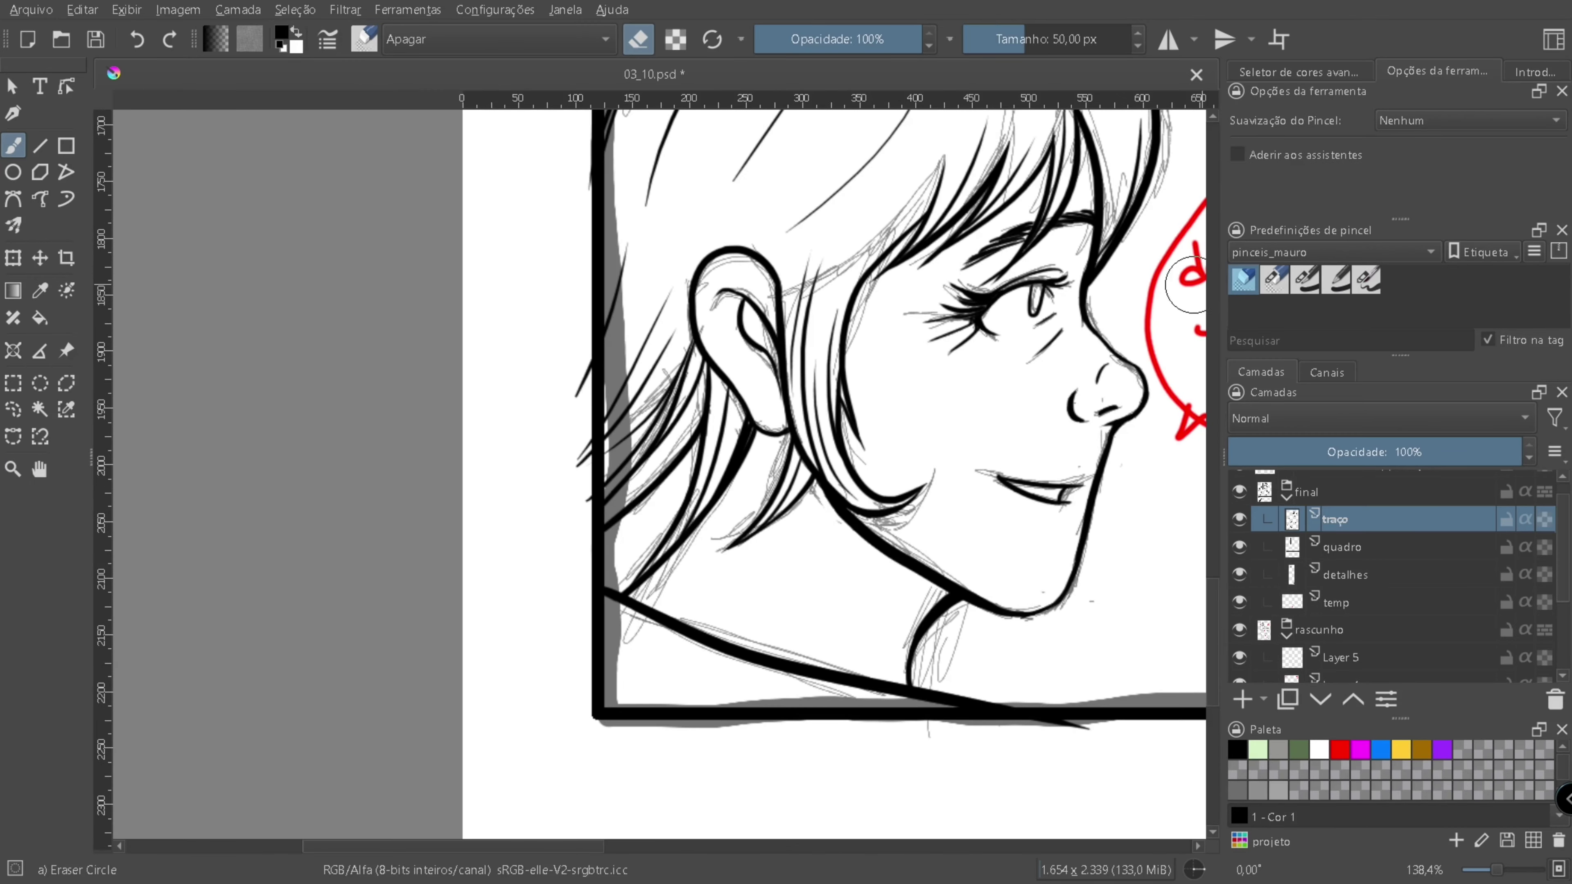
left_click_drag(708, 522, 250, 327)
key("minus")
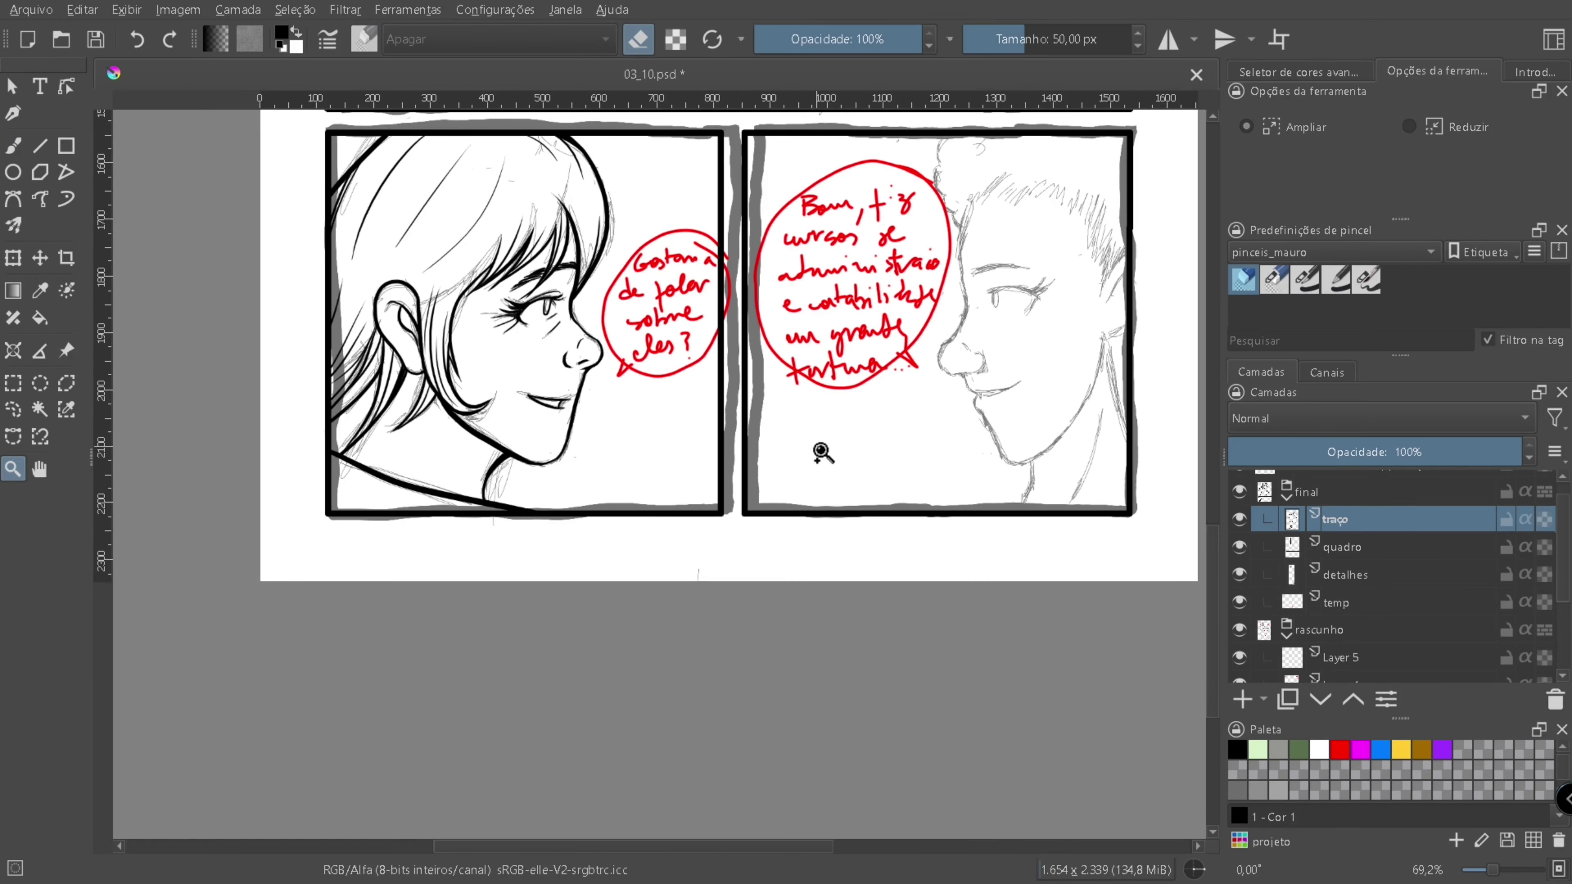
- Ink the curly forelock and the forehead-to-nose profile of panel five's figure with the Basic-5 Size brush at 15 px
left_click_drag(533, 403, 634, 416)
key("b")
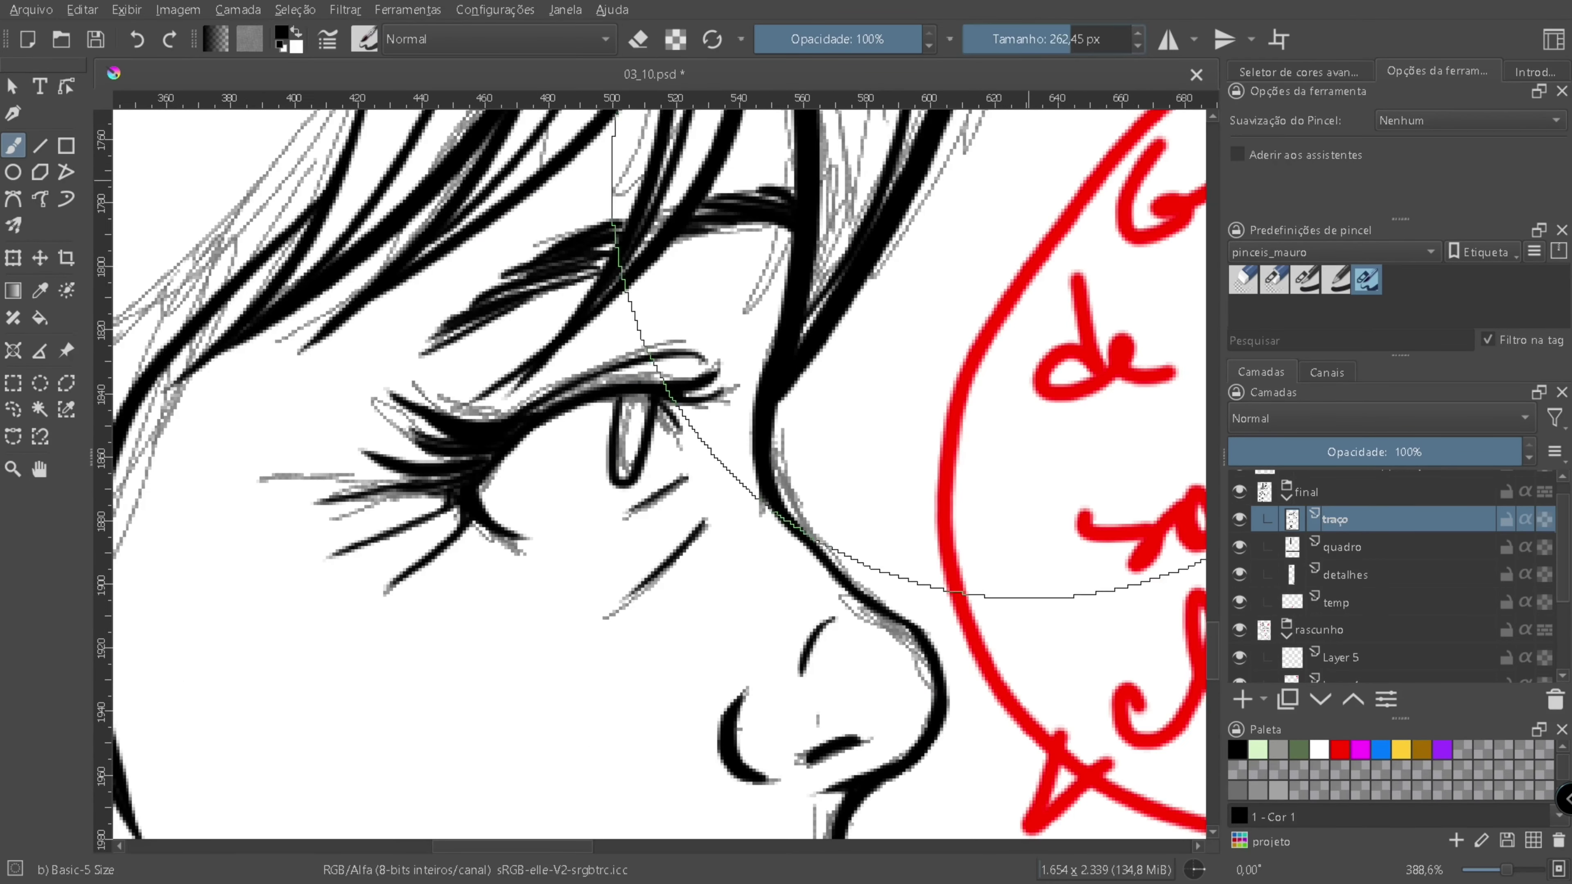
key("e")
key("minus")
key("minus")
key("minus")
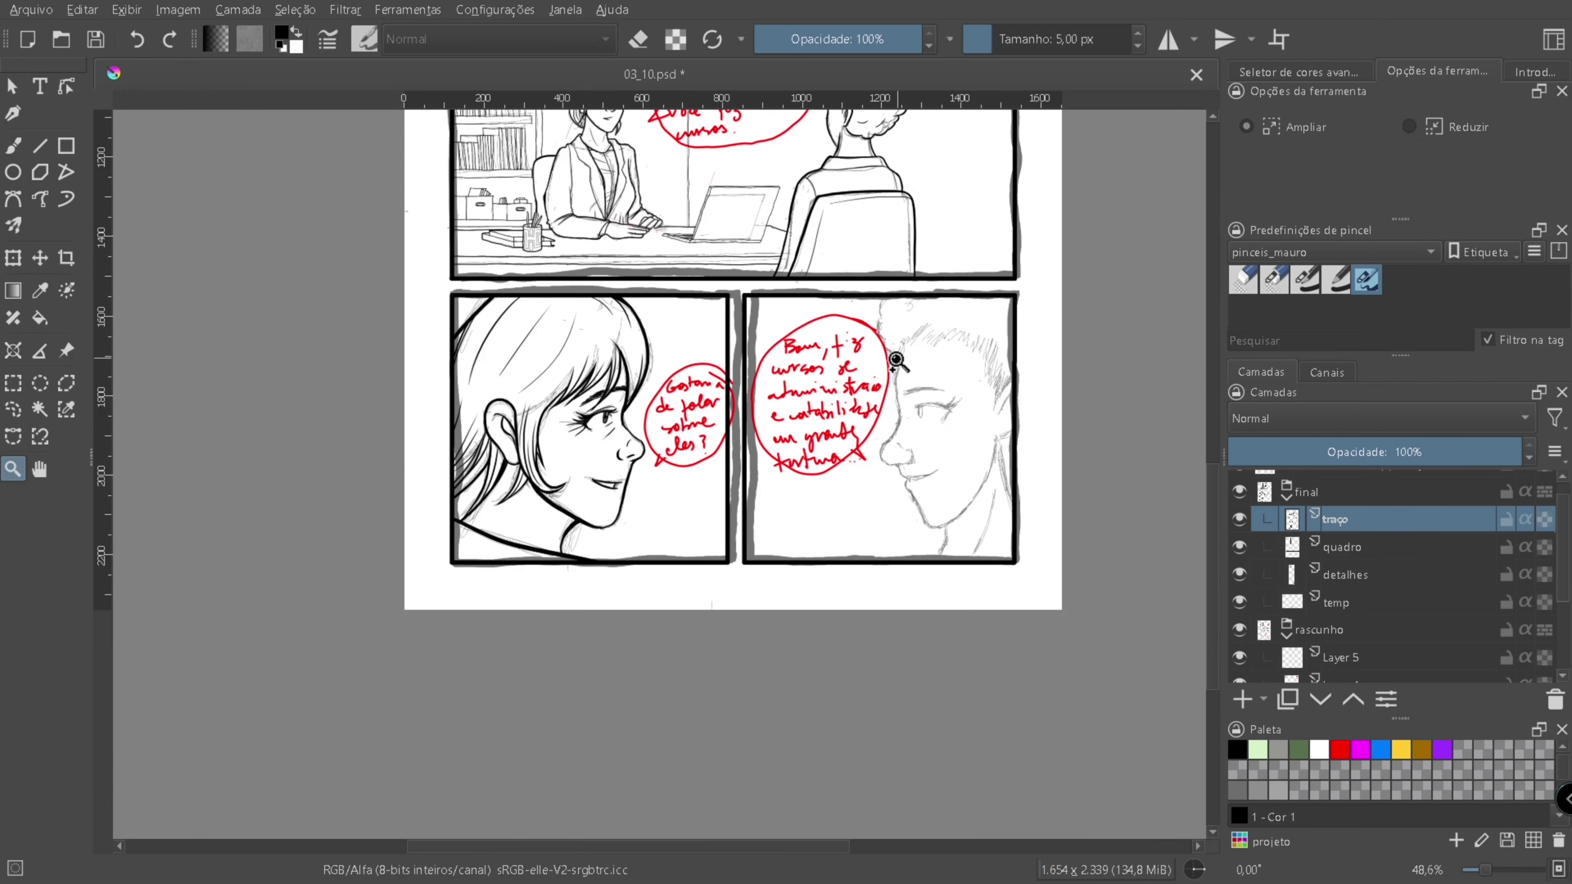
scroll(929, 273, "up", 3)
key("bracketright")
key("bracketright")
mouse_move(599, 266)
left_mouse_down()
mouse_move(644, 443)
mouse_move(735, 195)
mouse_move(782, 433)
left_mouse_up()
left_click_drag(767, 539, 761, 669)
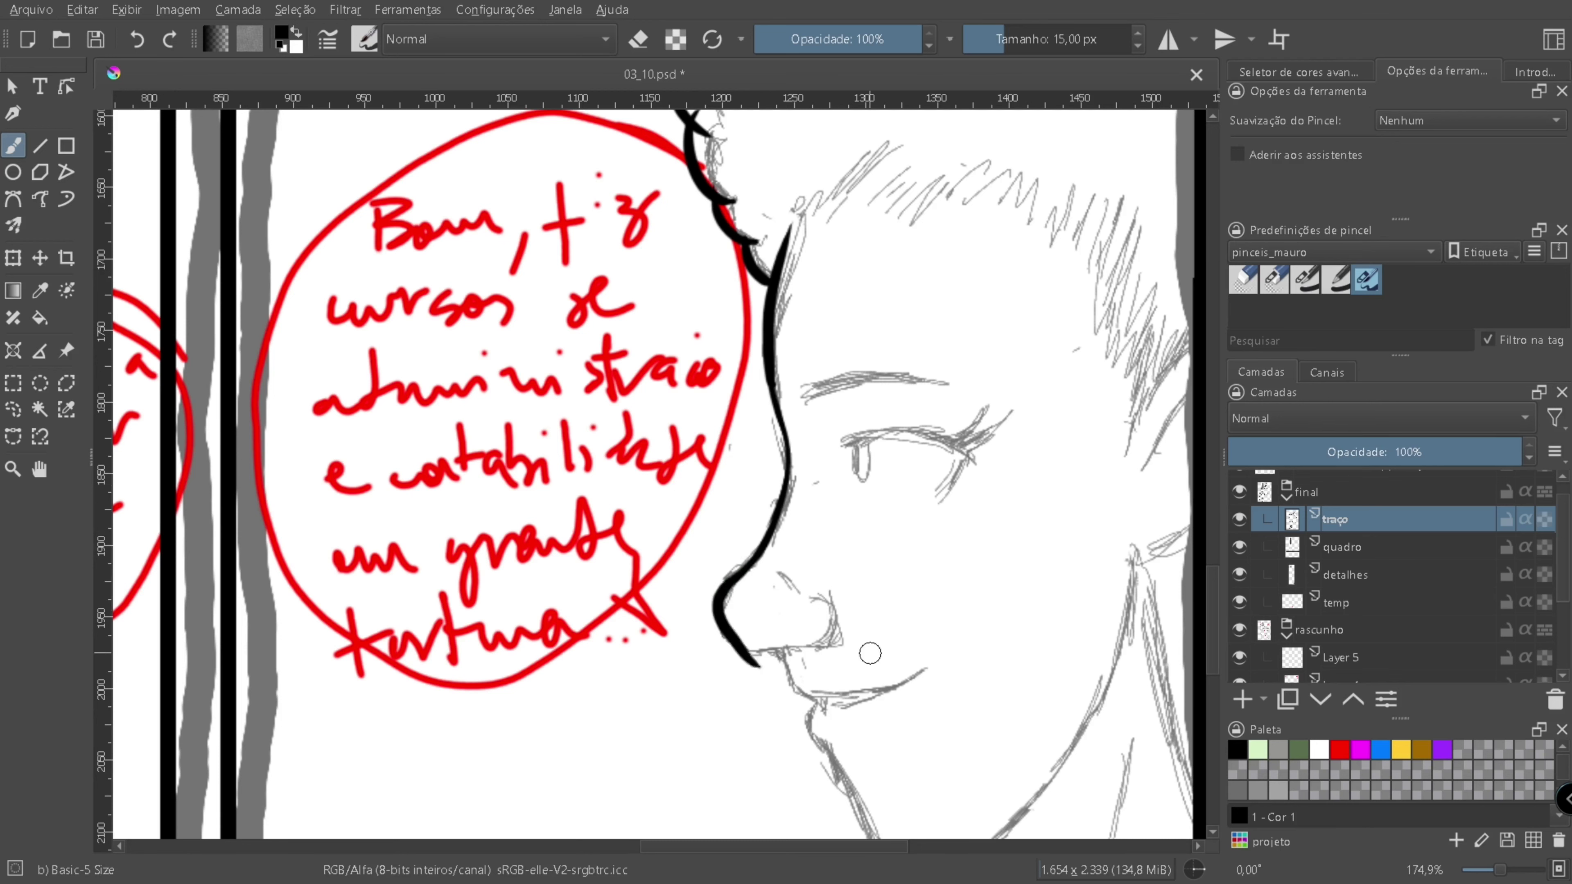
- Ink the underside of the nose, the lips and the mouth line of panel five's profile
key("ctrl+z")
left_click_drag(743, 566, 765, 650)
key("ctrl+z")
left_click_drag(656, 428, 677, 510)
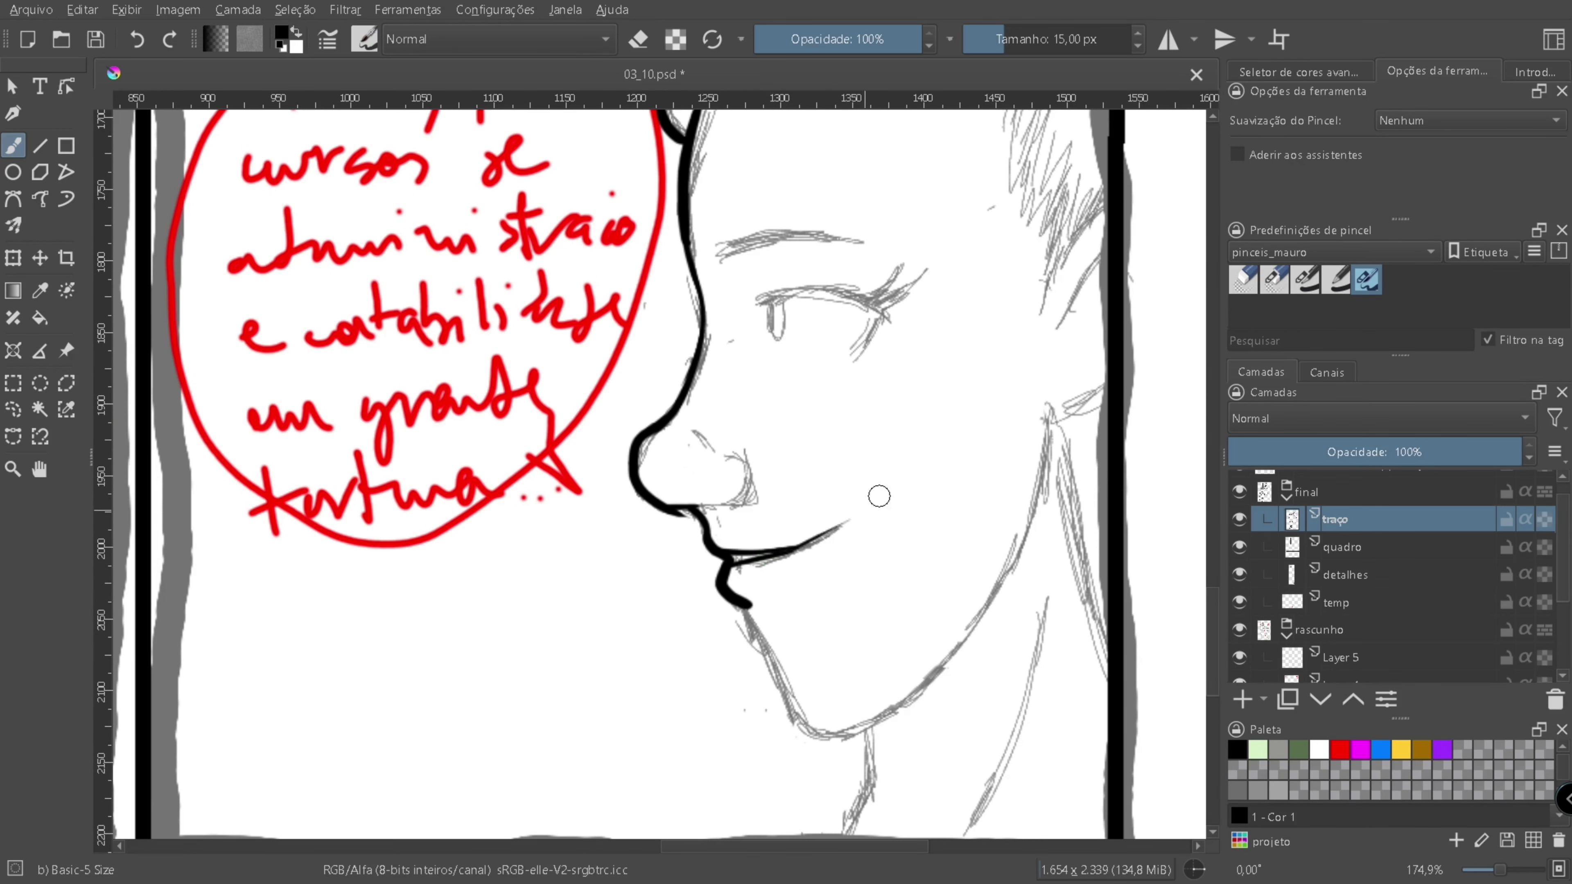
- Ink the nostril wing and the short crease lines on the nose, cleaning up the contour beneath it
scroll(846, 516, "up", 3)
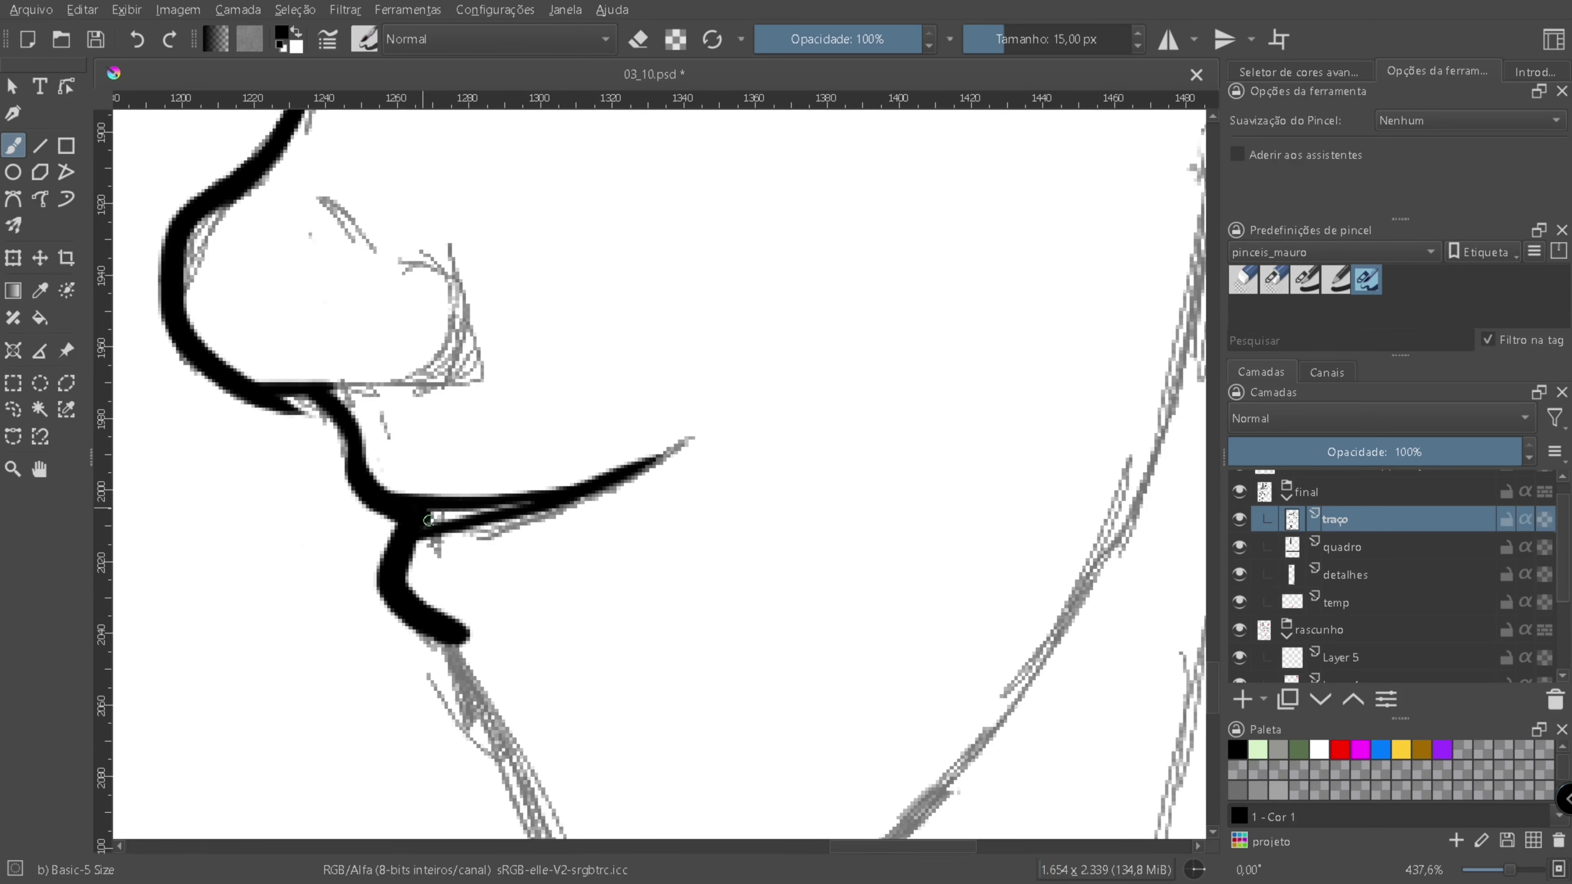
scroll(620, 376, "up", 4)
left_click_drag(599, 352, 622, 495)
key("ctrl+z")
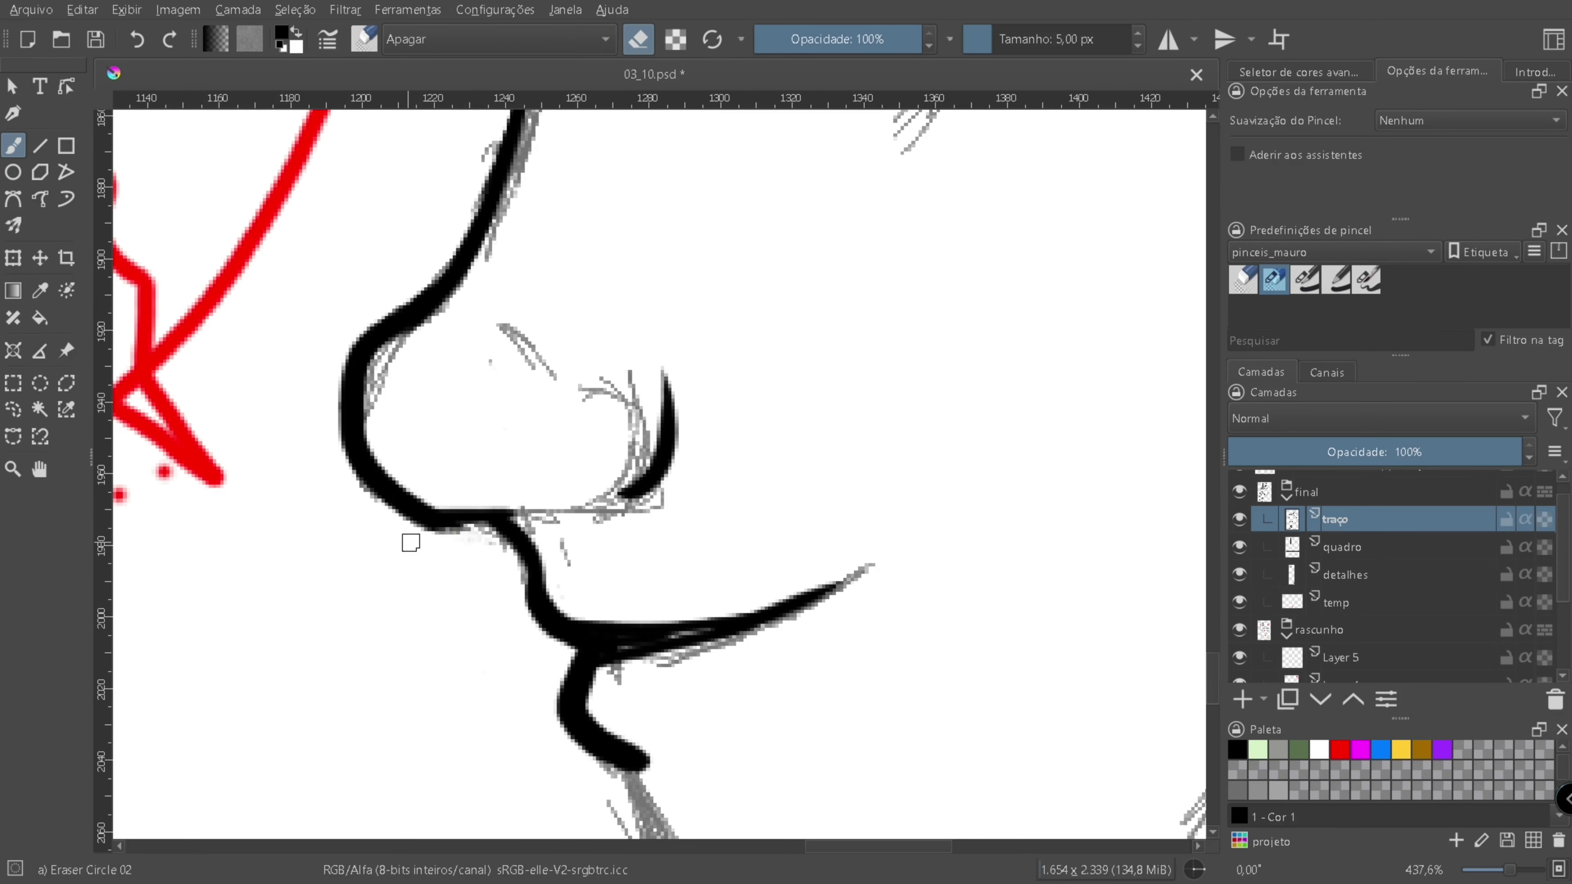
mouse_move(488, 492)
left_mouse_down()
mouse_move(603, 489)
mouse_move(458, 493)
mouse_move(516, 567)
mouse_move(557, 495)
mouse_move(665, 678)
left_mouse_up()
key("ctrl+z")
key("ctrl+space")
key("ctrl+z")
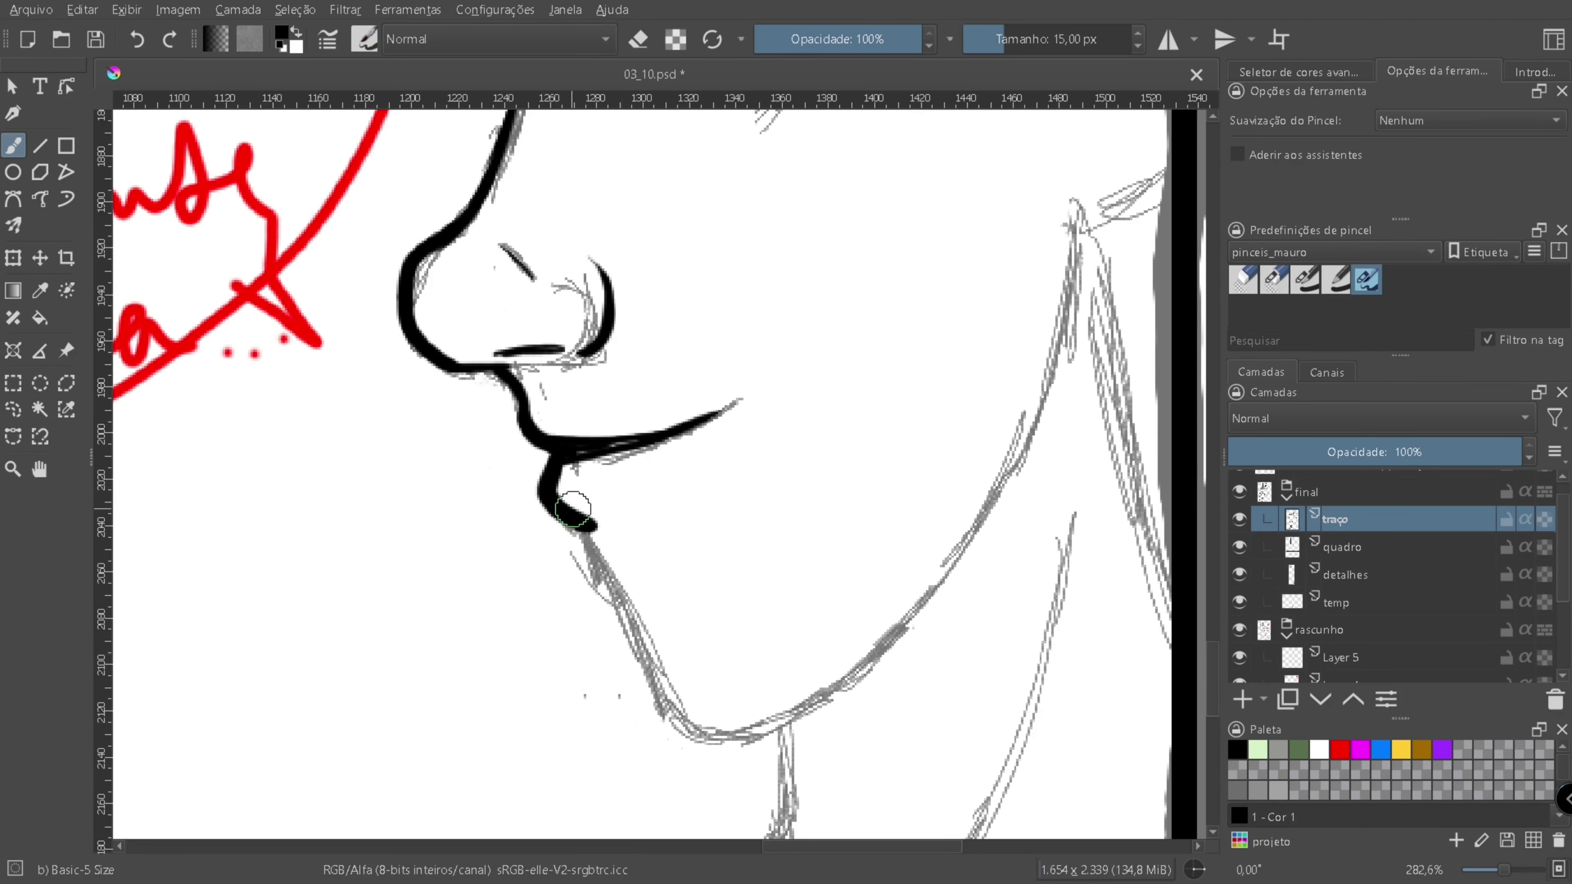
- Ink the chin and the curved jawline from the lower lip up to the ear lobe
left_click_drag(584, 531, 667, 684)
scroll(591, 521, "down", 3)
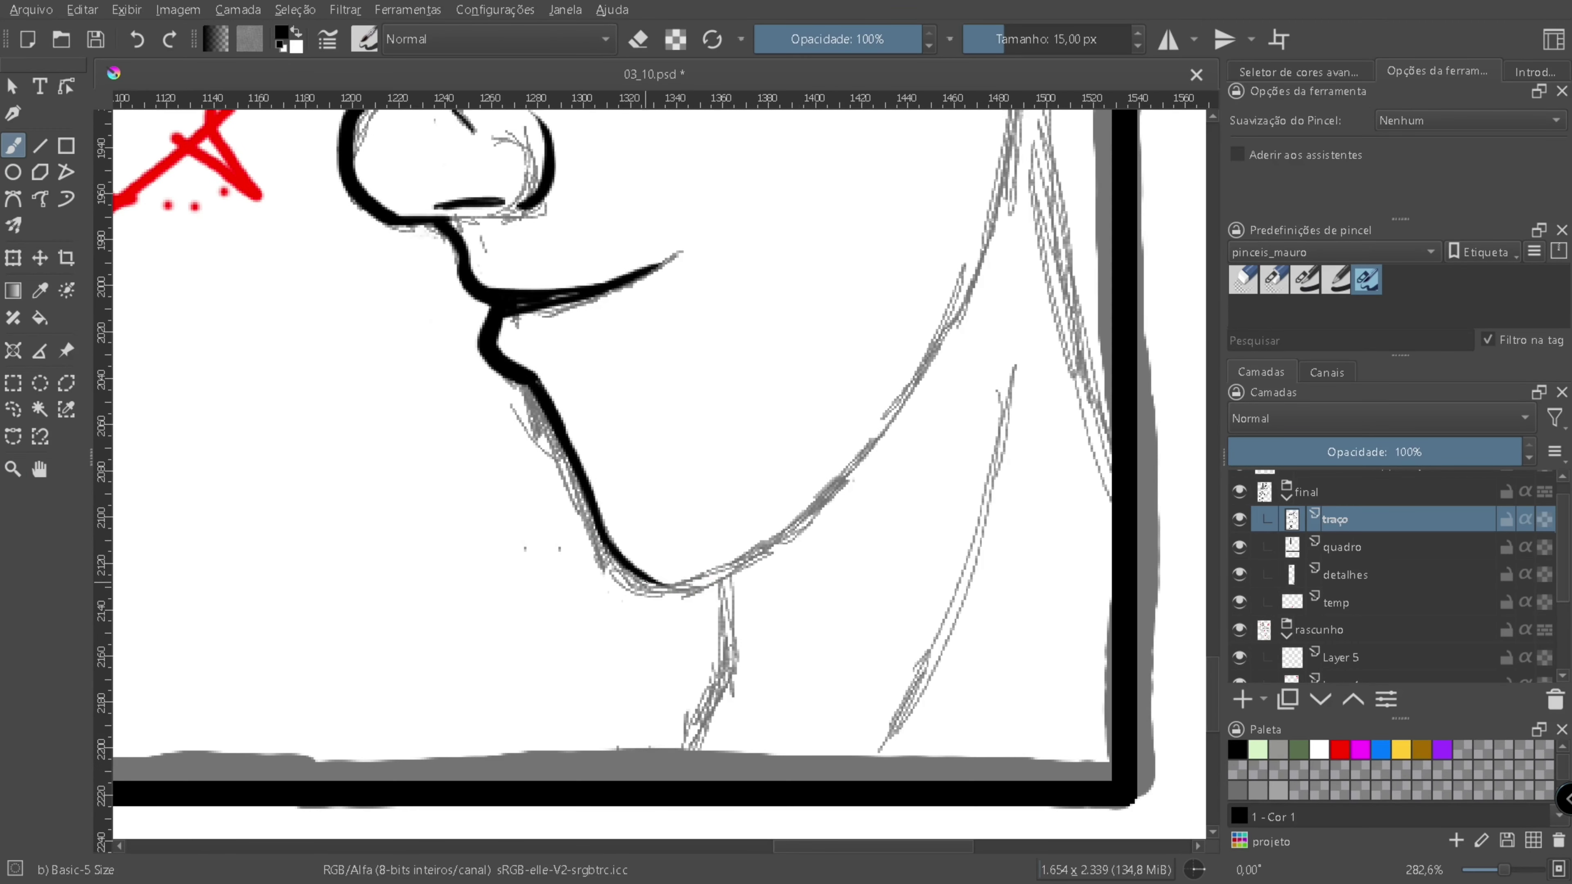
scroll(862, 454, "up", 4)
left_click_drag(906, 541, 944, 285)
scroll(943, 285, "down", 2)
left_click_drag(839, 563, 952, 356)
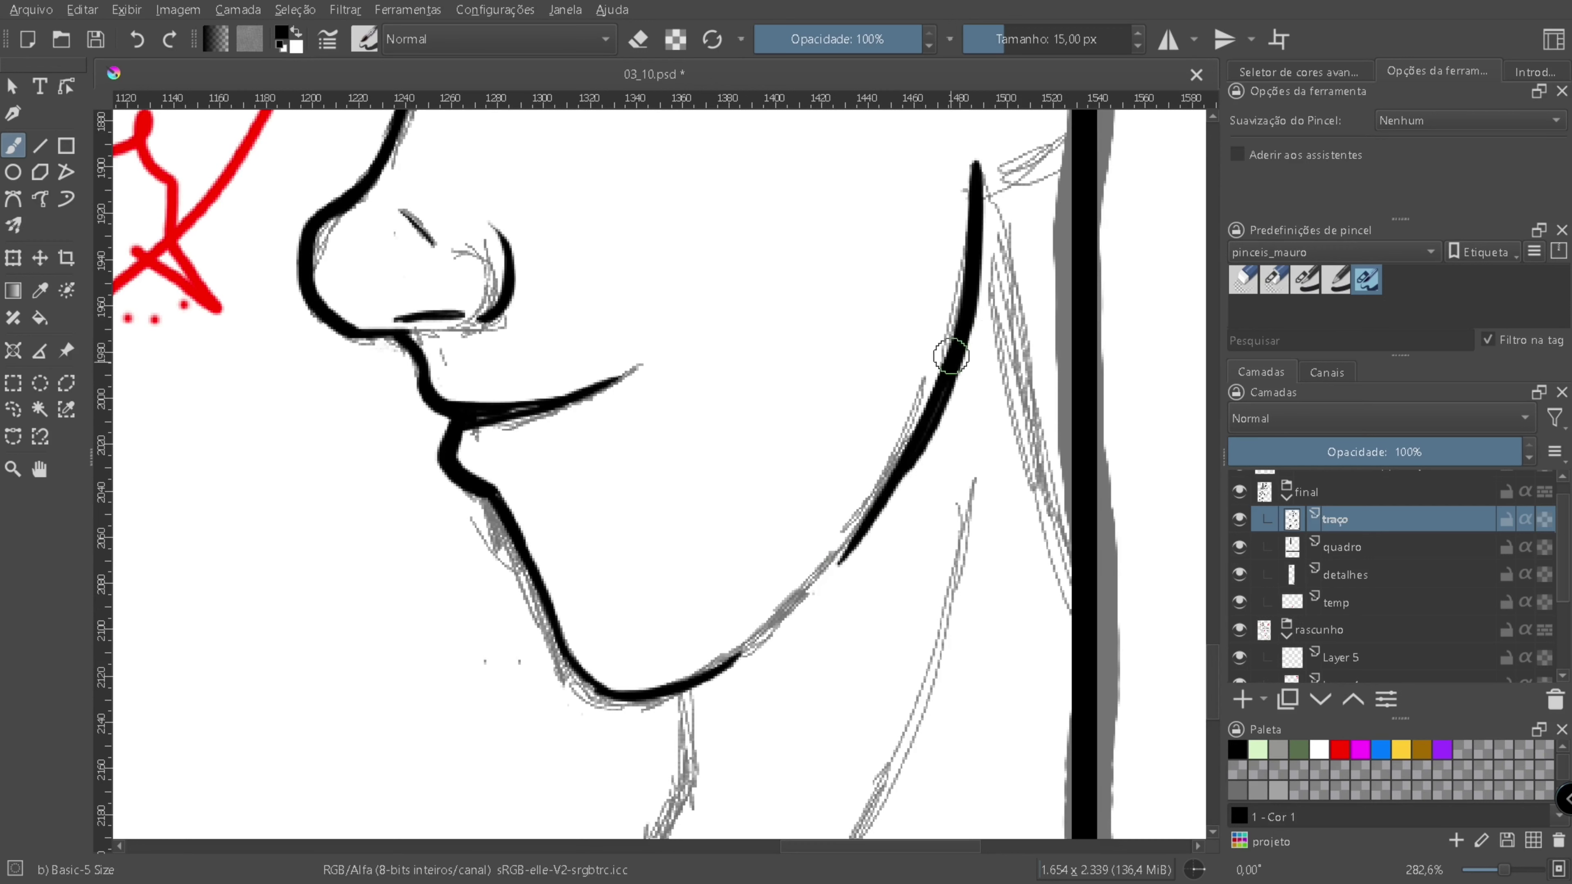
key("ctrl+z")
left_click_drag(975, 166, 840, 562)
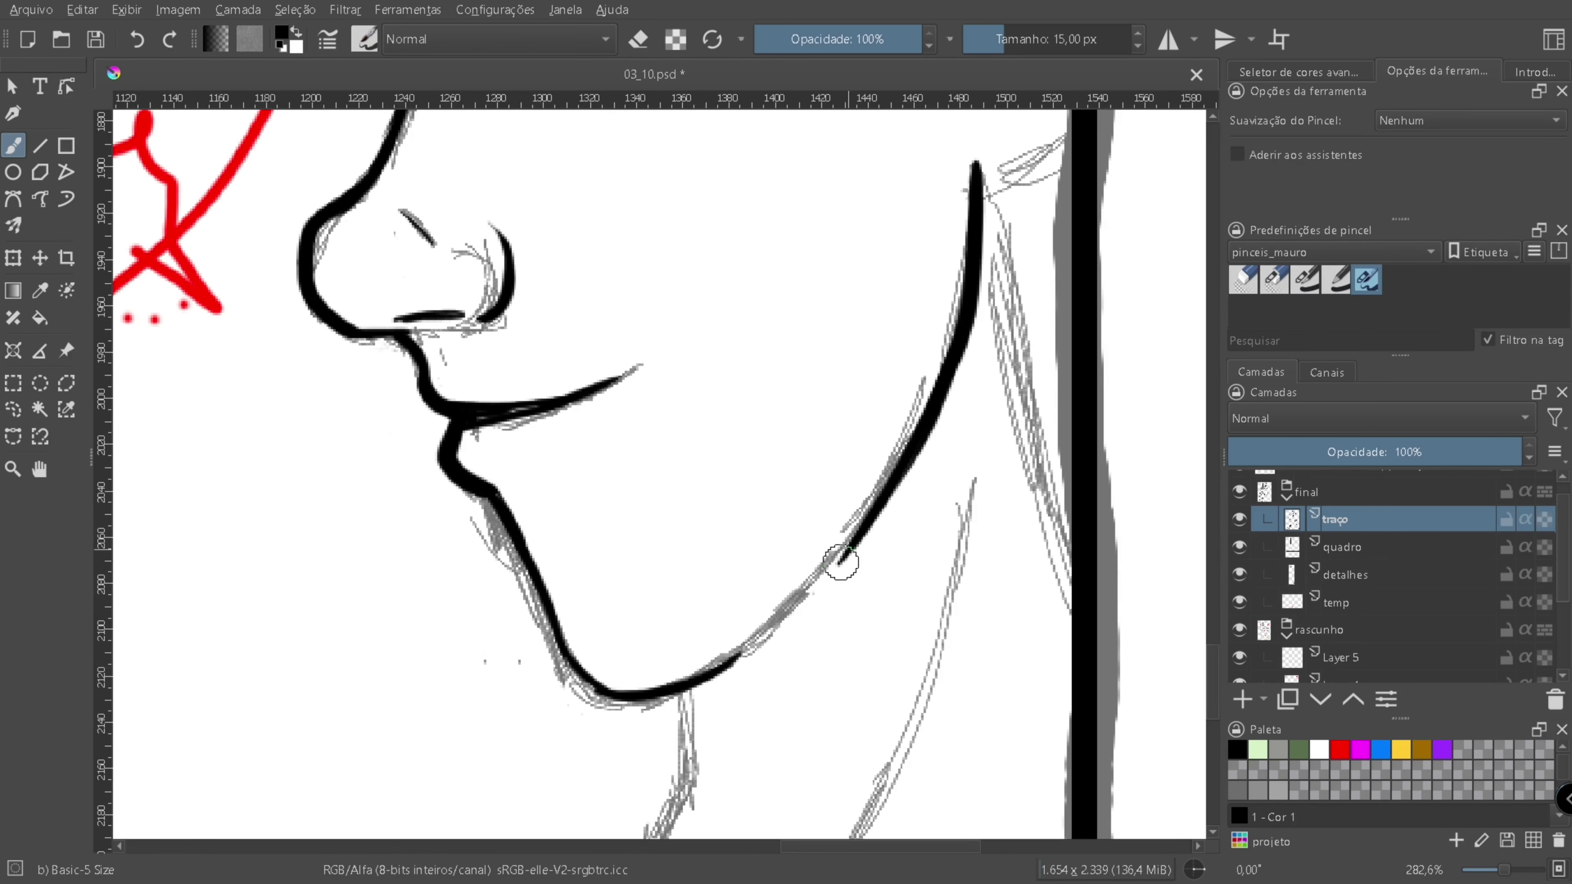
left_click_drag(715, 664, 873, 560)
key("ctrl+z")
mouse_move(711, 665)
left_mouse_down()
mouse_move(874, 501)
mouse_move(846, 547)
left_mouse_up()
key("ctrl+z")
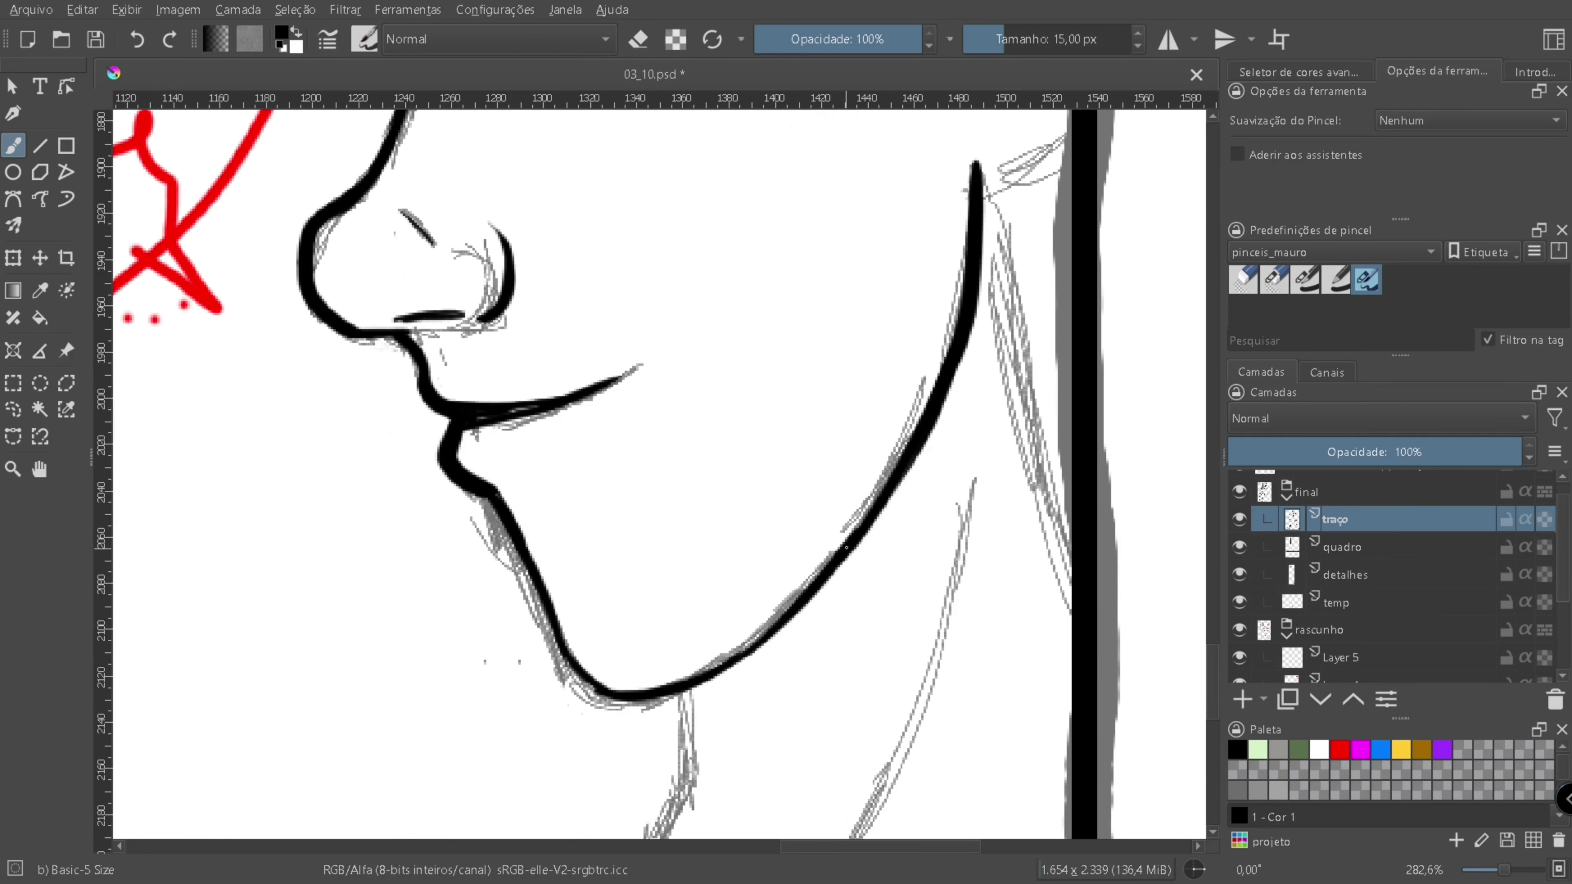
- Ink the nape line behind the jaw and the front neck line below the chin, running past the panel borders
scroll(845, 547, "up", 4)
left_click_drag(745, 453, 823, 620)
scroll(693, 421, "down", 9)
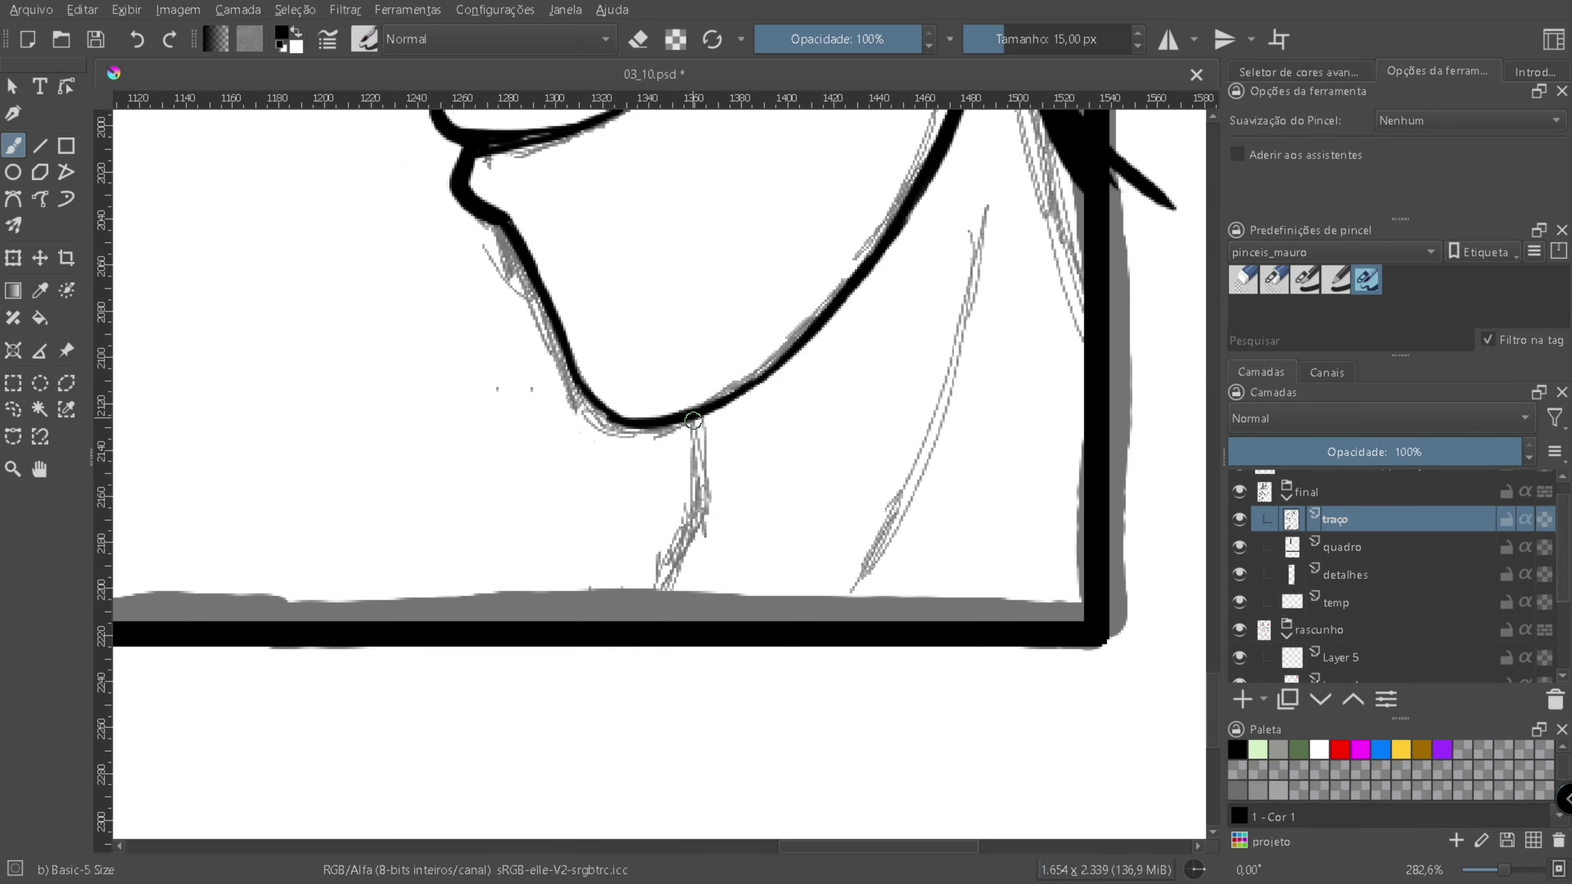
left_click_drag(693, 421, 616, 671)
- Ink the curved strokes of the ear beside panel five's outer border
scroll(618, 669, "up", 10)
left_click_drag(721, 378, 610, 548)
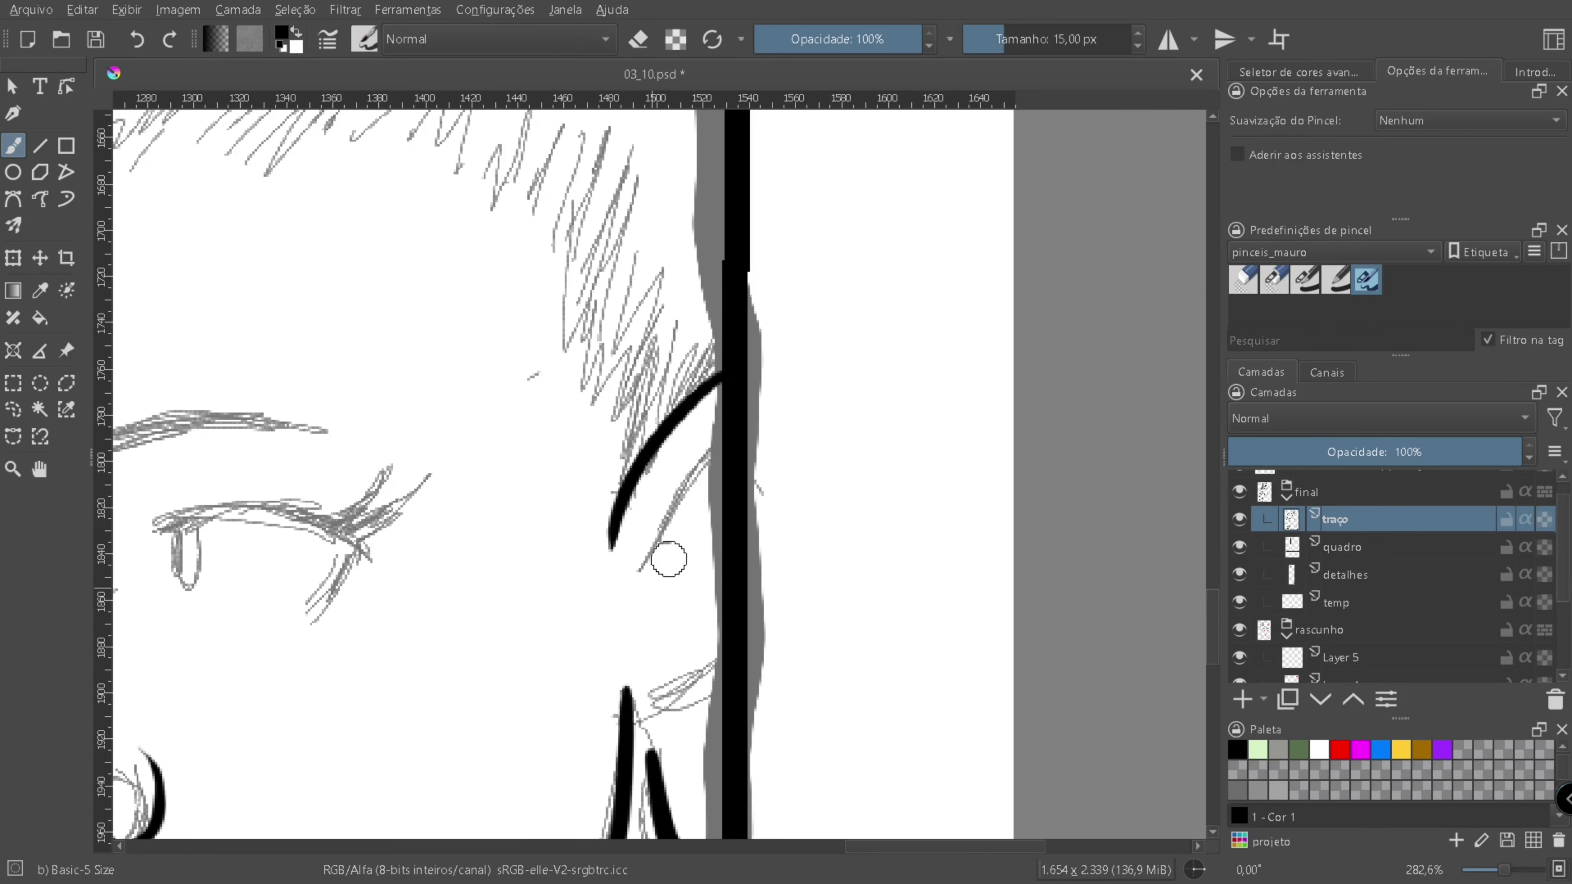
key("ctrl+z")
scroll(668, 559, "down", 4)
left_click_drag(732, 533, 665, 669)
- Ink the diagonal shoulder line from the neck's base across to panel five's side border
scroll(549, 523, "down", 6)
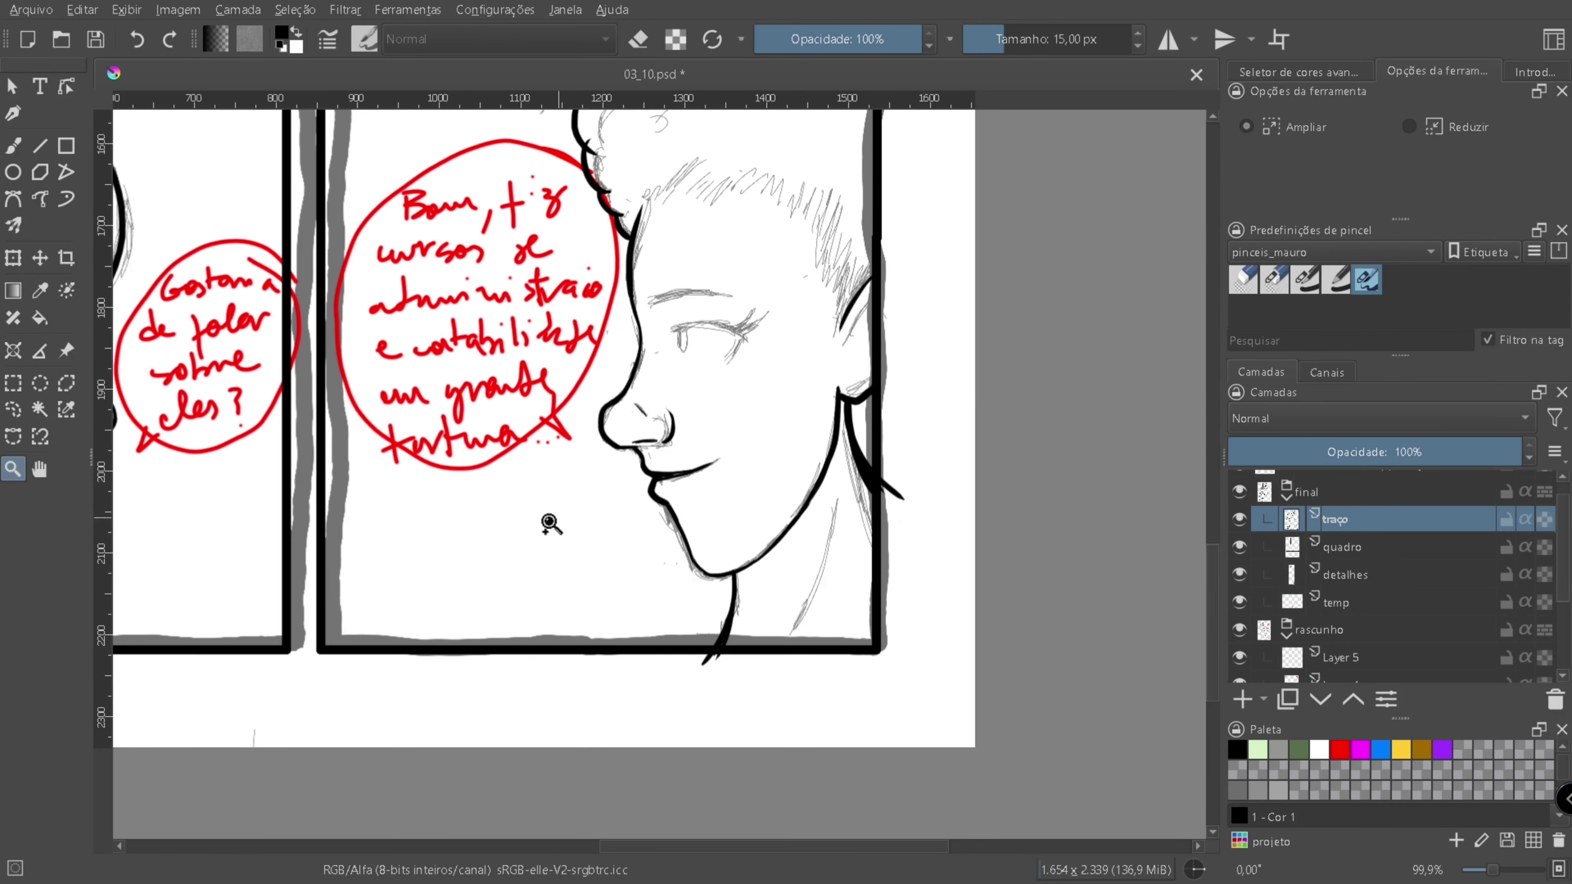
scroll(549, 523, "up", 5)
scroll(557, 539, "down", 6)
scroll(586, 551, "right", 4)
key("b")
left_click_drag(737, 625, 968, 486)
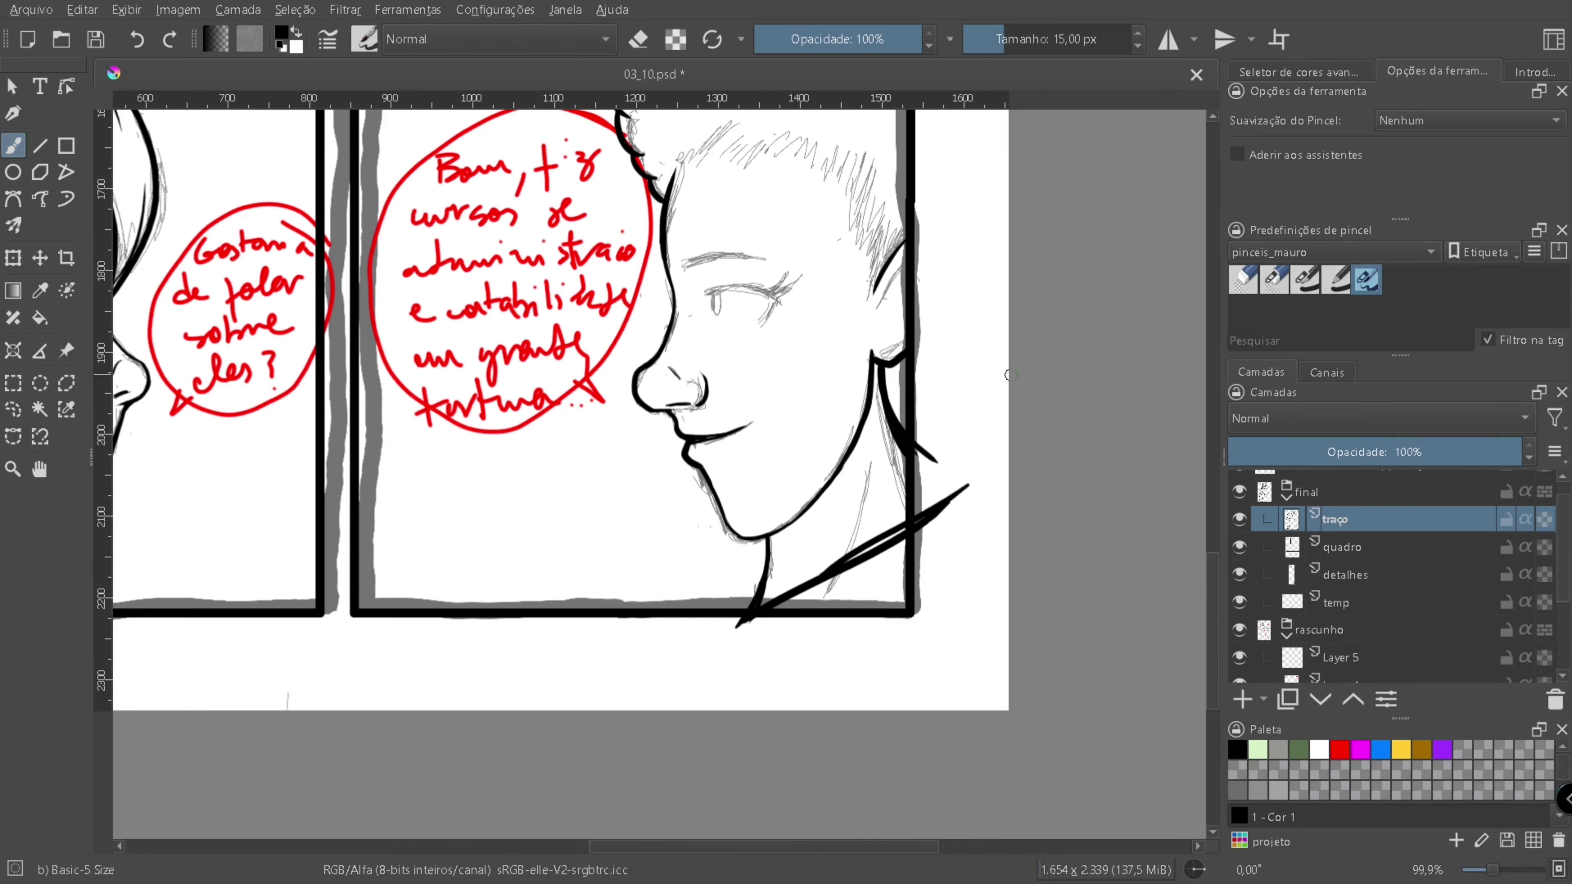
key("ctrl+z")
scroll(828, 502, "left", 5)
scroll(828, 508, "right", 3)
scroll(743, 433, "up", 5)
- Erase the lines overshooting panel five's borders with Eraser Circle, reducing its size from 50 to 16 px
key("e")
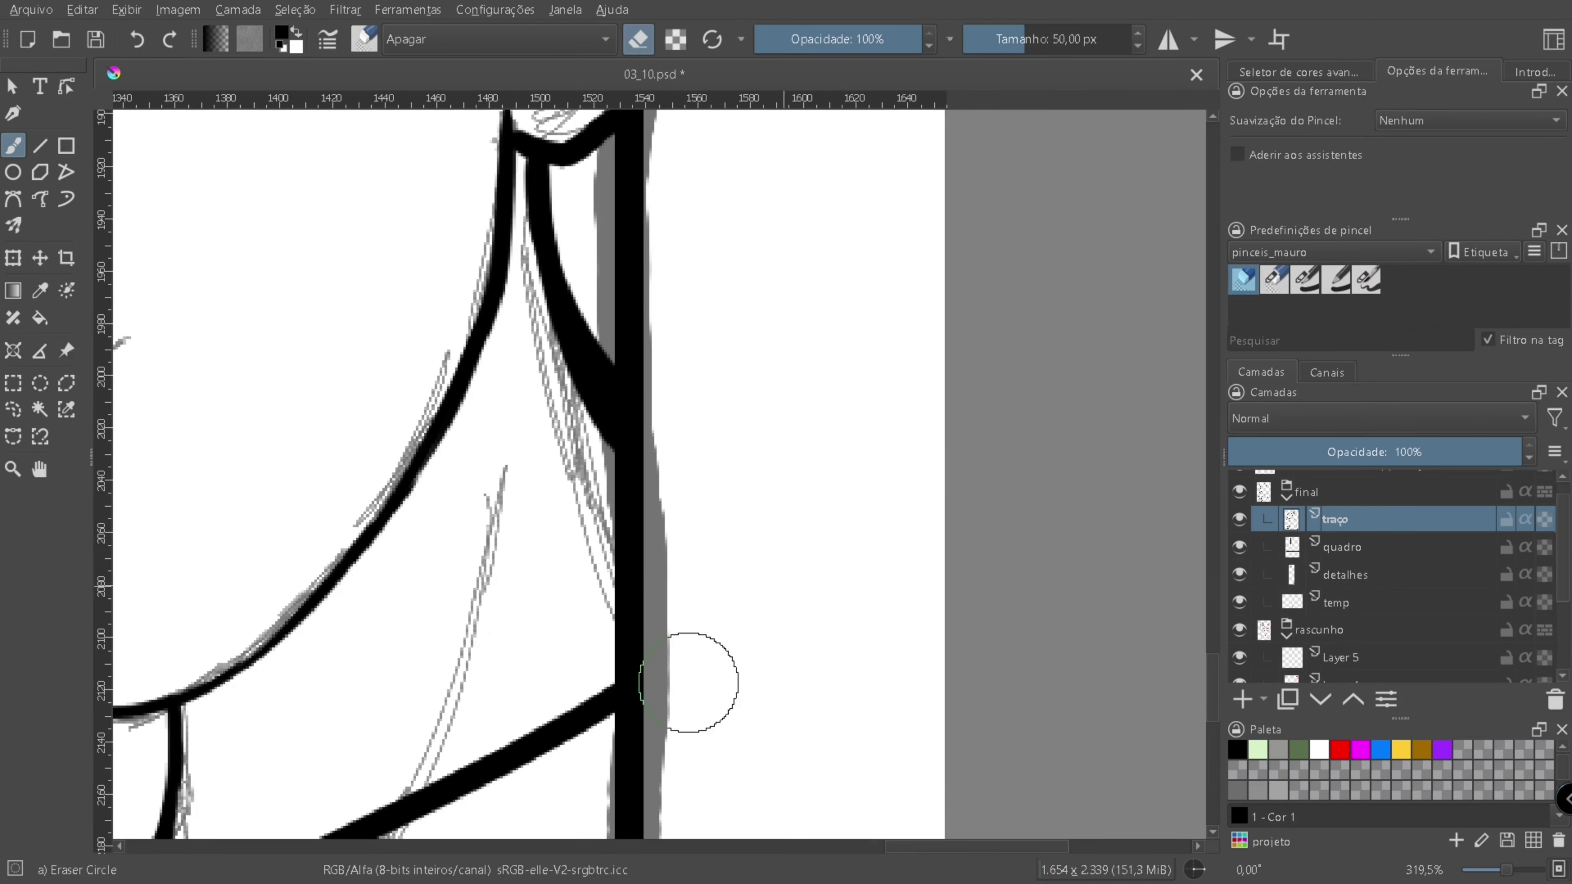
scroll(689, 682, "down", 5)
scroll(691, 354, "up", 7)
scroll(666, 369, "down", 2)
key("bracketleft")
key("bracketleft")
key("bracketleft")
key("bracketleft")
key("bracketleft")
key("bracketleft")
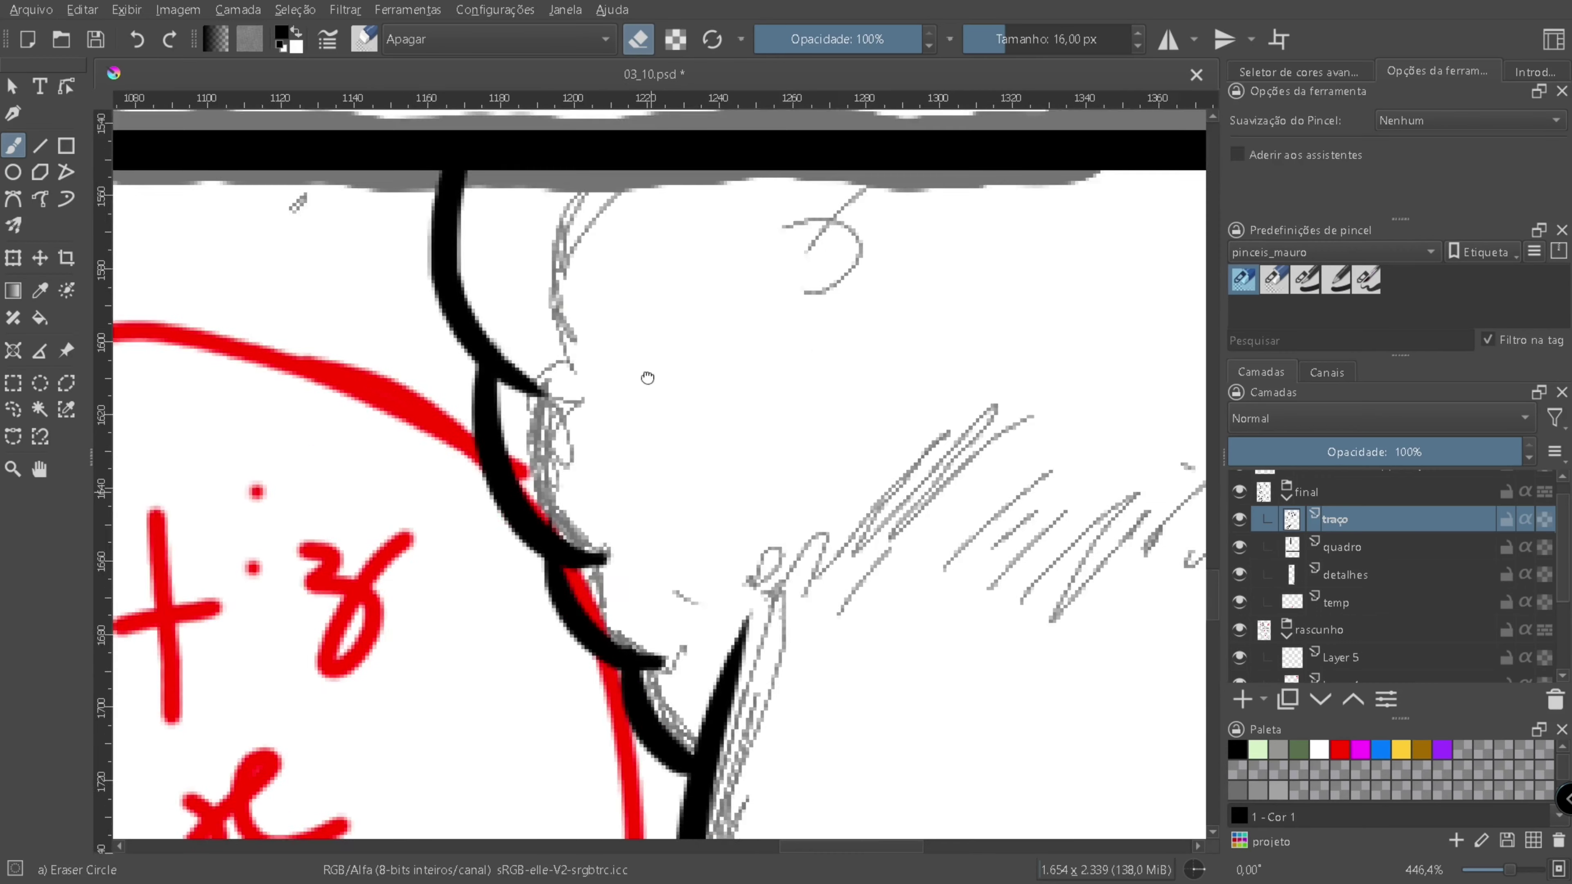
- Ink the thin tendon line on the neck with the Basic-5 Size brush at 10 px
scroll(647, 377, "down", 5)
key("e")
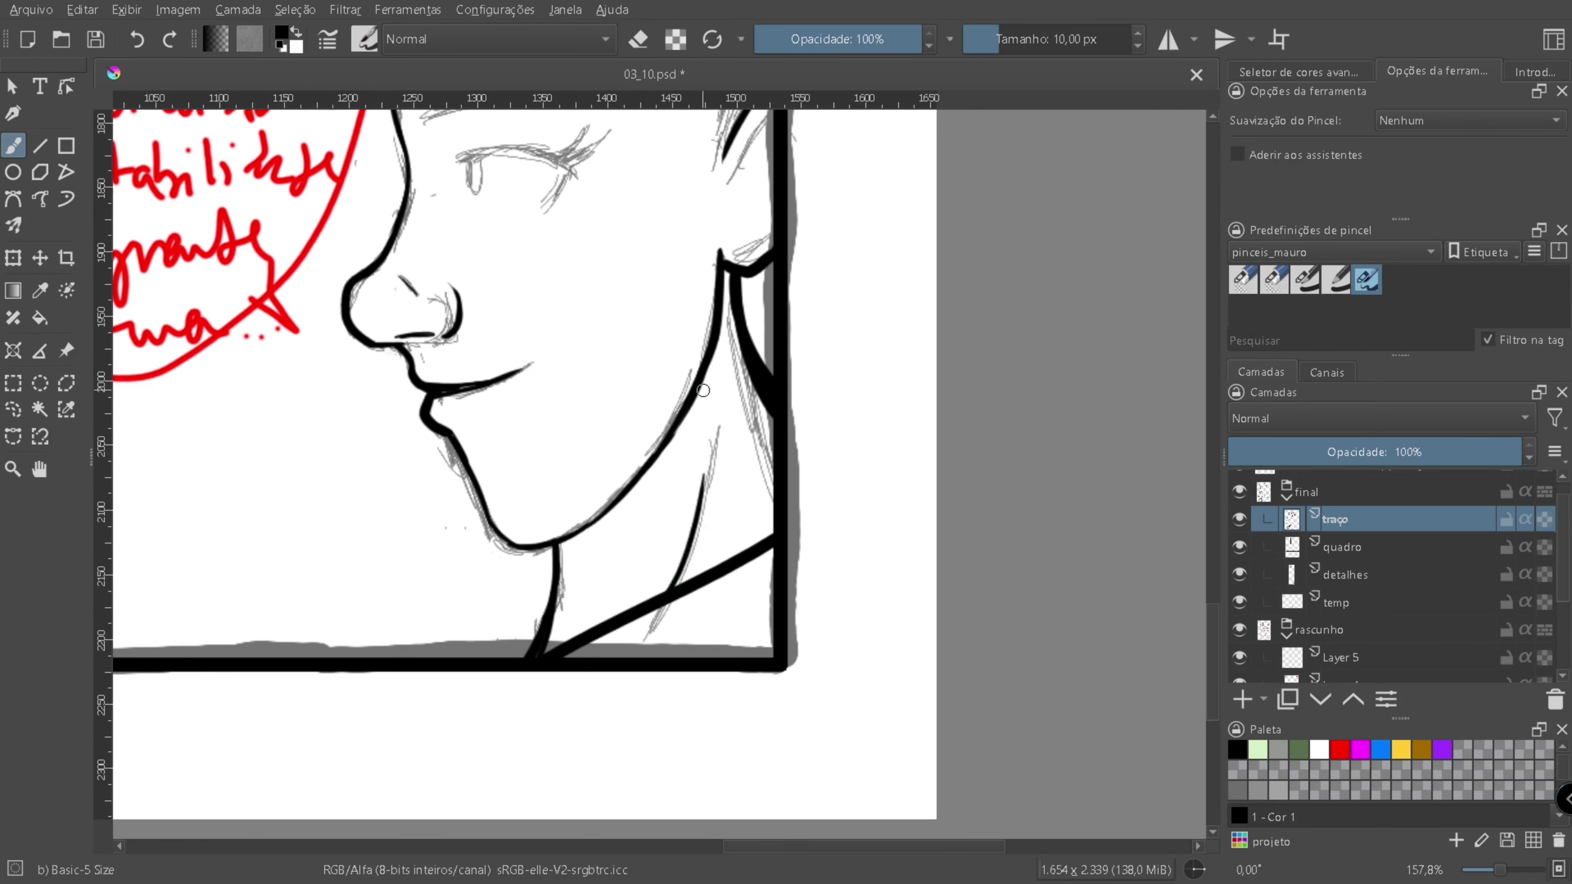
scroll(506, 649, "up", 3)
scroll(741, 289, "right", 1)
scroll(706, 330, "up", 4)
scroll(706, 330, "left", 6)
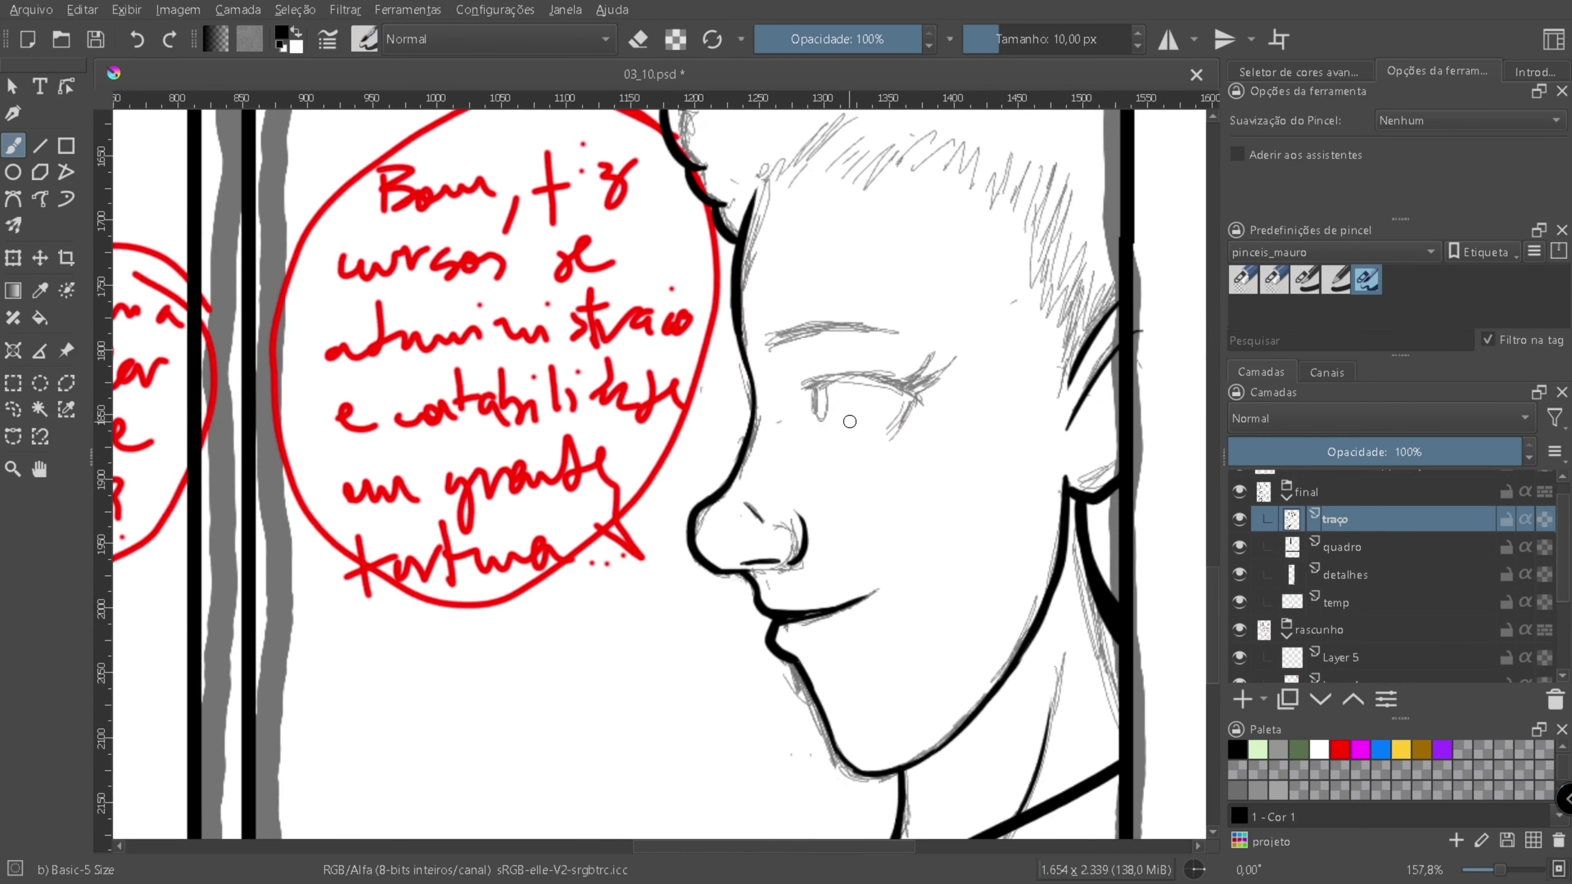
- Ink the upper lid, iris outline, outer corner and first lashes of panel five's eye, using panel four as reference
scroll(756, 469, "down", 6)
scroll(755, 468, "left", 10)
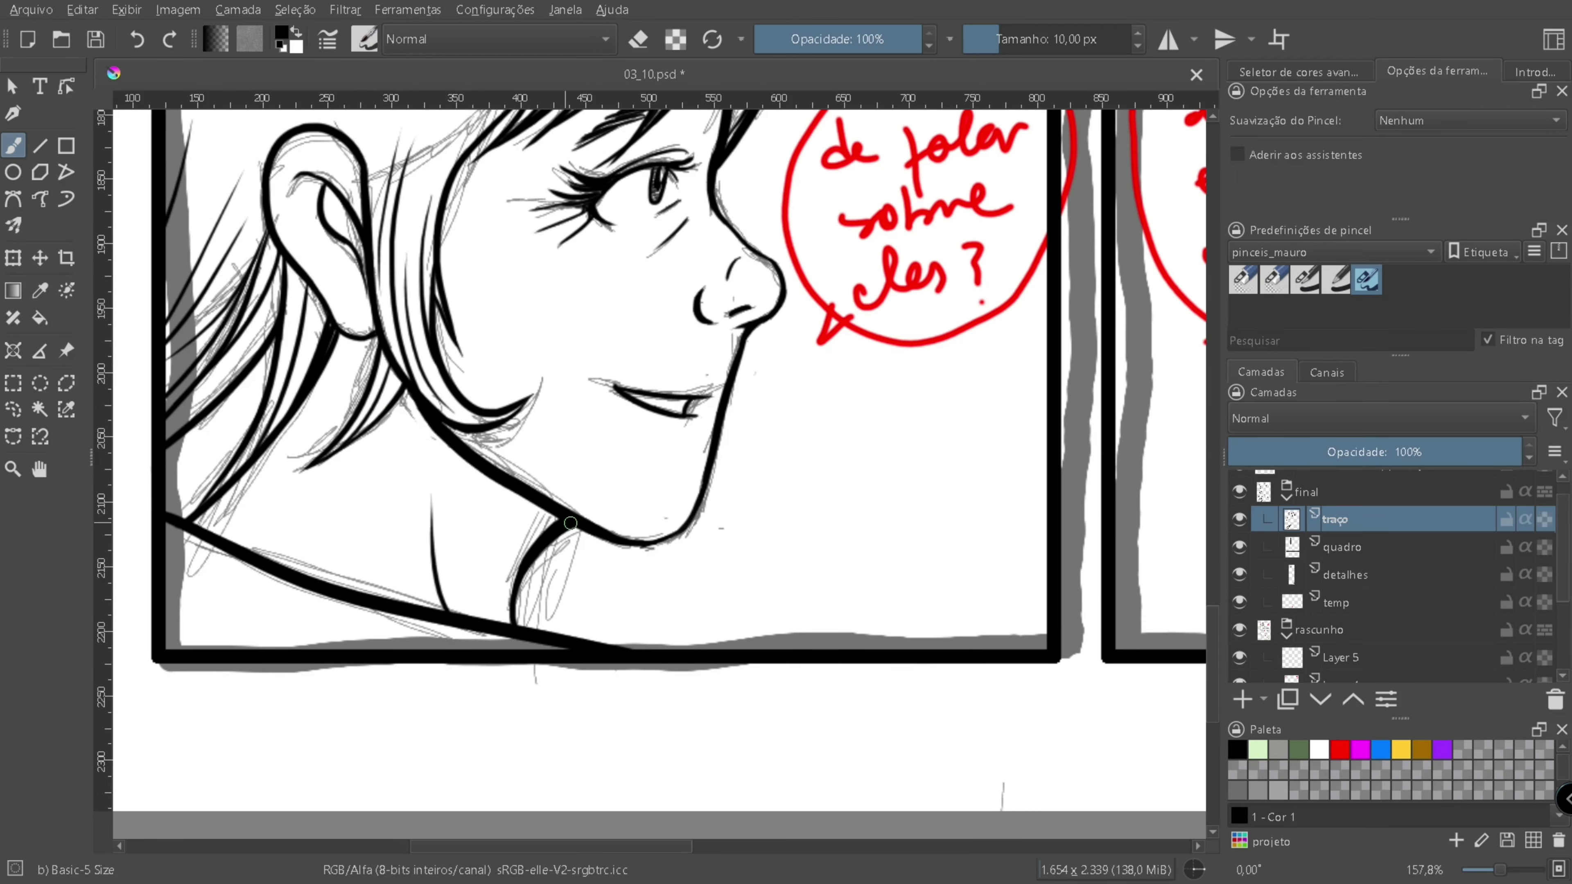
scroll(571, 523, "right", 8)
scroll(619, 471, "up", 4)
mouse_move(613, 465)
left_mouse_down()
mouse_move(835, 474)
mouse_move(553, 478)
left_mouse_up()
left_click_drag(832, 471, 779, 578)
mouse_move(825, 468)
left_mouse_down()
mouse_move(888, 402)
mouse_move(830, 469)
left_mouse_up()
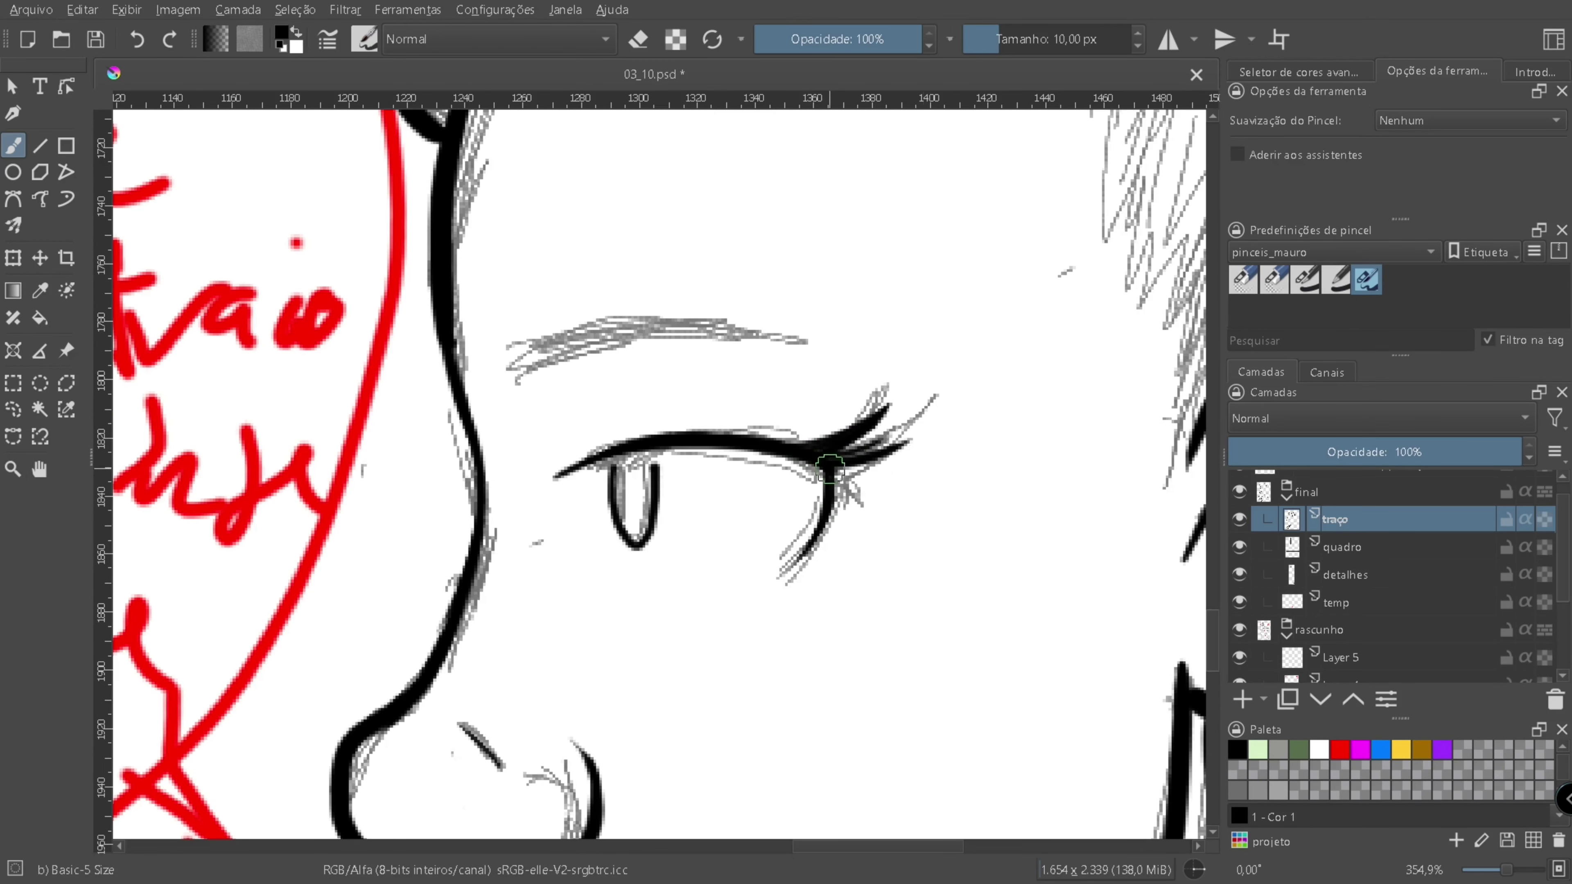
- Ink the eyebrow with short hatching strokes, darken the pupil and add more lashes
left_click_drag(520, 372, 656, 303)
mouse_move(594, 347)
left_mouse_down()
mouse_move(845, 343)
mouse_move(792, 322)
left_mouse_up()
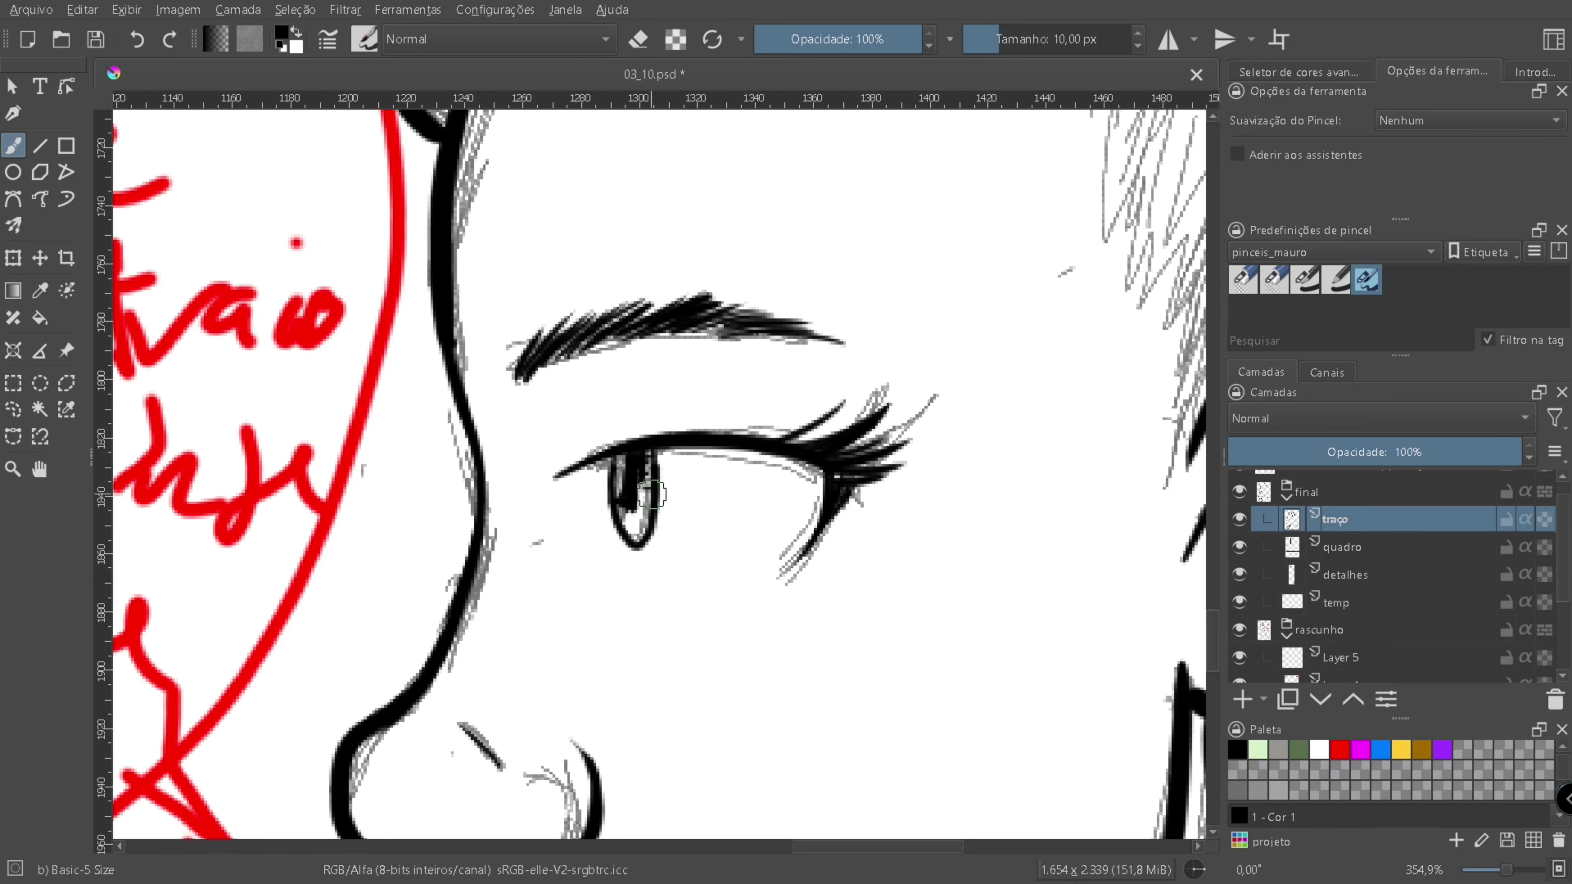
key("ctrl+z")
- Ink the short-cropped hairline from the forehead to the ear with thin diagonal strokes at 5 px
scroll(642, 596, "down", 8)
scroll(446, 291, "up", 7)
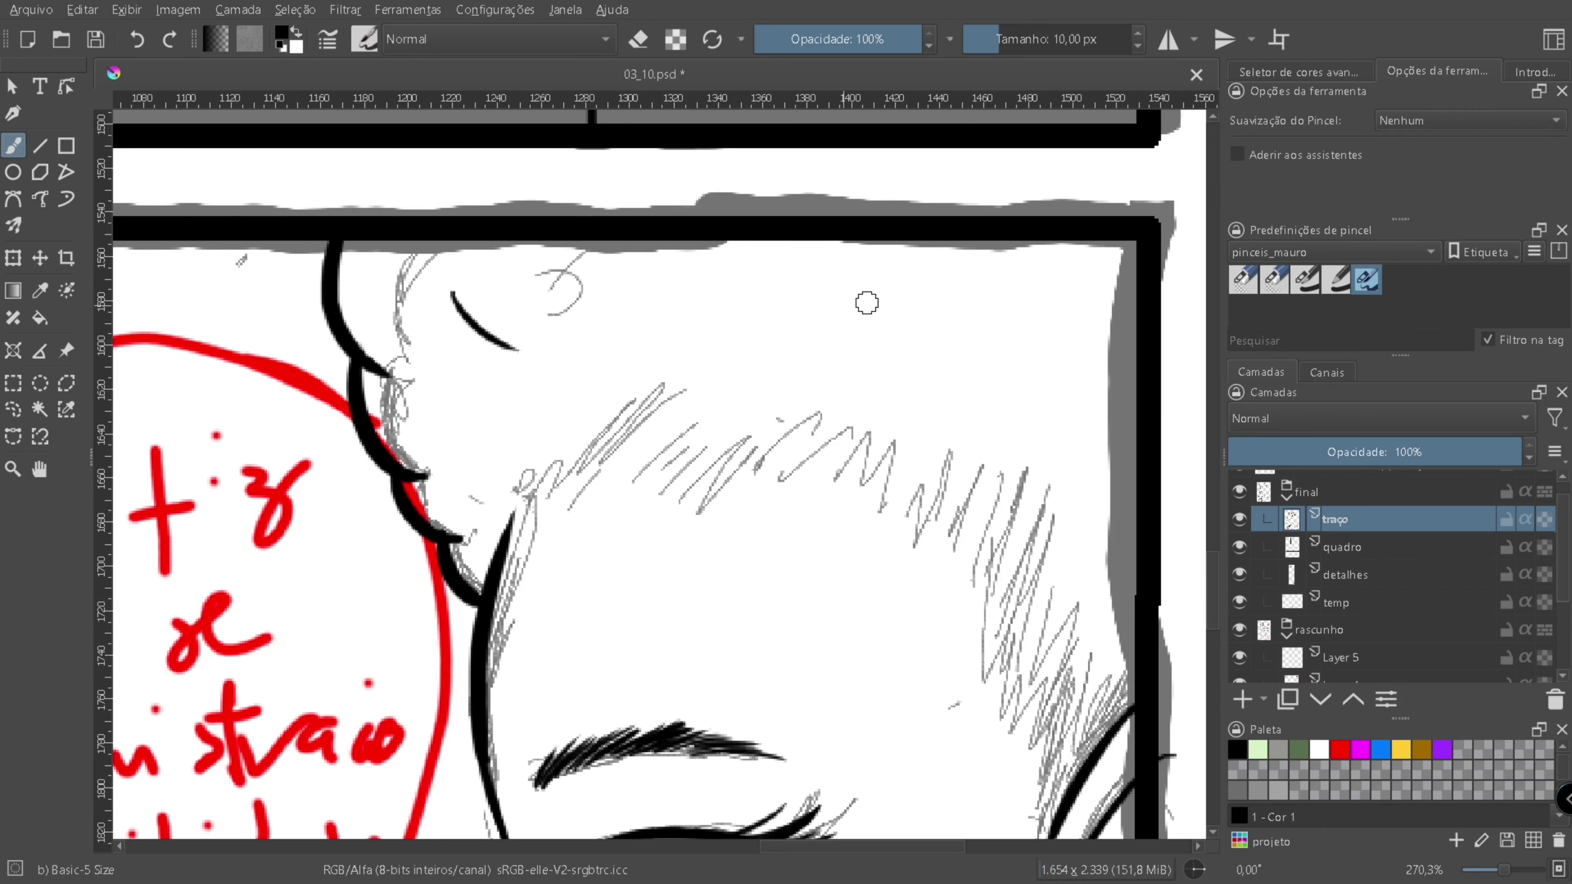
key("[")
left_click_drag(579, 398, 533, 491)
left_click_drag(712, 390, 638, 464)
left_click_drag(823, 396, 718, 473)
left_click_drag(975, 431, 915, 541)
scroll(929, 495, "down", 3)
left_click_drag(1020, 390, 965, 520)
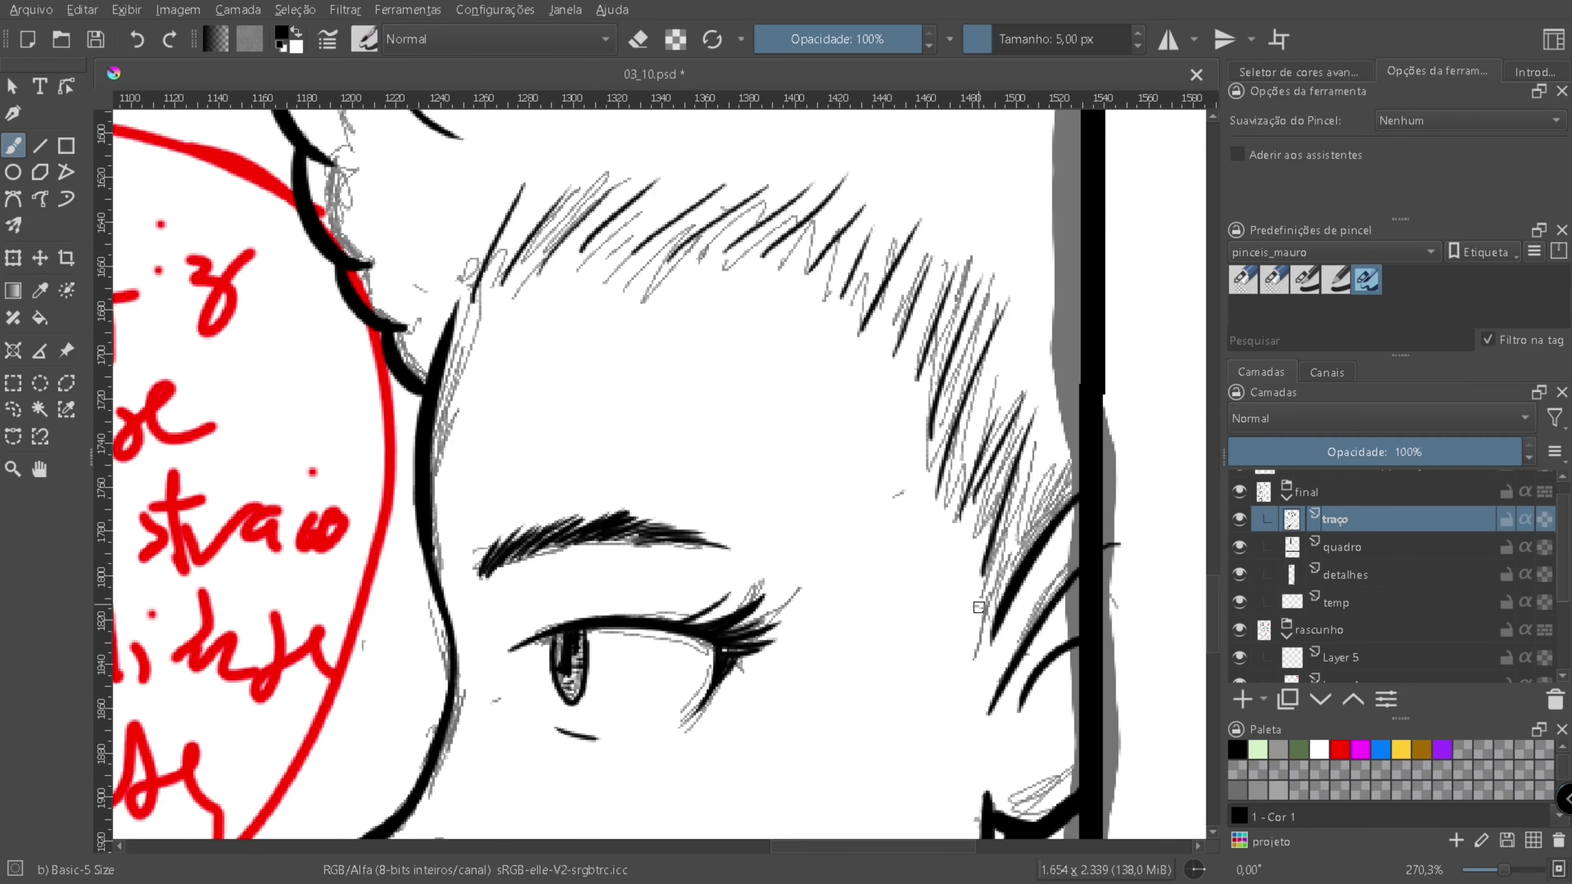
- Hide the rascunho sketch group and review panel five's inked figure
scroll(526, 456, "up", 4)
scroll(806, 362, "down", 6)
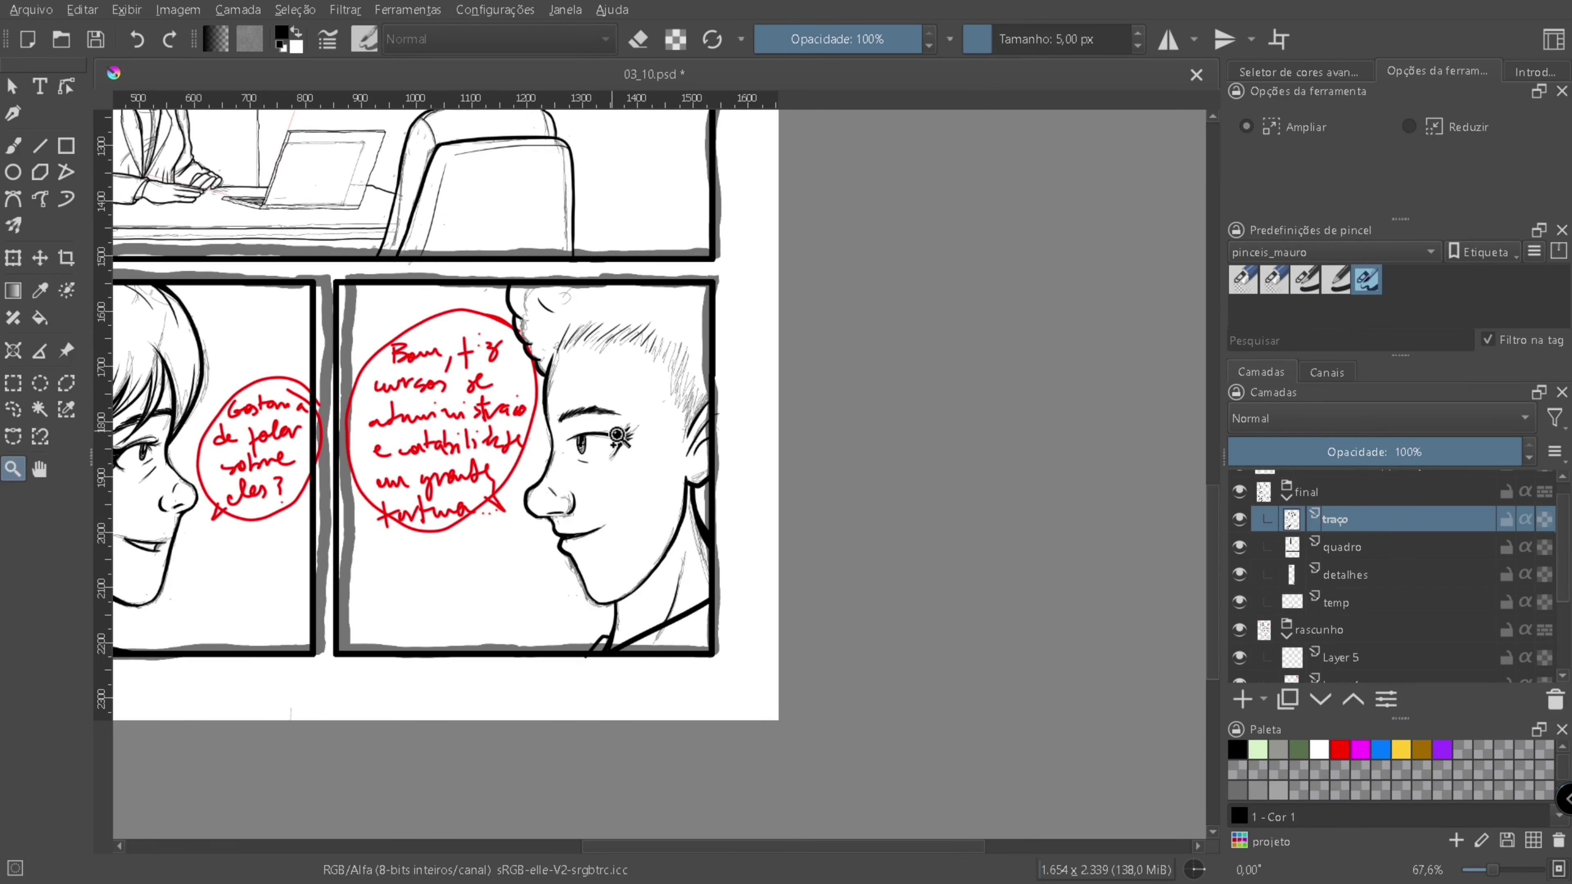
scroll(617, 436, "up", 4)
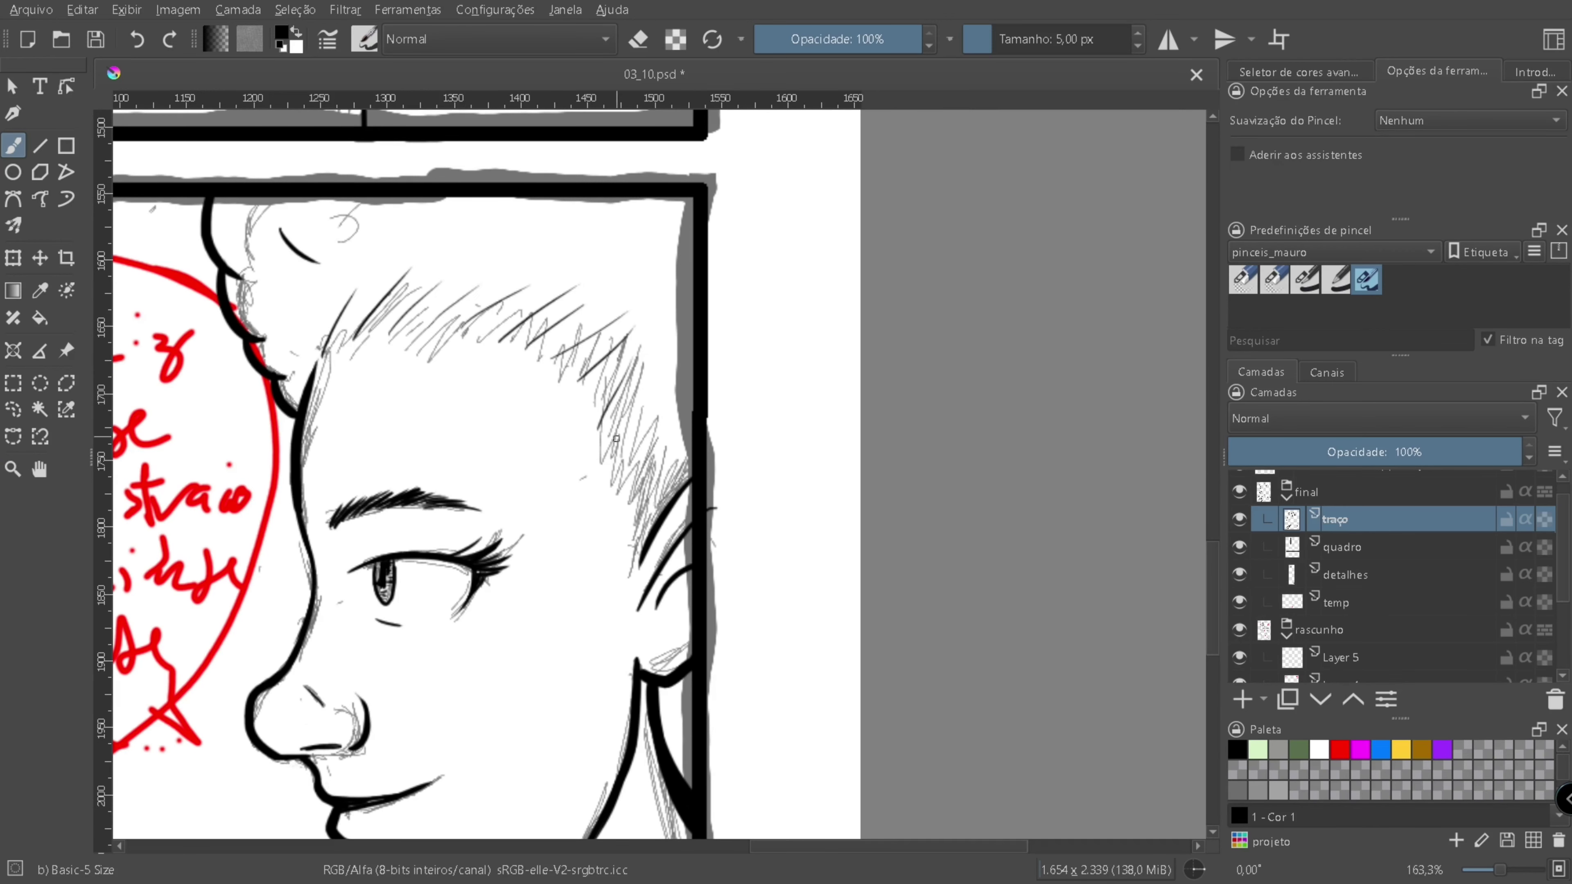
scroll(685, 478, "down", 5)
scroll(624, 467, "up", 6)
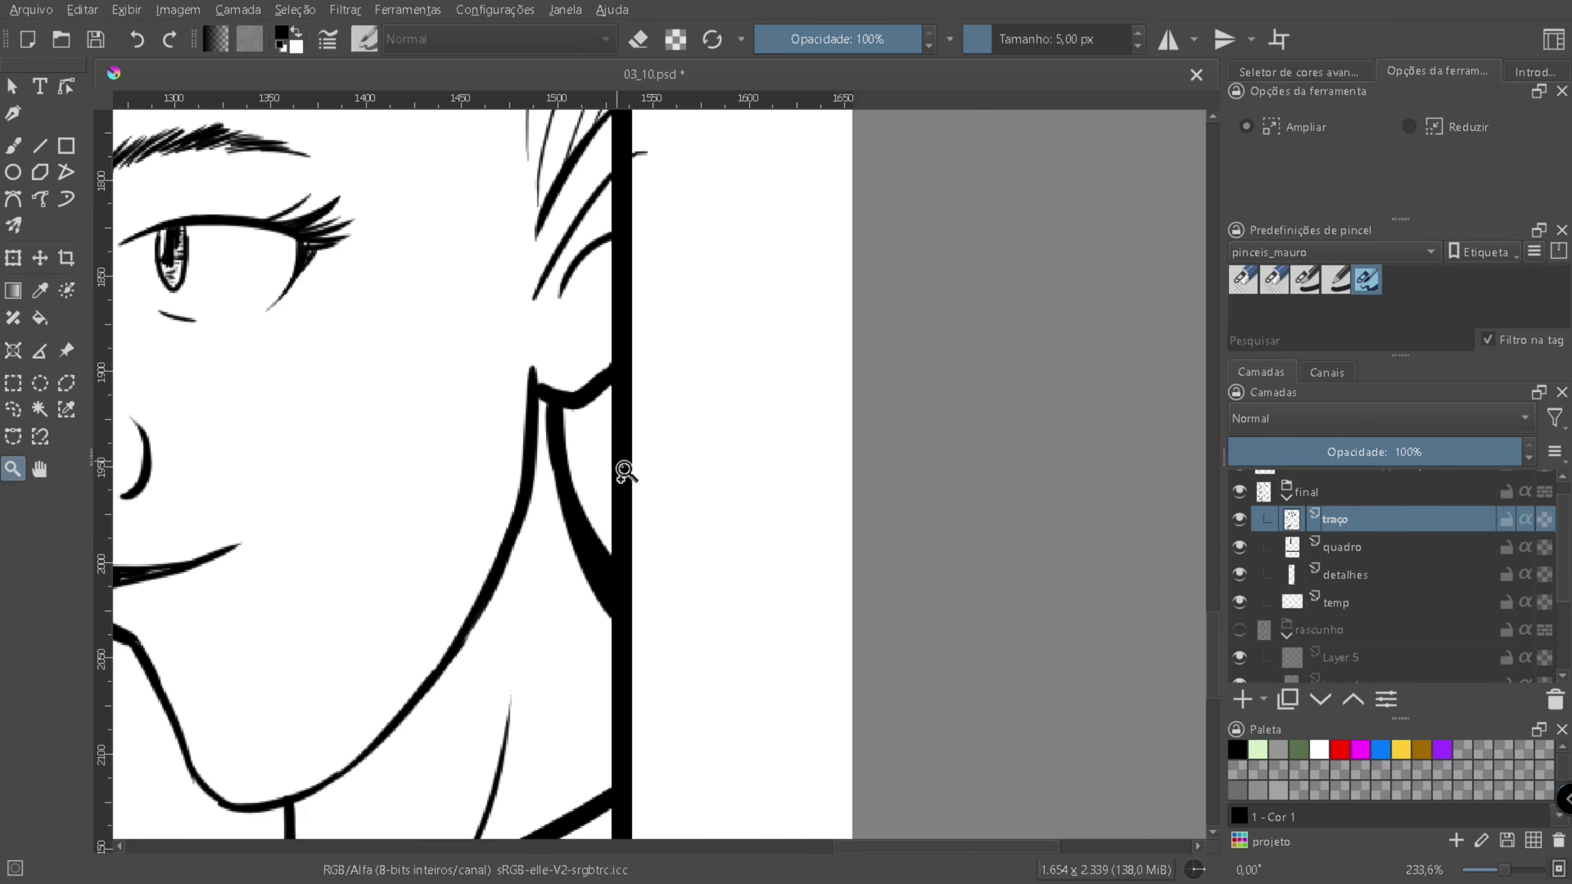
left_click_drag(690, 586, 928, 849)
- Ink a second row of thin curls outside the forelock, ending at the forehead
left_click_drag(600, 500, 486, 402)
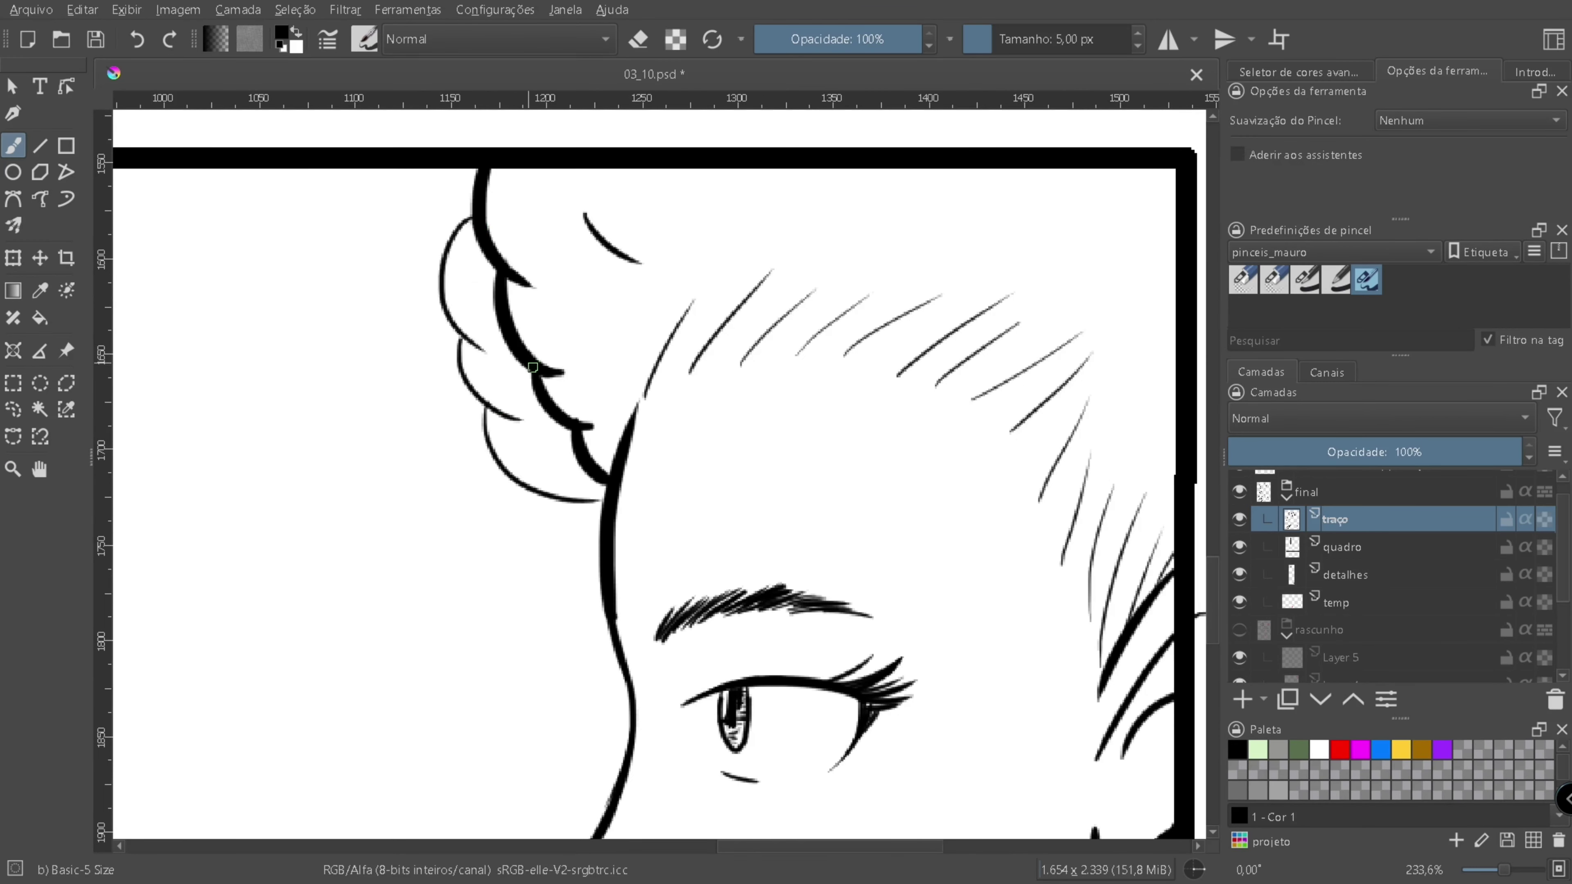
scroll(532, 367, "down", 3)
scroll(519, 274, "up", 5)
left_click_drag(542, 497, 598, 560)
scroll(544, 428, "down", 3)
scroll(543, 427, "up", 3)
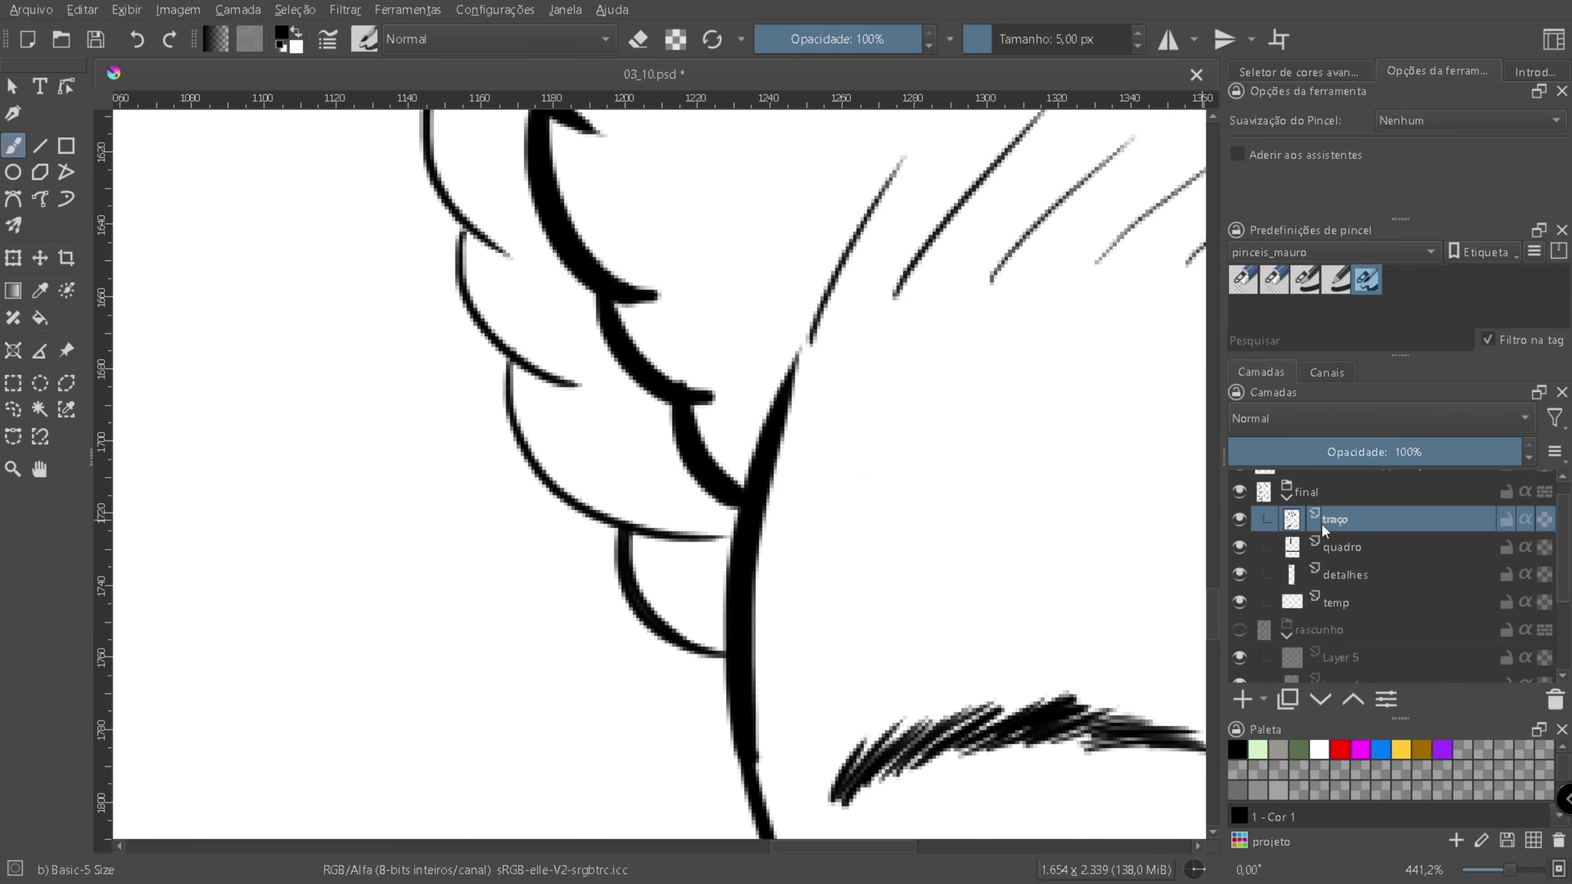
- Thicken the outlines of the outer curls and extend an inner curl's tip toward the forehead
scroll(603, 492, "down", 3)
scroll(764, 429, "up", 3)
left_click_drag(585, 226, 566, 461)
left_click_drag(538, 291, 635, 584)
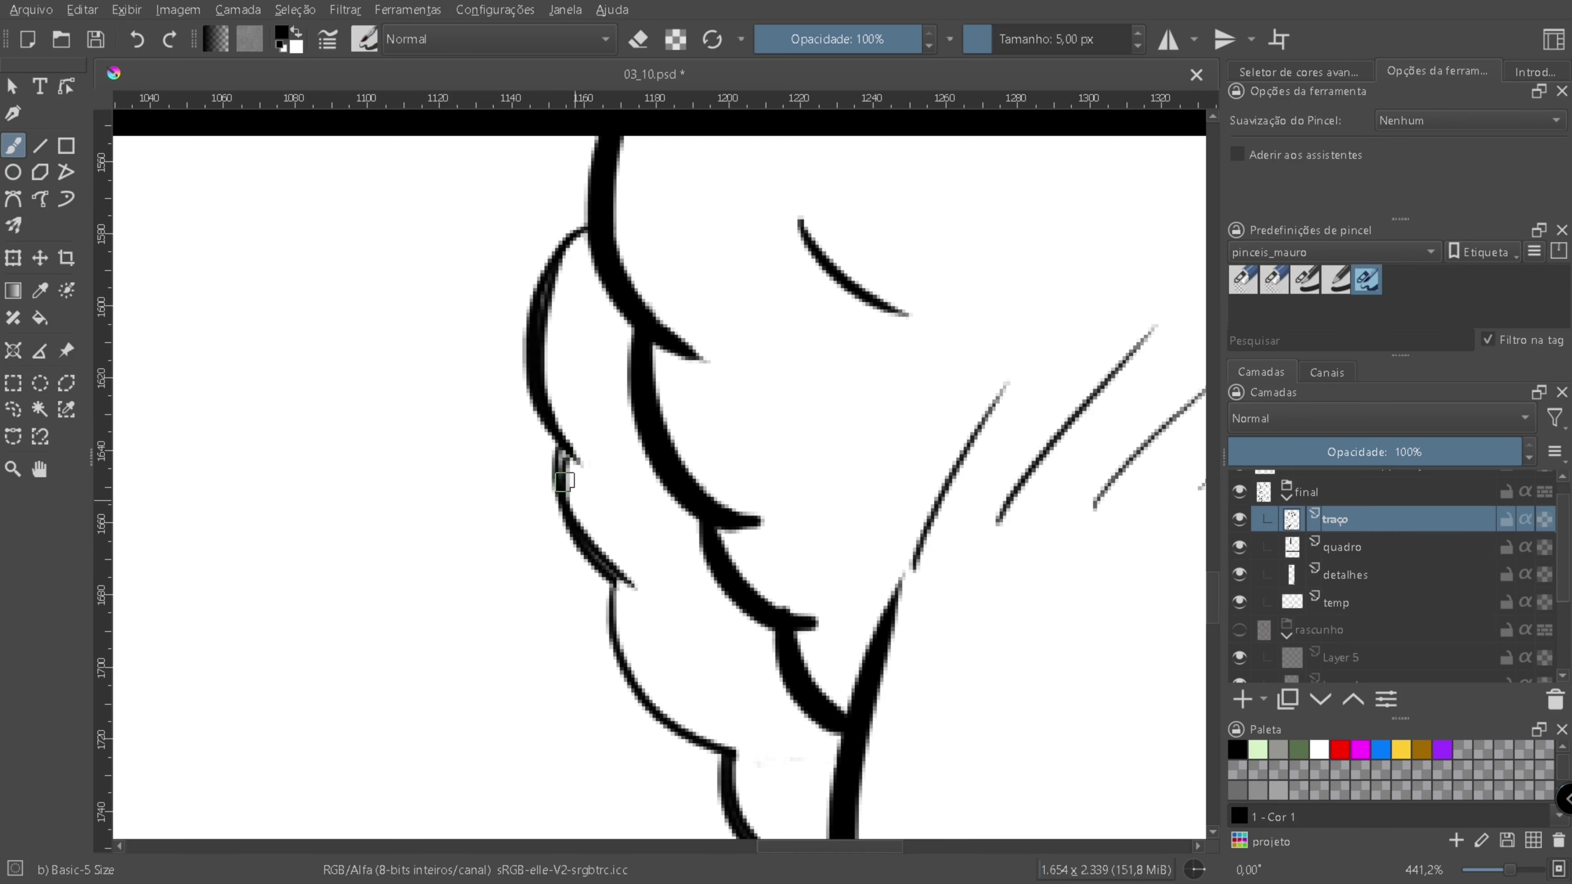
key("ctrl+z")
left_click_drag(557, 437, 591, 567)
scroll(561, 415, "down", 1)
scroll(519, 421, "up", 1)
left_click_drag(597, 369, 647, 343)
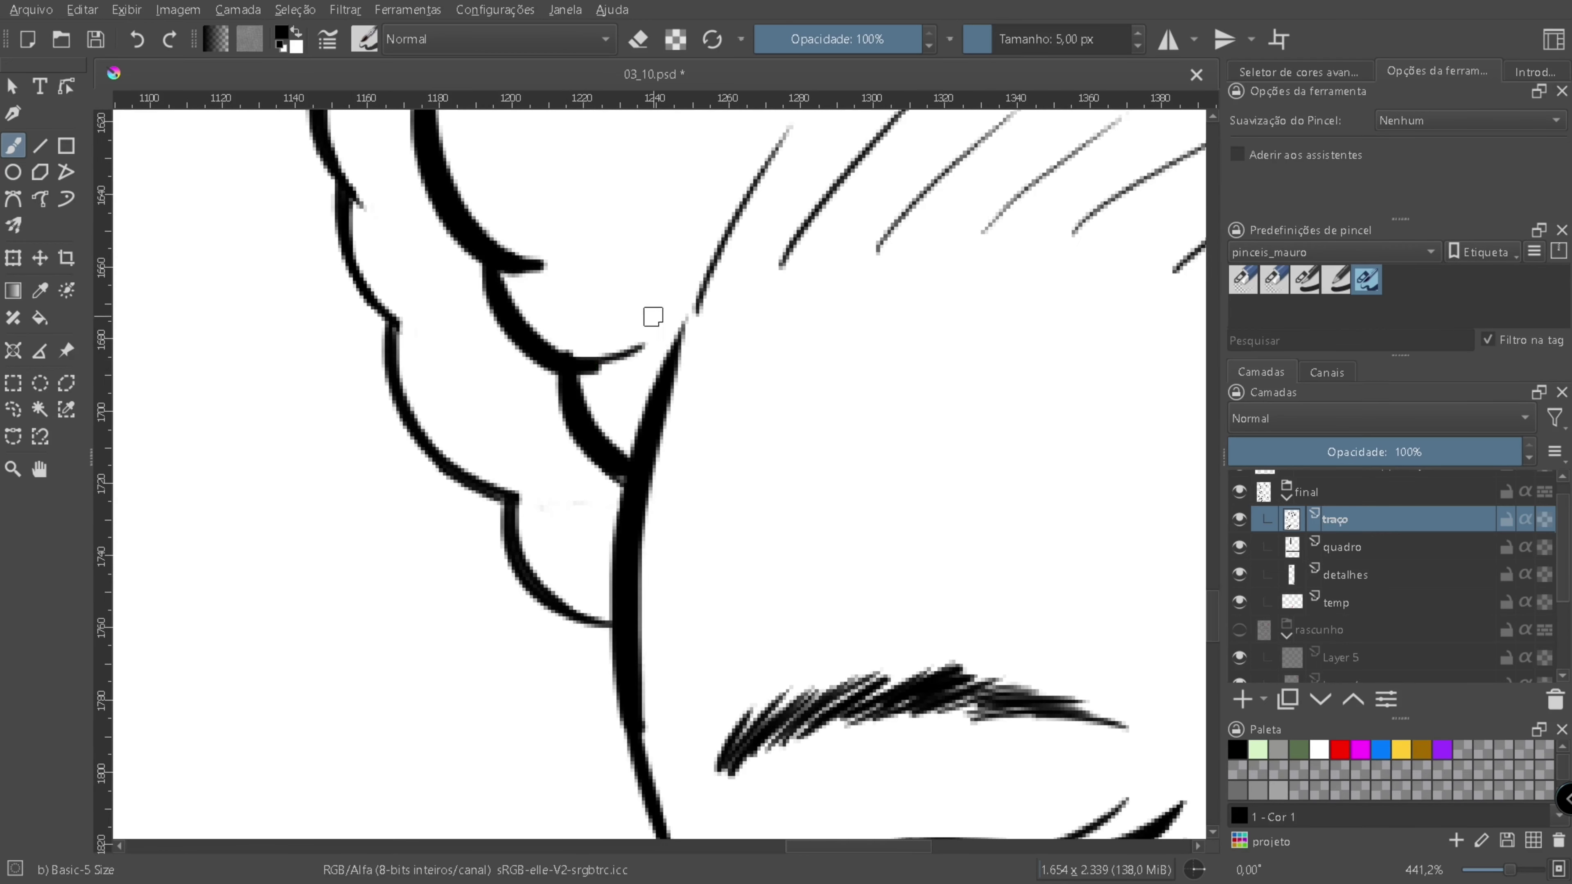
- Ink the lower edge of the top tuft, curving above the forehead from the forelock toward the cropped hair
scroll(653, 323, "down", 8)
key("z")
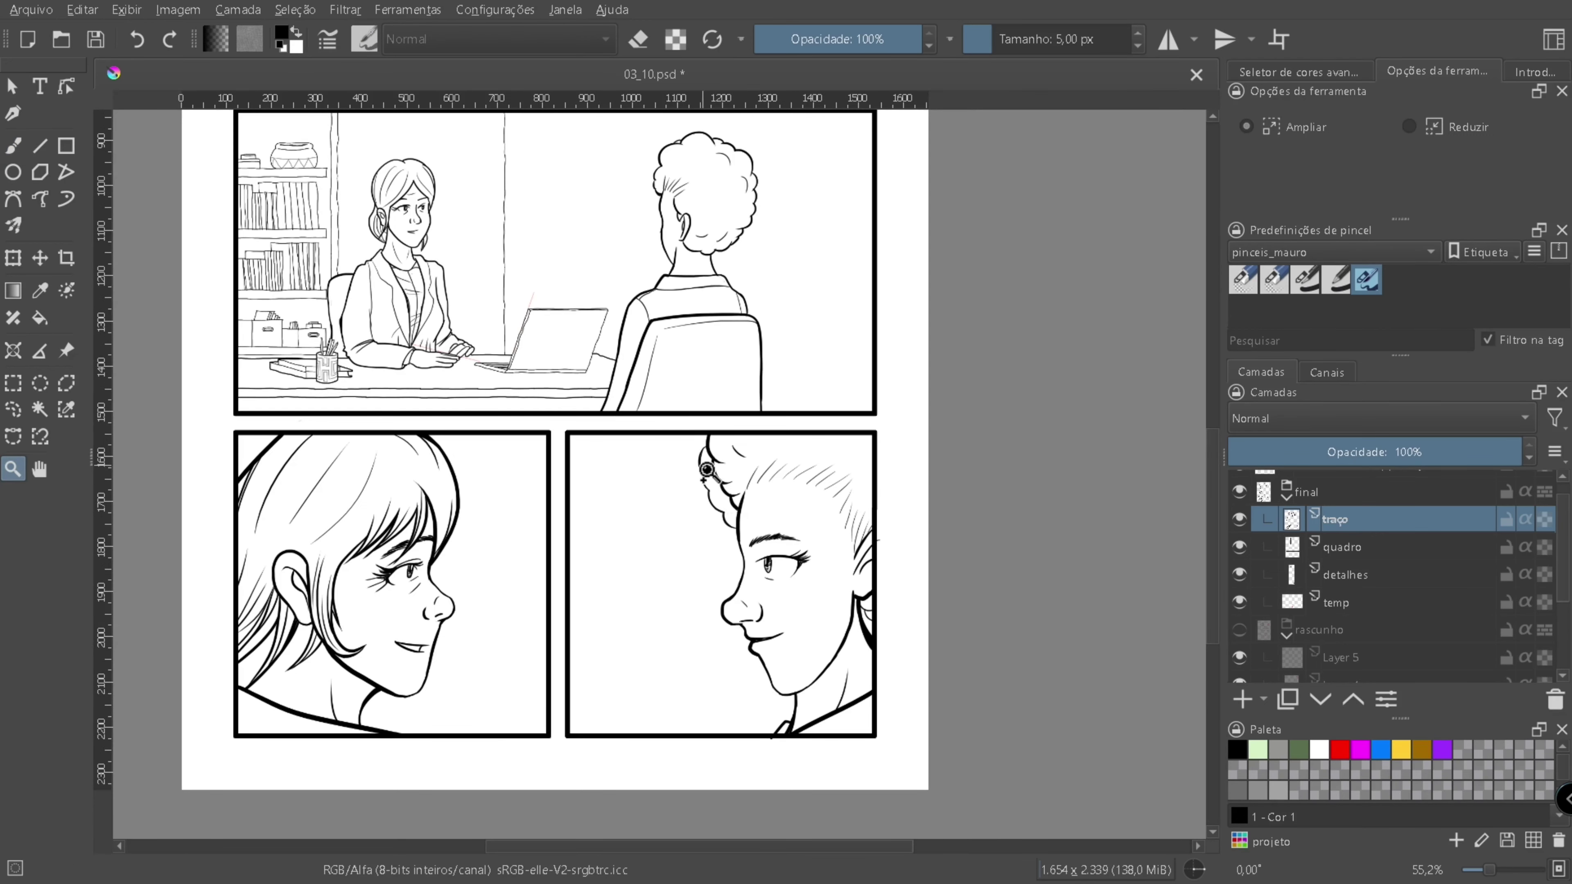
left_click(787, 467)
key("b")
left_click_drag(429, 514, 655, 463)
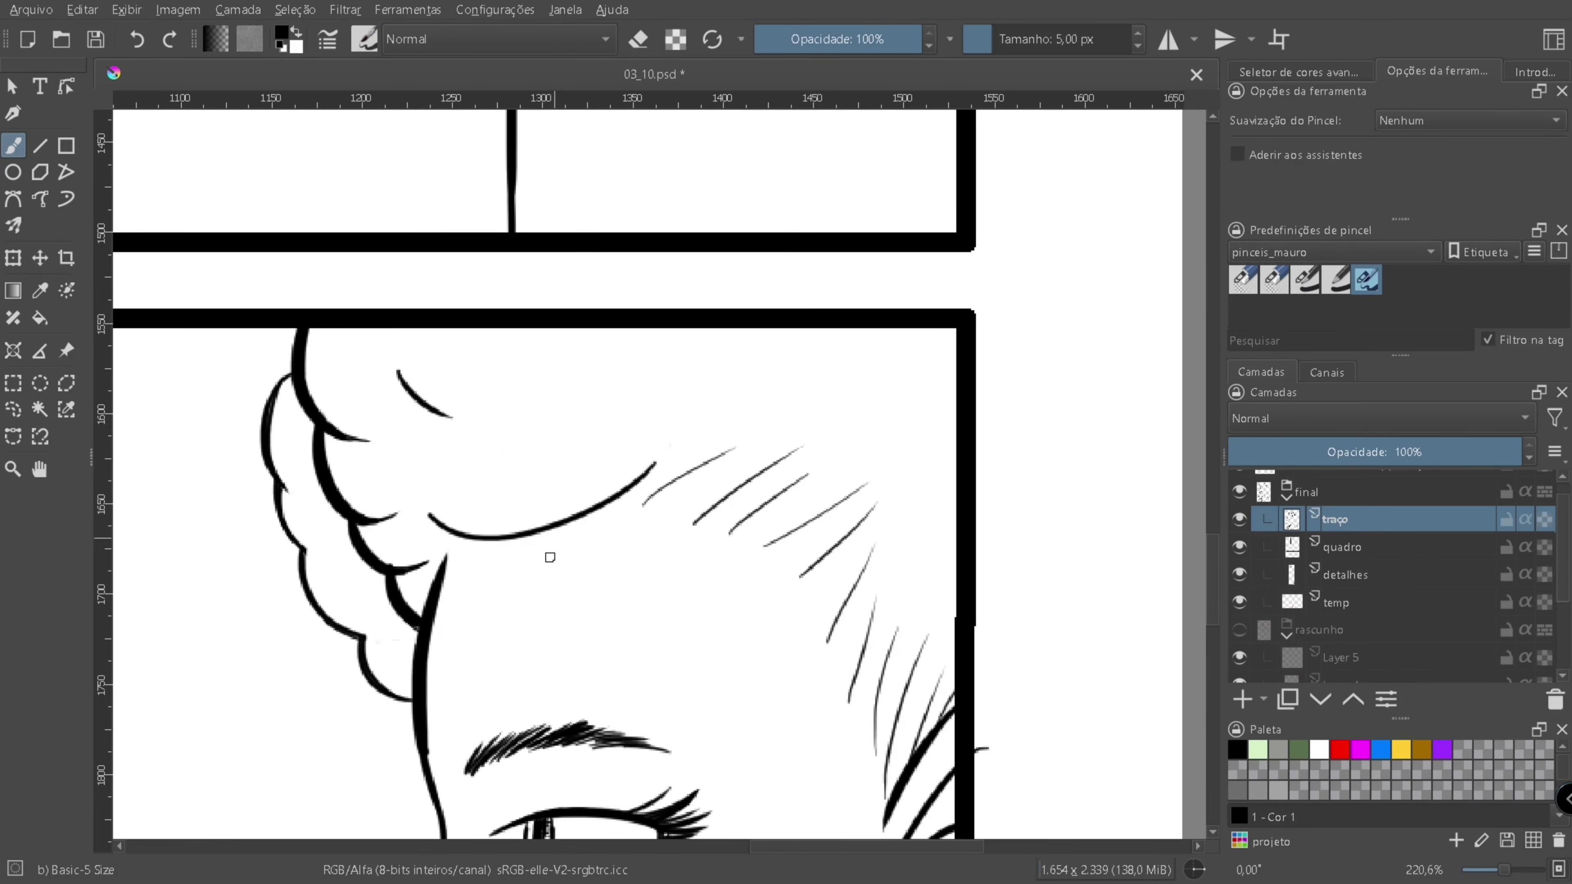
key("ctrl+z")
scroll(549, 557, "up", 1)
left_click_drag(418, 511, 671, 491)
key("e")
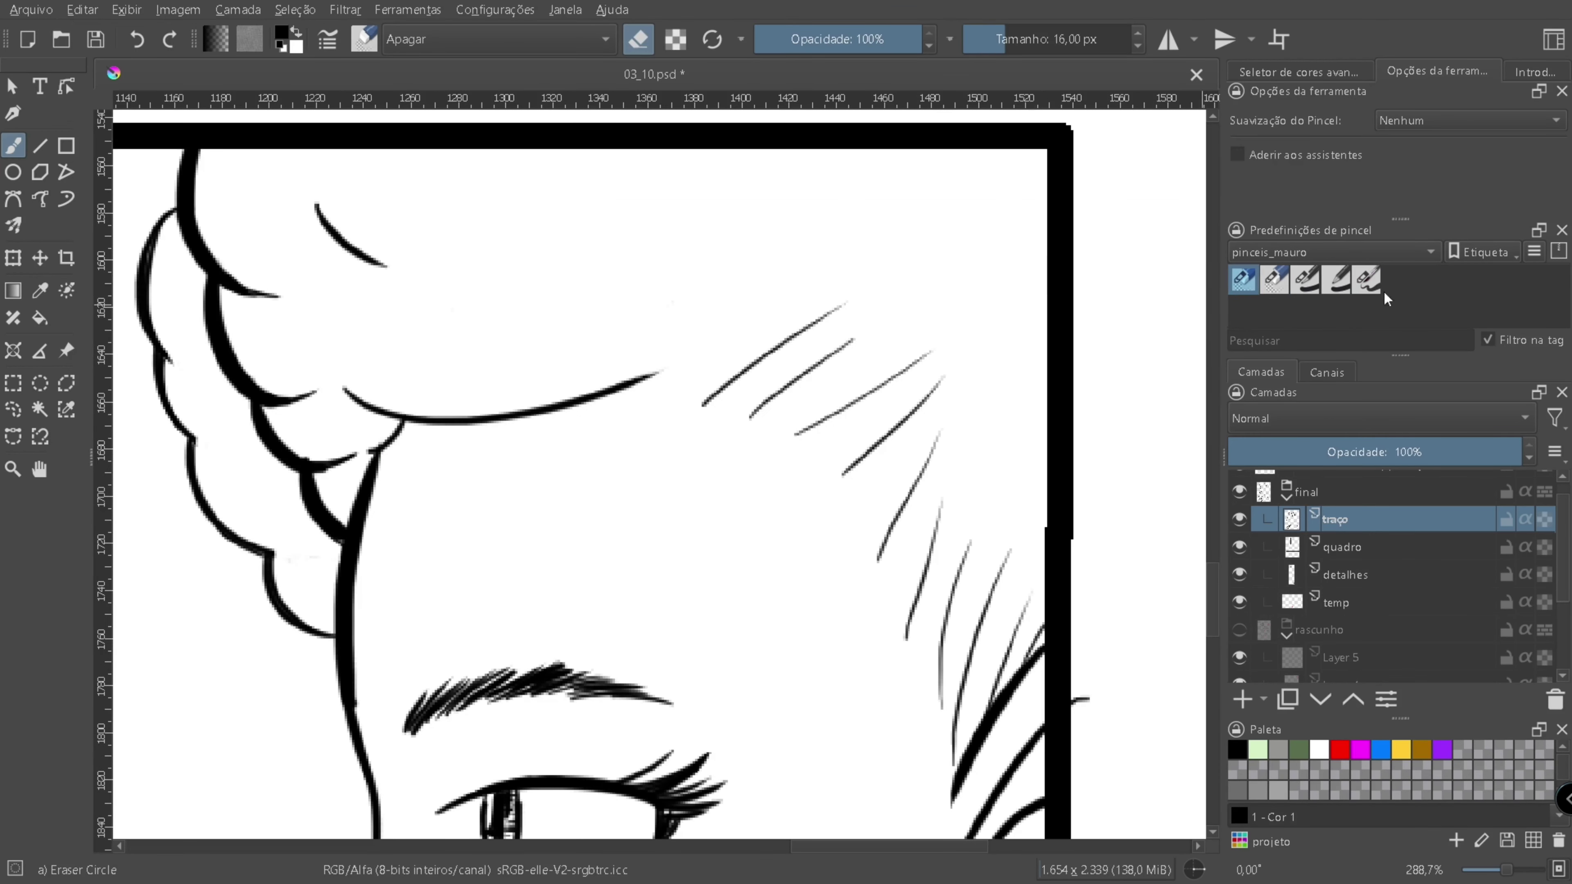
left_click(1366, 279)
left_click_drag(618, 395, 727, 367)
- Add fine lashes at the outer corner of panel five's eye with the 5 px brush
scroll(681, 381, "down", 5)
key("z")
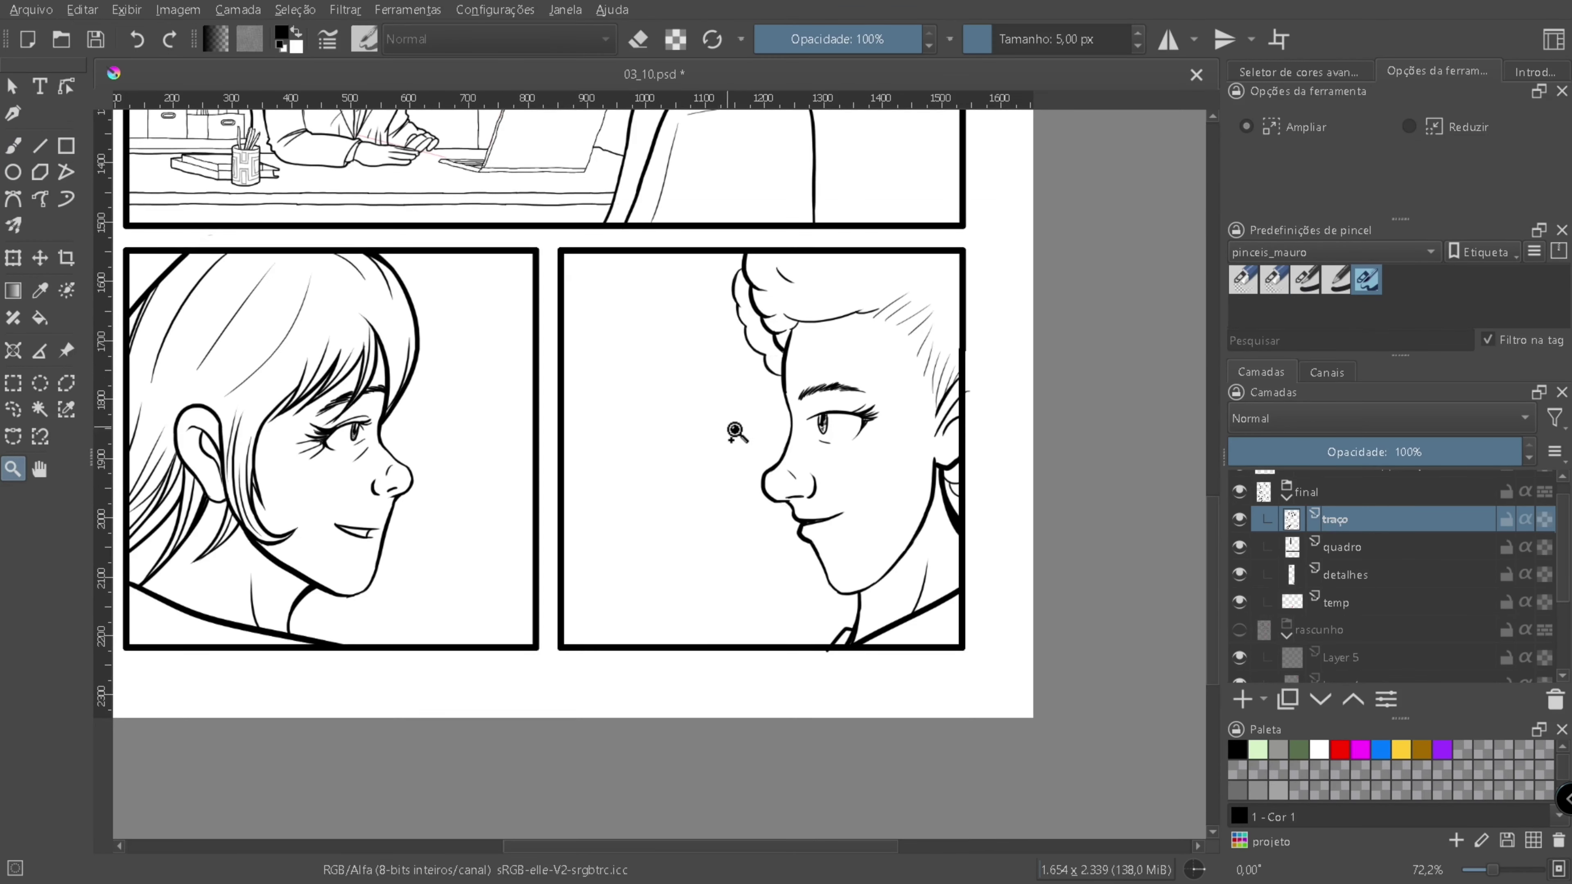
left_click(735, 431)
key("b")
left_click_drag(799, 392, 843, 263)
left_click_drag(986, 347, 1029, 373)
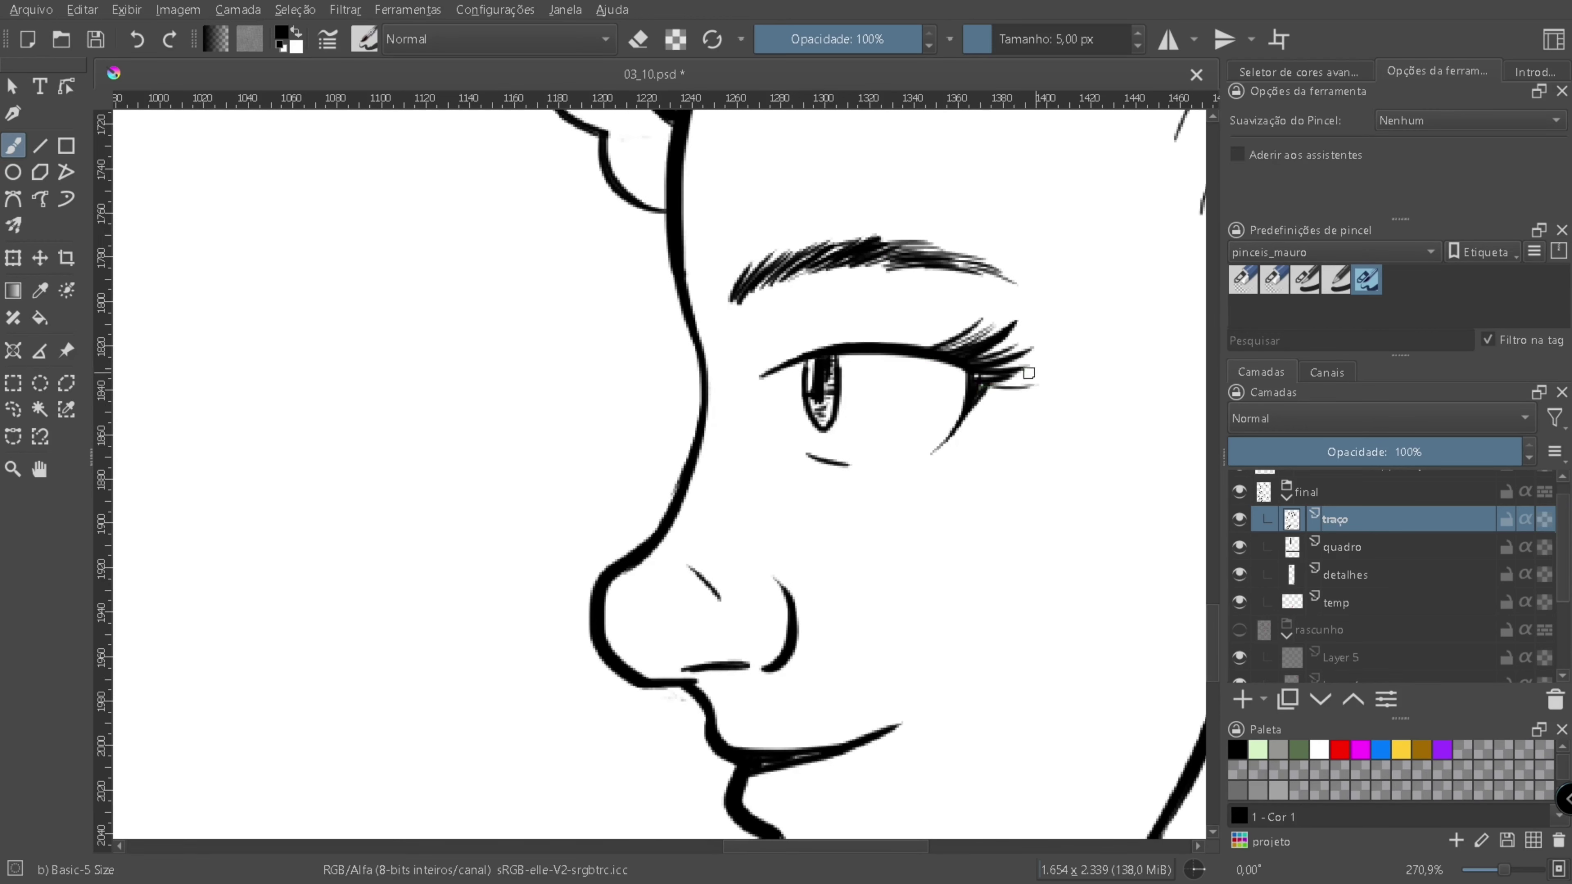
- Examine the inked eye, hair and profile of panel four's figure
key("z")
scroll(877, 526, "down", 5)
left_click(420, 446)
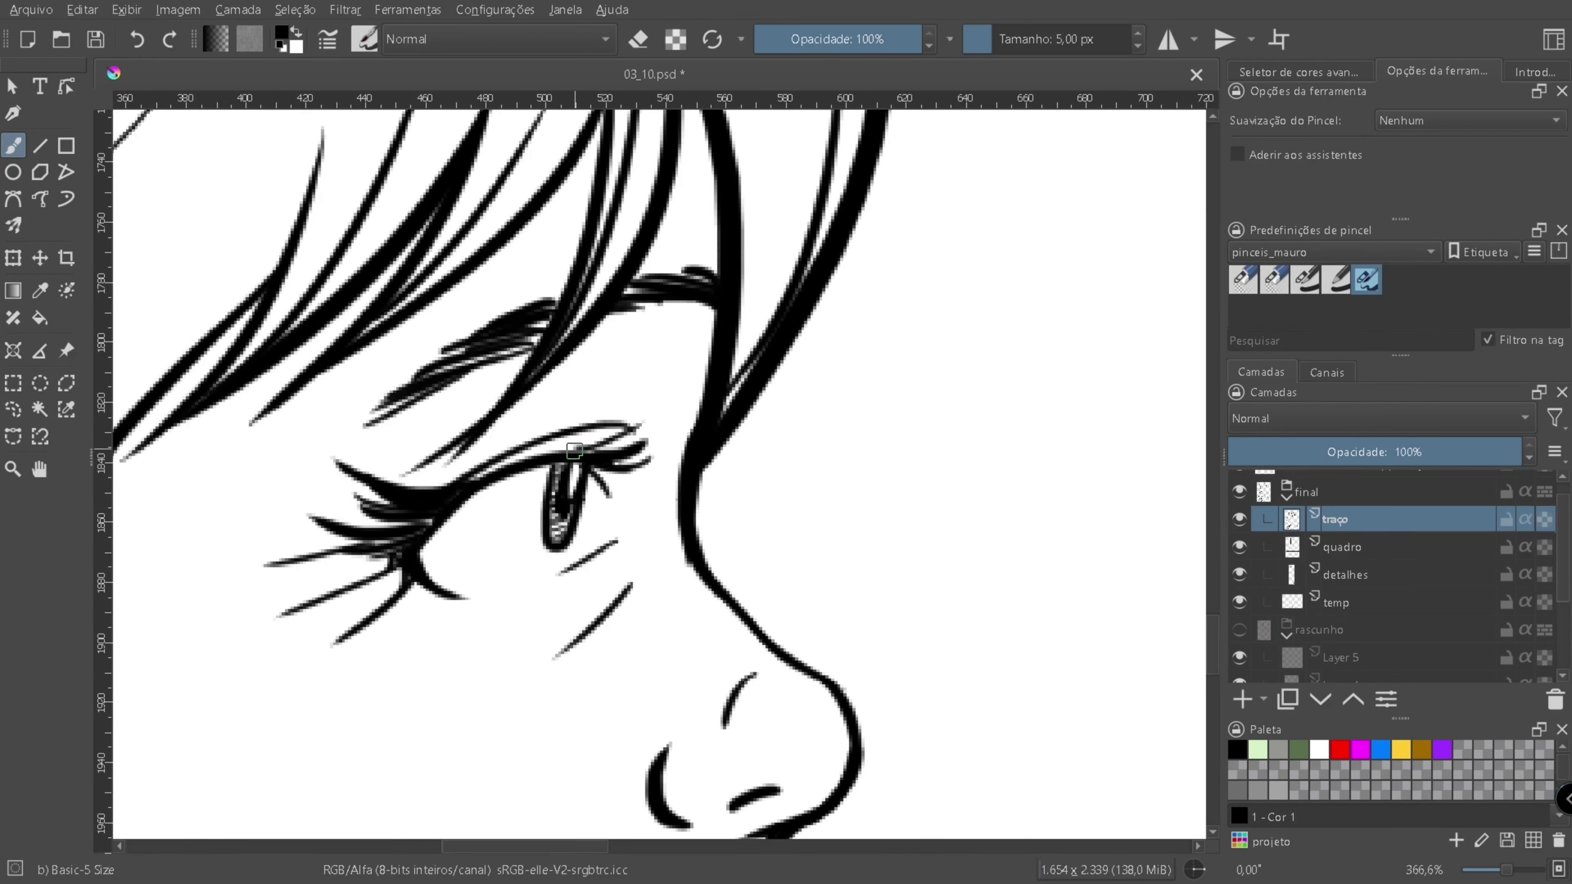
scroll(698, 573, "down", 3)
scroll(697, 574, "up", 5)
key("b")
scroll(652, 510, "down", 4)
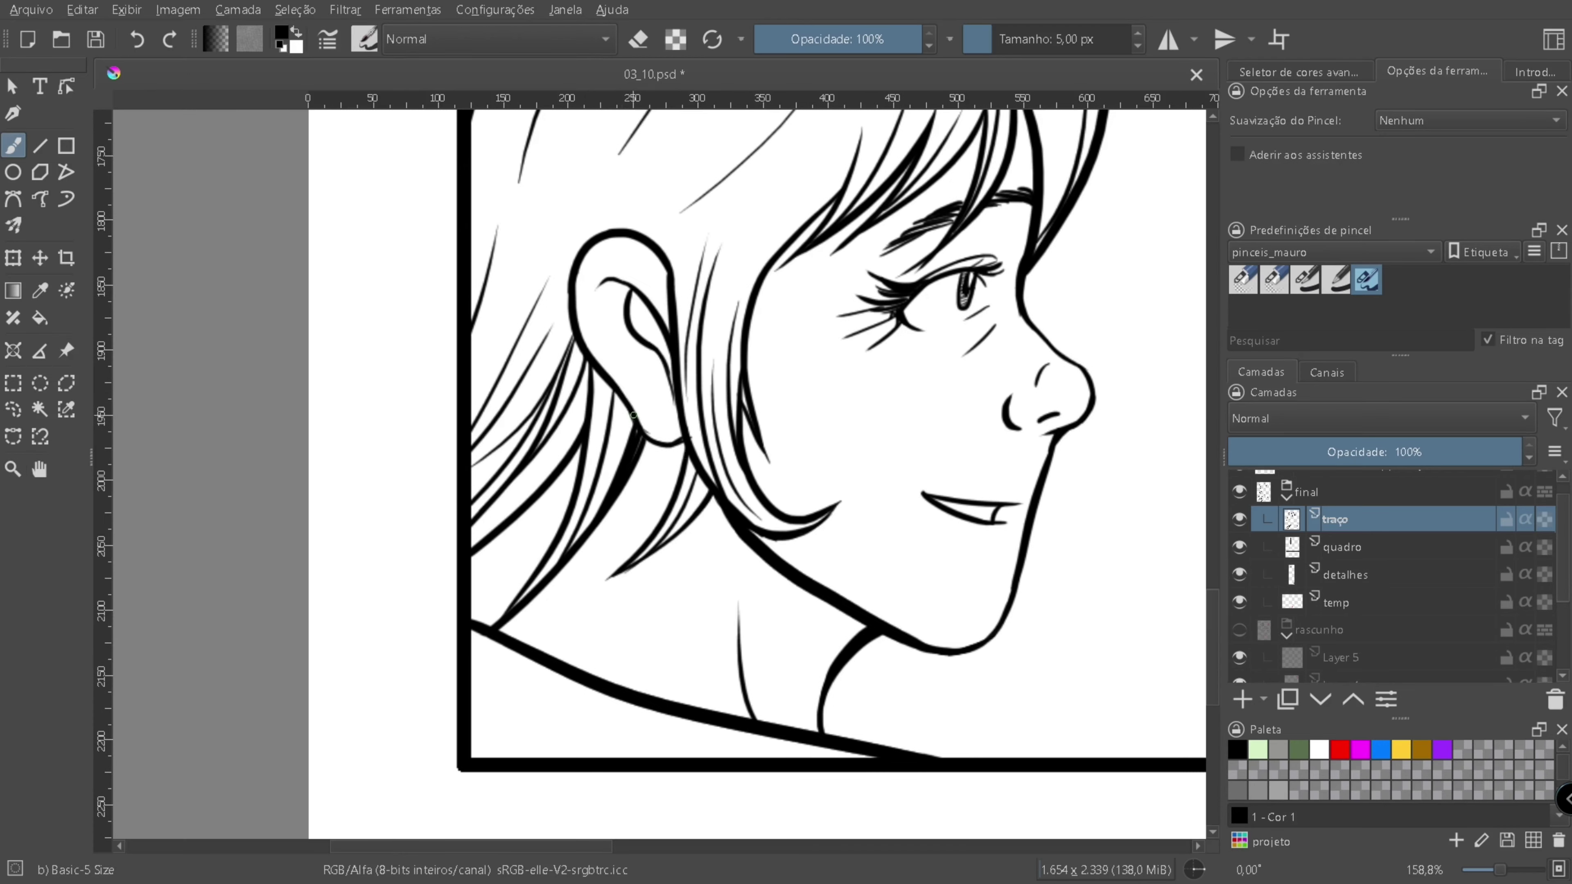
- Erase the neck and collar lines overshooting panel five's lower border, and save the page
scroll(704, 504, "right", 5)
key("e")
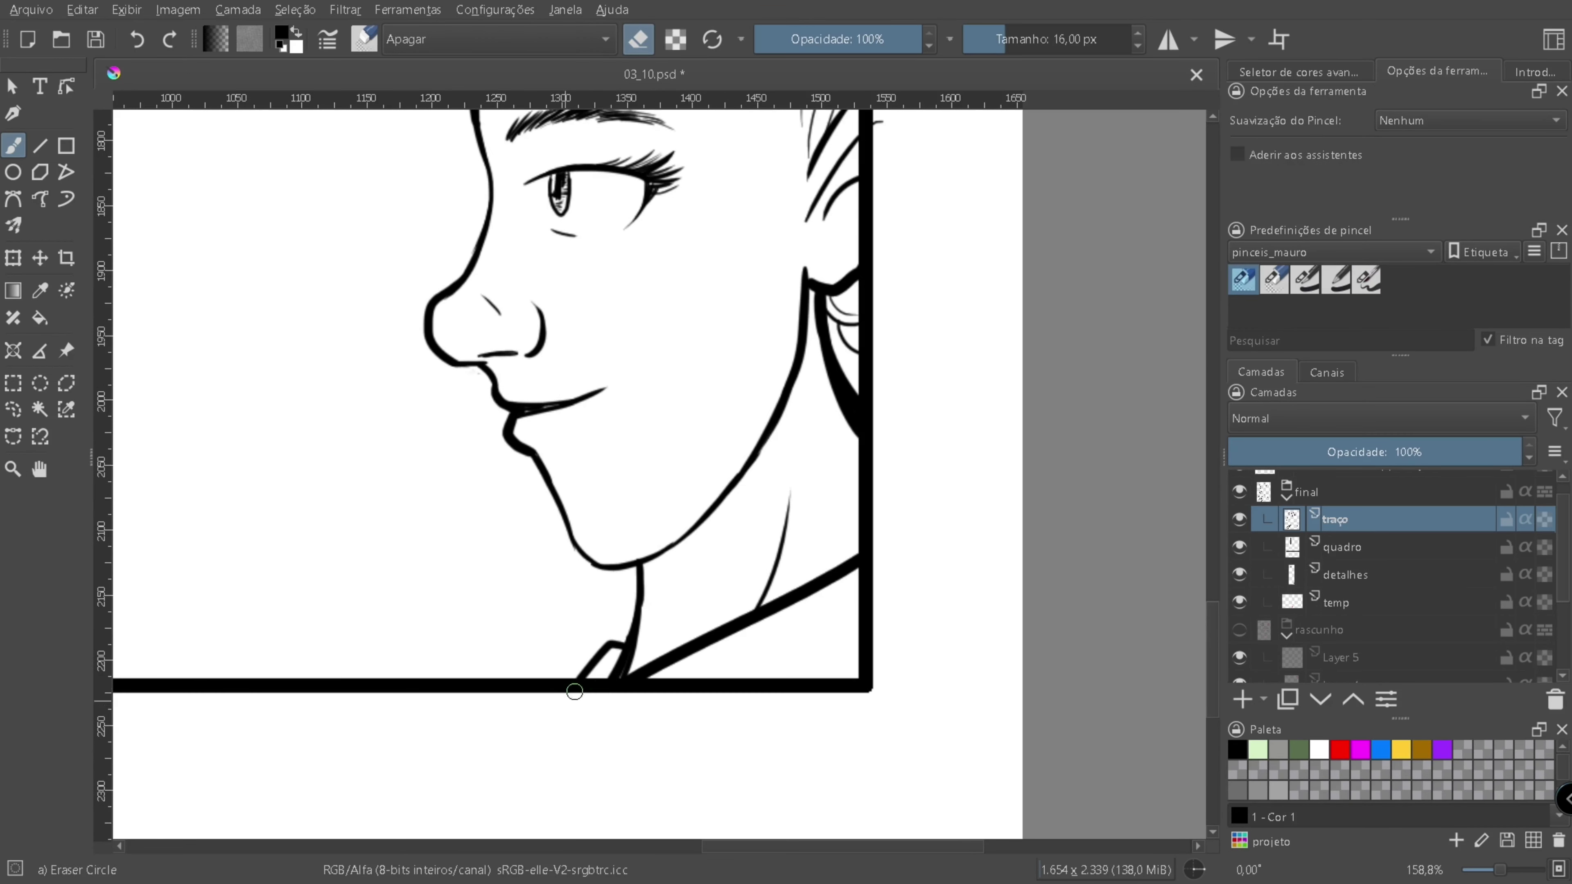
key("z")
scroll(678, 498, "down", 5)
key("ctrl+s")
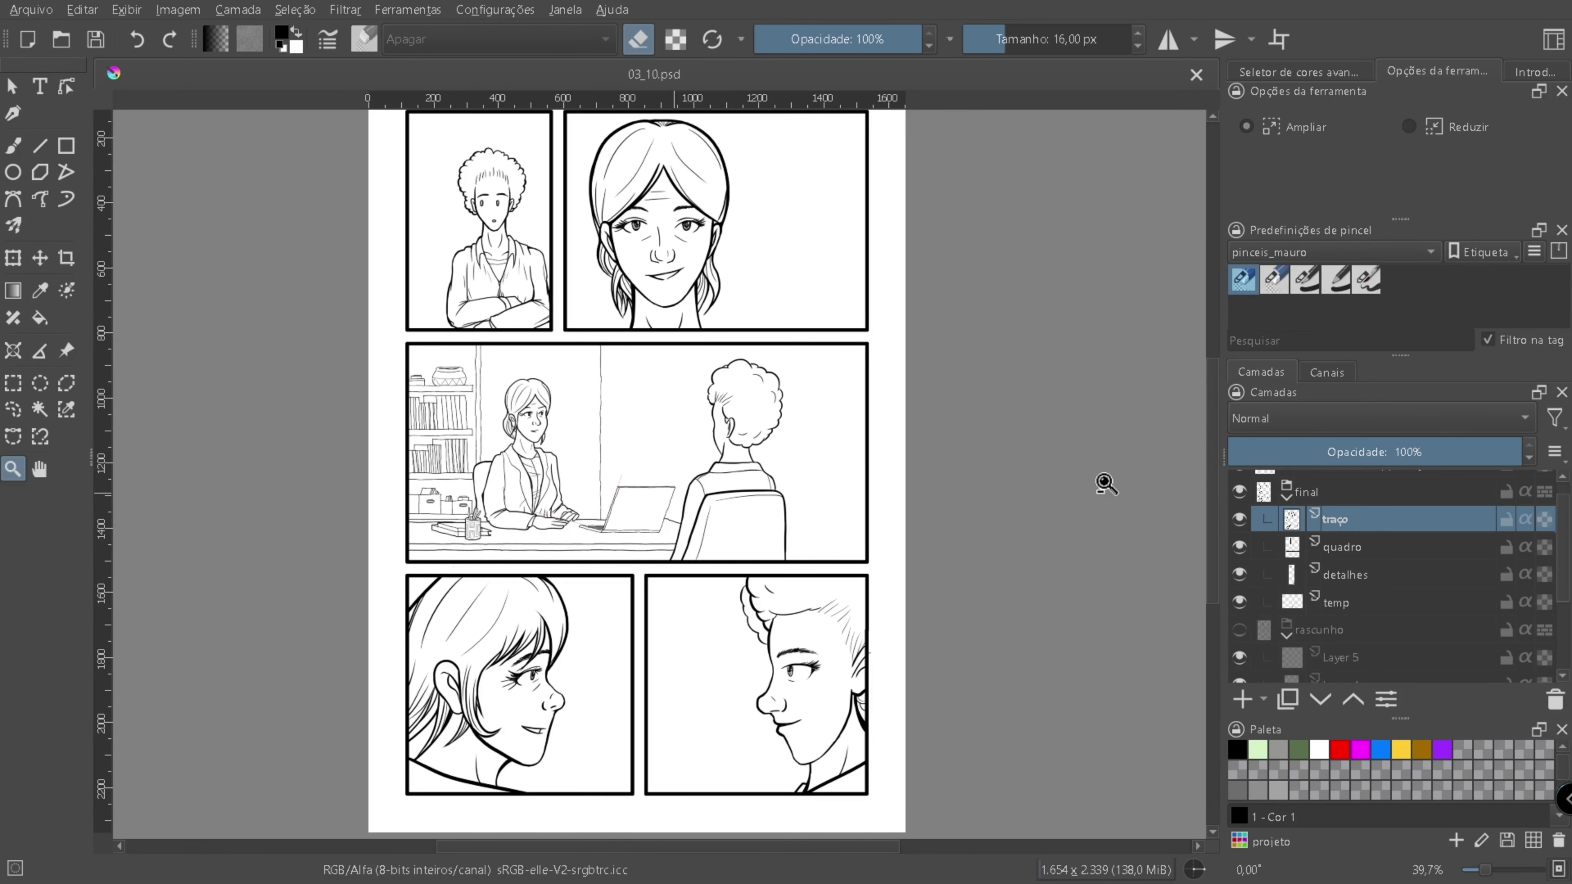